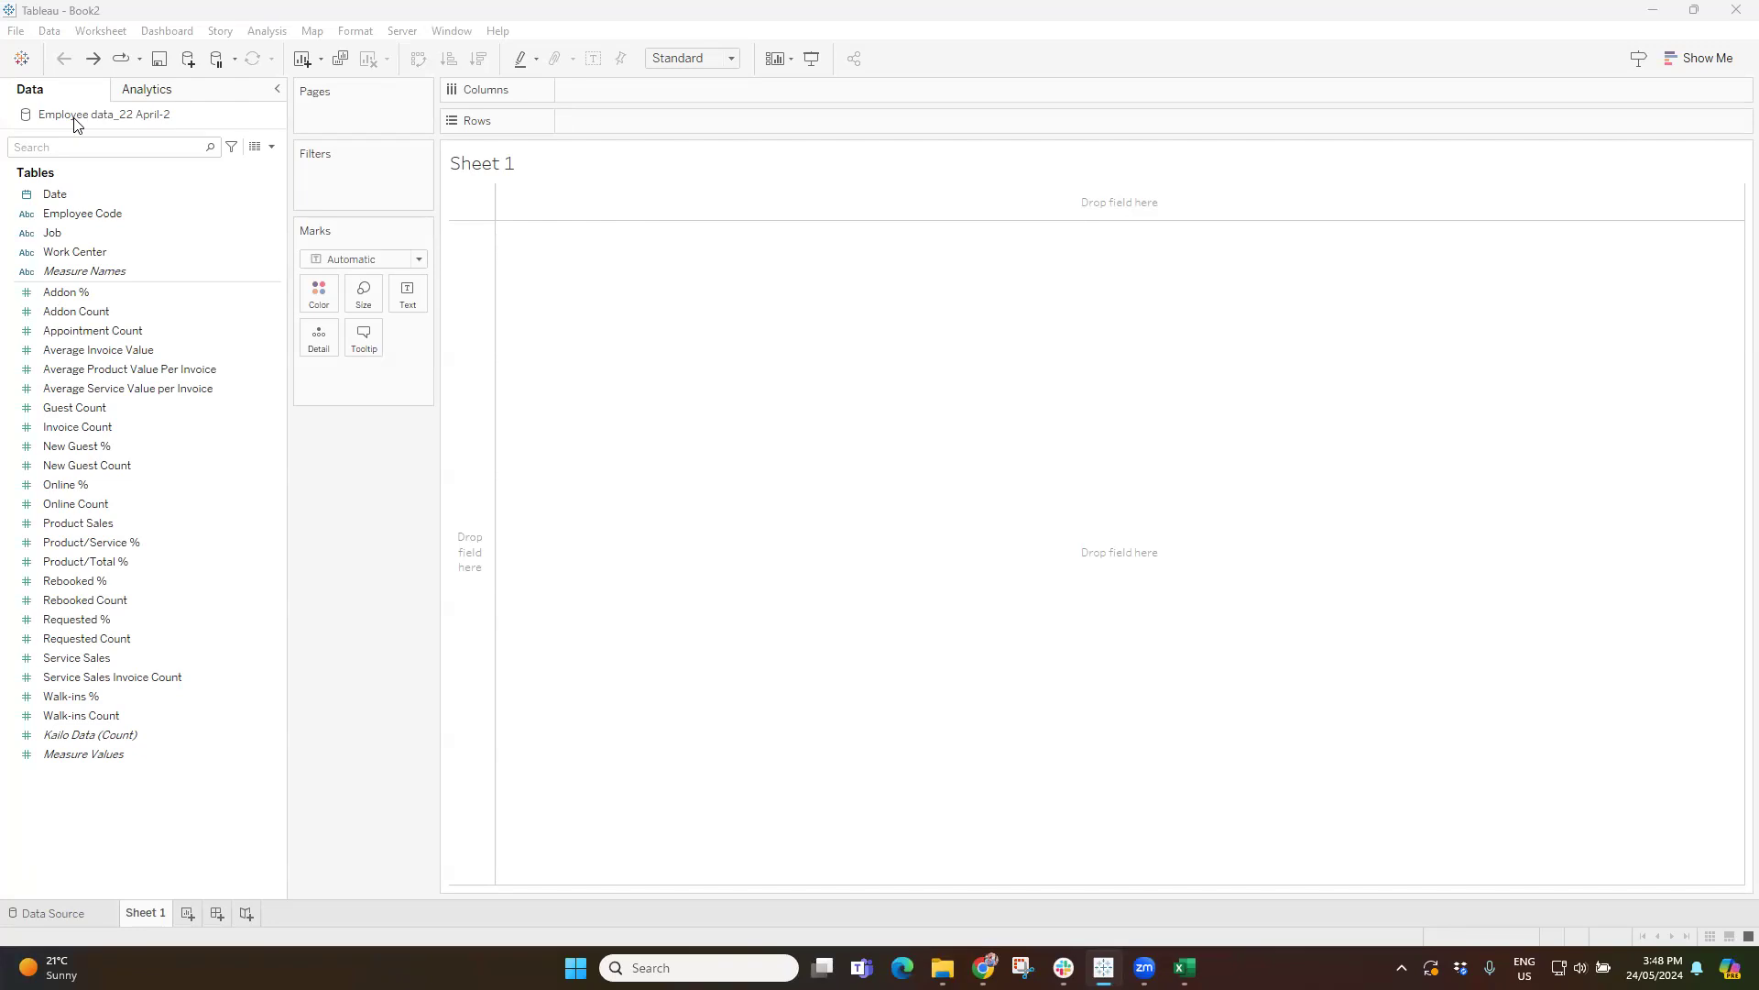
Add the Date field and the Service Sales measure to the sheet to show service sales by year.
click(60, 196)
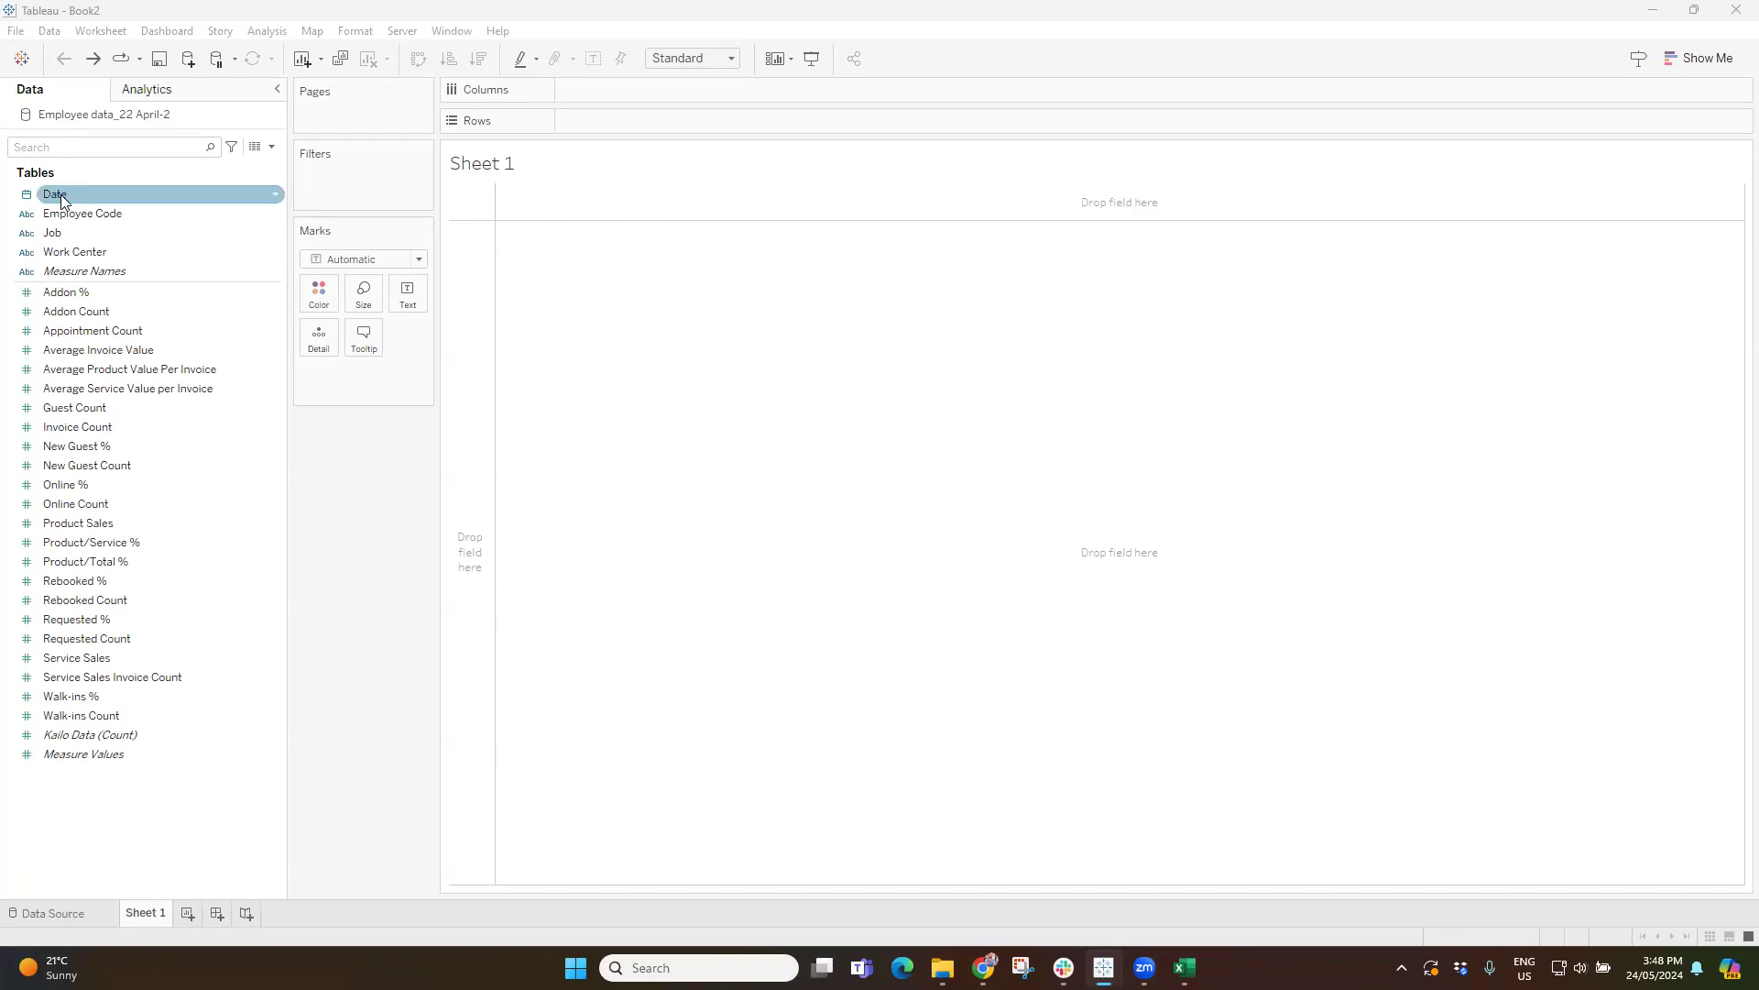
double_click(61, 197)
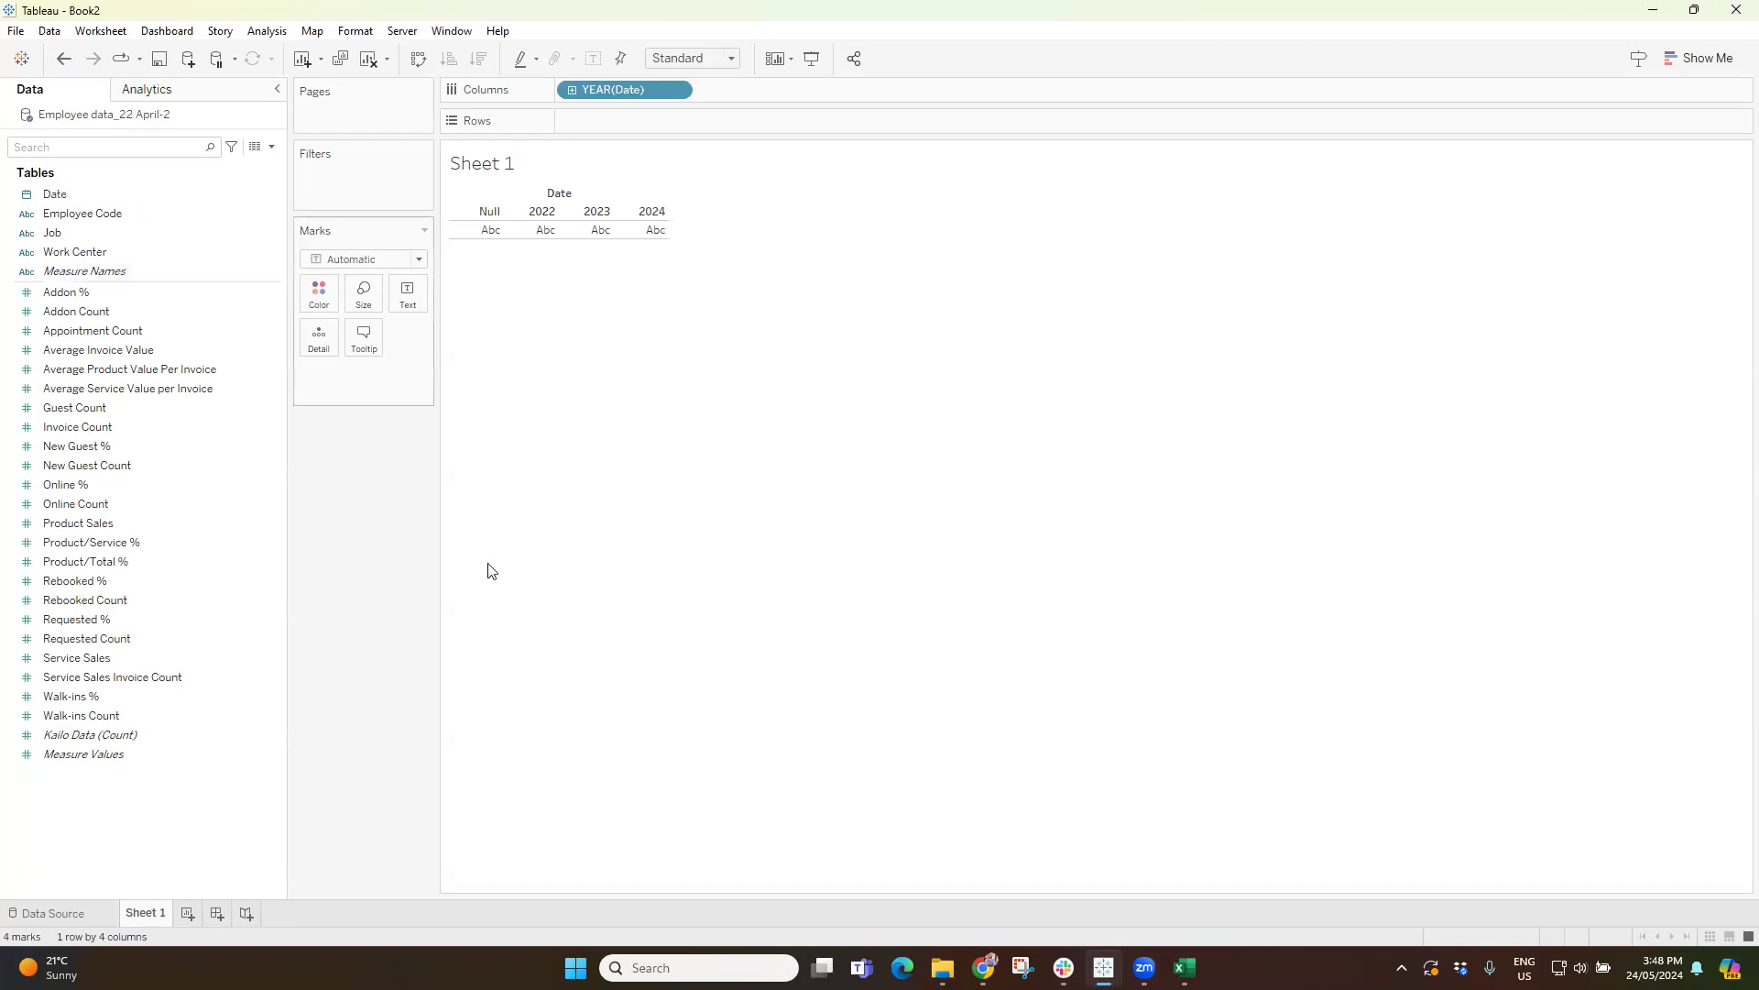
double_click(78, 659)
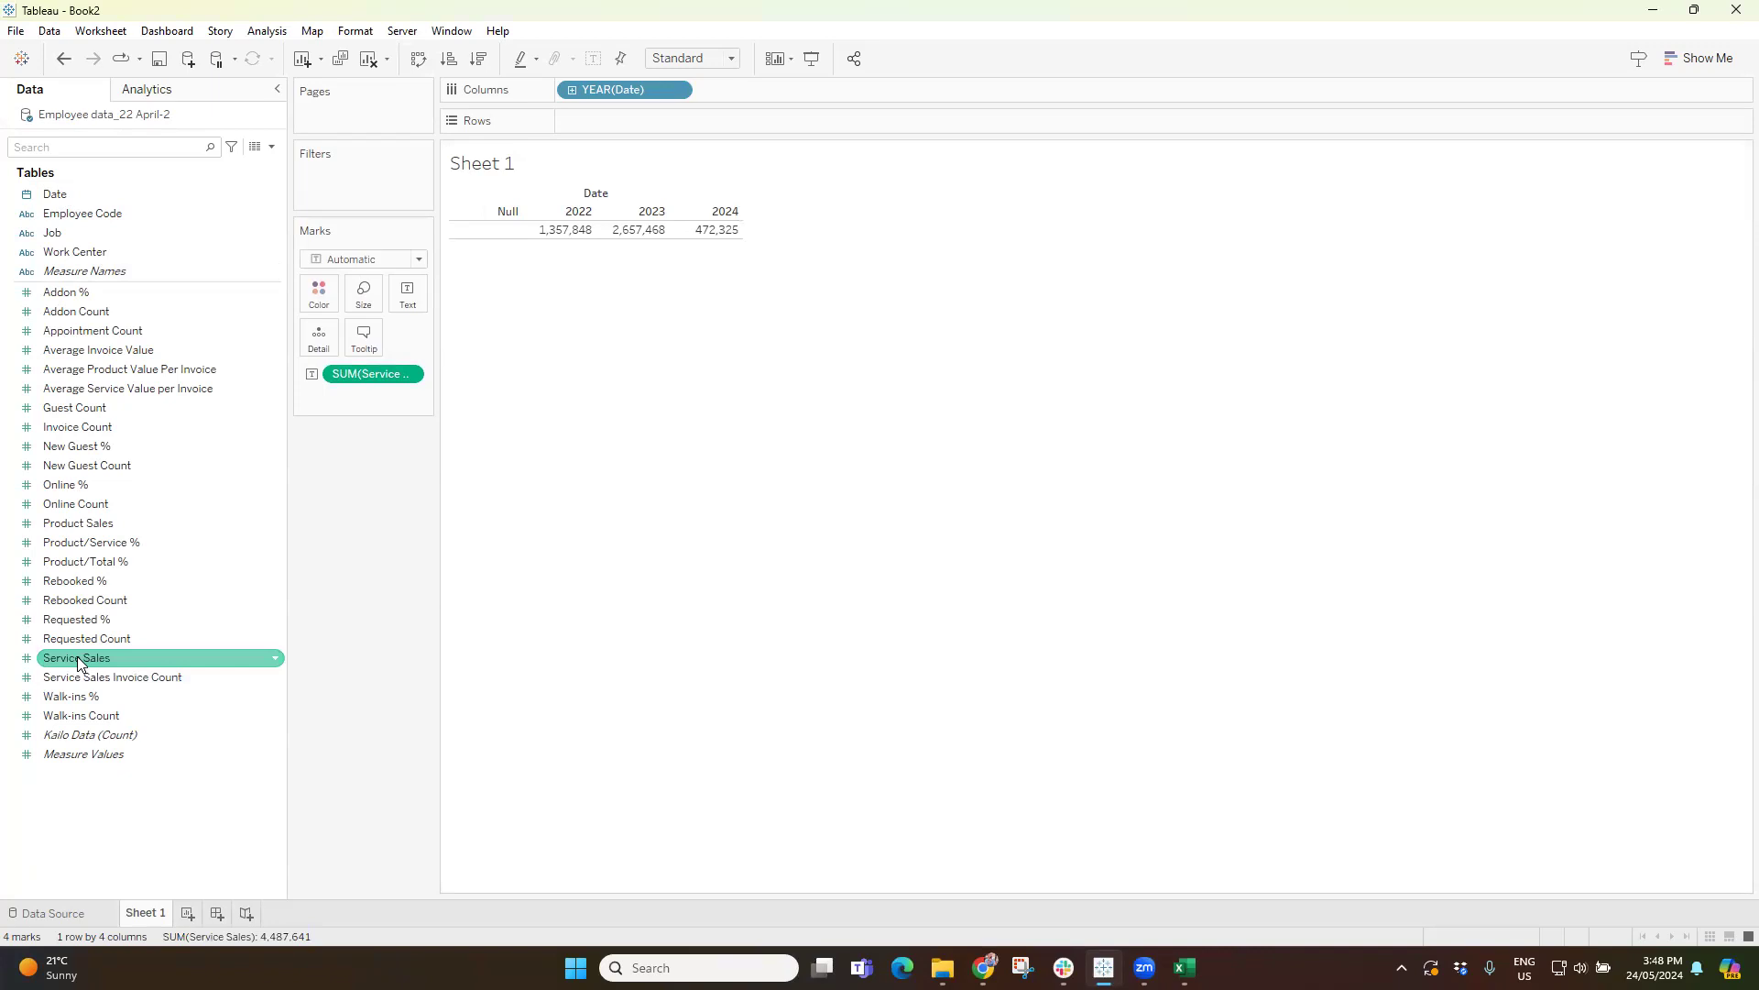
Search the data fields for "sales", check the Product Sales and Service Sales measures, and clear the search.
click(58, 146)
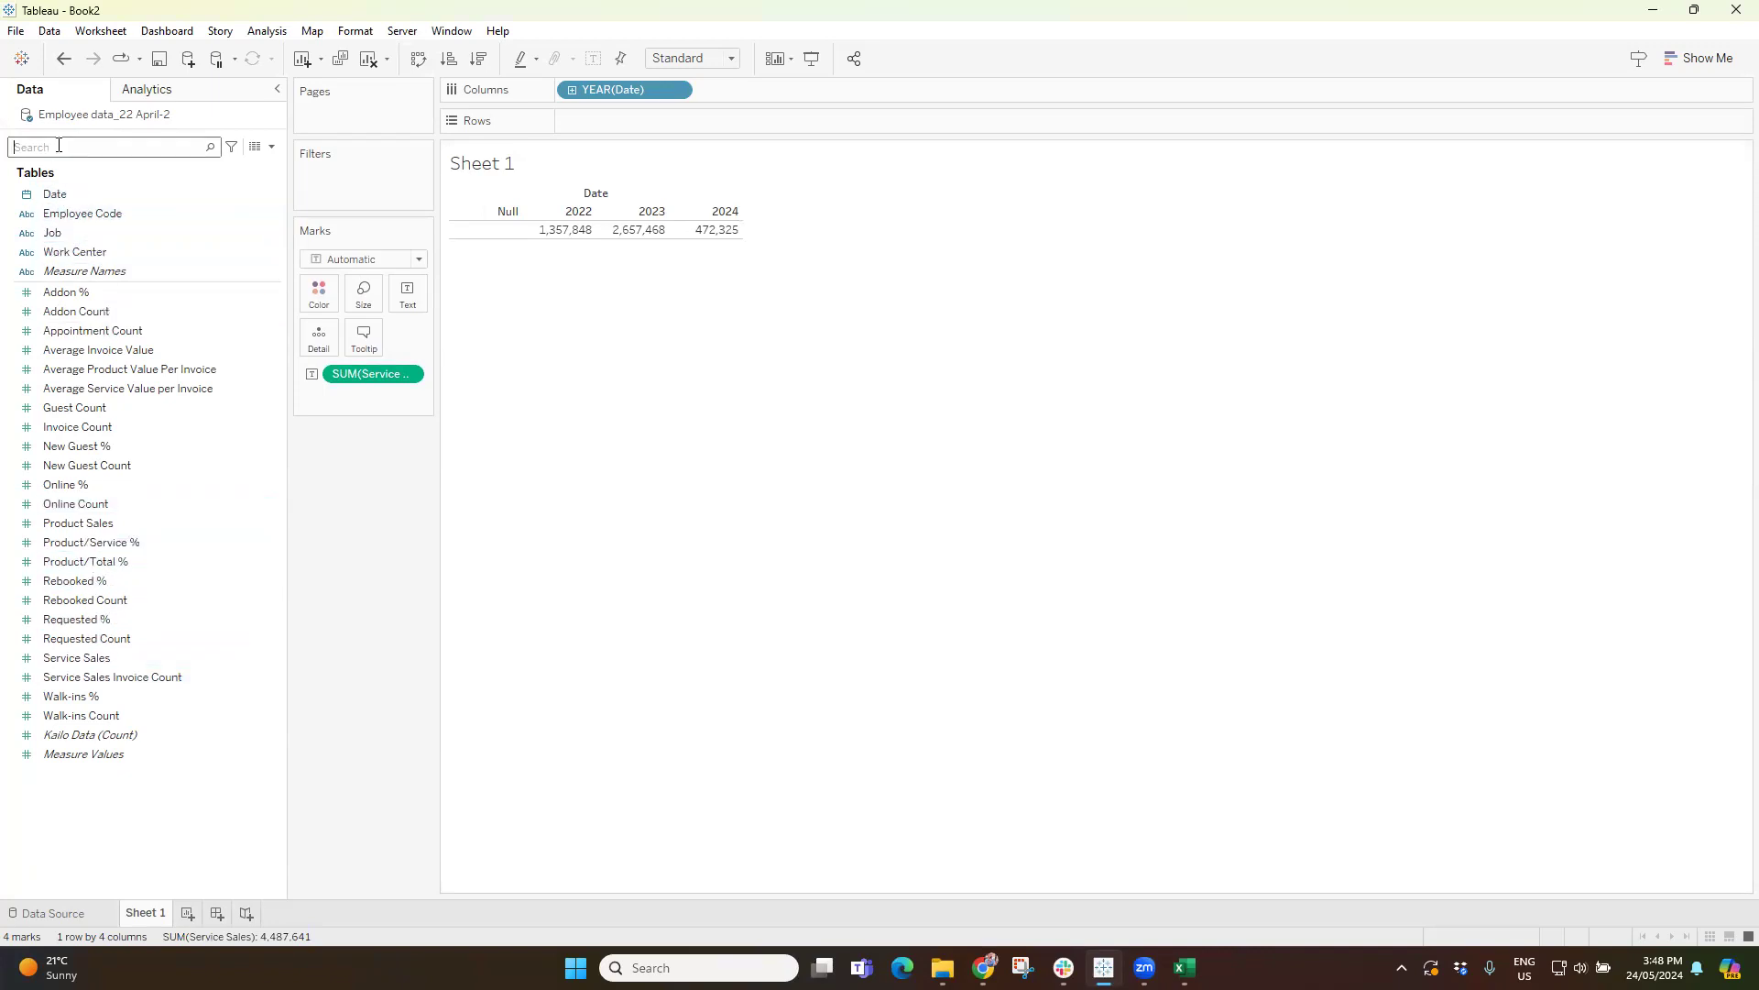
text(sales)
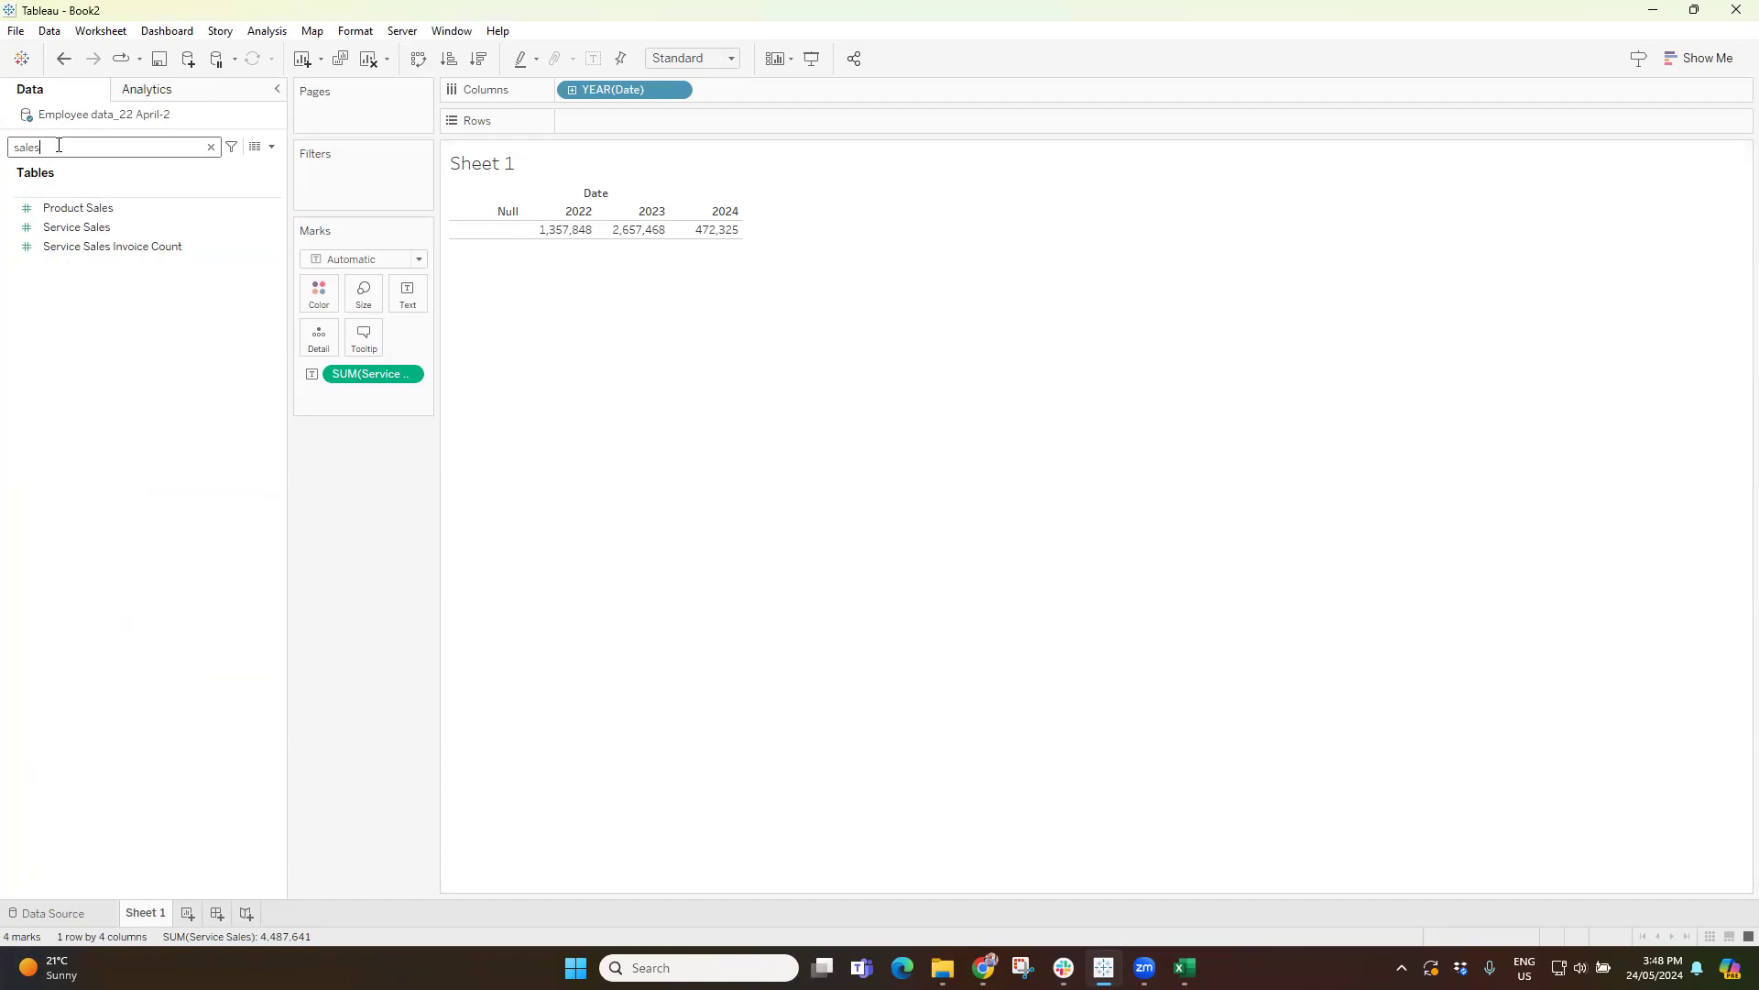
click(78, 210)
ctrl+click(77, 227)
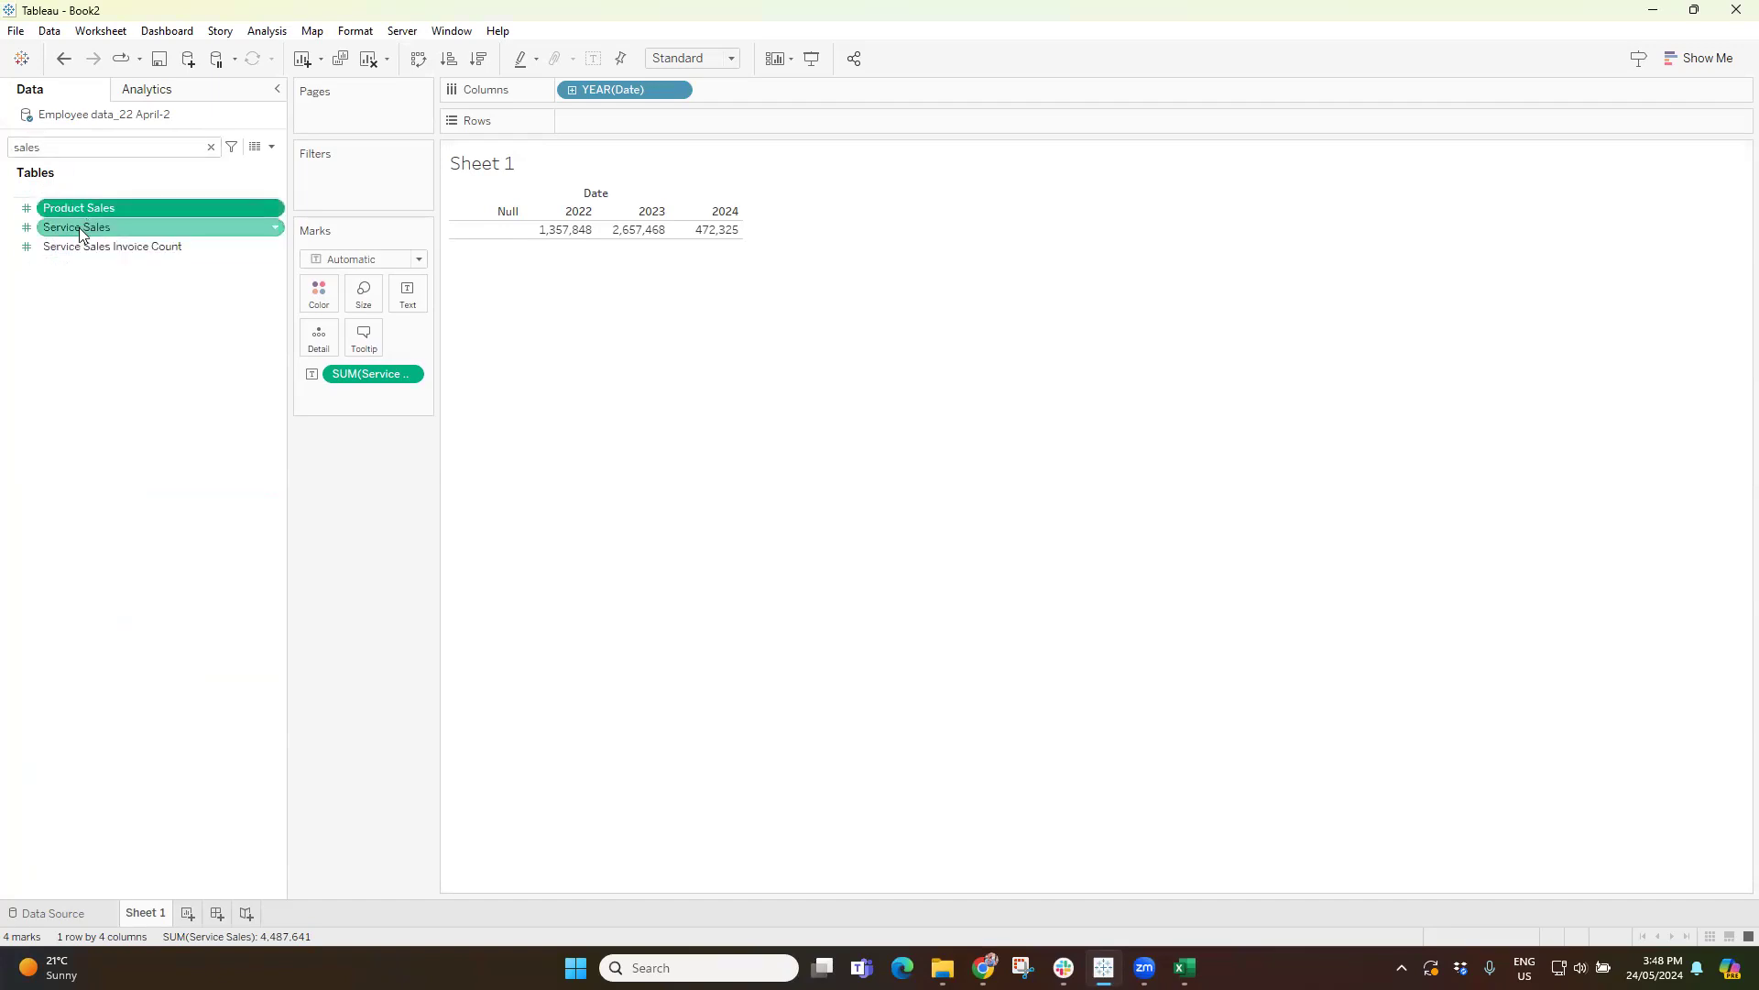
click(209, 148)
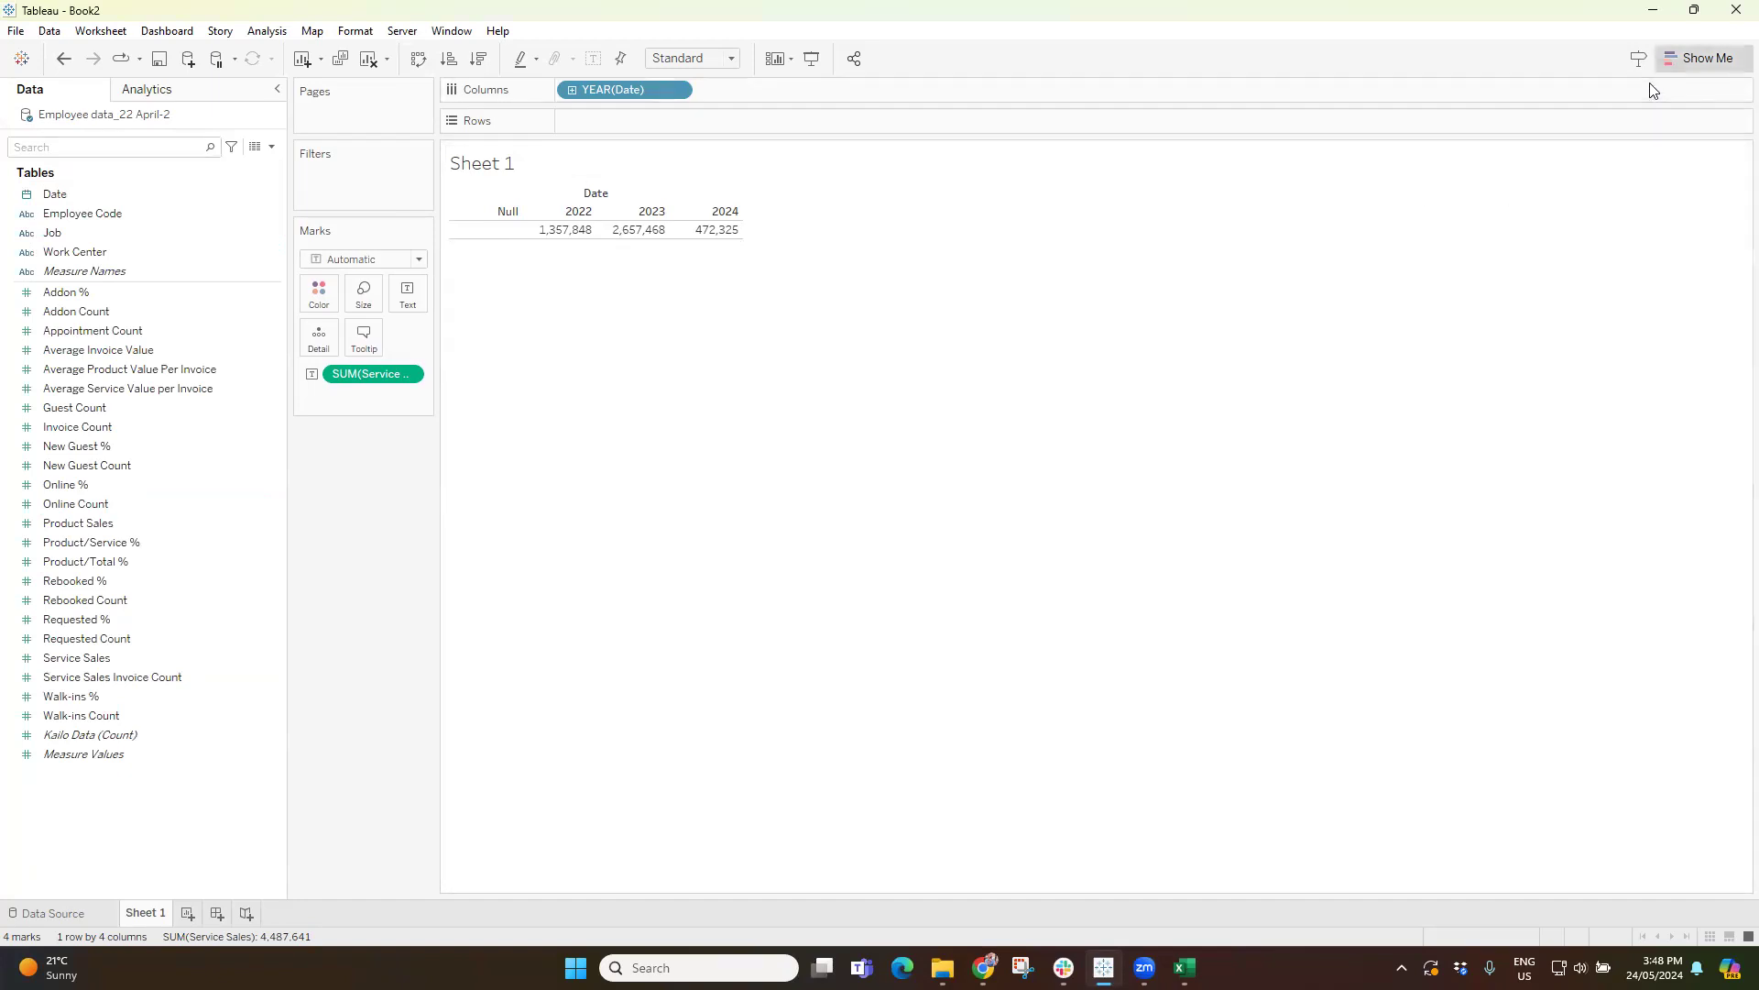
Convert the table into a horizontal bar chart and show the value labels on its bars.
click(1700, 58)
click(1587, 187)
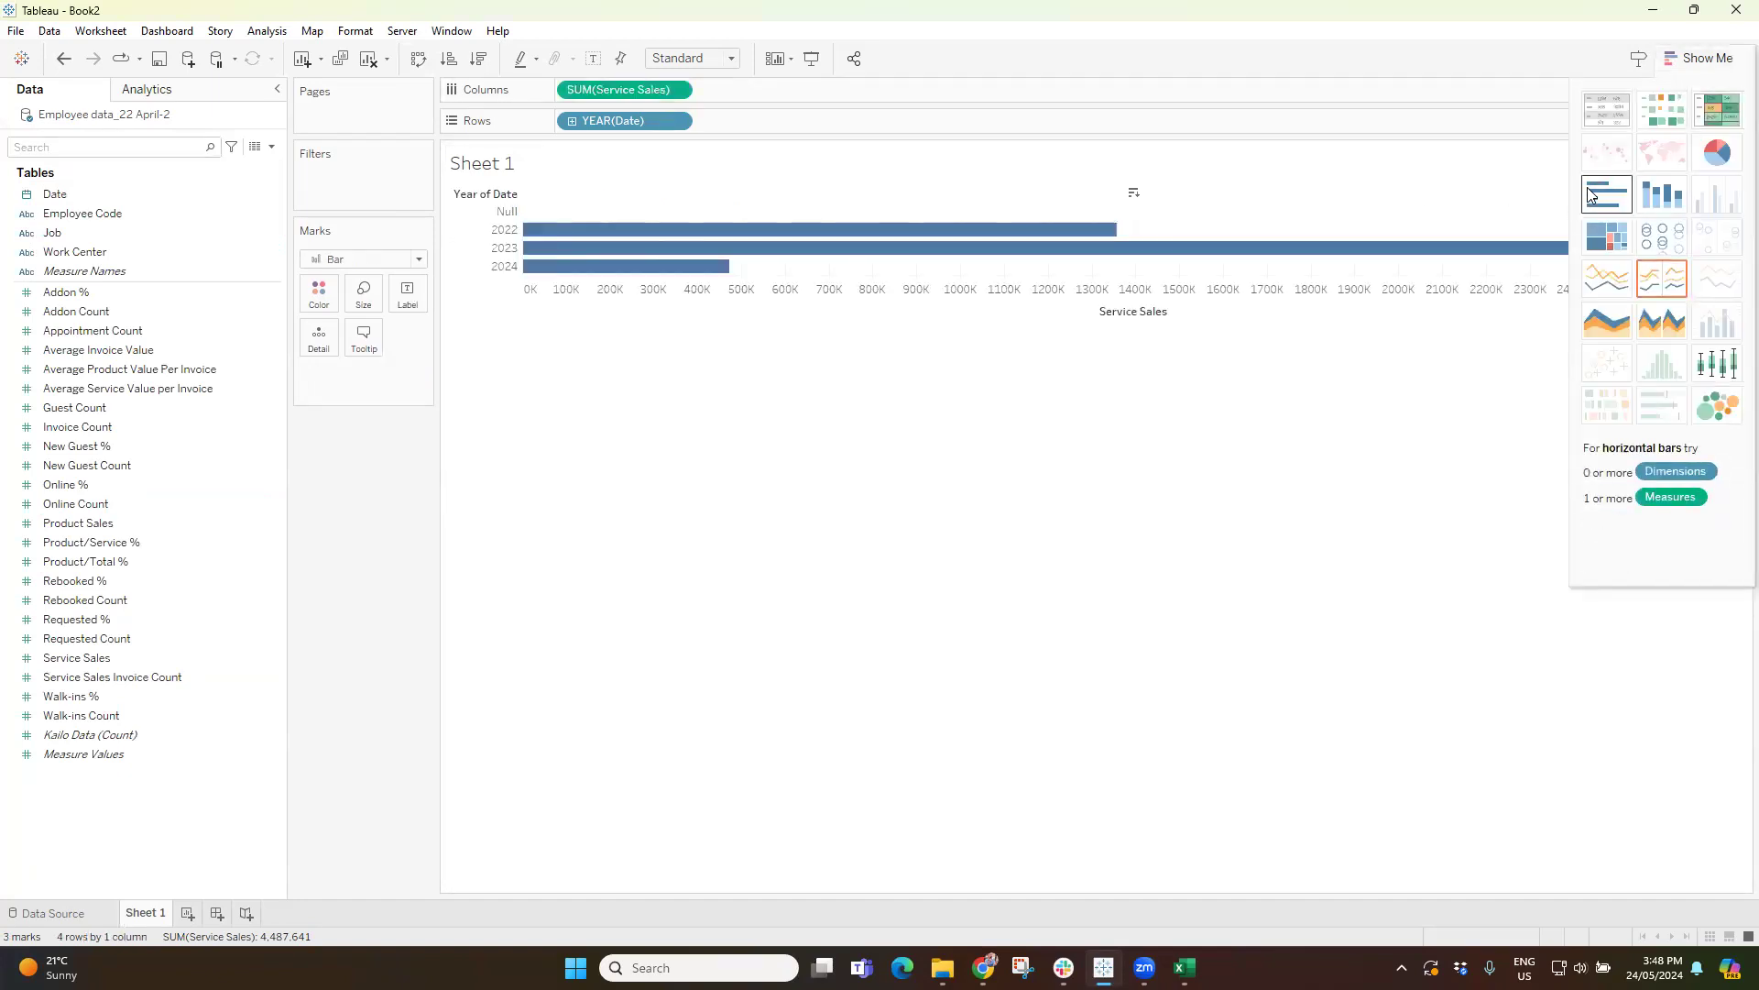
click(1711, 62)
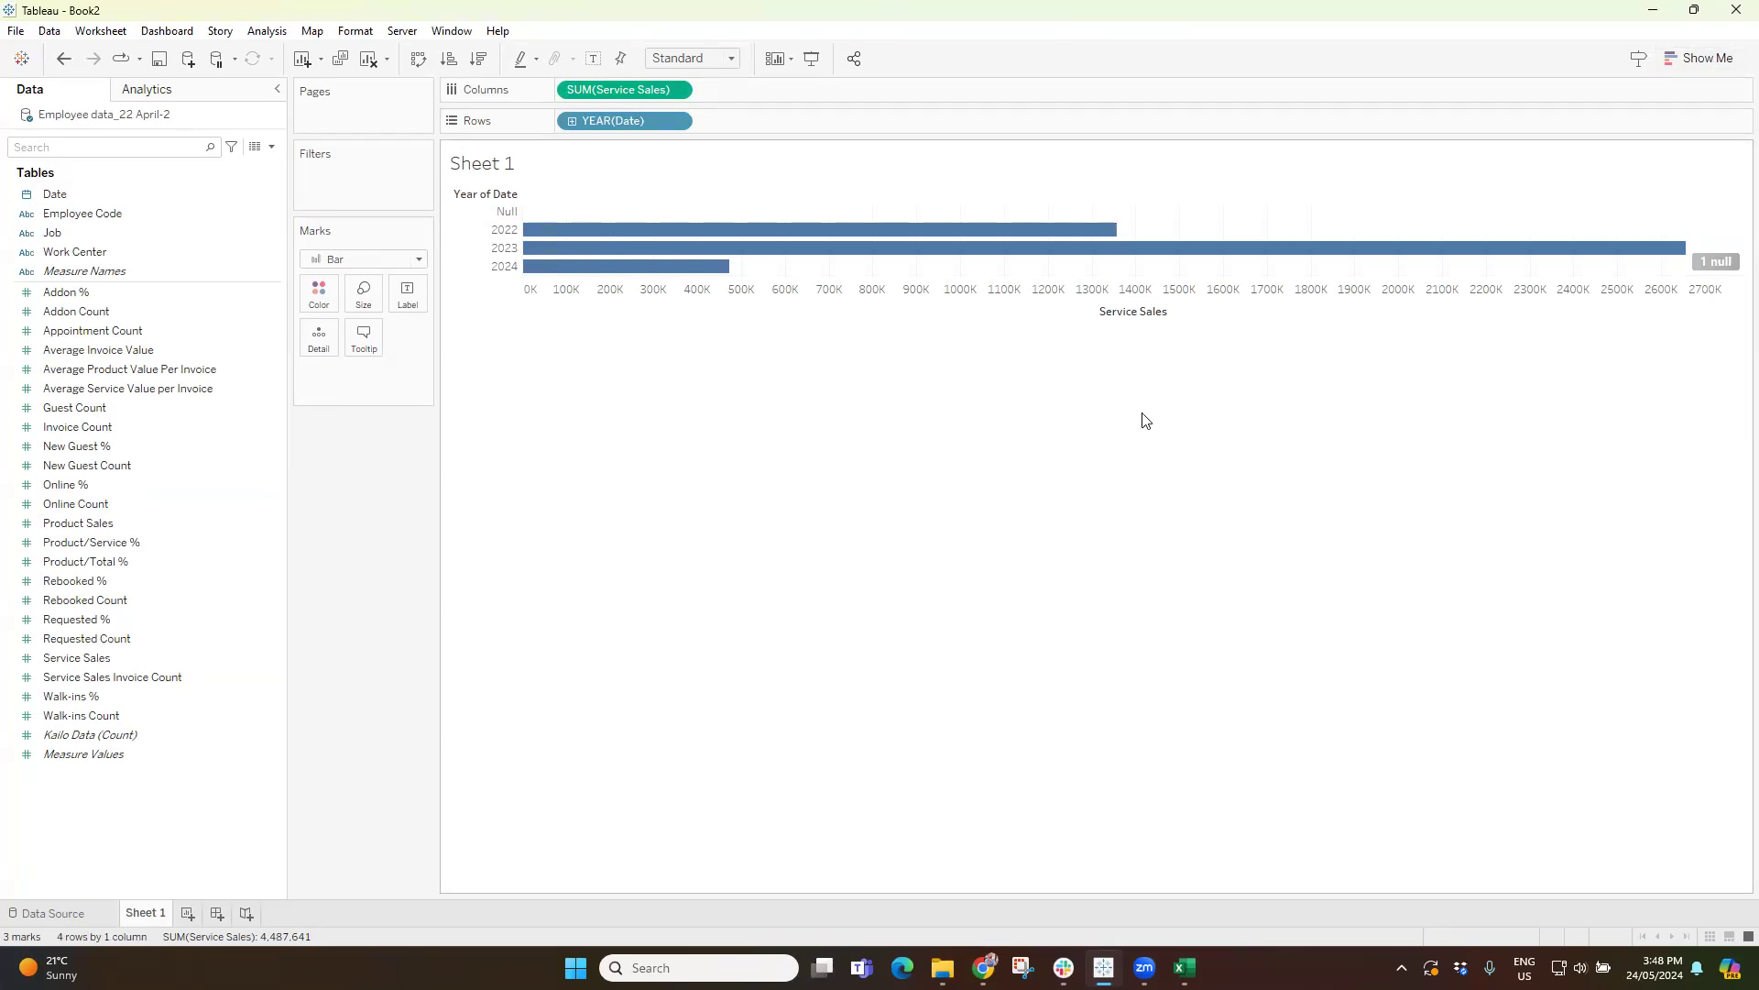
mouse_move(1114, 233)
click(594, 63)
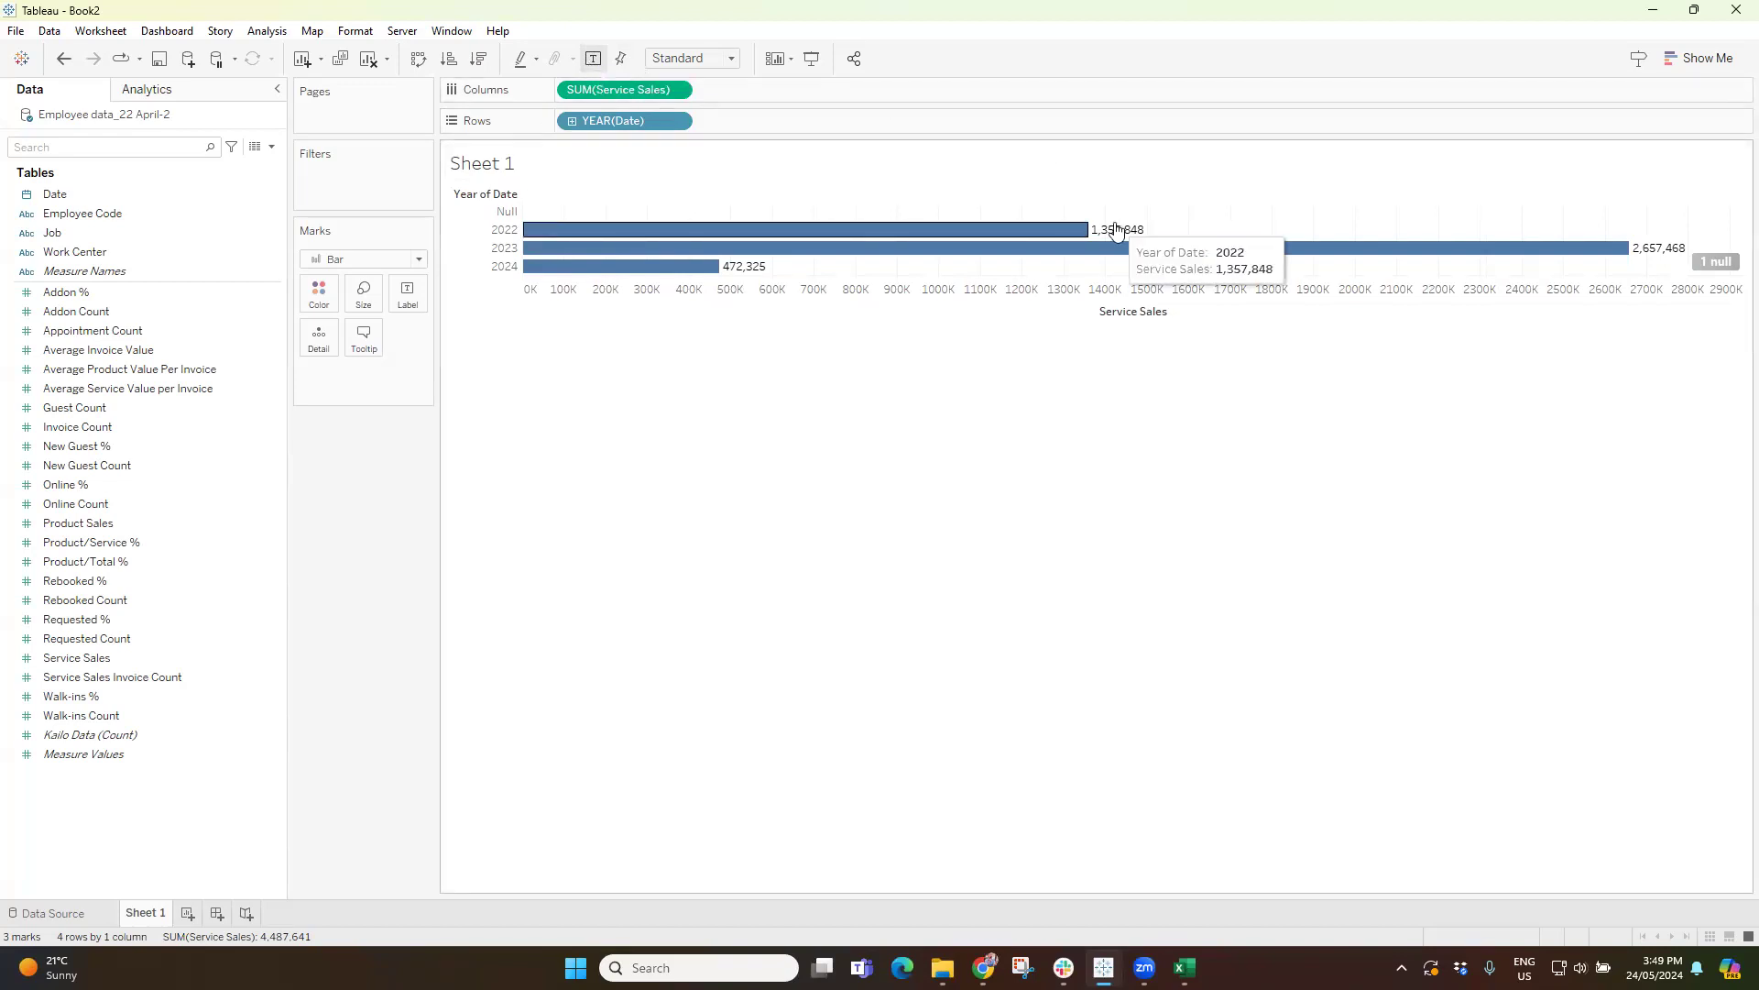
mouse_move(1188, 273)
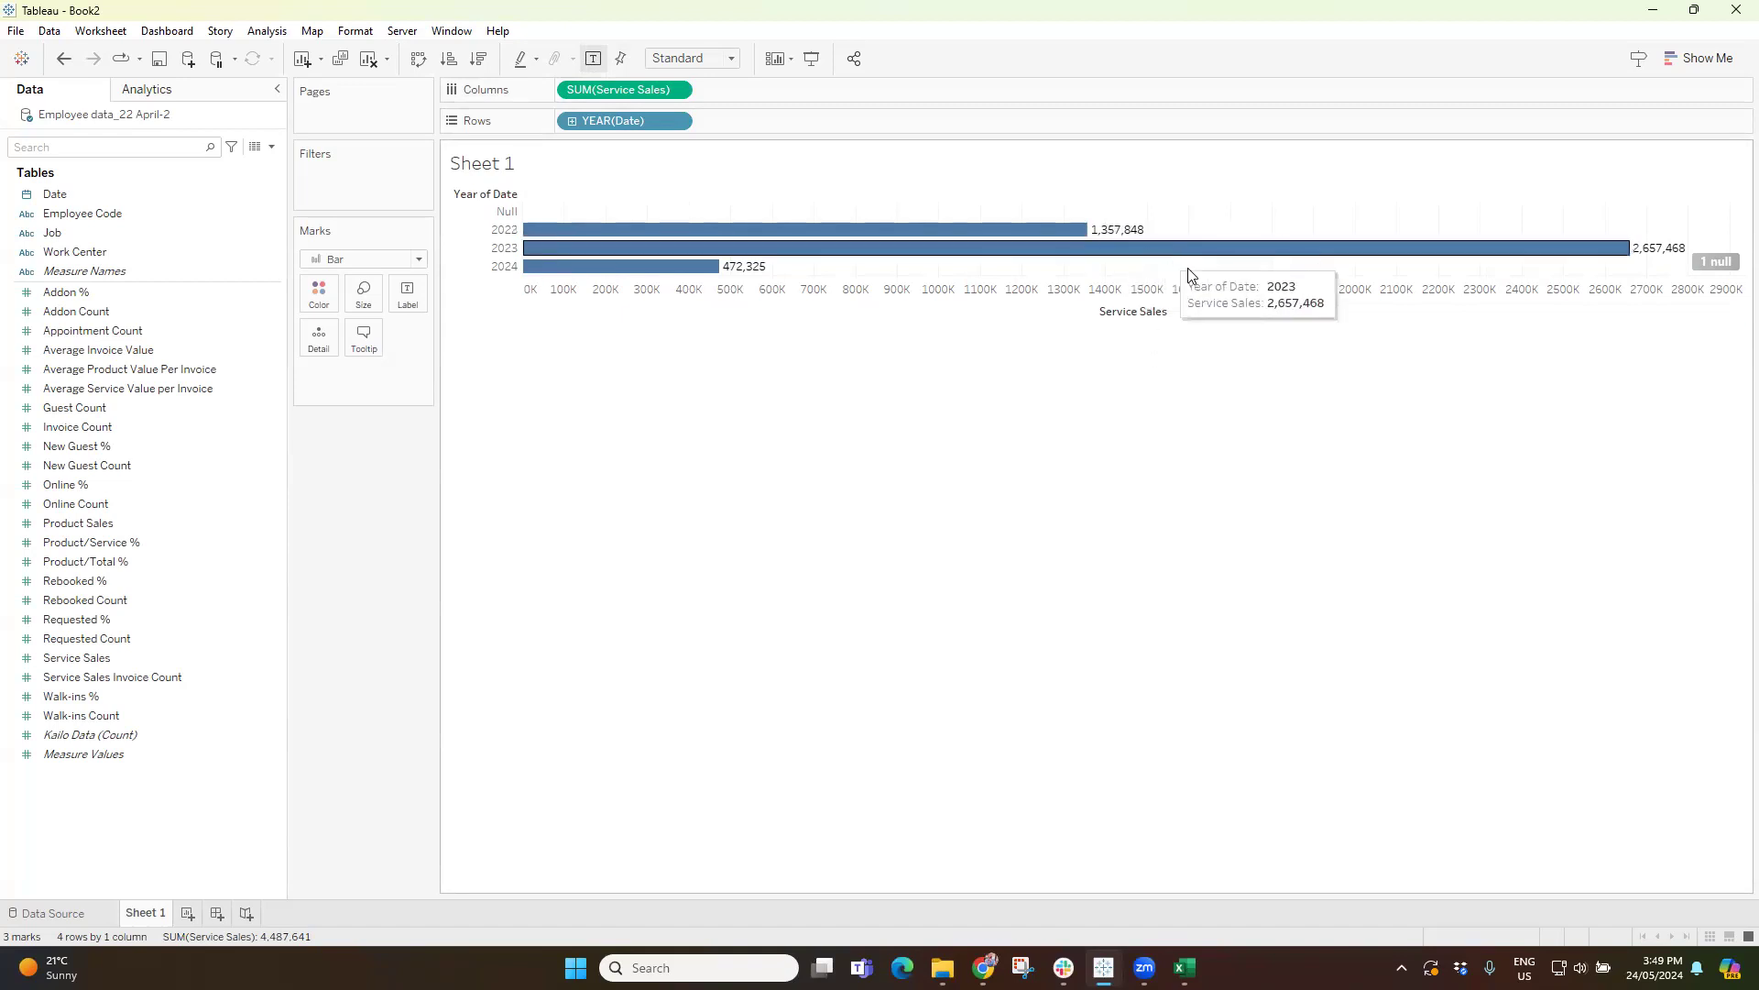
right_click(1063, 290)
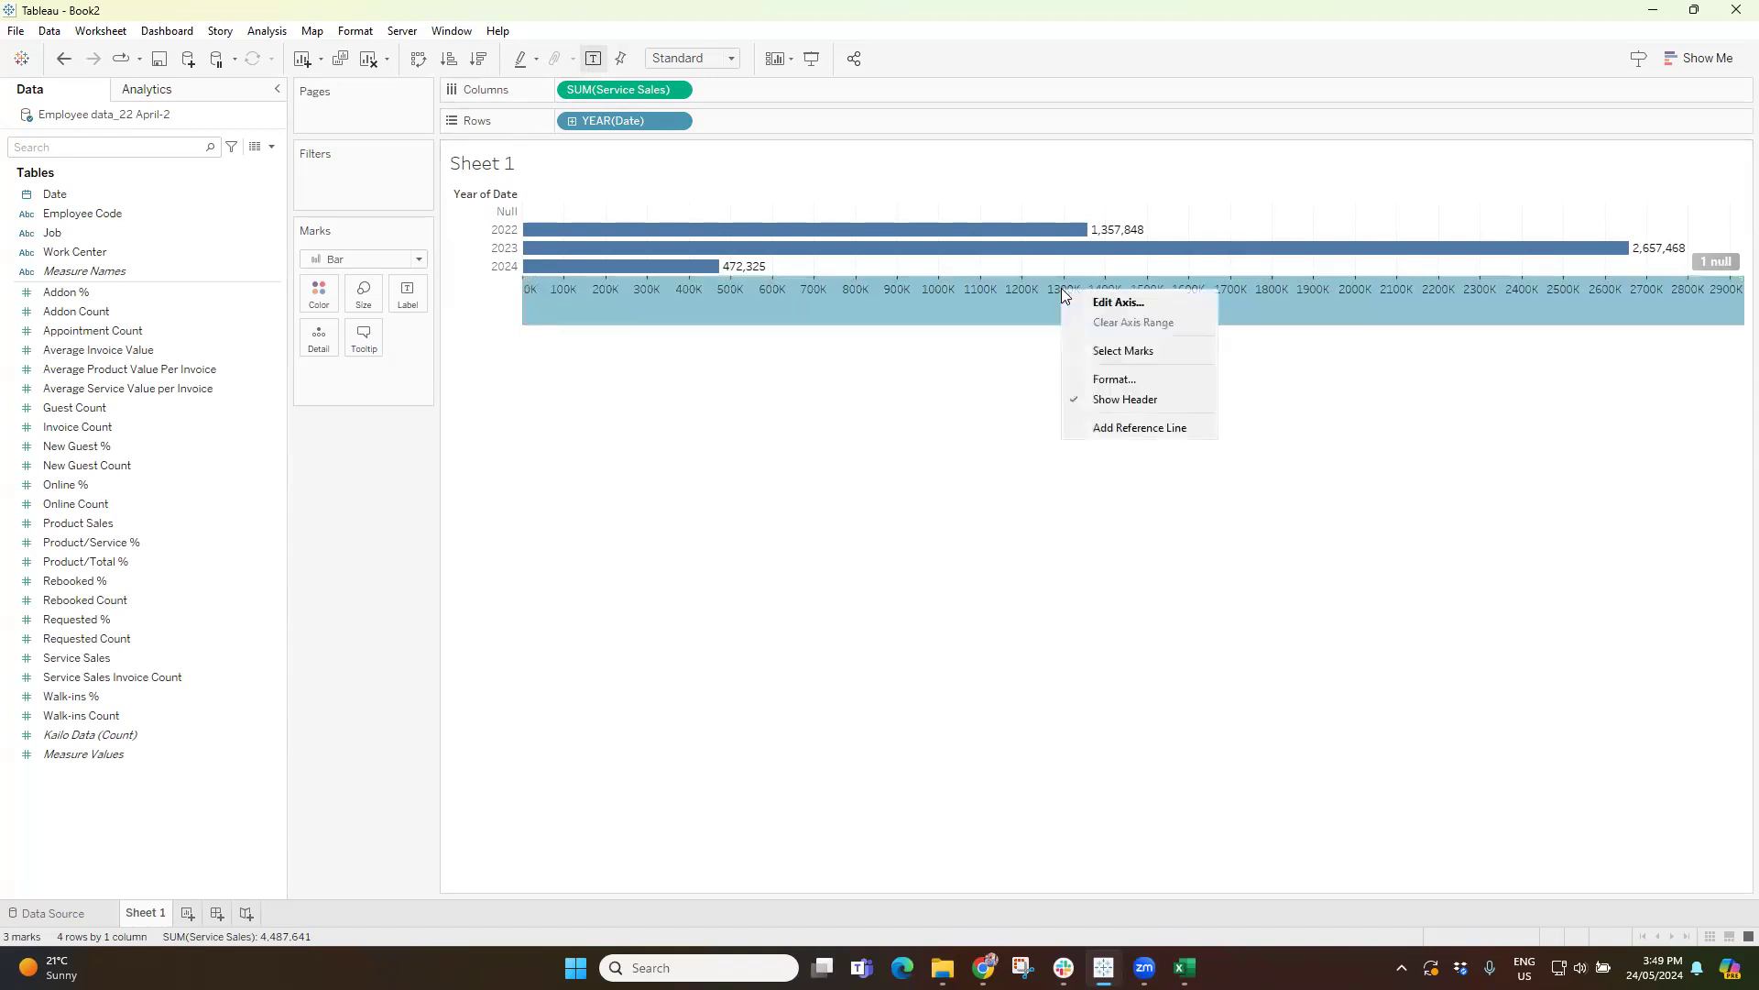
click(1118, 399)
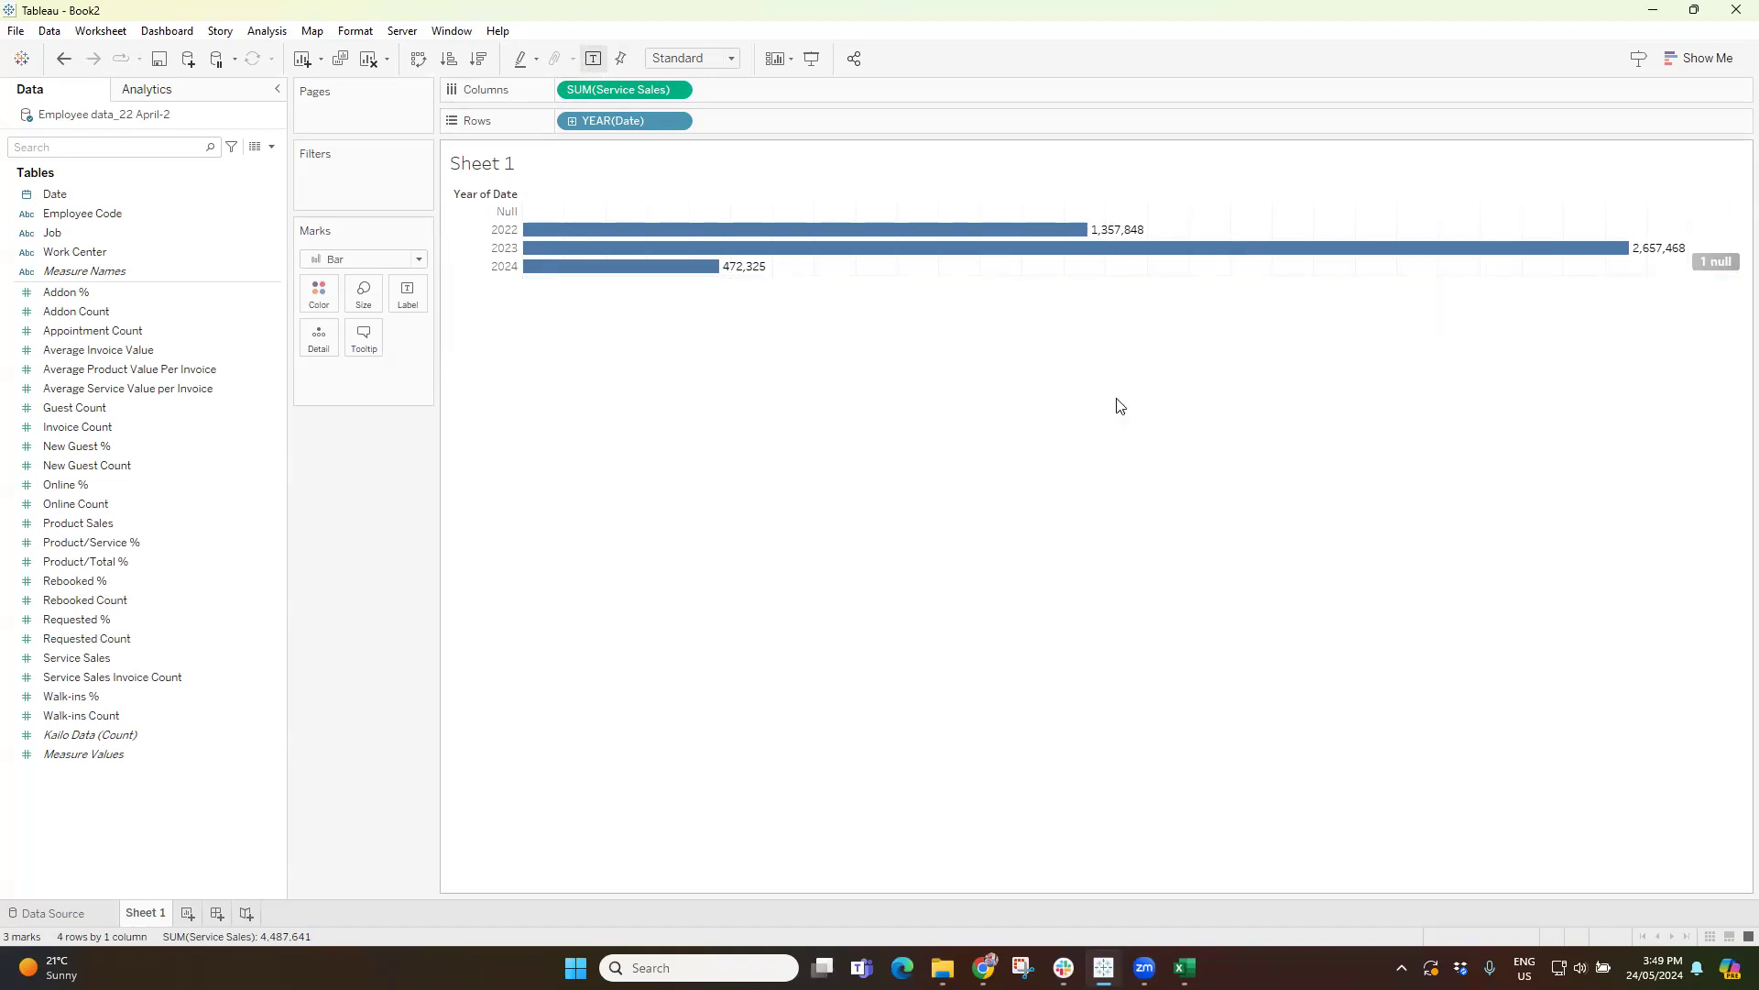
key(ctrl+z)
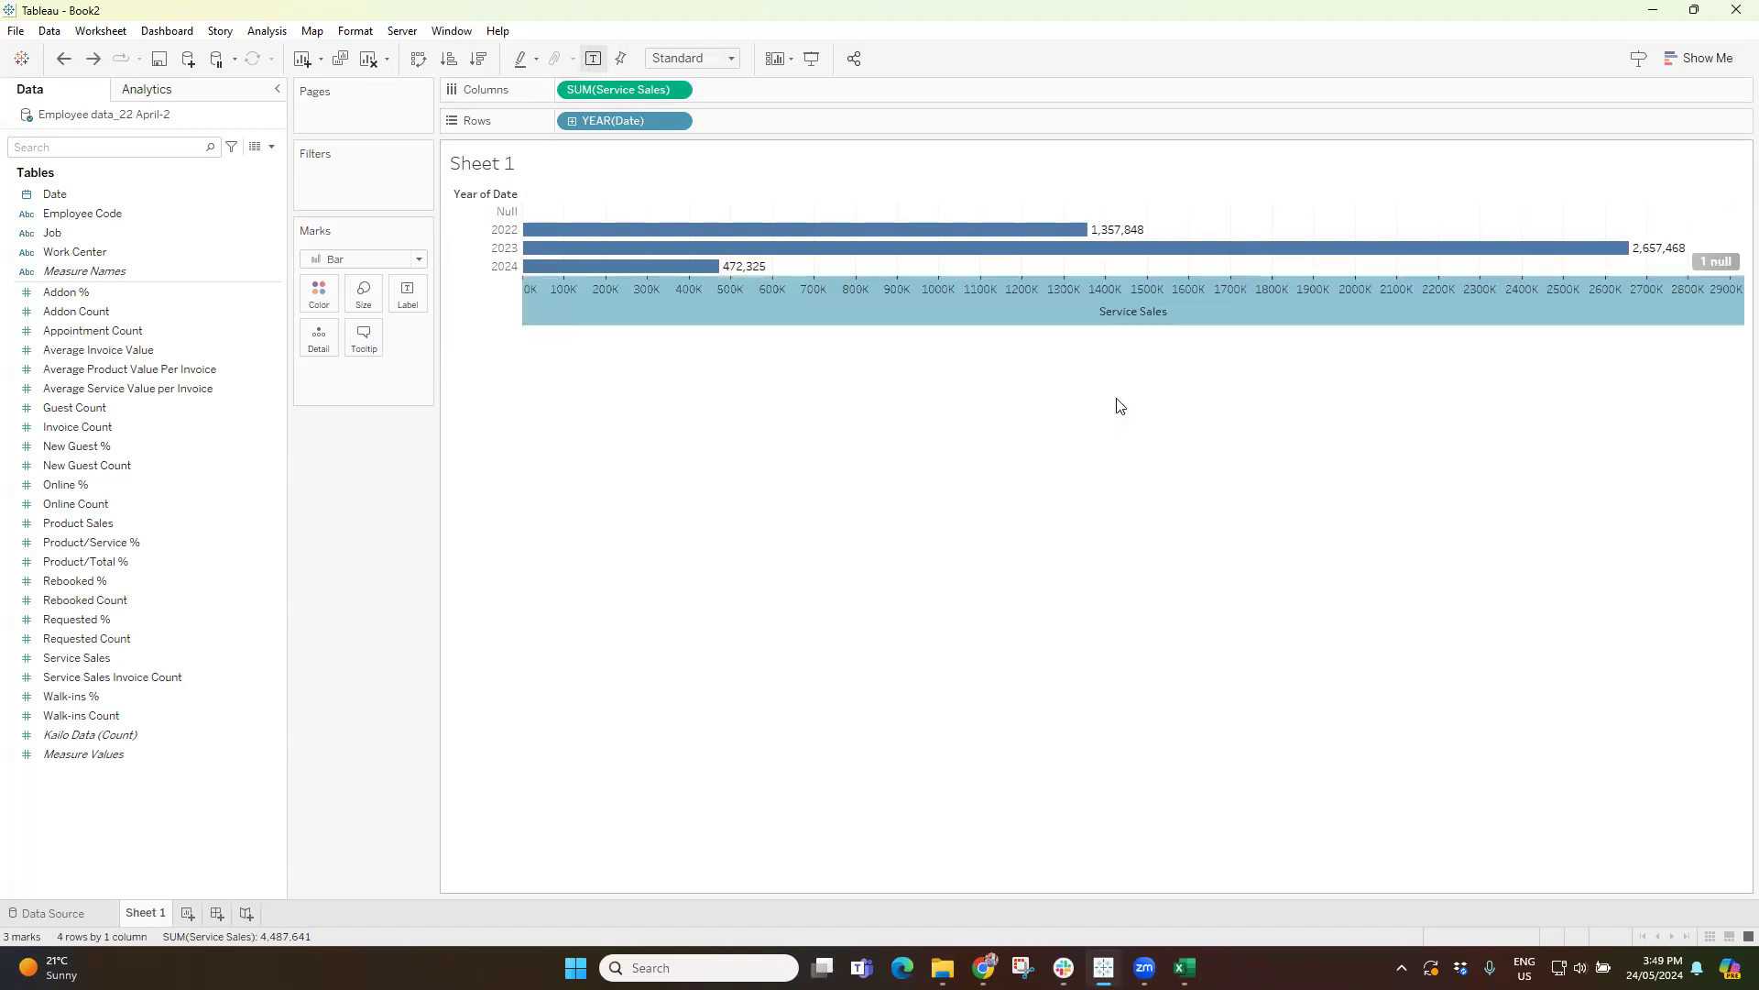
Hide the Service Sales axis header and set the chart's fit to Entire View.
right_click(942, 289)
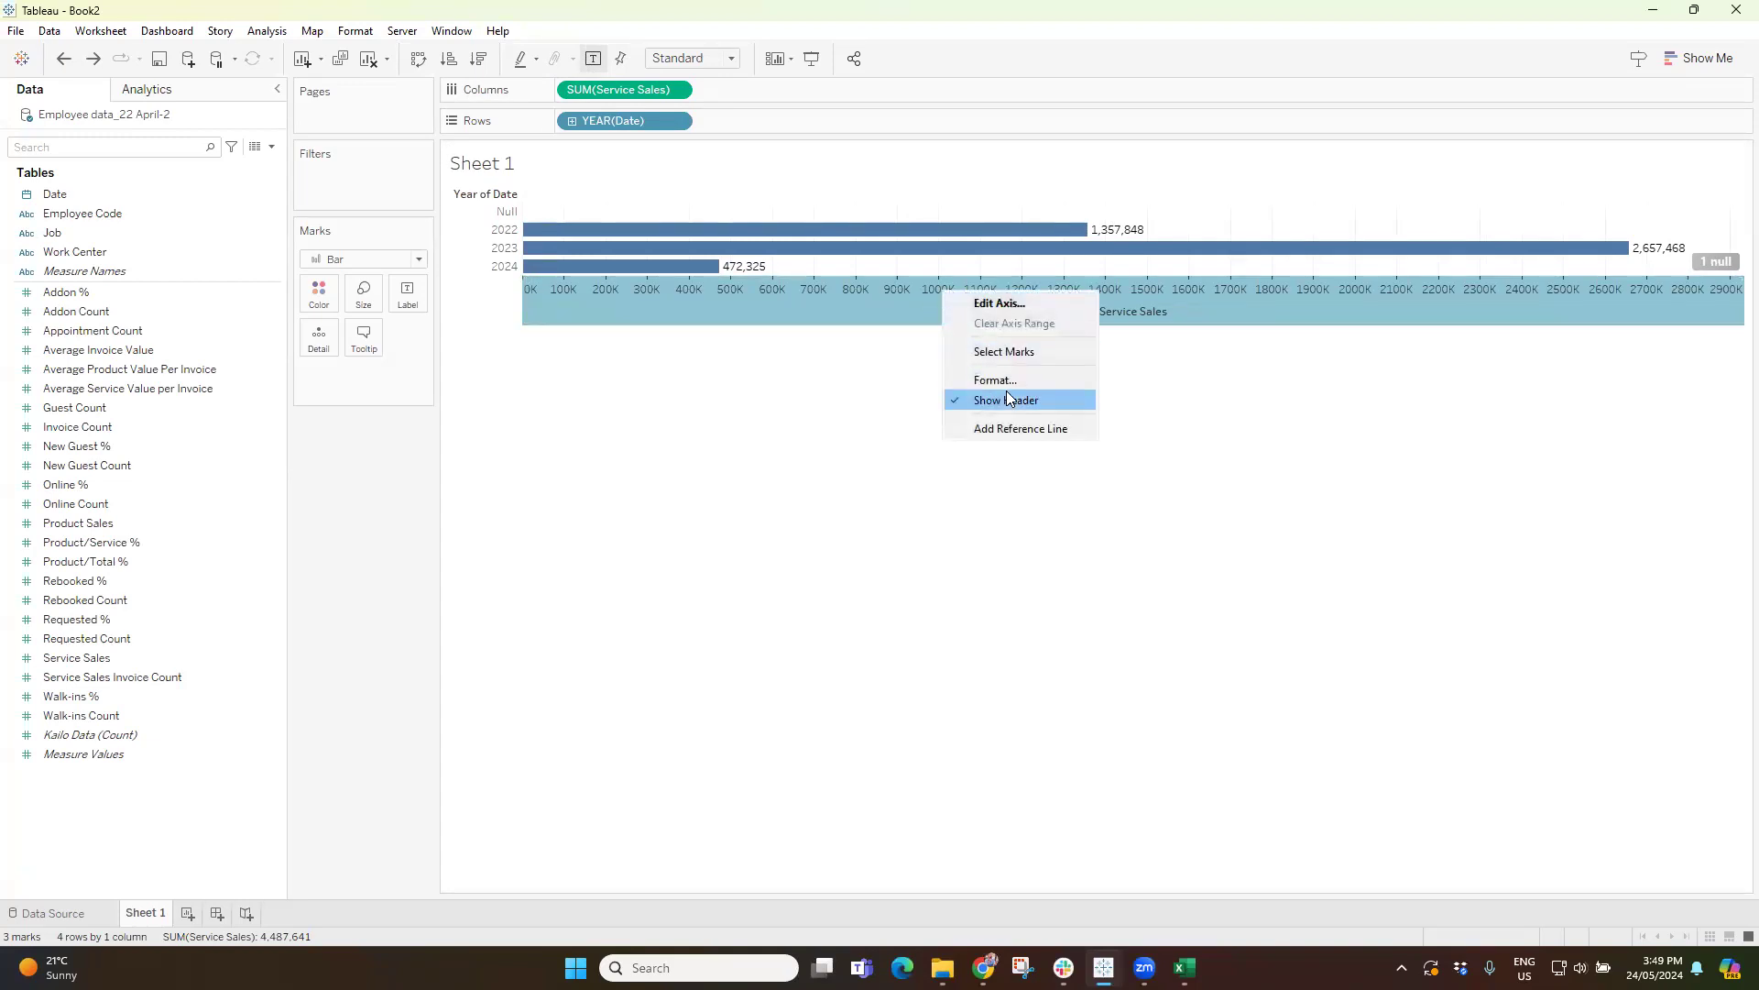
click(1008, 400)
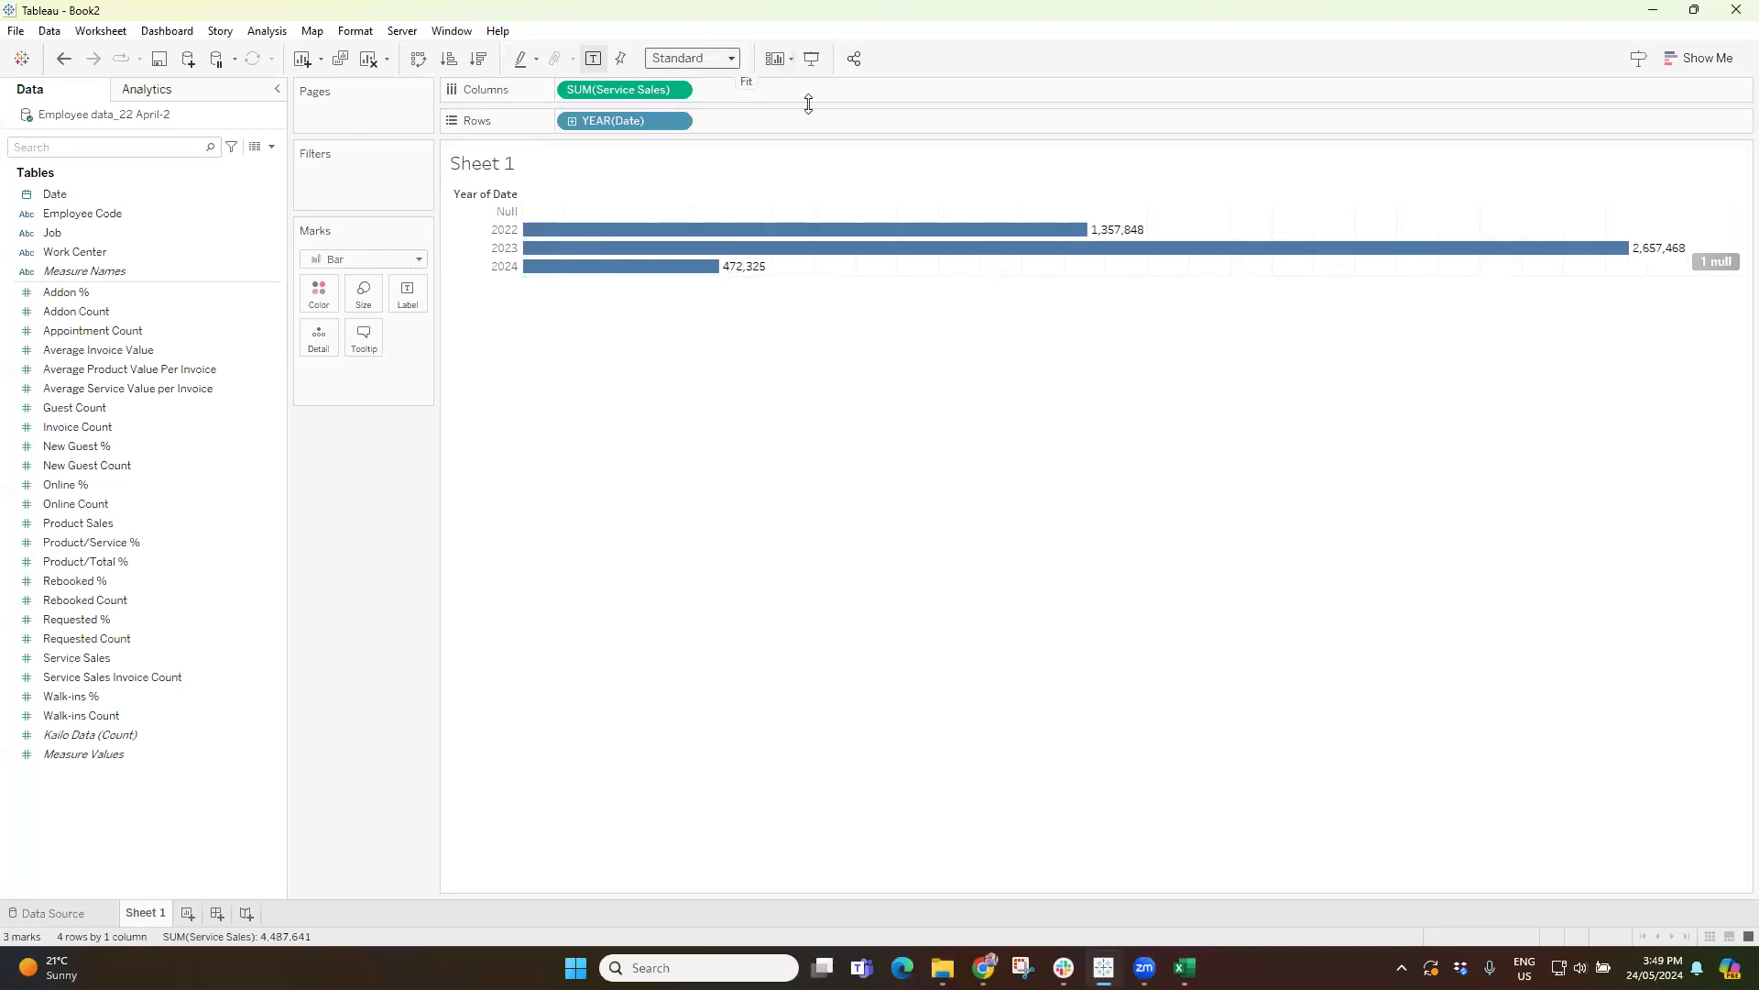
click(732, 58)
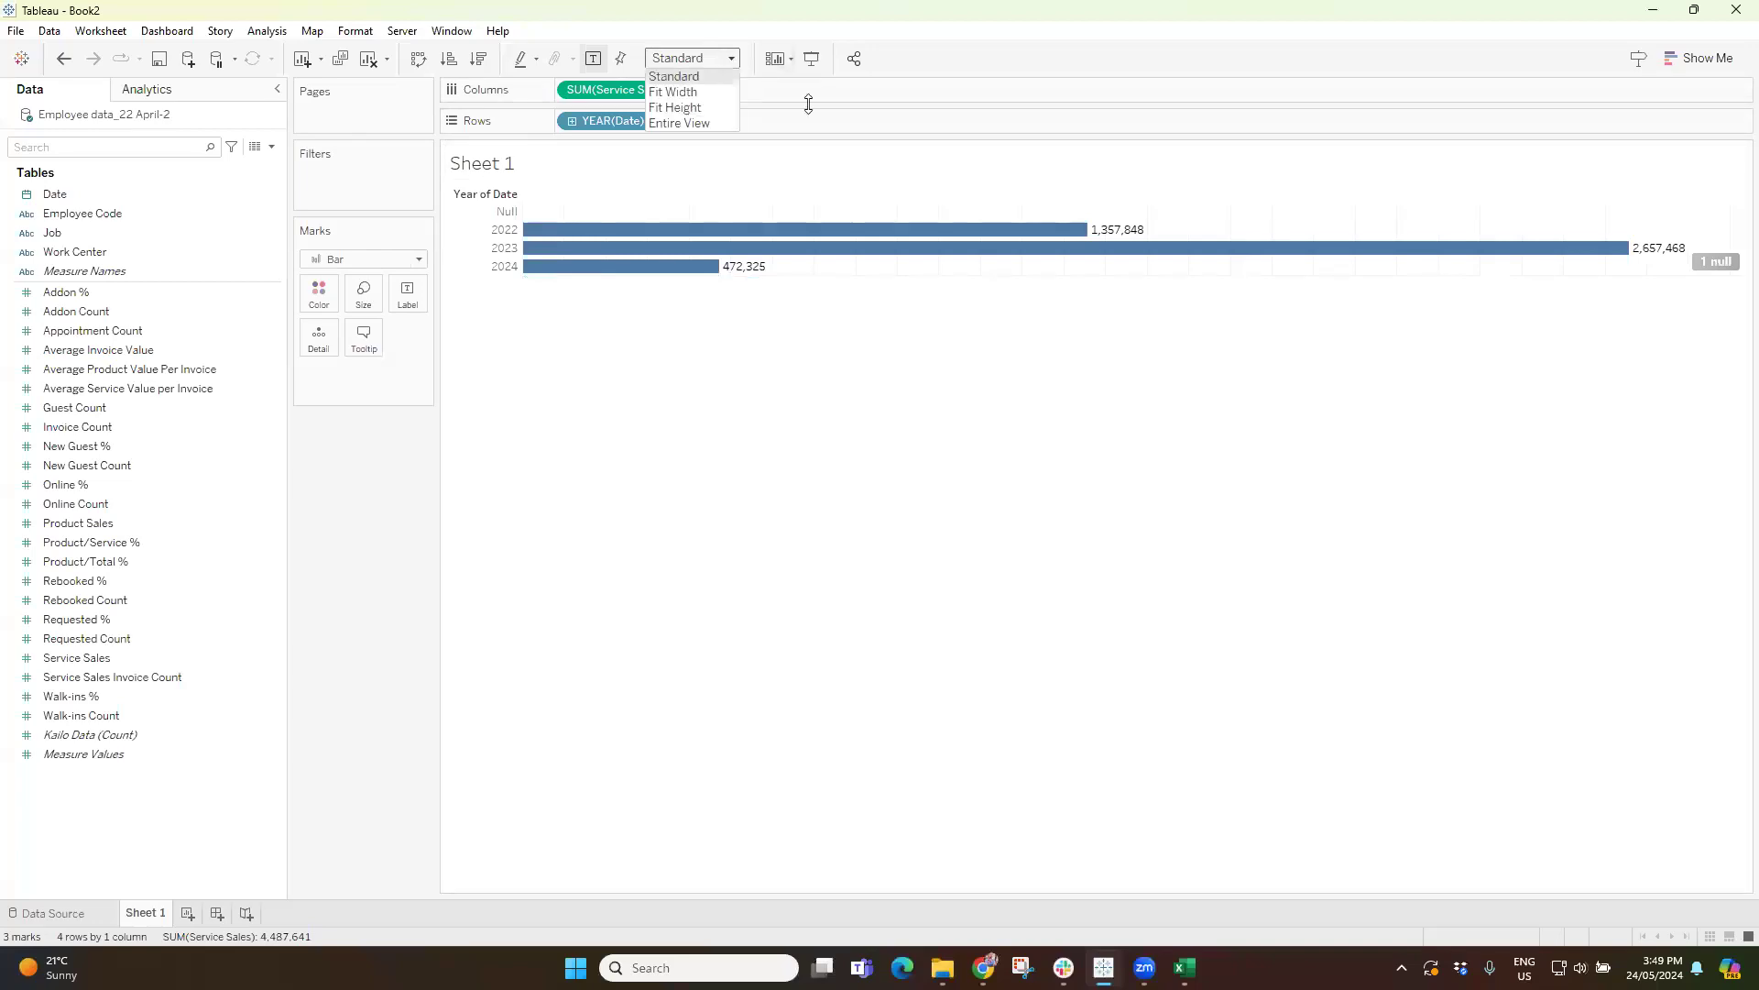
click(693, 122)
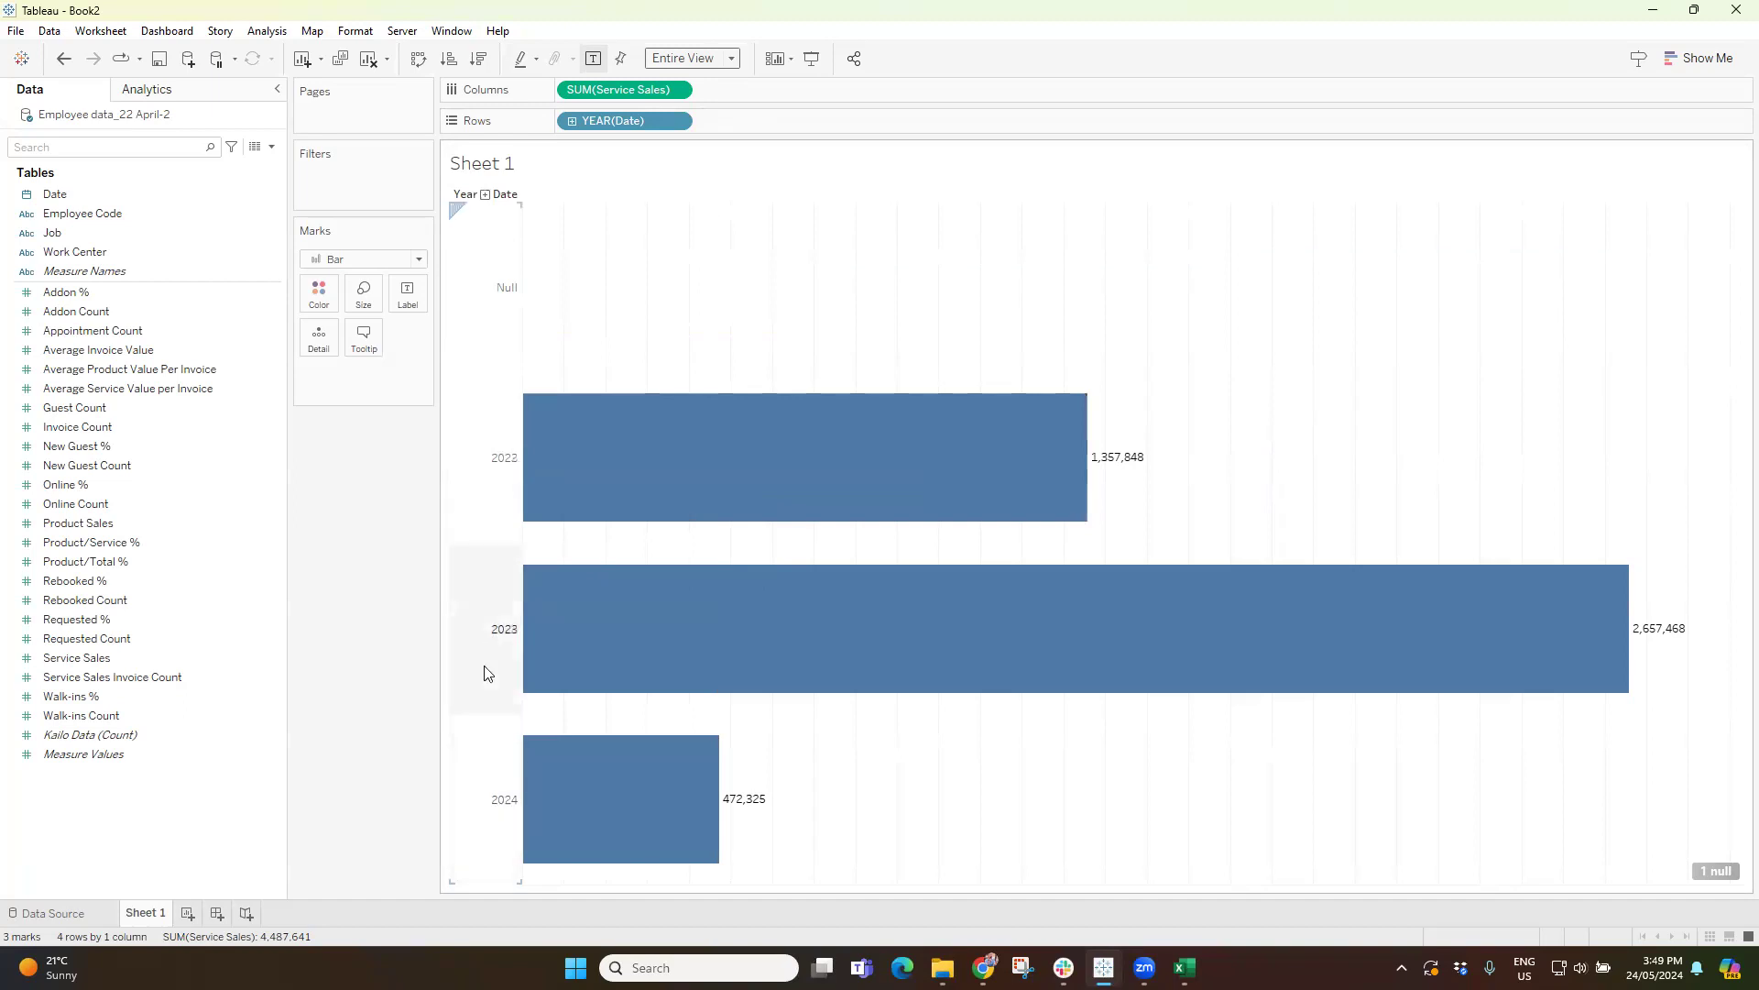
Try excluding the Null year from the chart, and undo the exclusion.
click(497, 290)
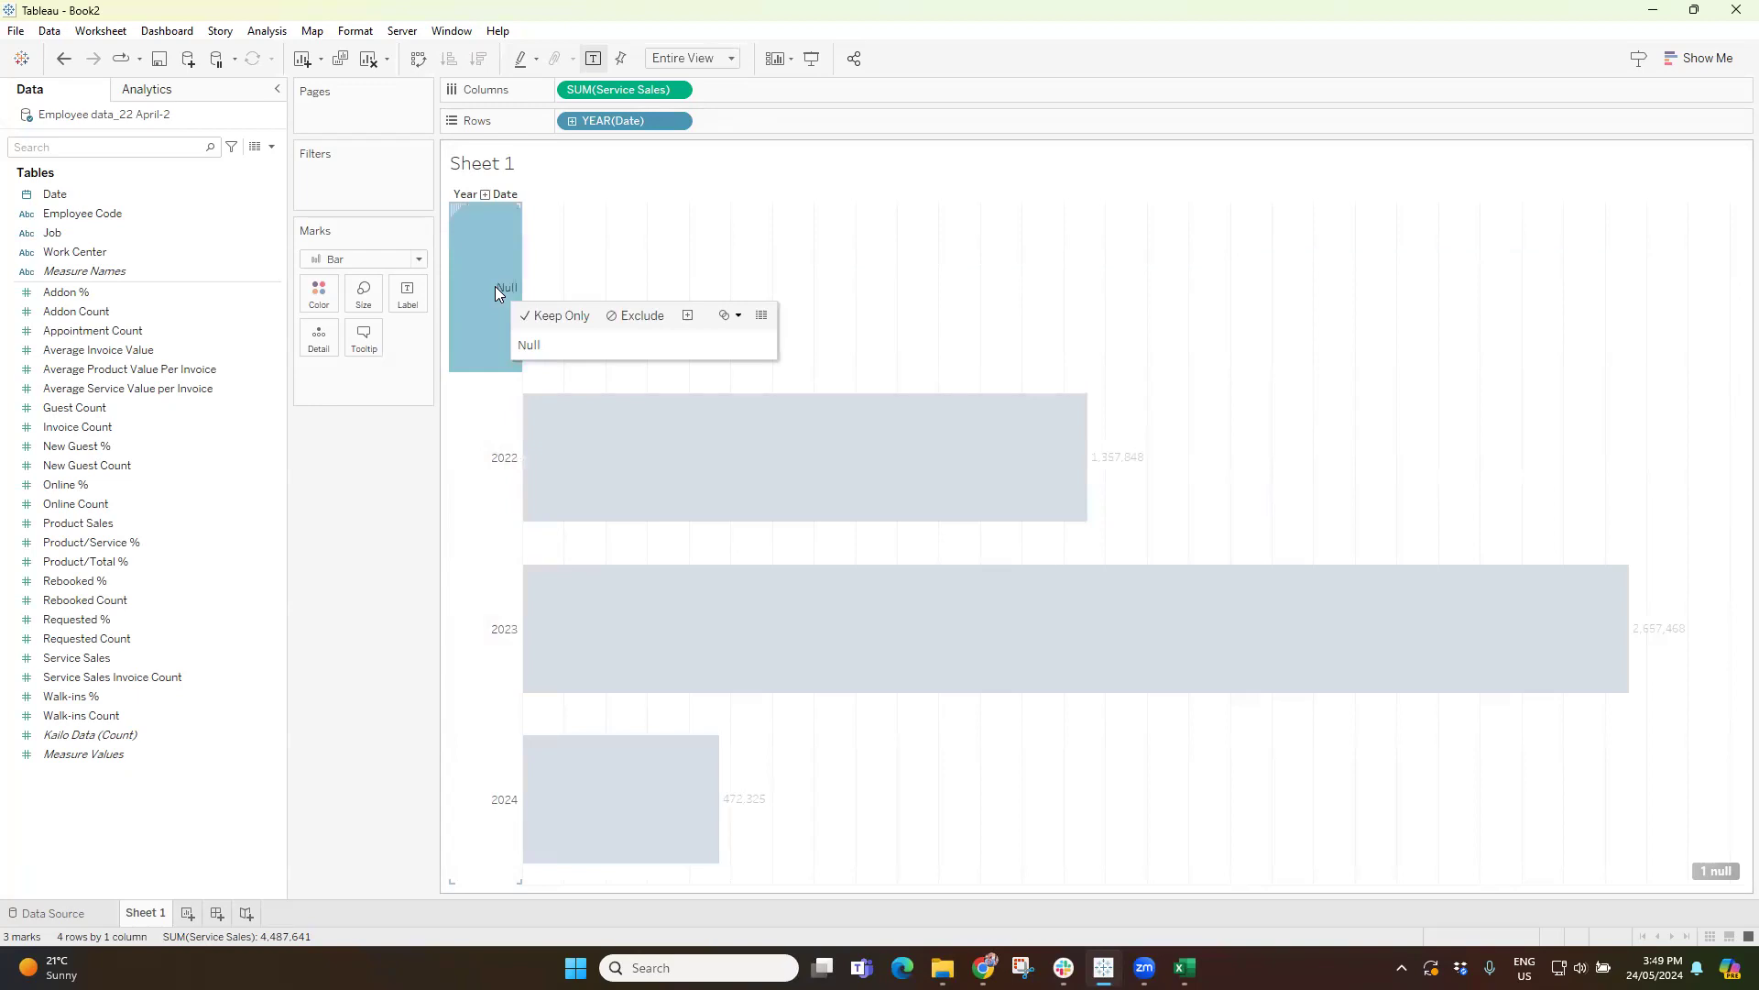
click(638, 318)
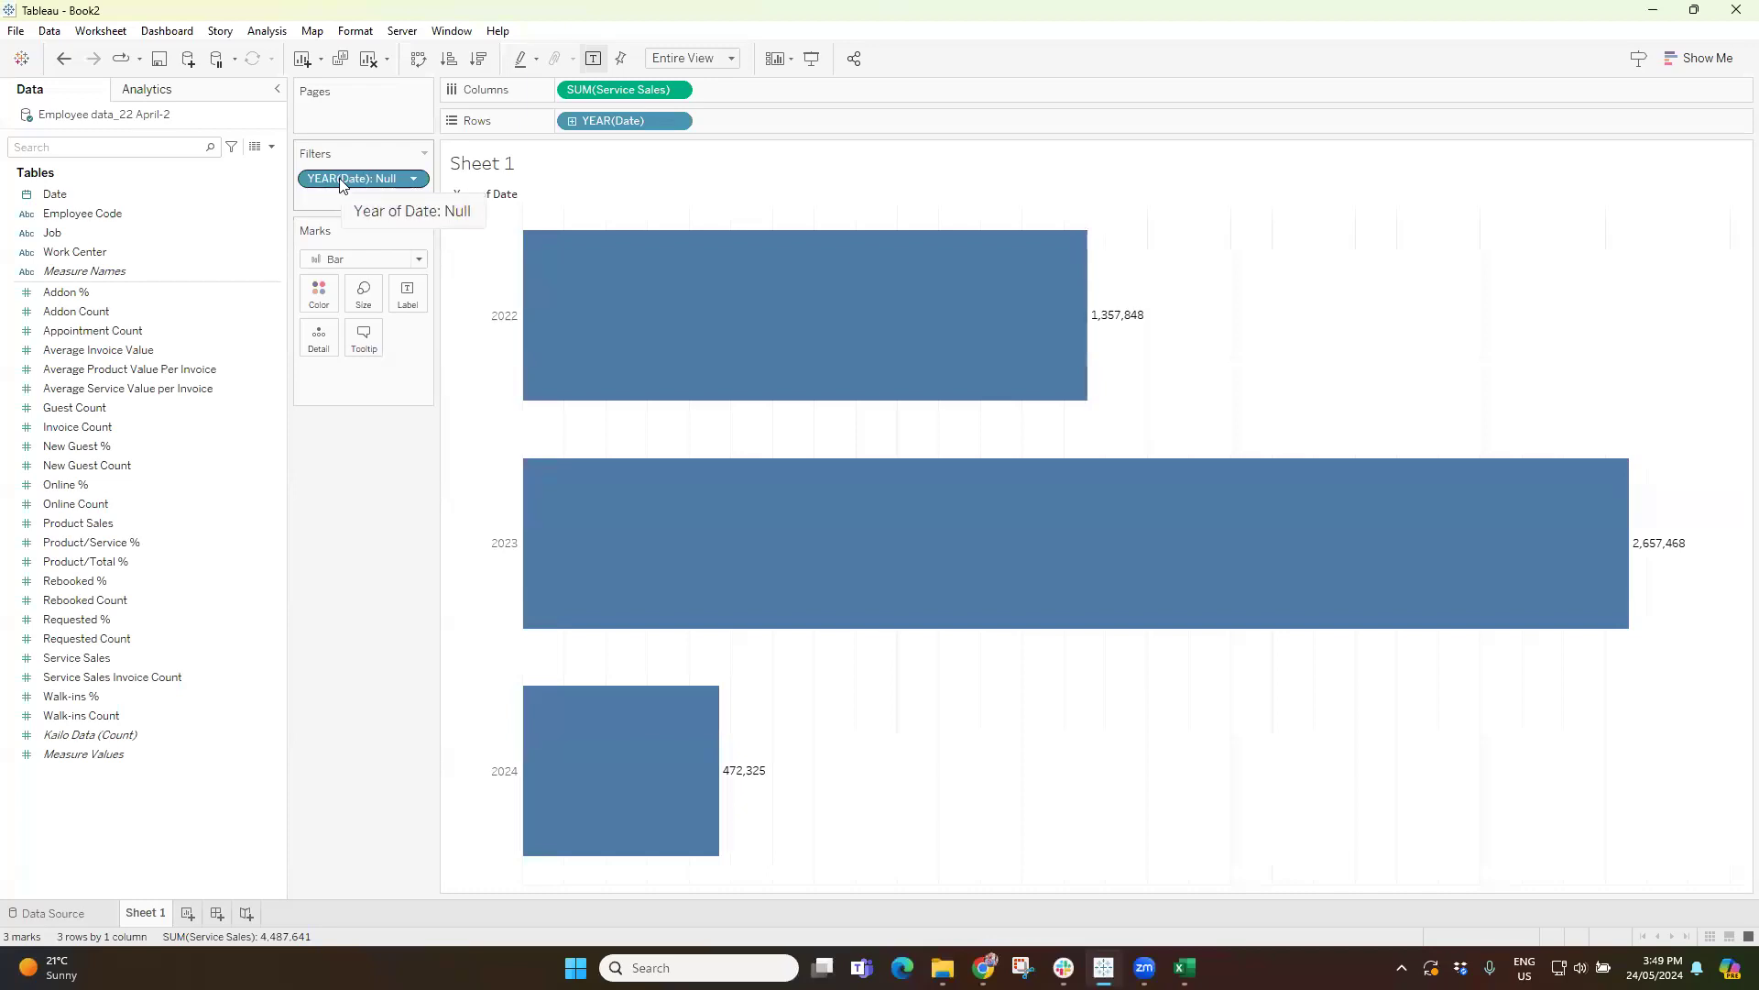
key(ctrl+z)
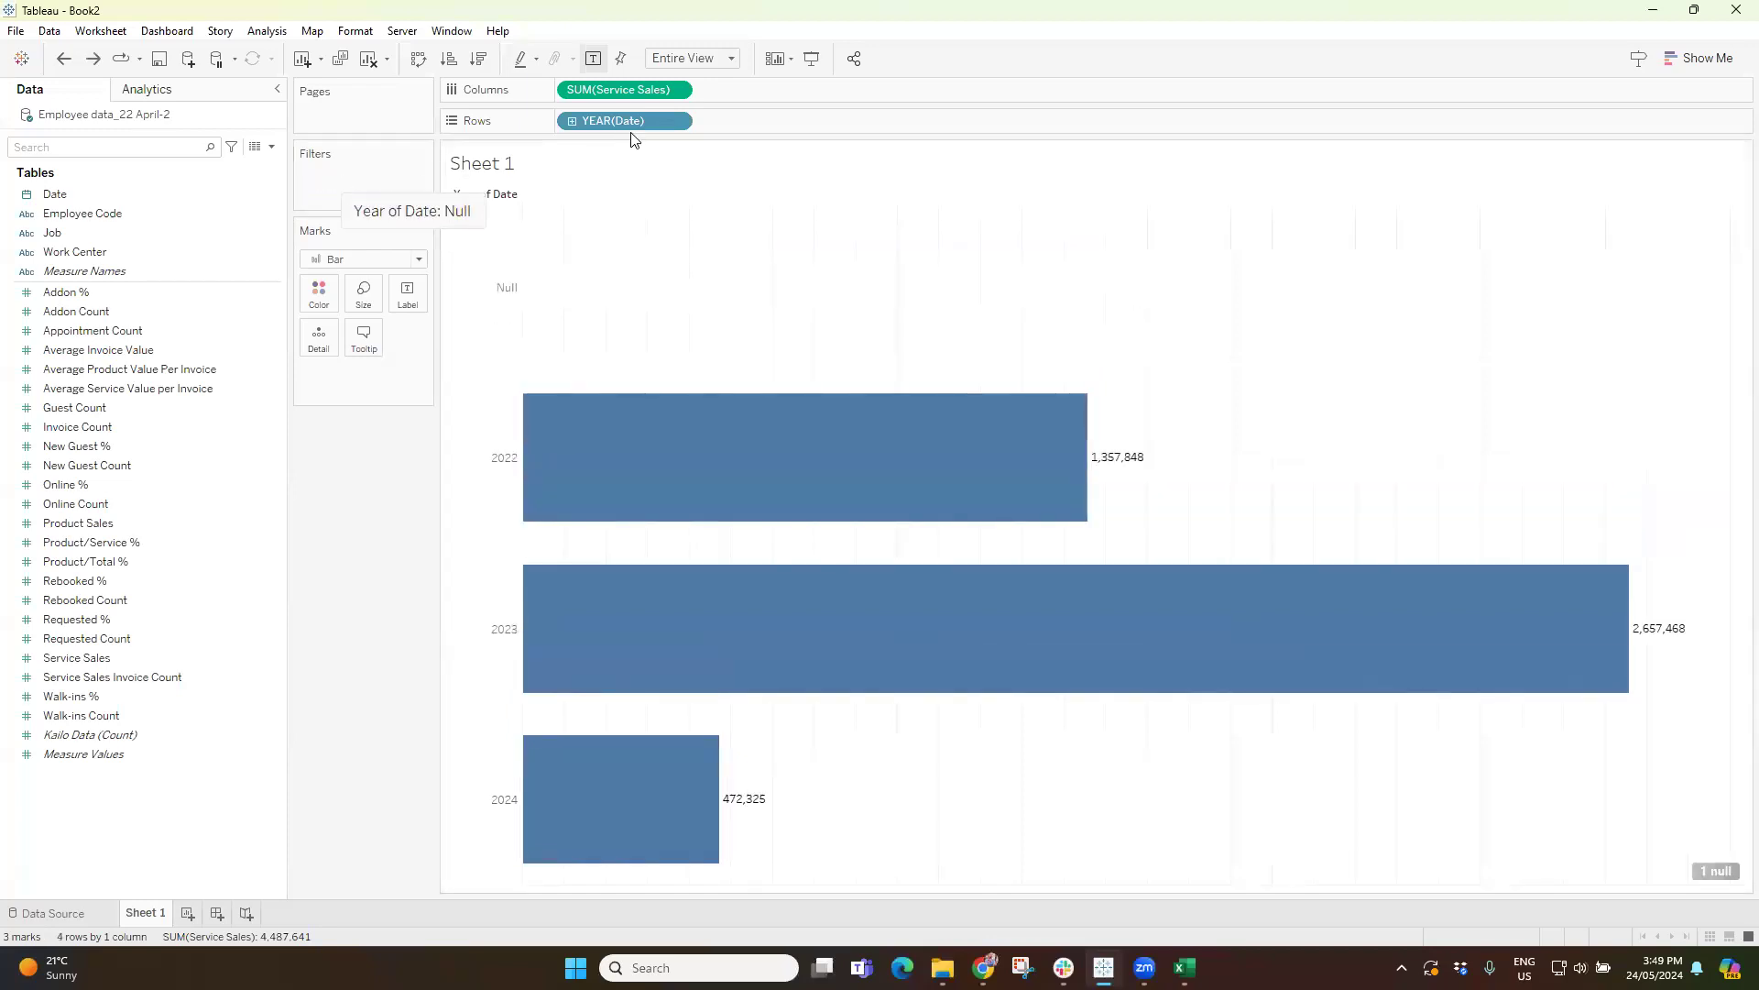
Change the Date in the rows from yearly to the continuous Month level that includes the year.
click(678, 123)
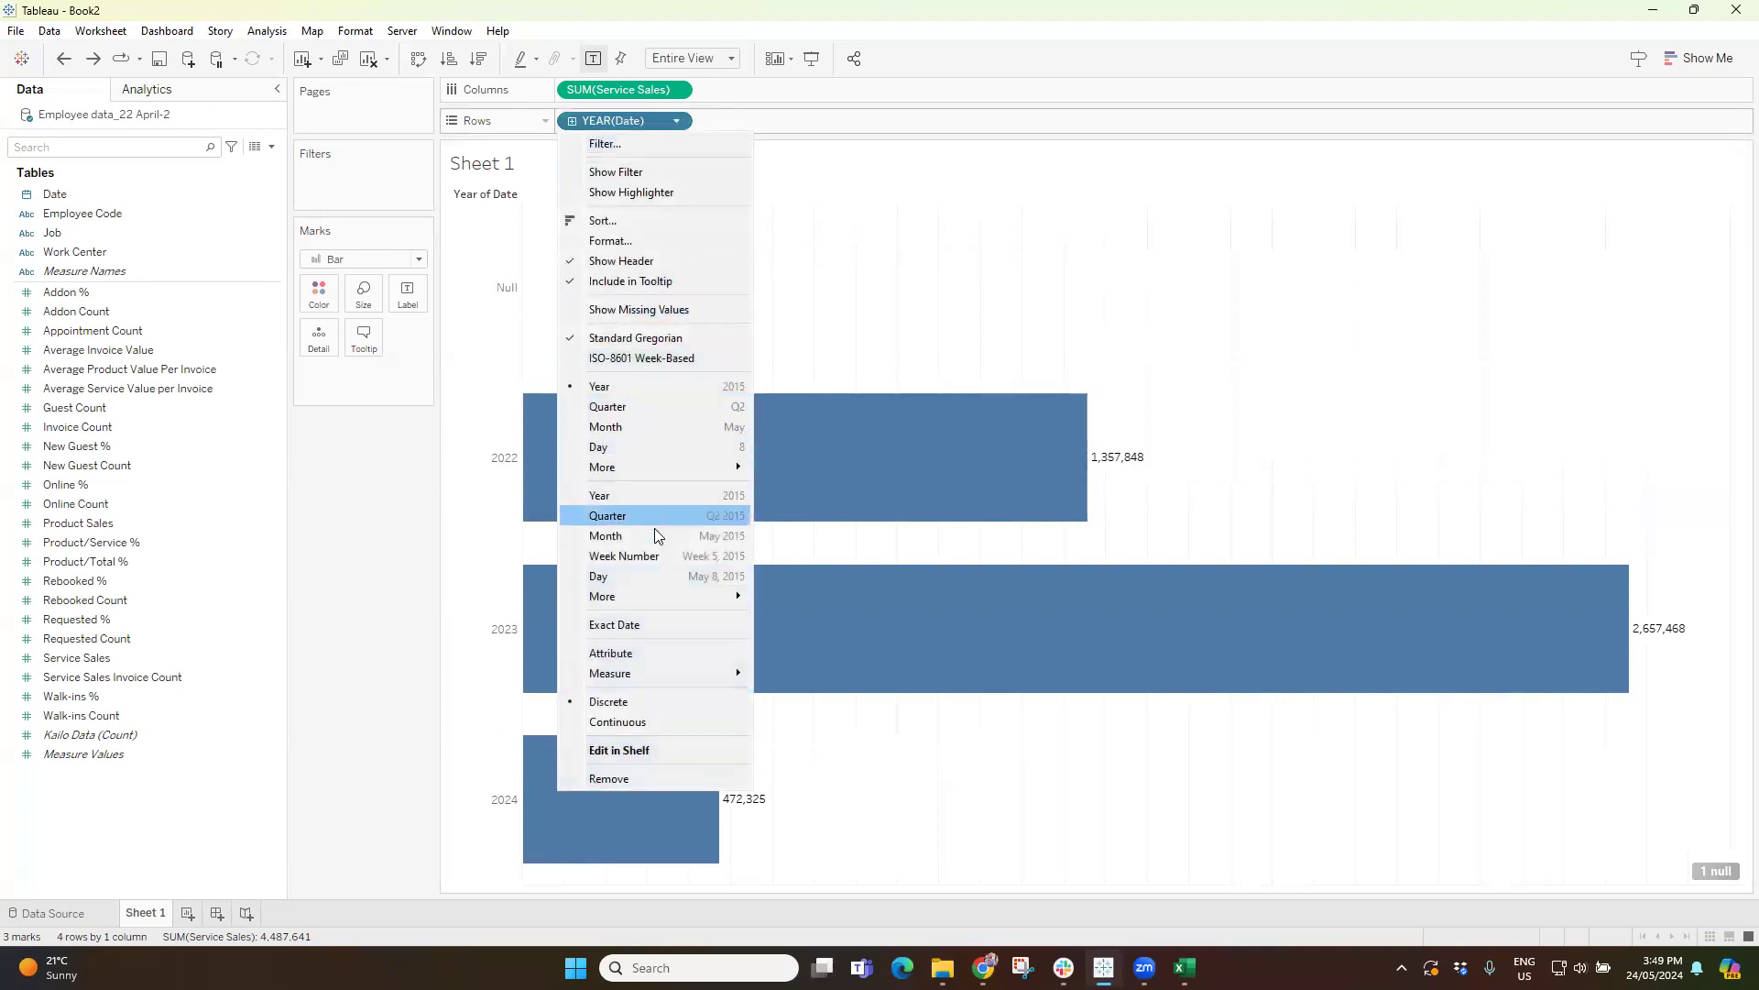
click(623, 537)
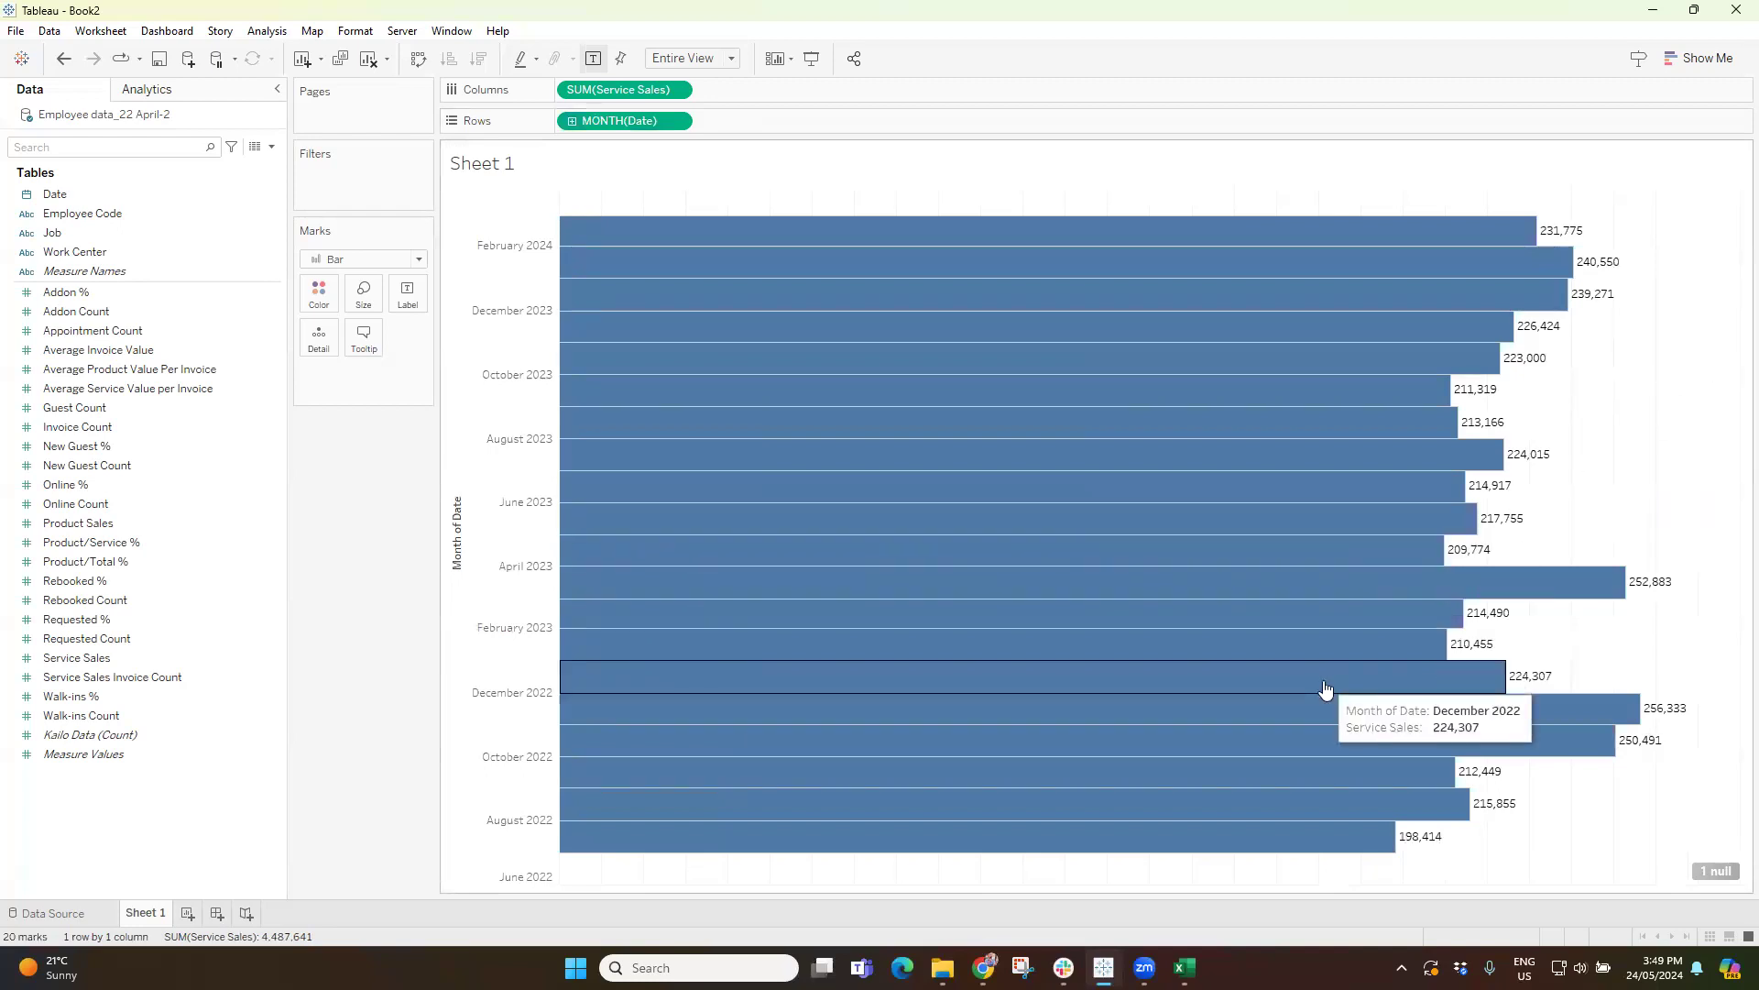
Try the Standard fit for the monthly chart and return it to Entire View.
click(701, 59)
click(676, 77)
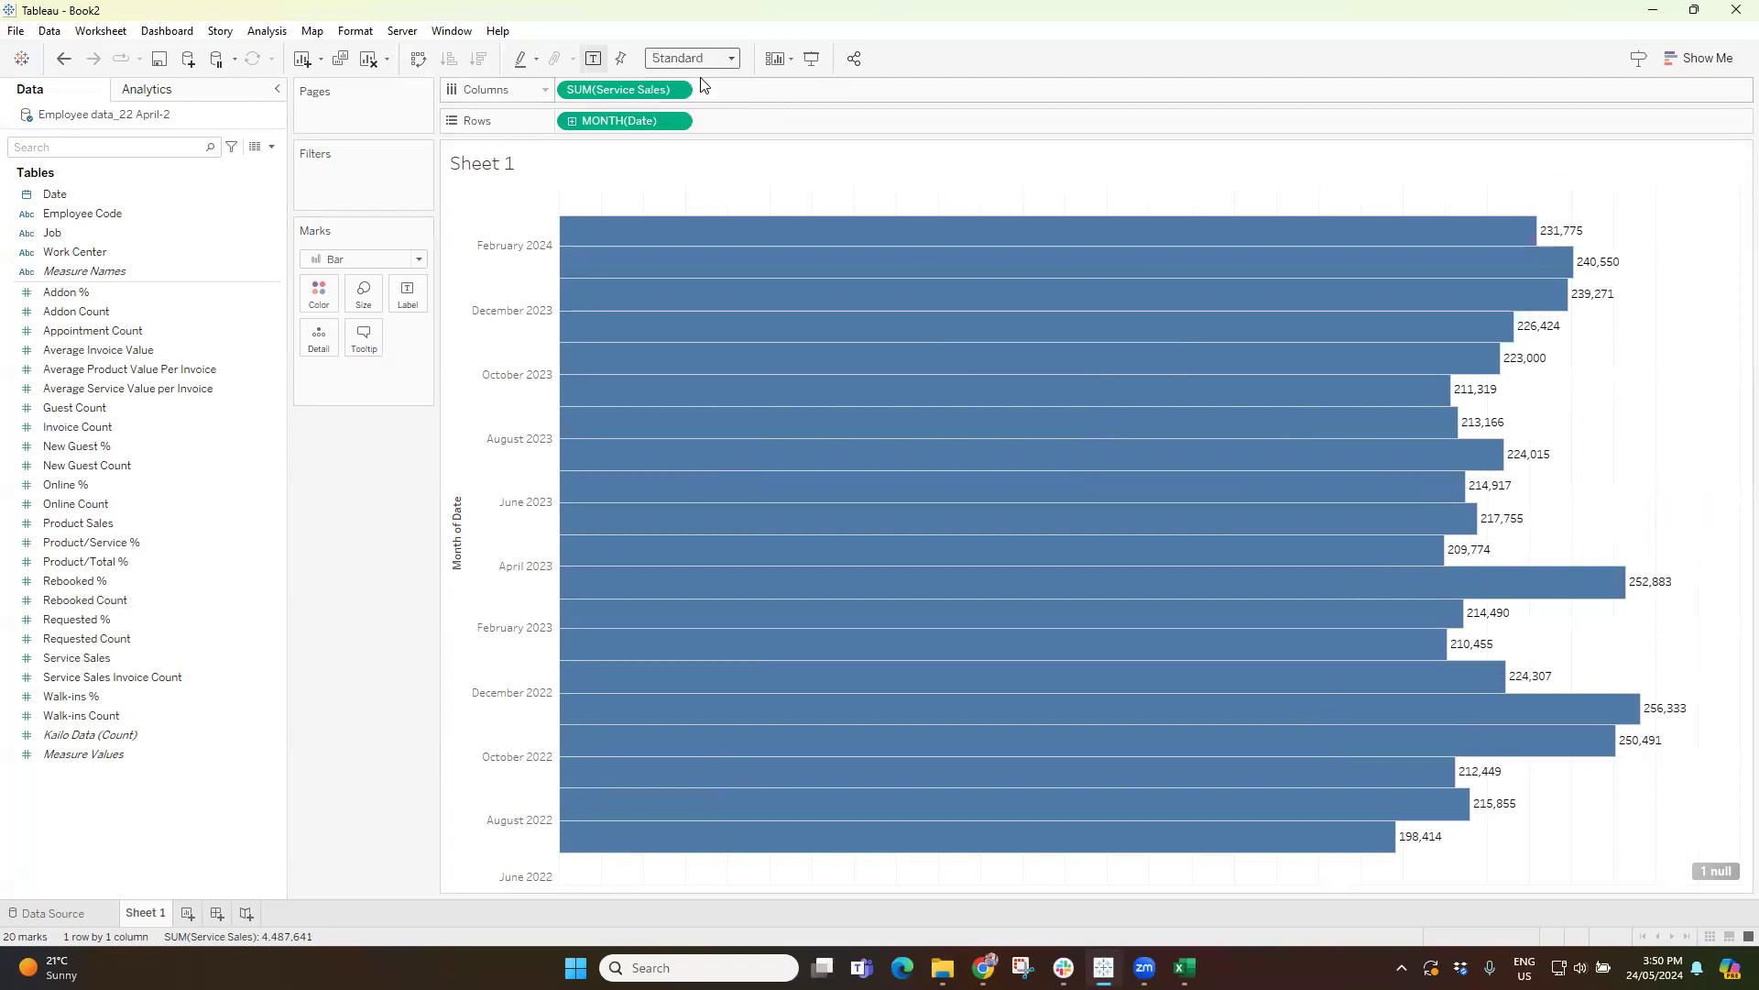
click(701, 59)
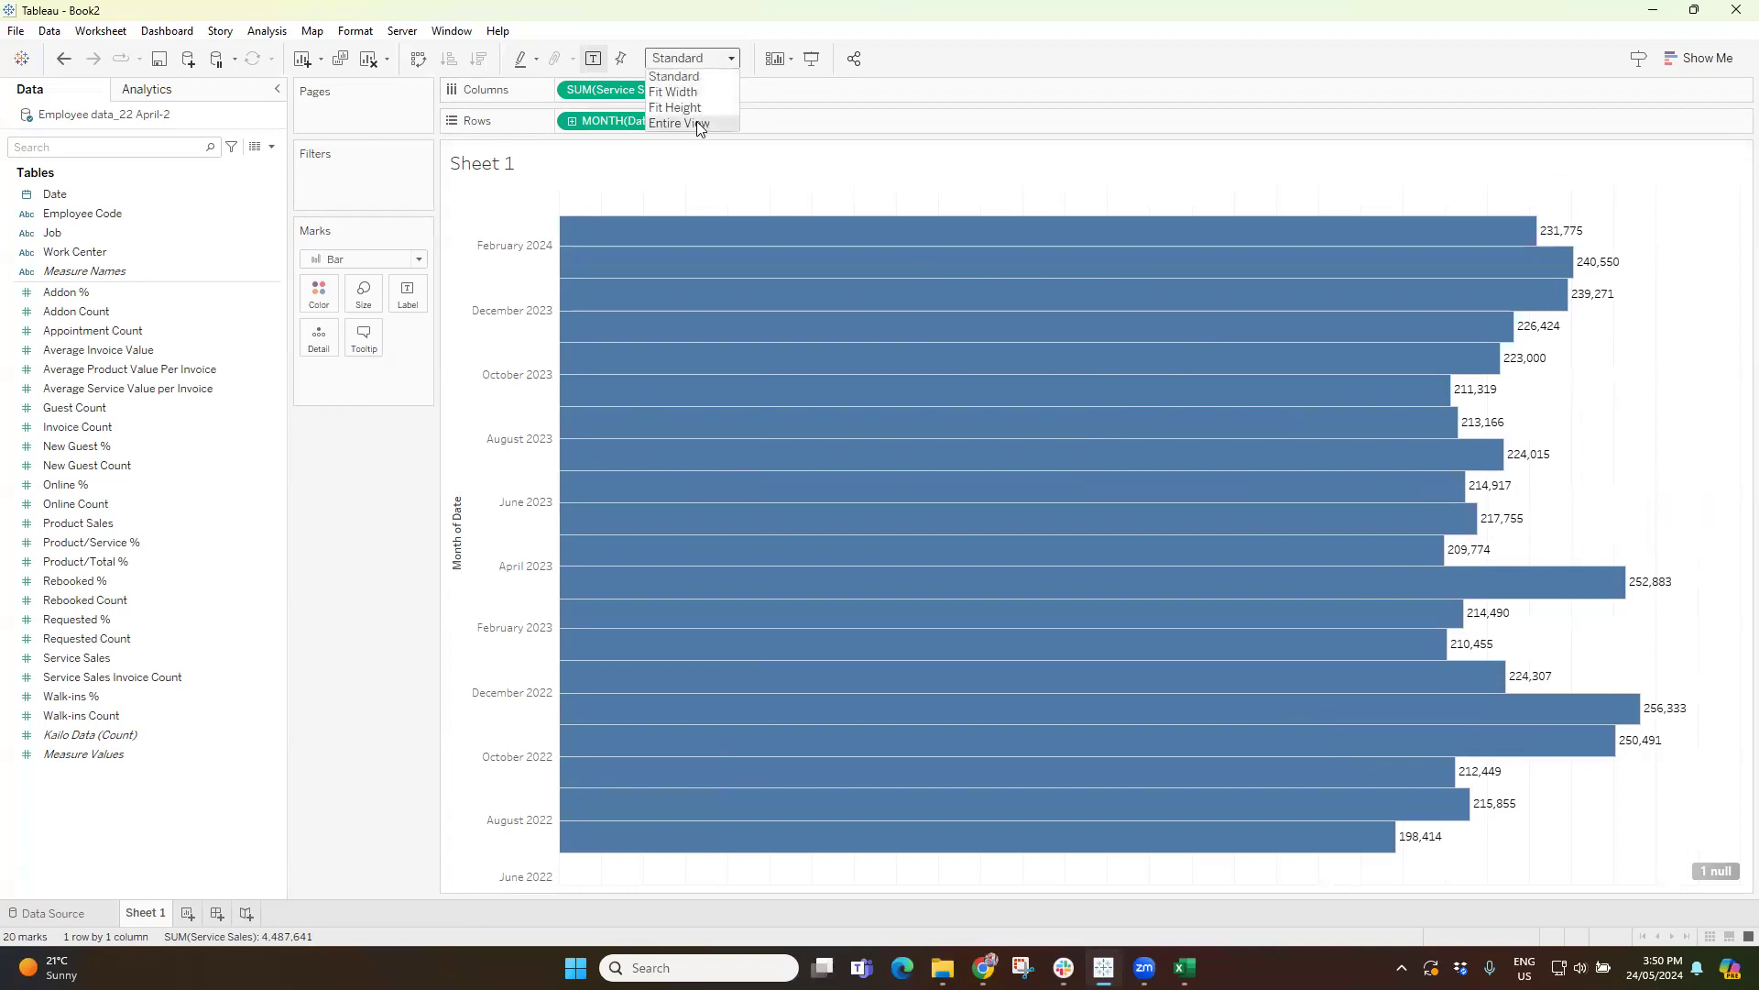
click(678, 123)
Try swapping the chart's rows and columns, swap them back, and review the date level options of the month field.
click(418, 59)
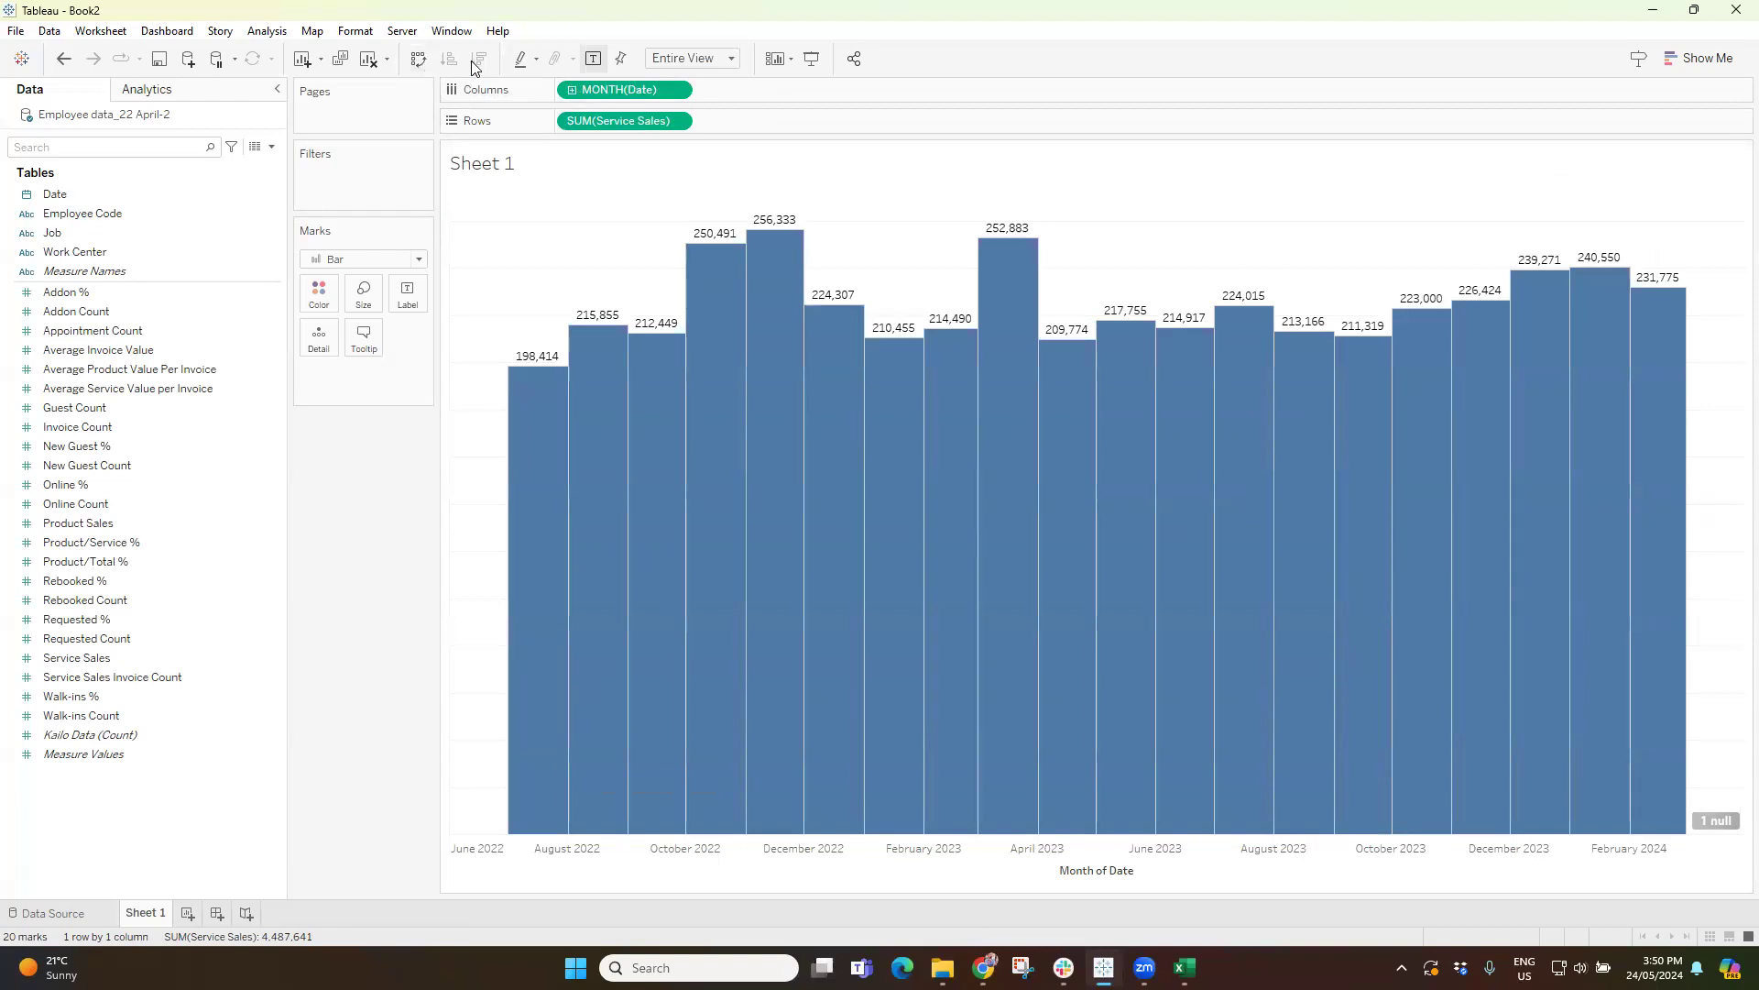
click(419, 59)
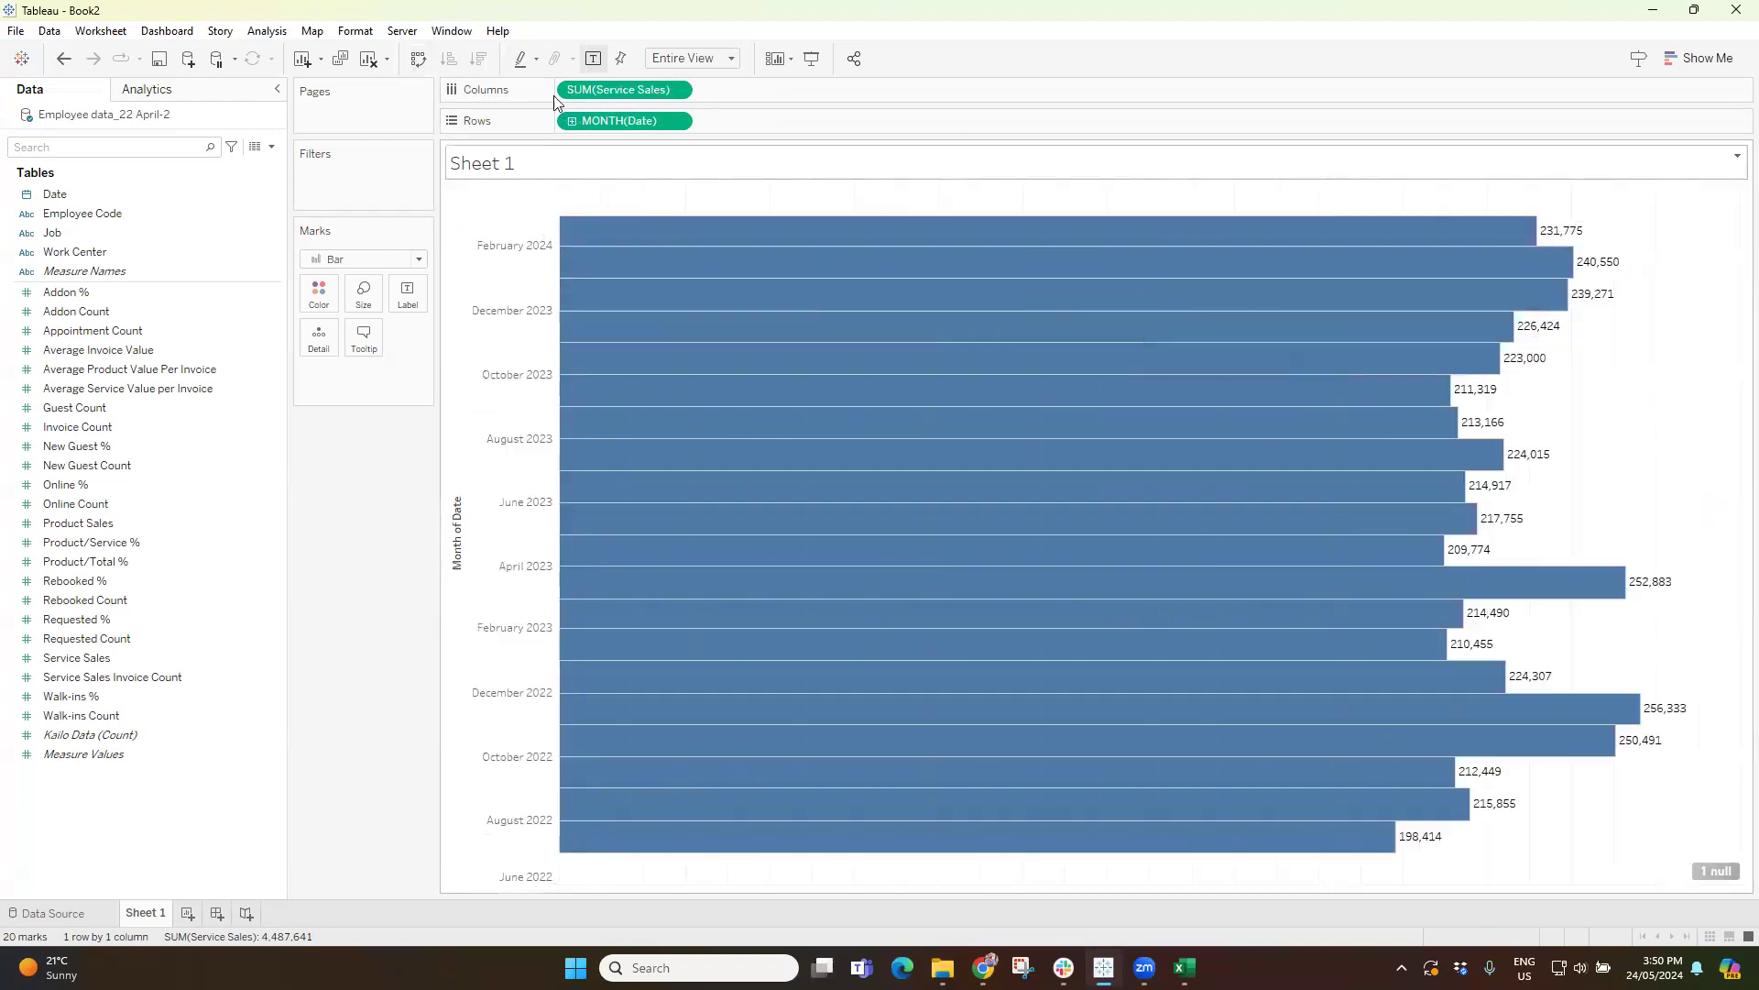
click(677, 122)
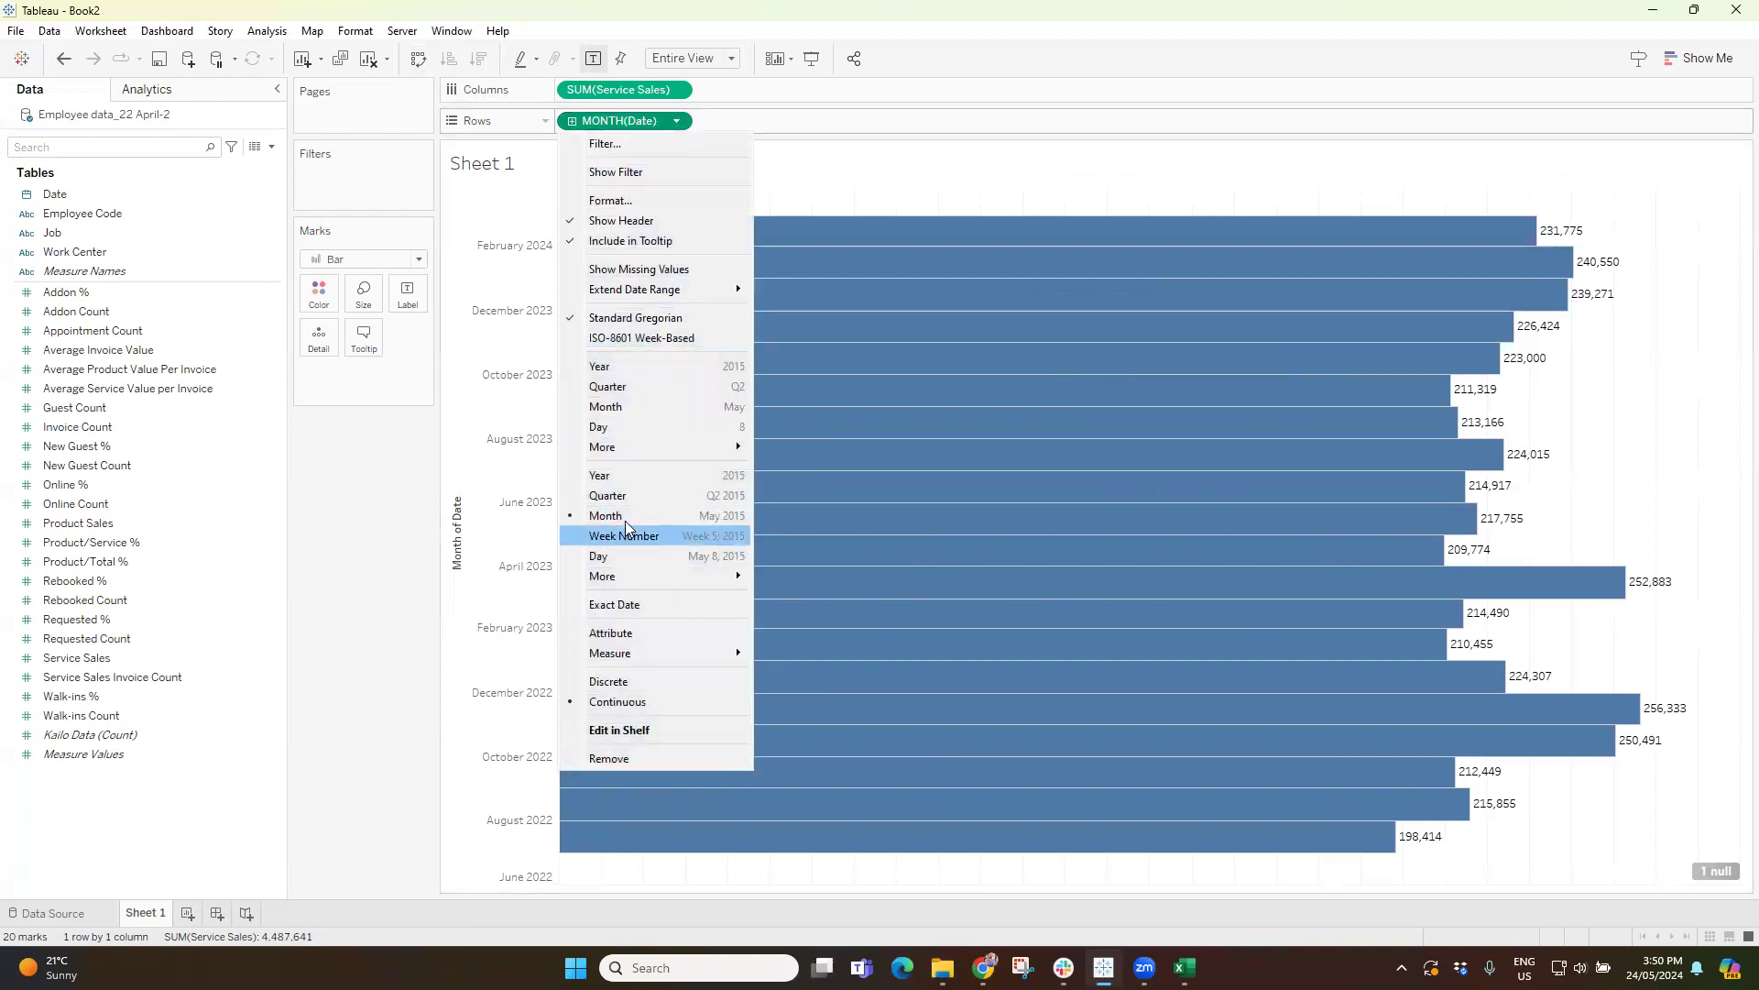
click(1727, 408)
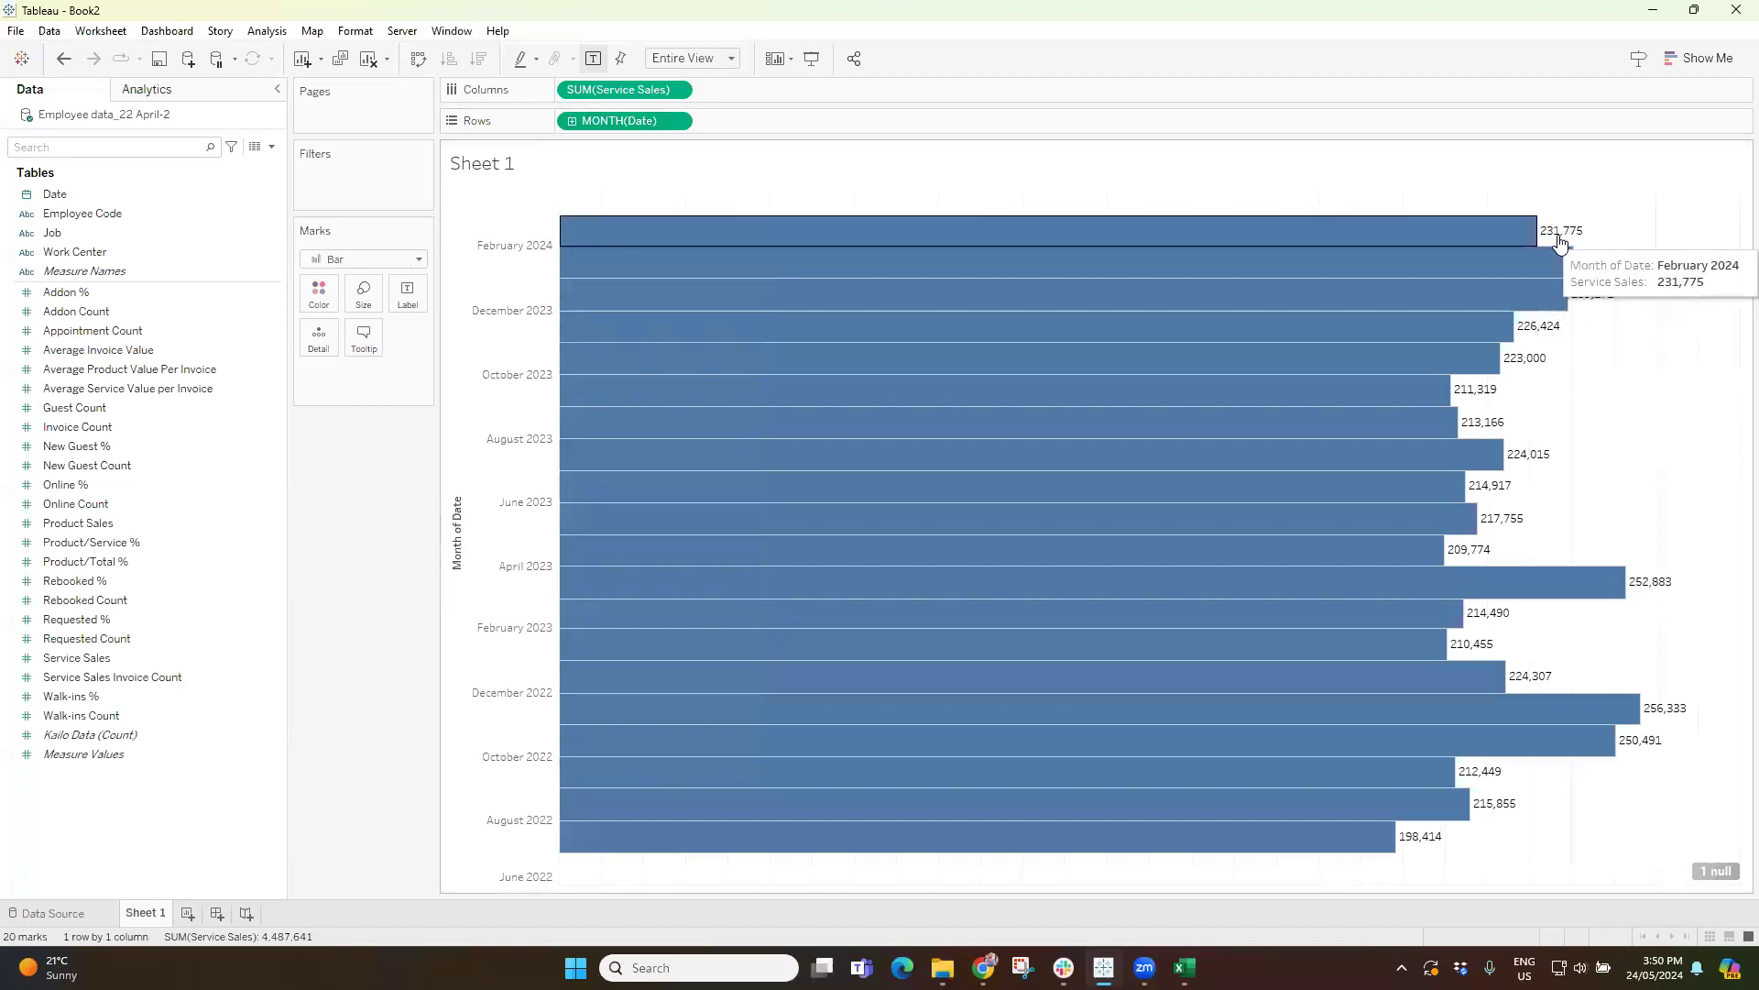
right_click(596, 90)
click(661, 163)
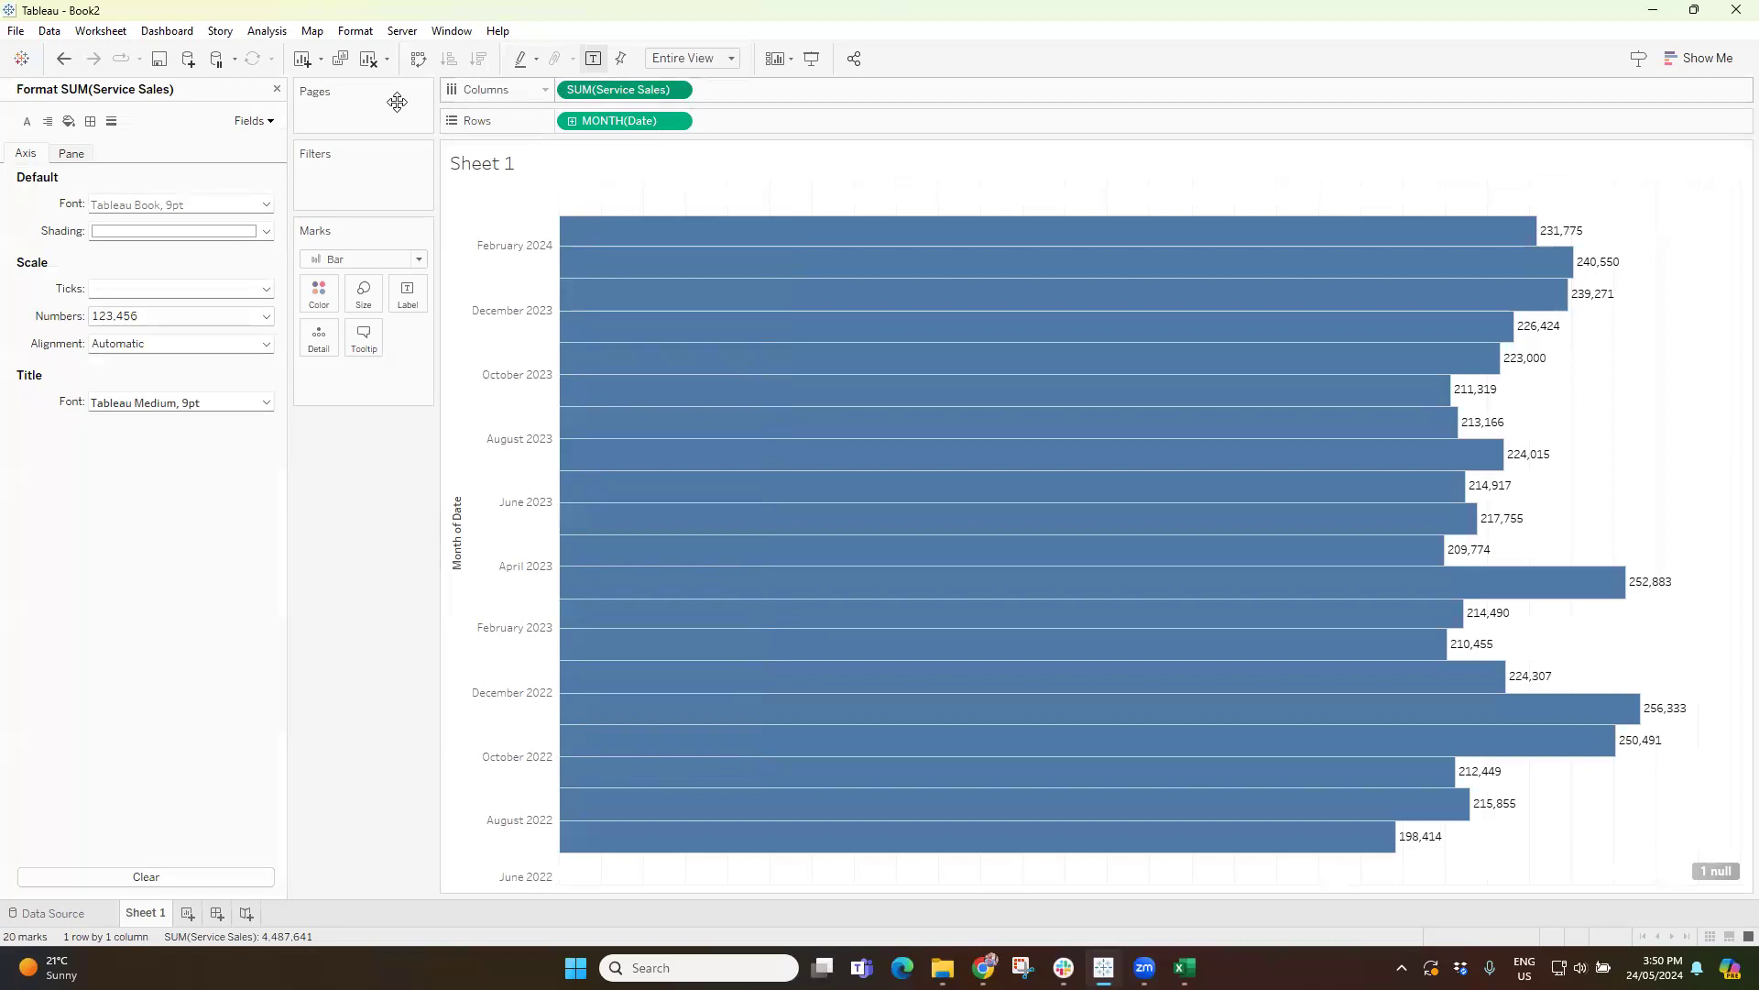
click(276, 89)
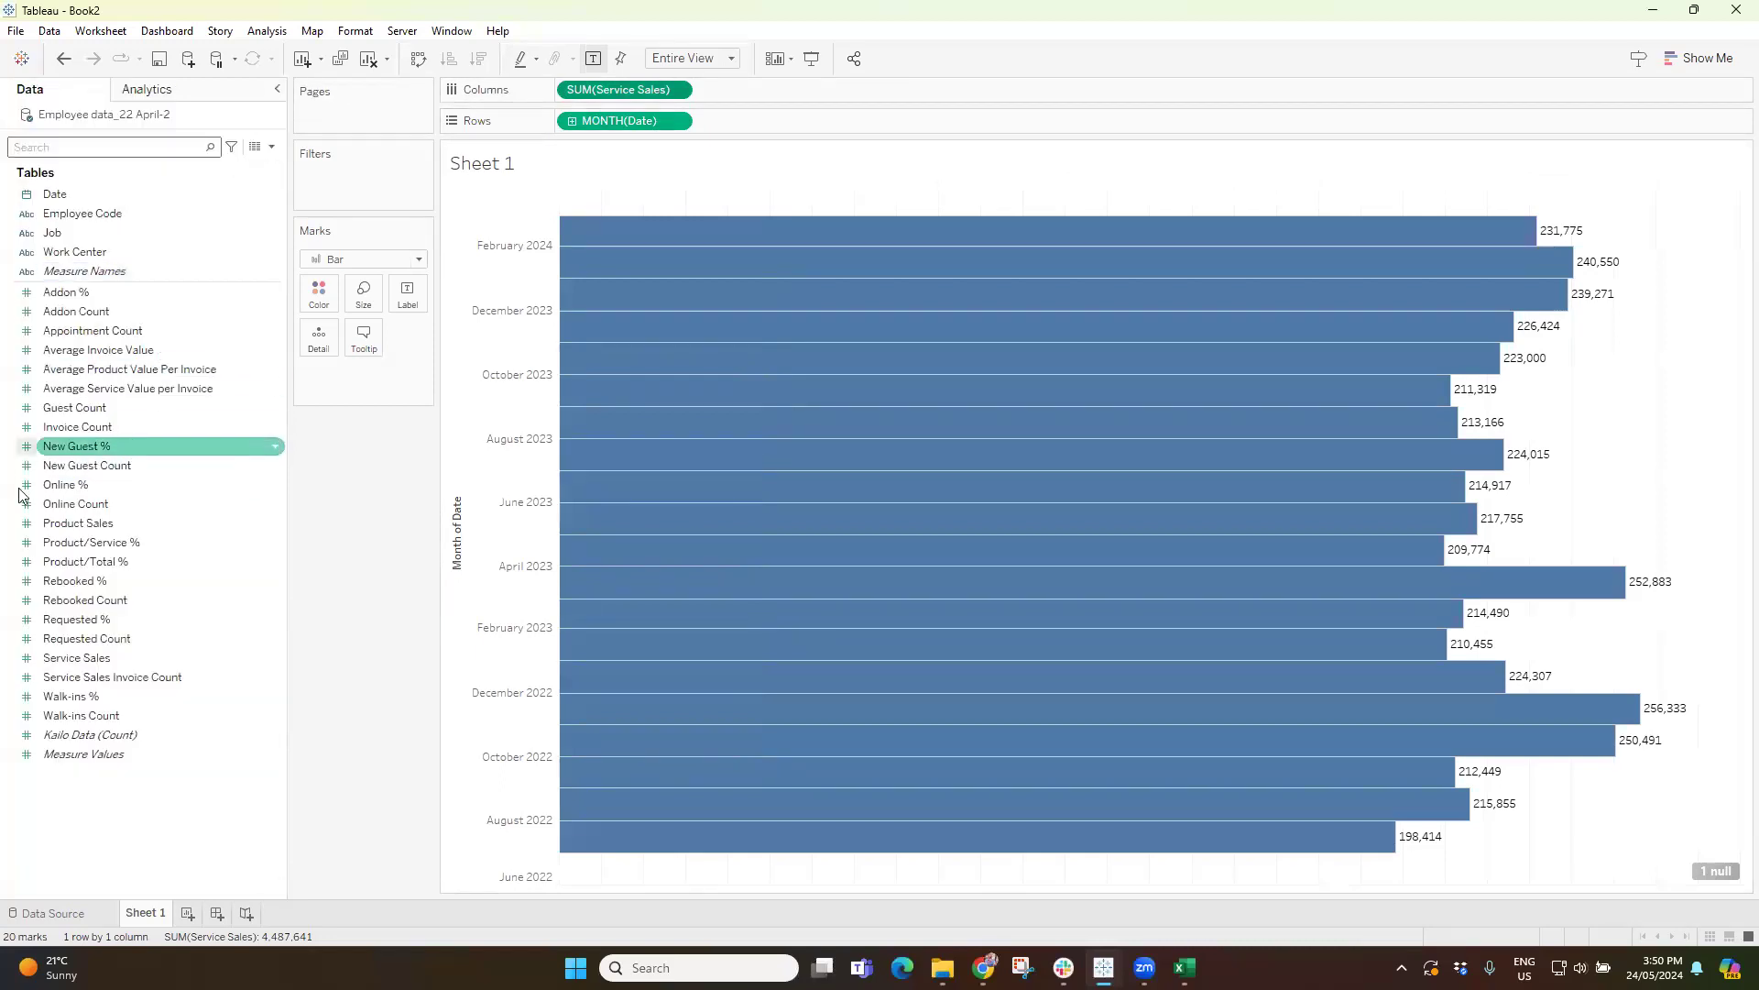
Search the data fields for "ser" and open the default number format settings of Service Sales.
text(ser)
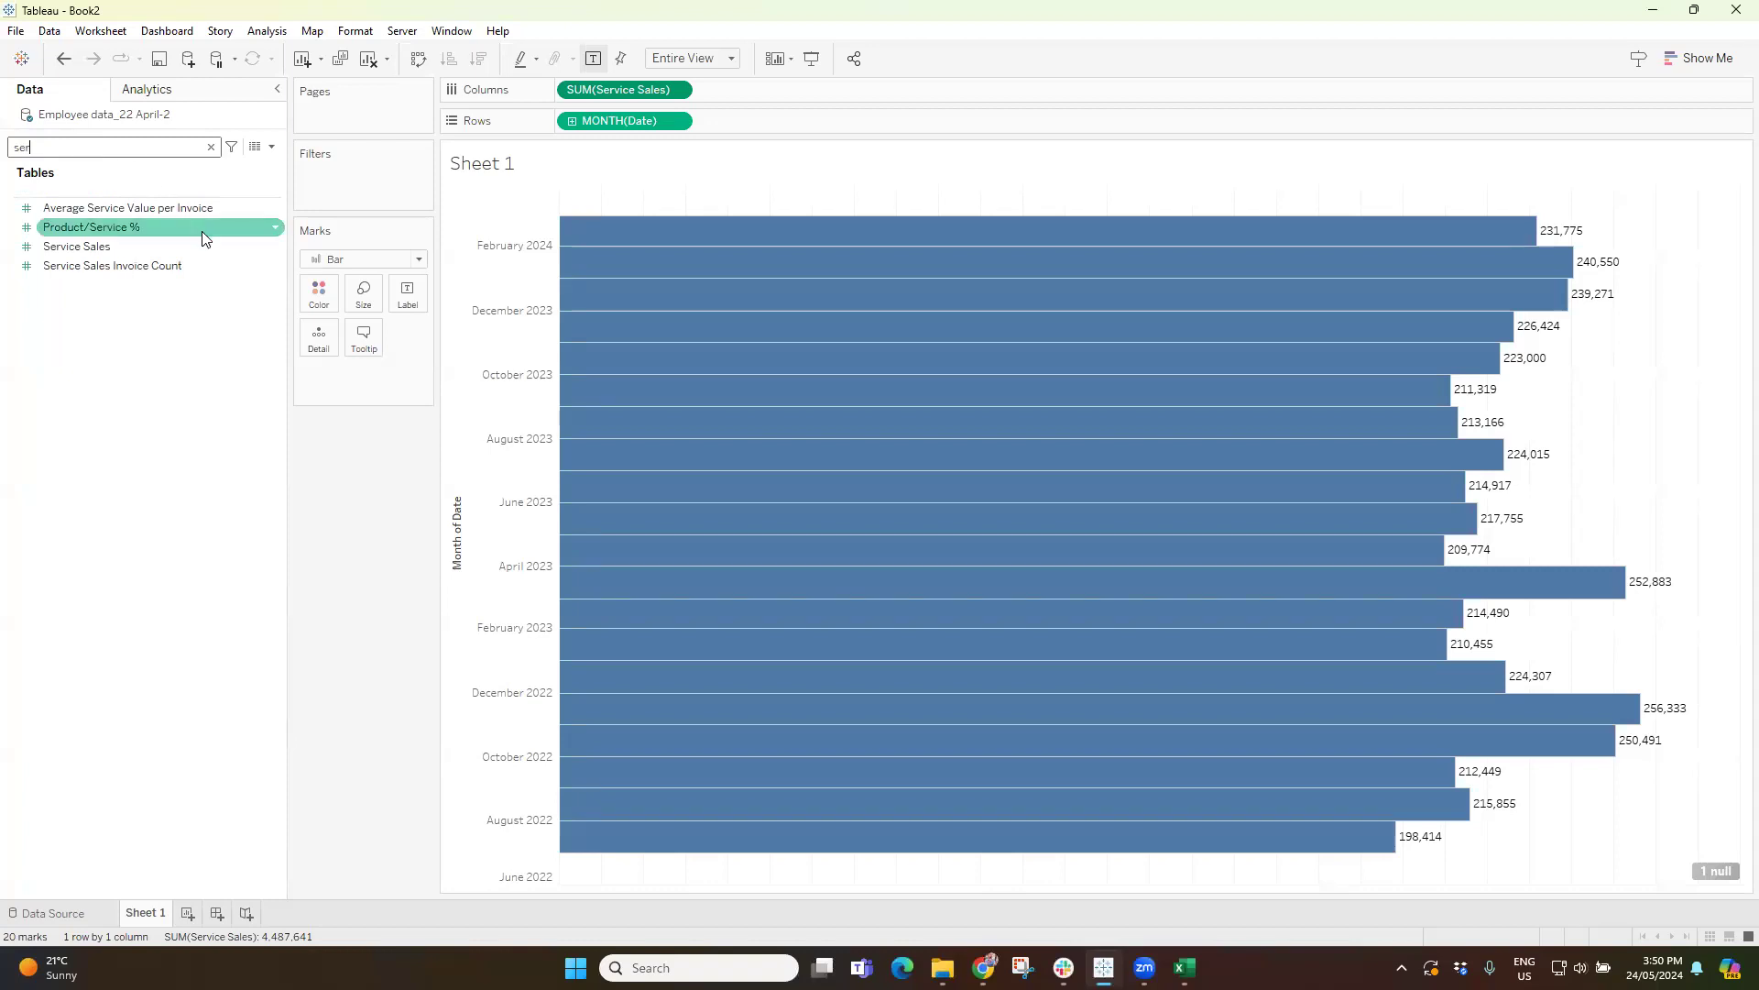
click(80, 248)
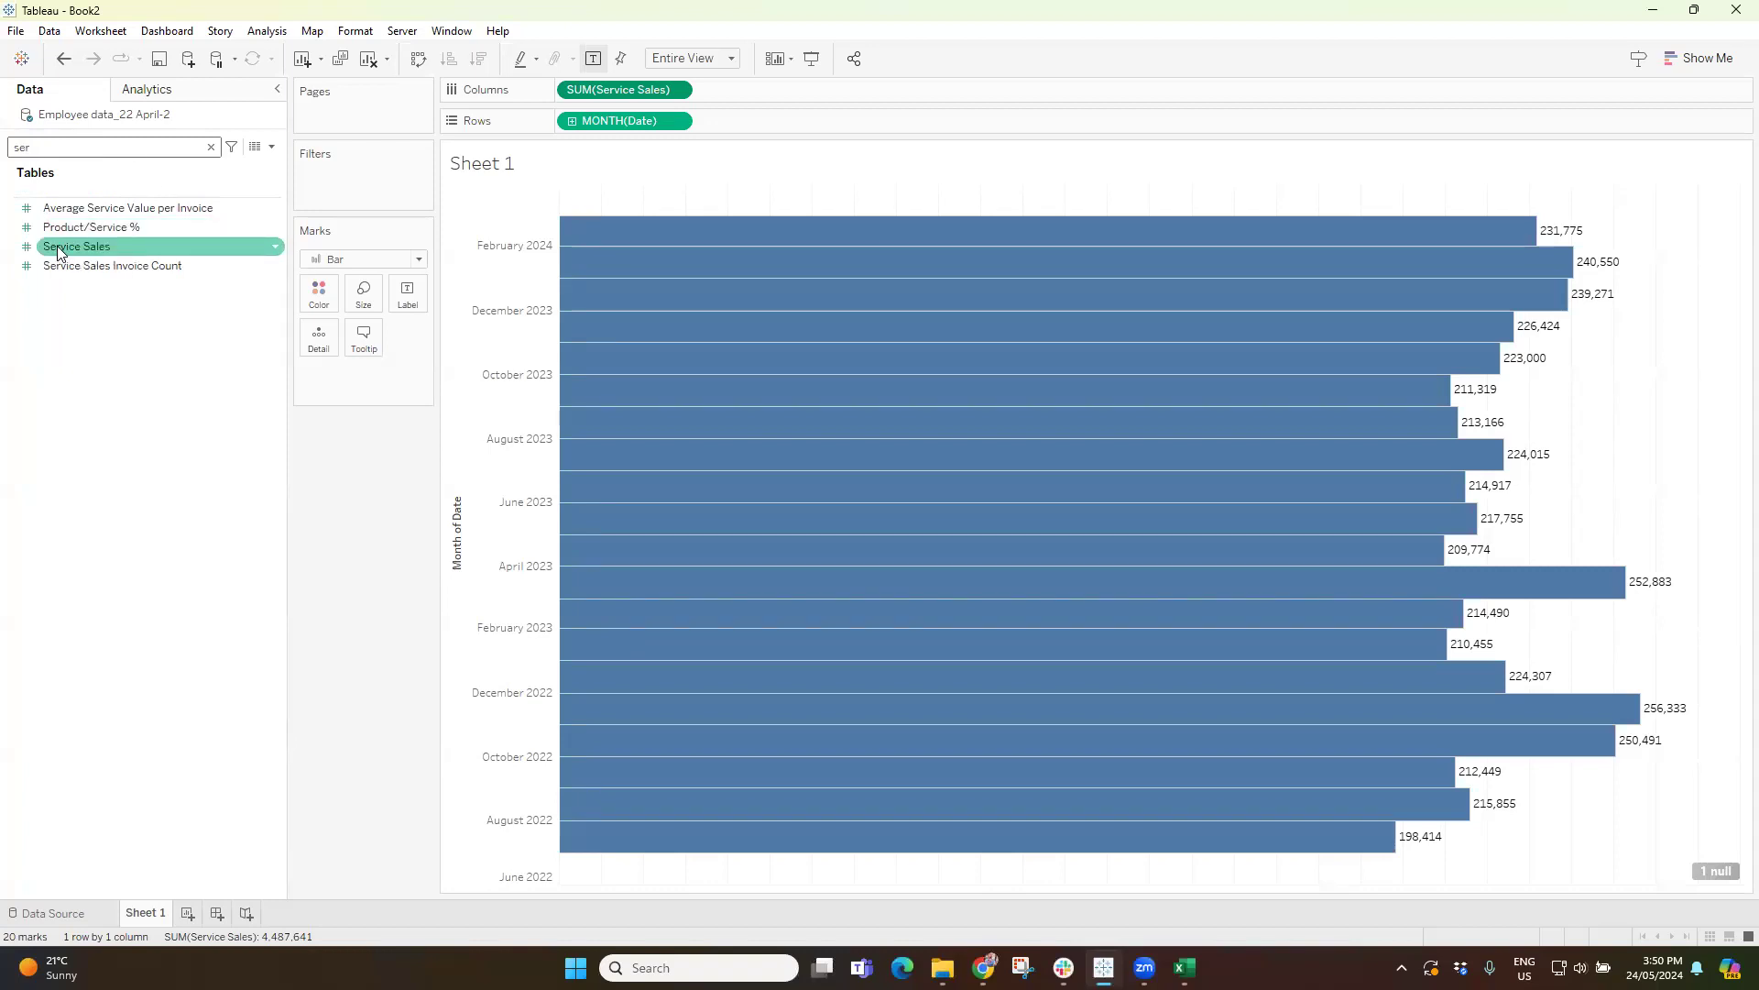
click(58, 252)
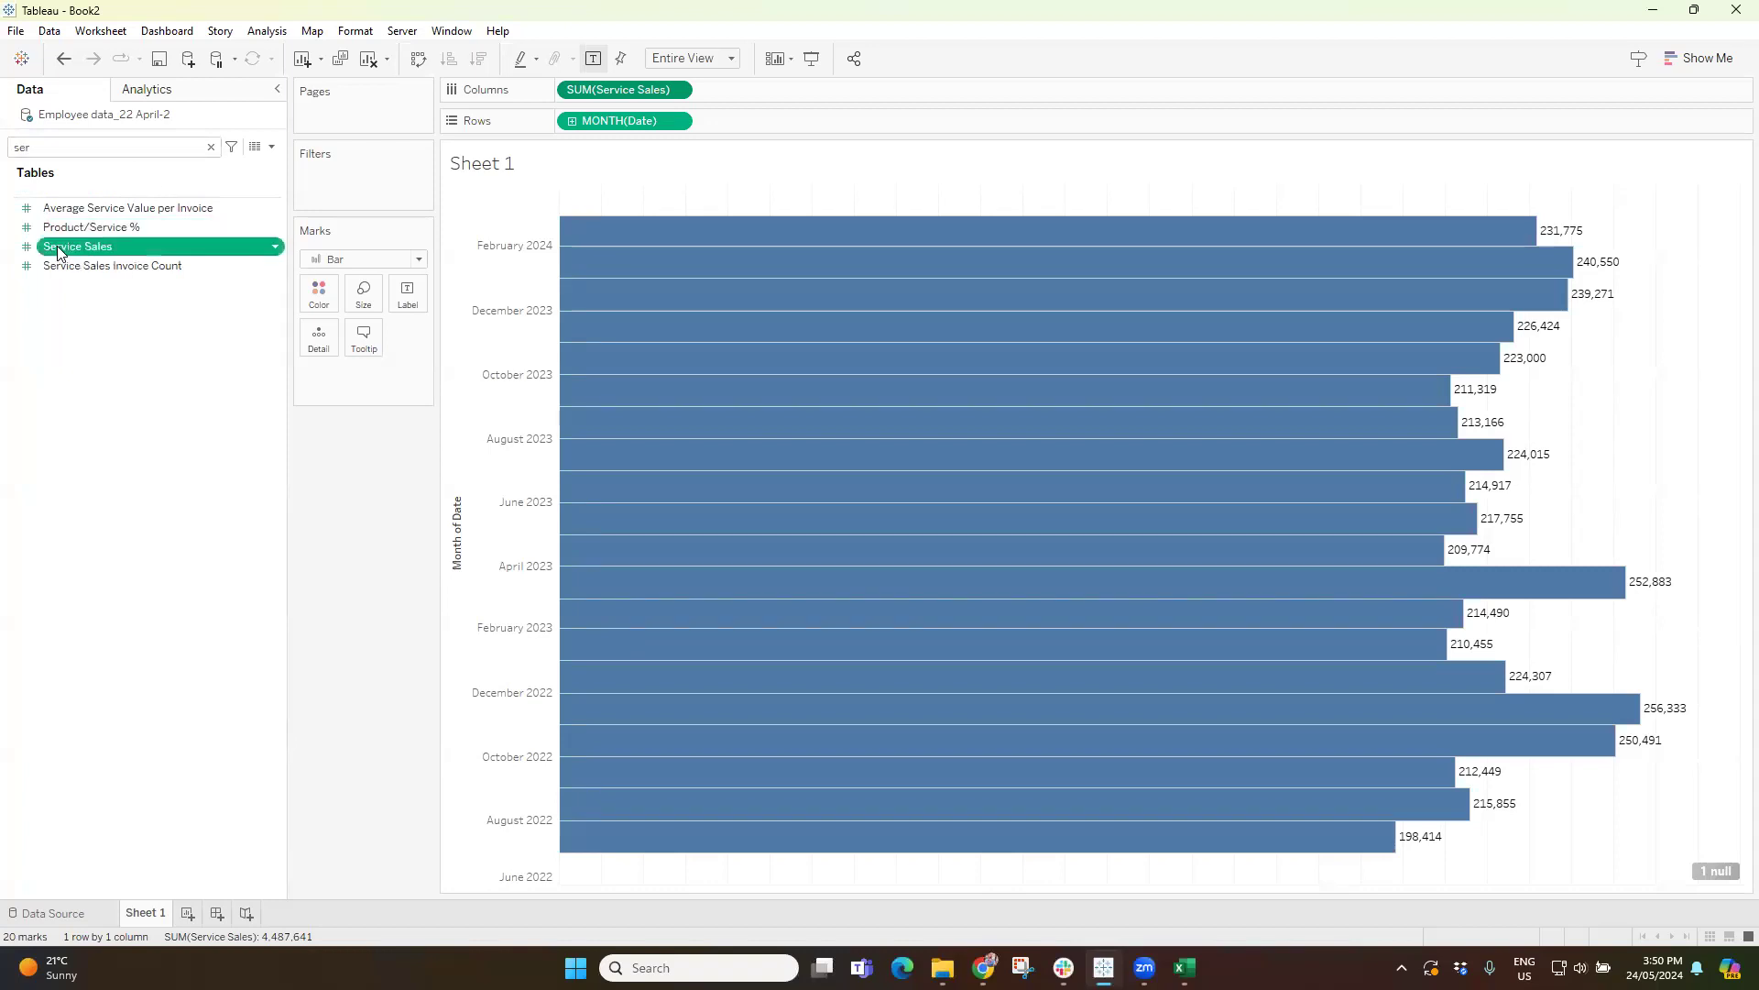
click(277, 246)
mouse_move(352, 494)
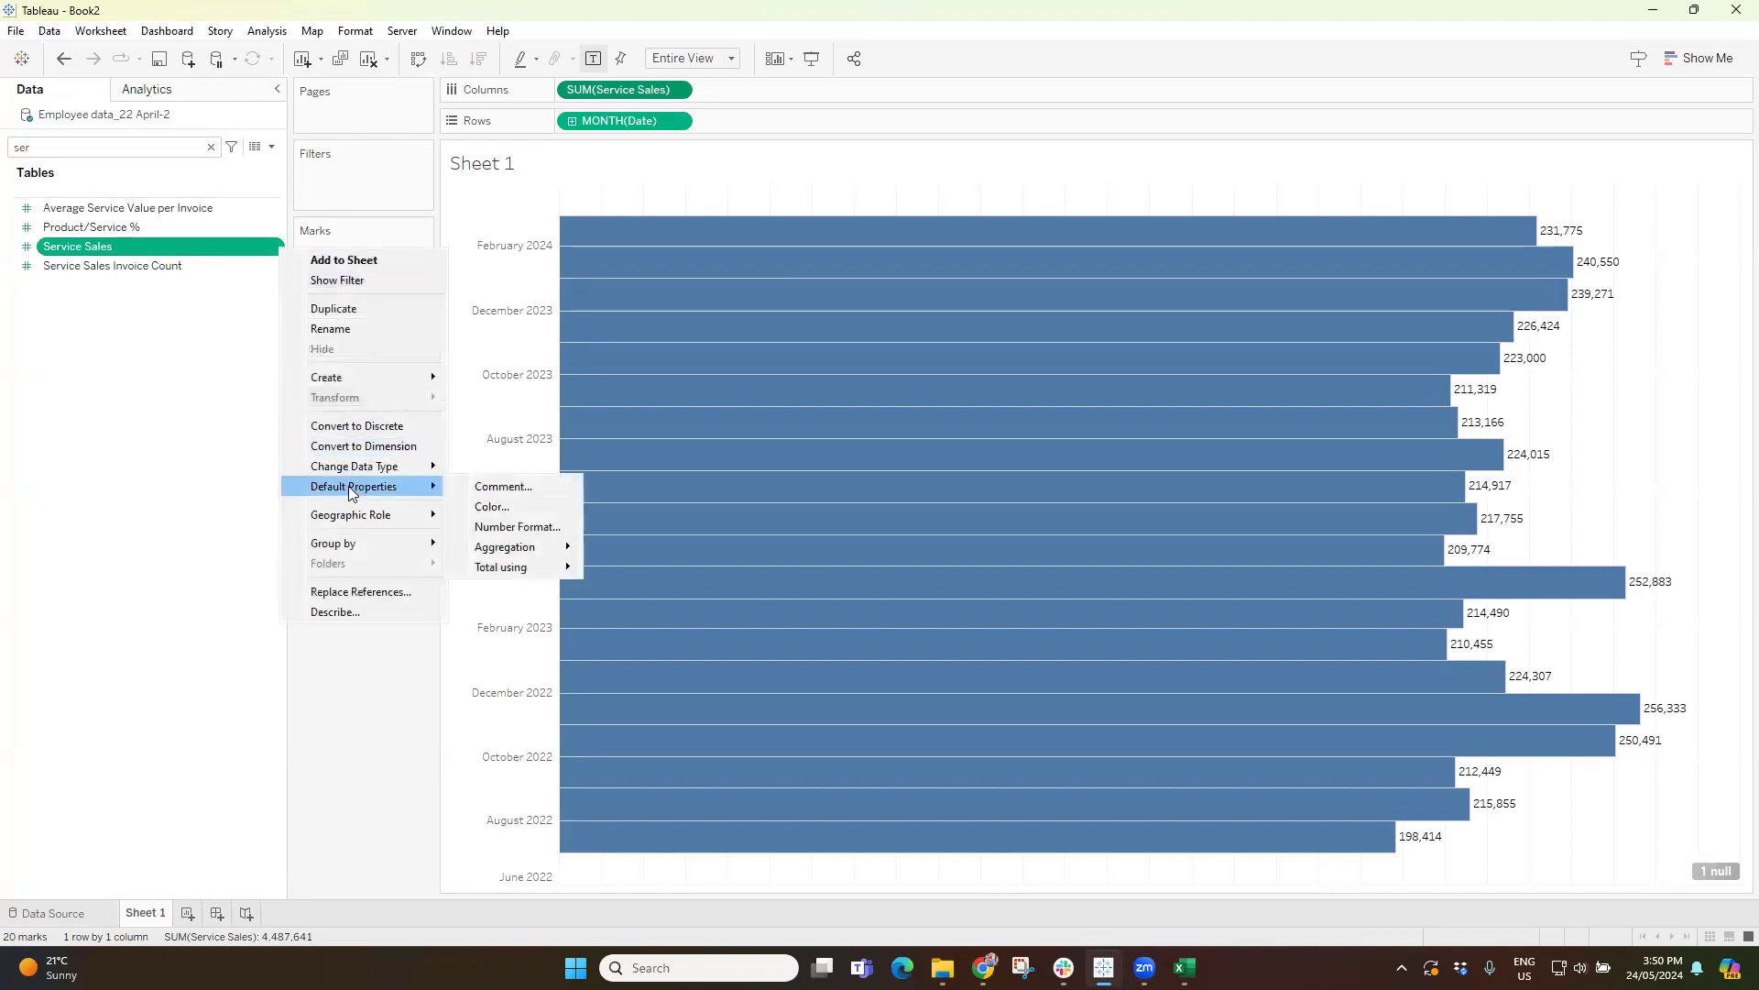
click(519, 521)
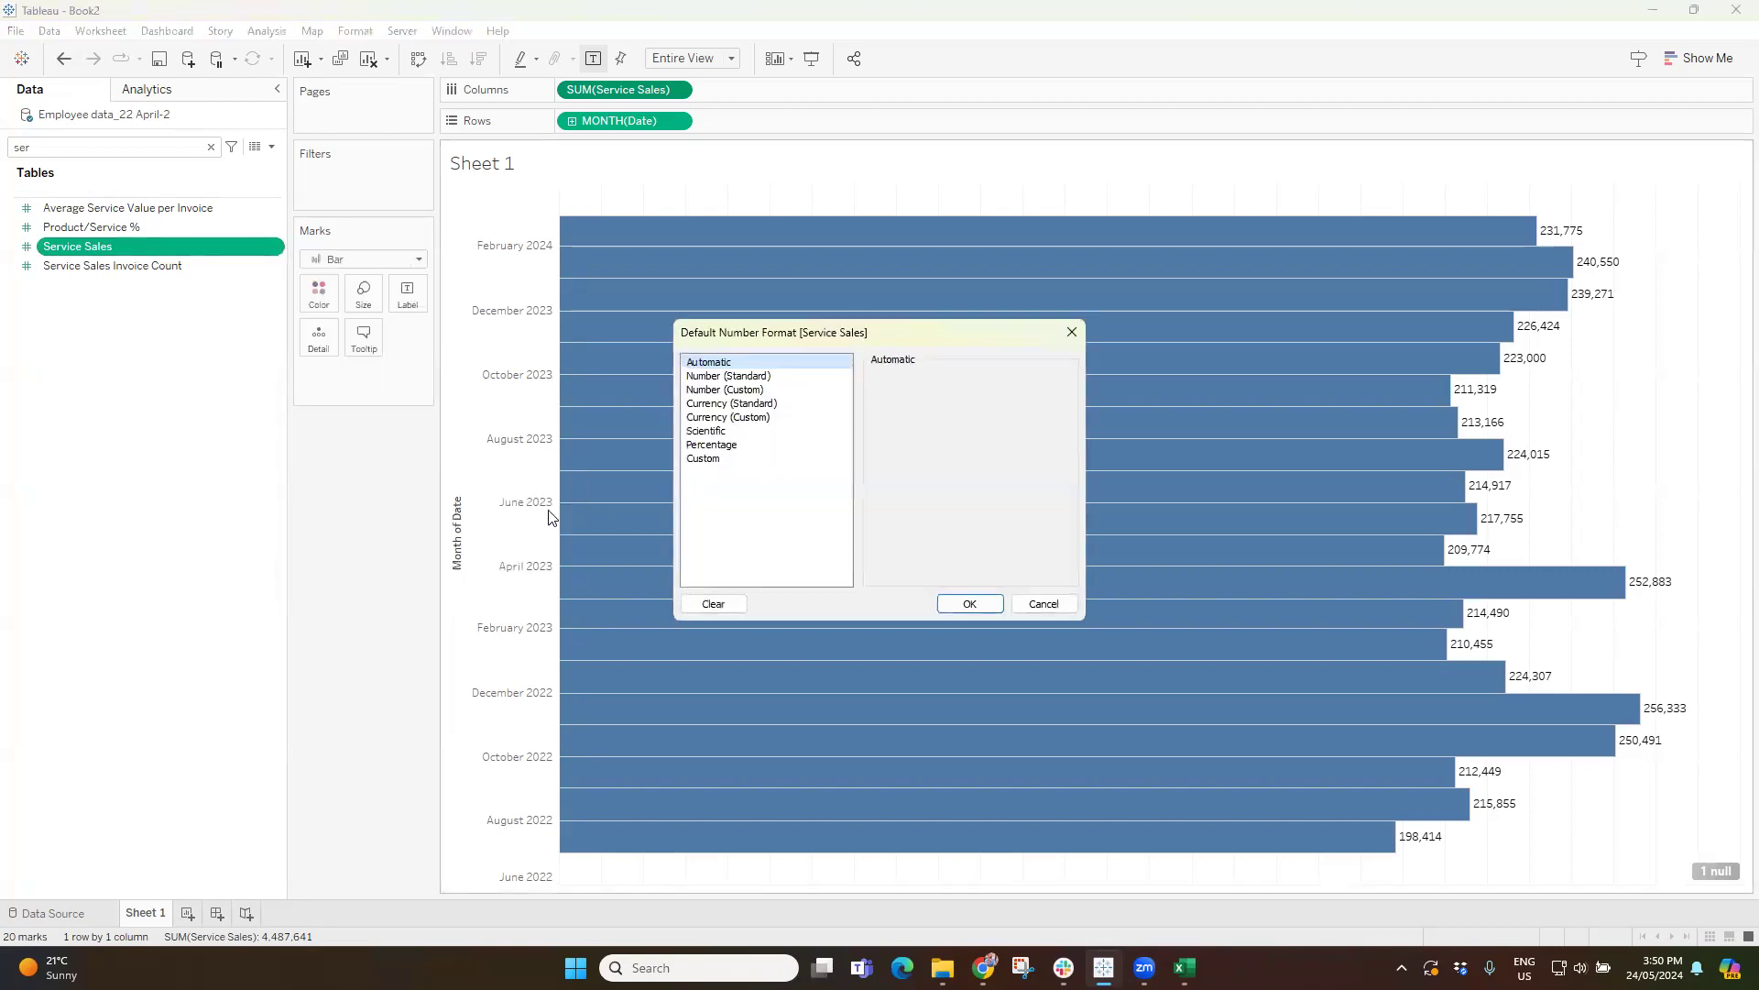
drag(794, 337, 216, 318)
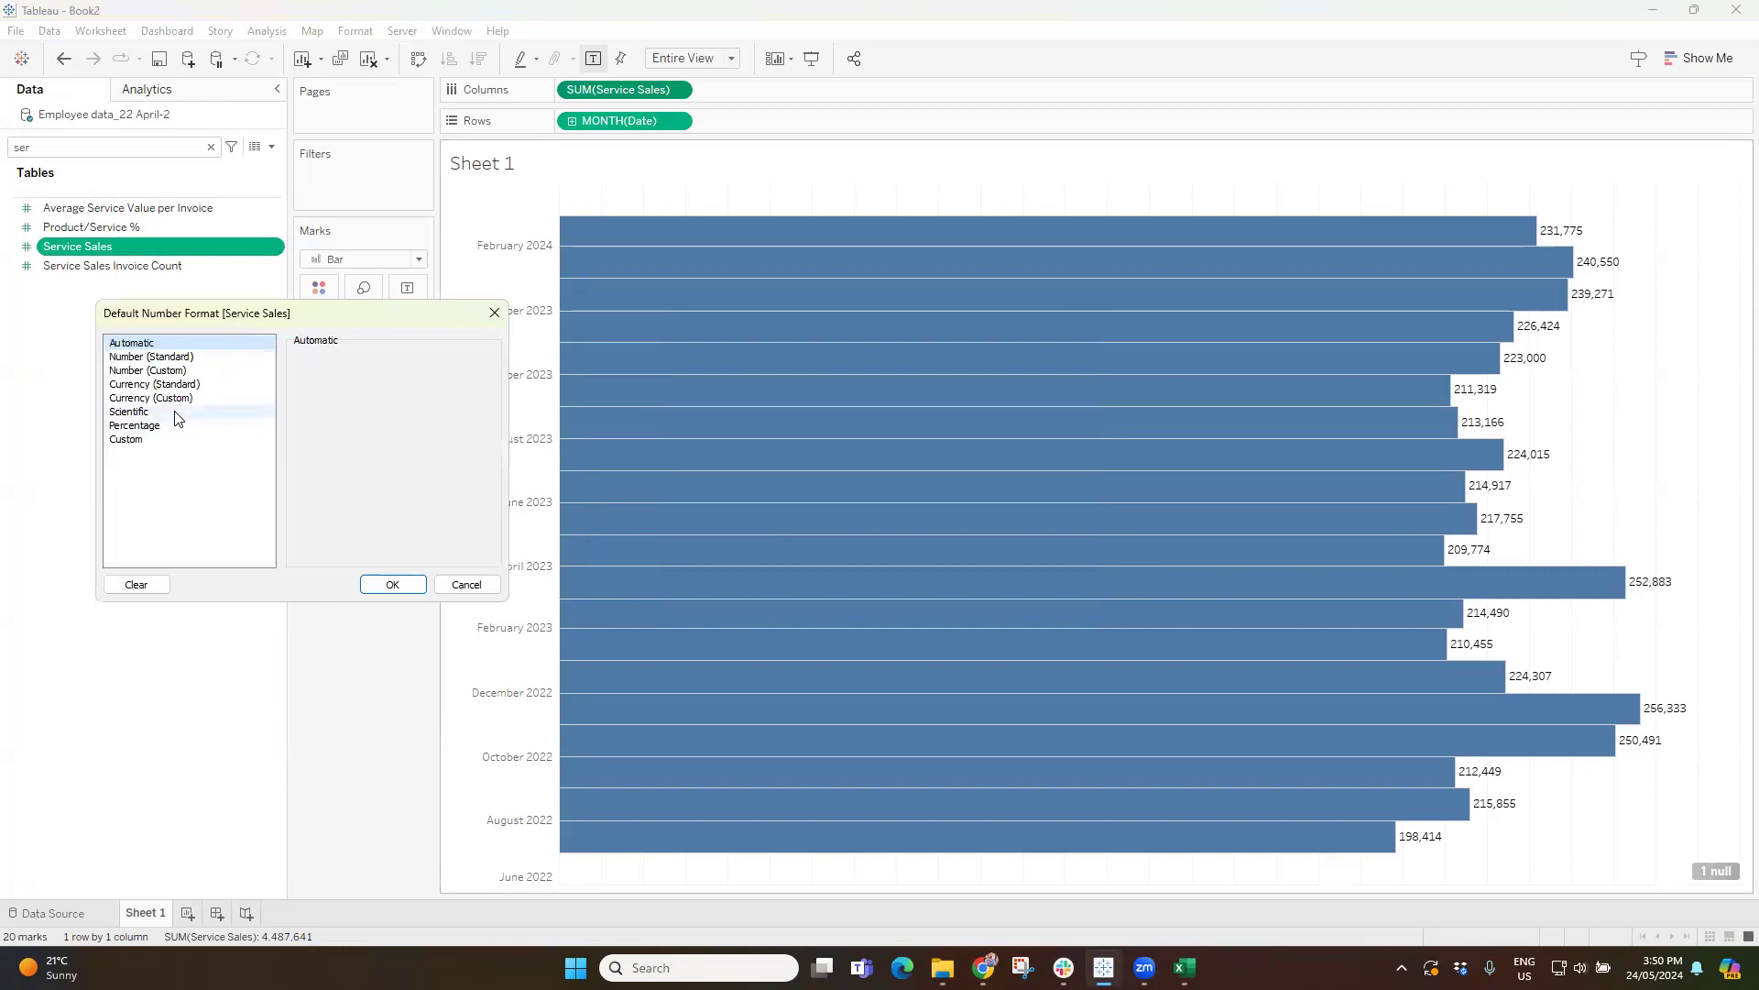
Set the default number format of Service Sales to Currency (Custom) with 1 decimal place and Thousands (K) display units.
click(148, 400)
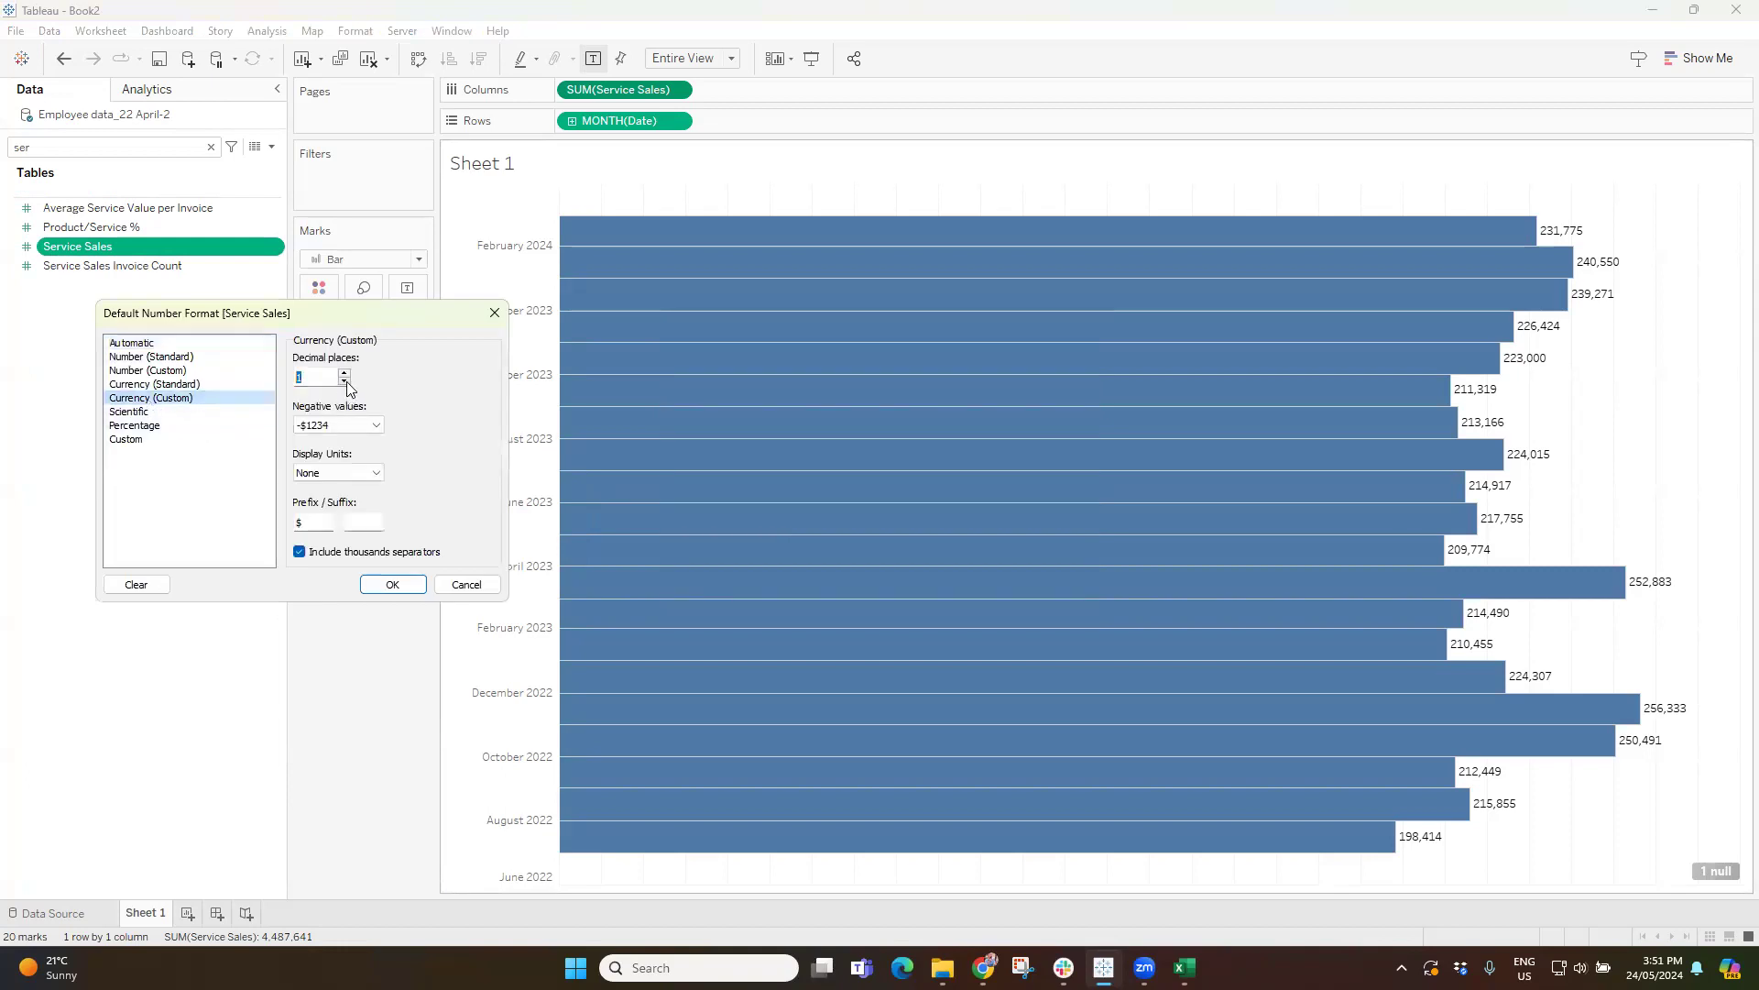
click(328, 475)
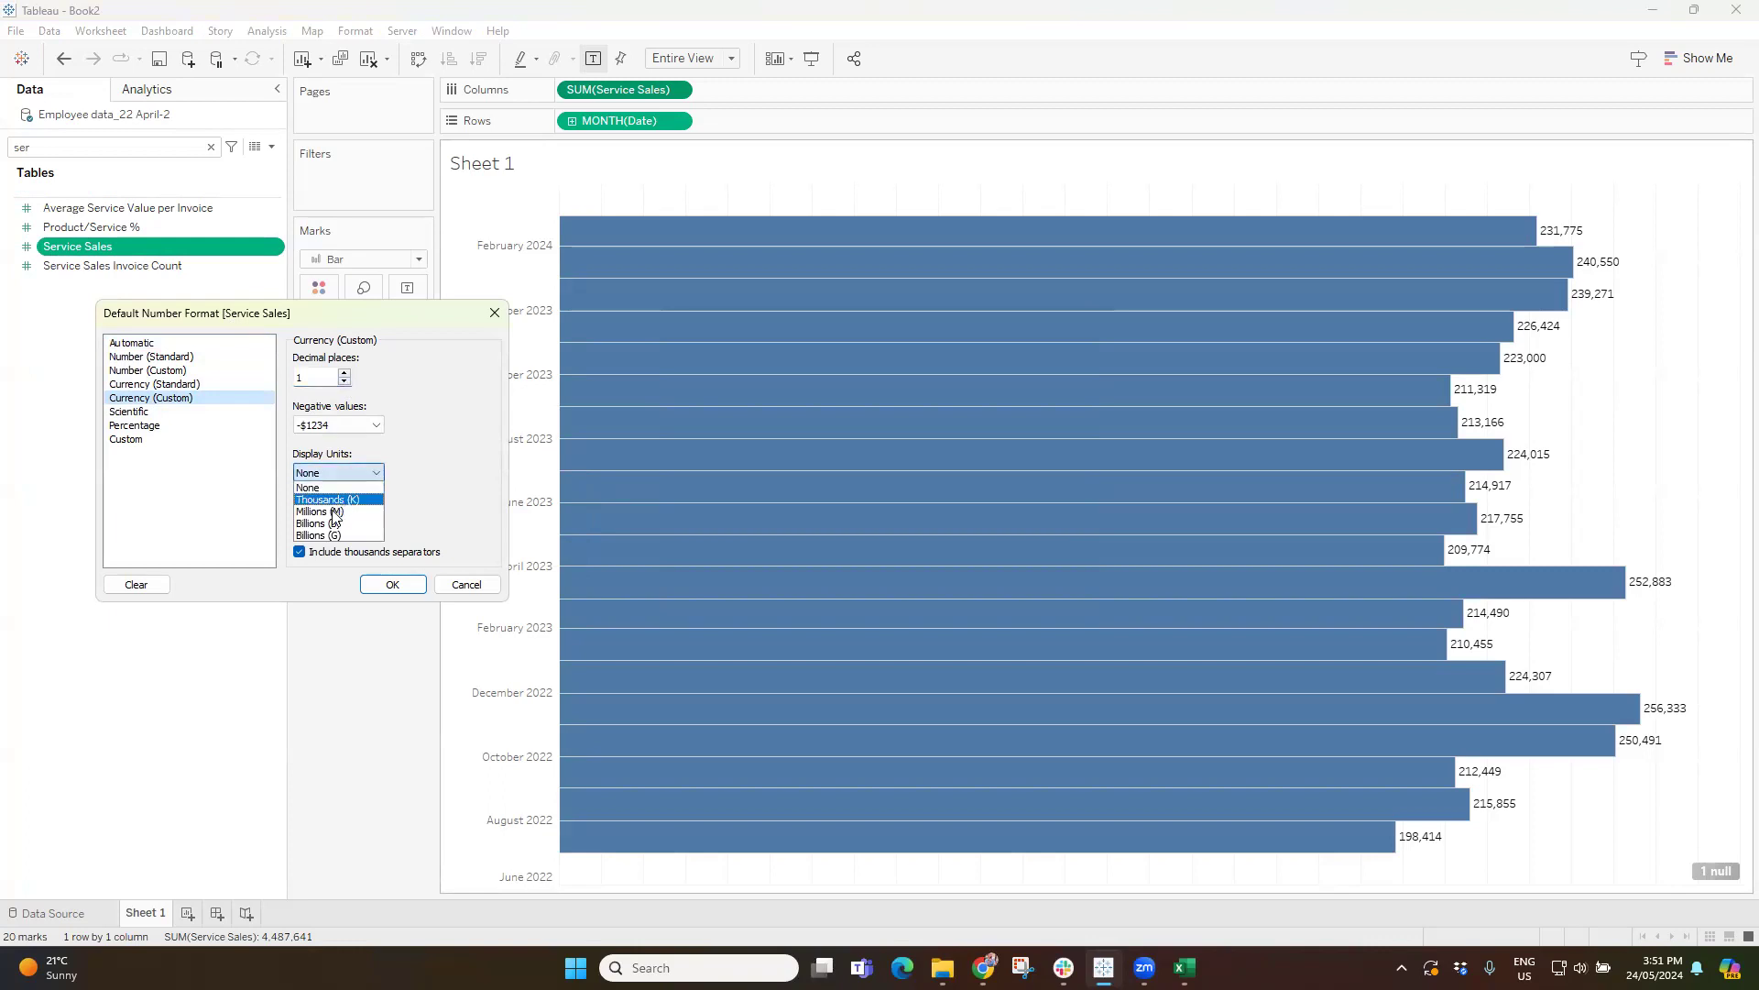
click(337, 511)
click(338, 474)
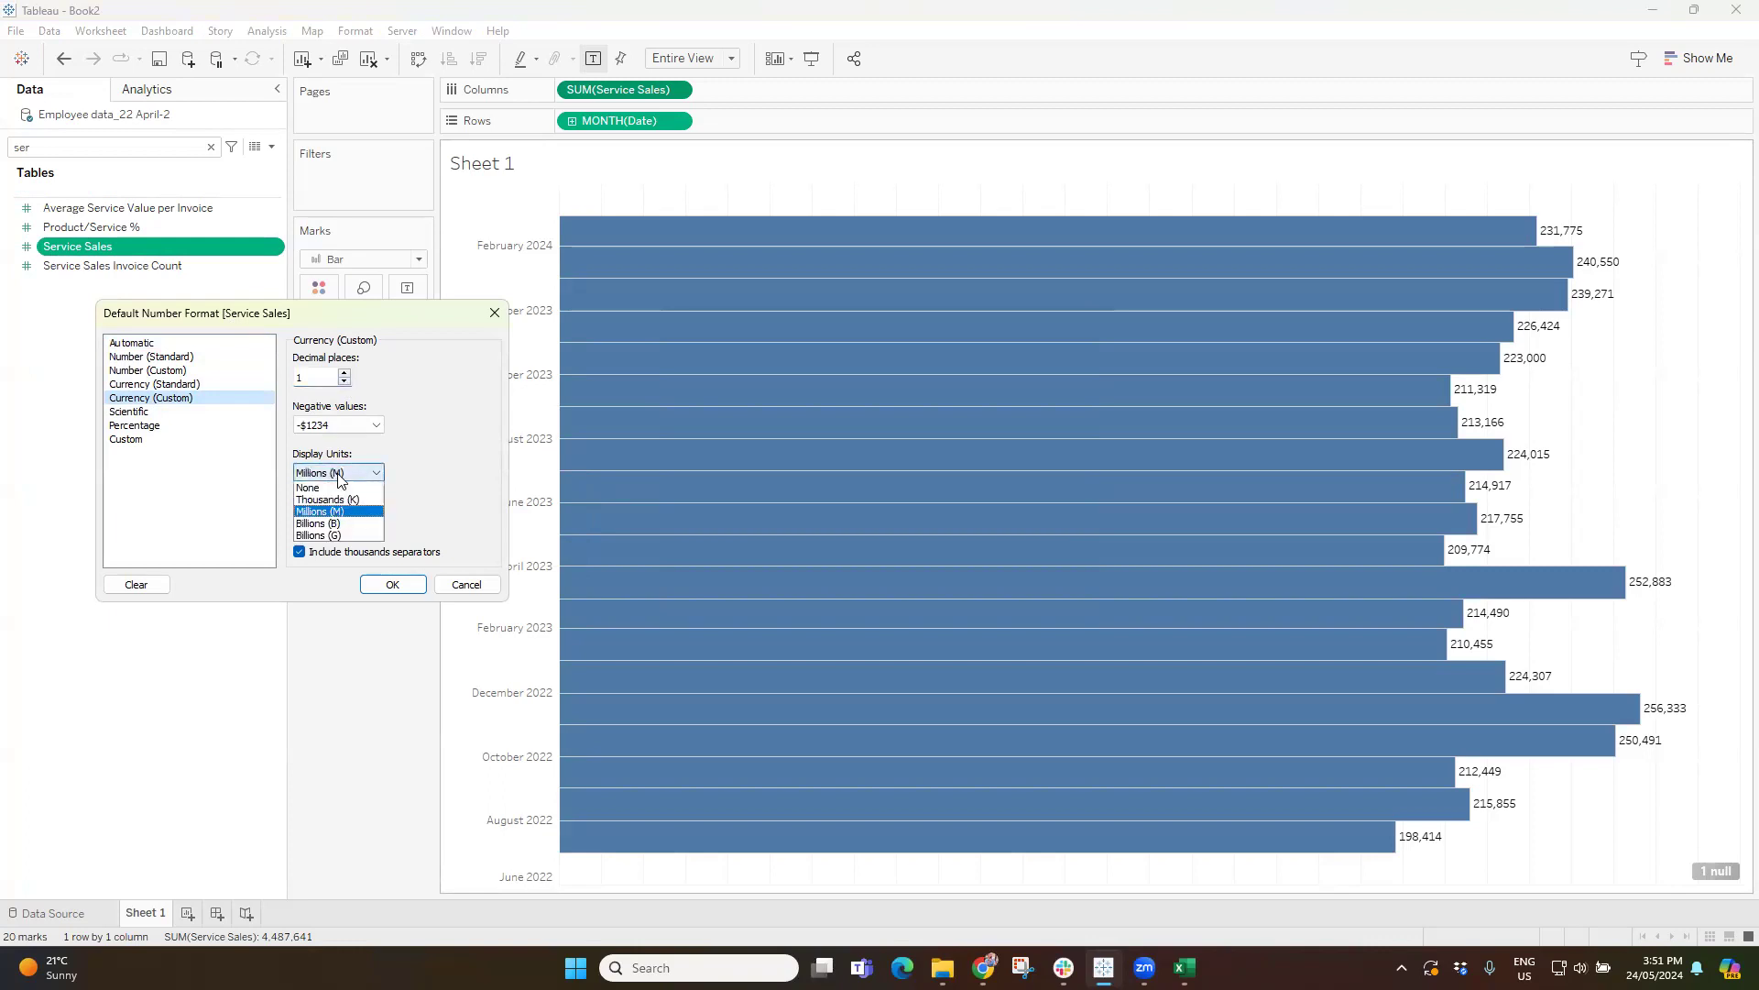
click(338, 498)
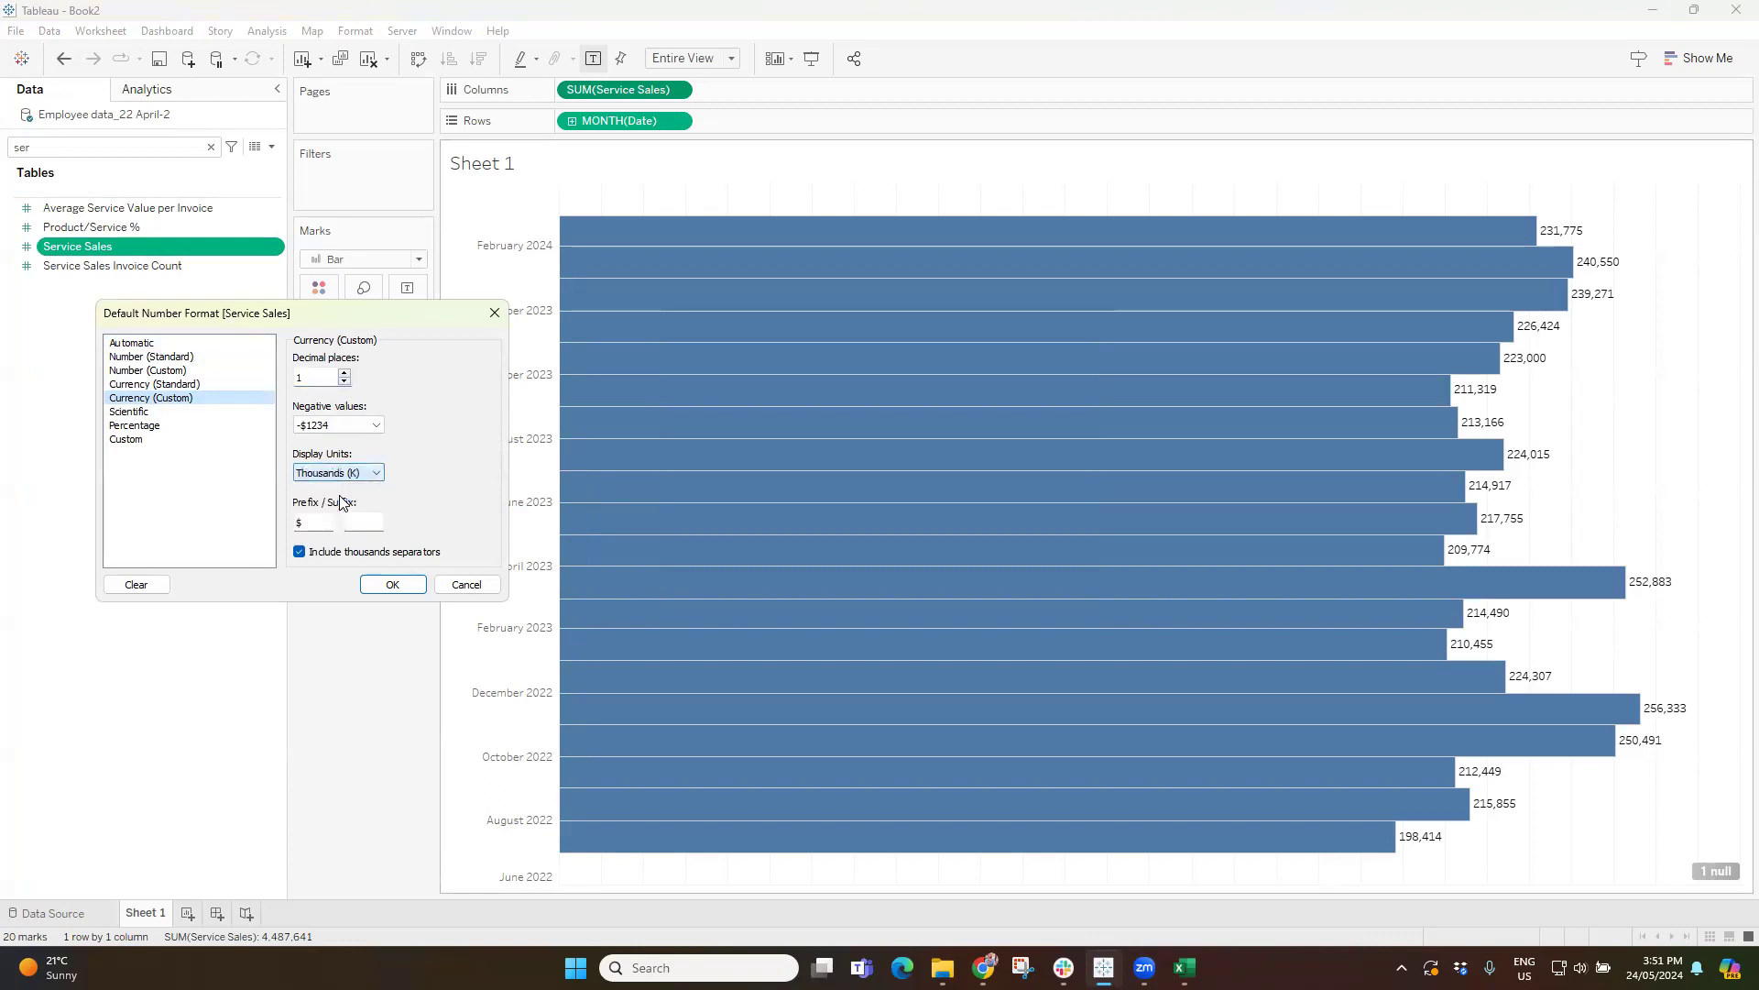
click(392, 584)
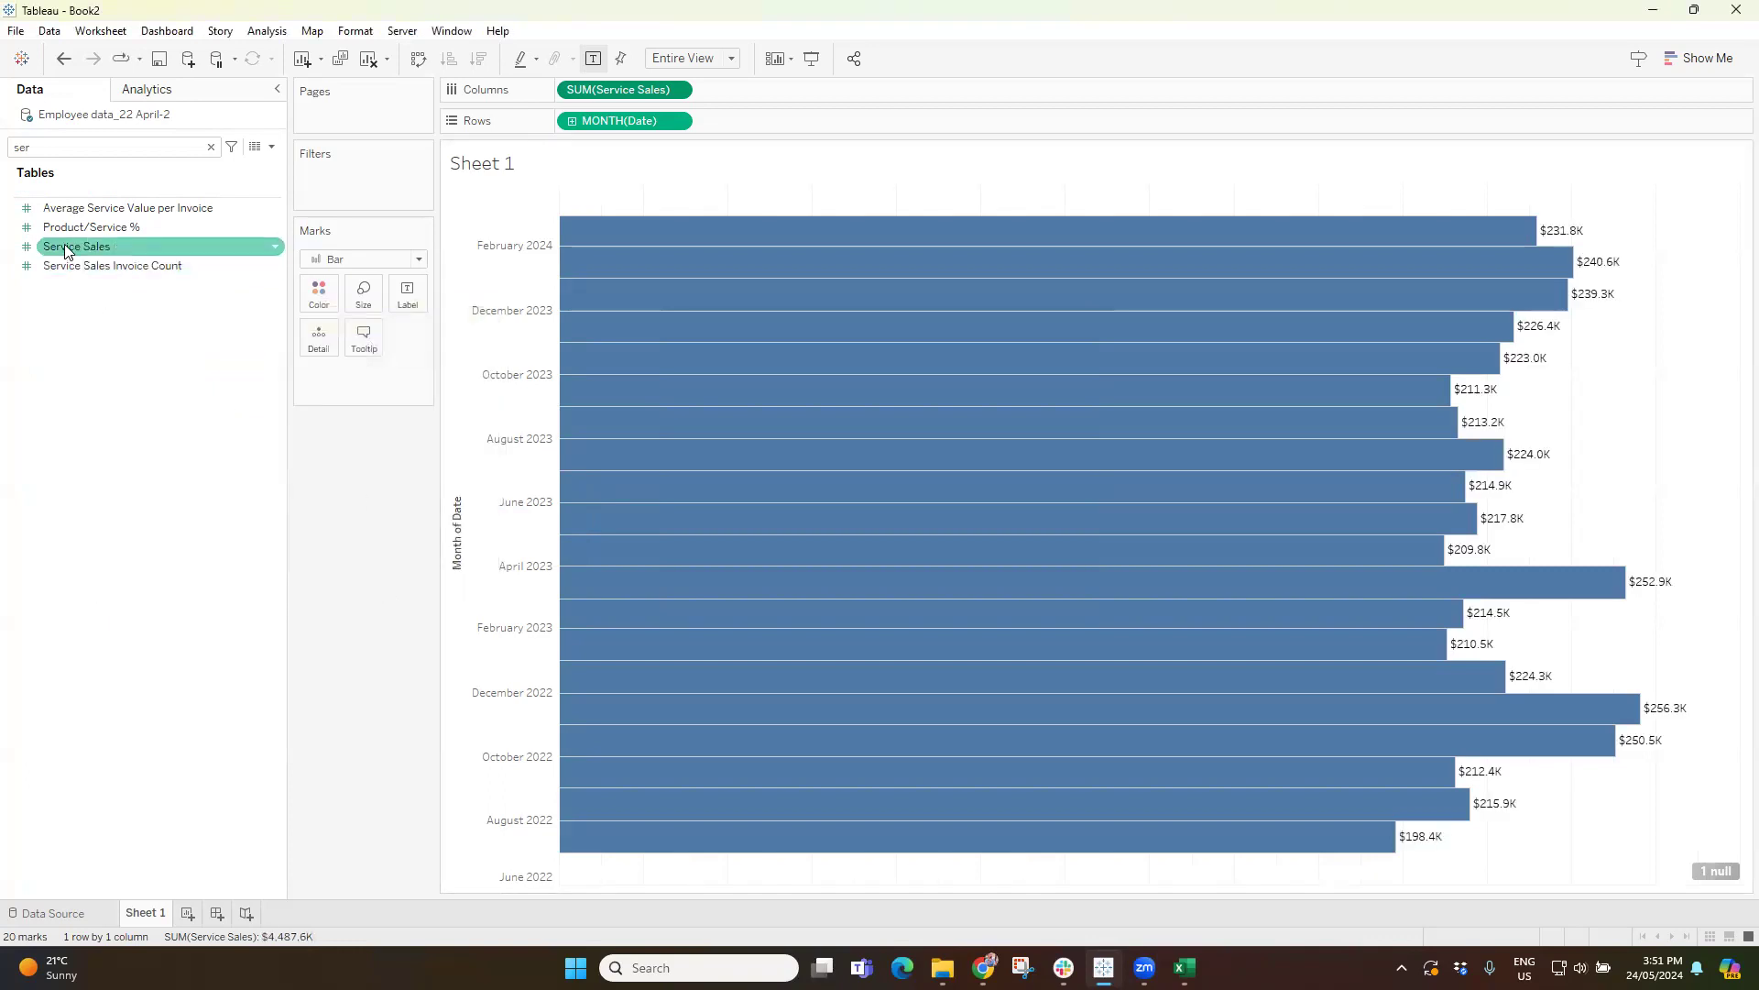
Try manual sizing for the bars and coloring them with the Service Sales field from the columns, undoing each change.
mouse_move(1603, 237)
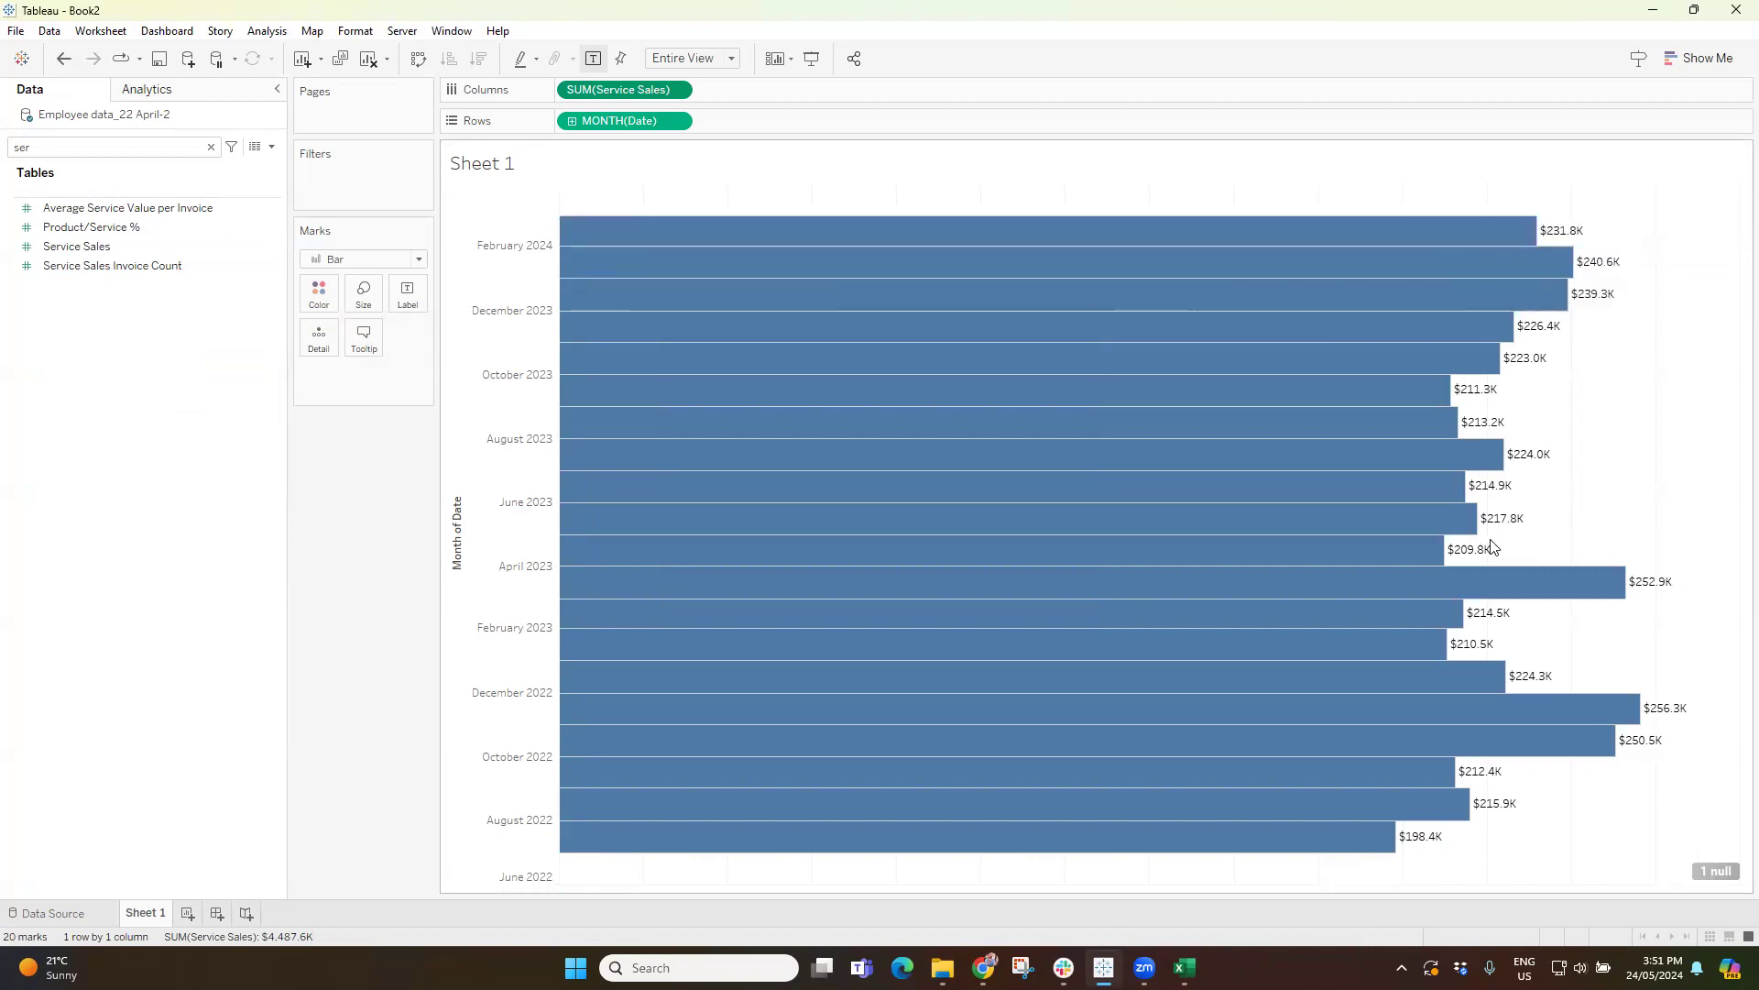
click(365, 306)
click(369, 336)
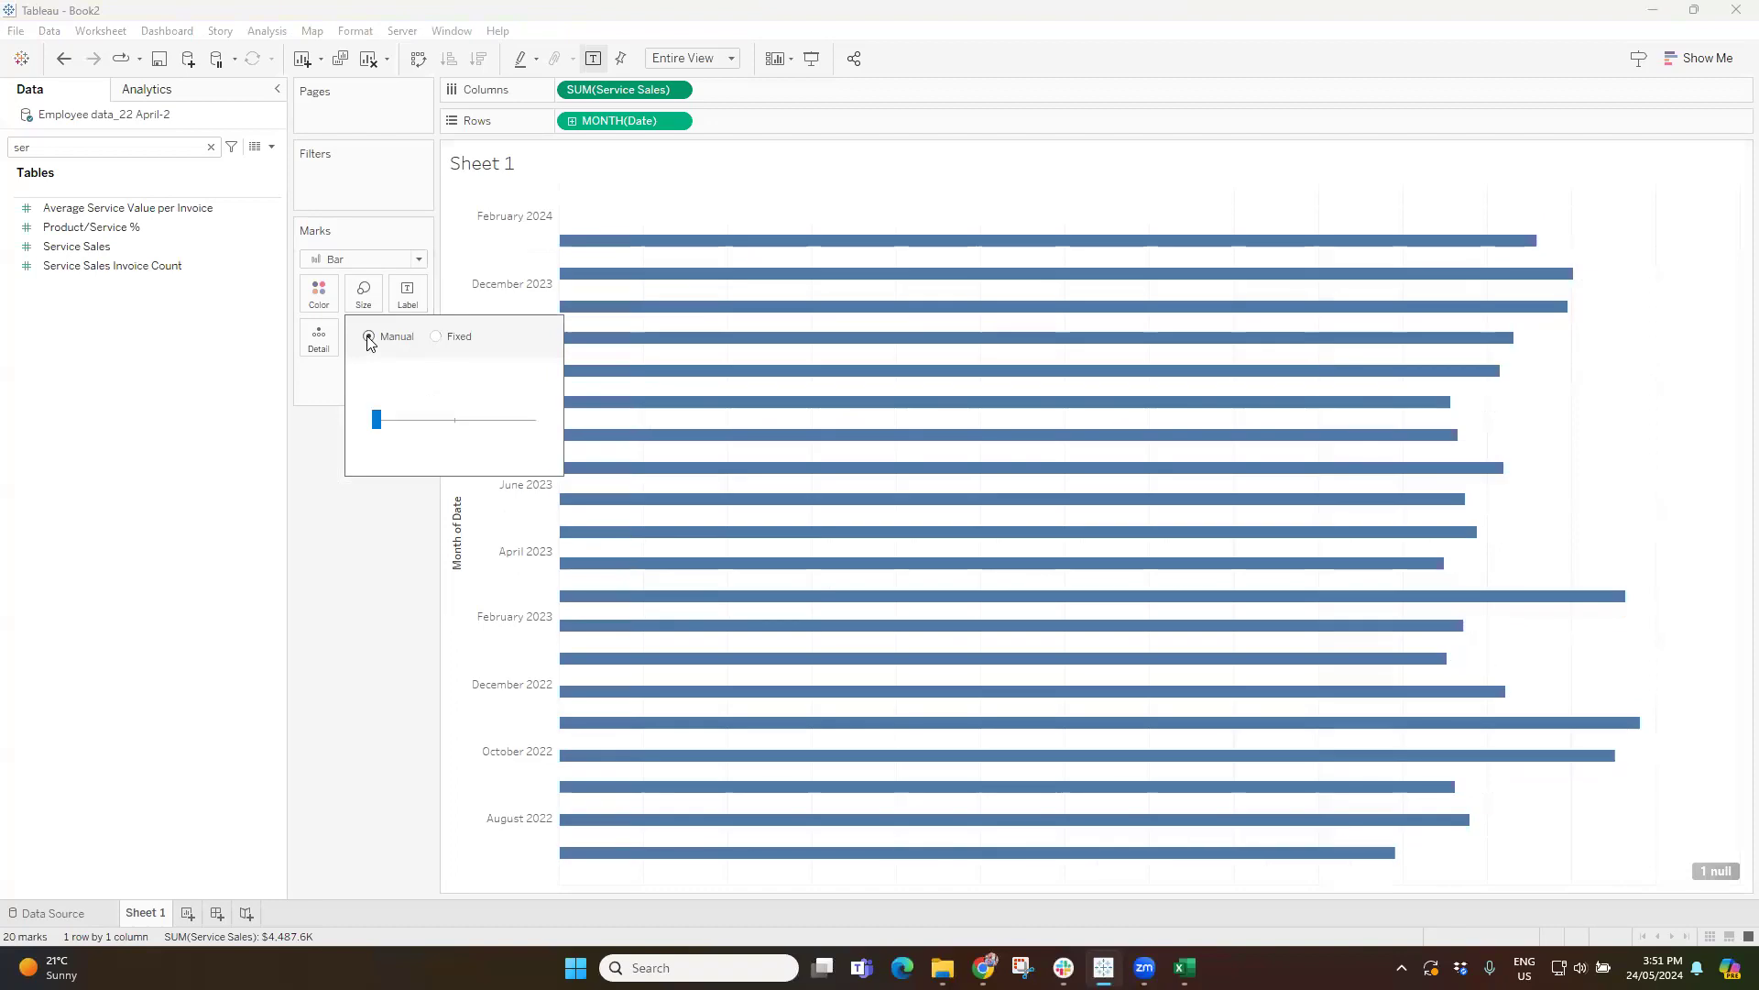
key(ctrl+z)
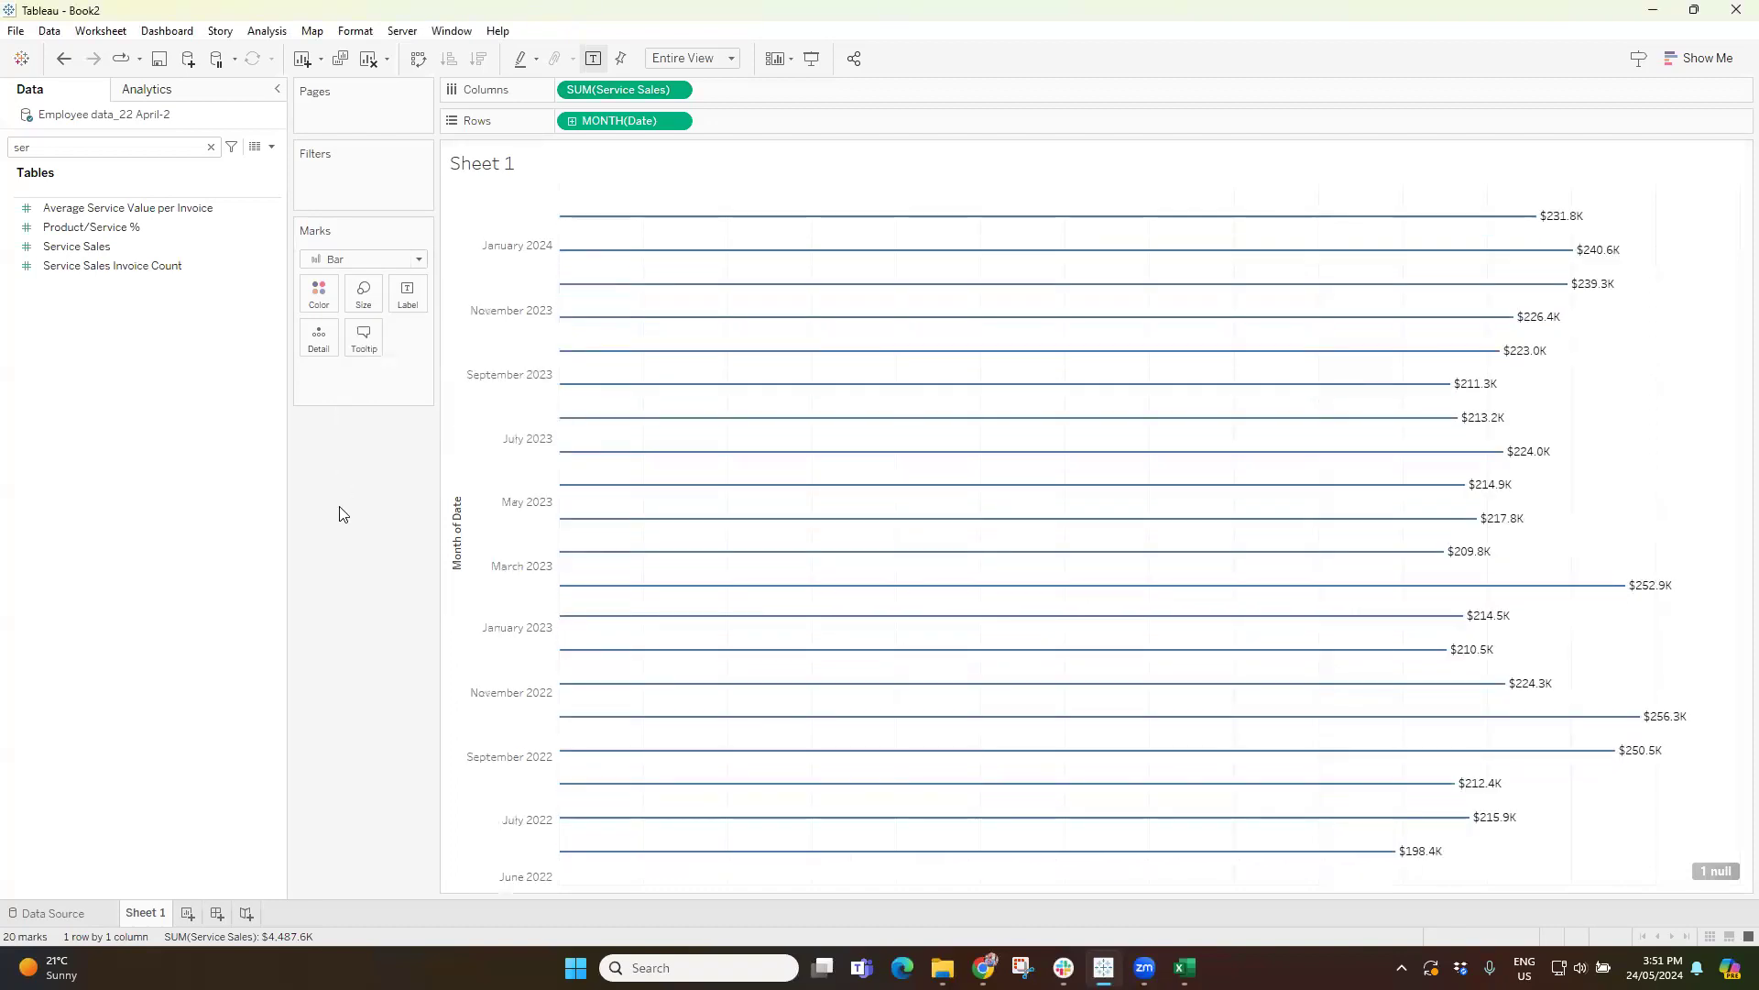
drag(603, 88, 330, 302)
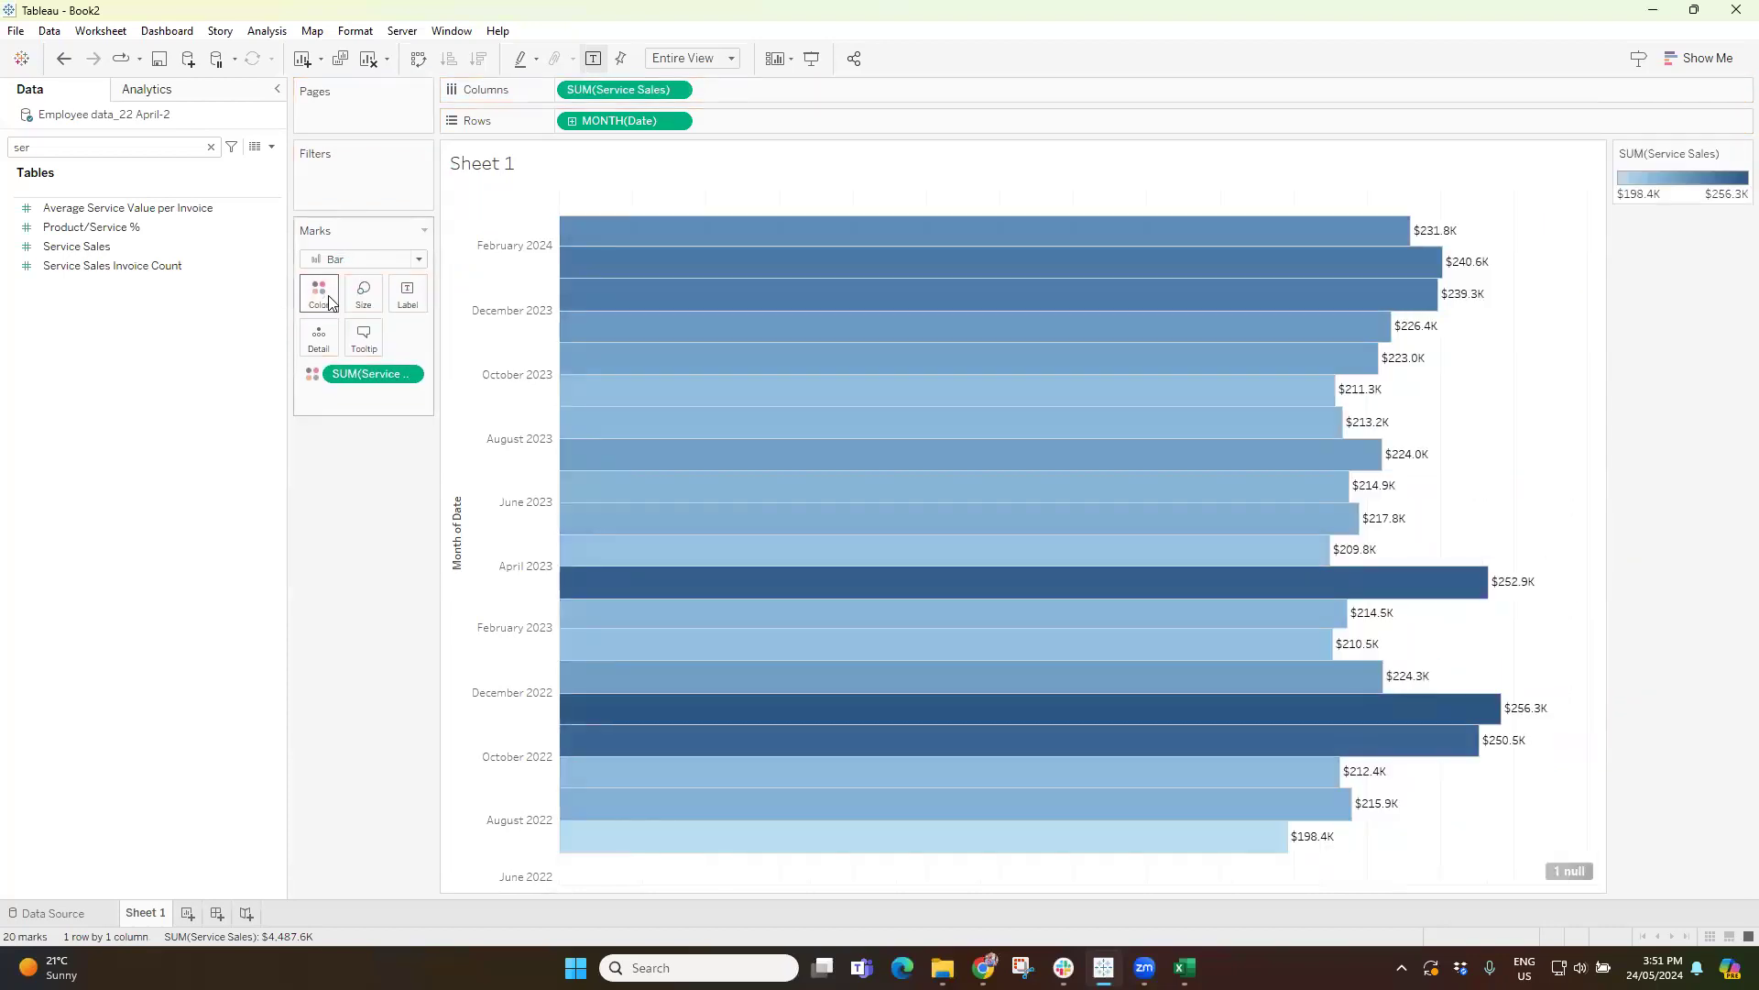
key(ctrl+z)
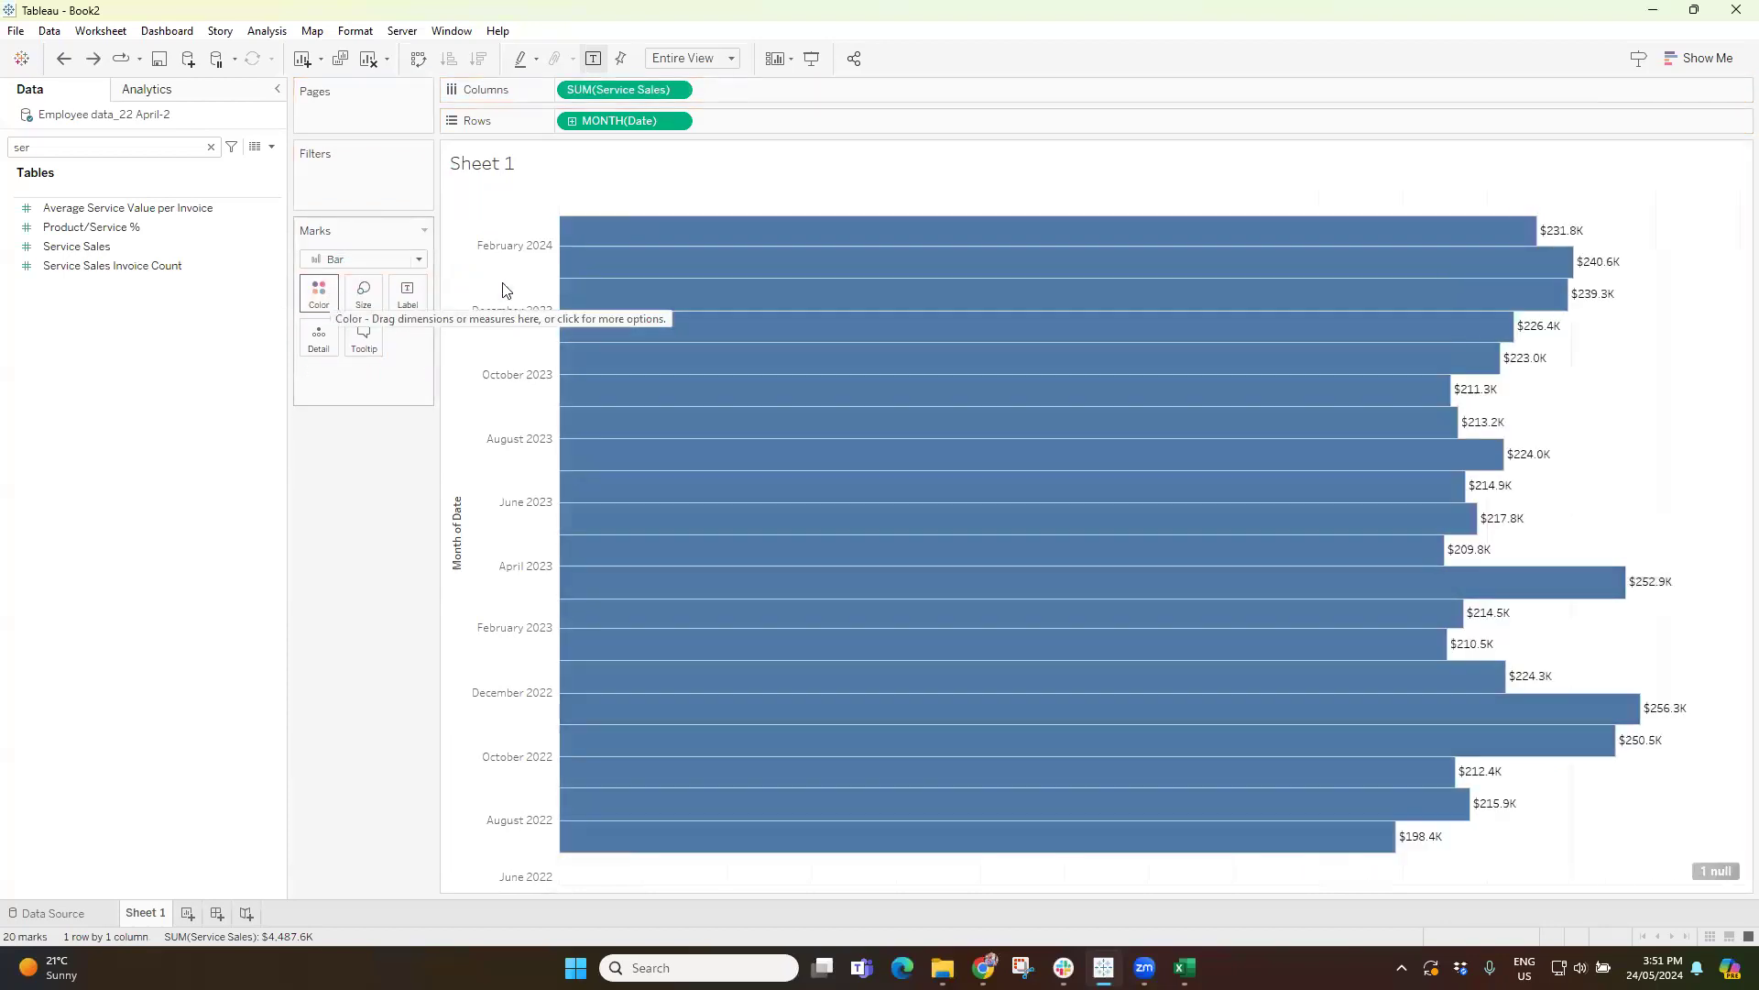
Color the bars by Service Sales using the field from the data list.
click(106, 247)
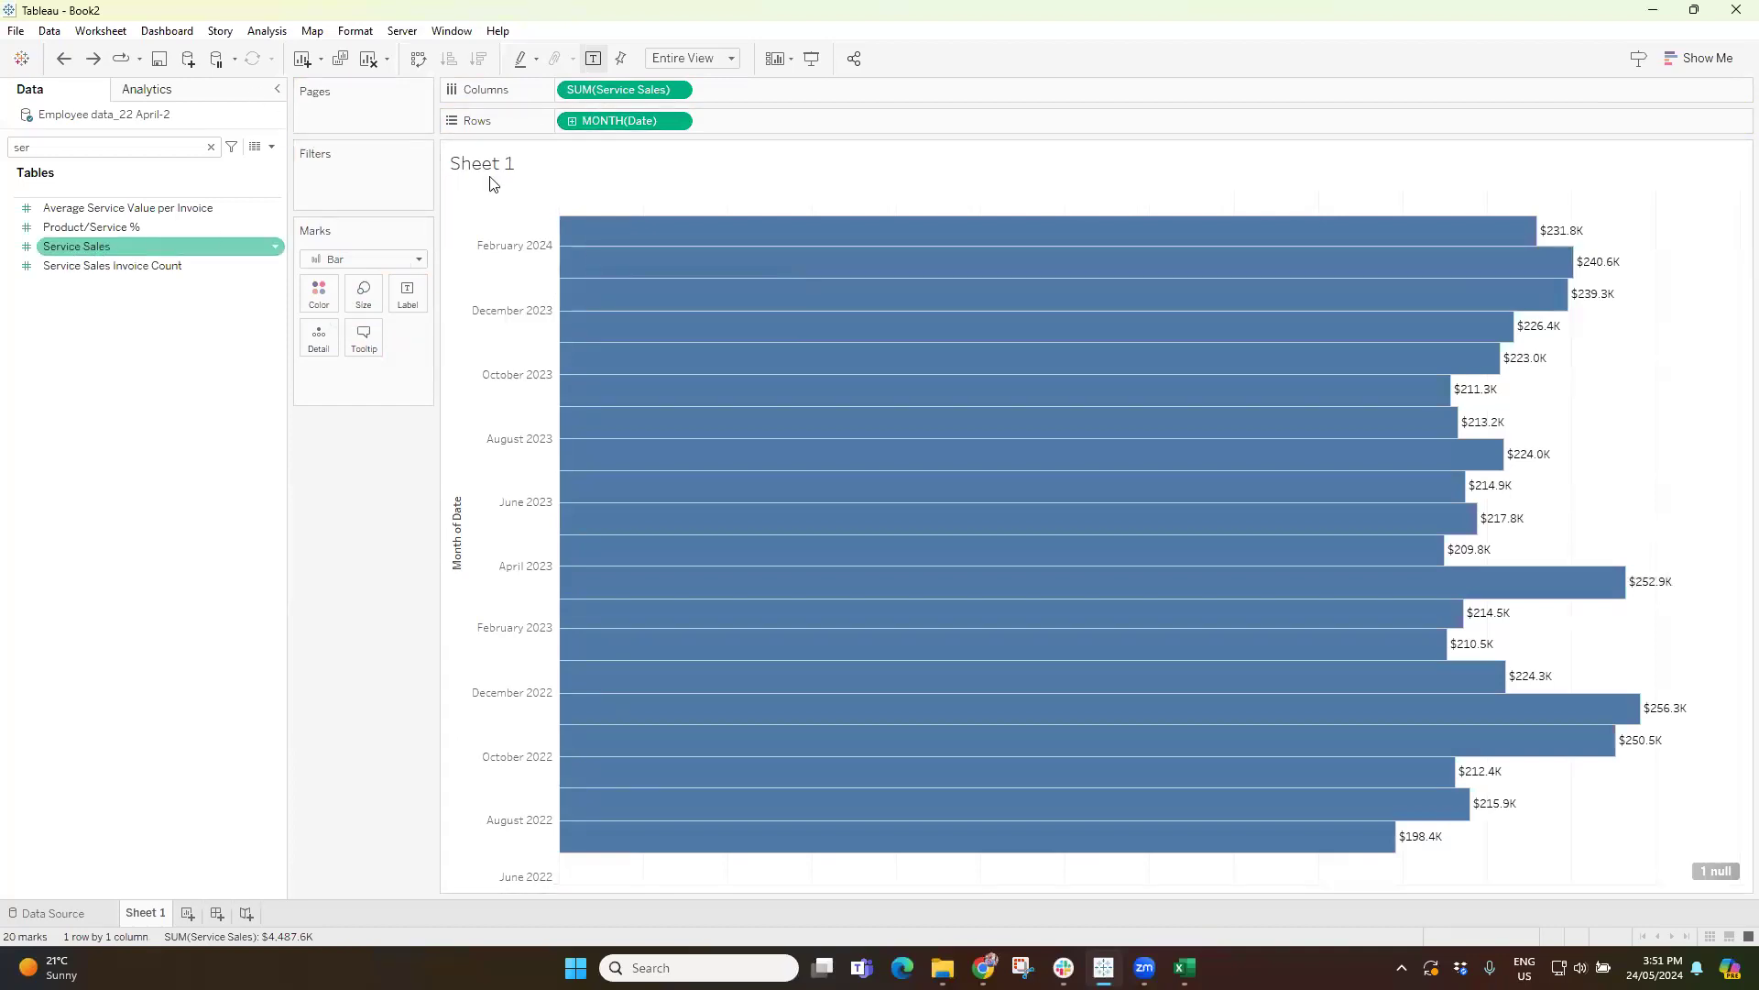
mouse_move(70, 249)
mouse_down()
mouse_move(212, 297)
mouse_move(312, 291)
mouse_up()
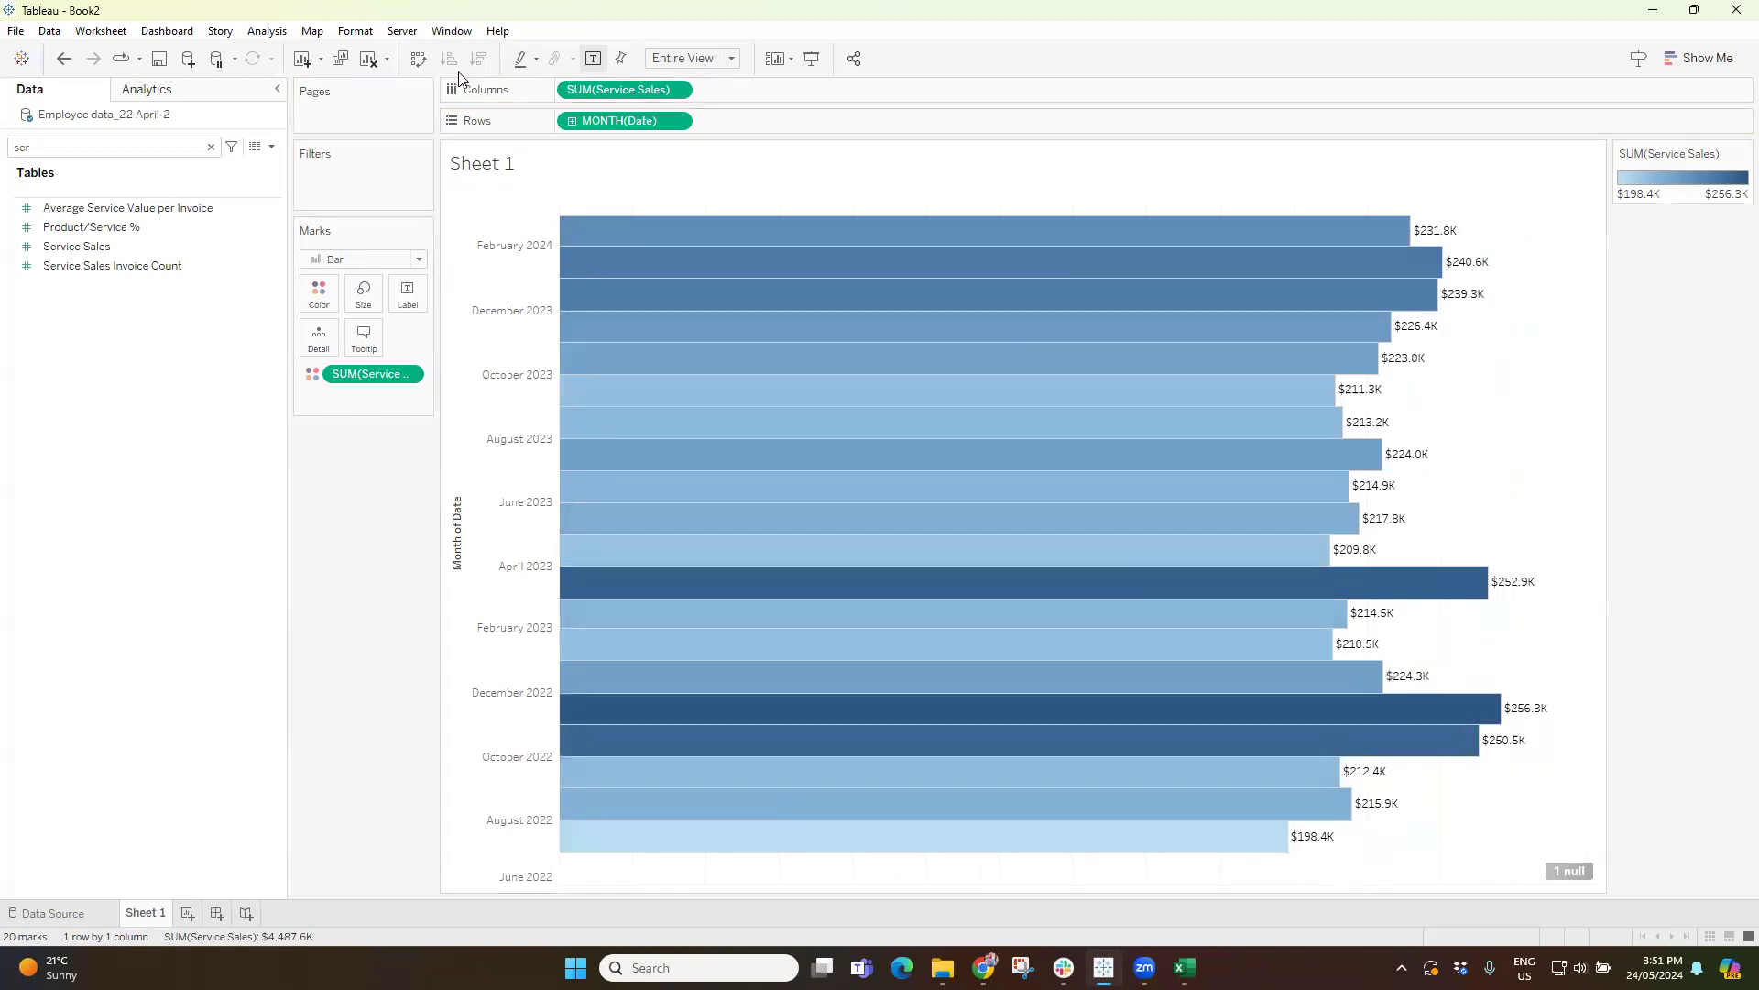
mouse_move(1426, 594)
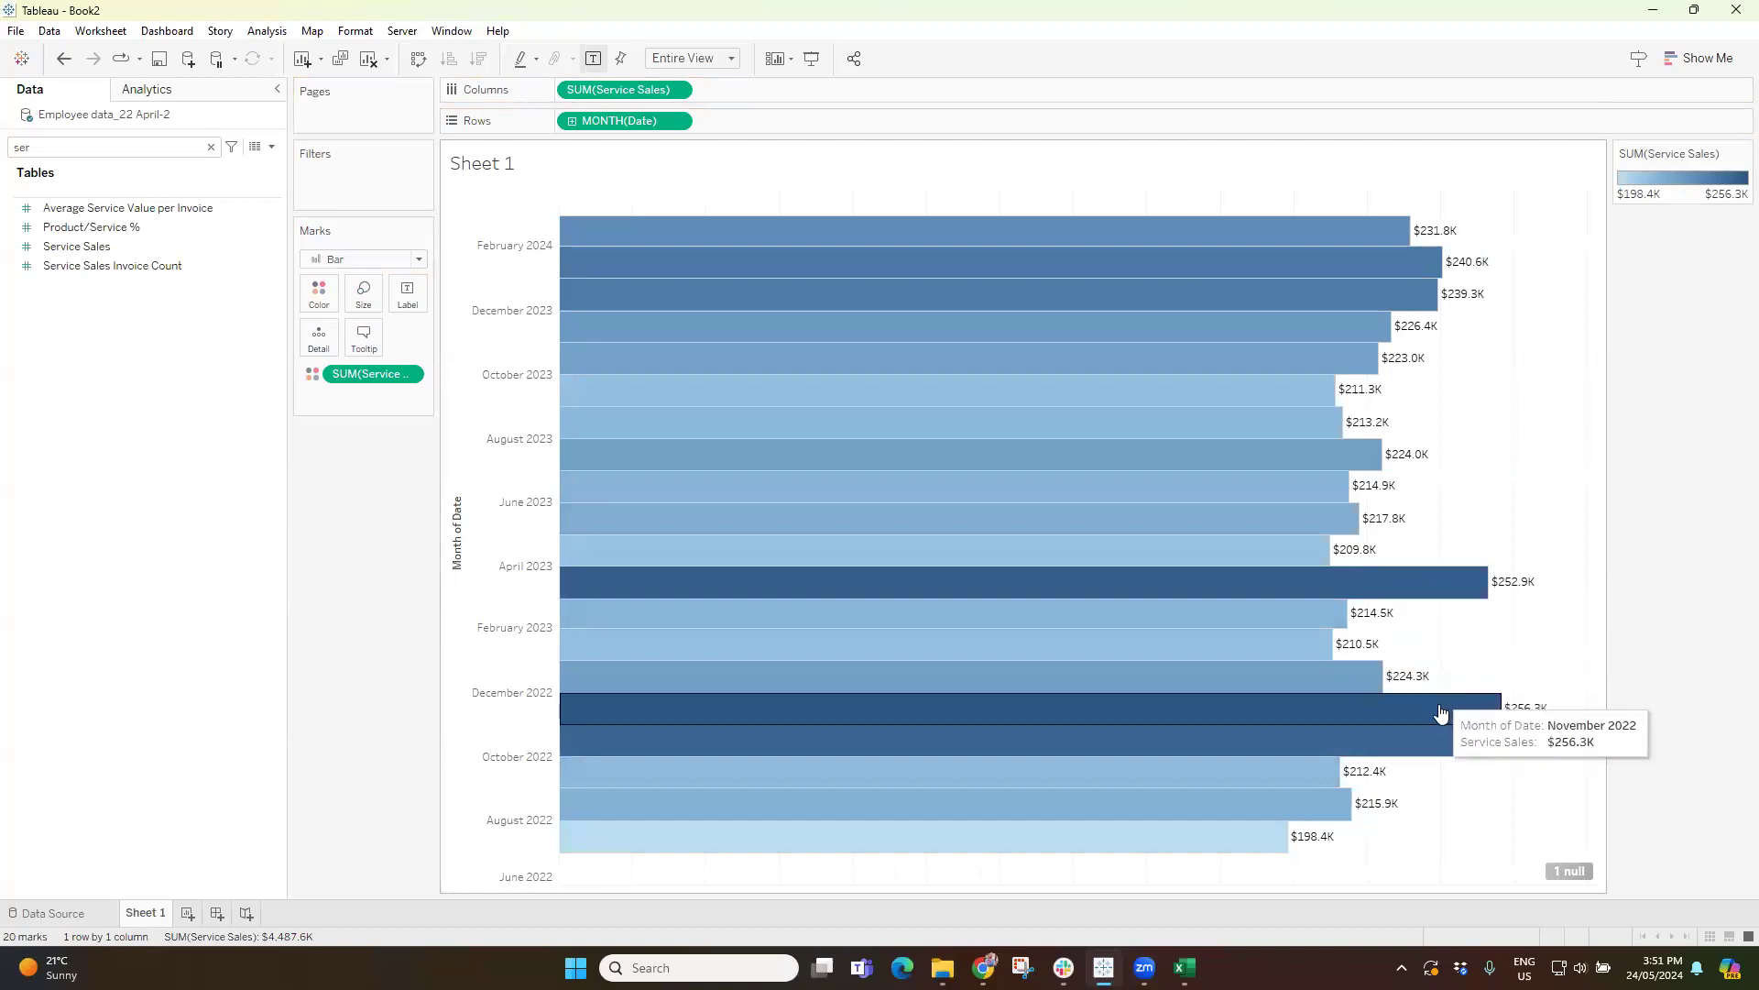
mouse_move(1414, 242)
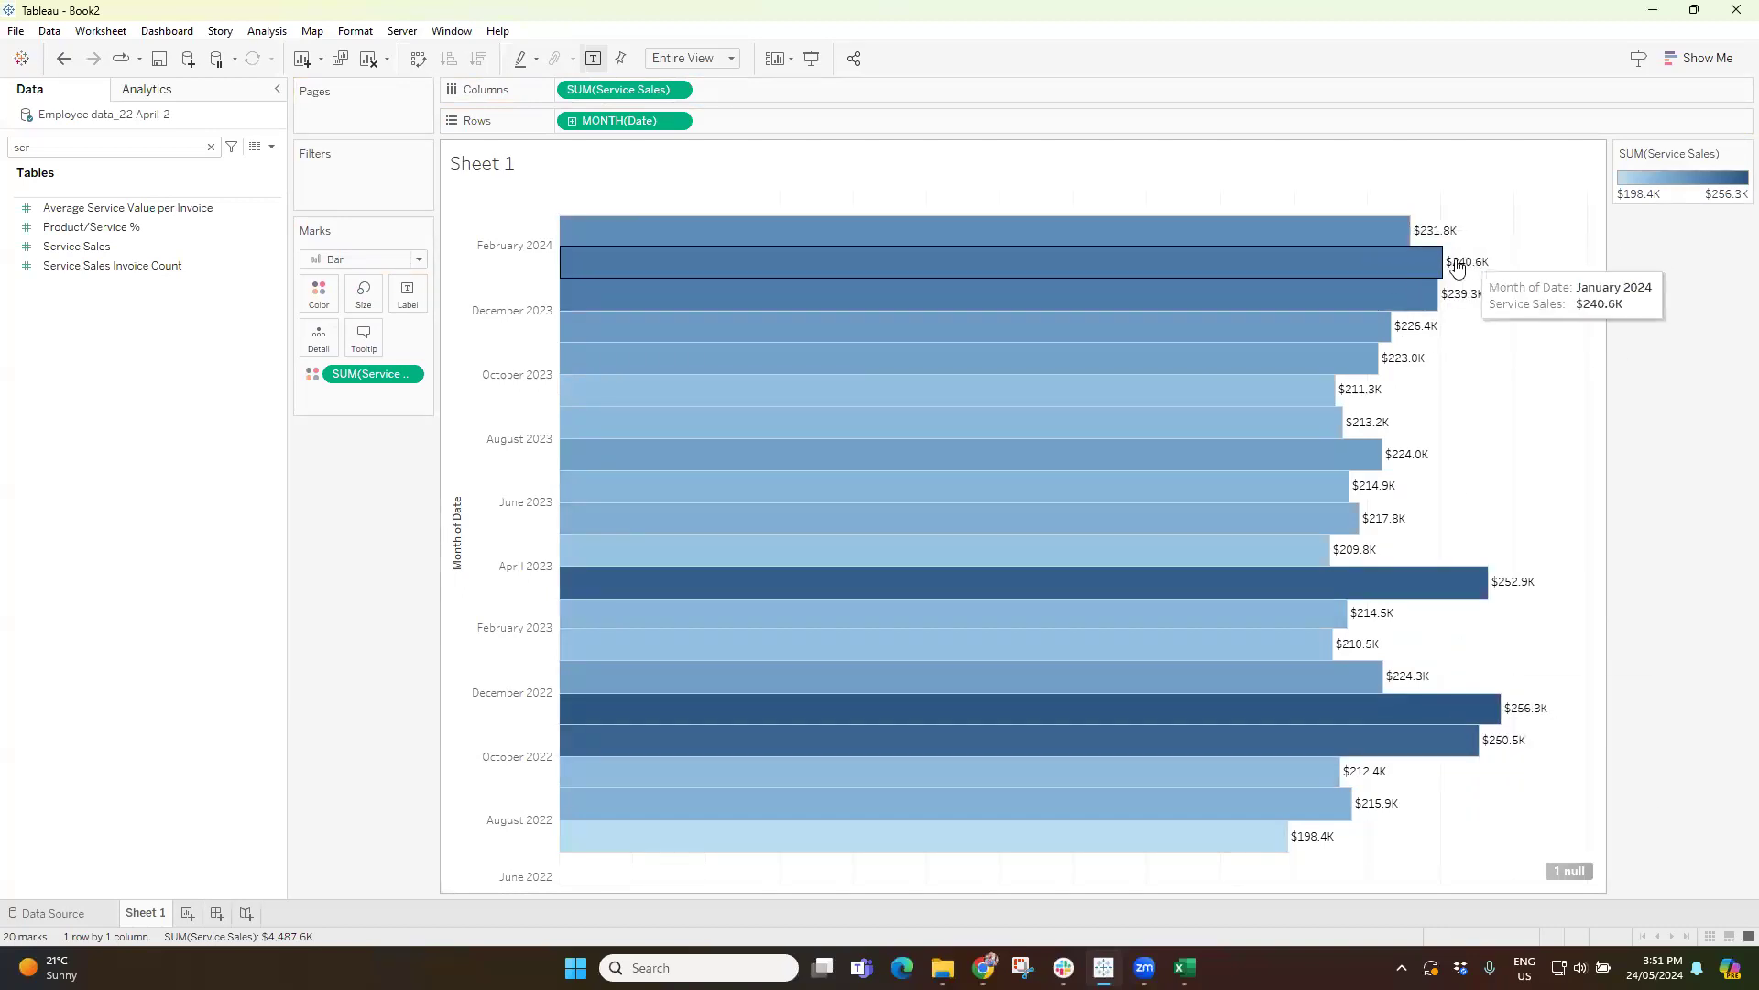
mouse_move(1452, 306)
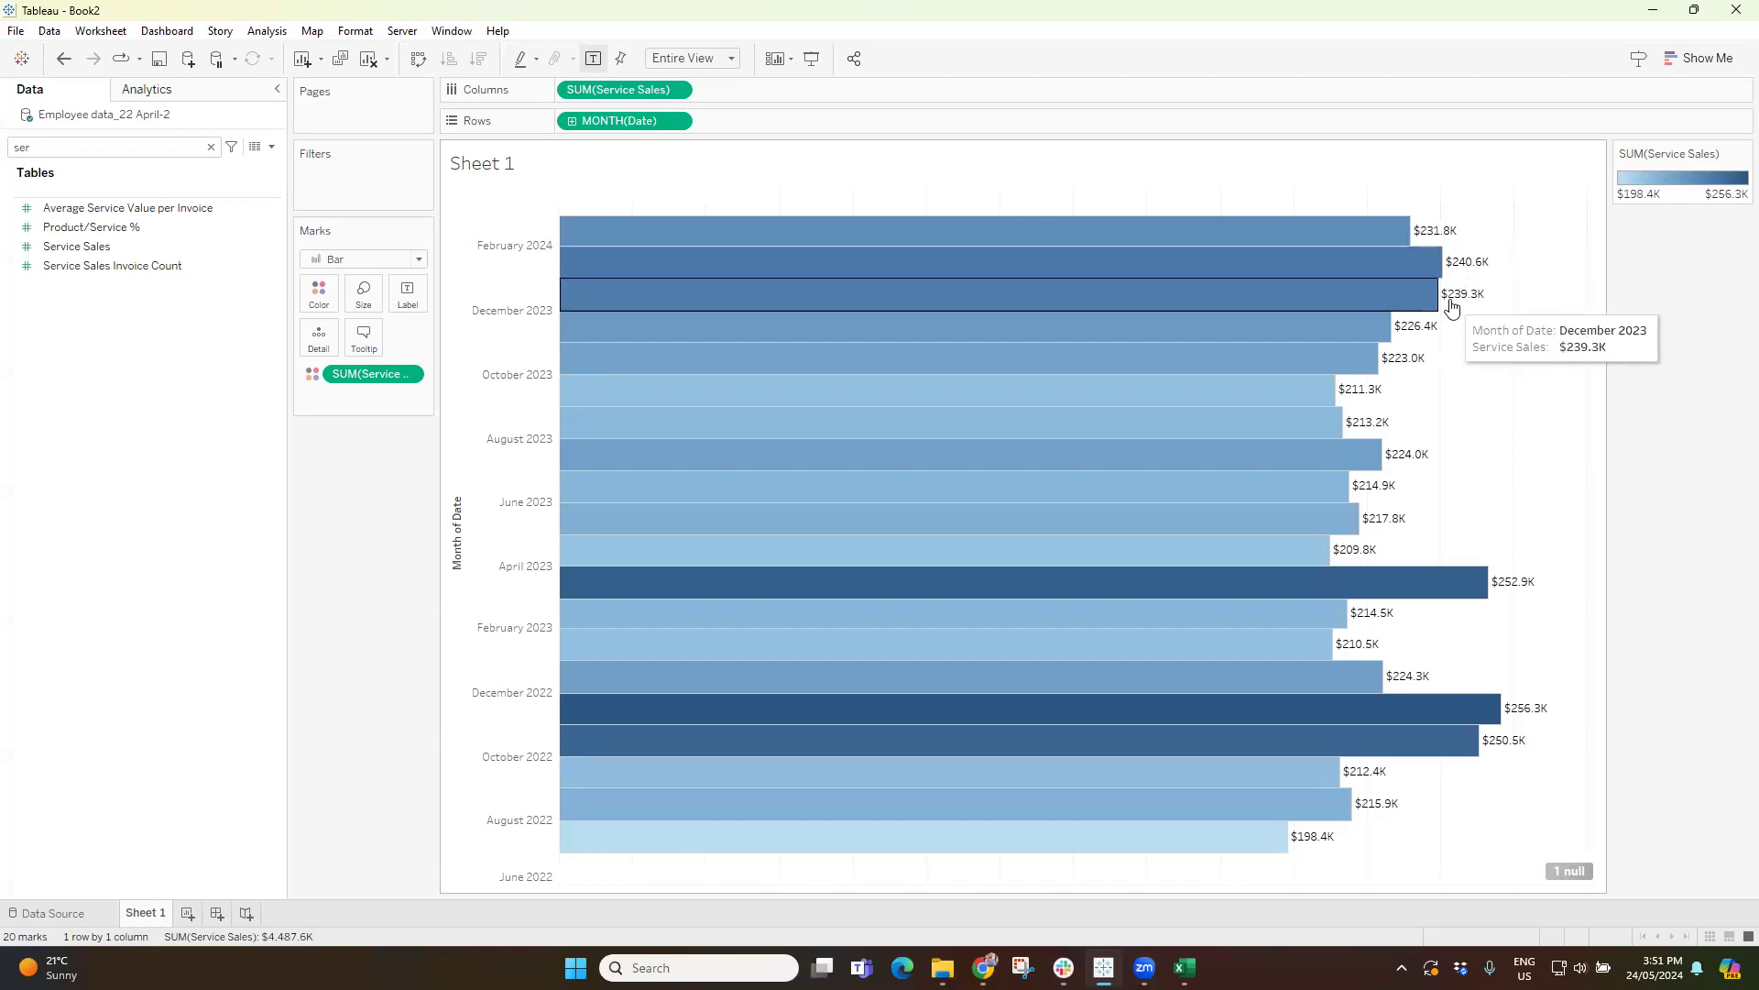
Set the horizontal alignment of the bars' mark labels to Left.
click(411, 307)
click(528, 440)
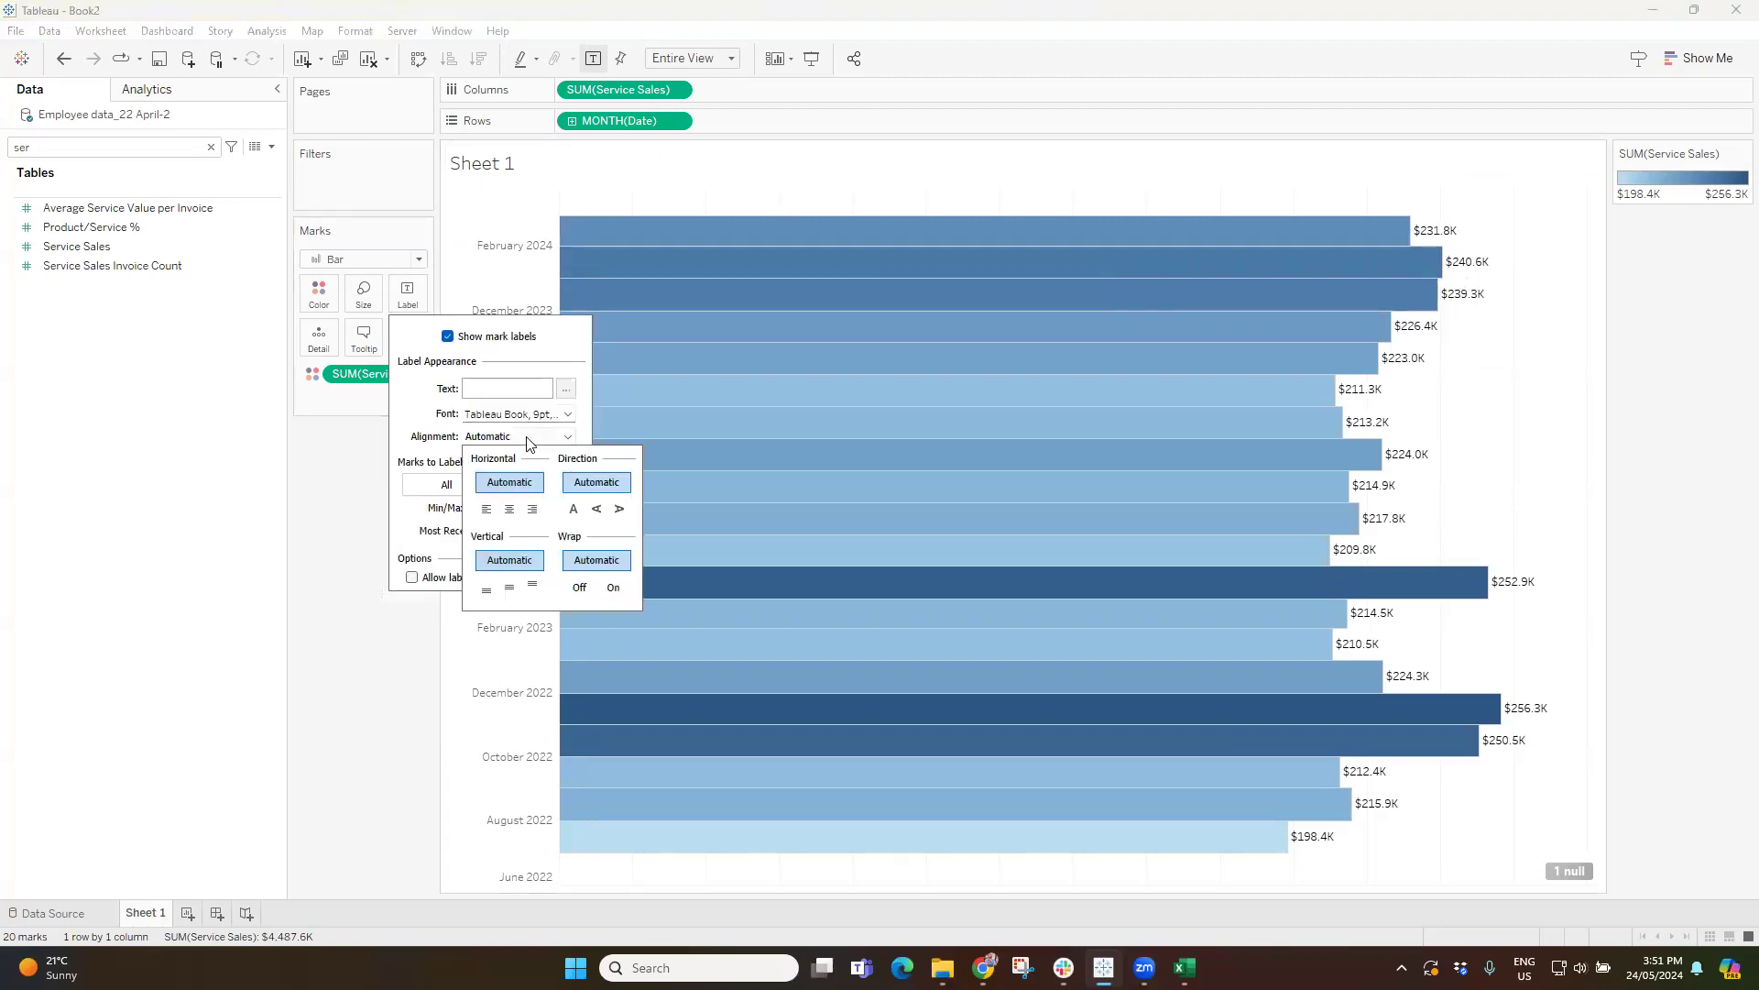
click(487, 509)
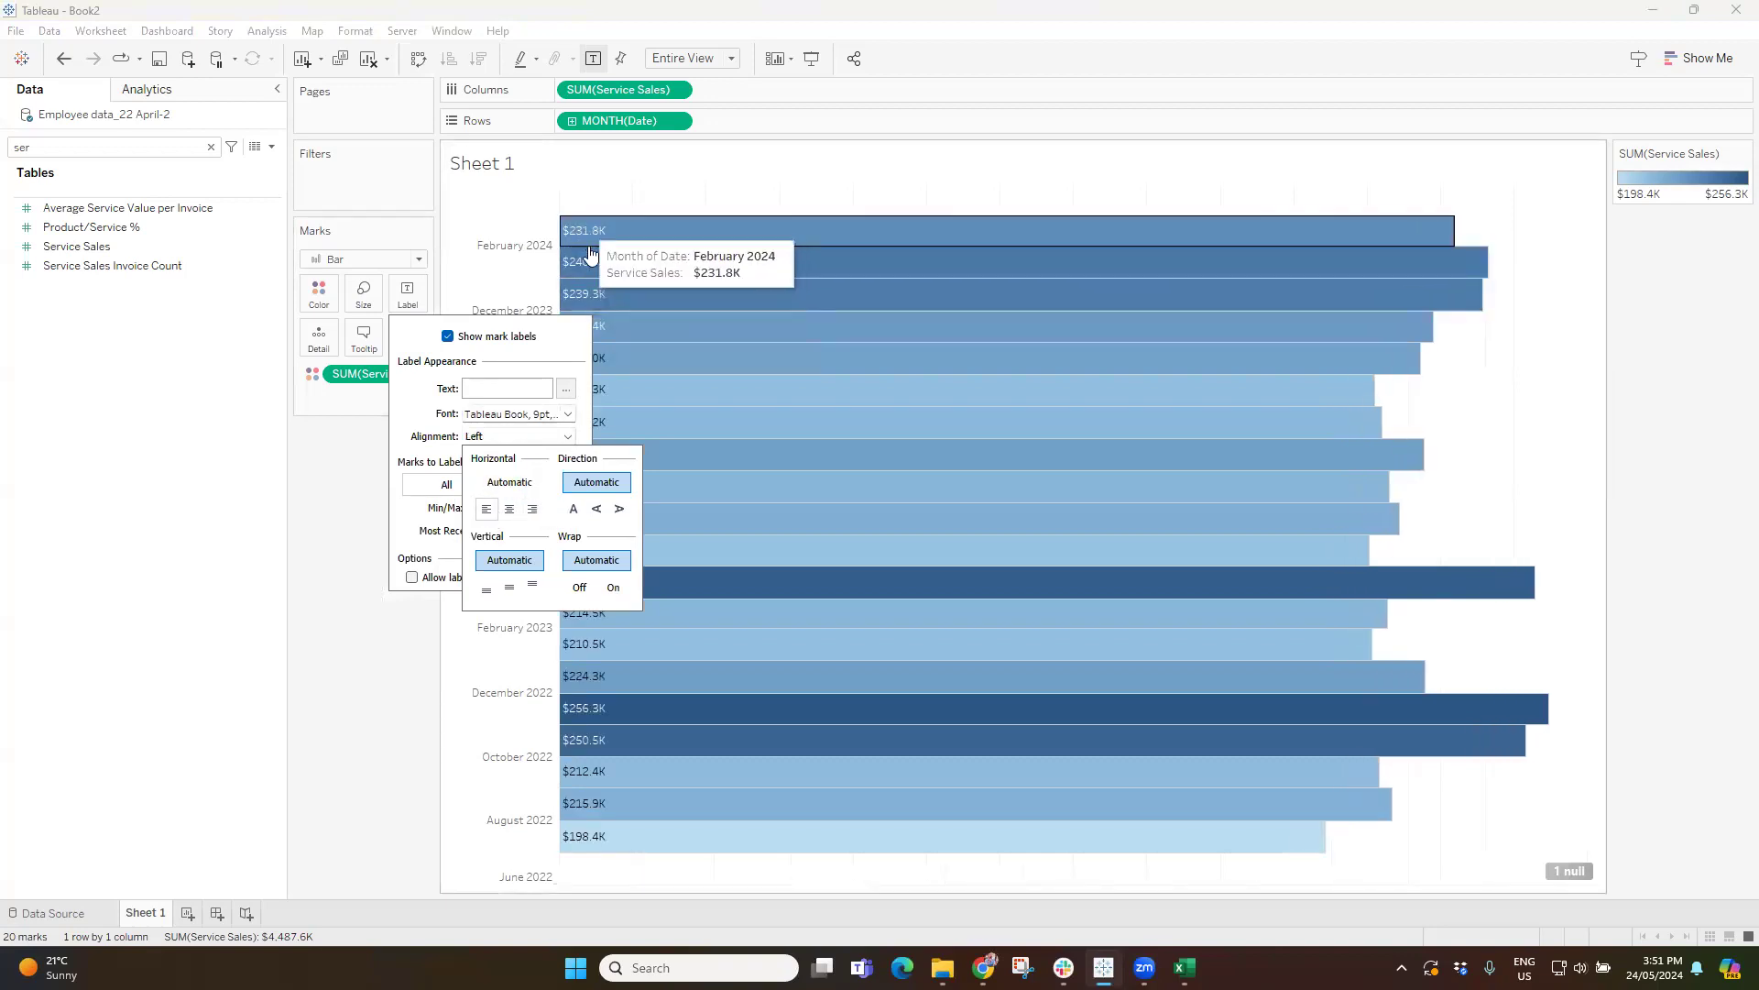
click(340, 703)
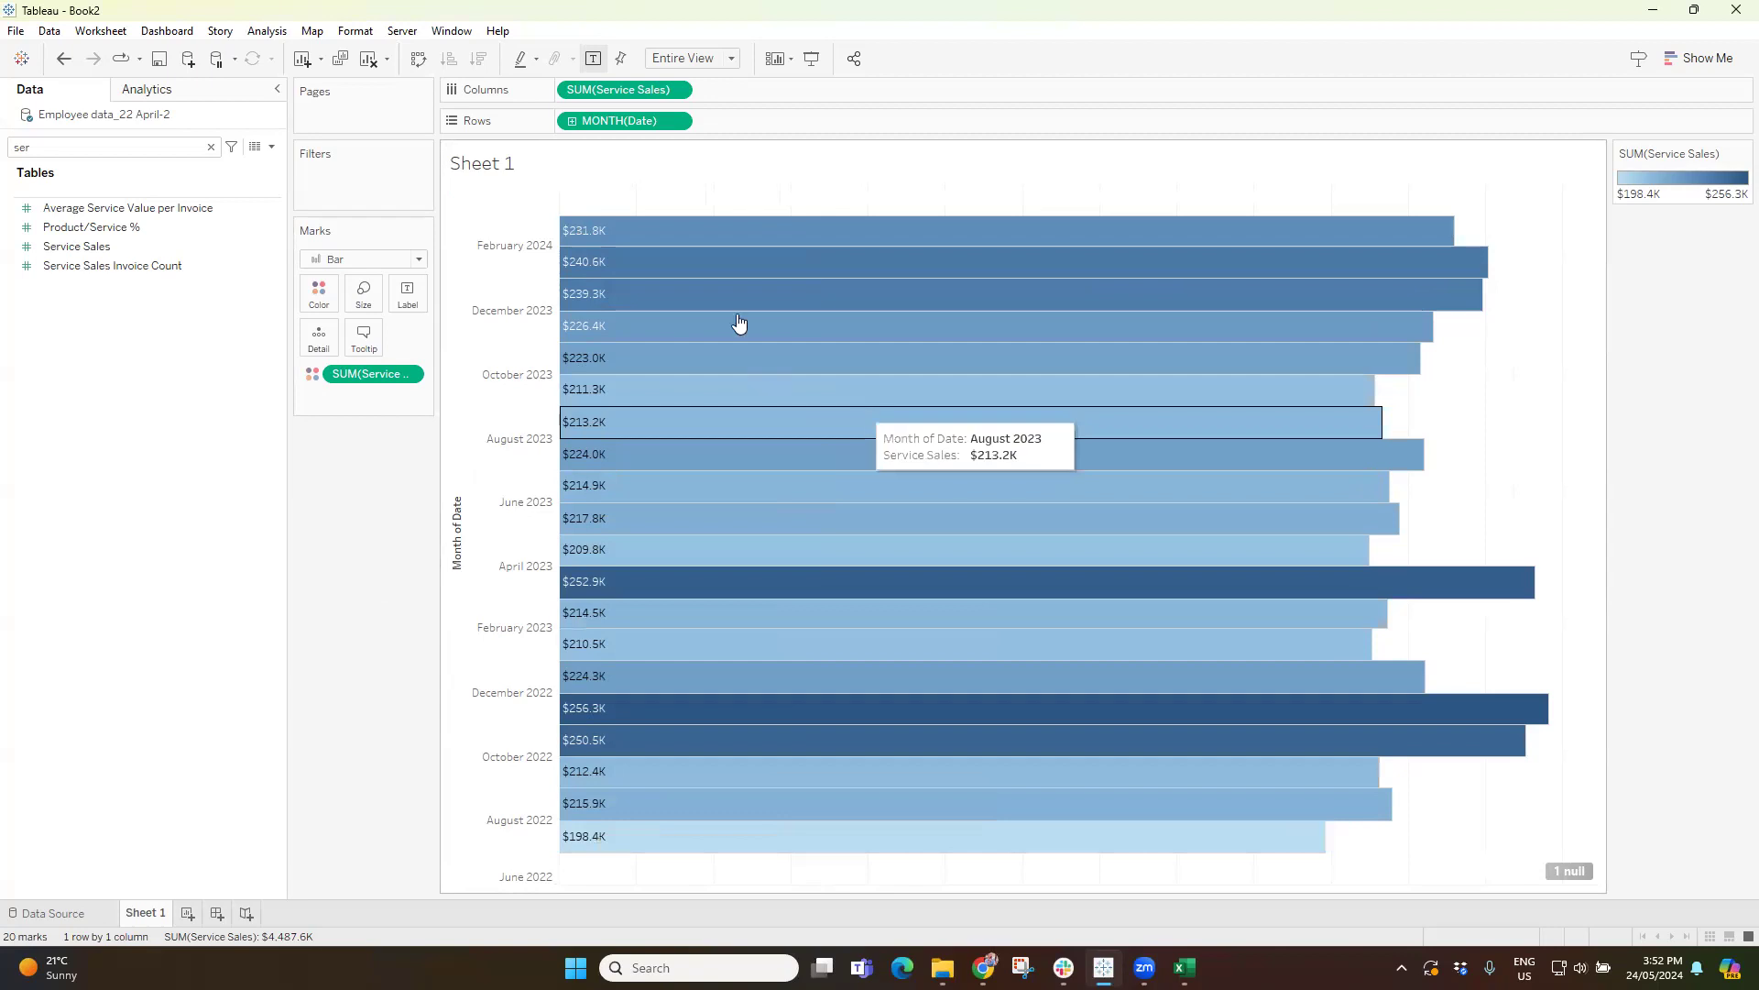
Switch Date in the rows to the continuous Year level and on to the discrete Year level.
click(676, 122)
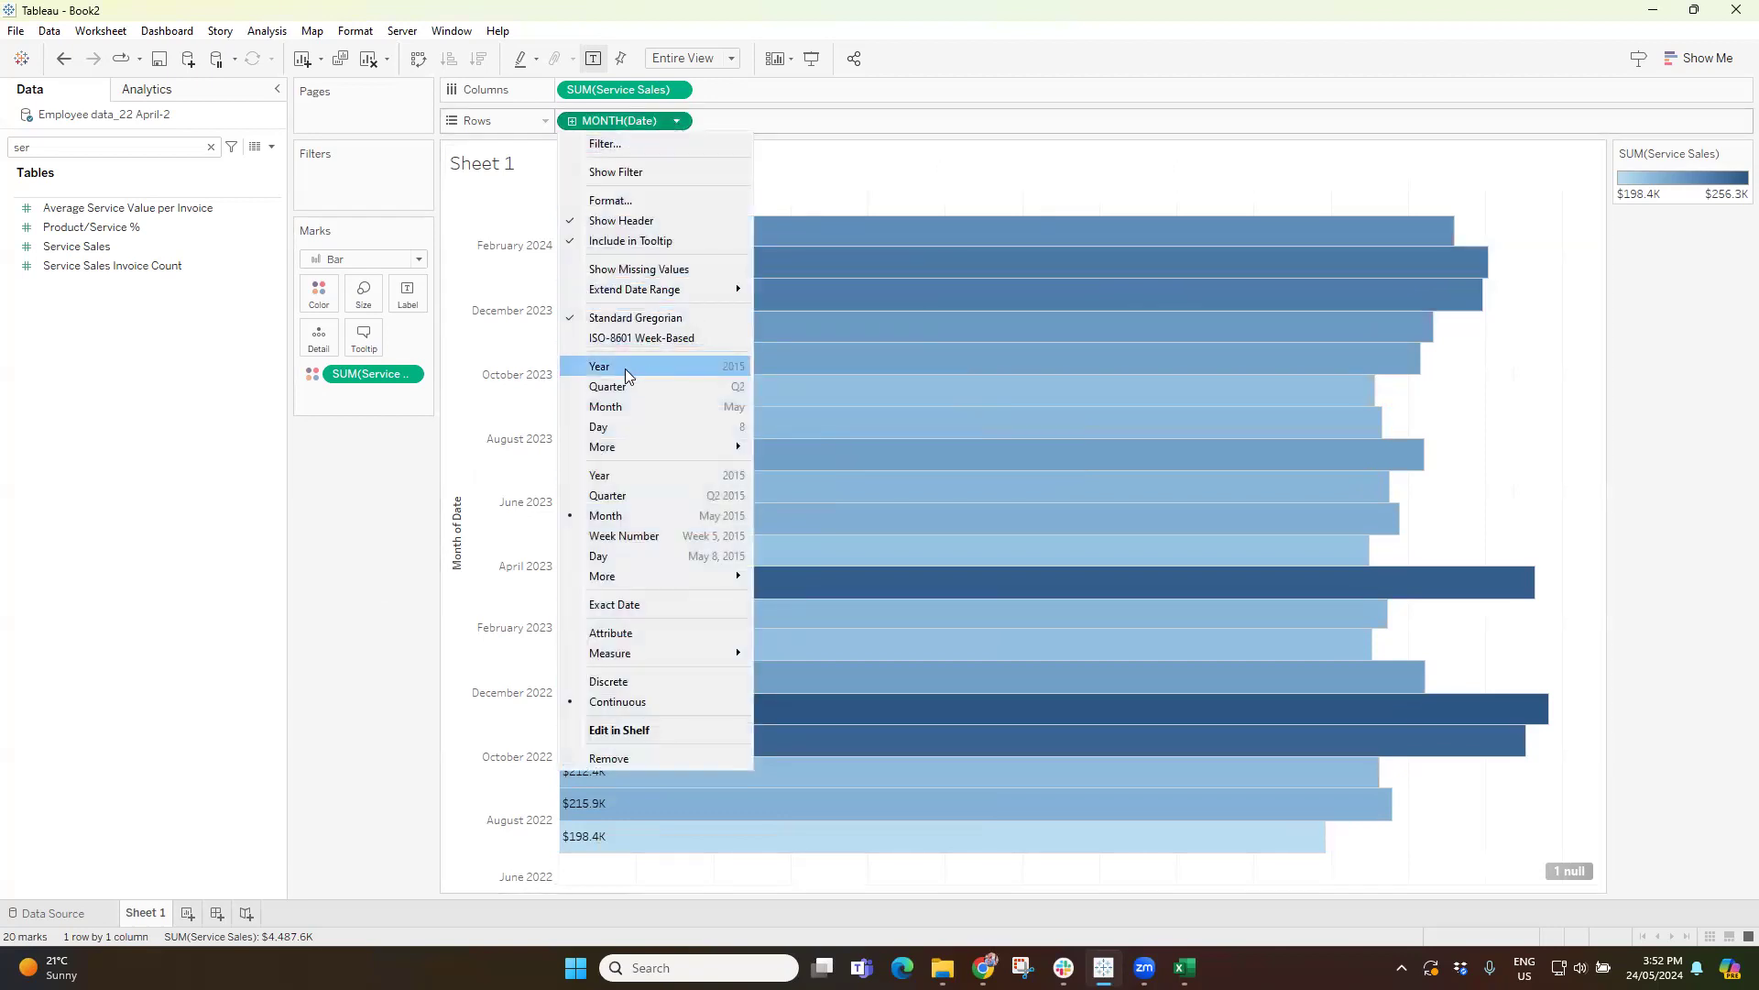
click(614, 476)
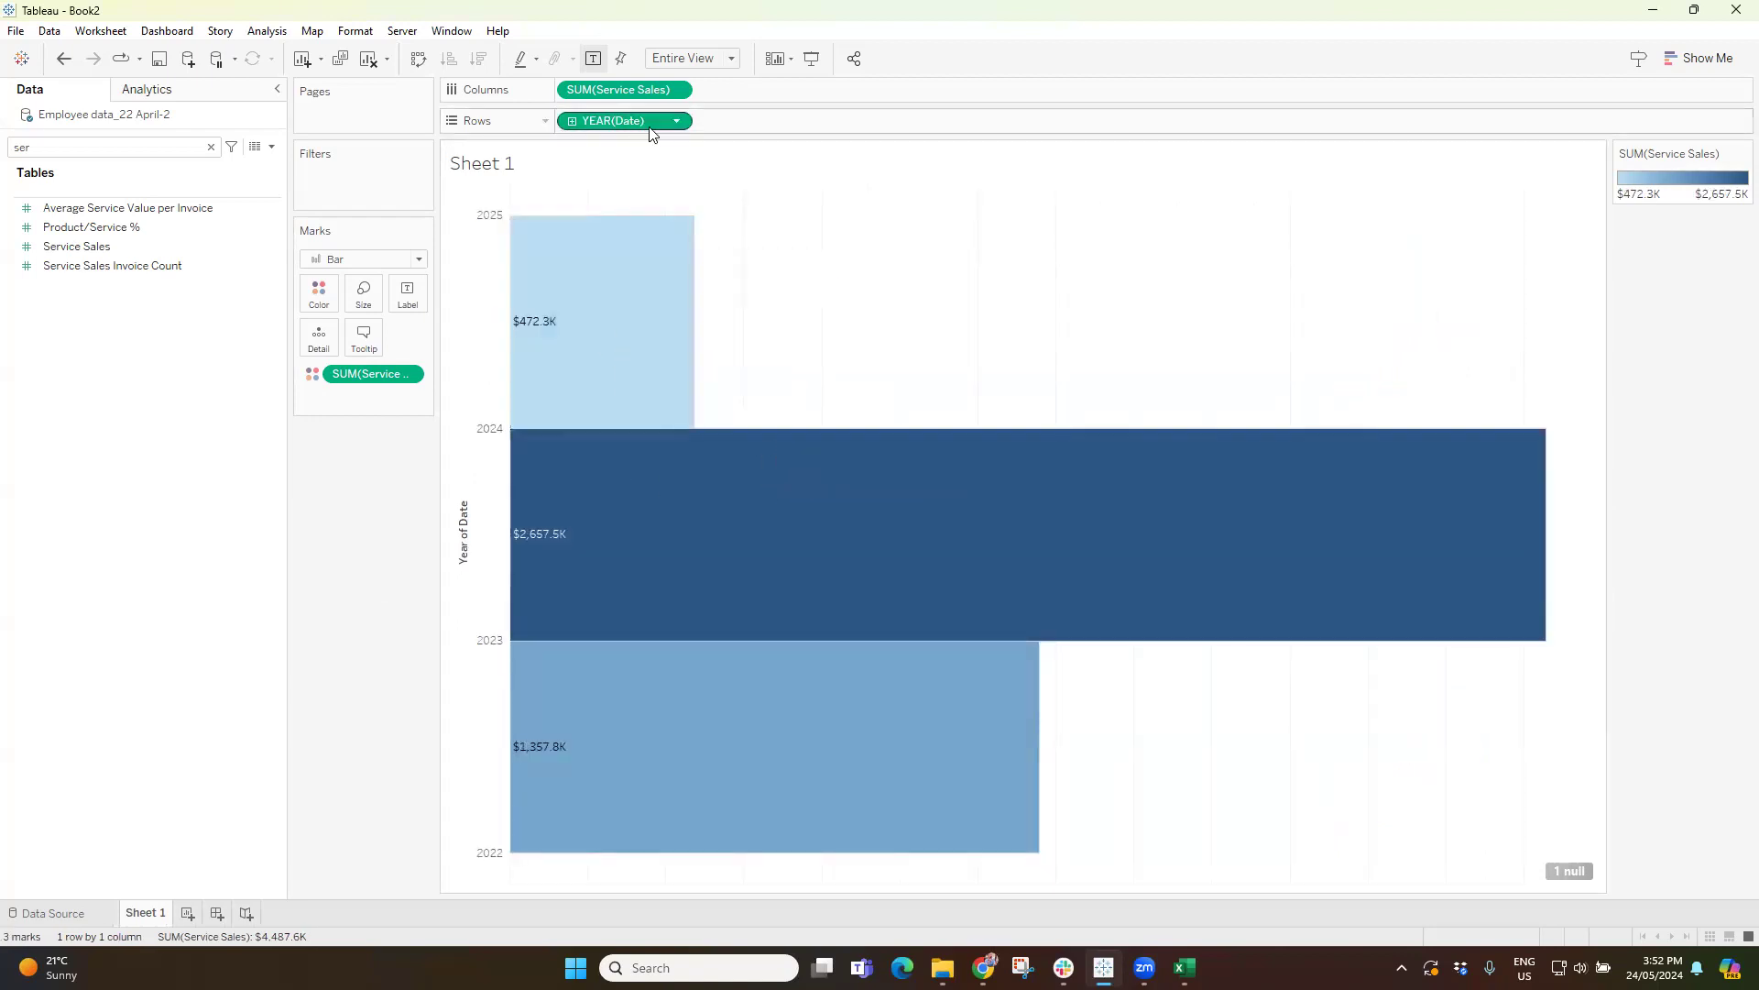
click(679, 121)
click(612, 365)
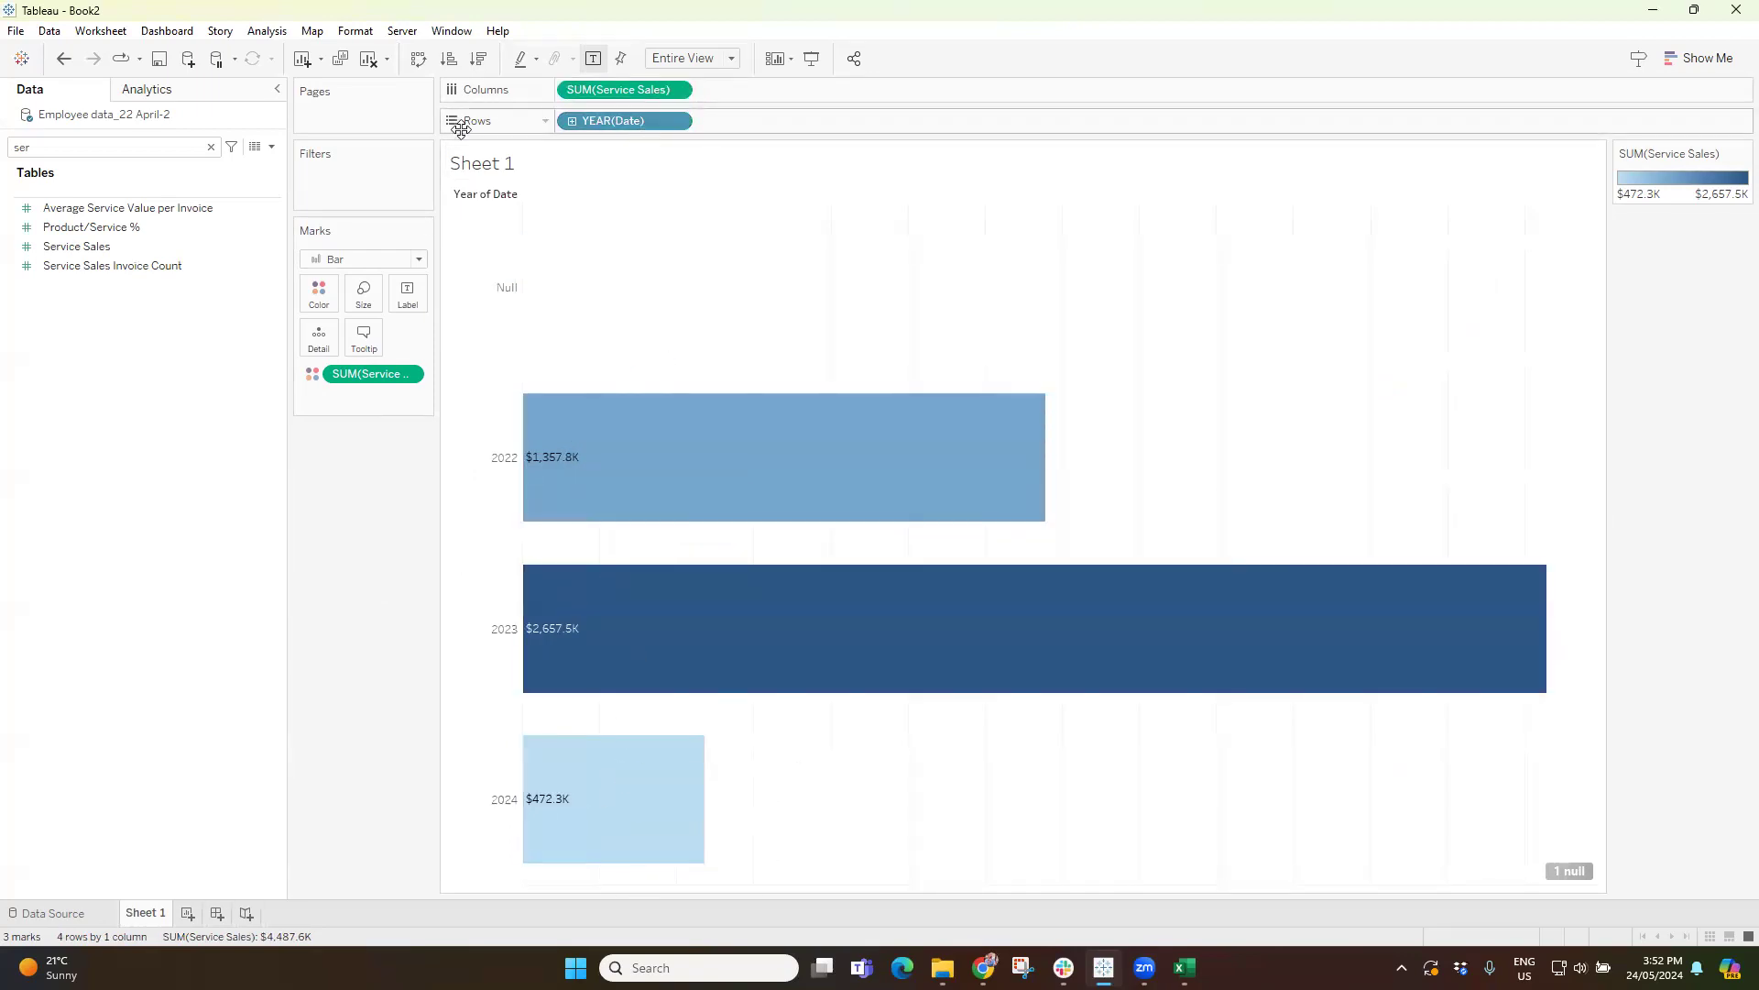
Replace the field search text with "dat" to find the date field.
key(BackSpace)
key(BackSpace)
key(BackSpace)
text(dat)
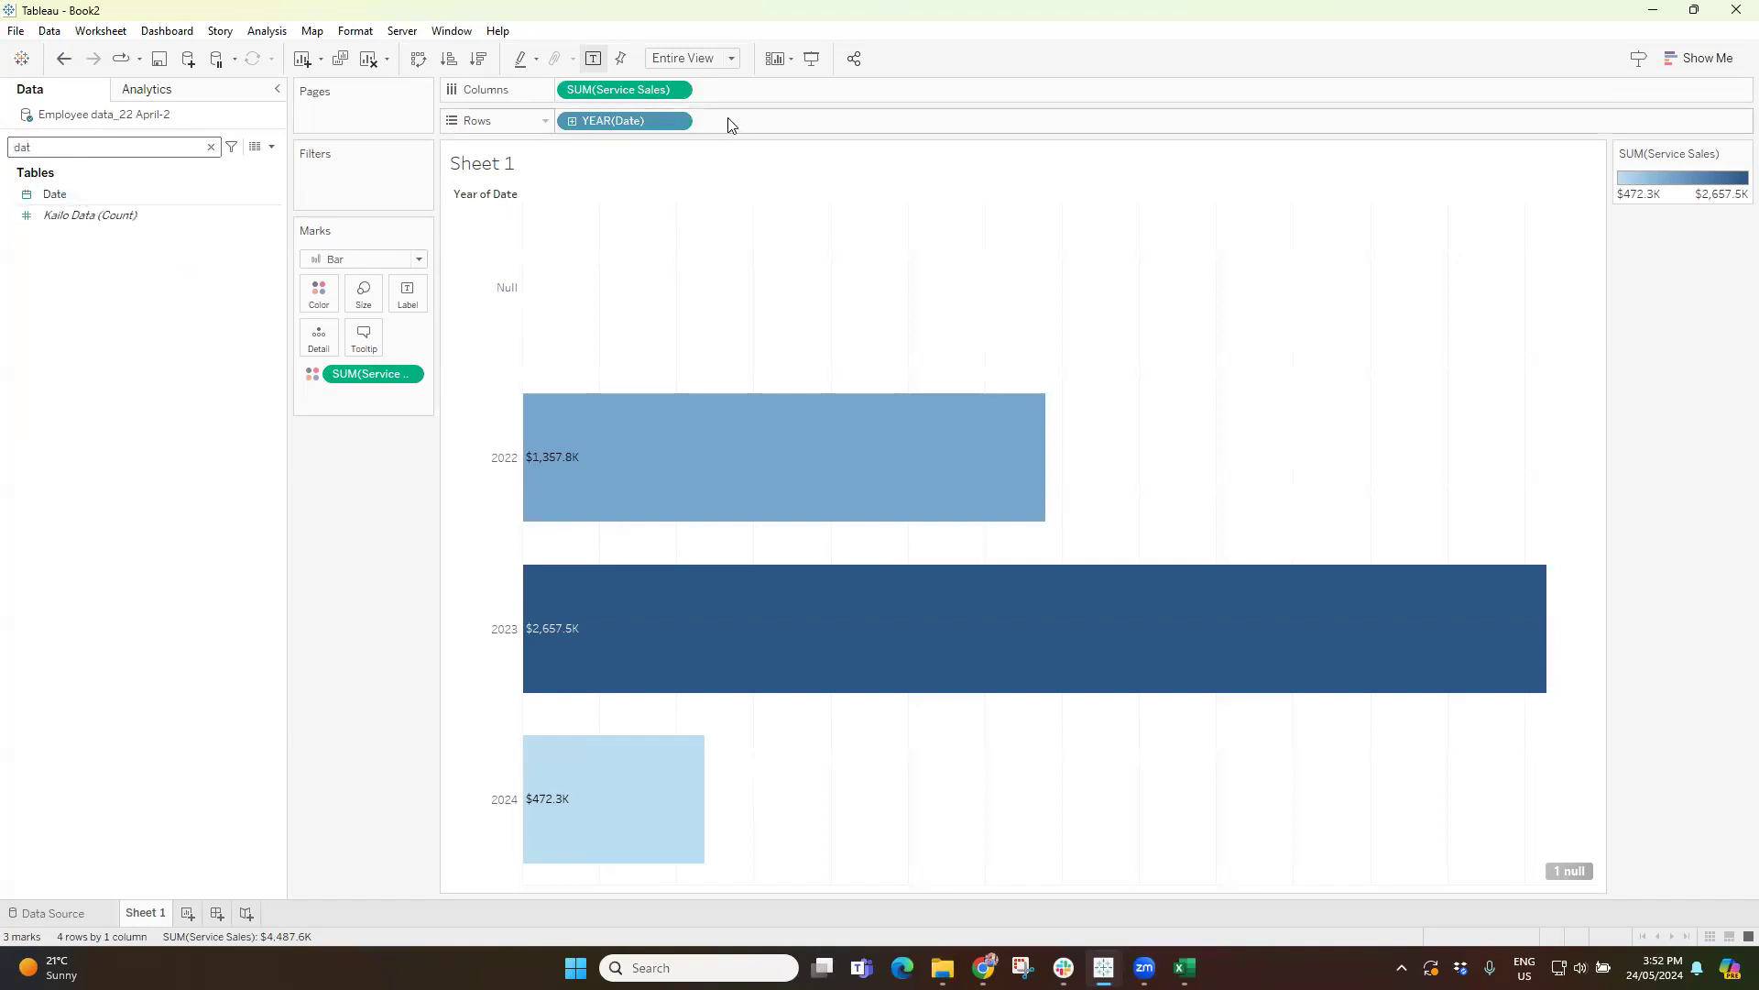
Try the discrete Month level without the year for Date in the rows, and undo it.
click(677, 121)
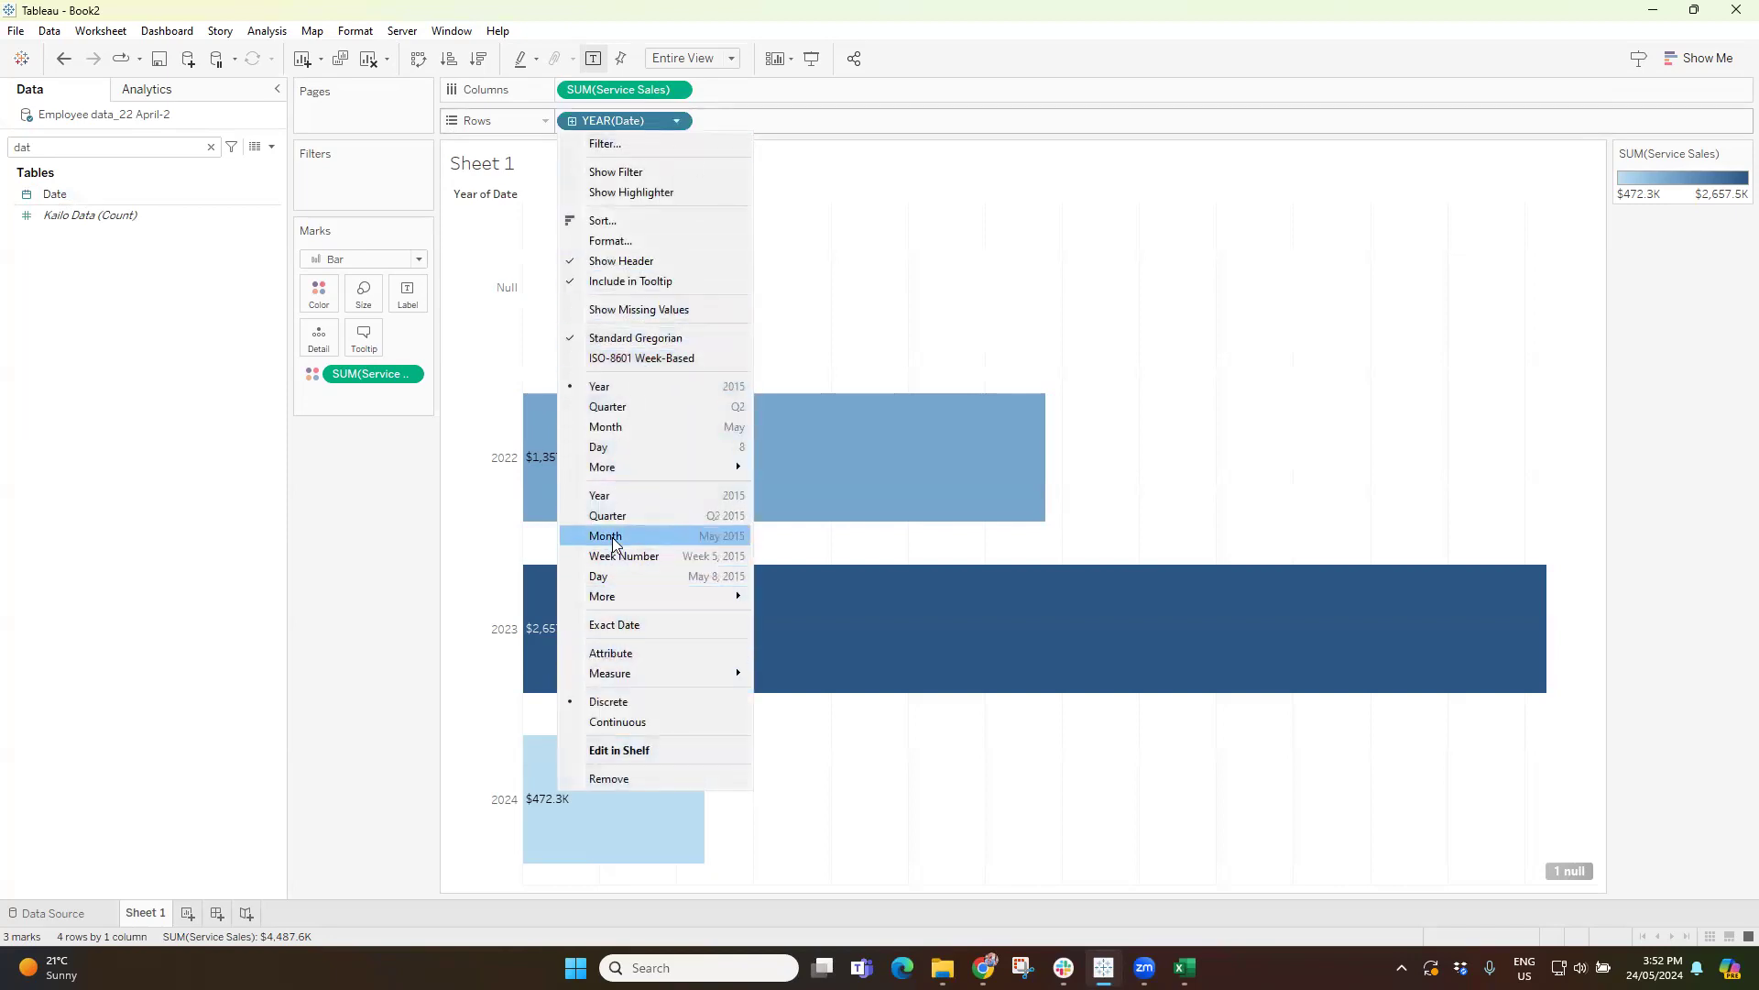
click(612, 429)
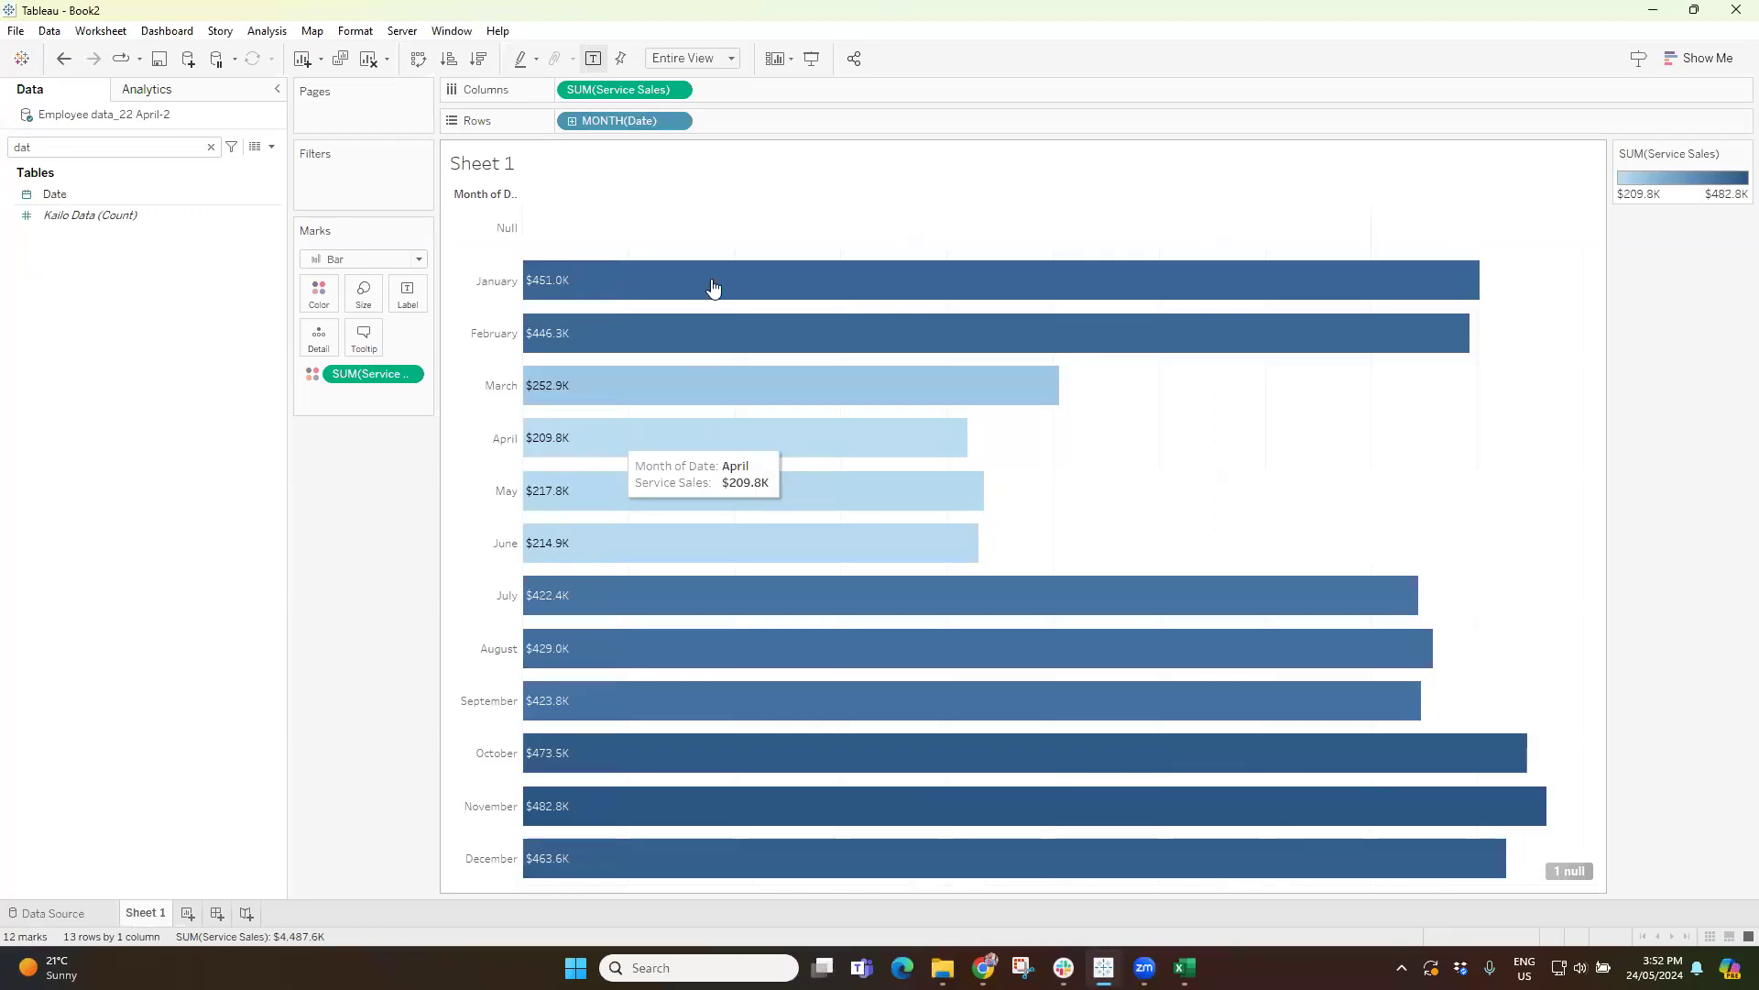
key(ctrl+z)
Change Date in the rows to the continuous Month level that includes the year, and choose a fit for the chart.
click(679, 121)
click(680, 121)
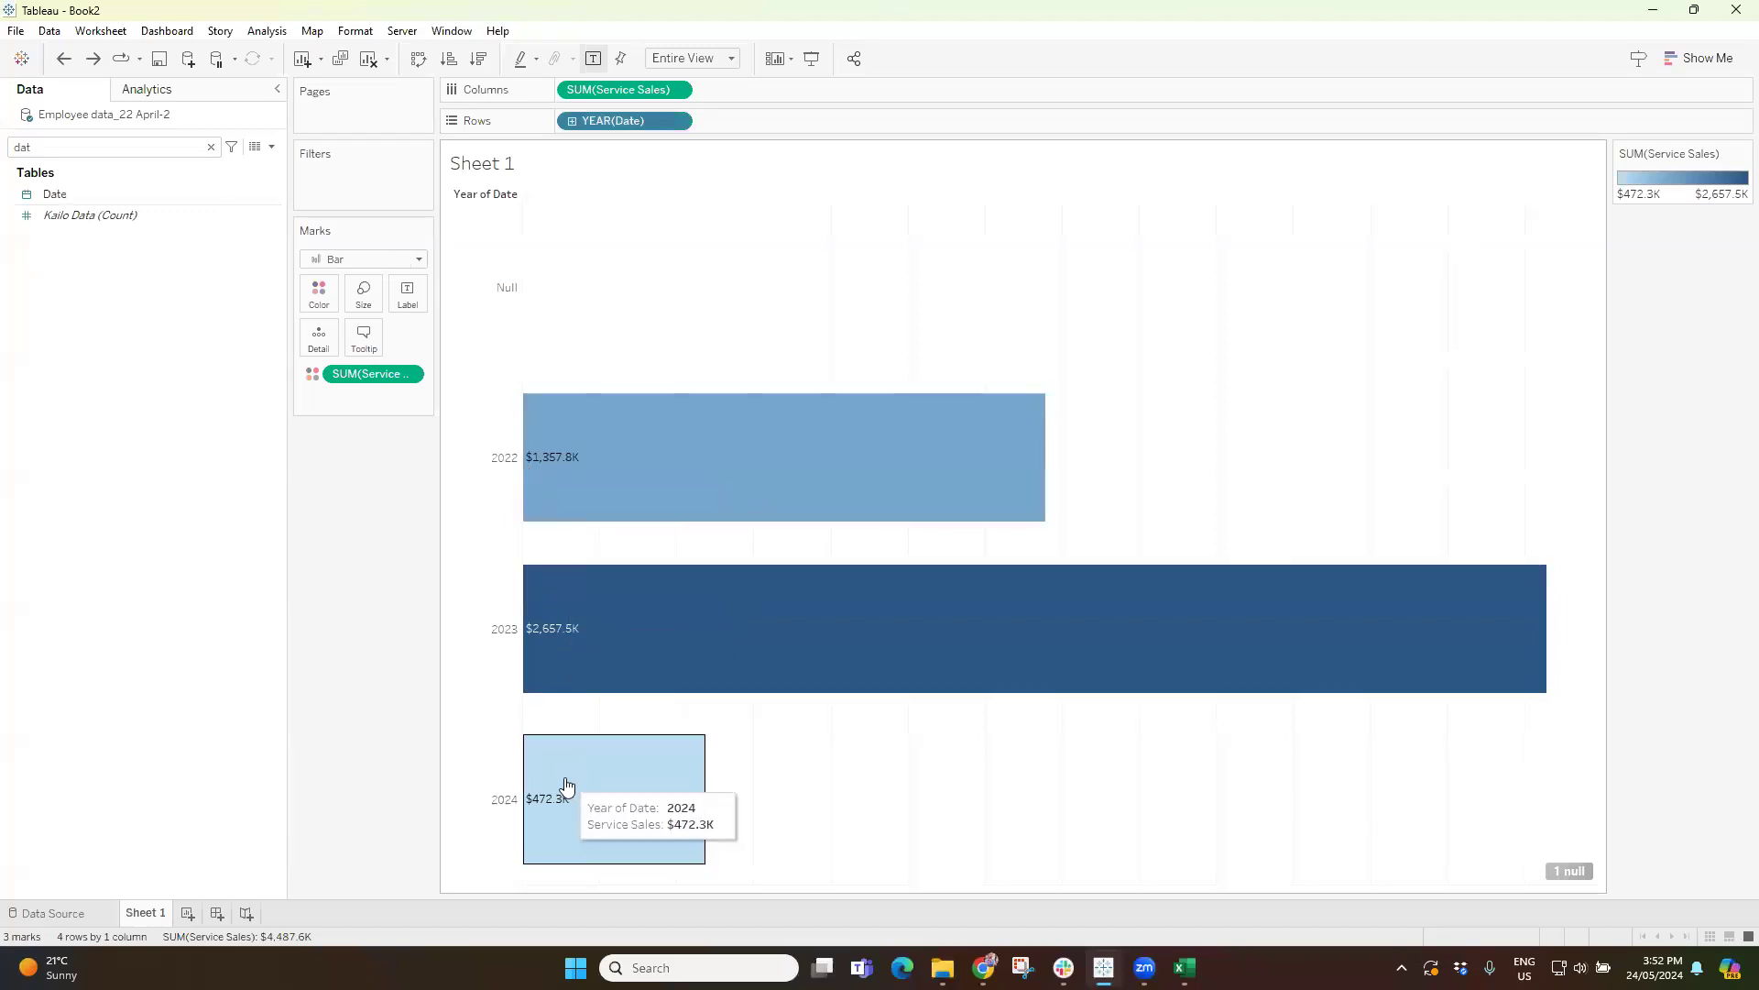
click(680, 121)
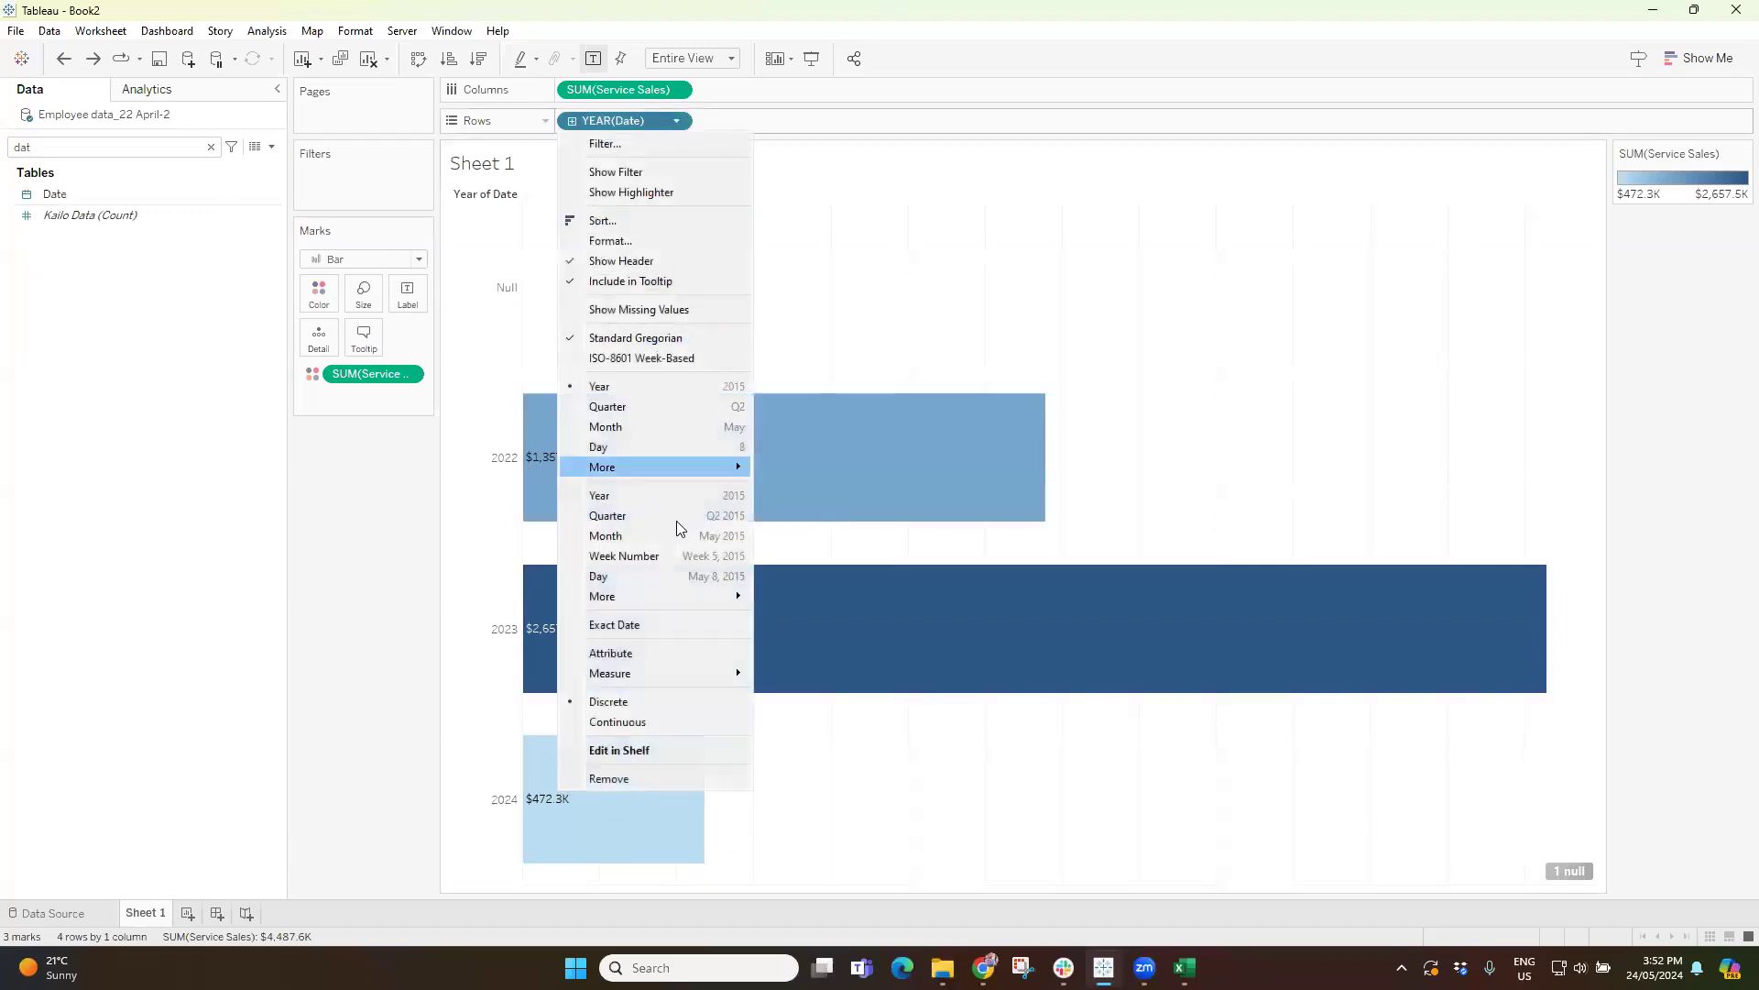
click(636, 536)
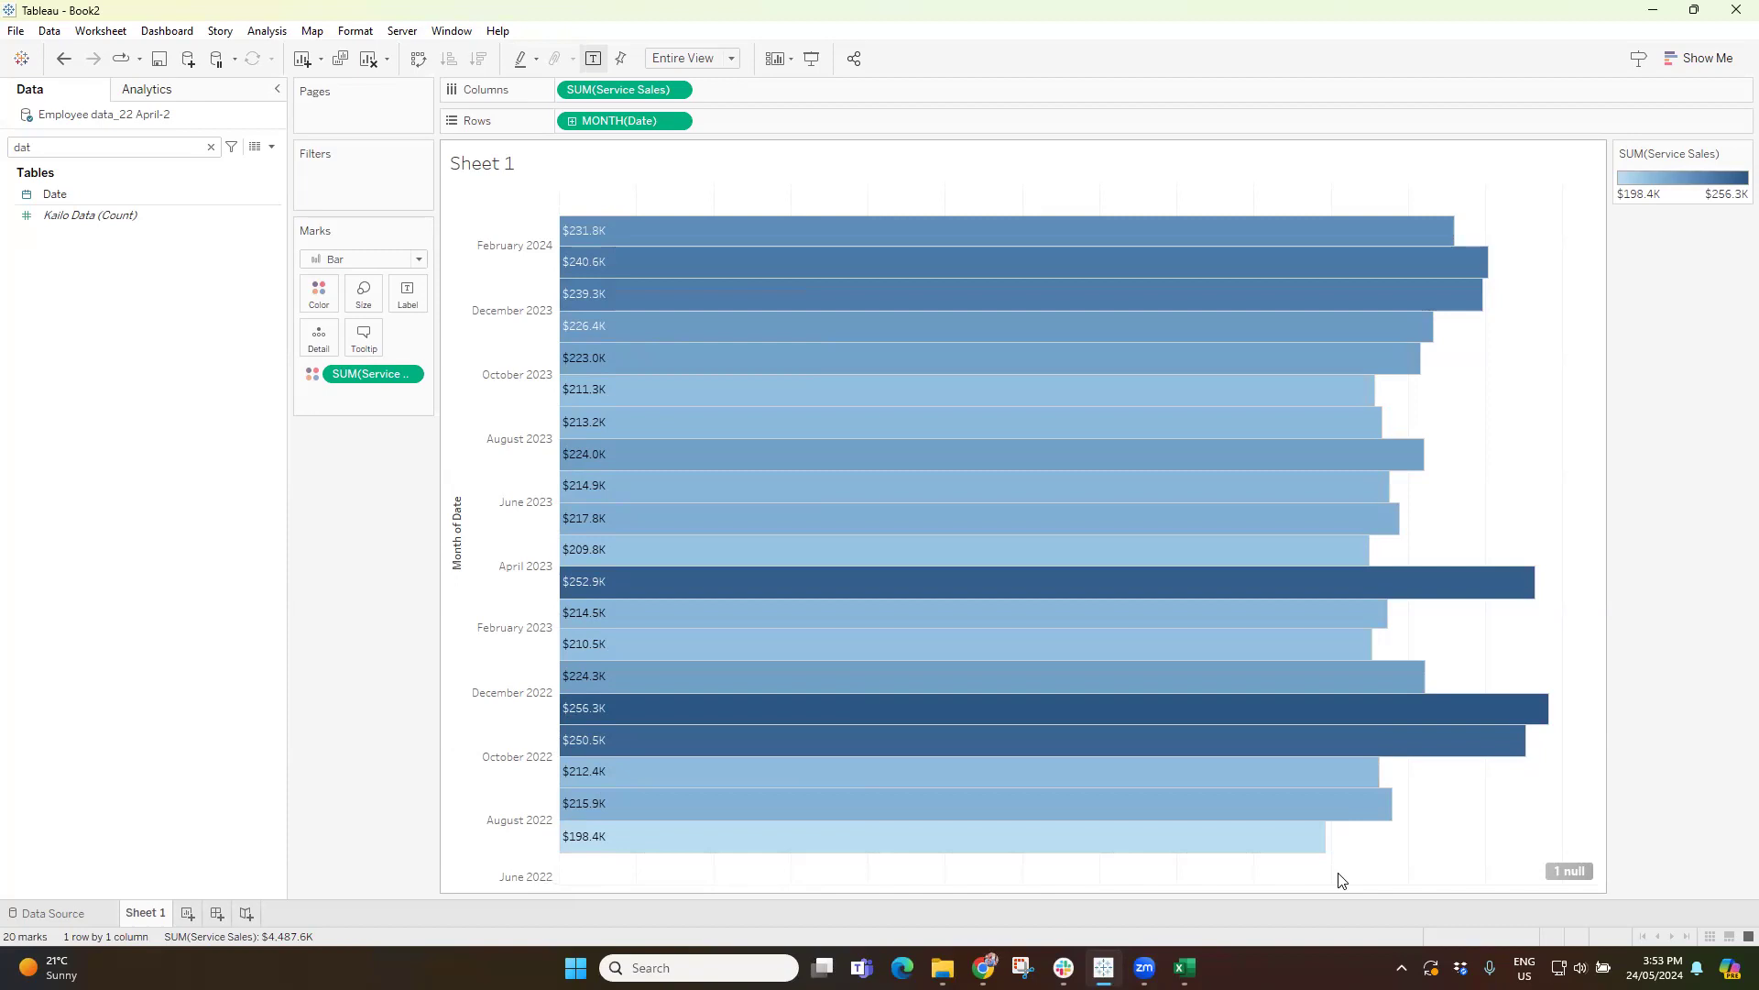
click(677, 58)
click(693, 79)
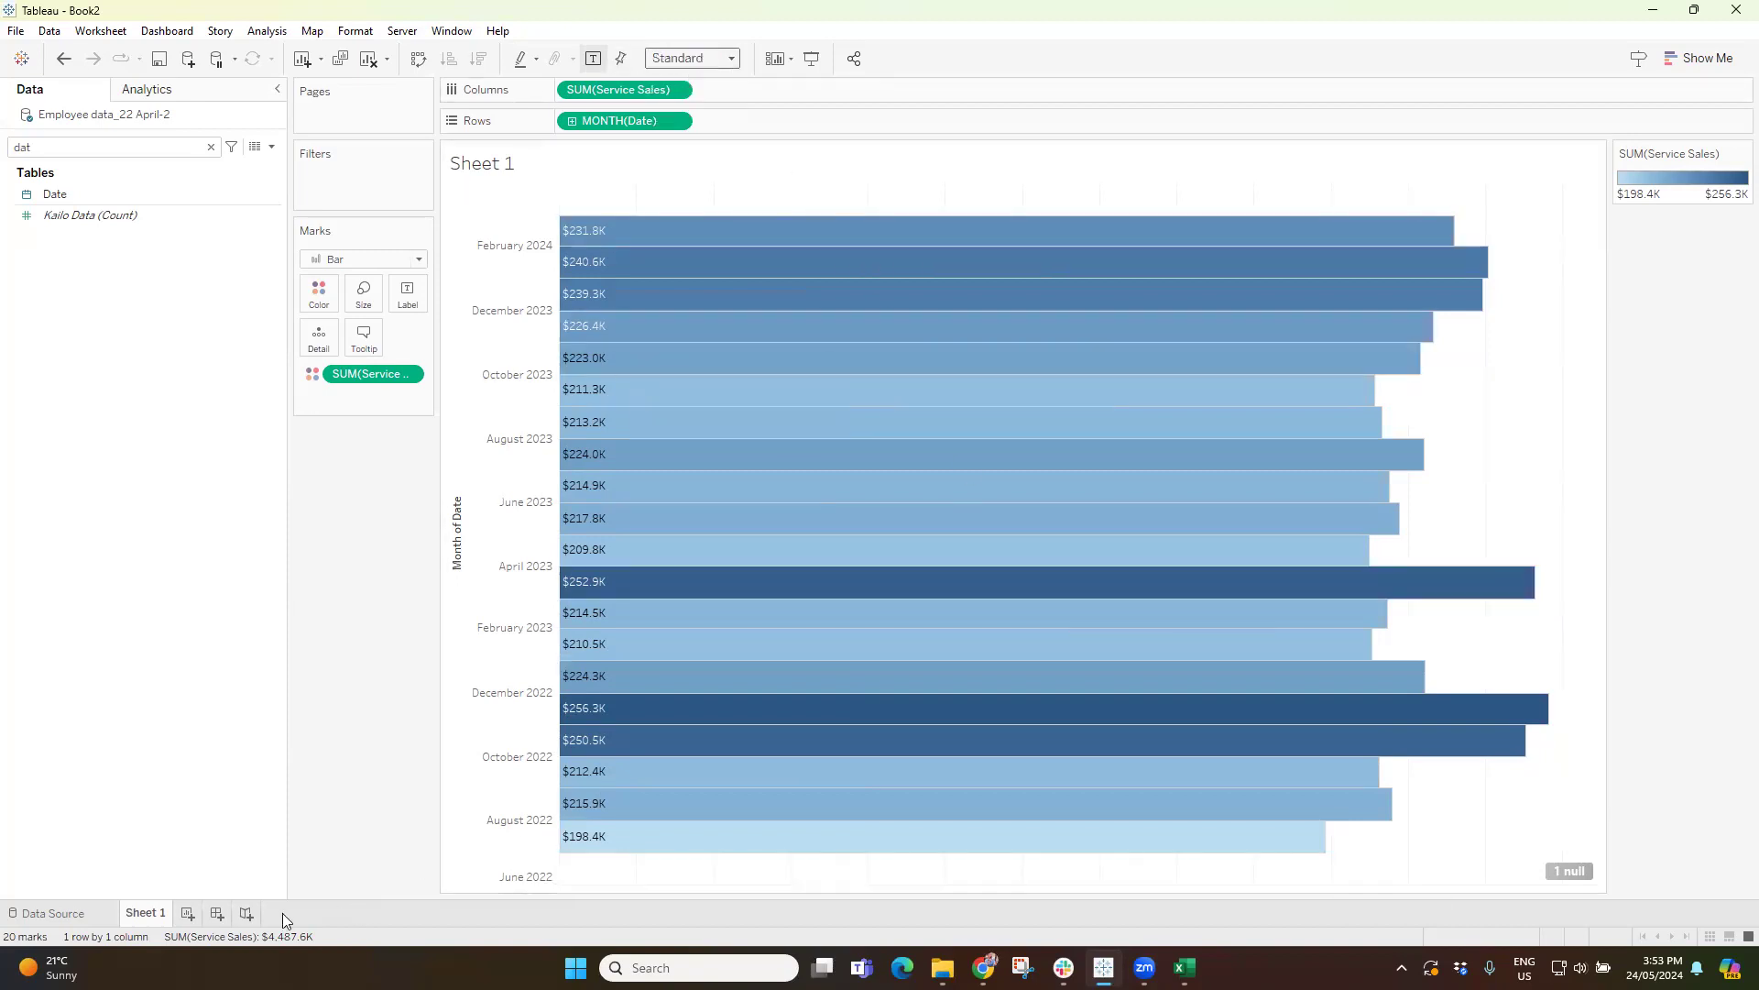
Create a new worksheet and add Date to its columns at the year level.
click(188, 914)
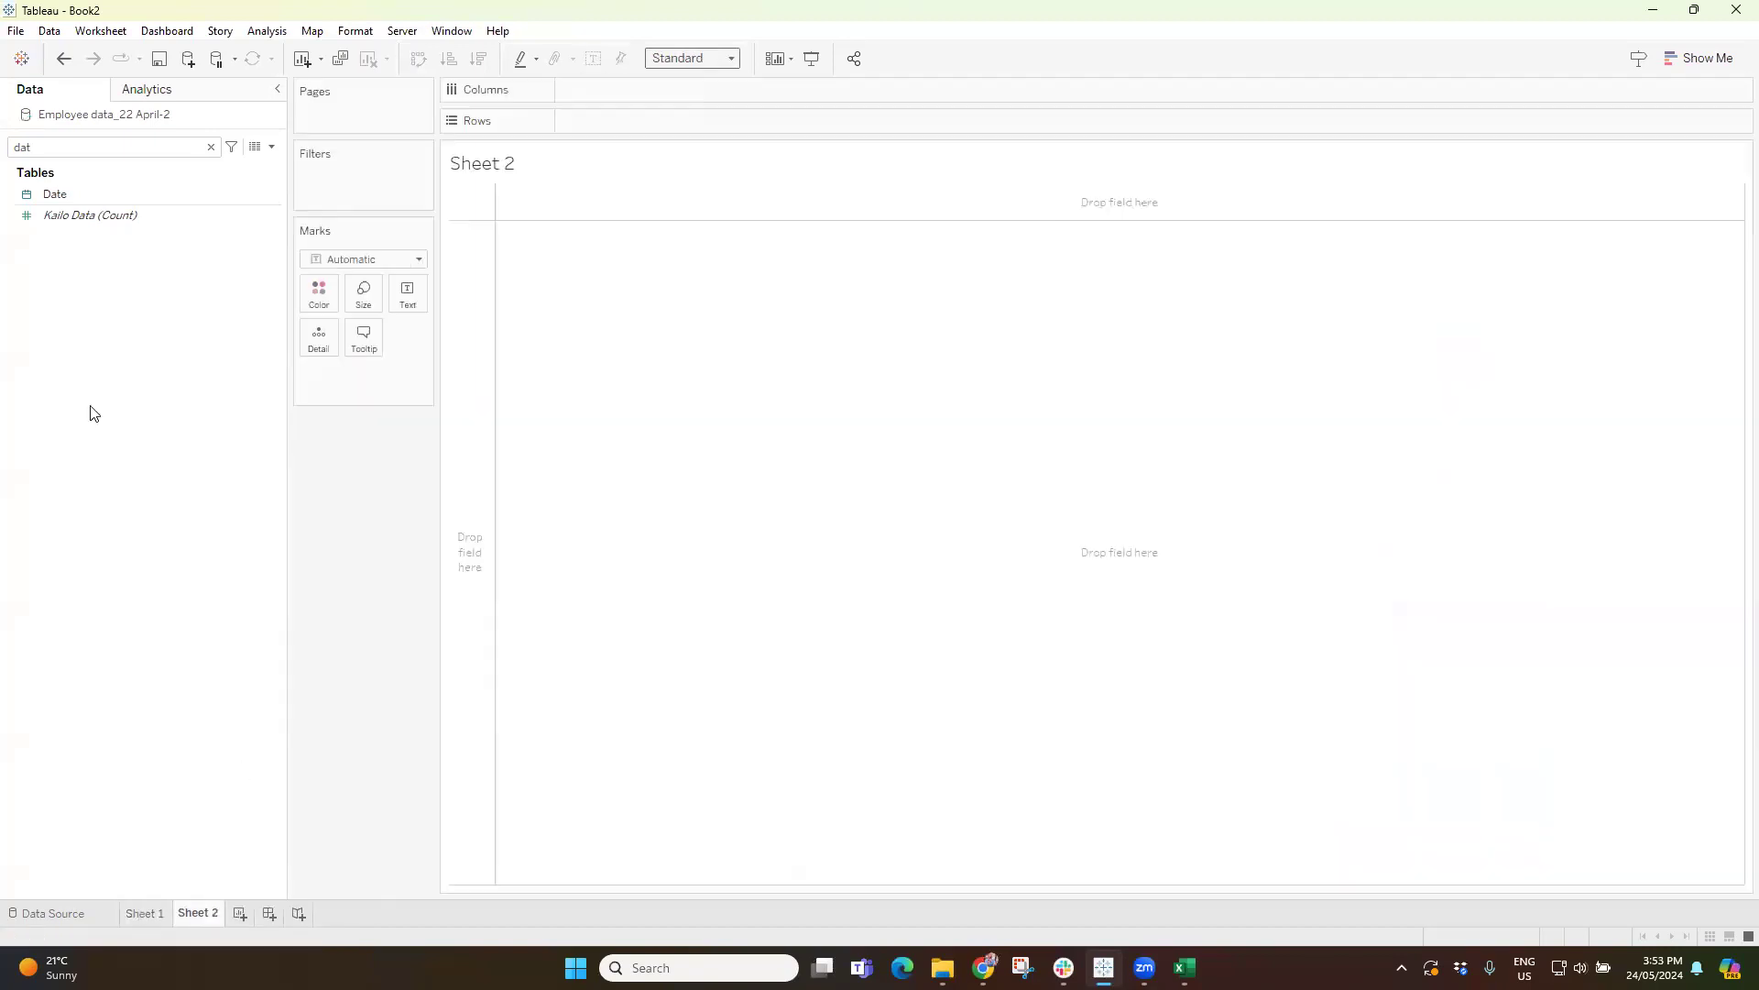
double_click(54, 194)
Replace the field search text with "sal" and add Service Sales to the view.
key(BackSpace)
key(BackSpace)
key(BackSpace)
text(sal)
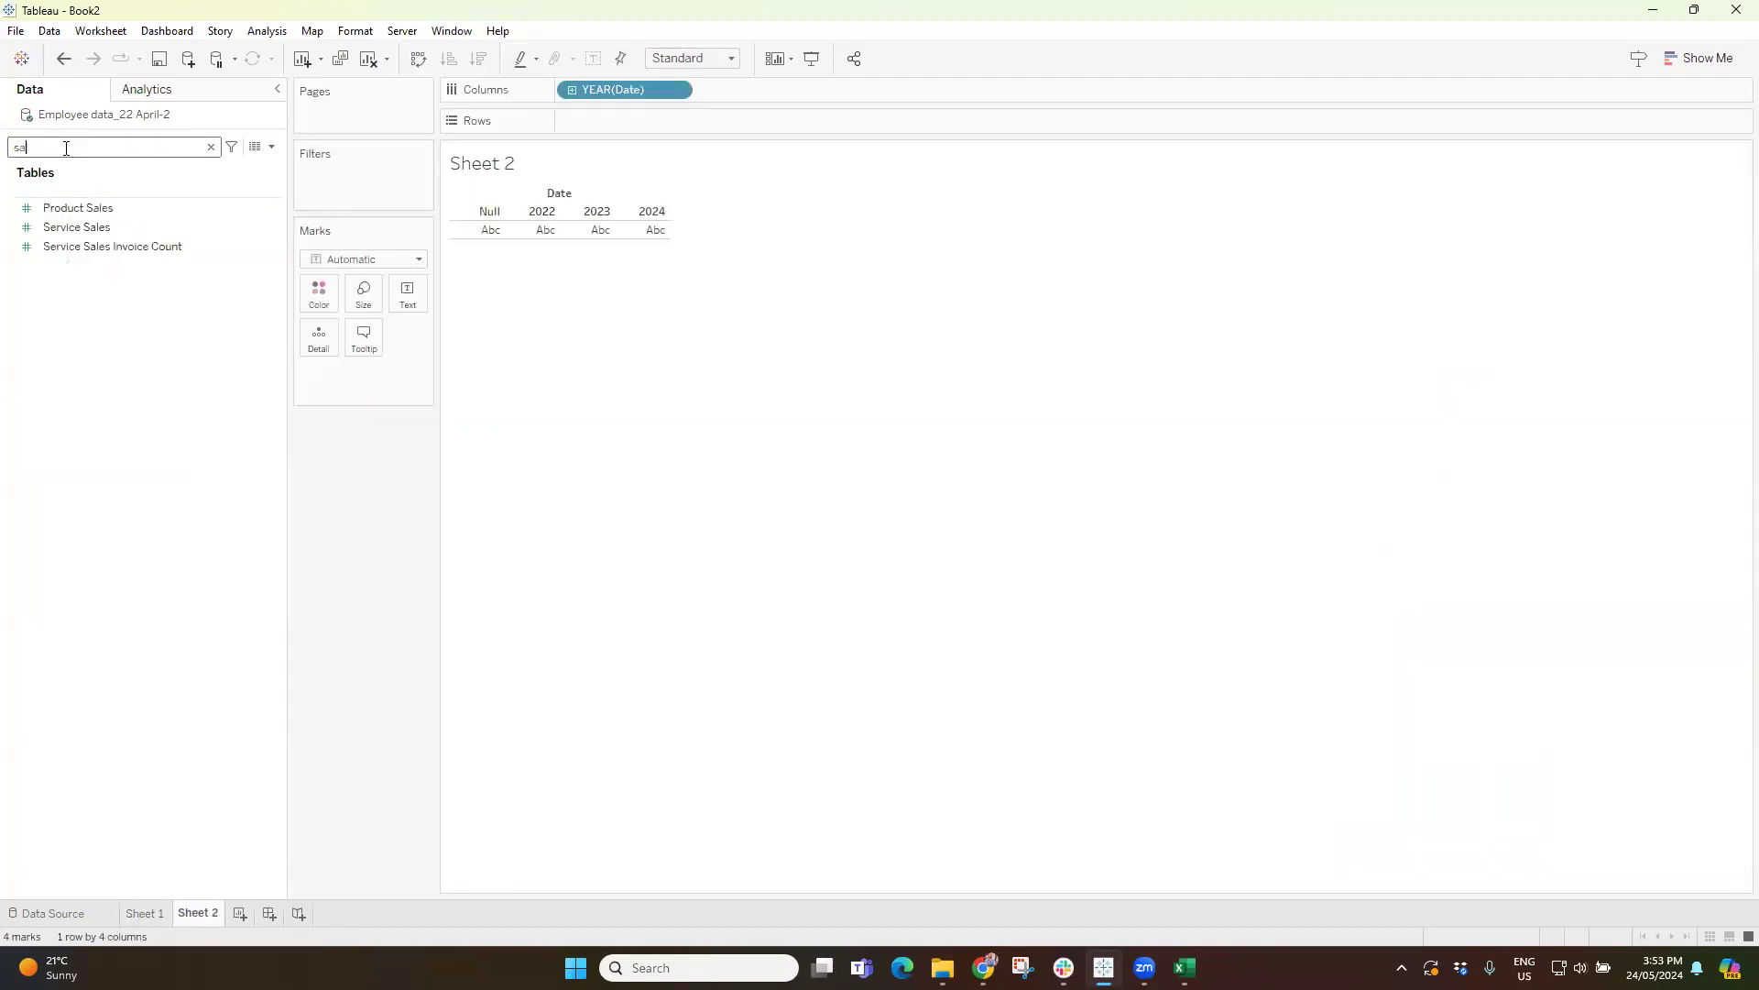
double_click(78, 229)
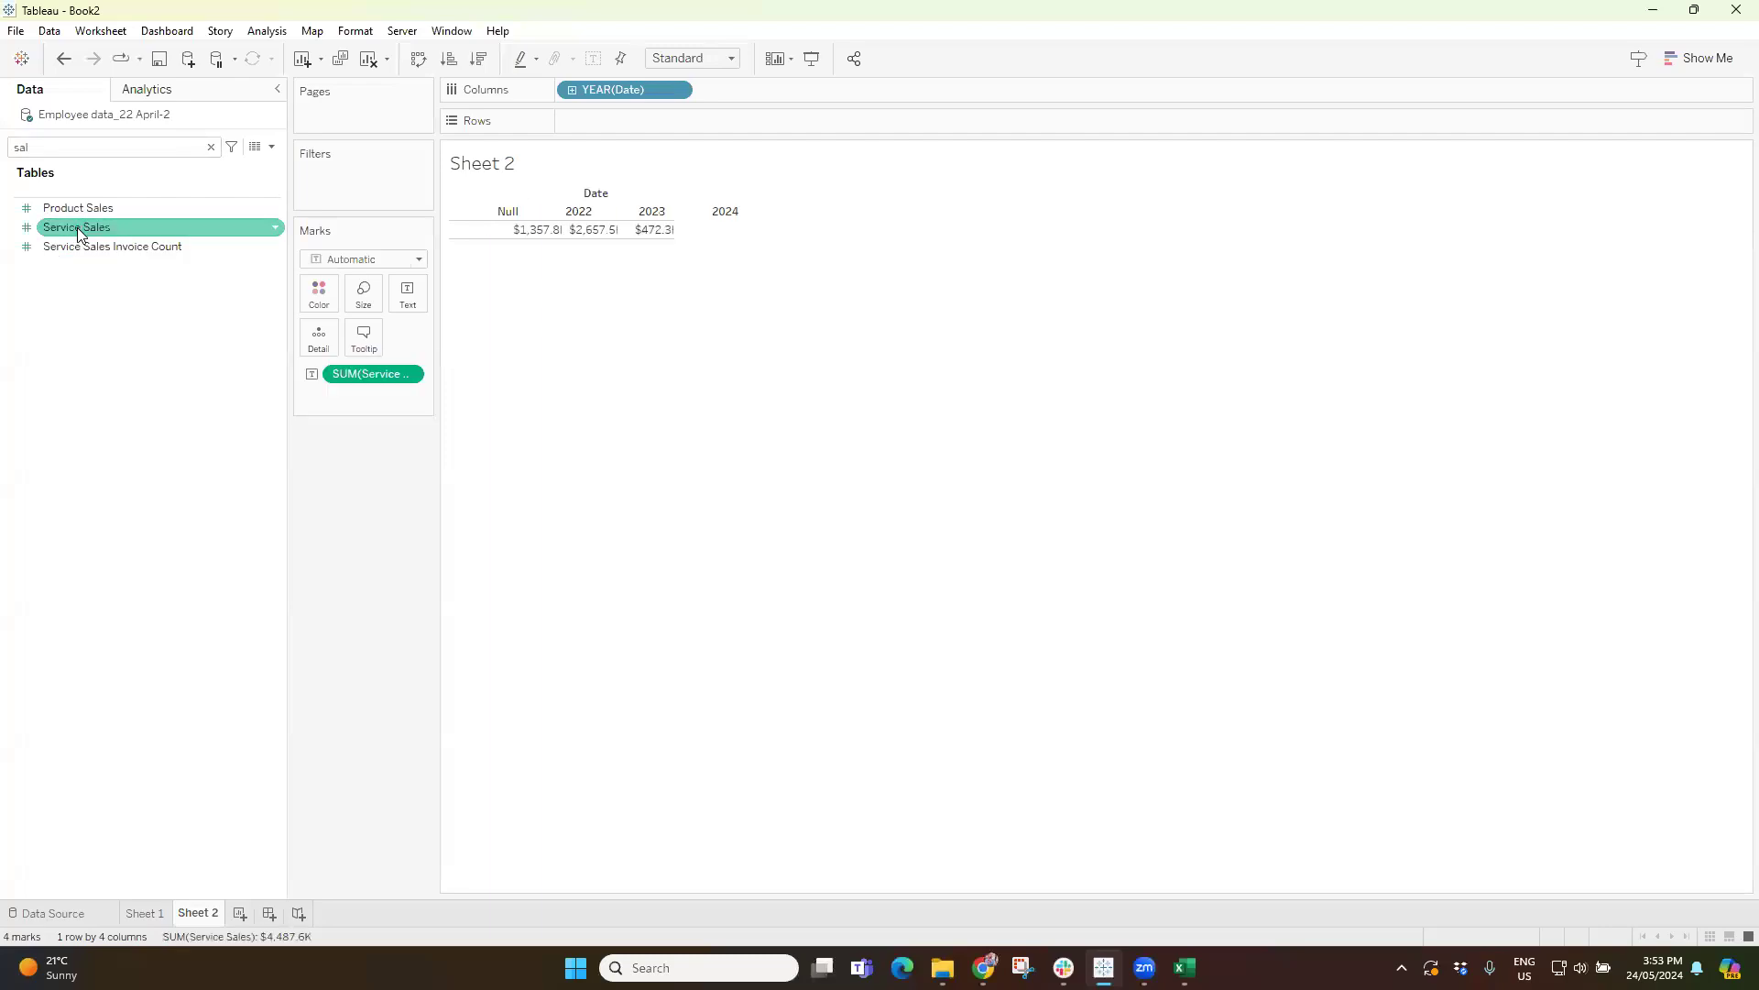
Convert the yearly service sales view to horizontal bars and fit it to Entire View.
click(1711, 56)
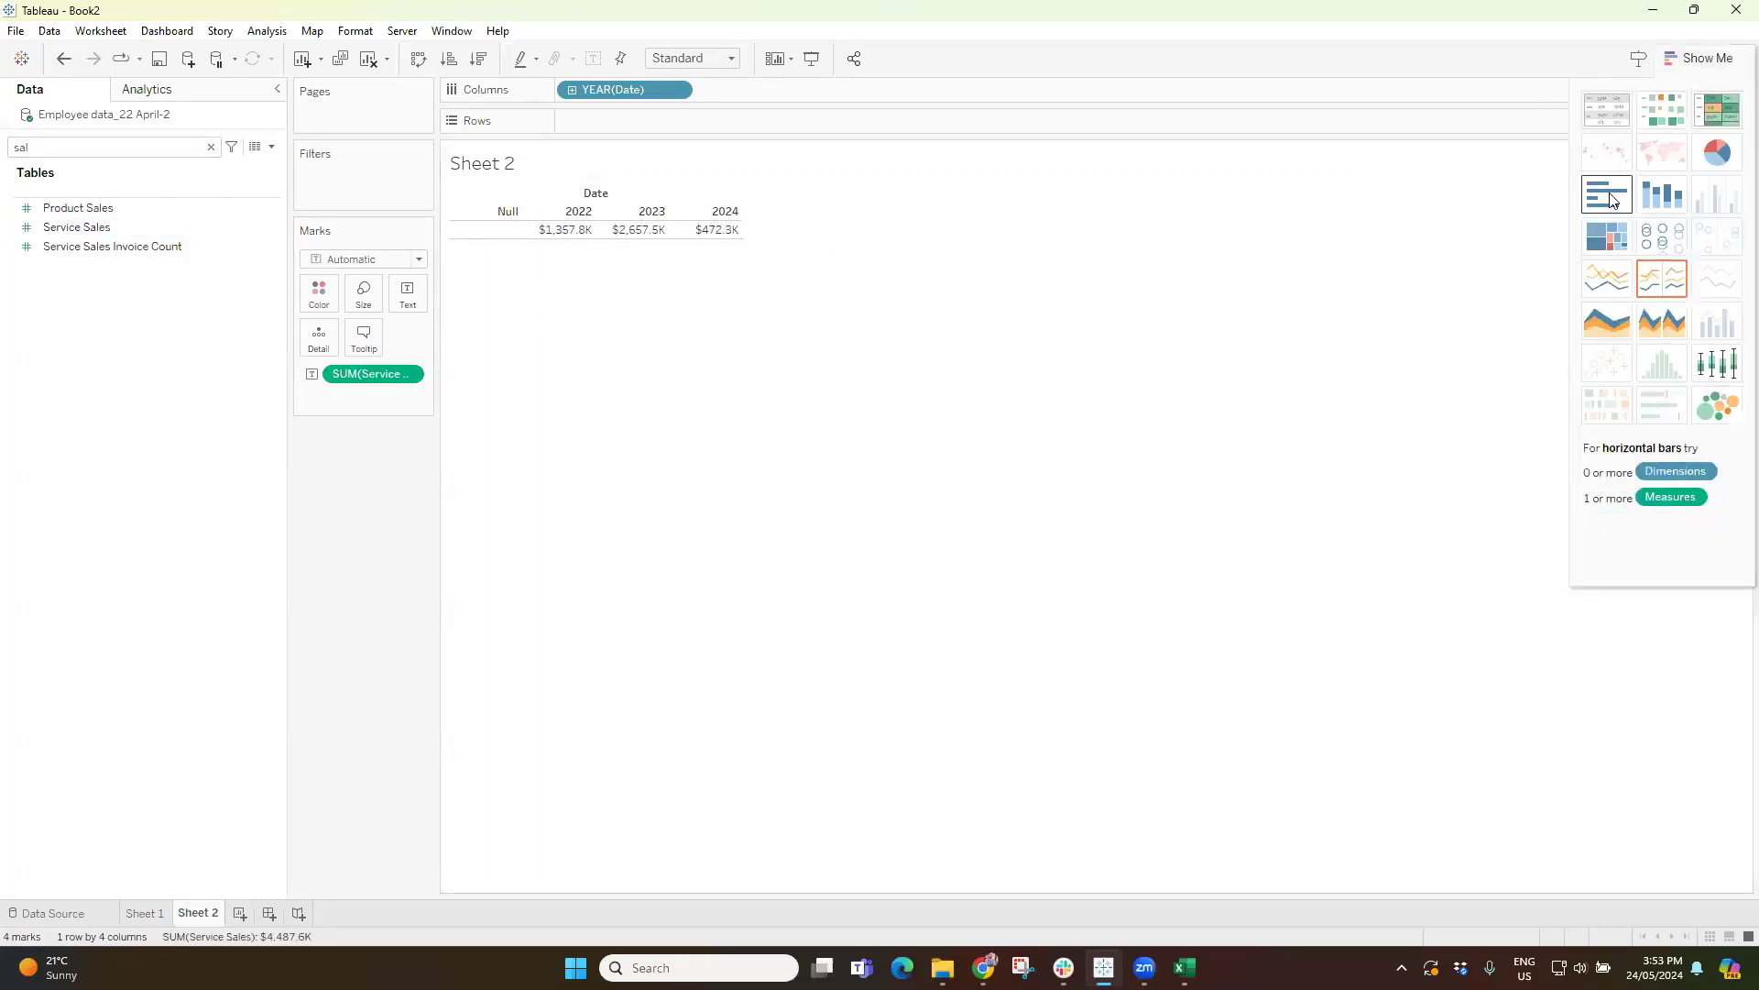
click(1612, 196)
click(1700, 58)
mouse_move(694, 241)
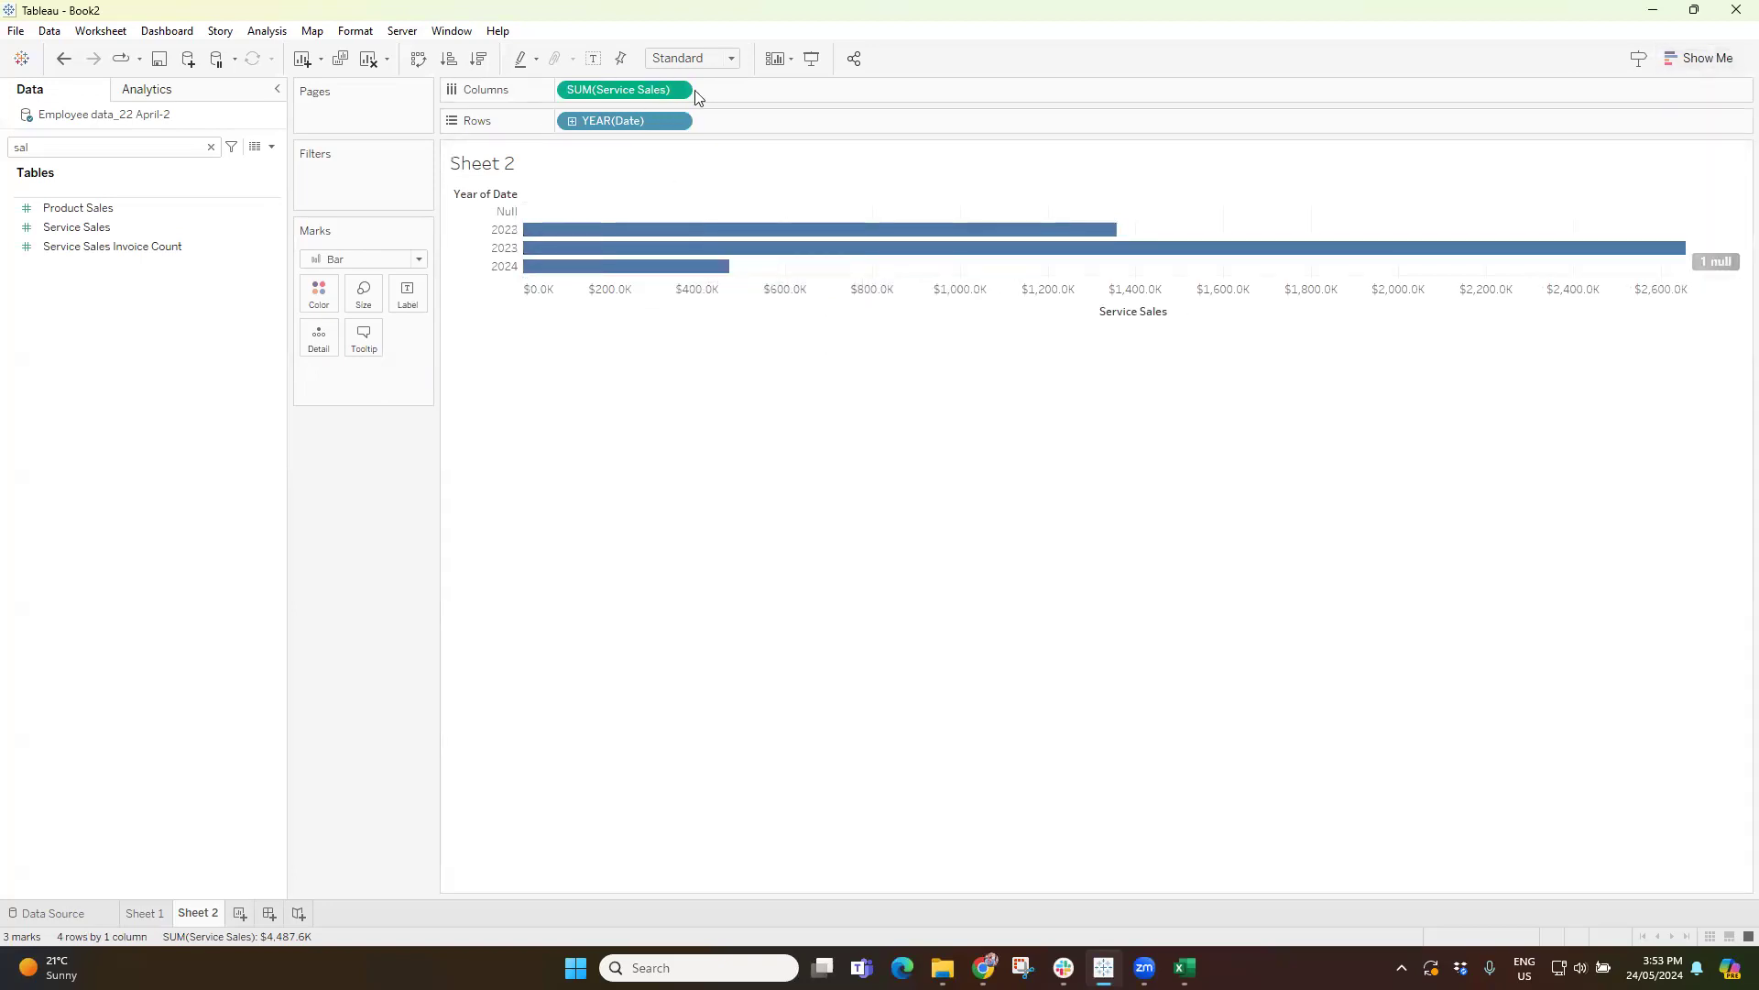
click(693, 58)
click(697, 125)
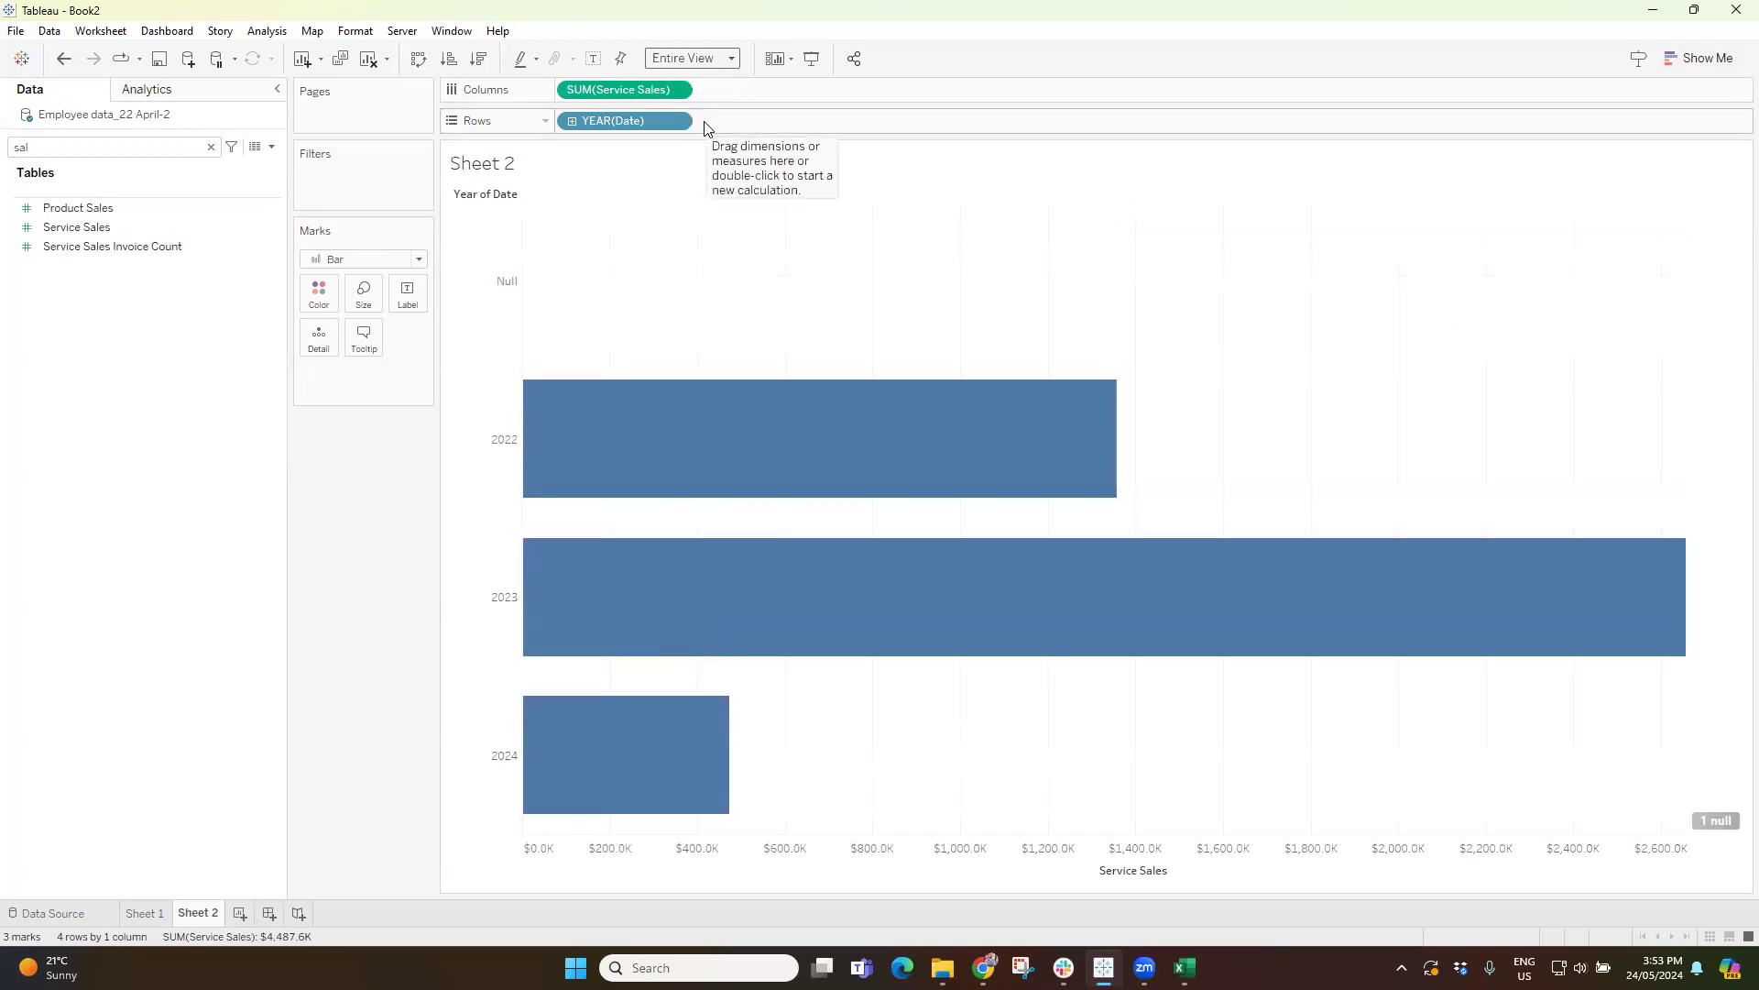
Create a new worksheet and add Product Sales to its rows.
click(239, 913)
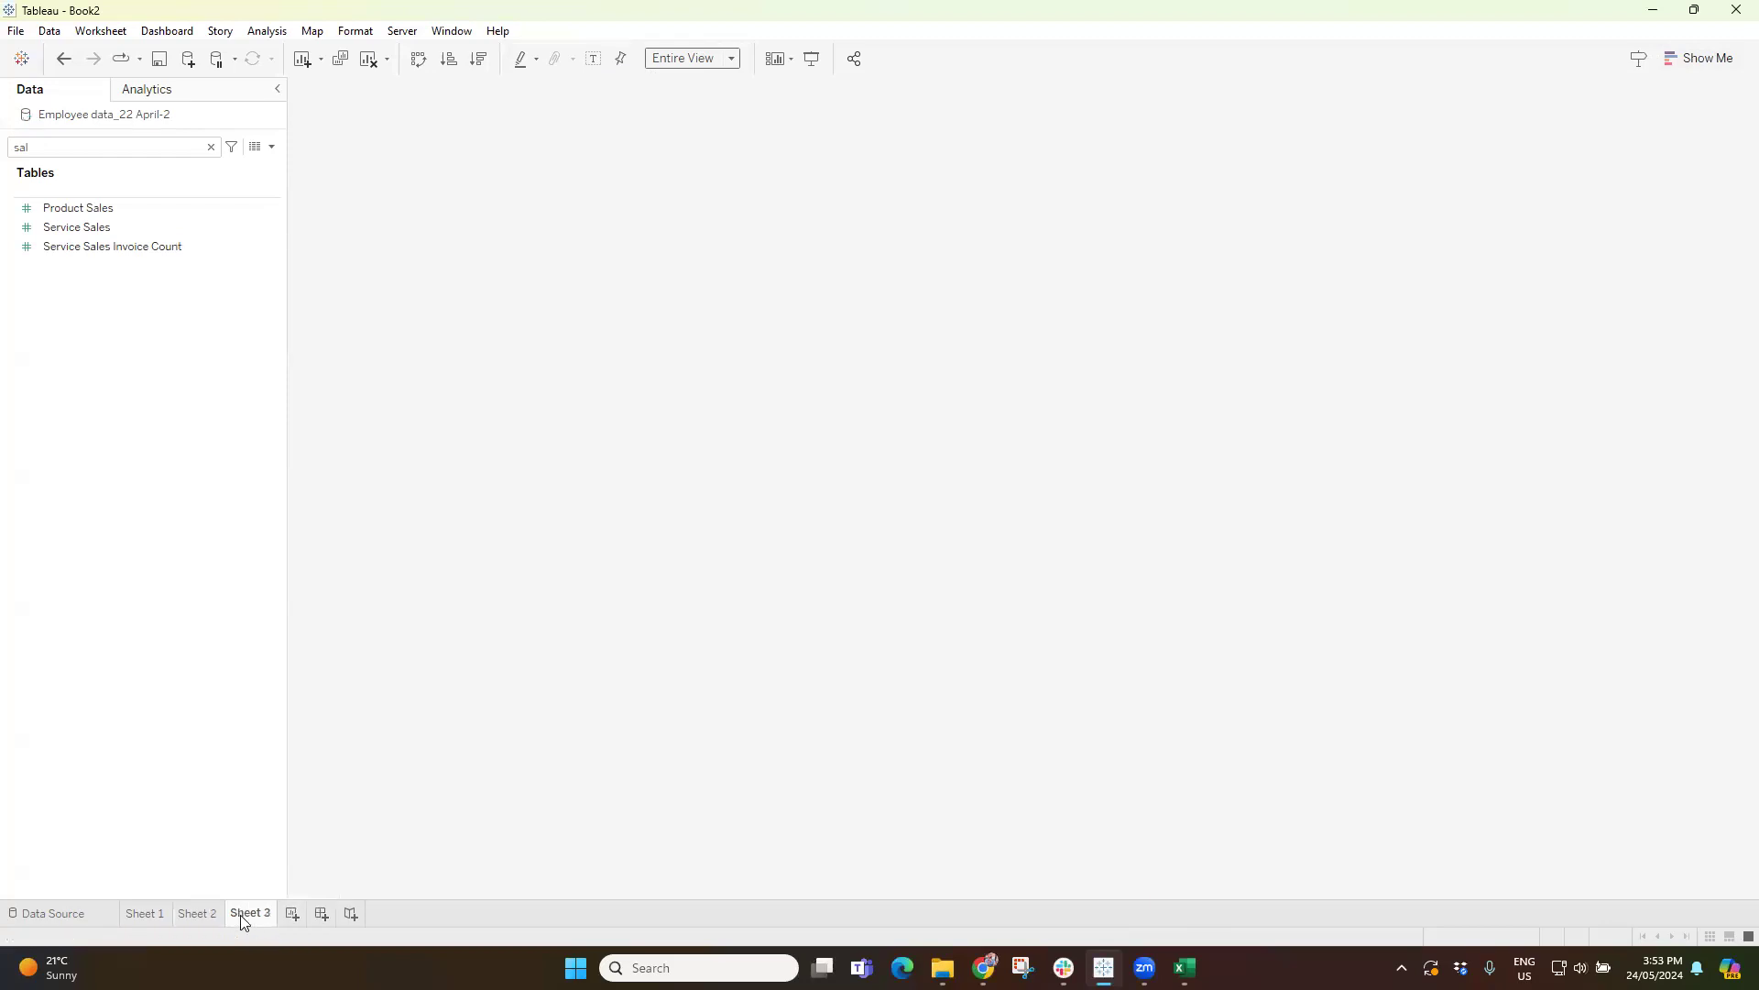
click(78, 215)
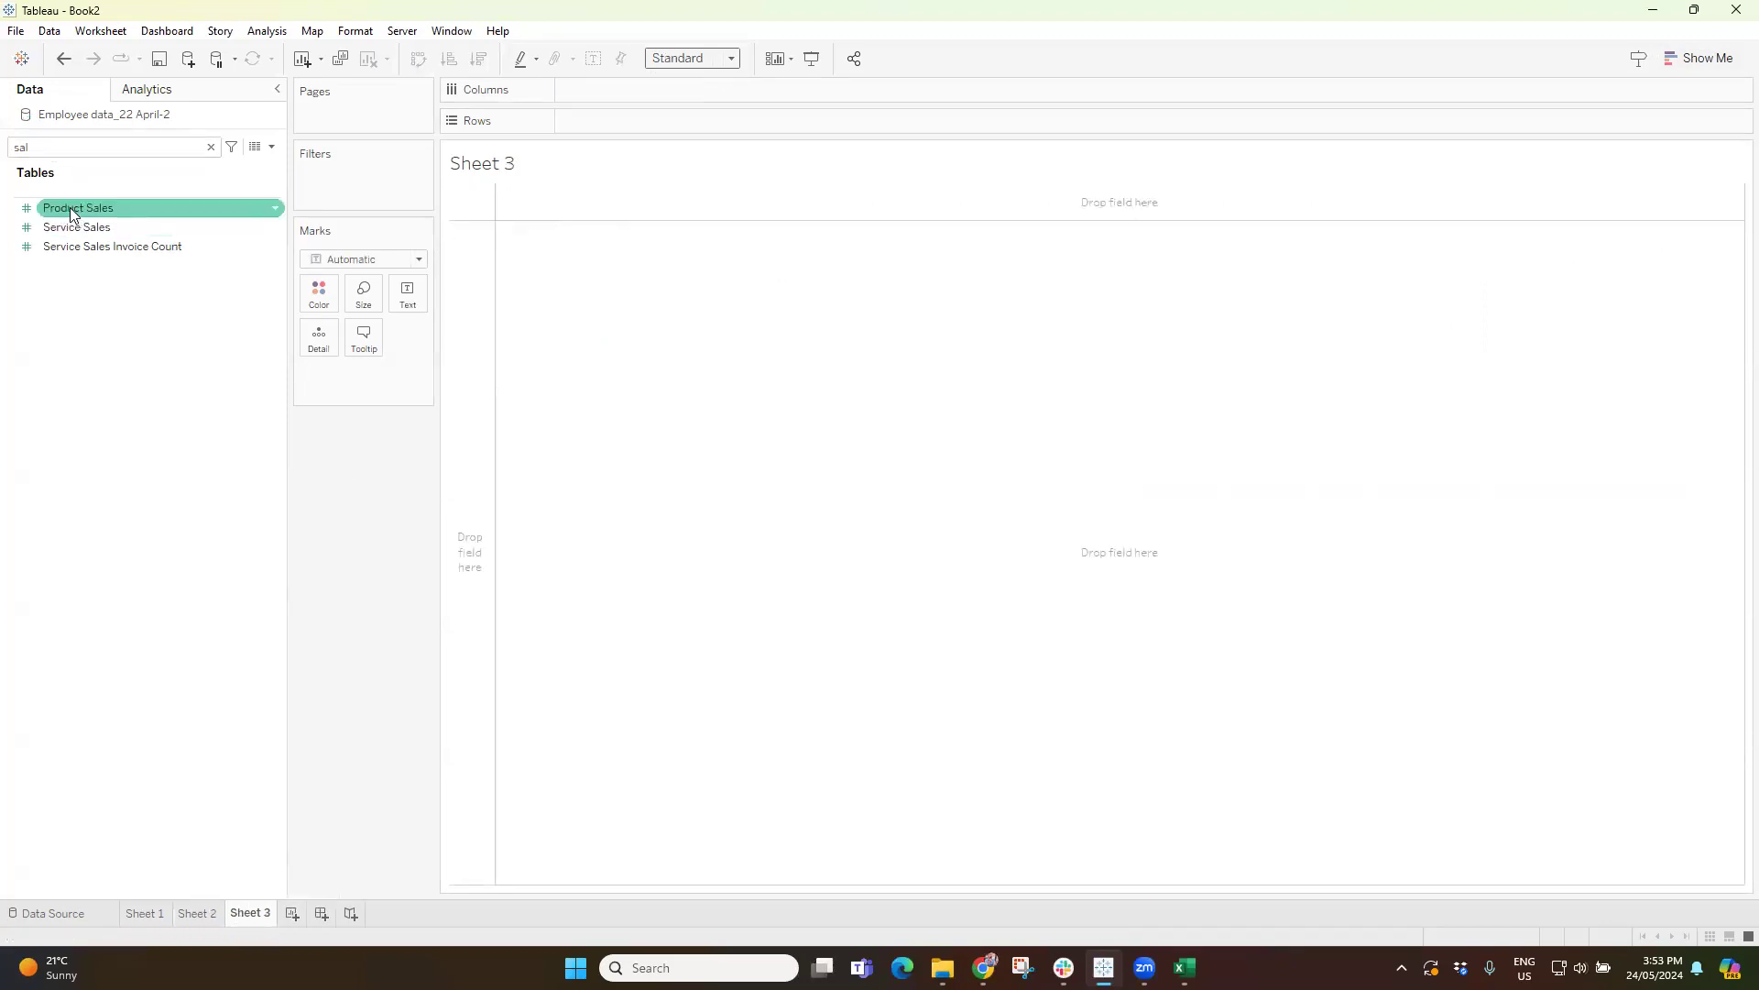
double_click(72, 213)
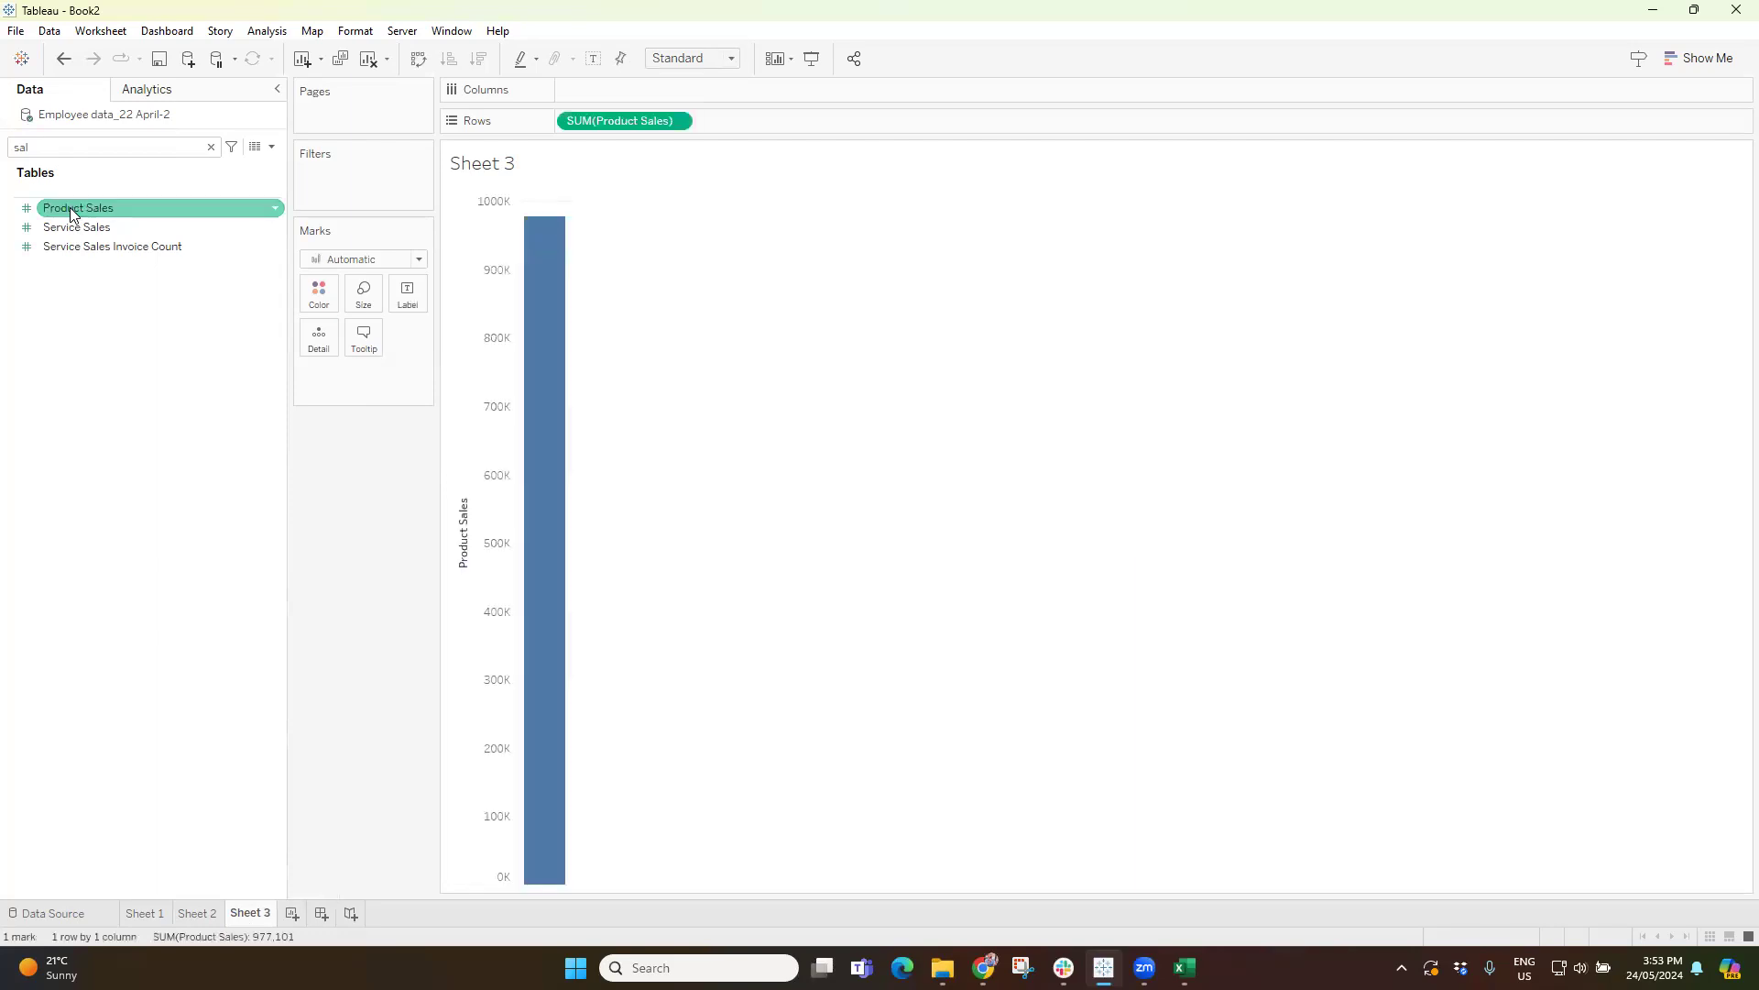
Replace the field search text with "job" and add Job to the columns.
click(68, 148)
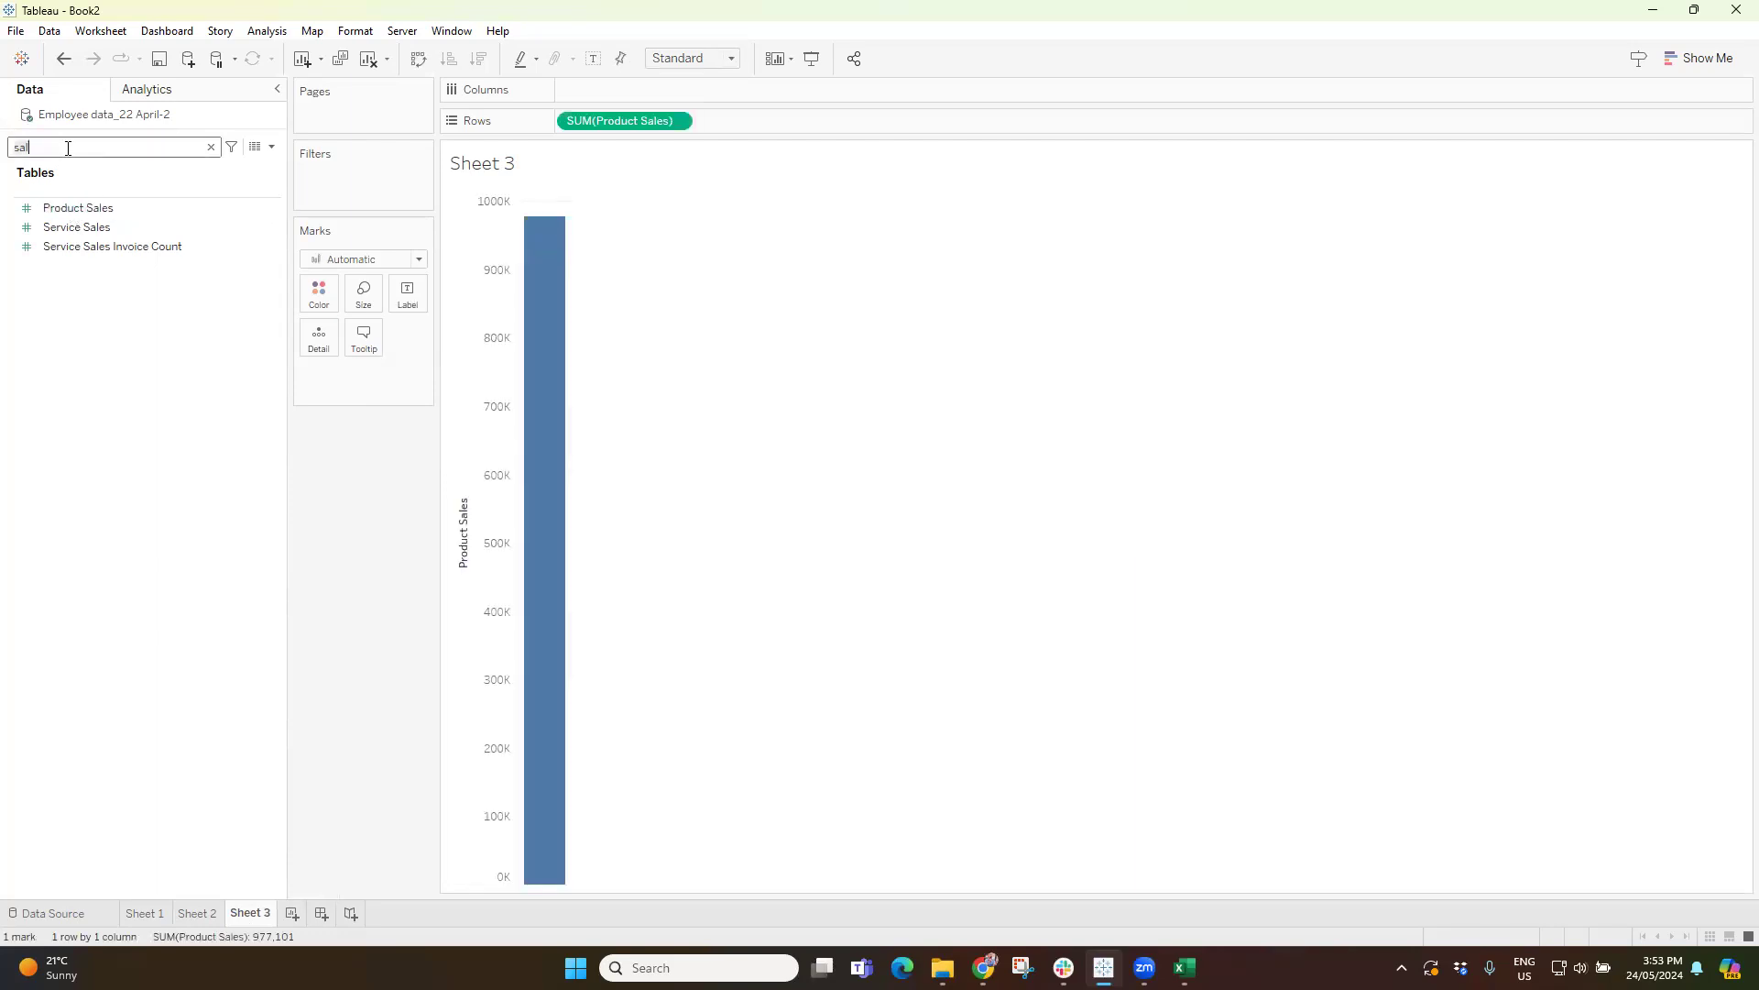
key(BackSpace)
key(BackSpace)
key(BackSpace)
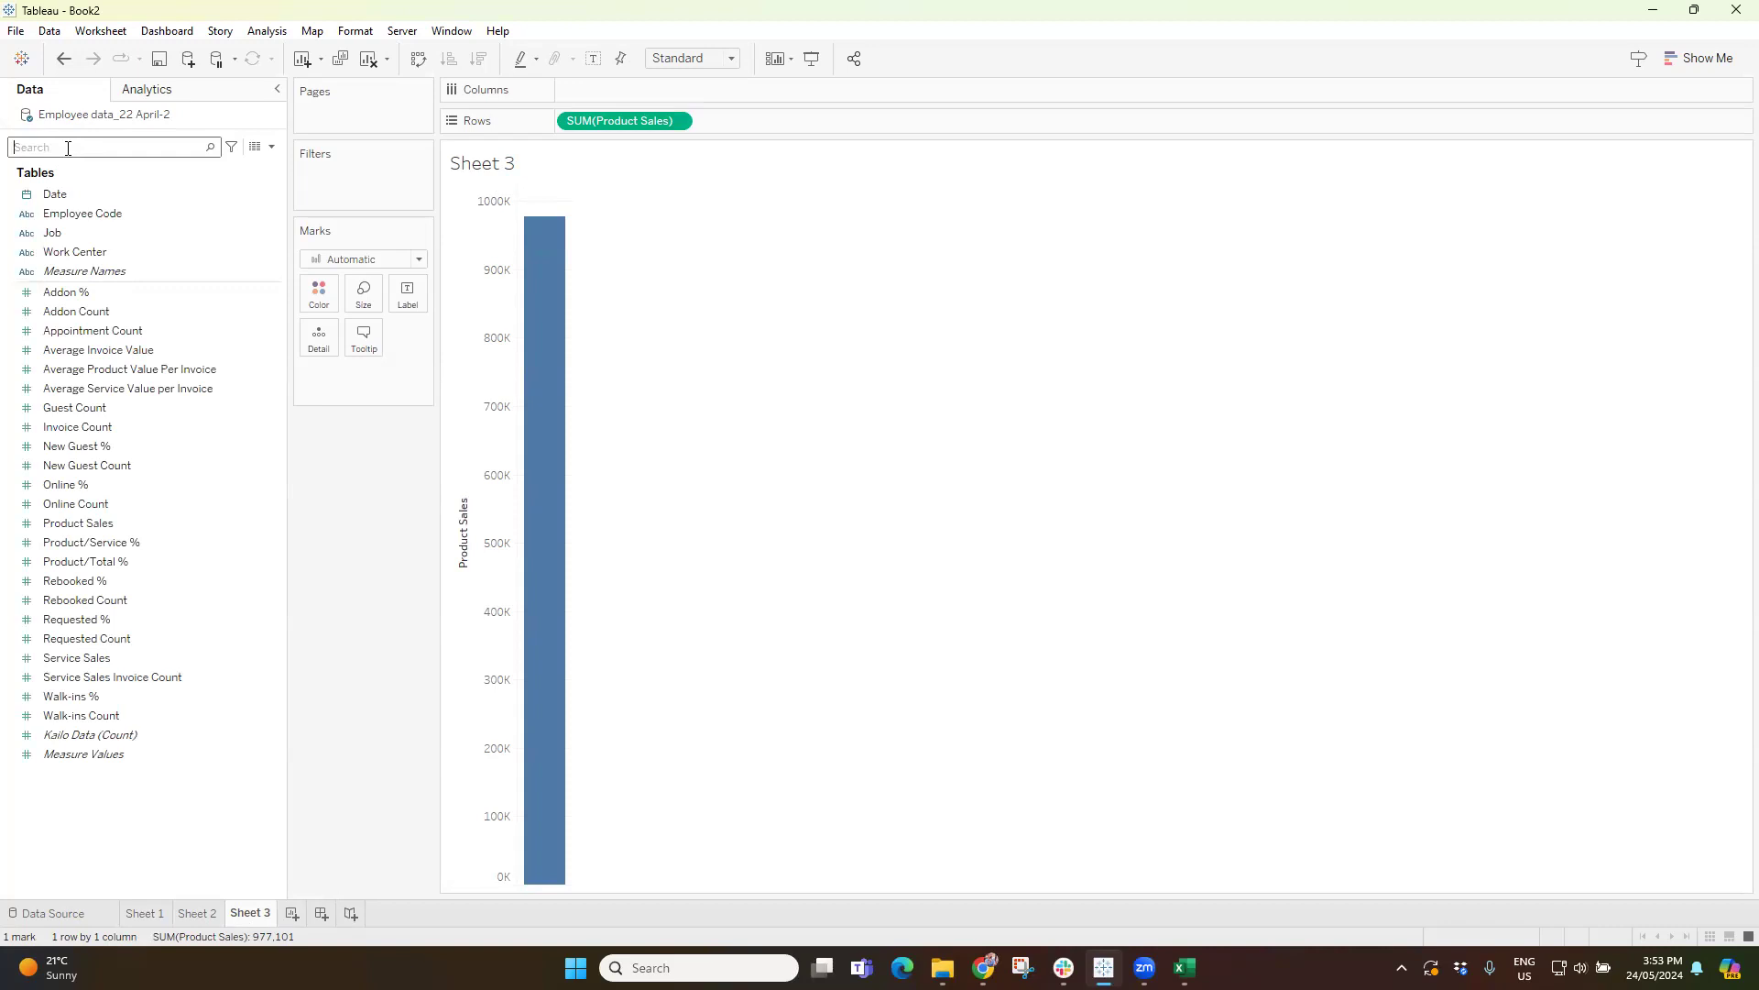
text(jon)
key(BackSpace)
text(b)
double_click(53, 194)
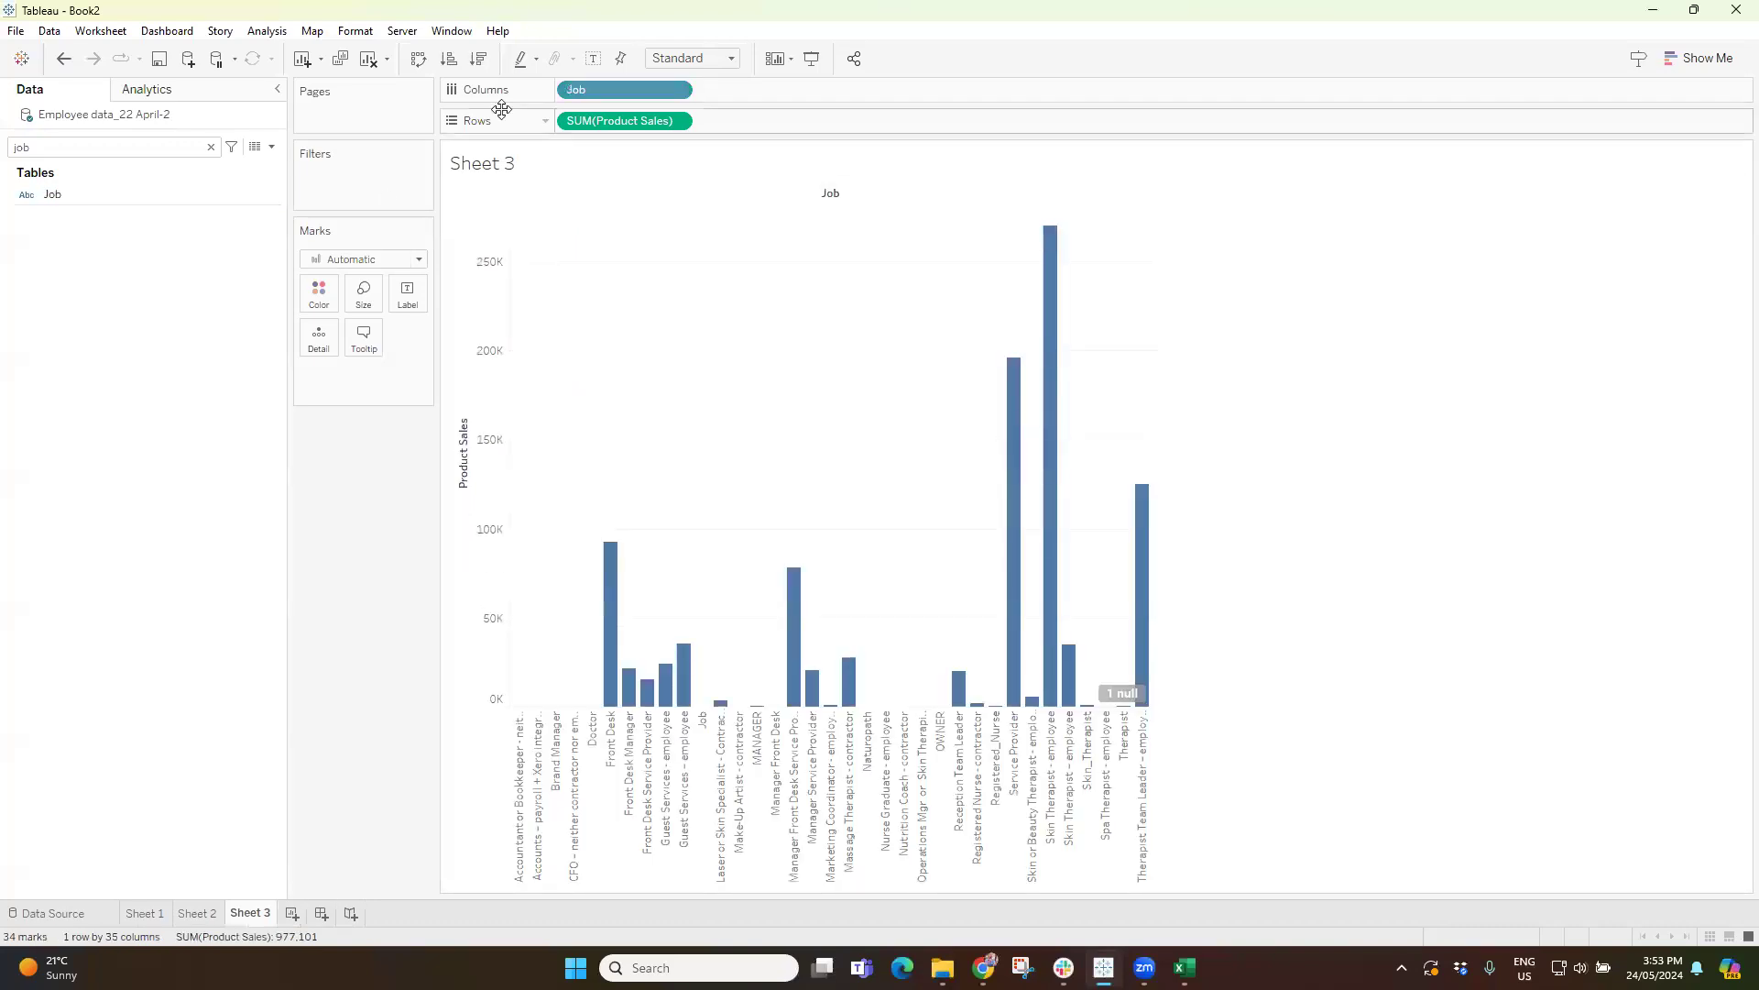
Swap rows and columns, sort the jobs by descending product sales, and color the bars by Job.
click(423, 64)
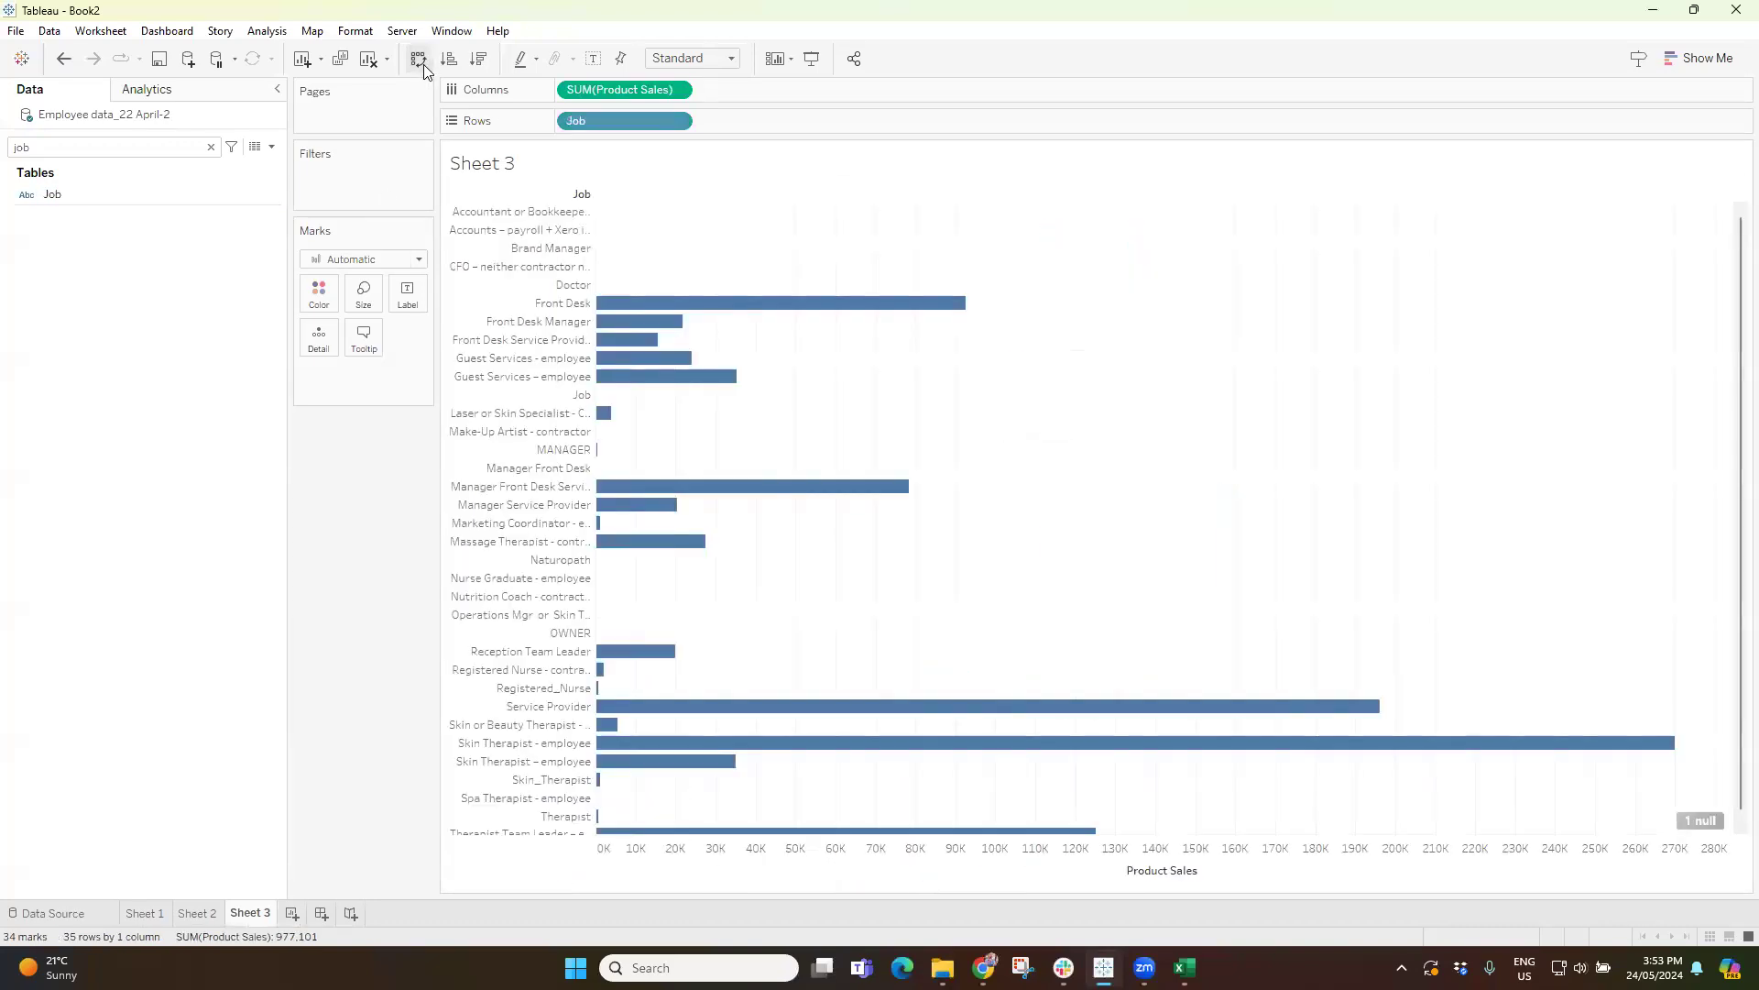
click(479, 62)
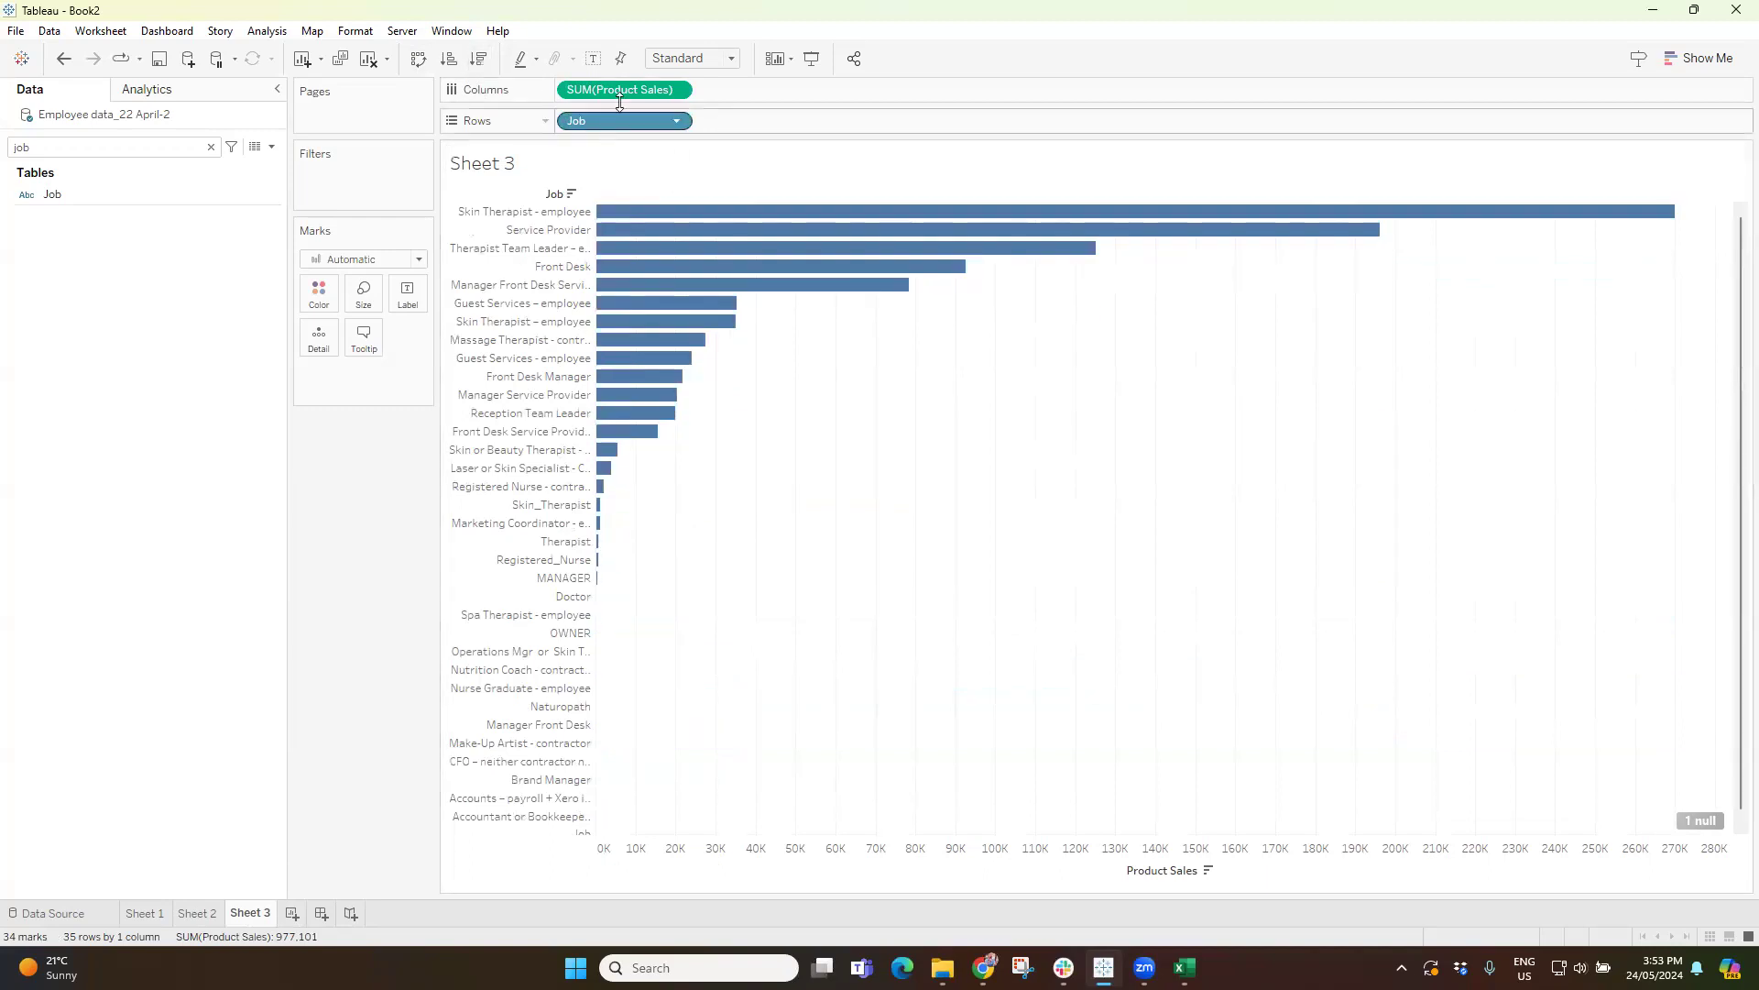
drag(62, 194, 323, 296)
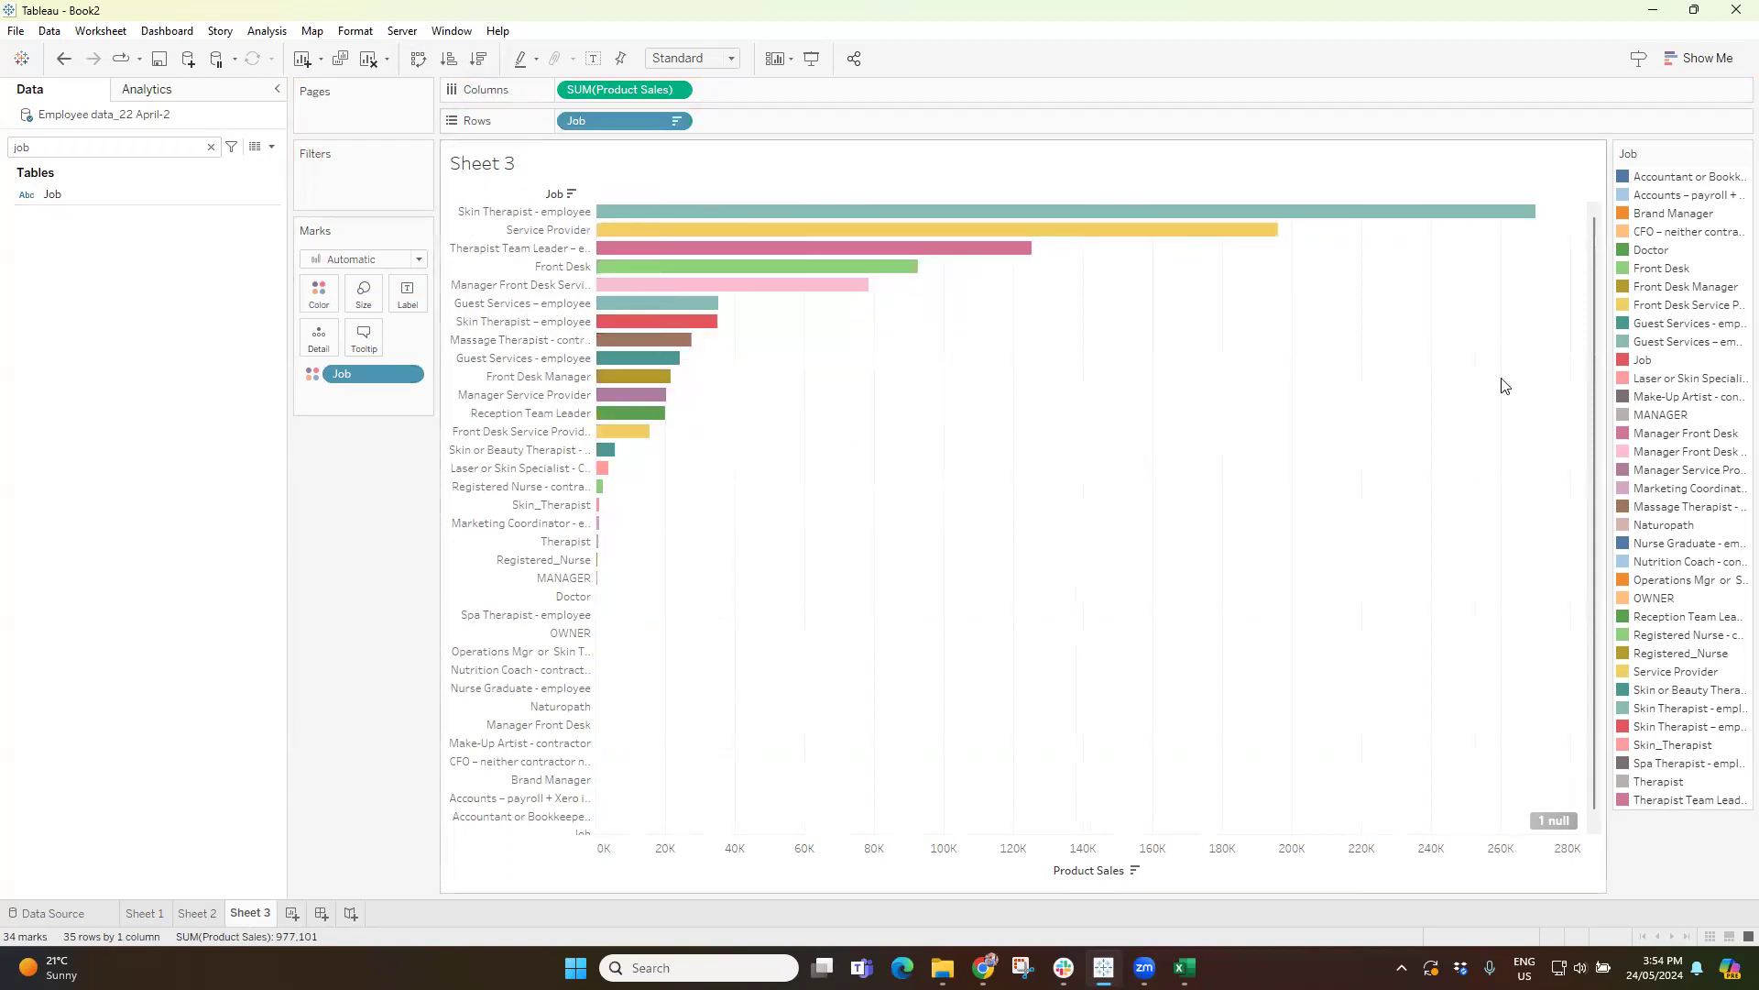
Try the chart as a treemap and as packed bubbles colored by Job, and undo back to the bar chart.
click(1704, 59)
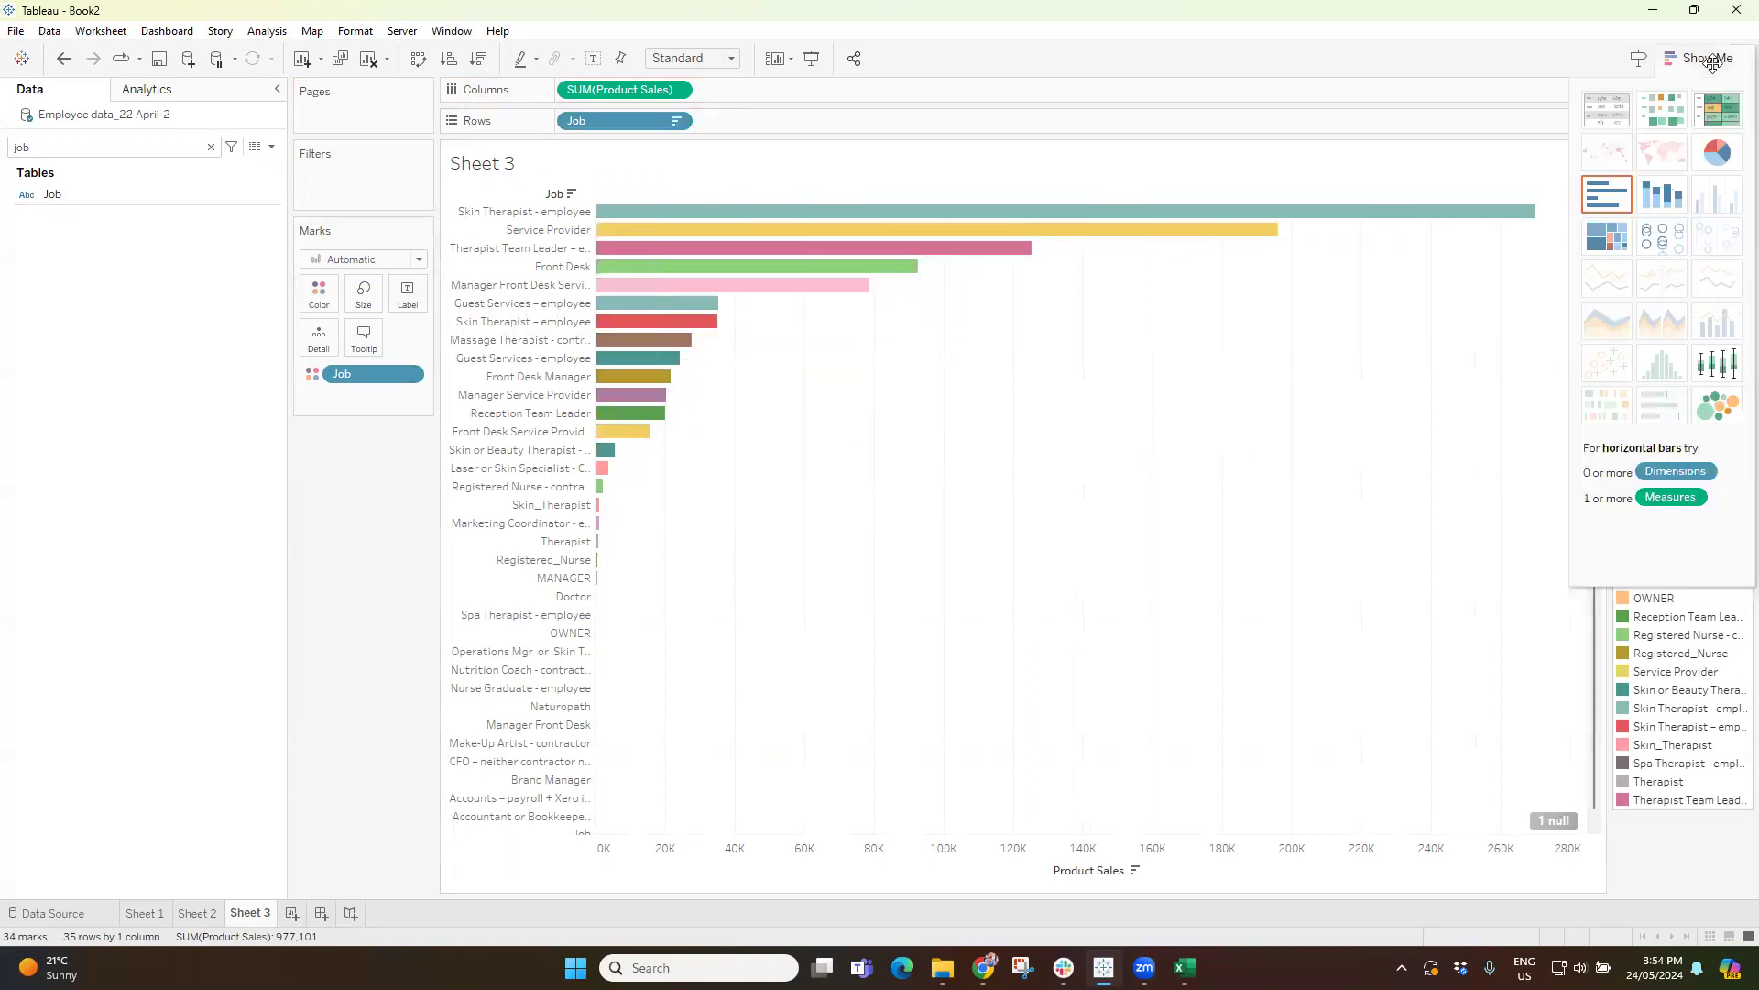
click(1610, 240)
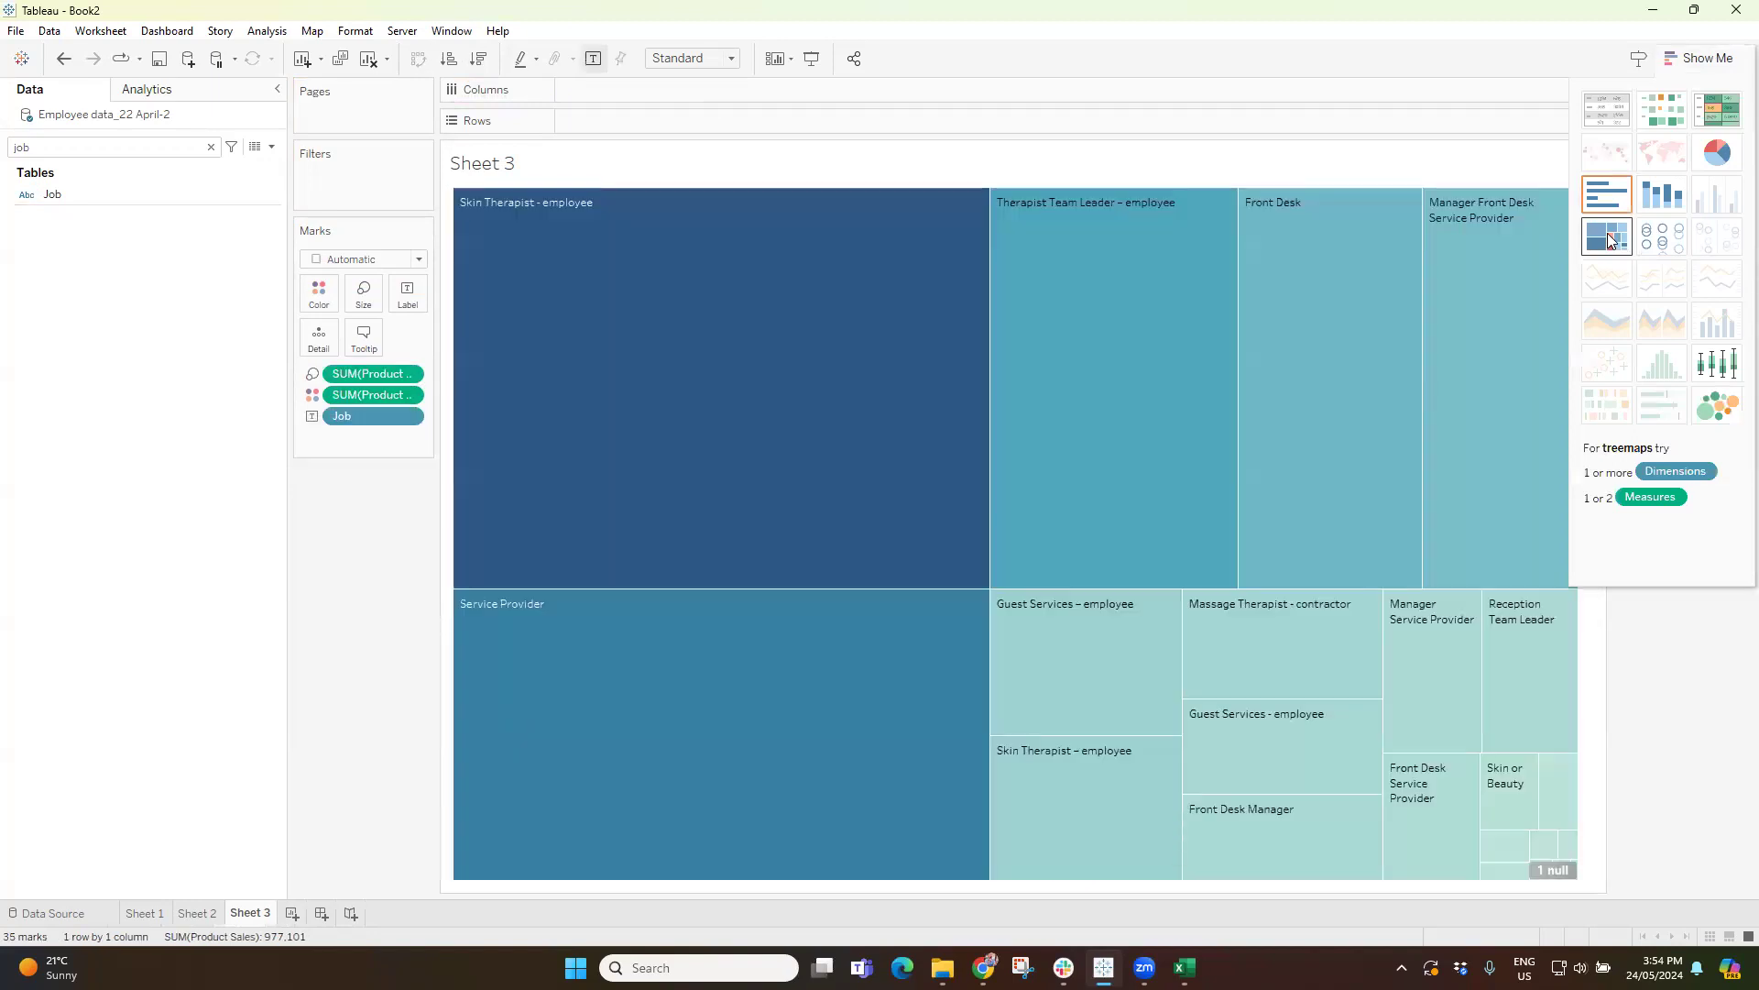
click(1717, 411)
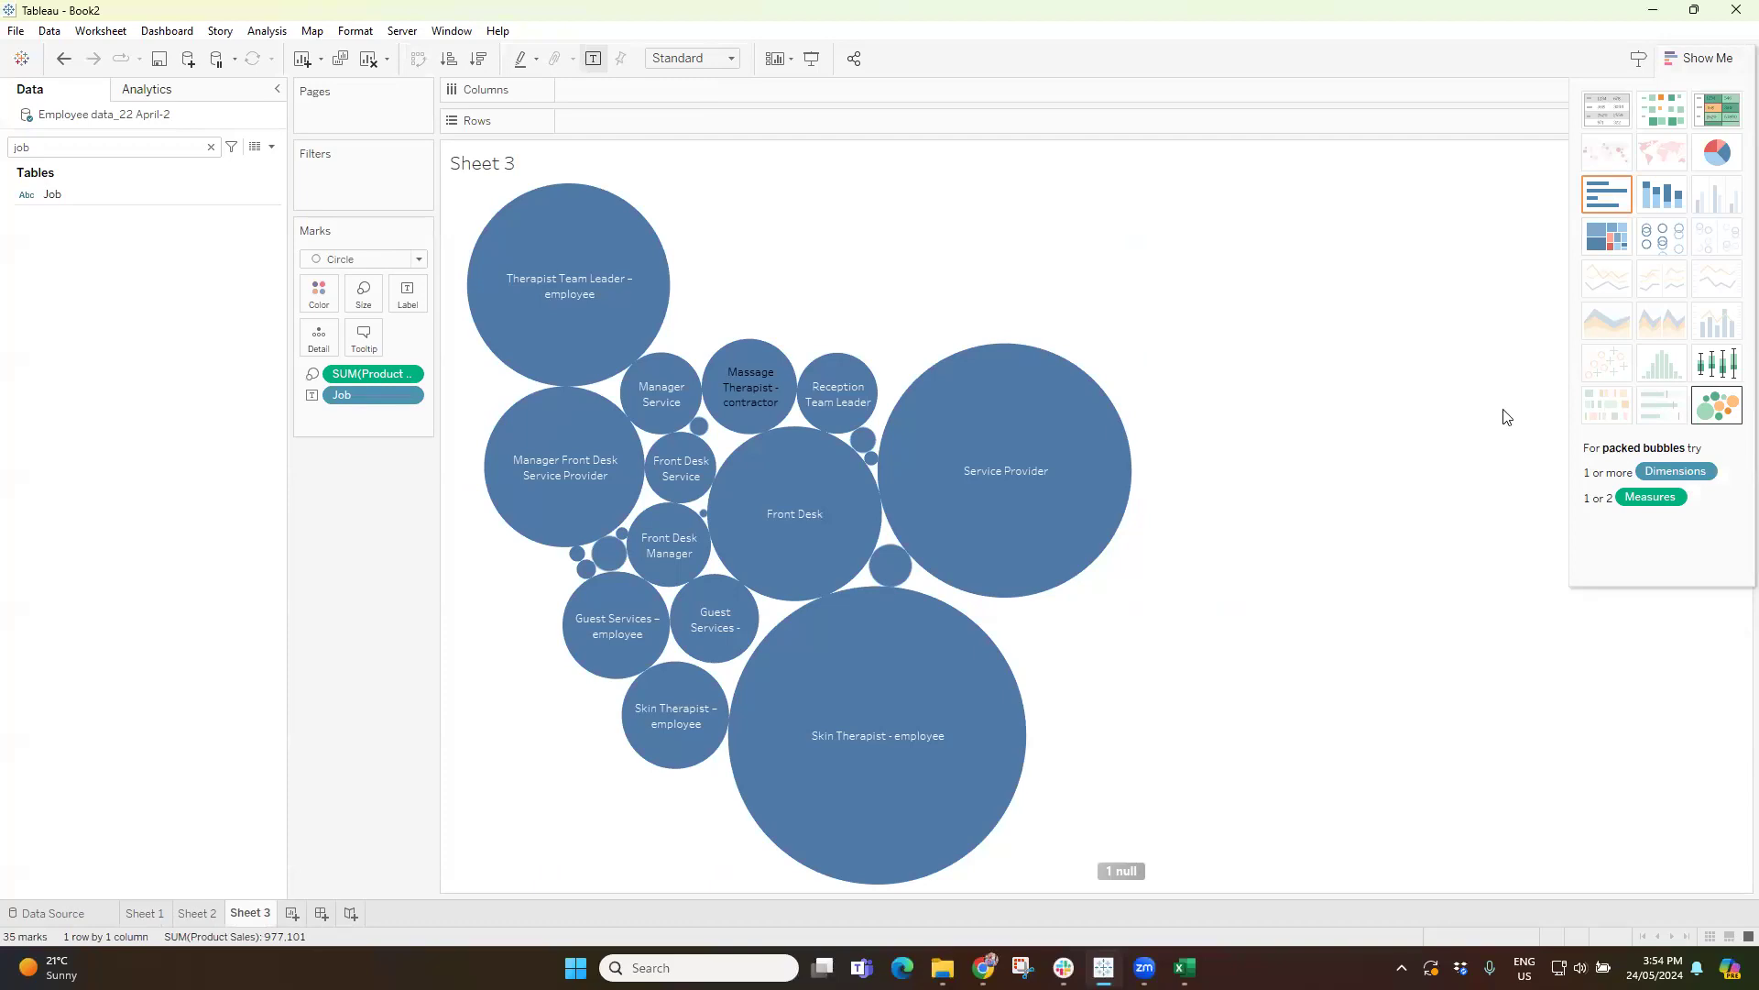
drag(47, 196, 330, 295)
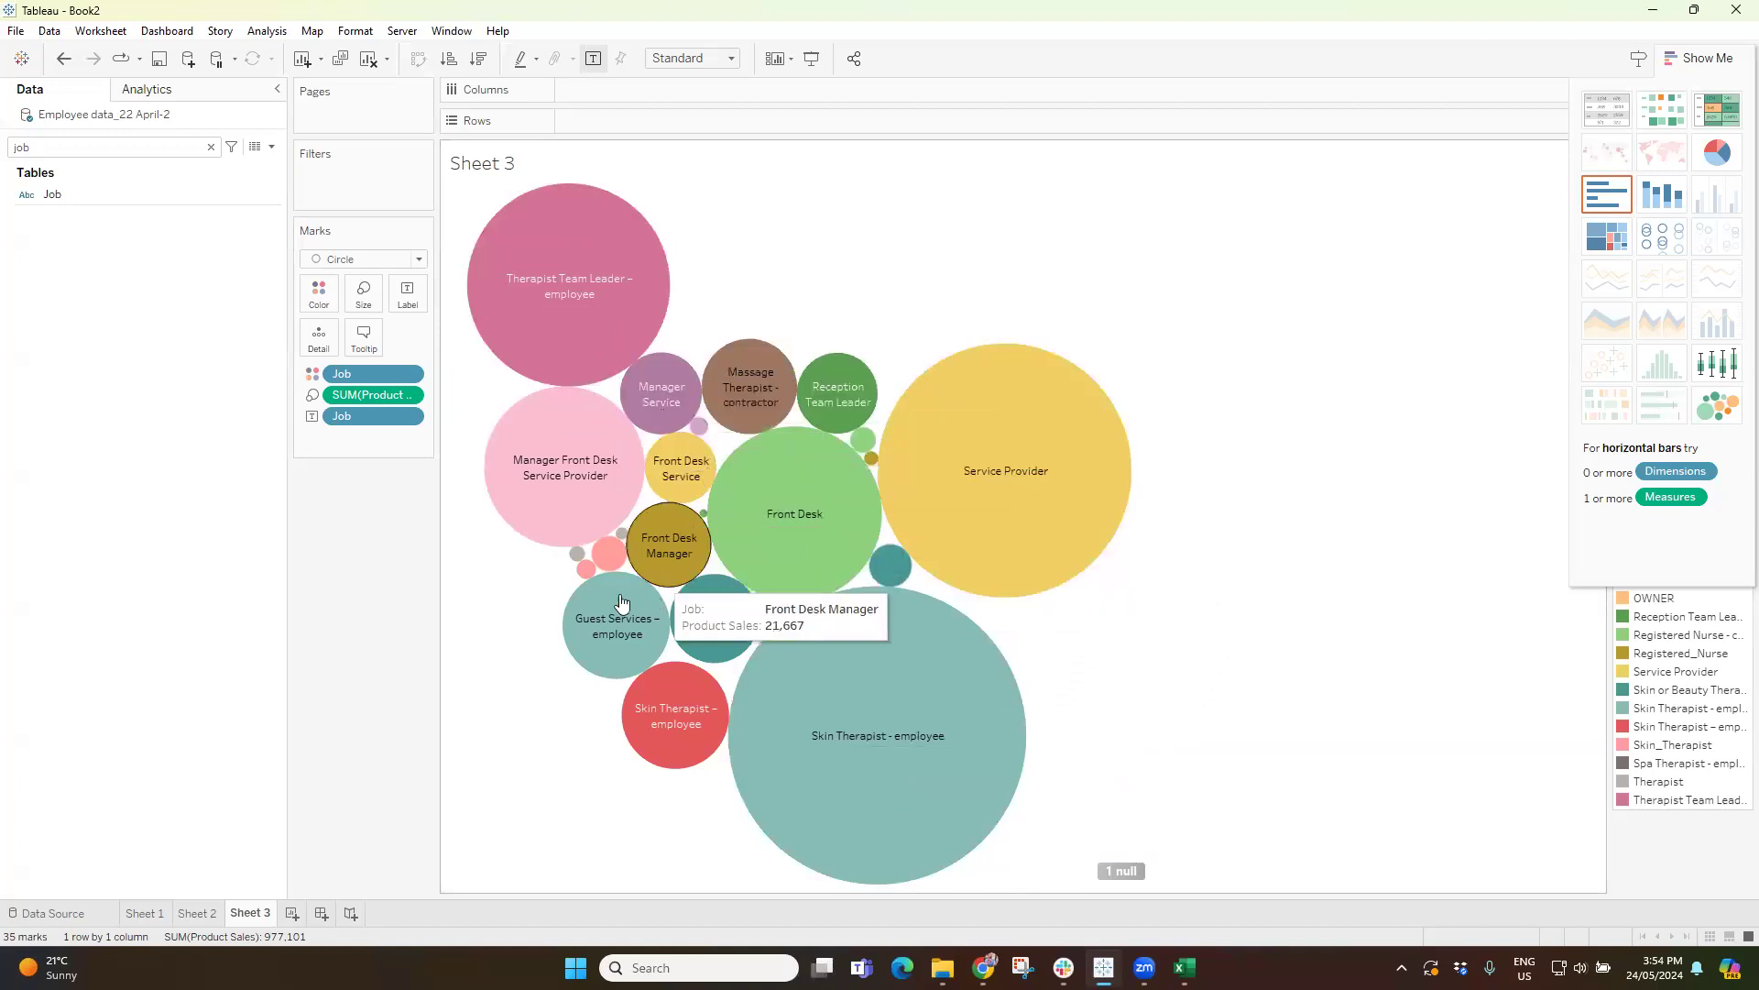
click(1614, 237)
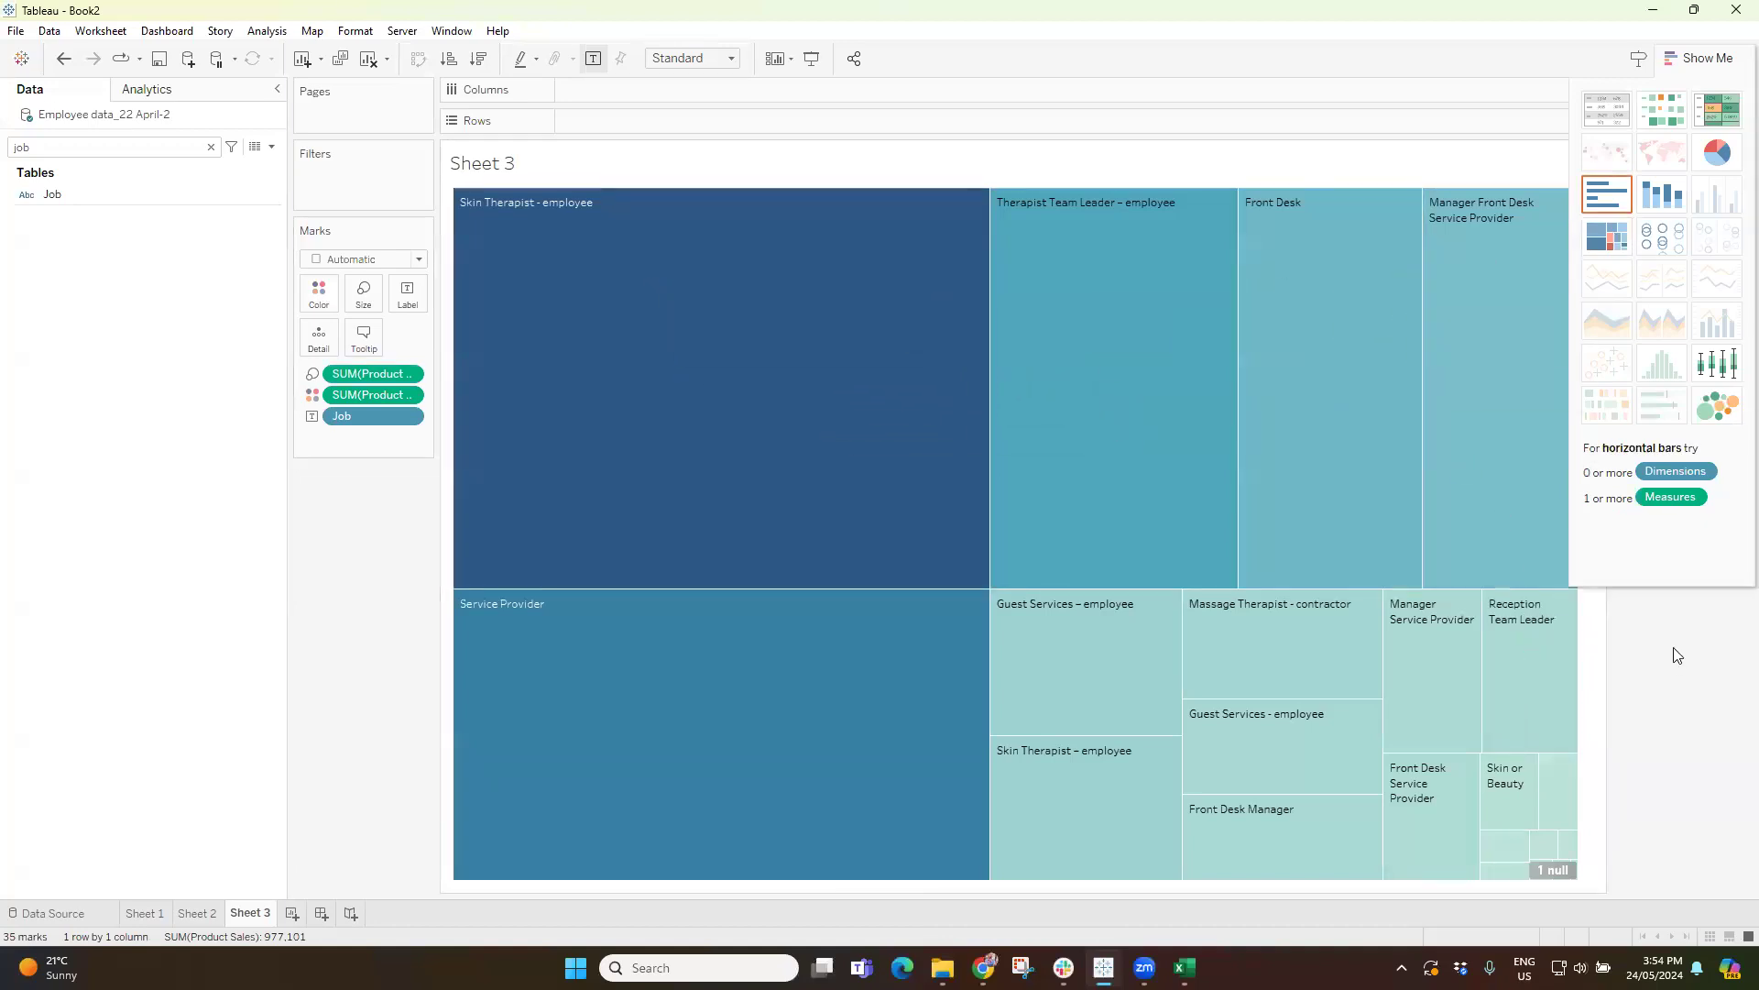
key(ctrl+z)
key(ctrl+z)
key(ctrl+z)
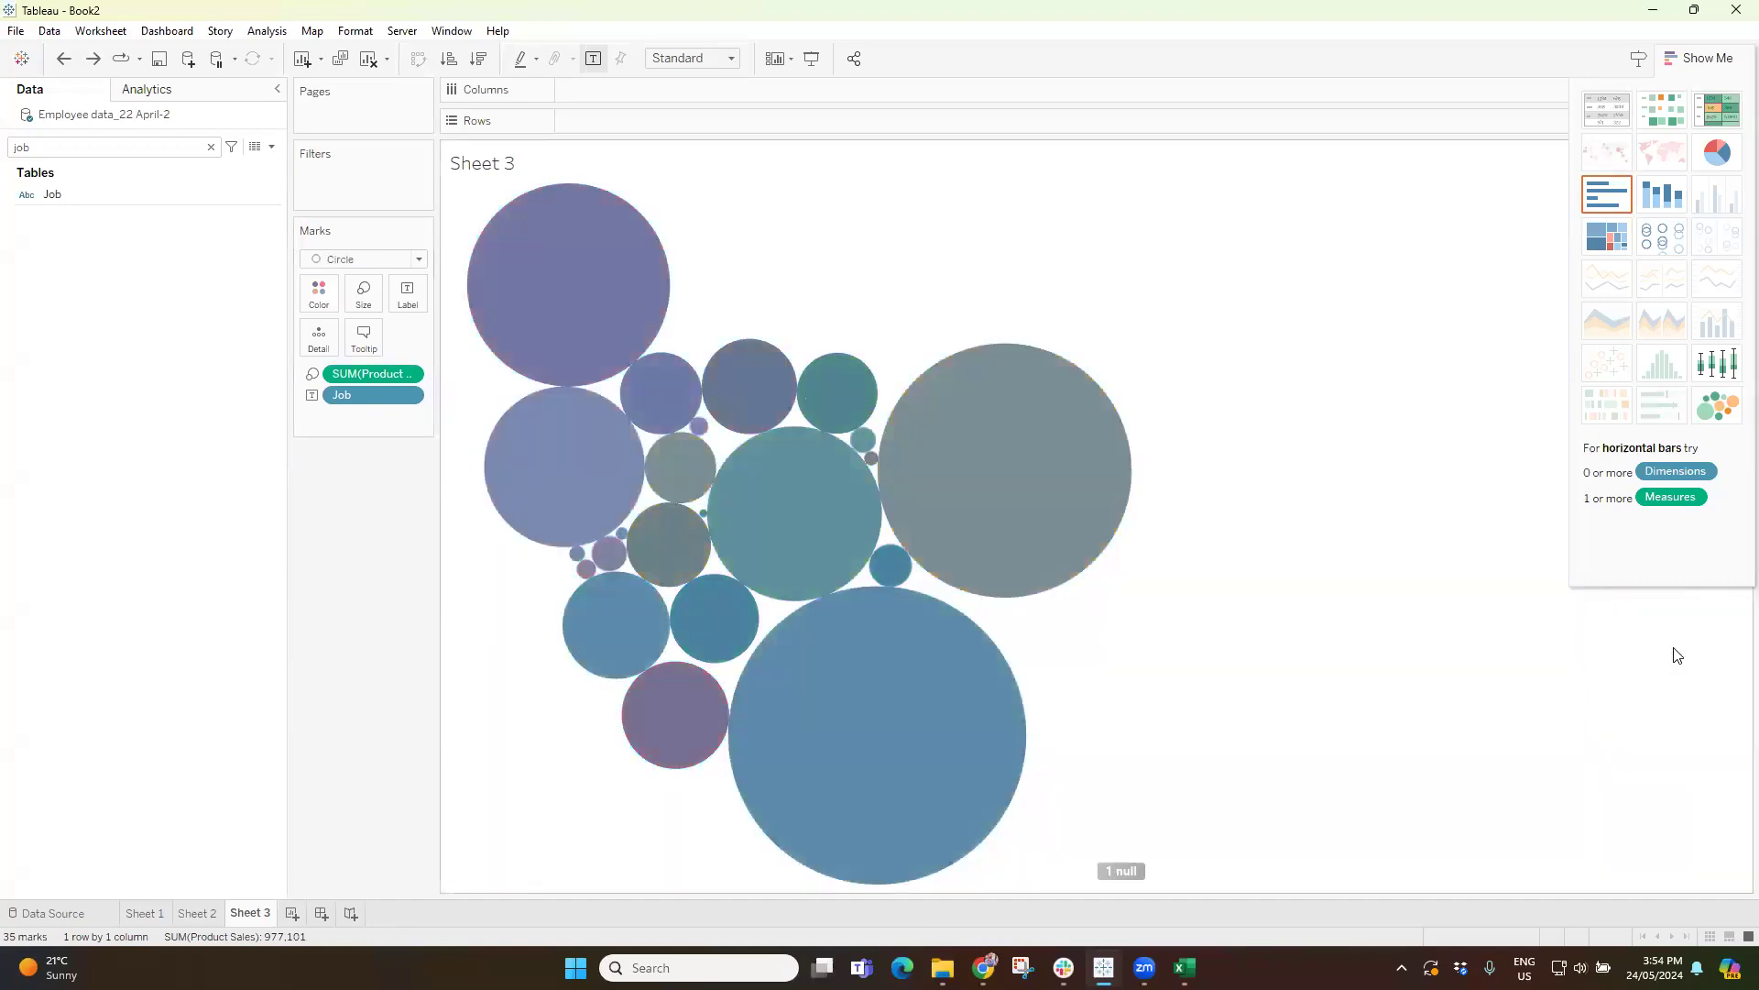
key(ctrl+z)
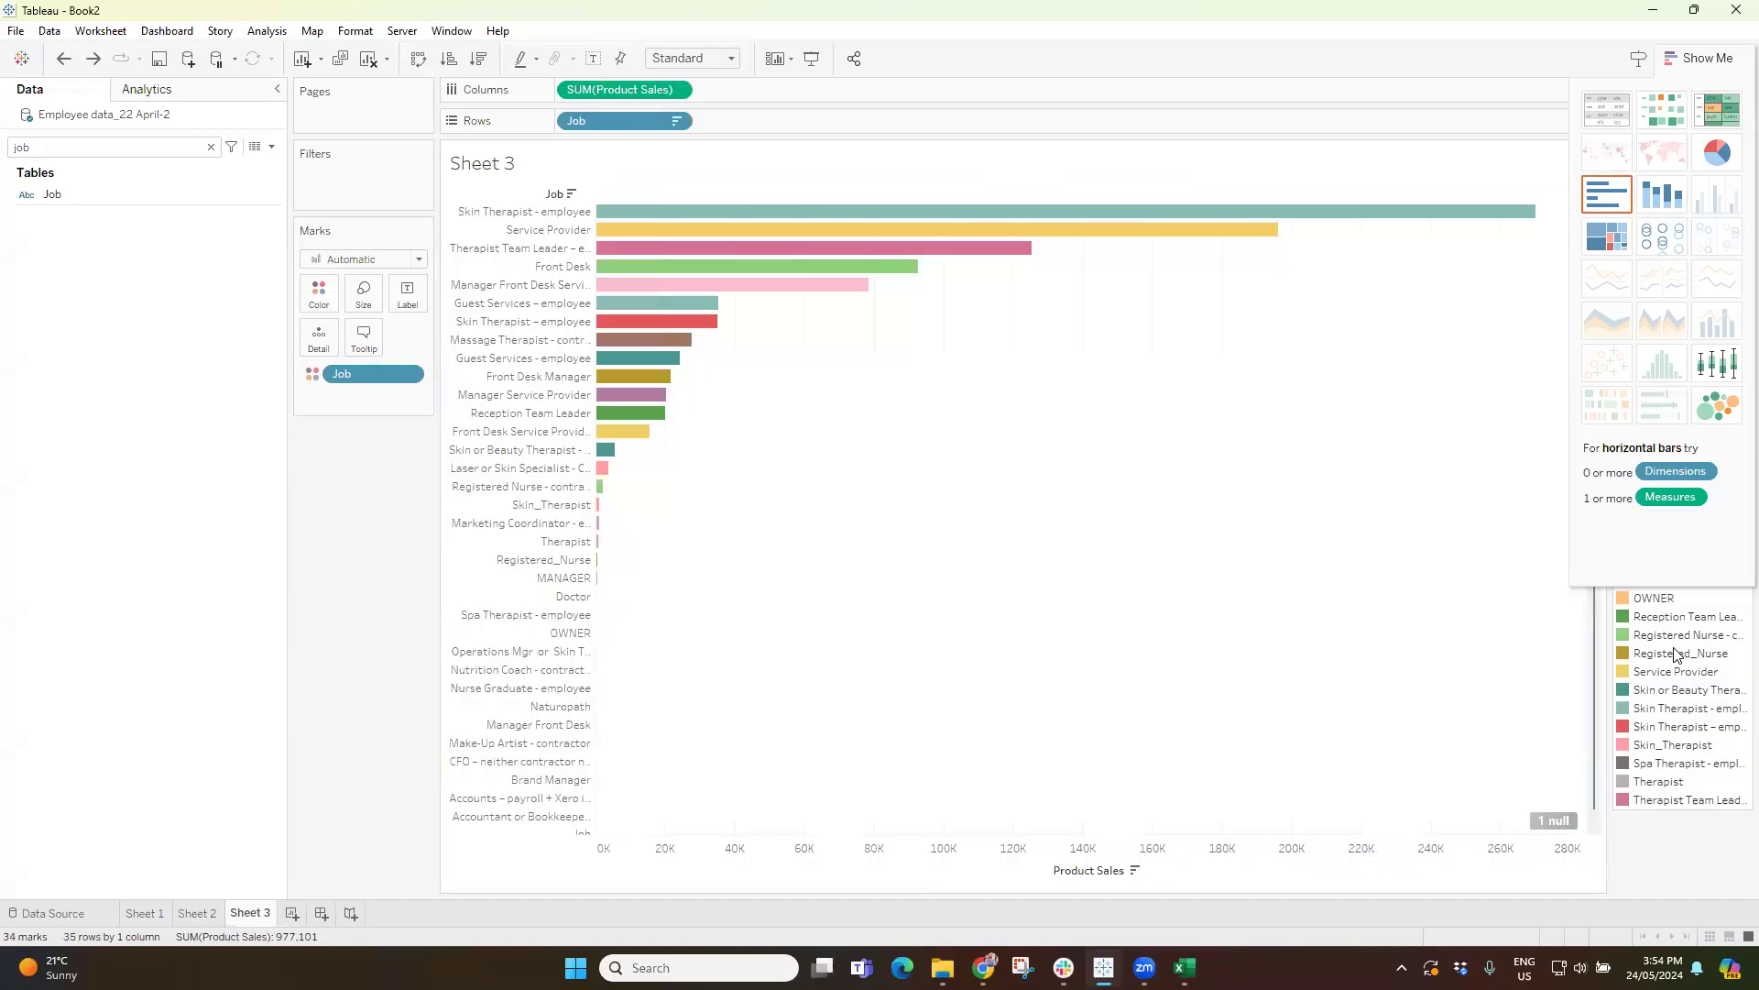
click(1700, 58)
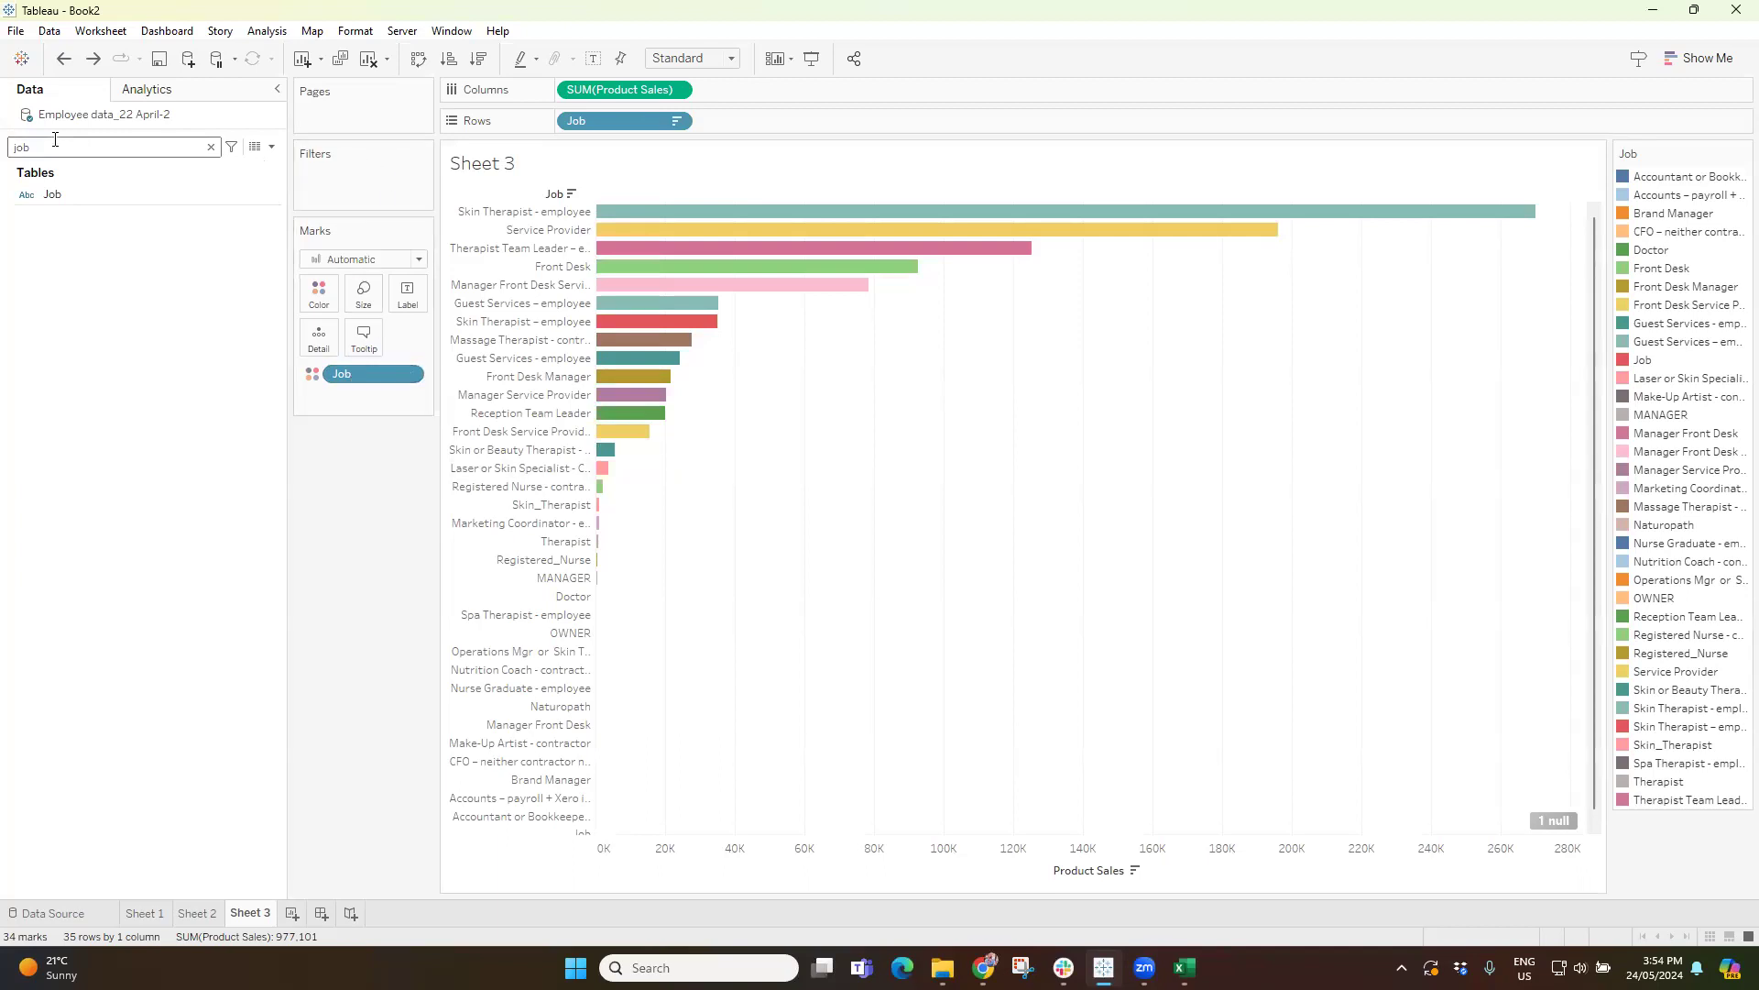
Search the fields for "pro" and color the bars by Product Sales instead of Job.
text(pro)
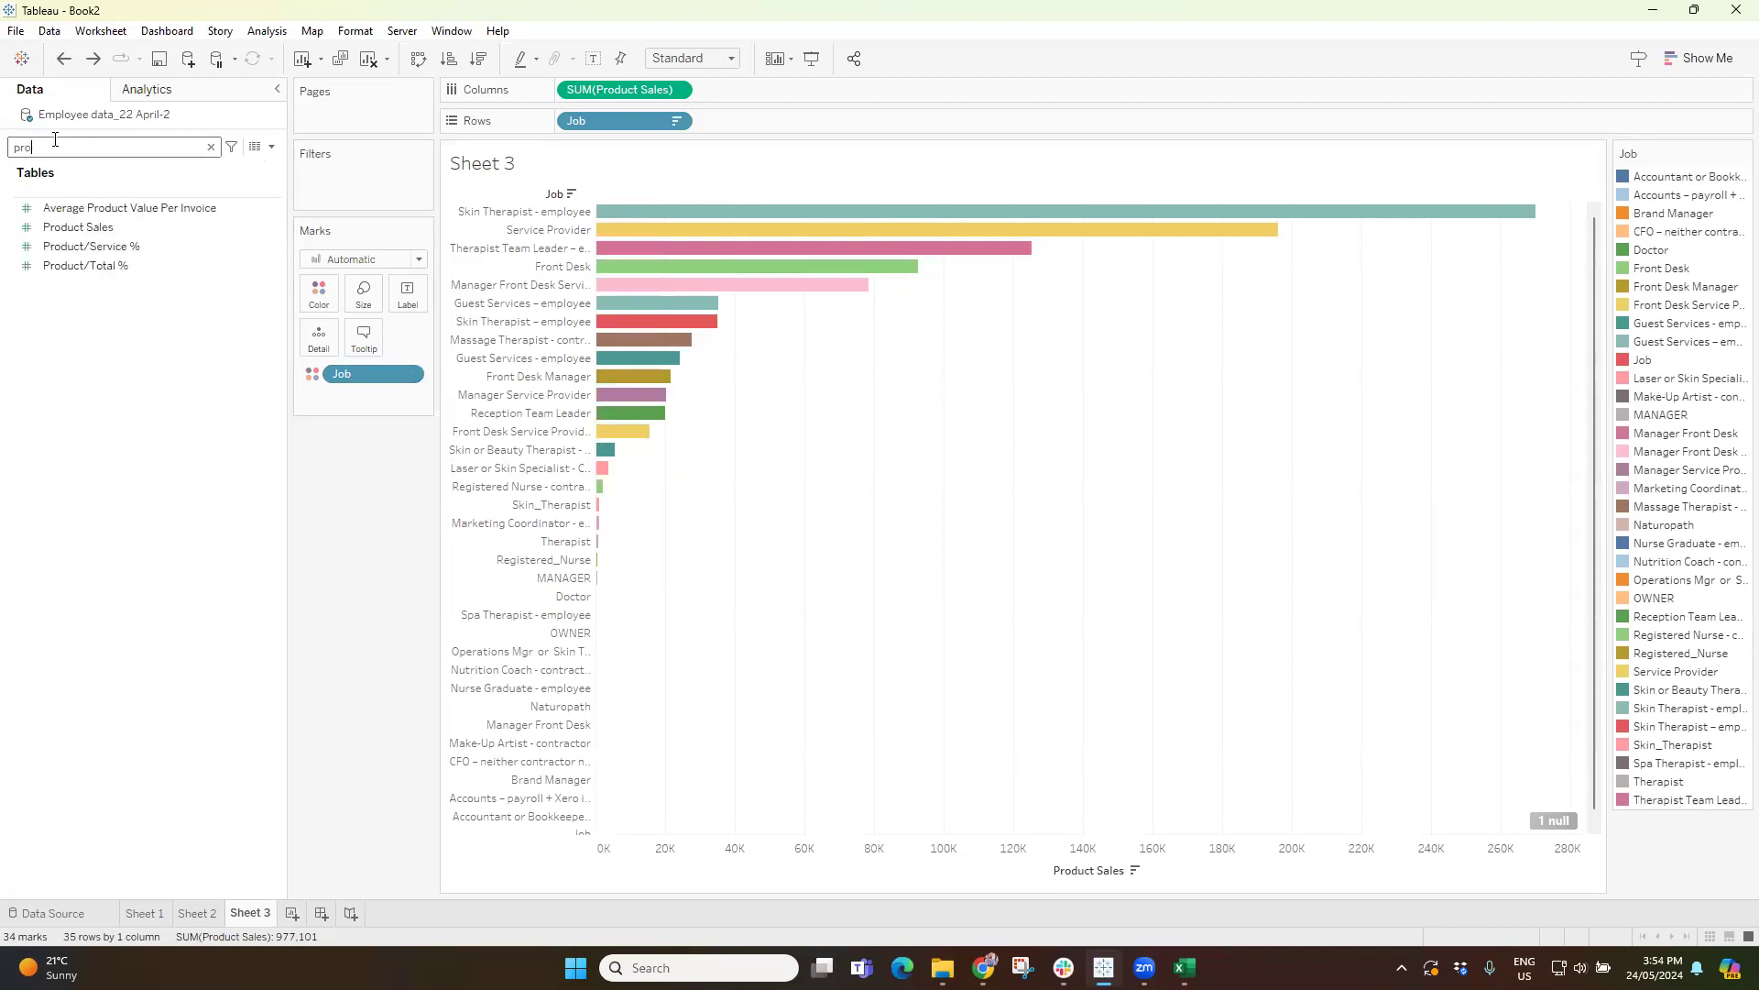
click(109, 230)
drag(281, 332, 317, 293)
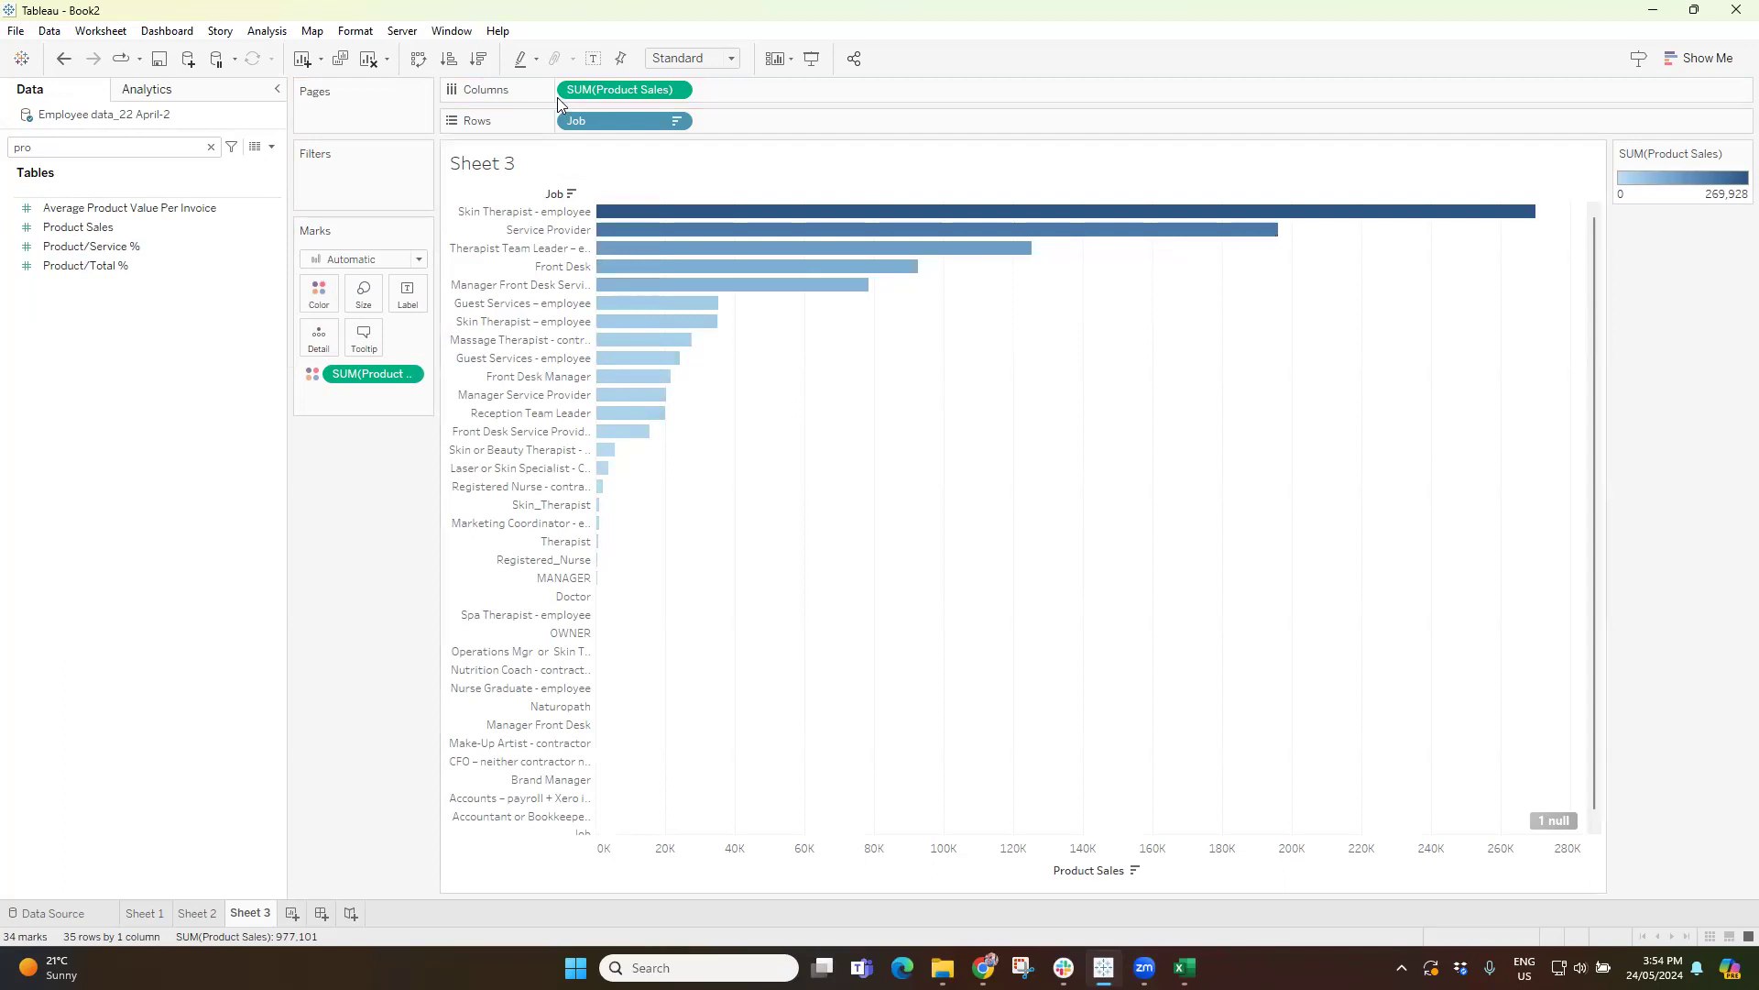
Show the mark labels on the bars and hide the Product Sales axis header.
click(593, 59)
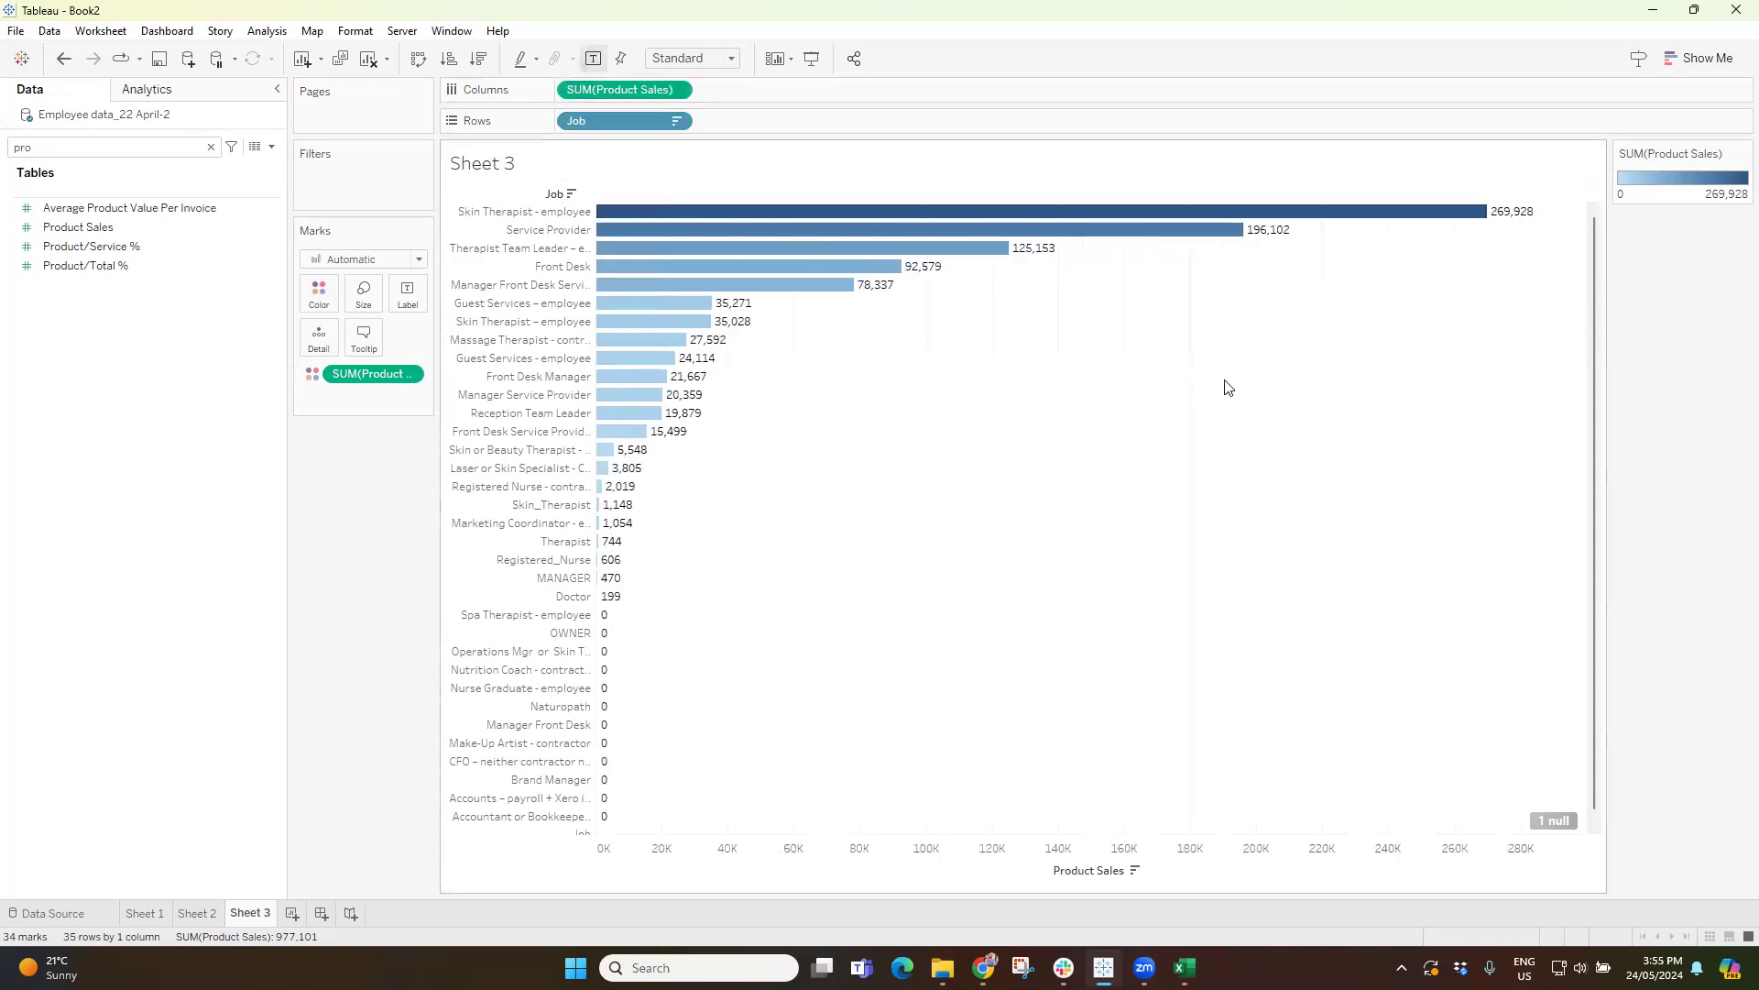
mouse_move(1490, 218)
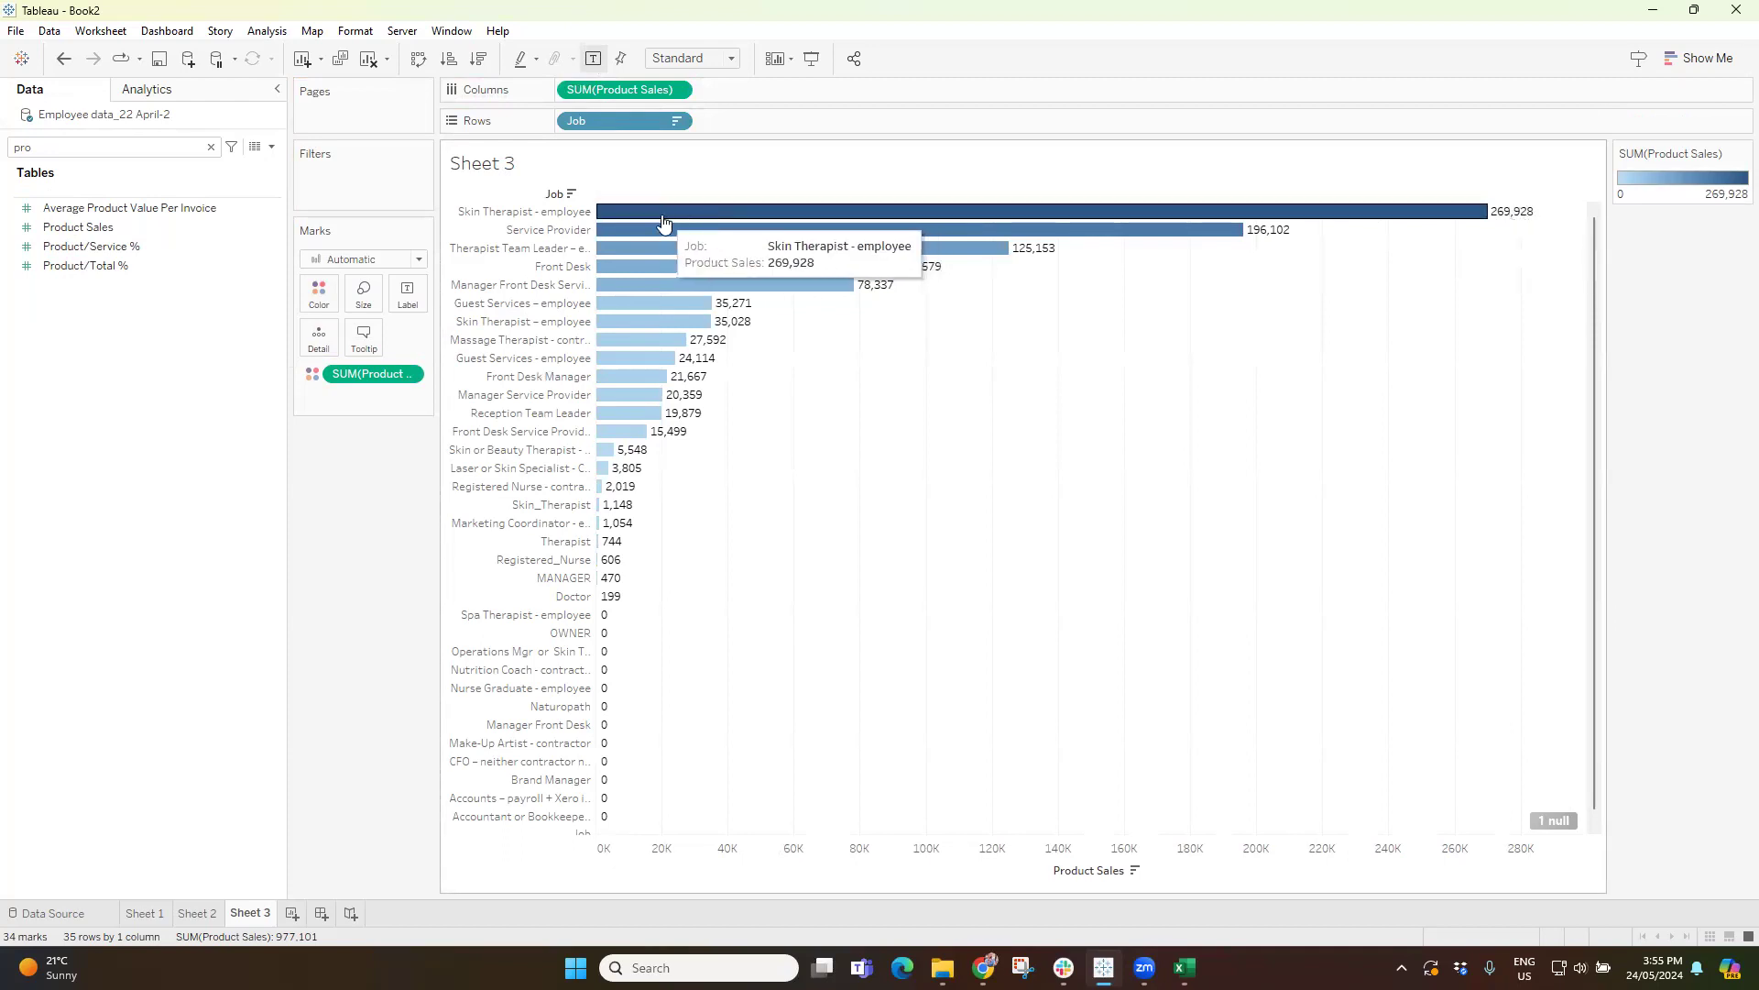
right_click(1061, 852)
click(1185, 822)
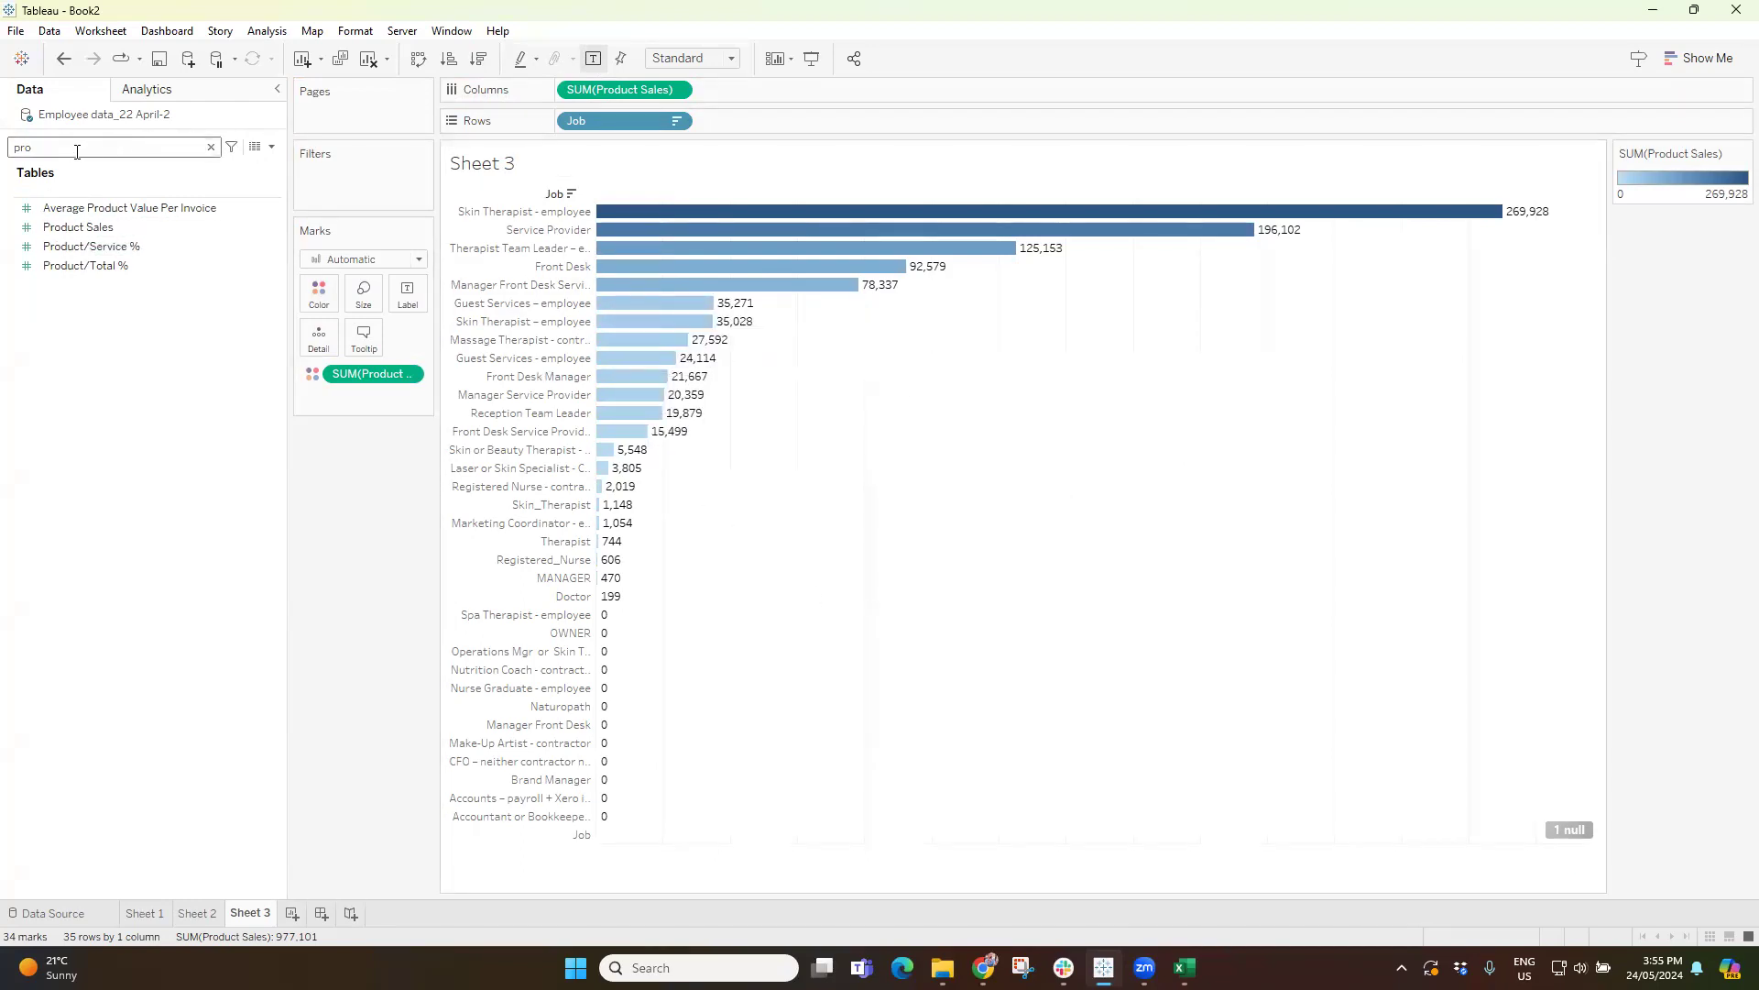
Try coloring the bars by Job again, and undo it.
text(job)
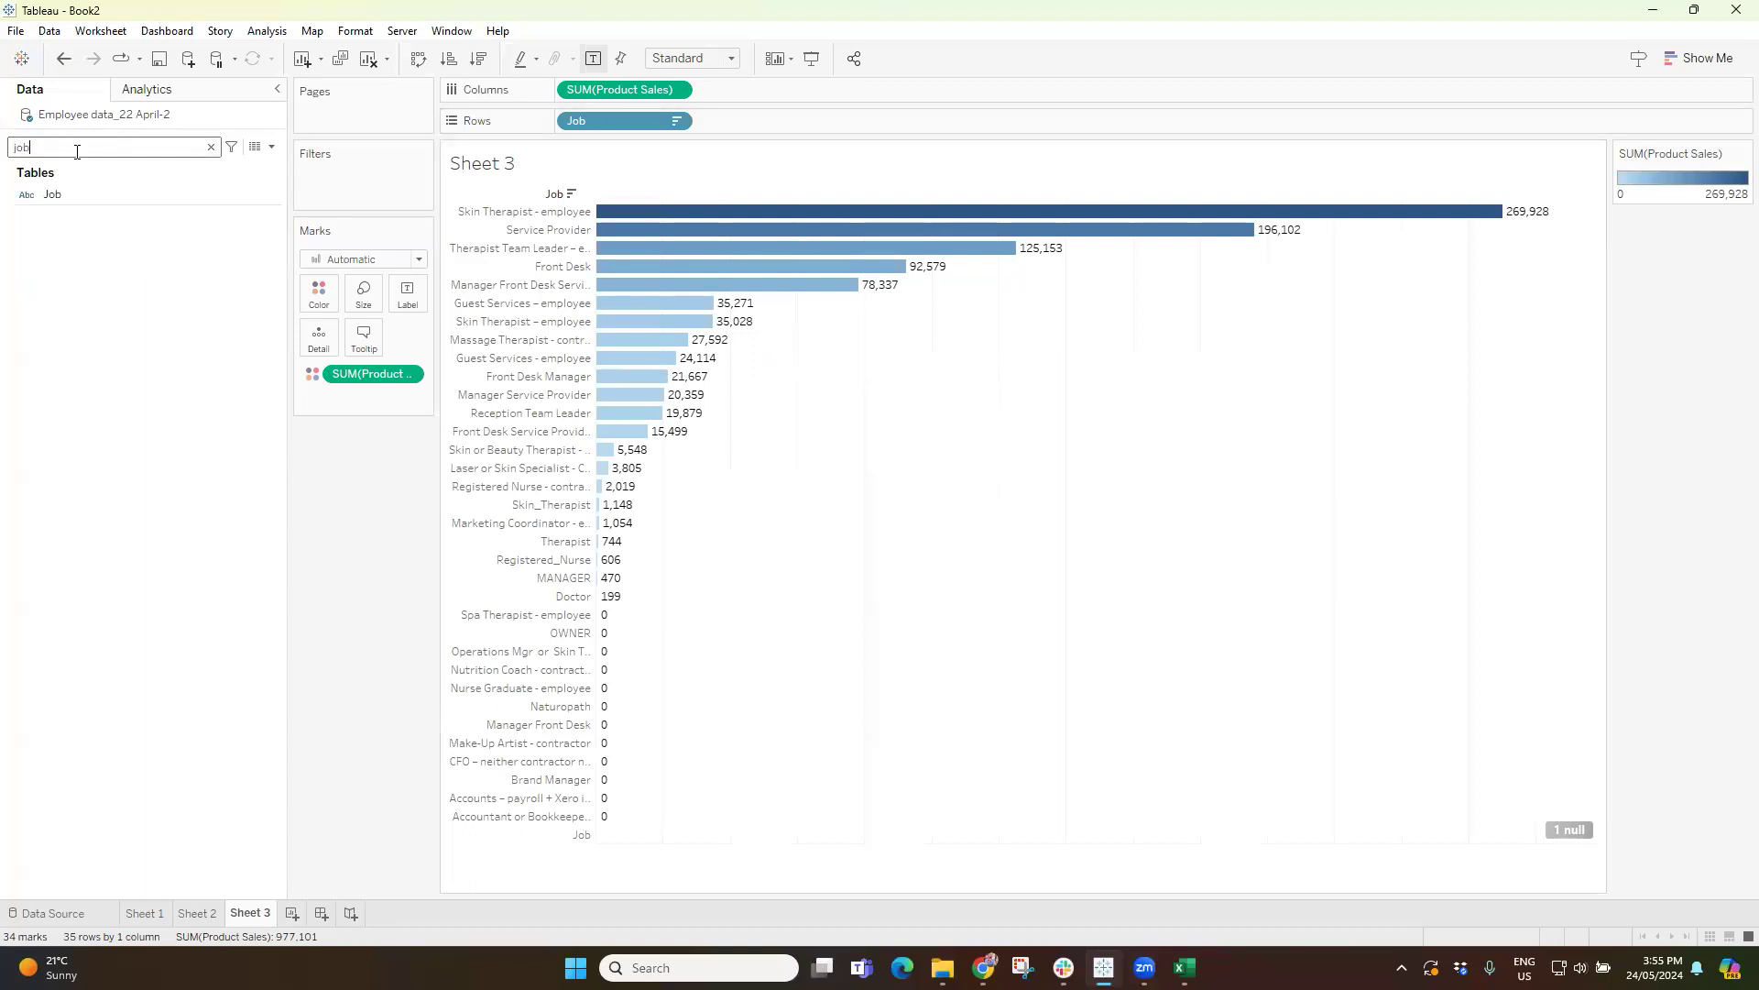
drag(63, 196, 316, 302)
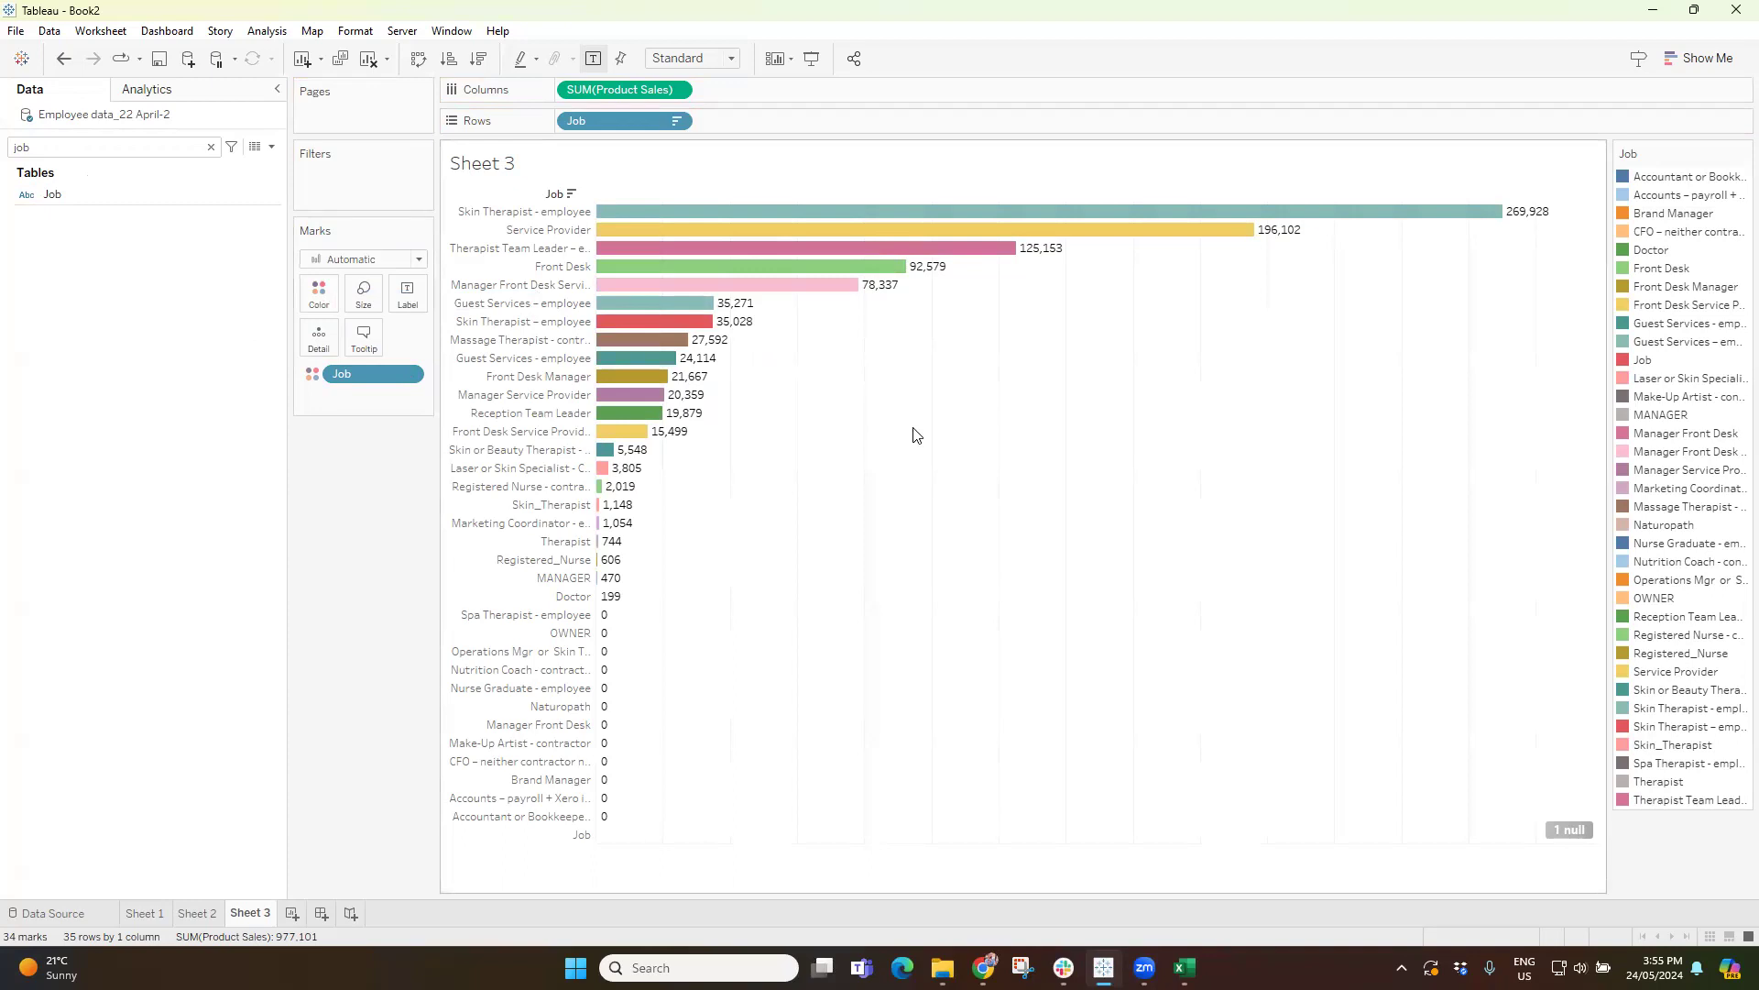
key(ctrl+z)
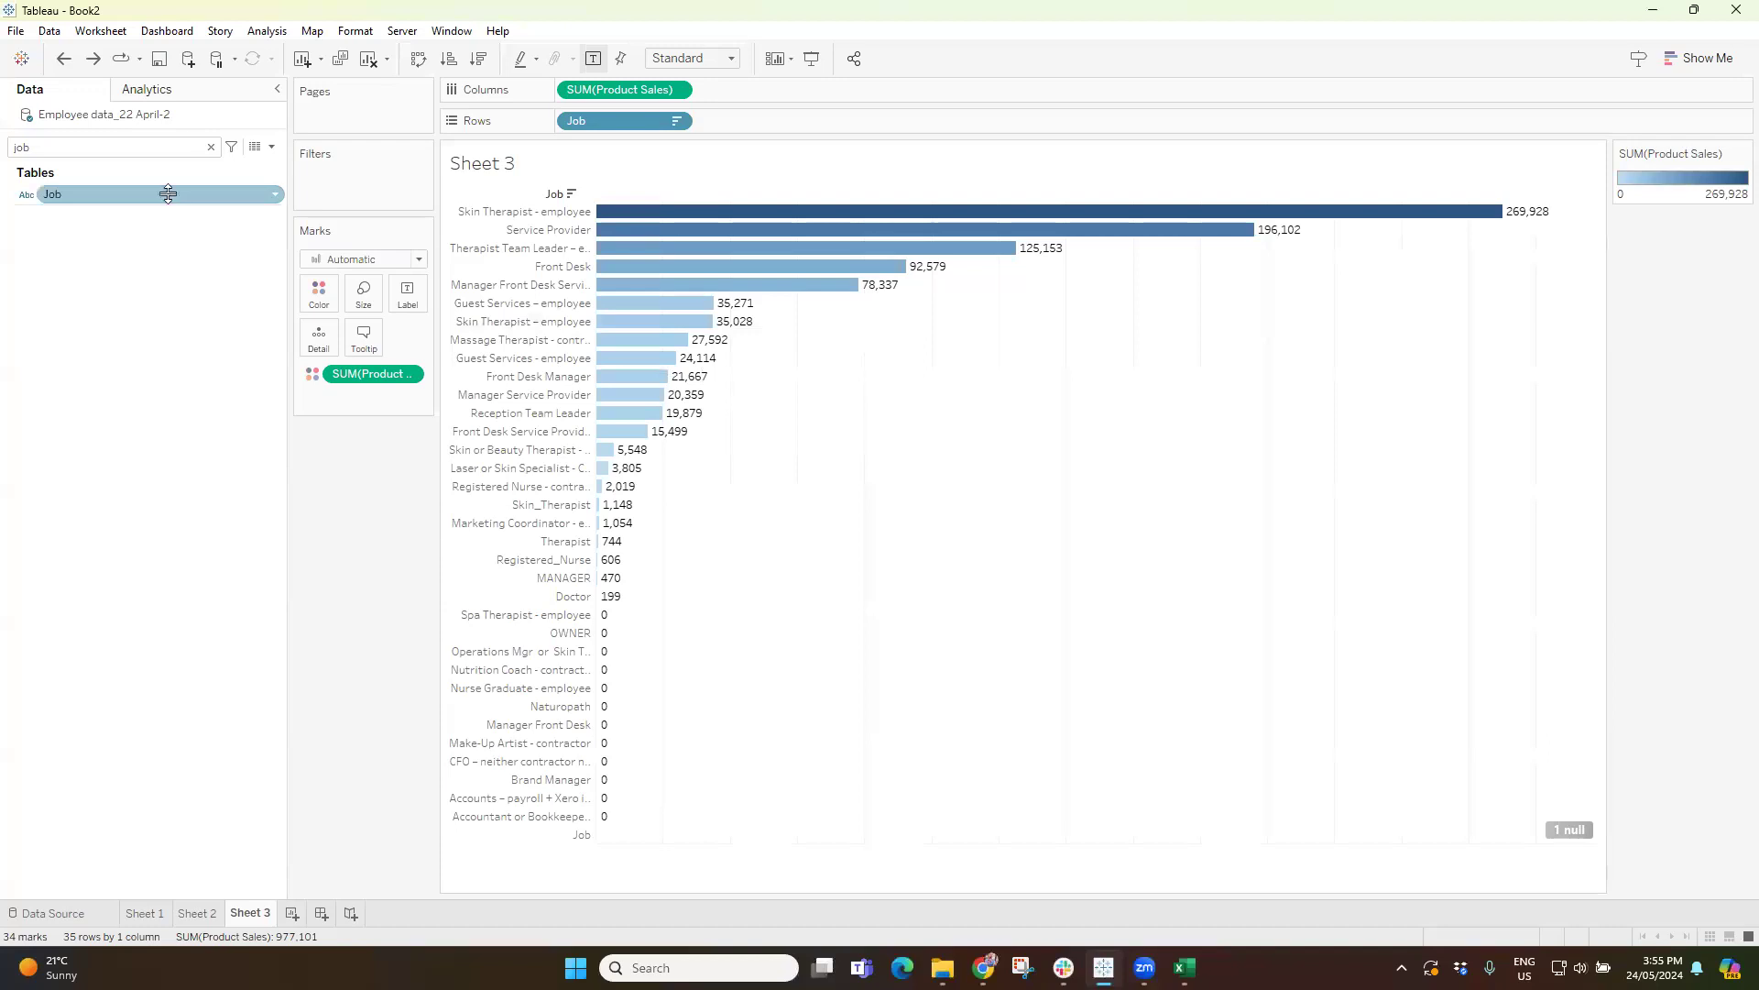
Clear the field search and widen the Job label column to fit the longer job names.
click(211, 148)
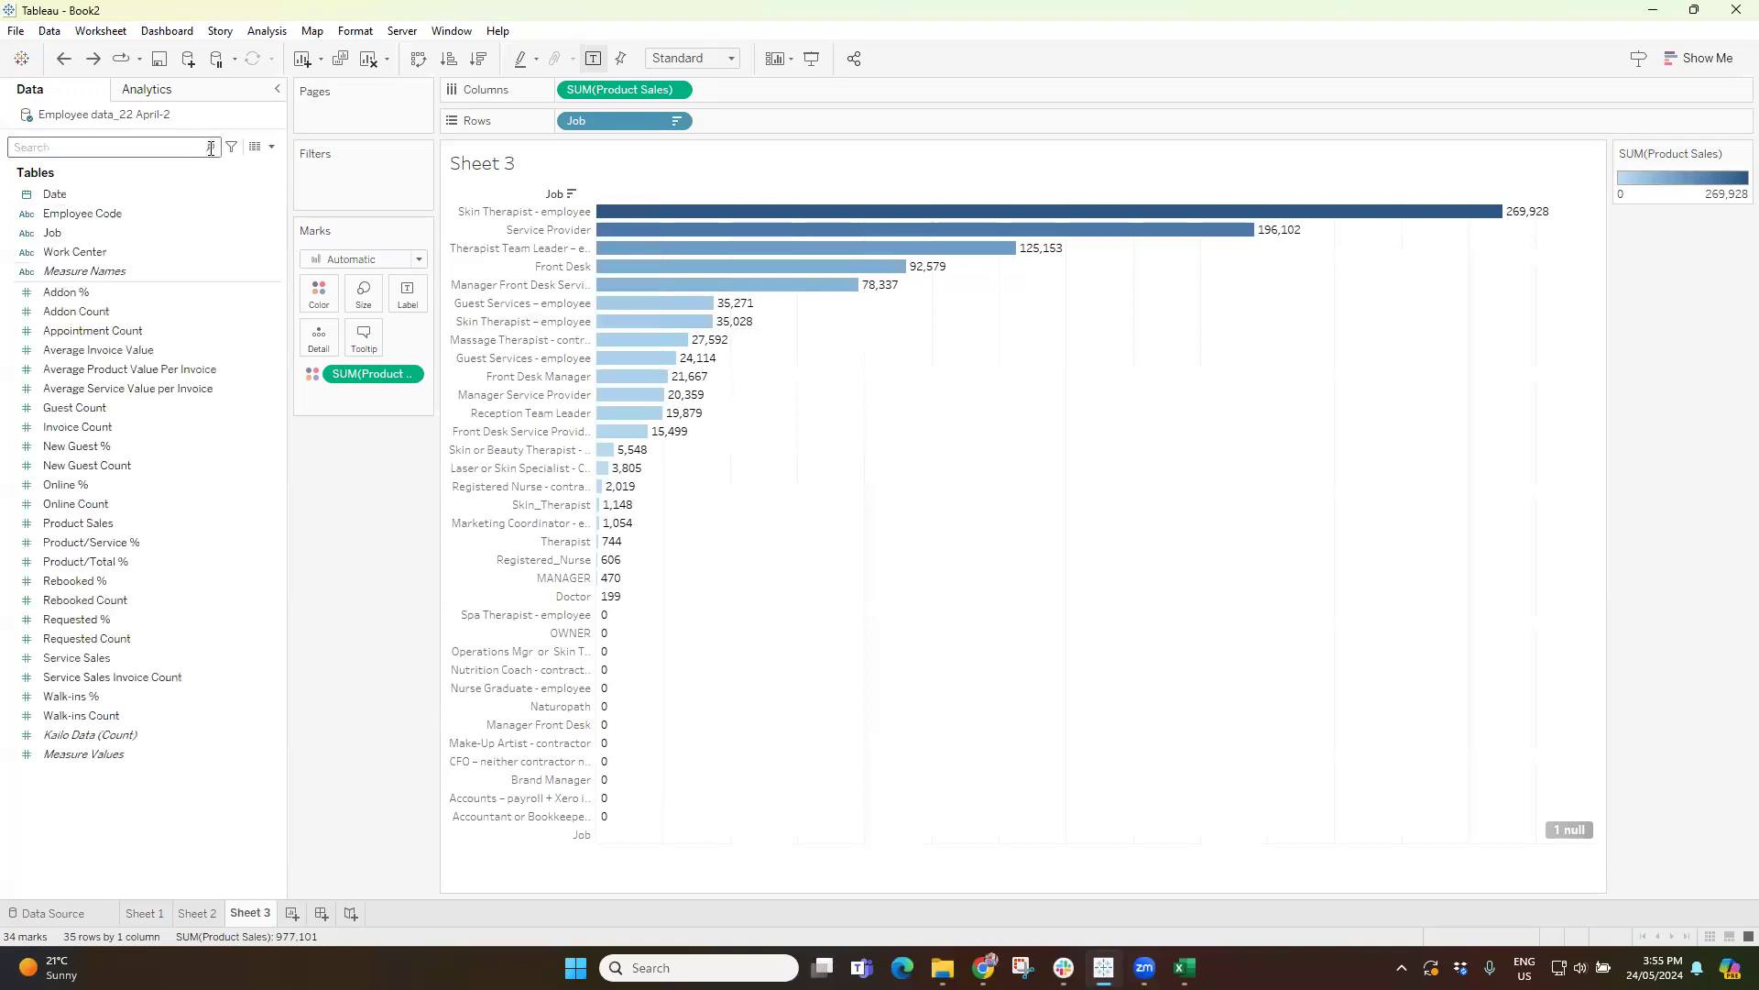
drag(51, 237, 548, 227)
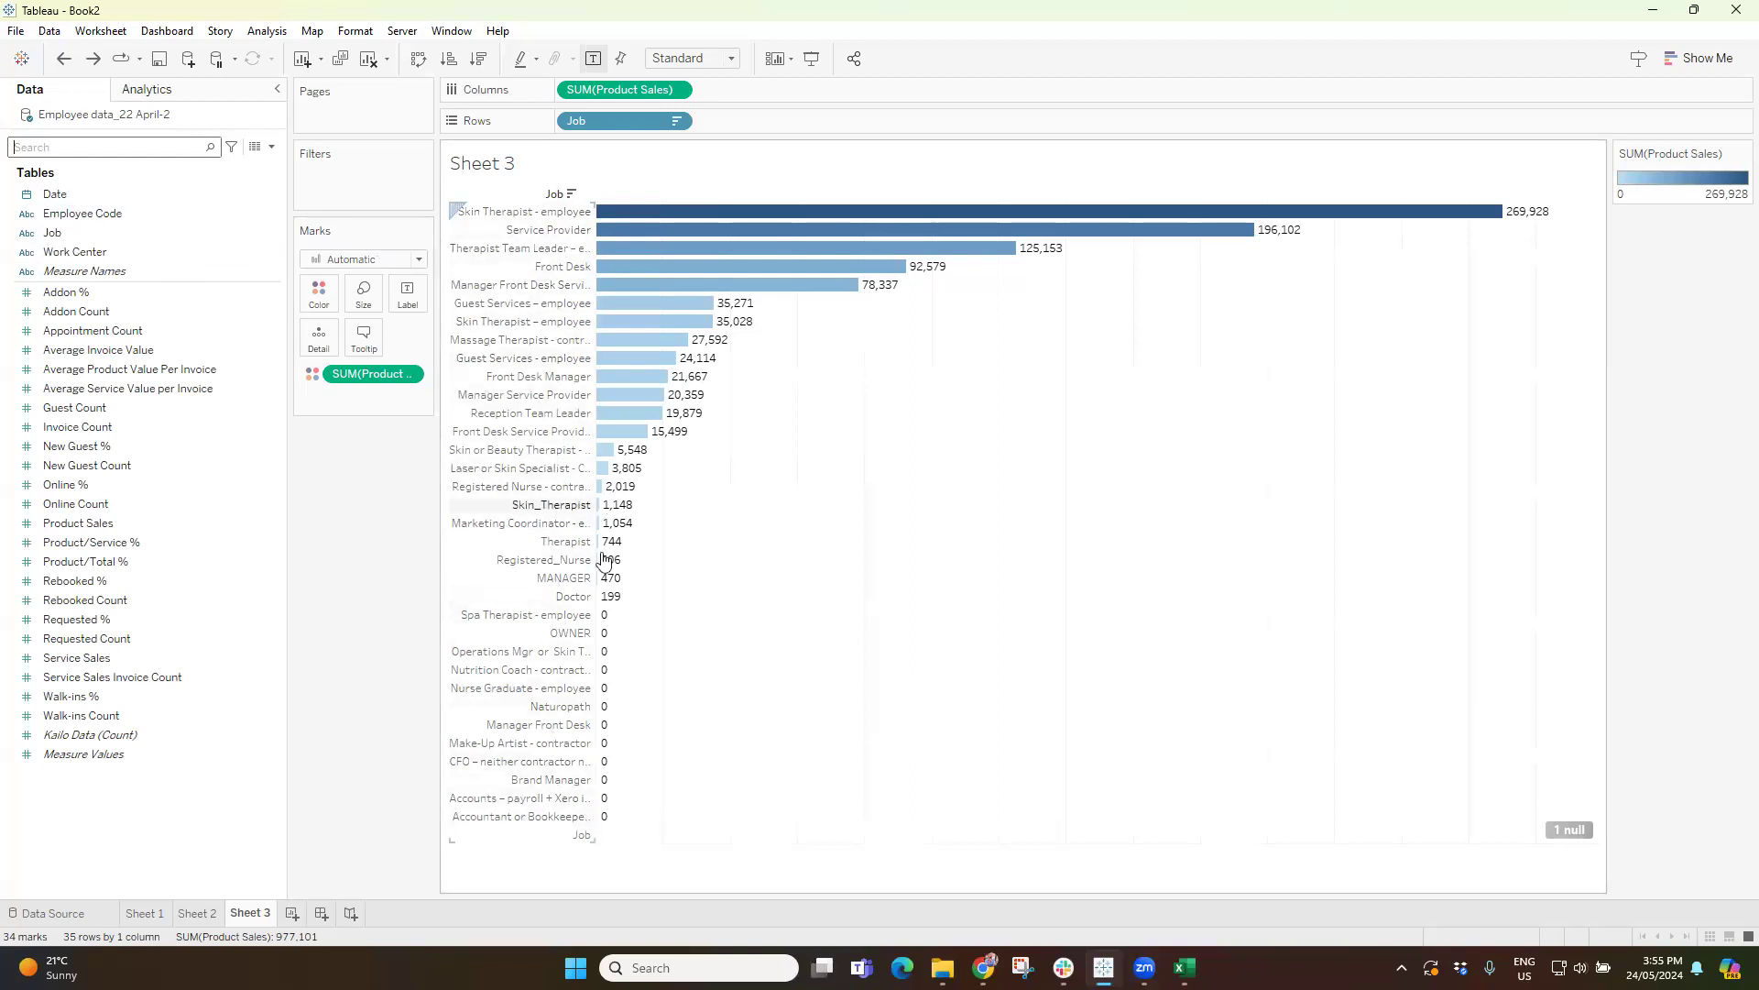
drag(596, 594, 732, 599)
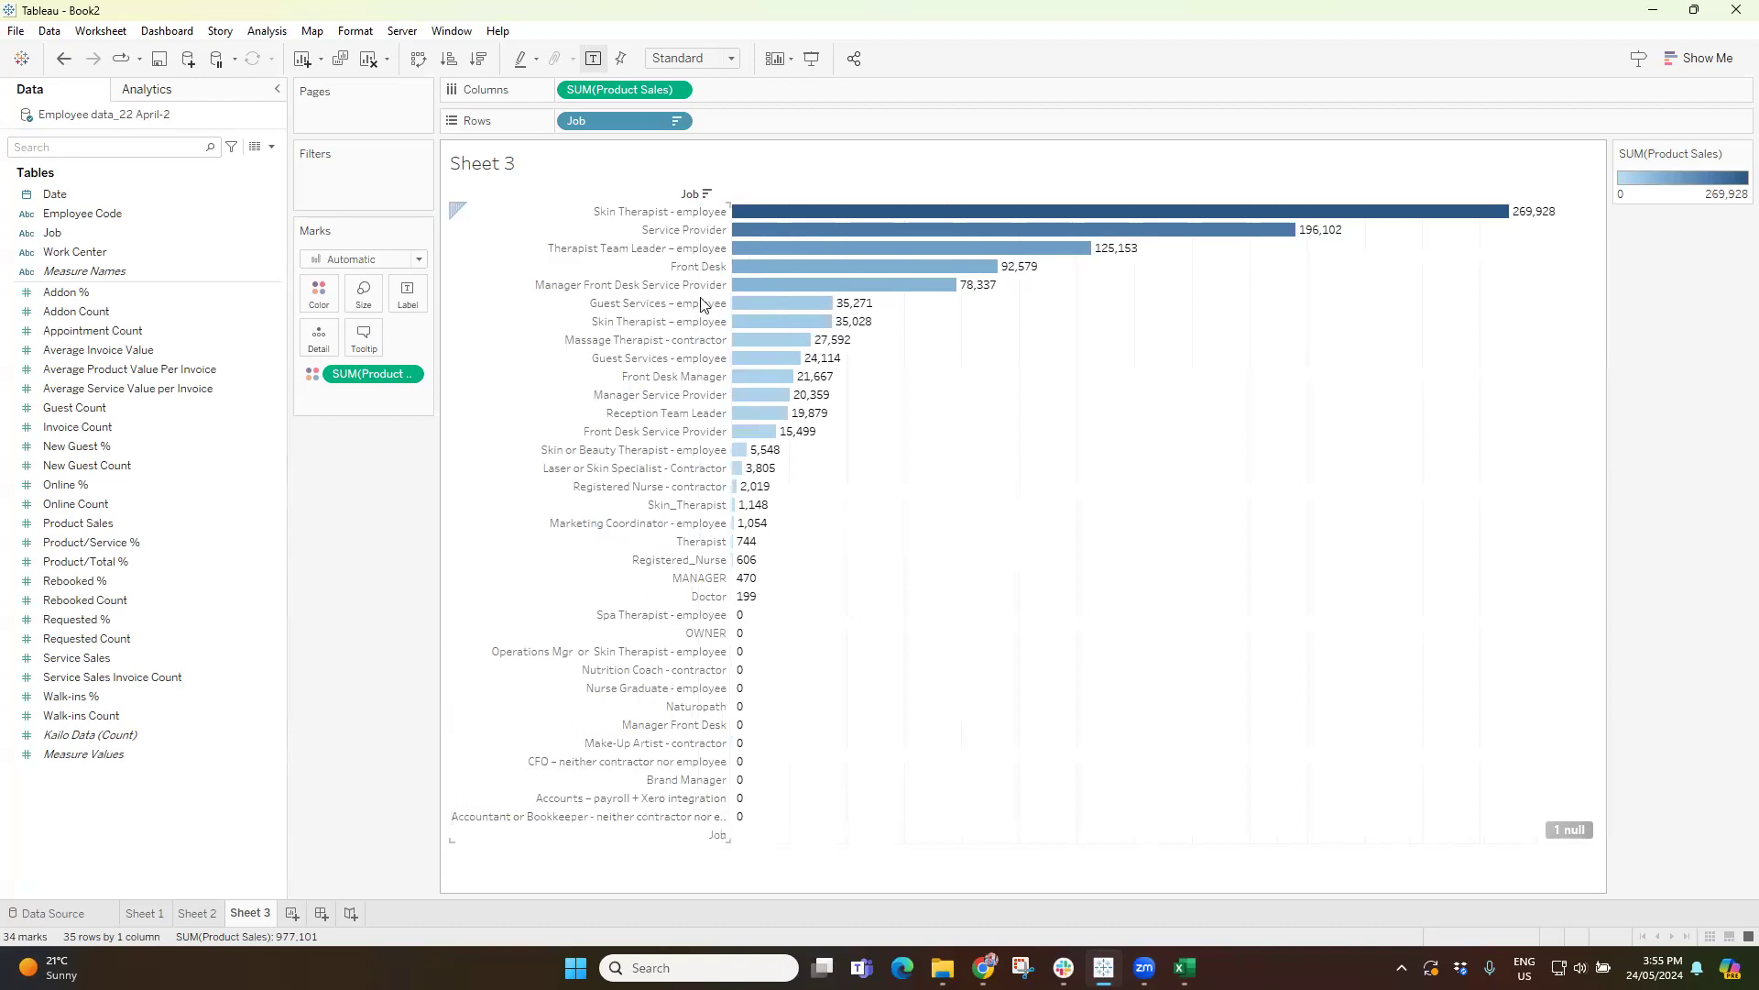
Remove Product Sales from the columns and from the color mark, and clear the sort on Job.
drag(623, 88, 373, 548)
drag(371, 373, 350, 558)
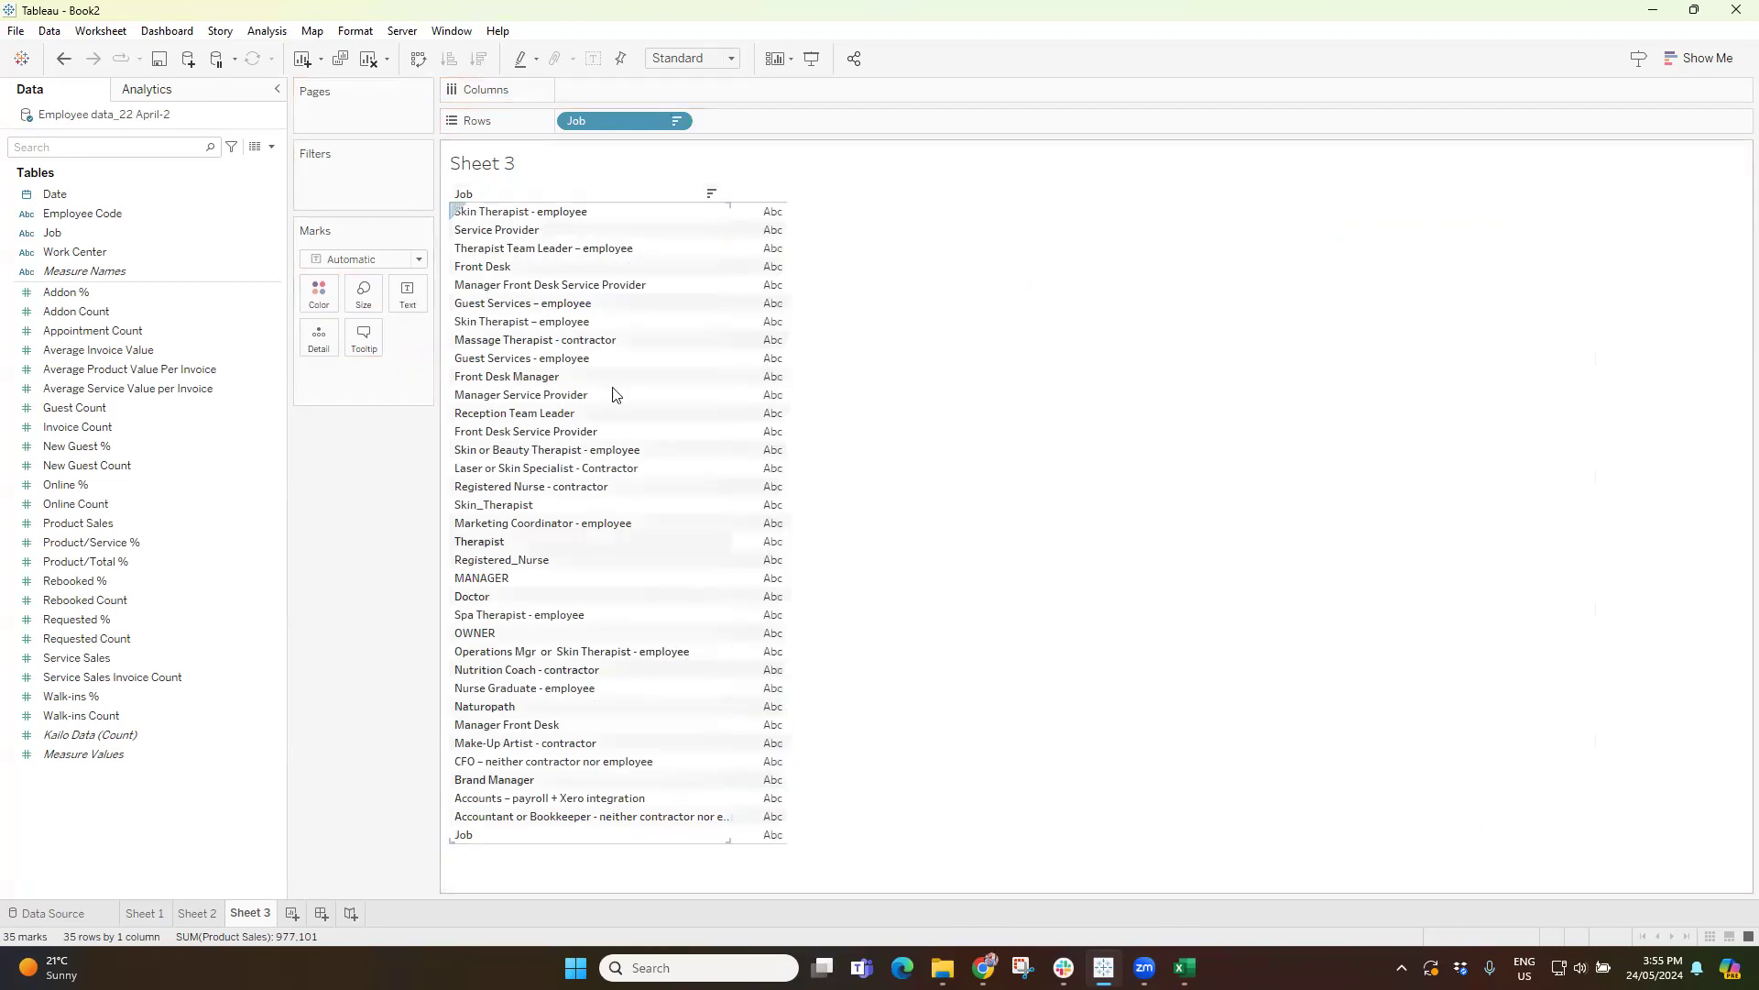
click(677, 122)
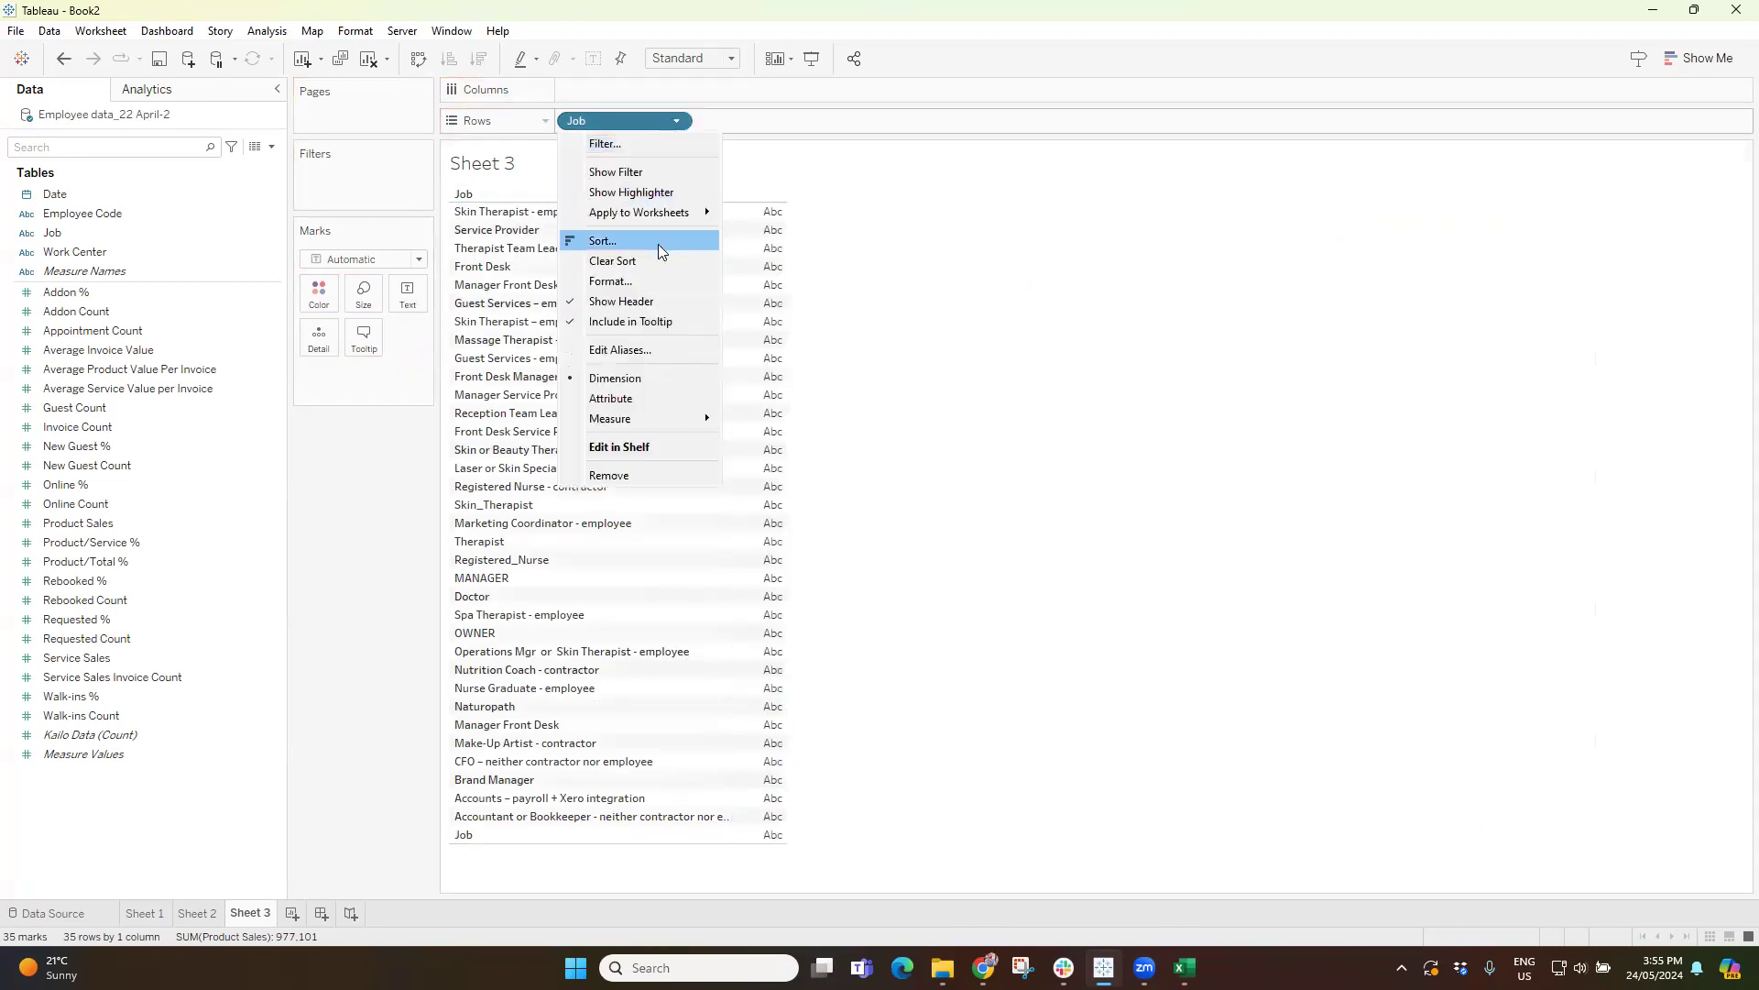
click(614, 261)
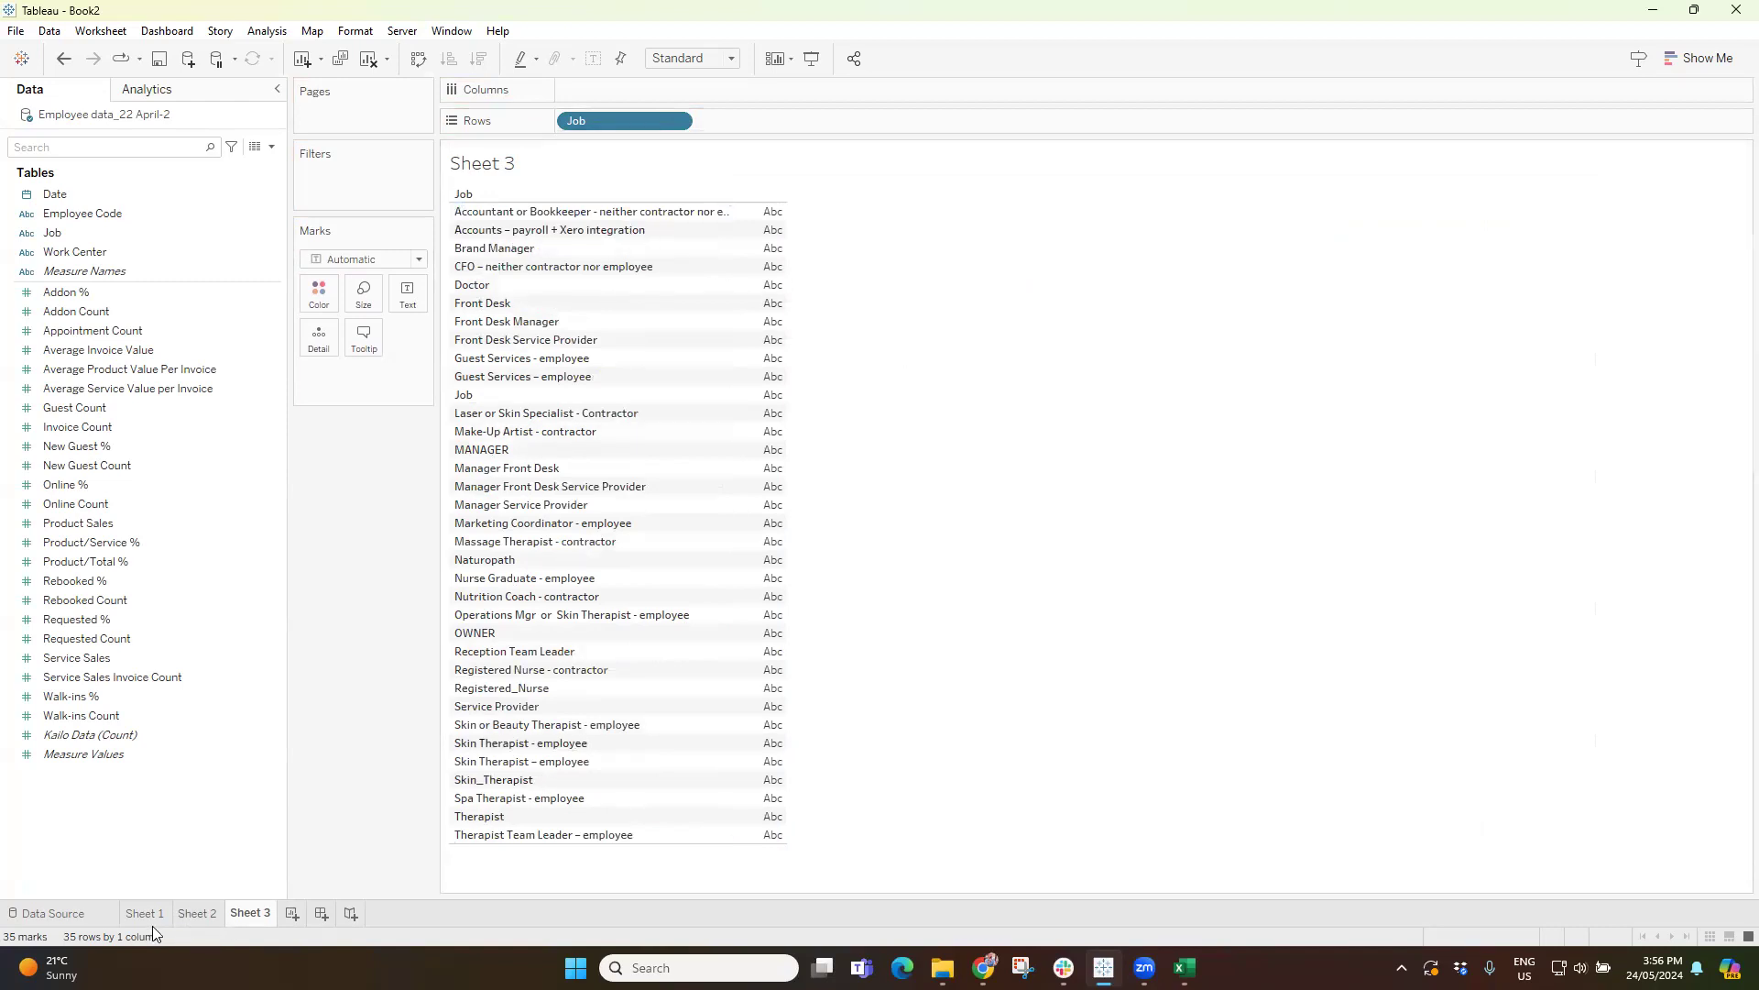
Examine the near-duplicate job names in the Job list, comparing the accounts, front desk, guest services and skin therapist entries.
click(501, 215)
ctrl+click(499, 230)
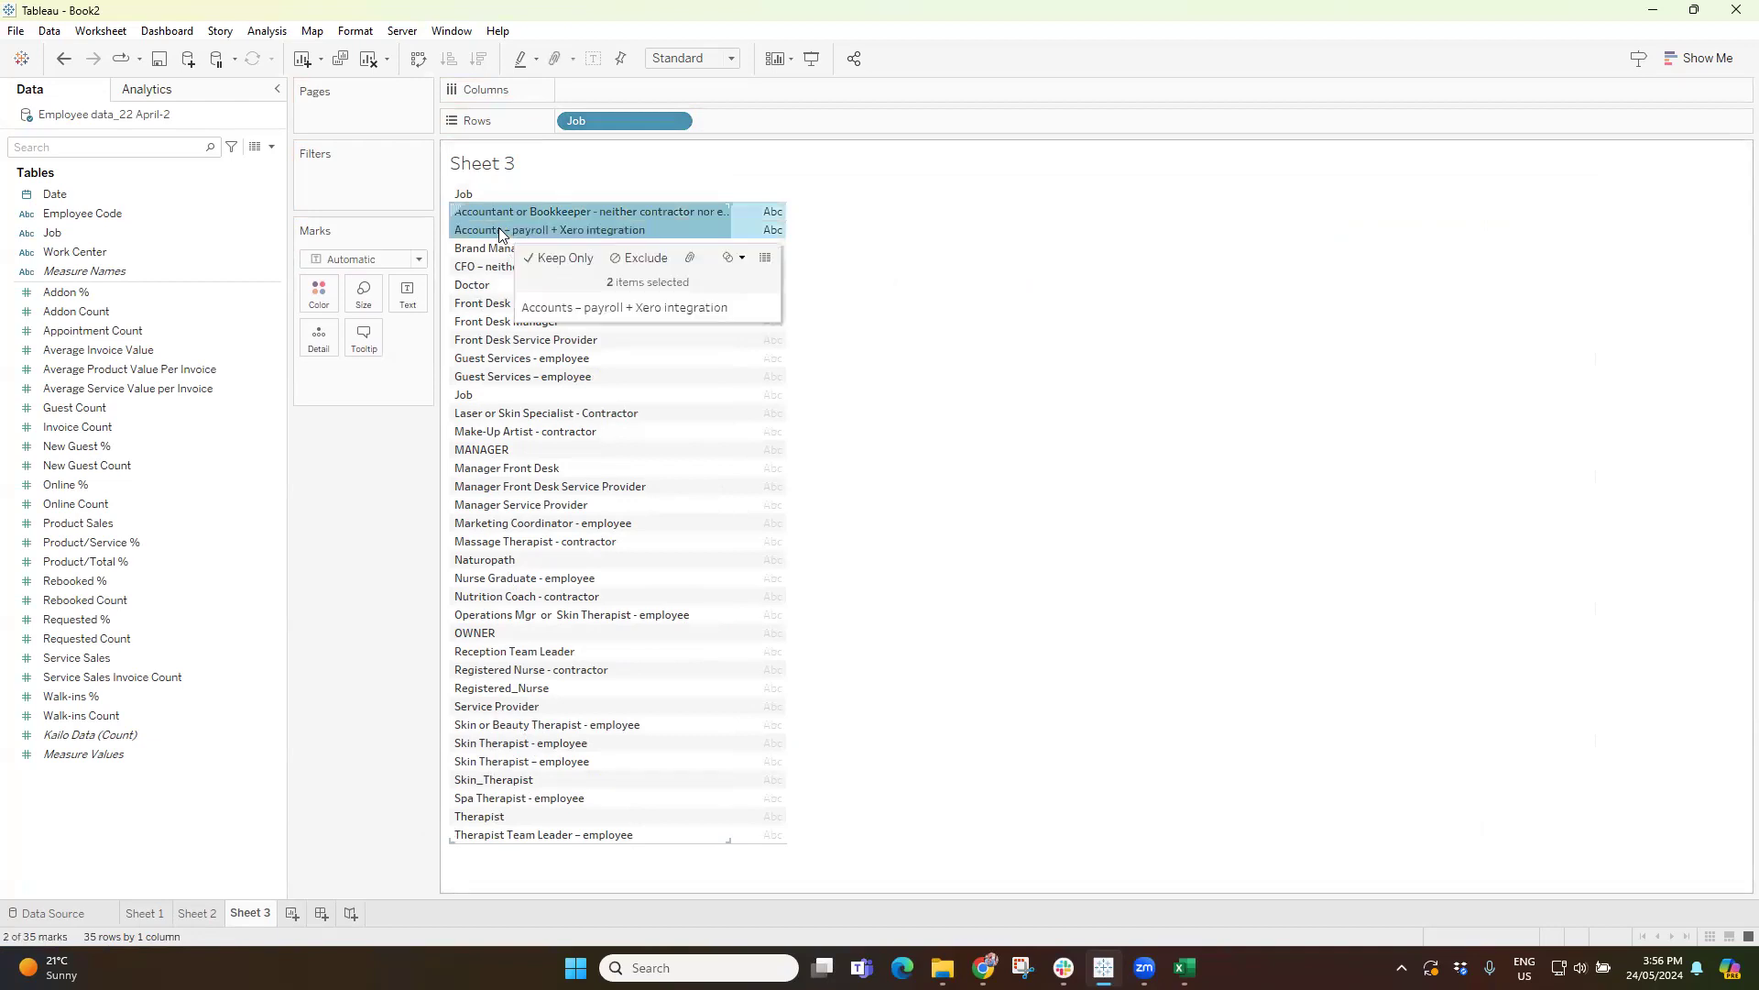
click(510, 325)
ctrl+click(499, 342)
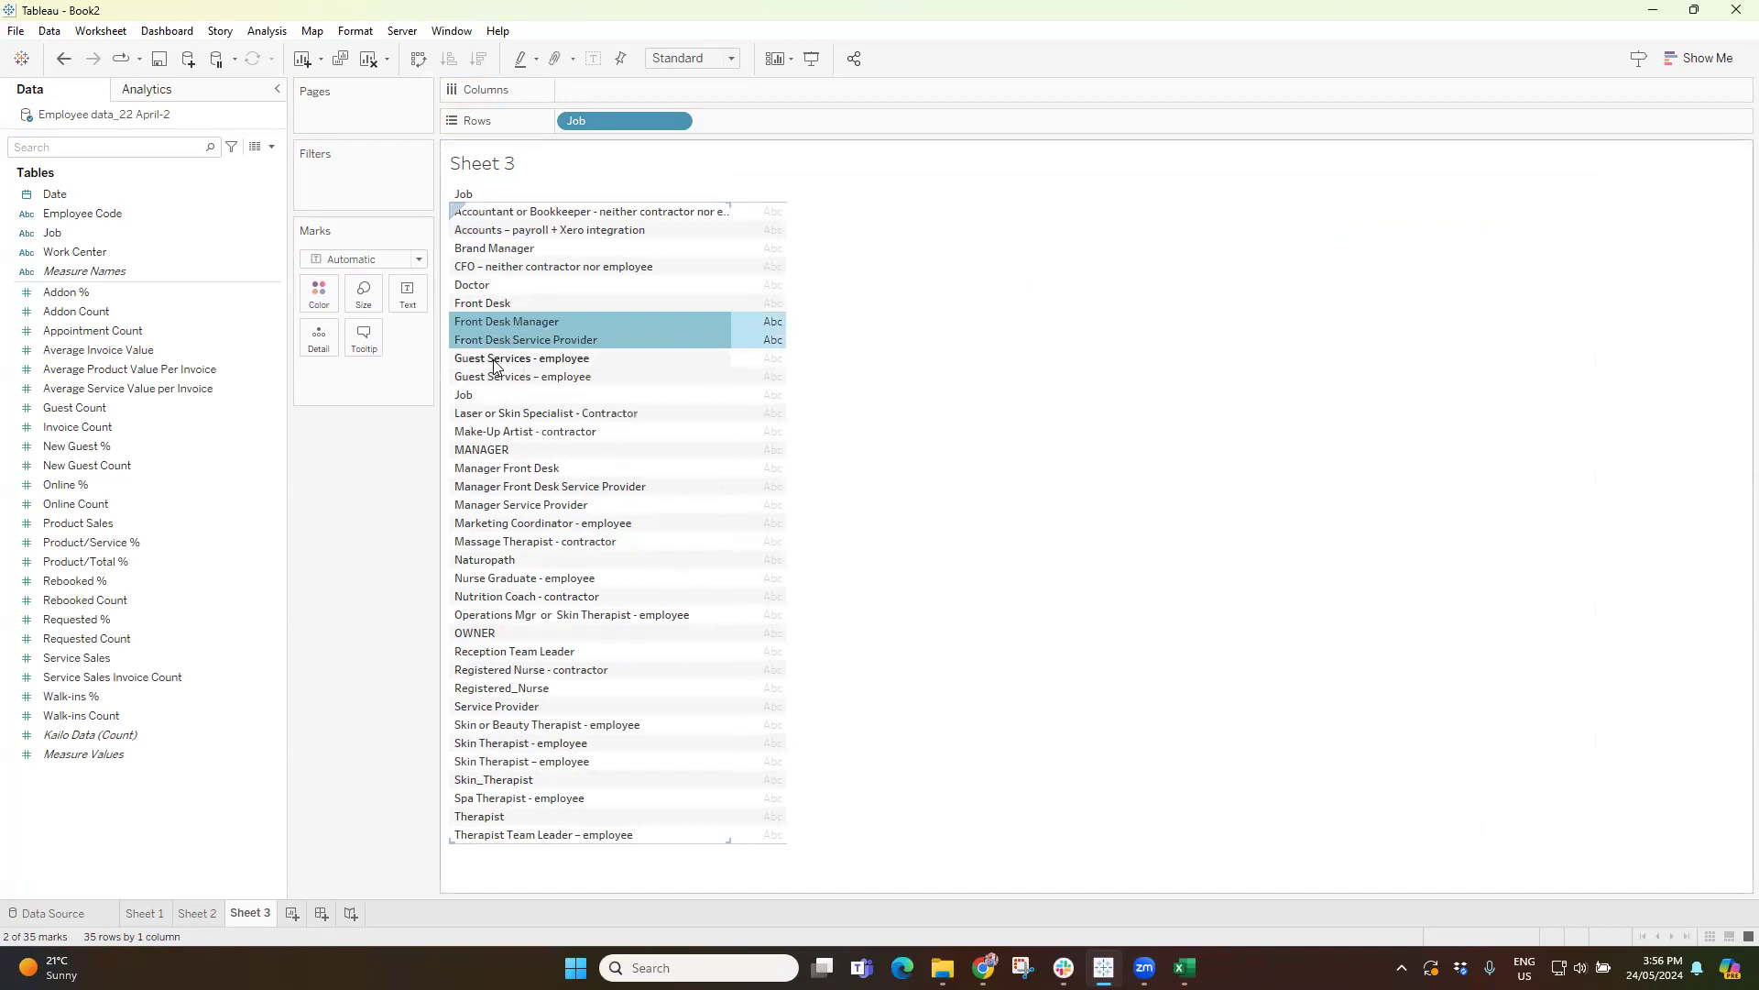
click(494, 360)
ctrl+click(539, 377)
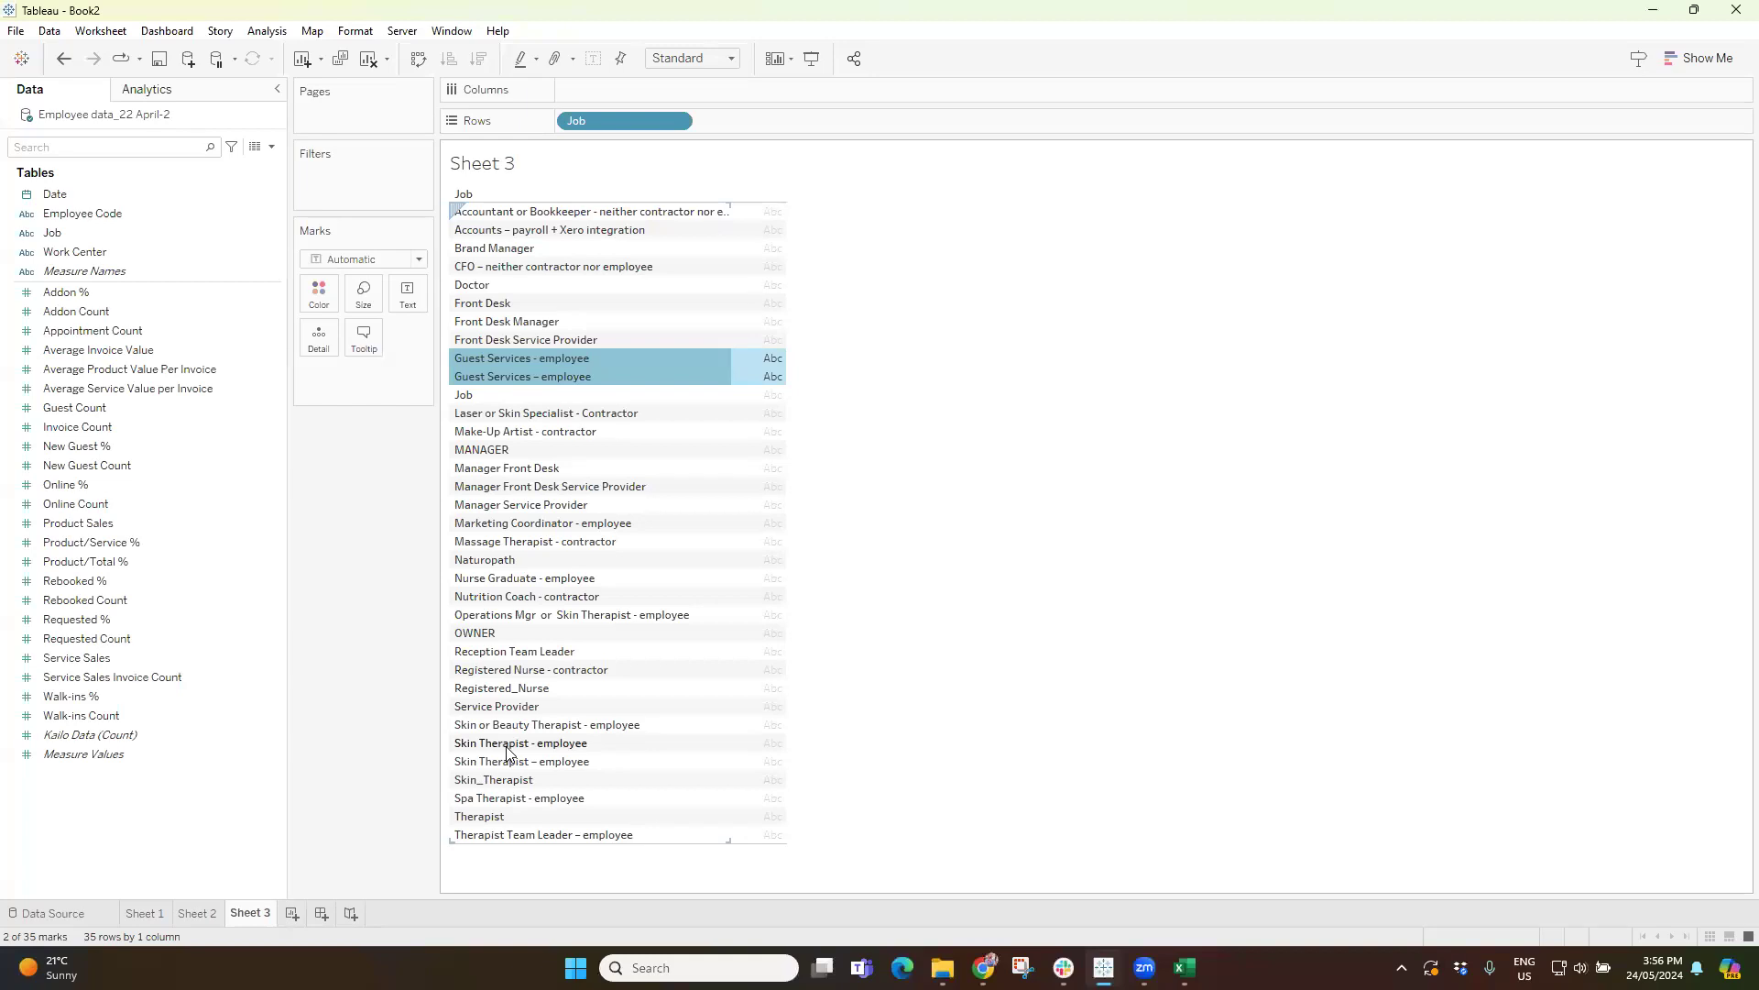
drag(508, 750, 497, 762)
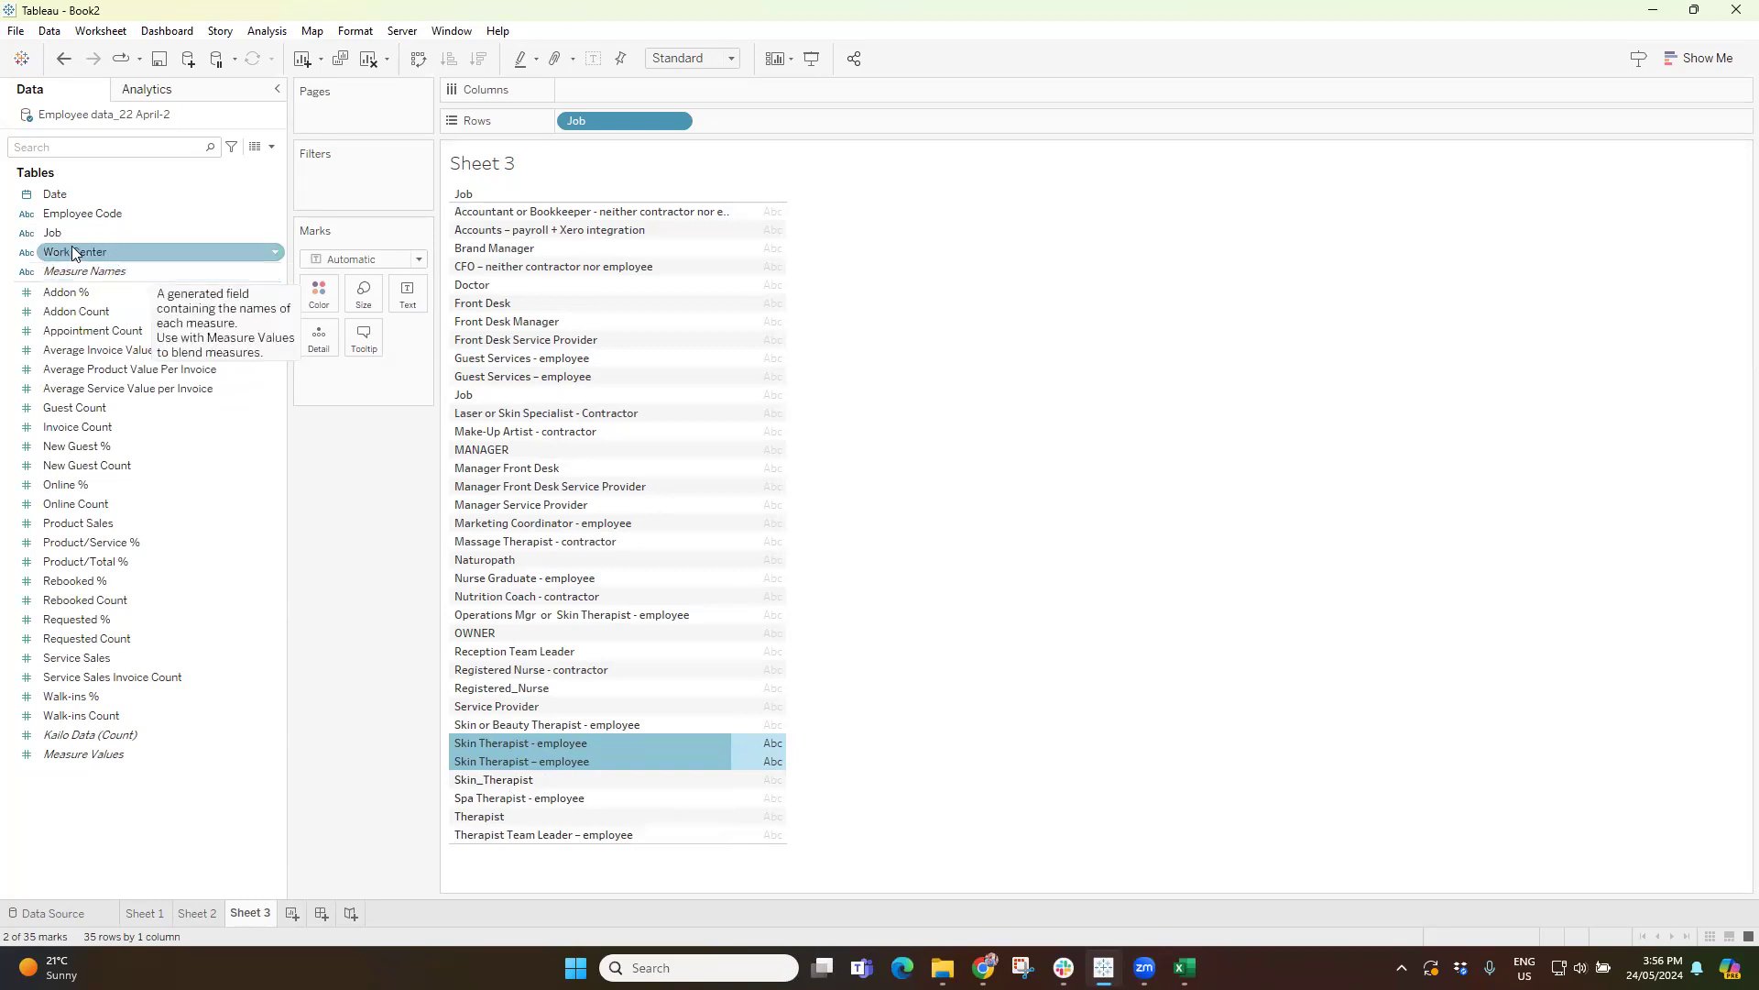
Create a group field from Job and group "Accountant or Bookkeeper - neither contractor nor employee" with "Accounts – payroll + Xero integration".
click(275, 232)
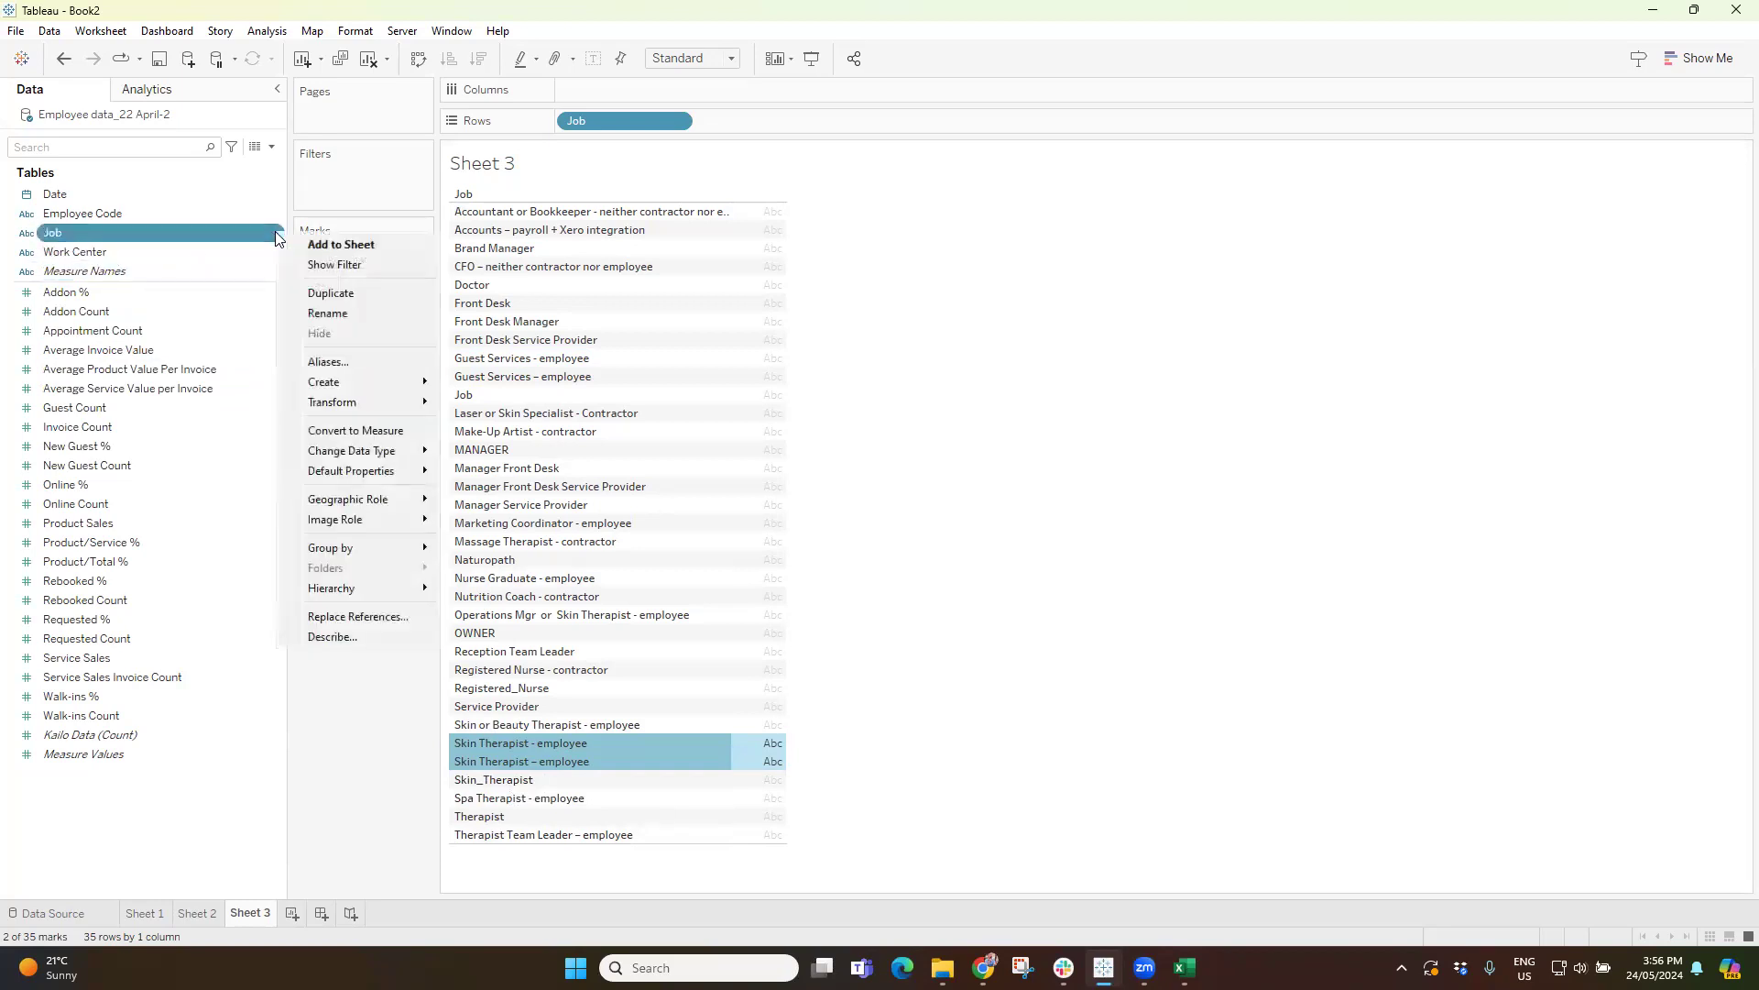
mouse_move(339, 383)
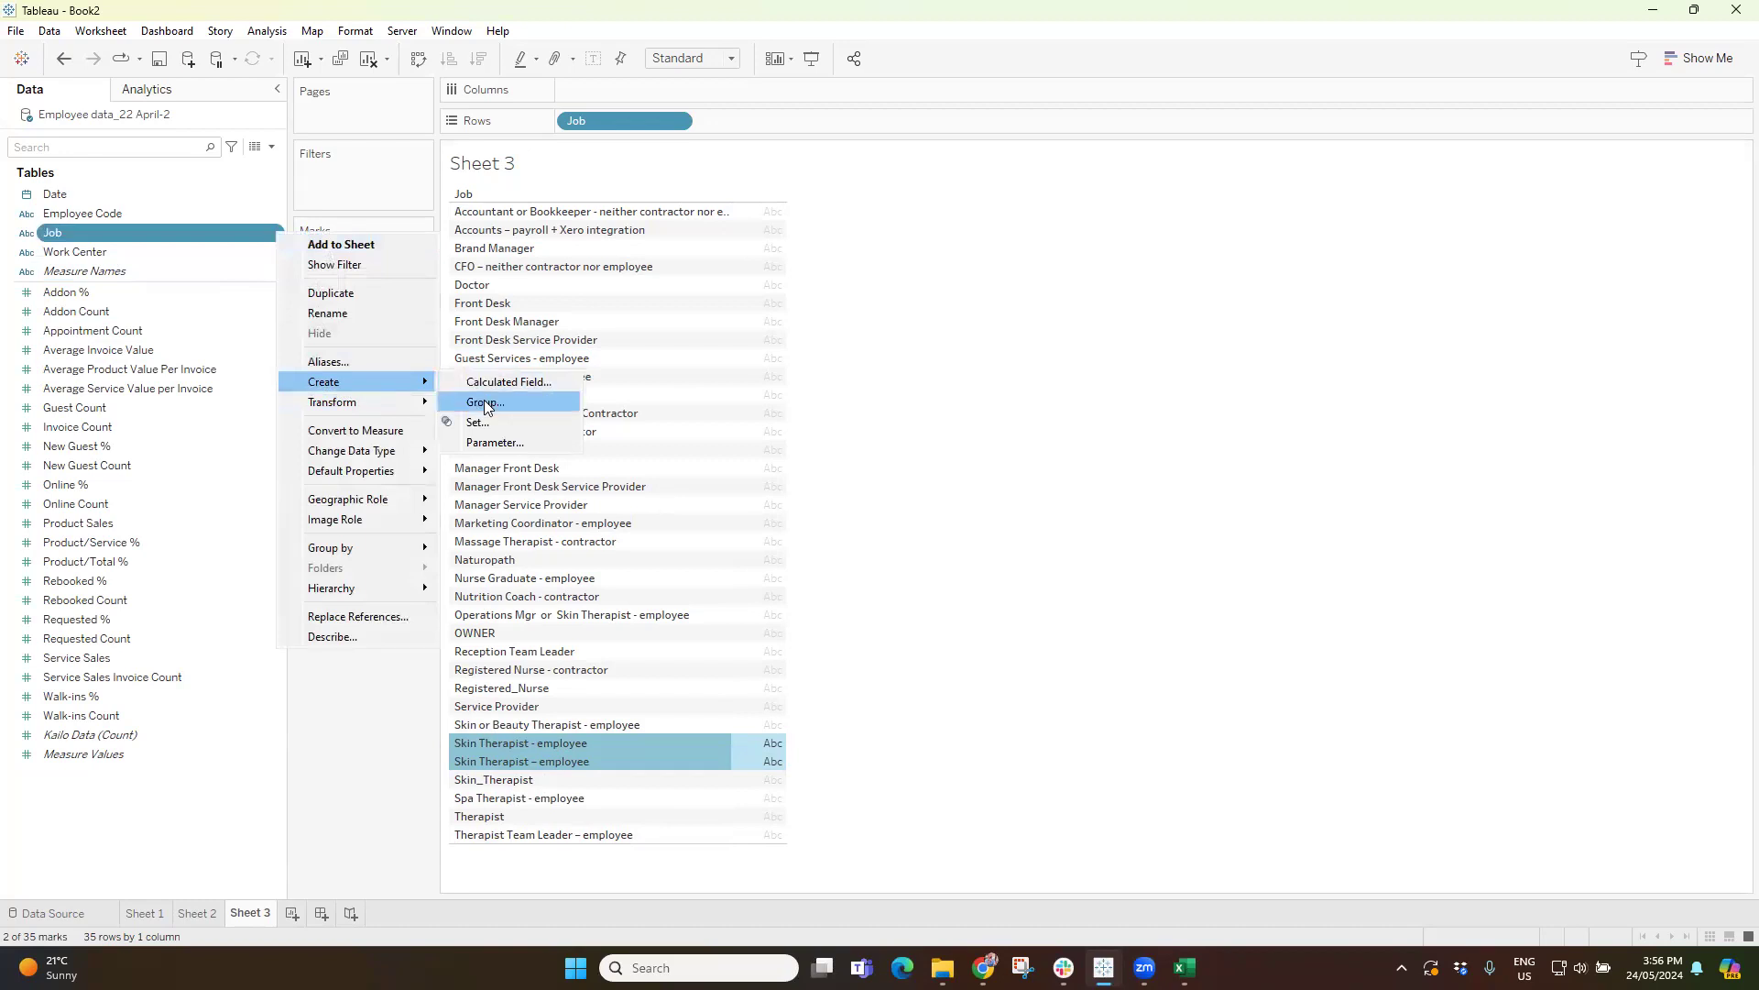
click(481, 402)
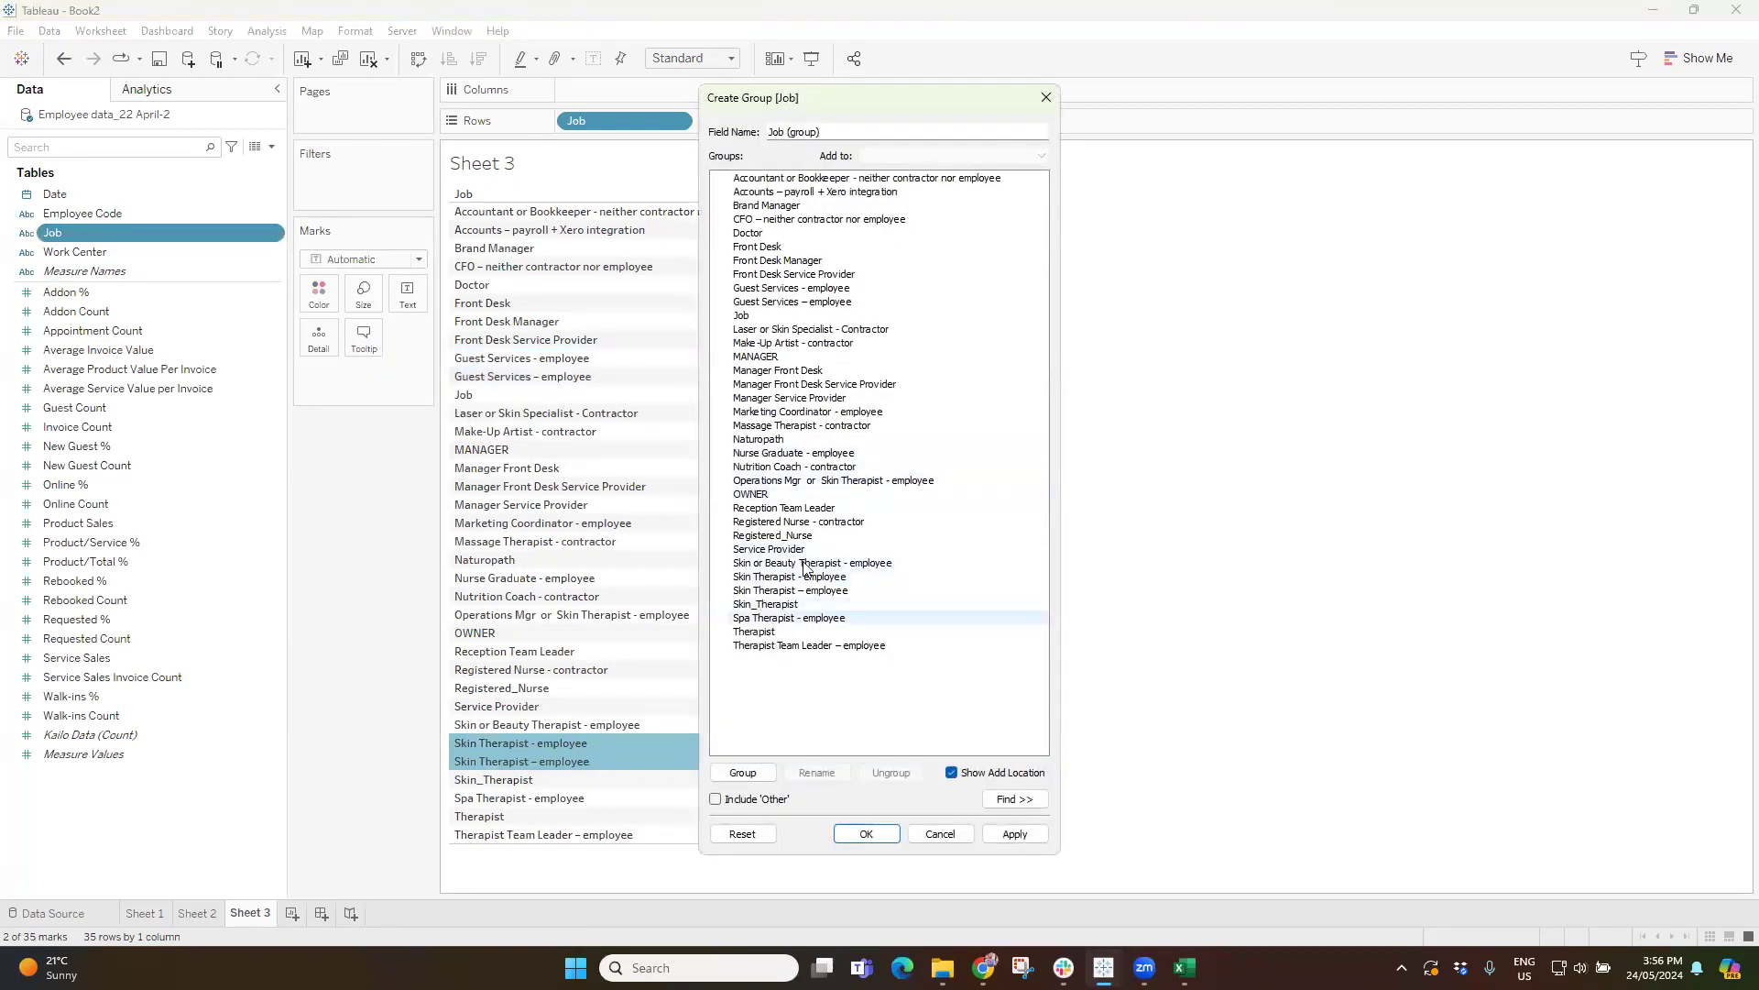
click(772, 179)
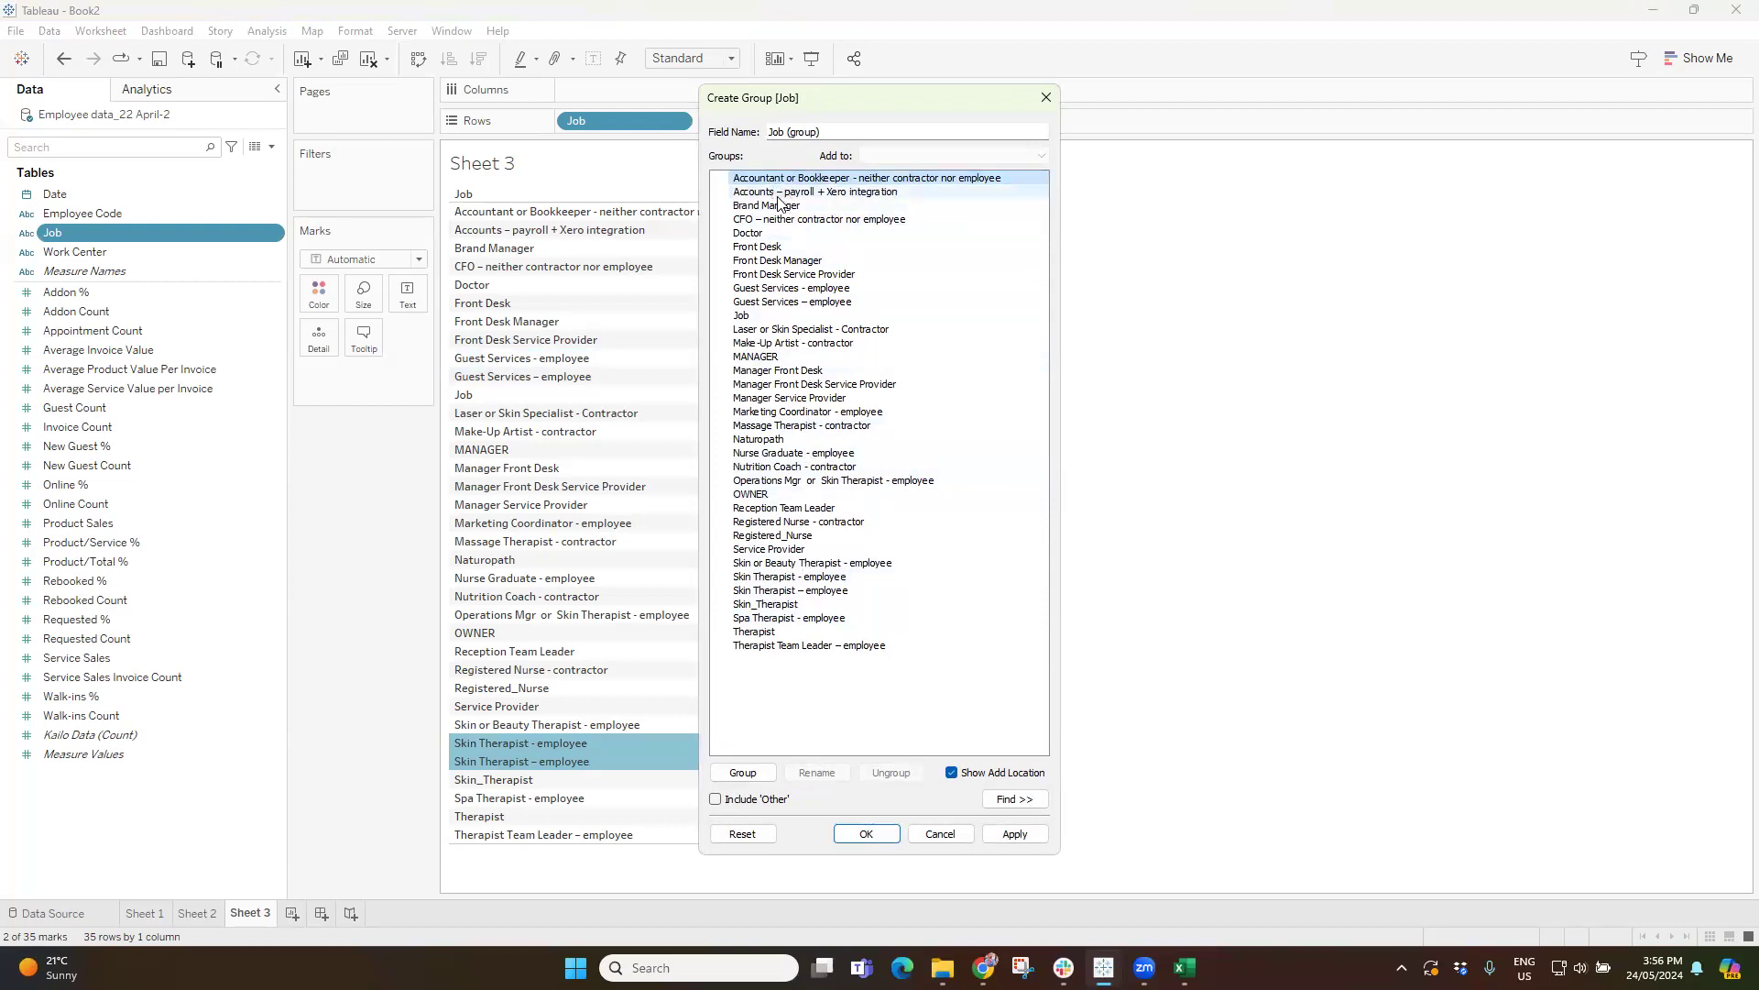
ctrl+click(779, 194)
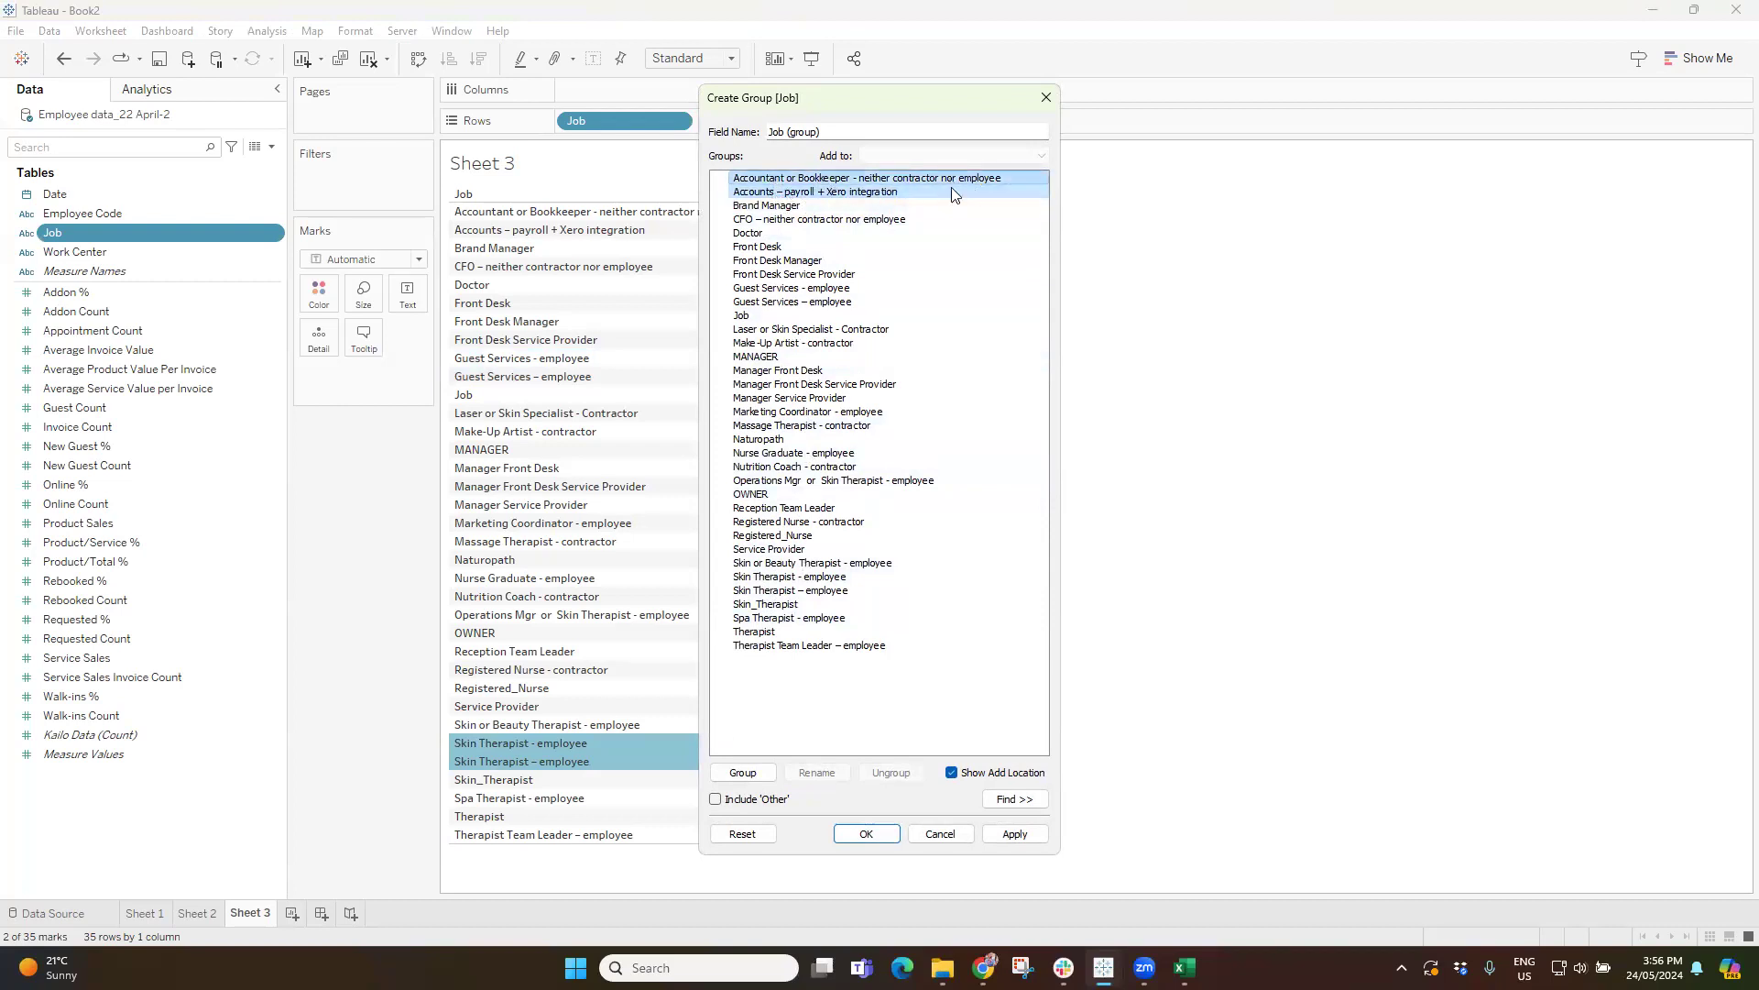
click(740, 773)
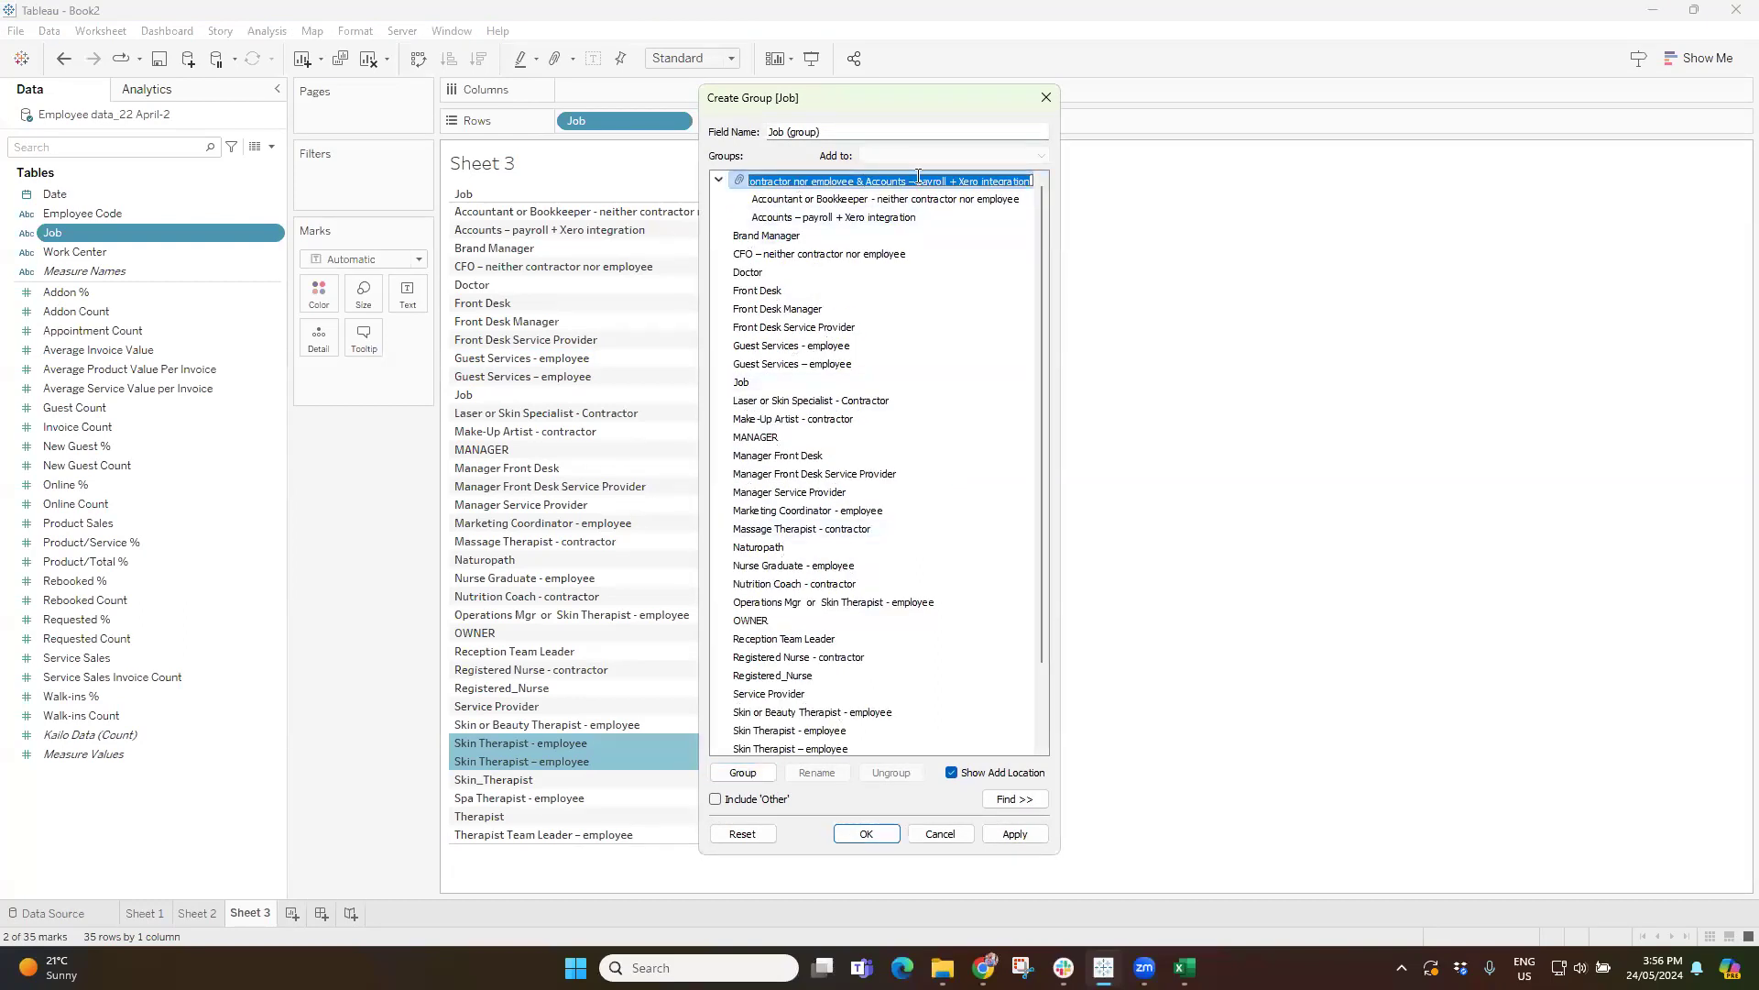
Shorten the new group's name to Accounts and collapse it.
click(880, 182)
drag(869, 181, 703, 185)
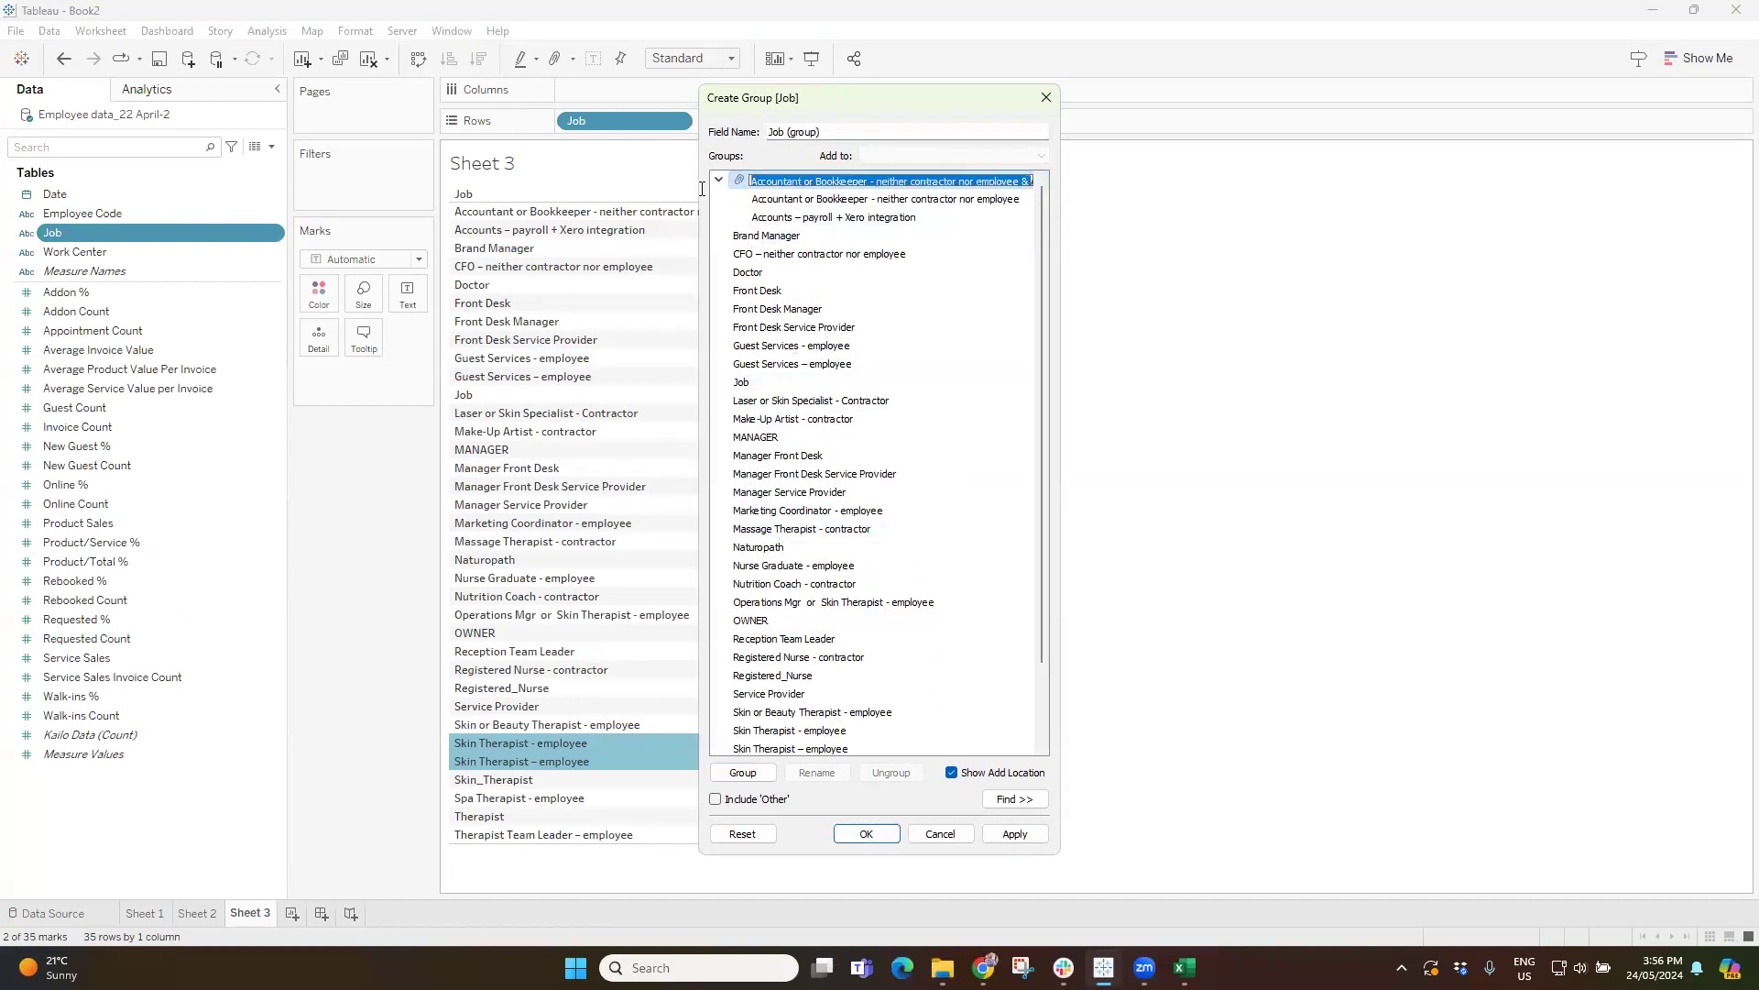
key(BackSpace)
drag(887, 186, 940, 185)
key(BackSpace)
key(Return)
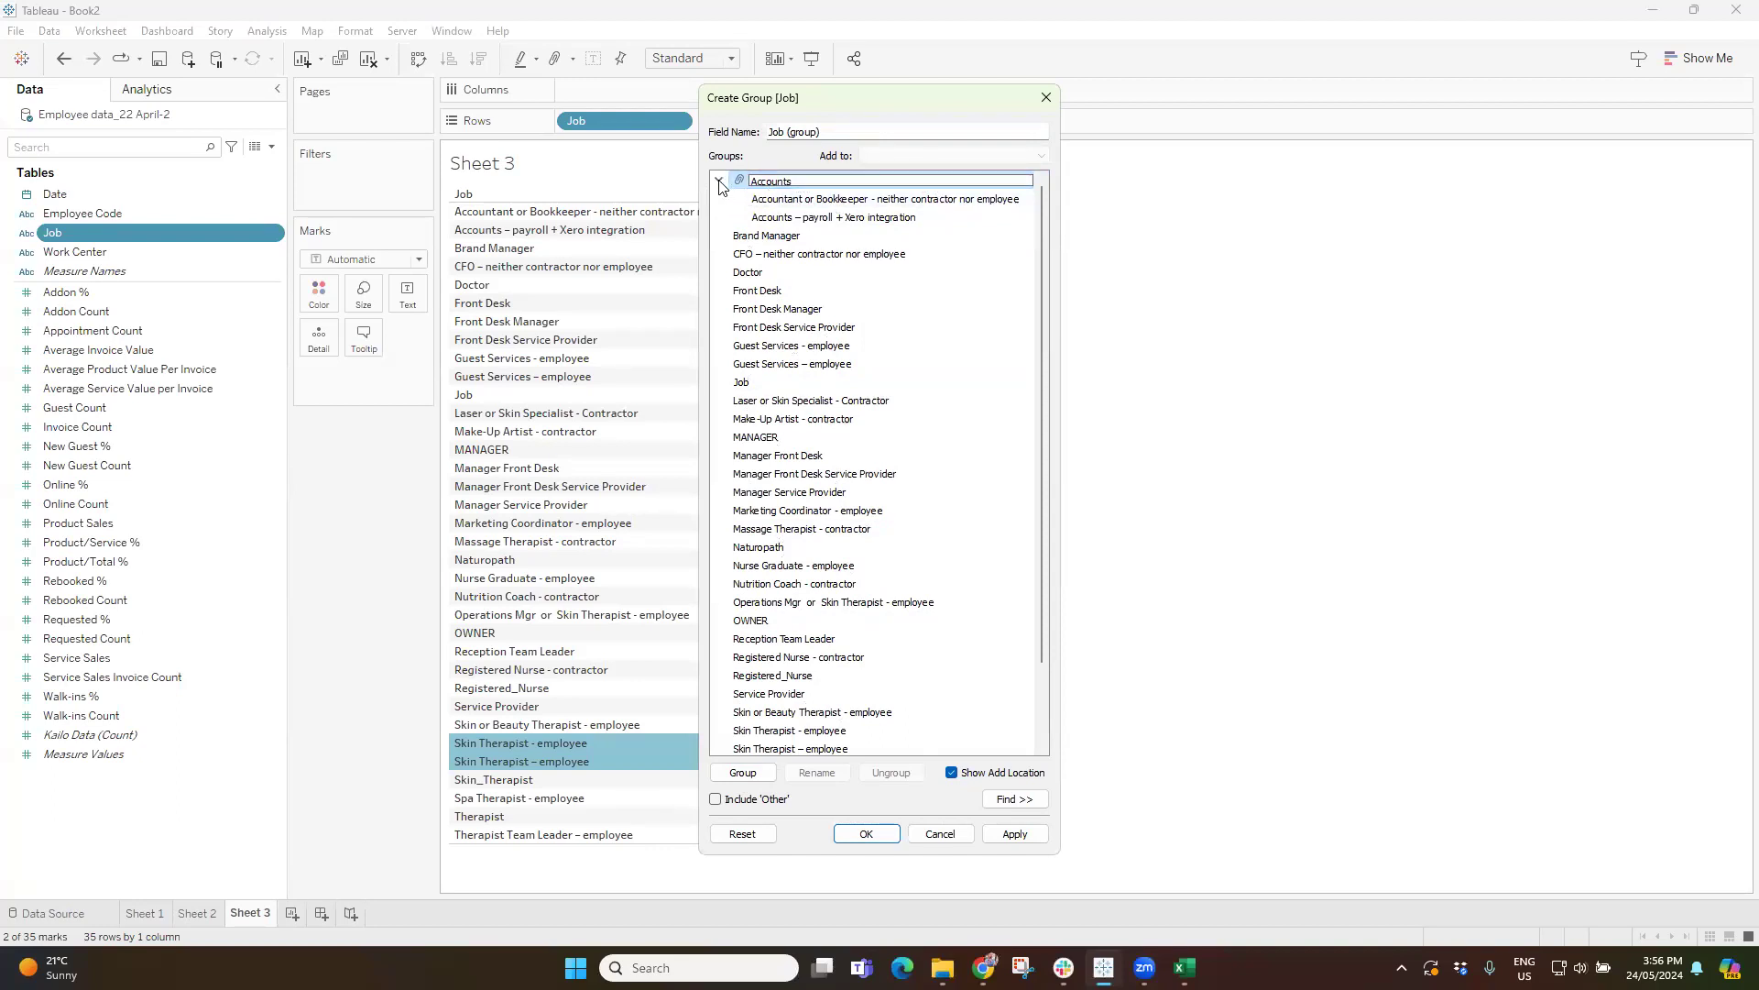
click(719, 179)
Group the two Guest Services employee jobs under the name Guest Services and collapse the group.
click(815, 310)
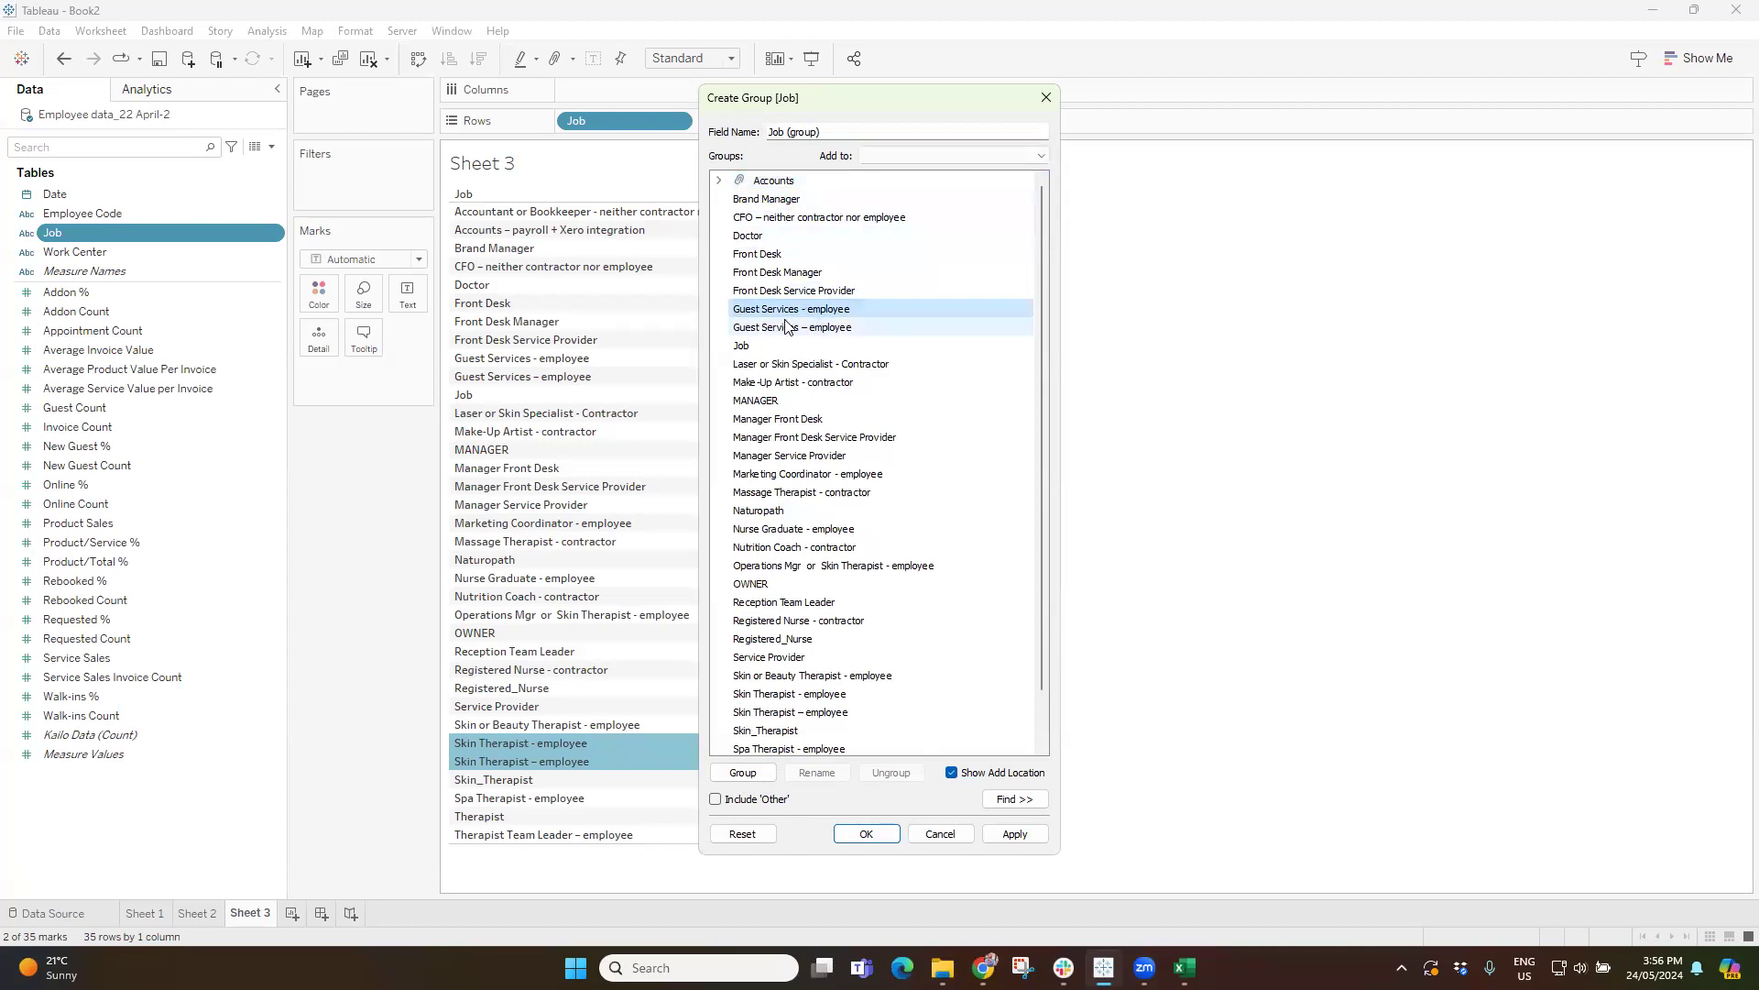
ctrl+click(798, 327)
click(740, 772)
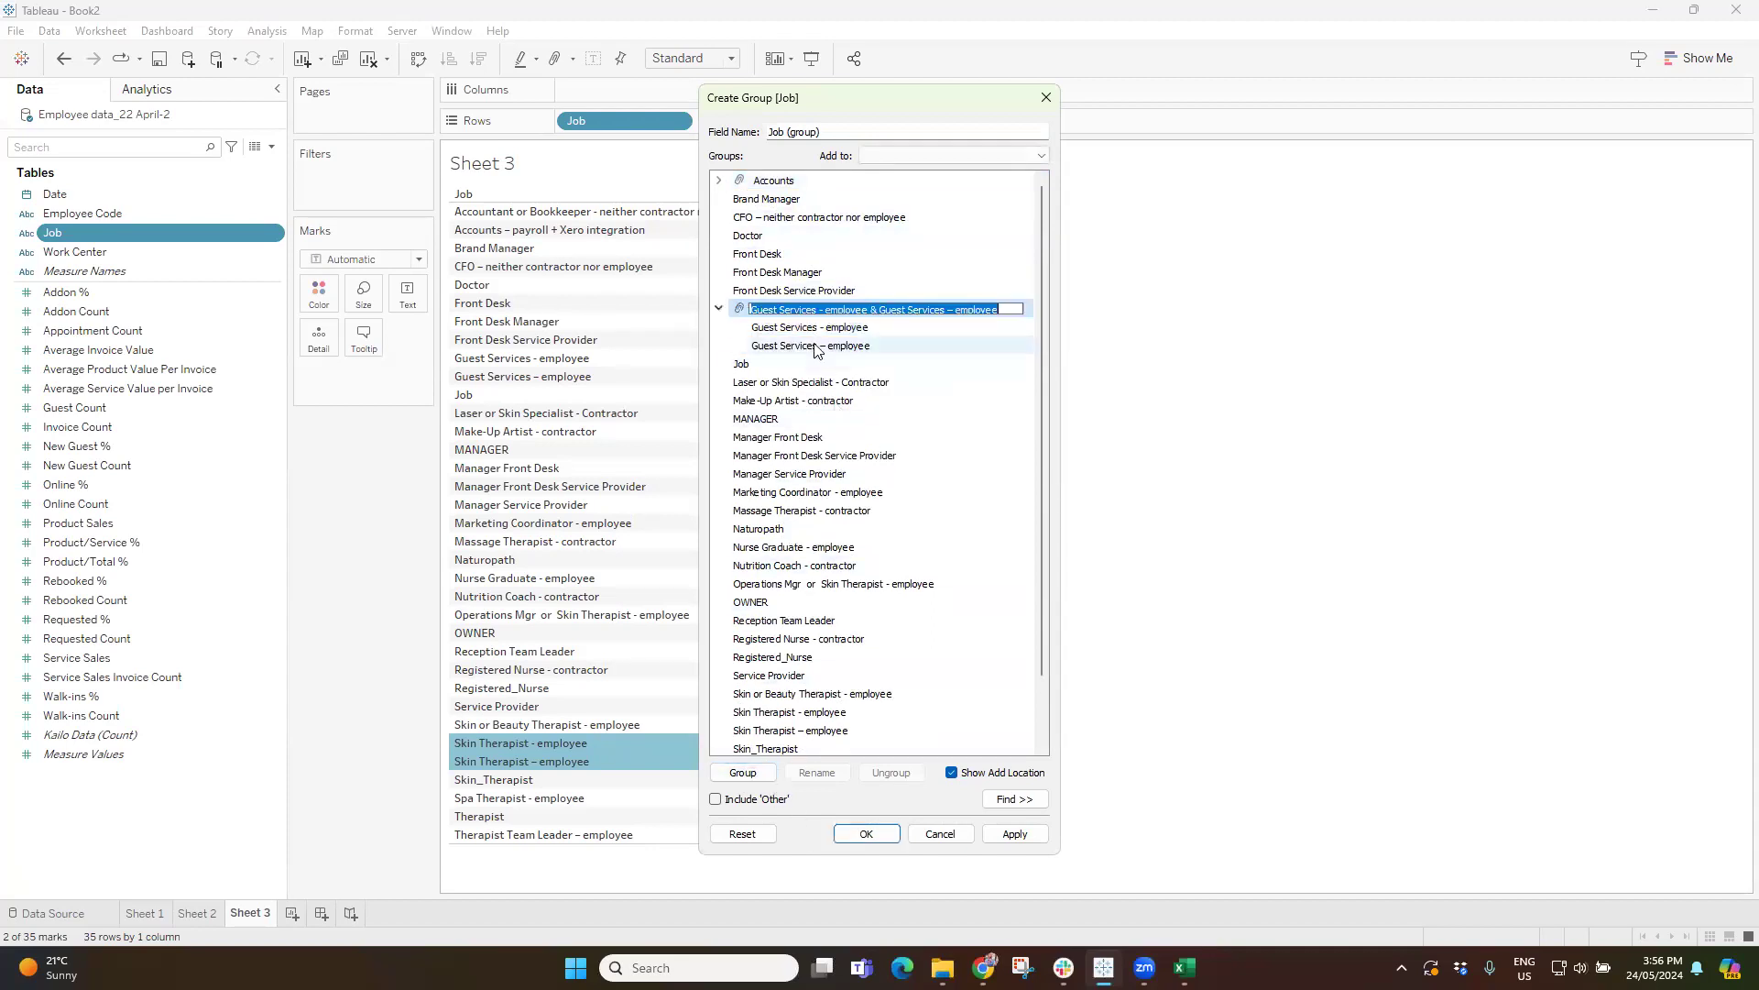
click(819, 309)
drag(818, 310, 1012, 310)
key(BackSpace)
click(719, 309)
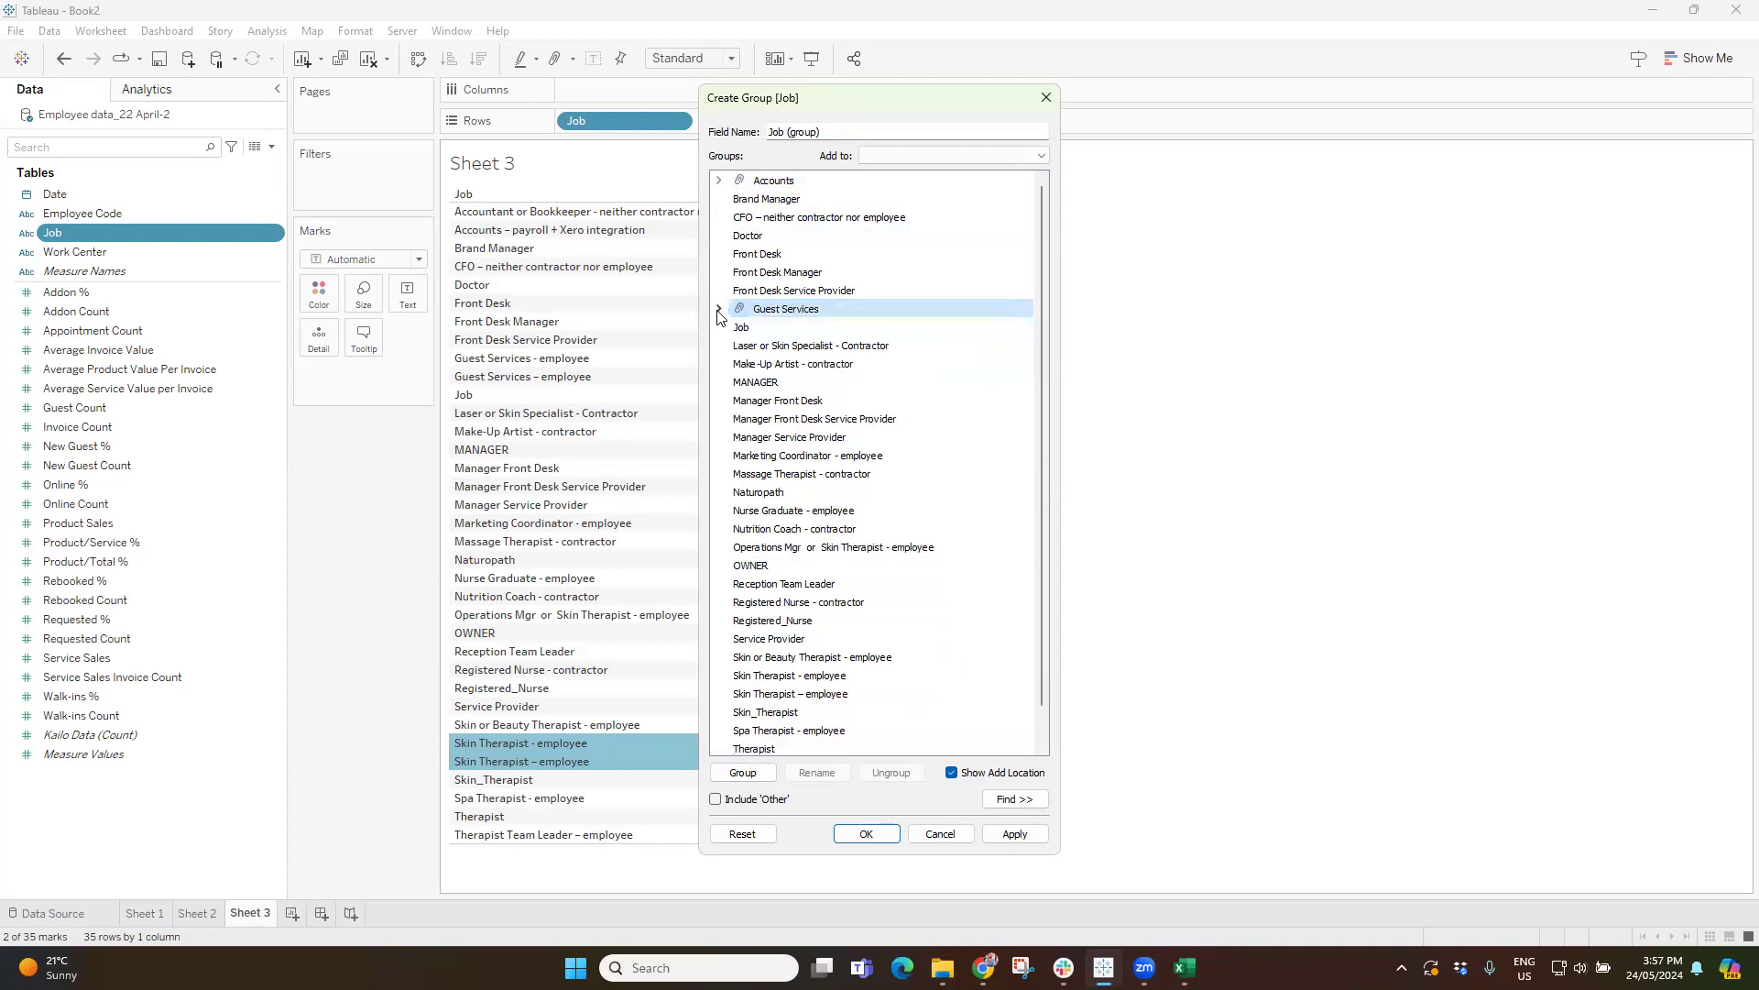
Group Front Desk, Front Desk Manager and Front Desk Service Provider under the name Front Desk and collapse the group.
click(768, 271)
drag(766, 255, 777, 292)
click(743, 773)
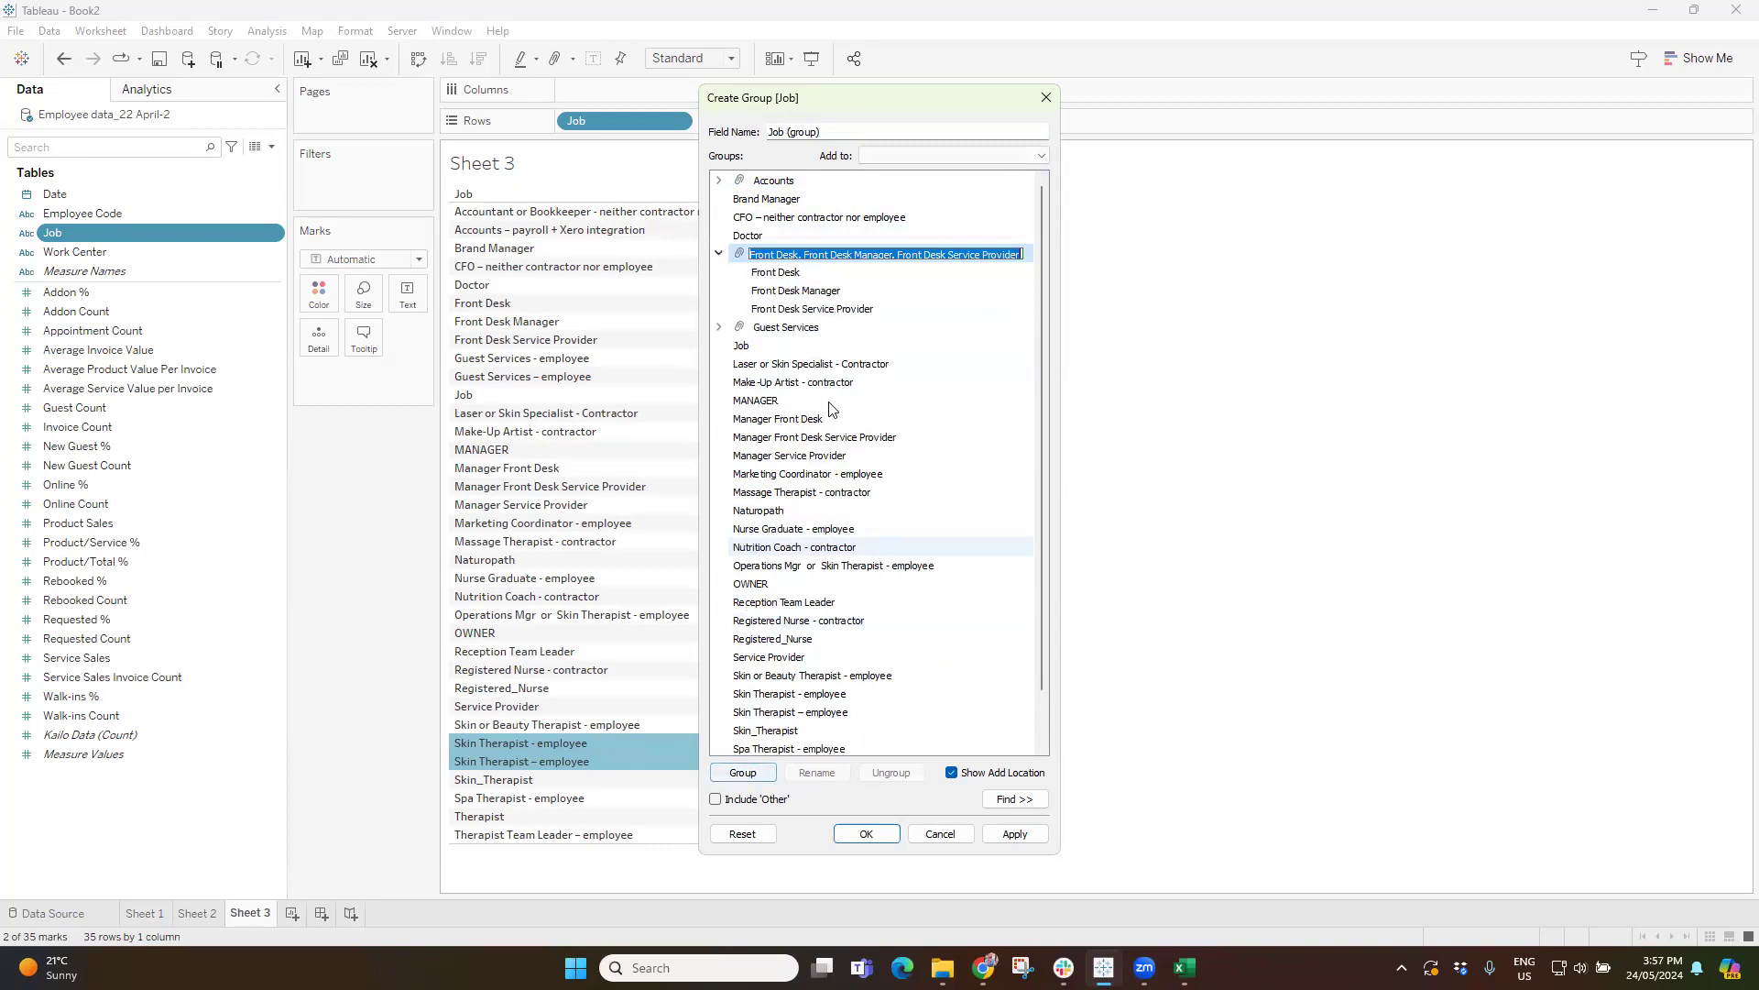
click(807, 256)
drag(801, 257, 1010, 260)
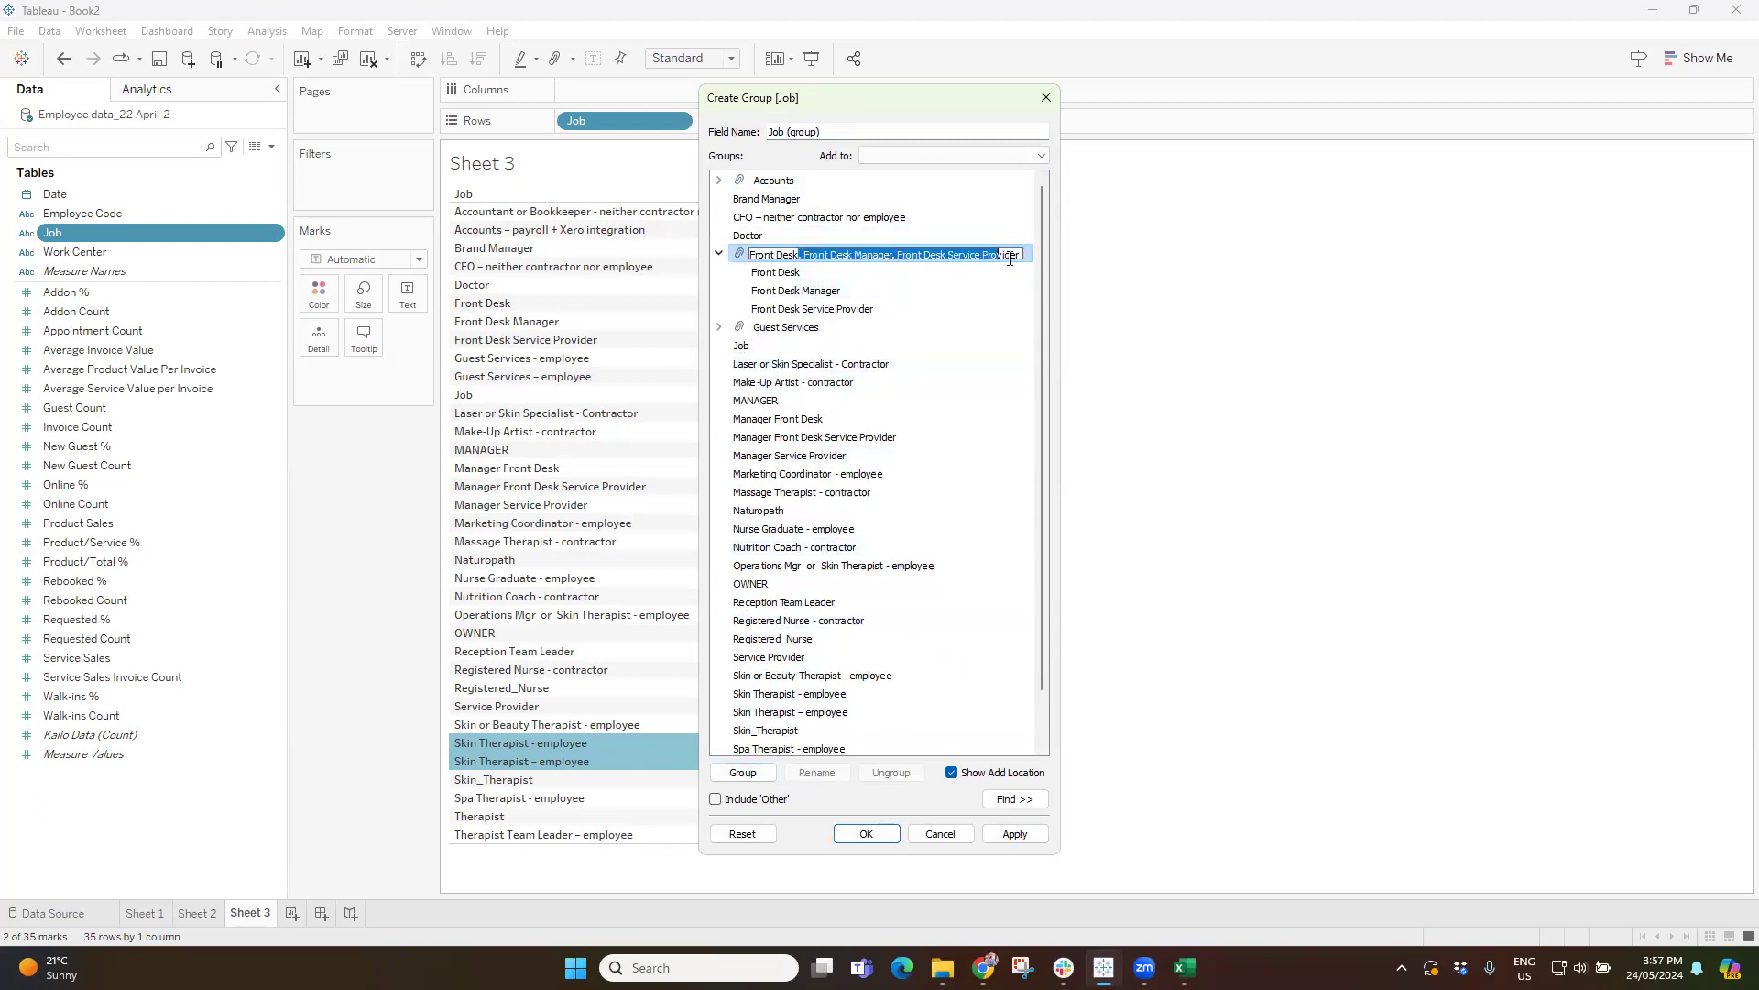
key(BackSpace)
key(Return)
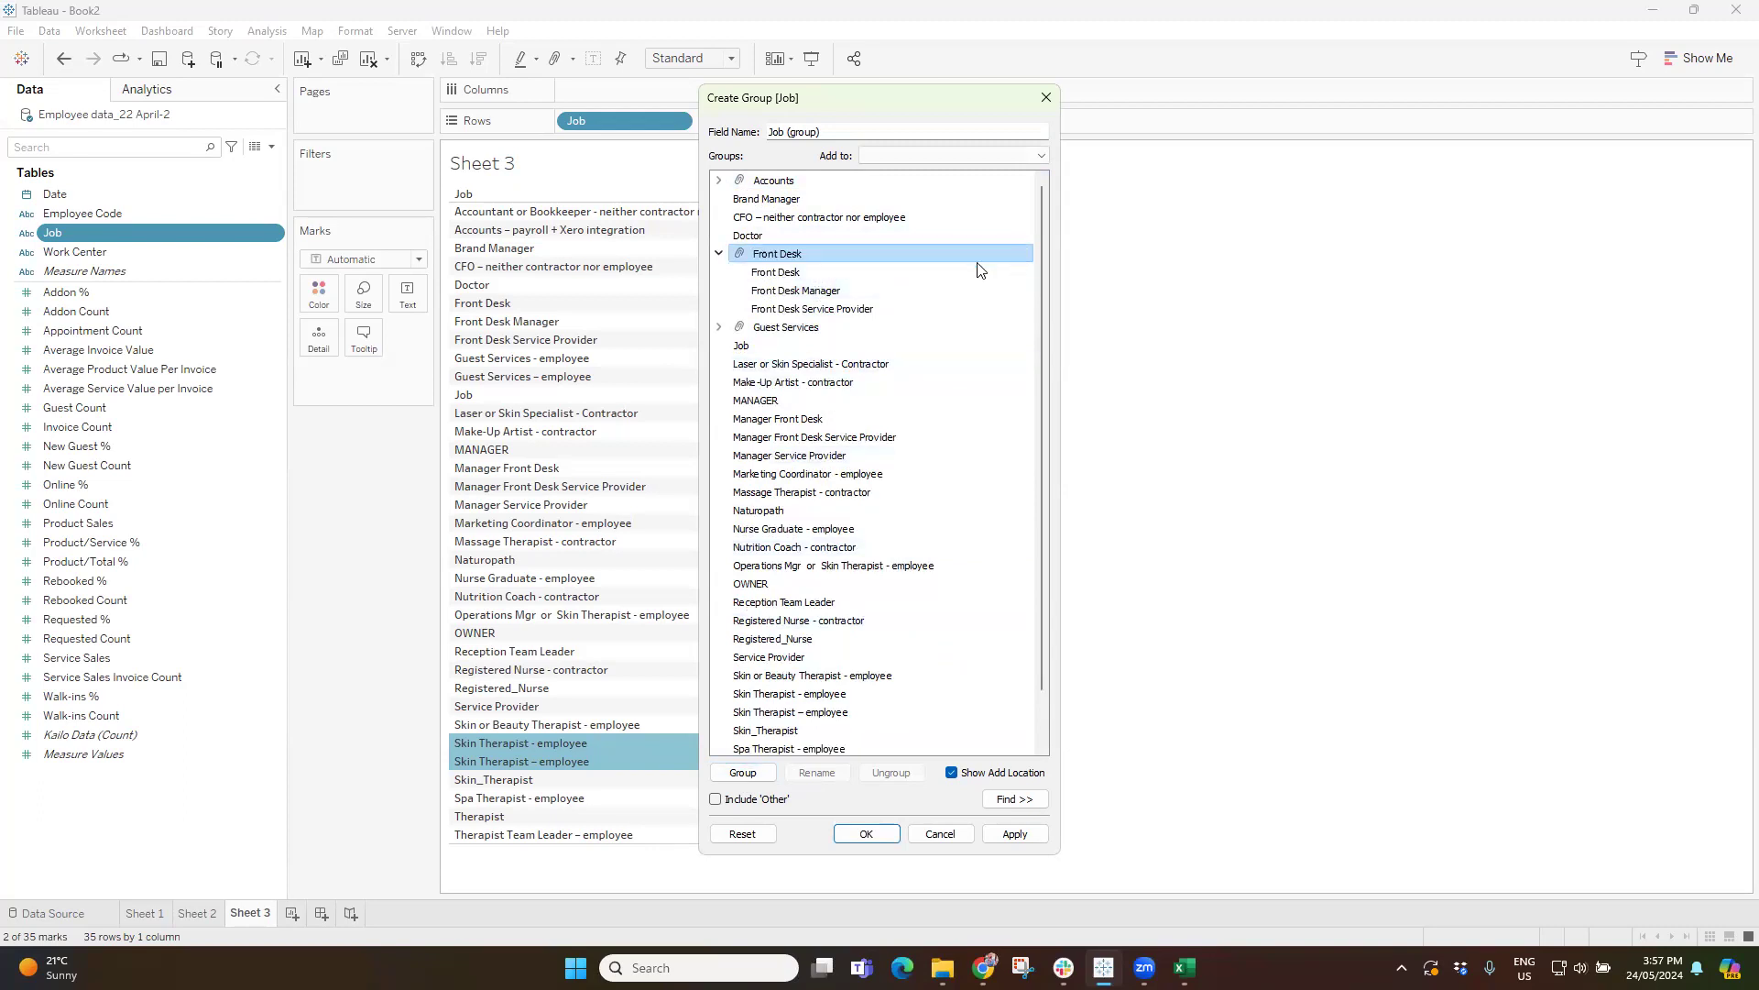
click(719, 255)
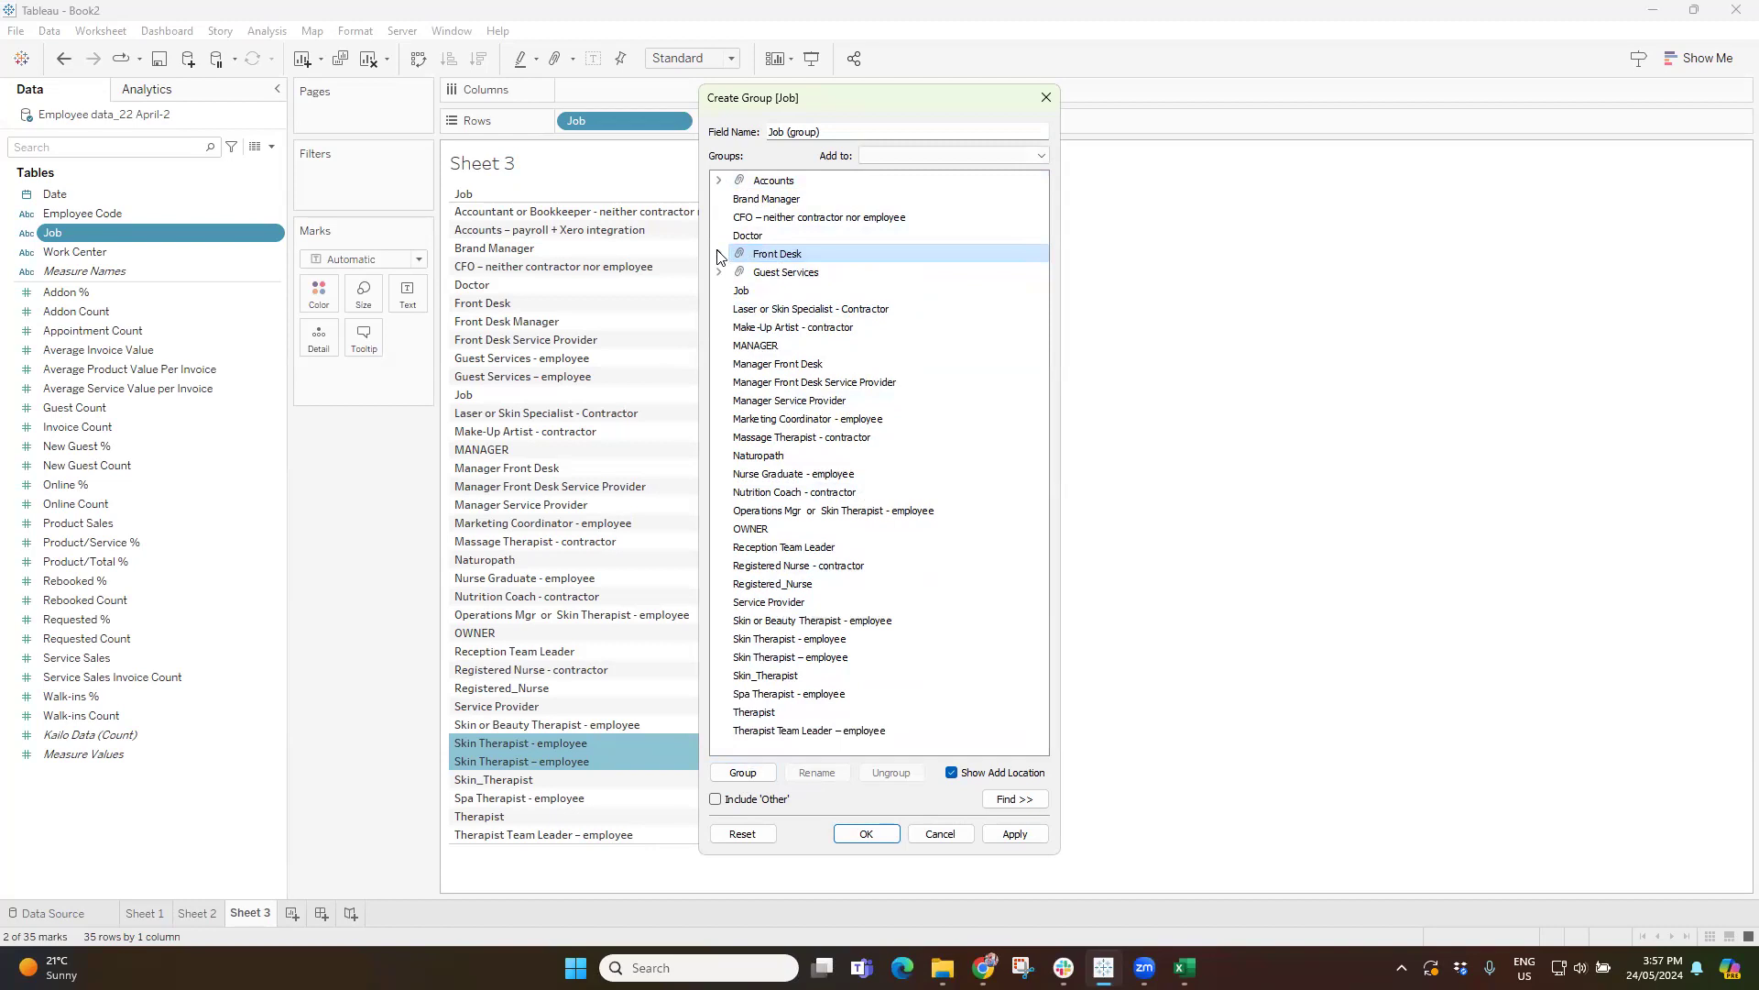
Group the jobs MANAGER, Manager Front Desk and Manager Front Desk Service Provider.
click(766, 348)
drag(770, 365, 782, 384)
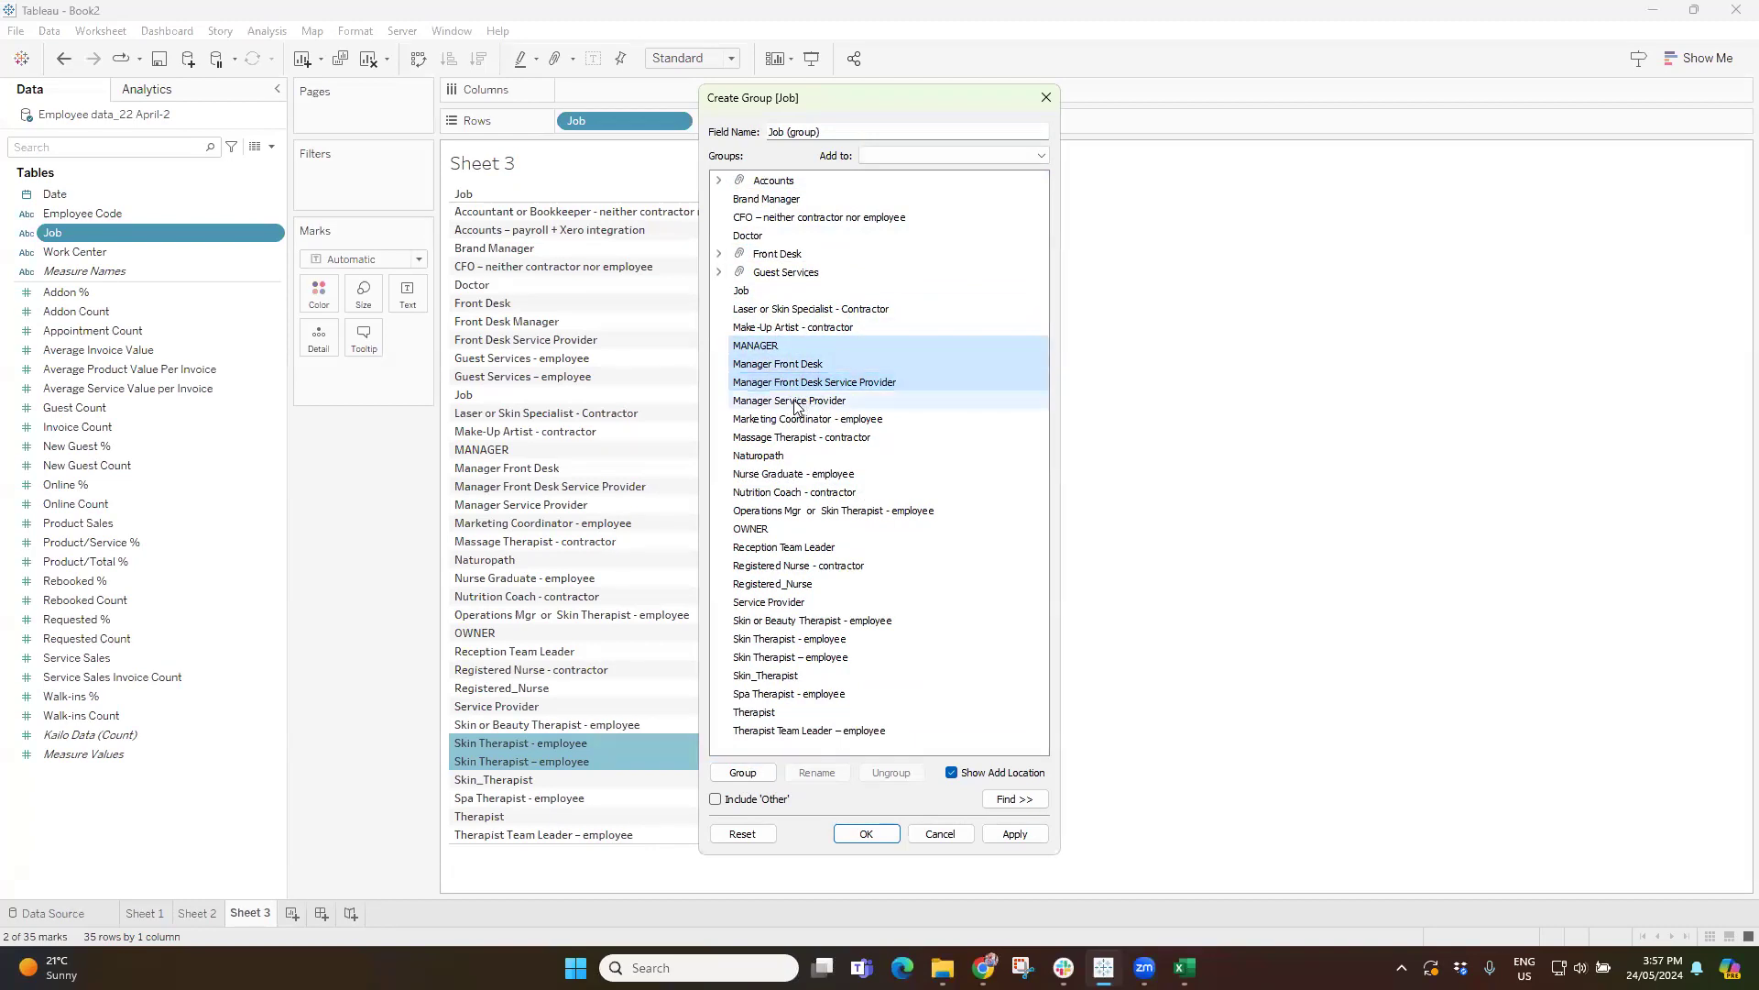
ctrl+click(794, 402)
ctrl+click(790, 385)
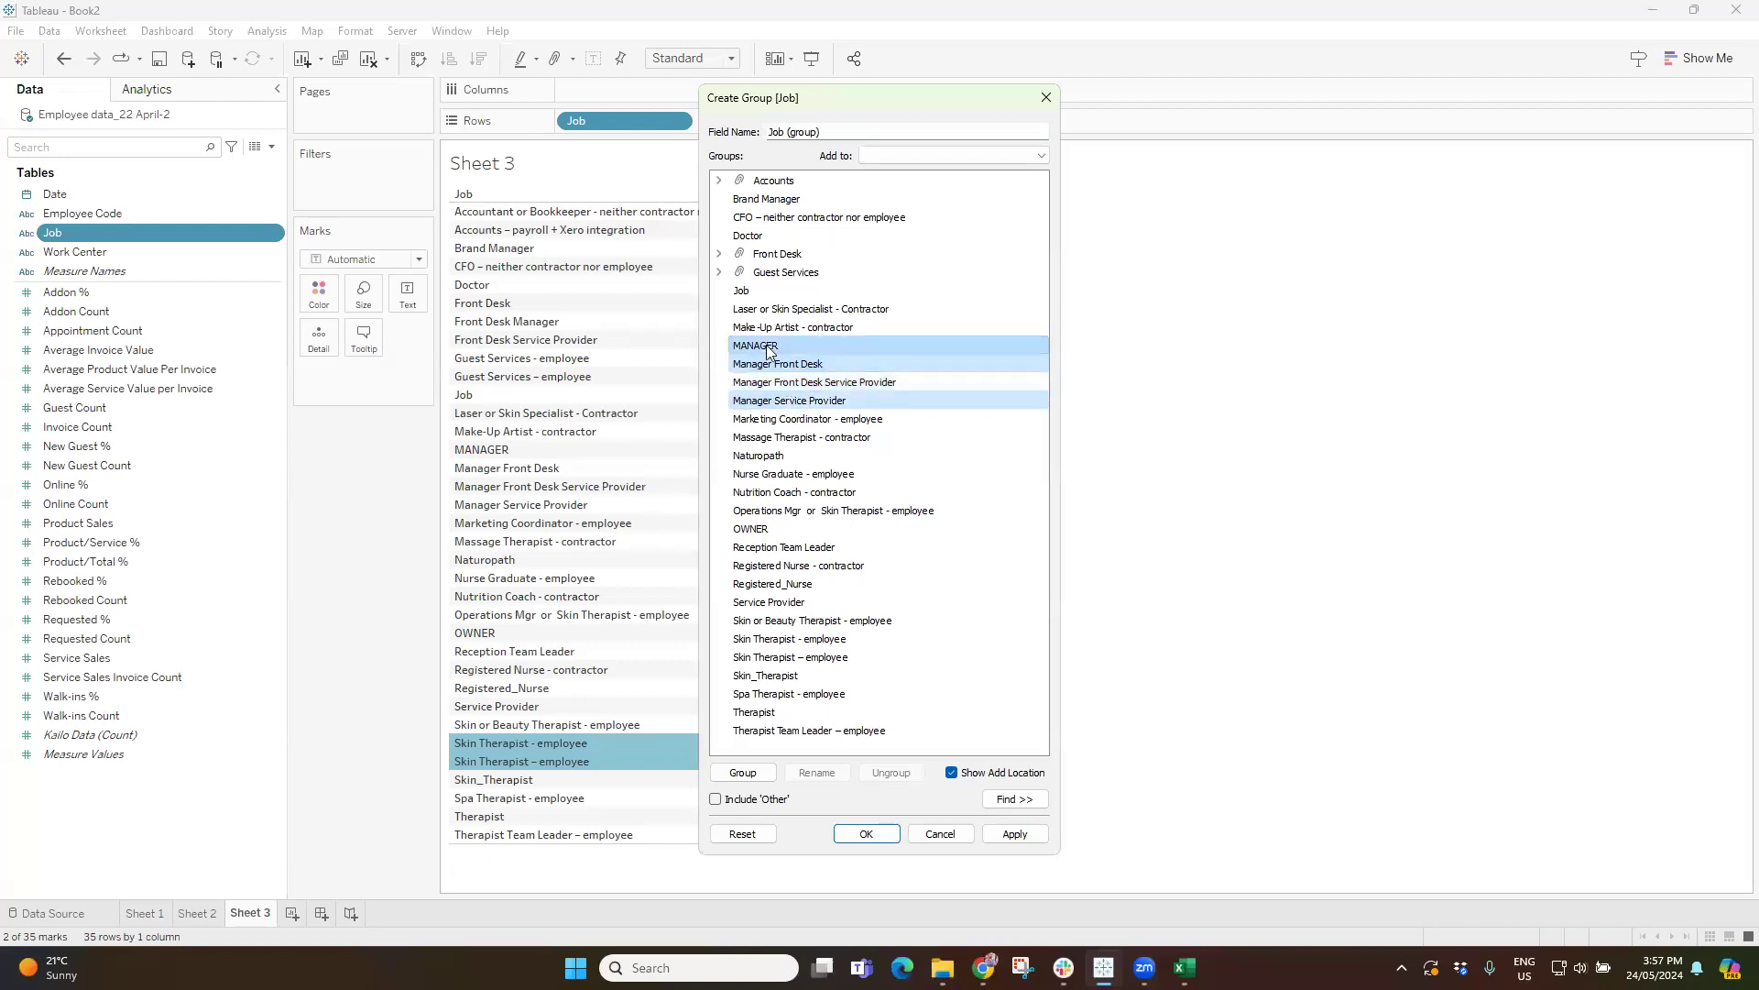
click(773, 350)
ctrl+click(780, 367)
ctrl+click(788, 385)
click(743, 772)
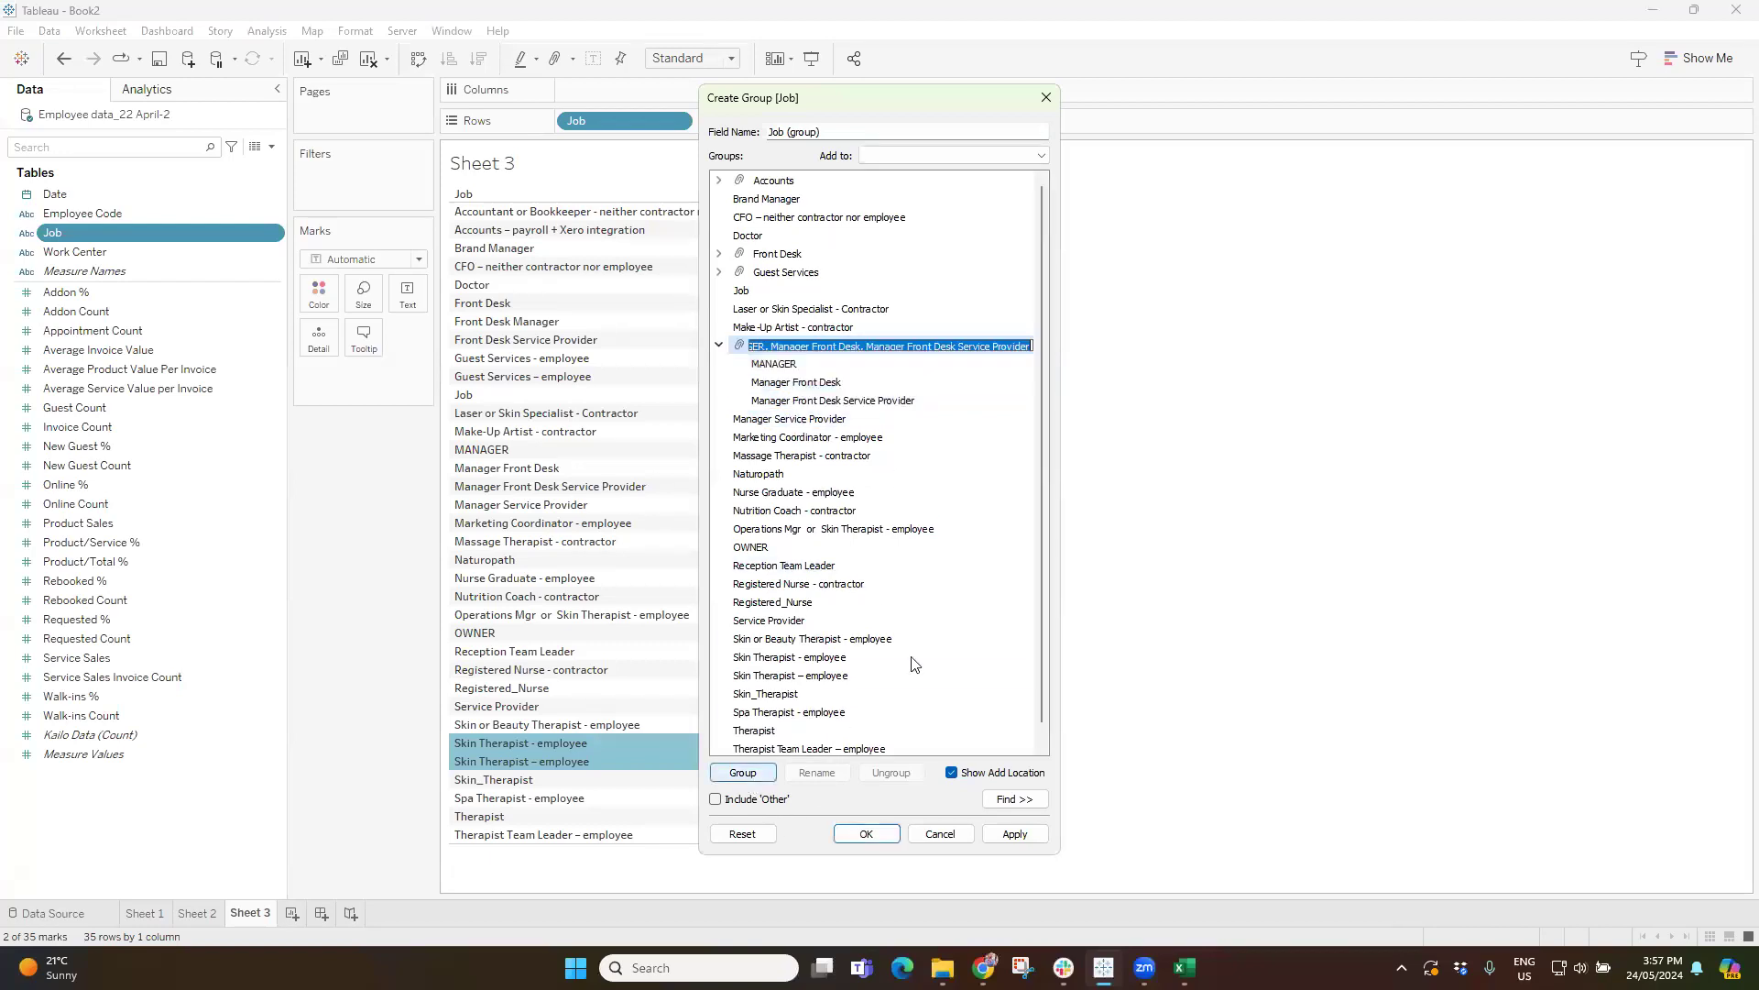
Rename the manager group as Manager Front Desk and collapse it.
drag(772, 347, 1012, 349)
key(BackSpace)
click(845, 348)
key(BackSpace)
key(Return)
click(719, 344)
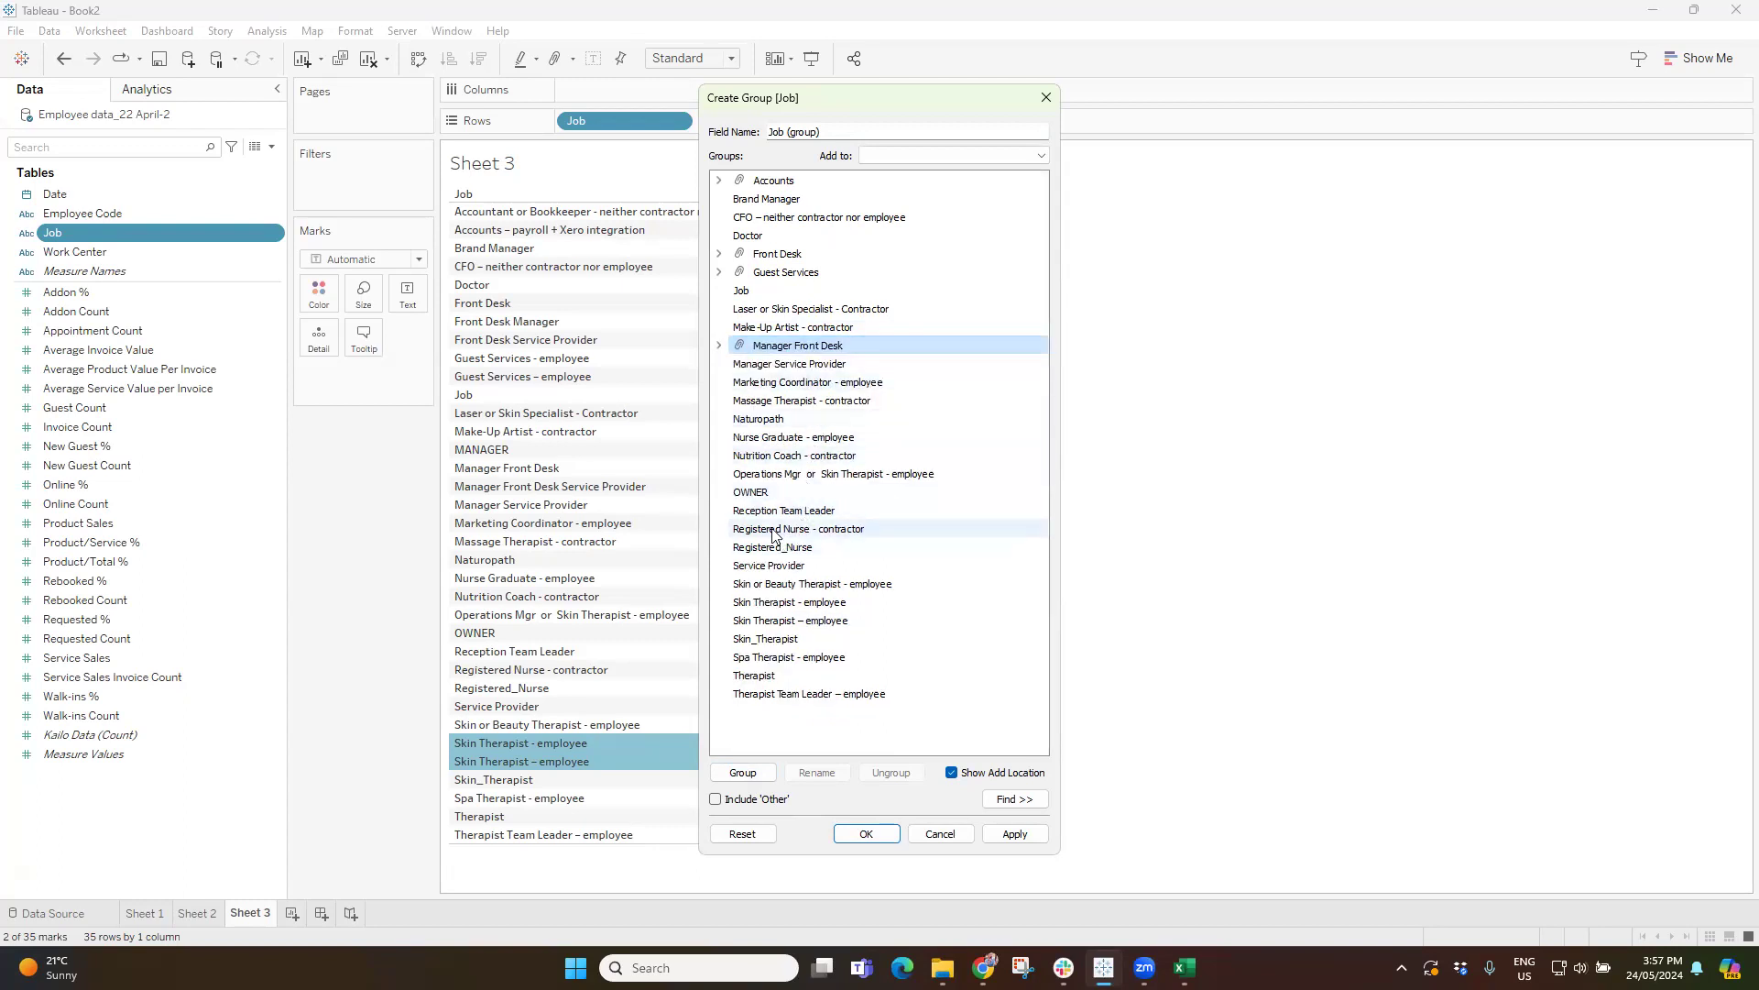
Group the two Registered Nurse jobs, and group the two Skin Therapist employee jobs under the name Skin Therapist.
mouse_move(766, 534)
mouse_down()
mouse_move(799, 546)
mouse_move(768, 550)
mouse_up()
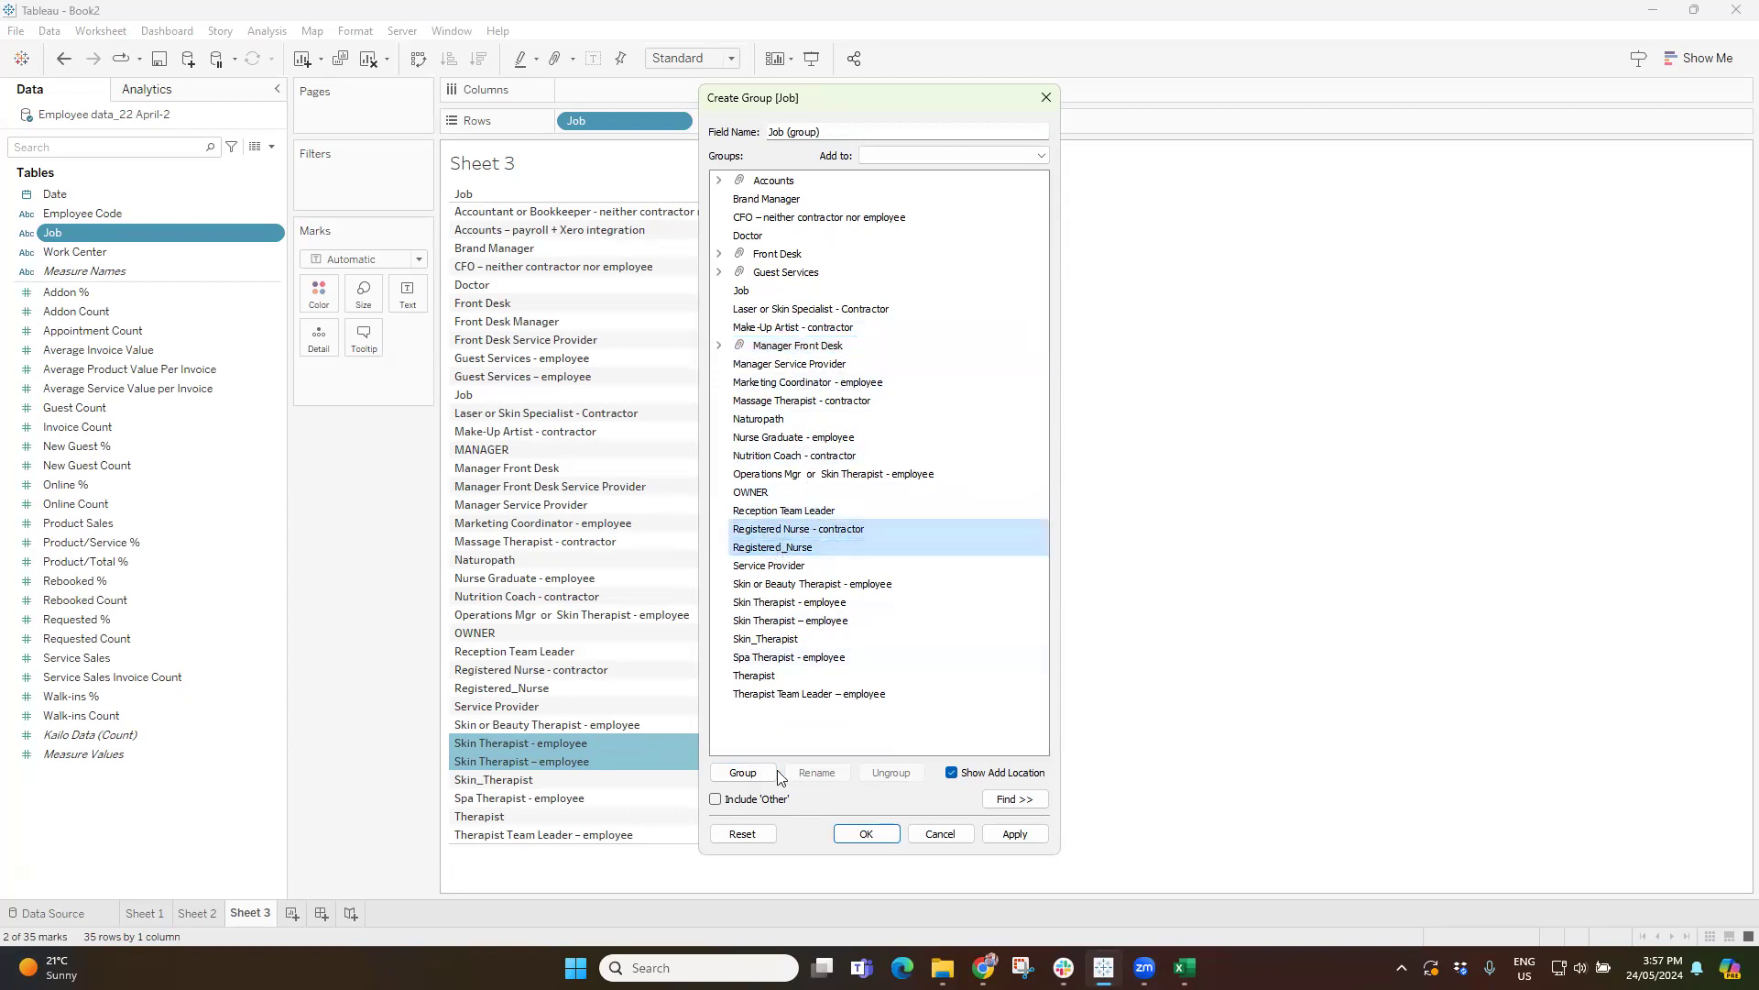
click(742, 773)
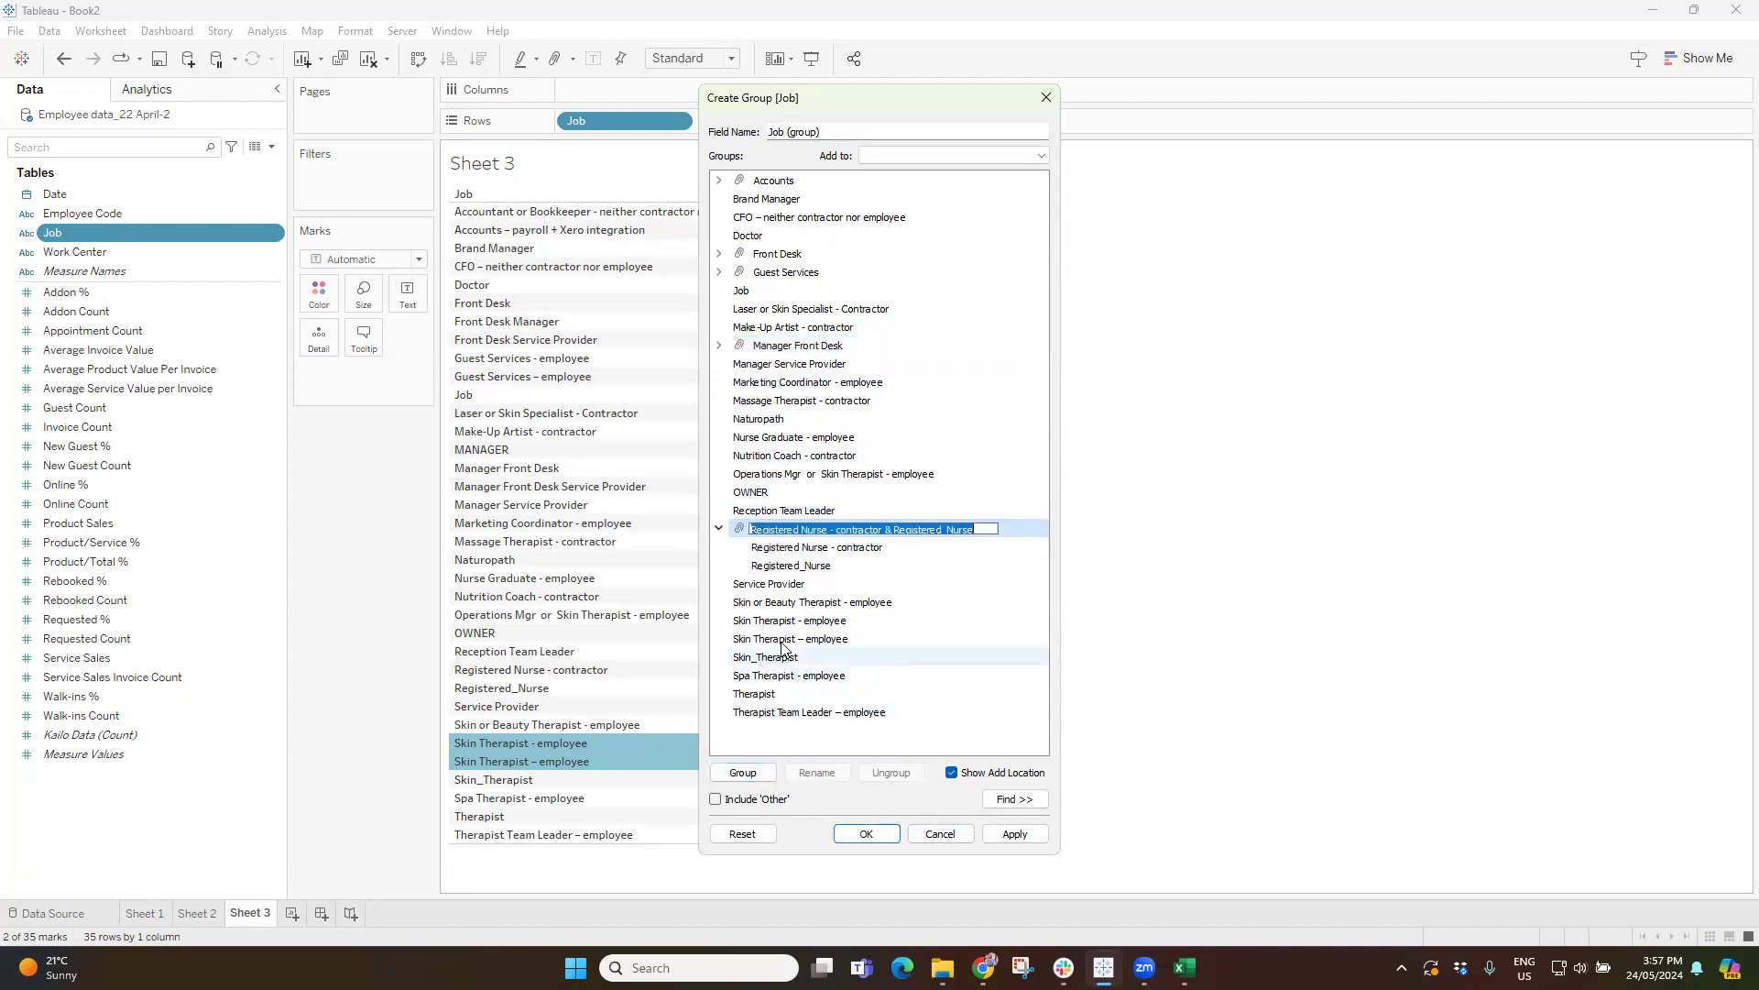
drag(769, 621, 770, 640)
click(745, 771)
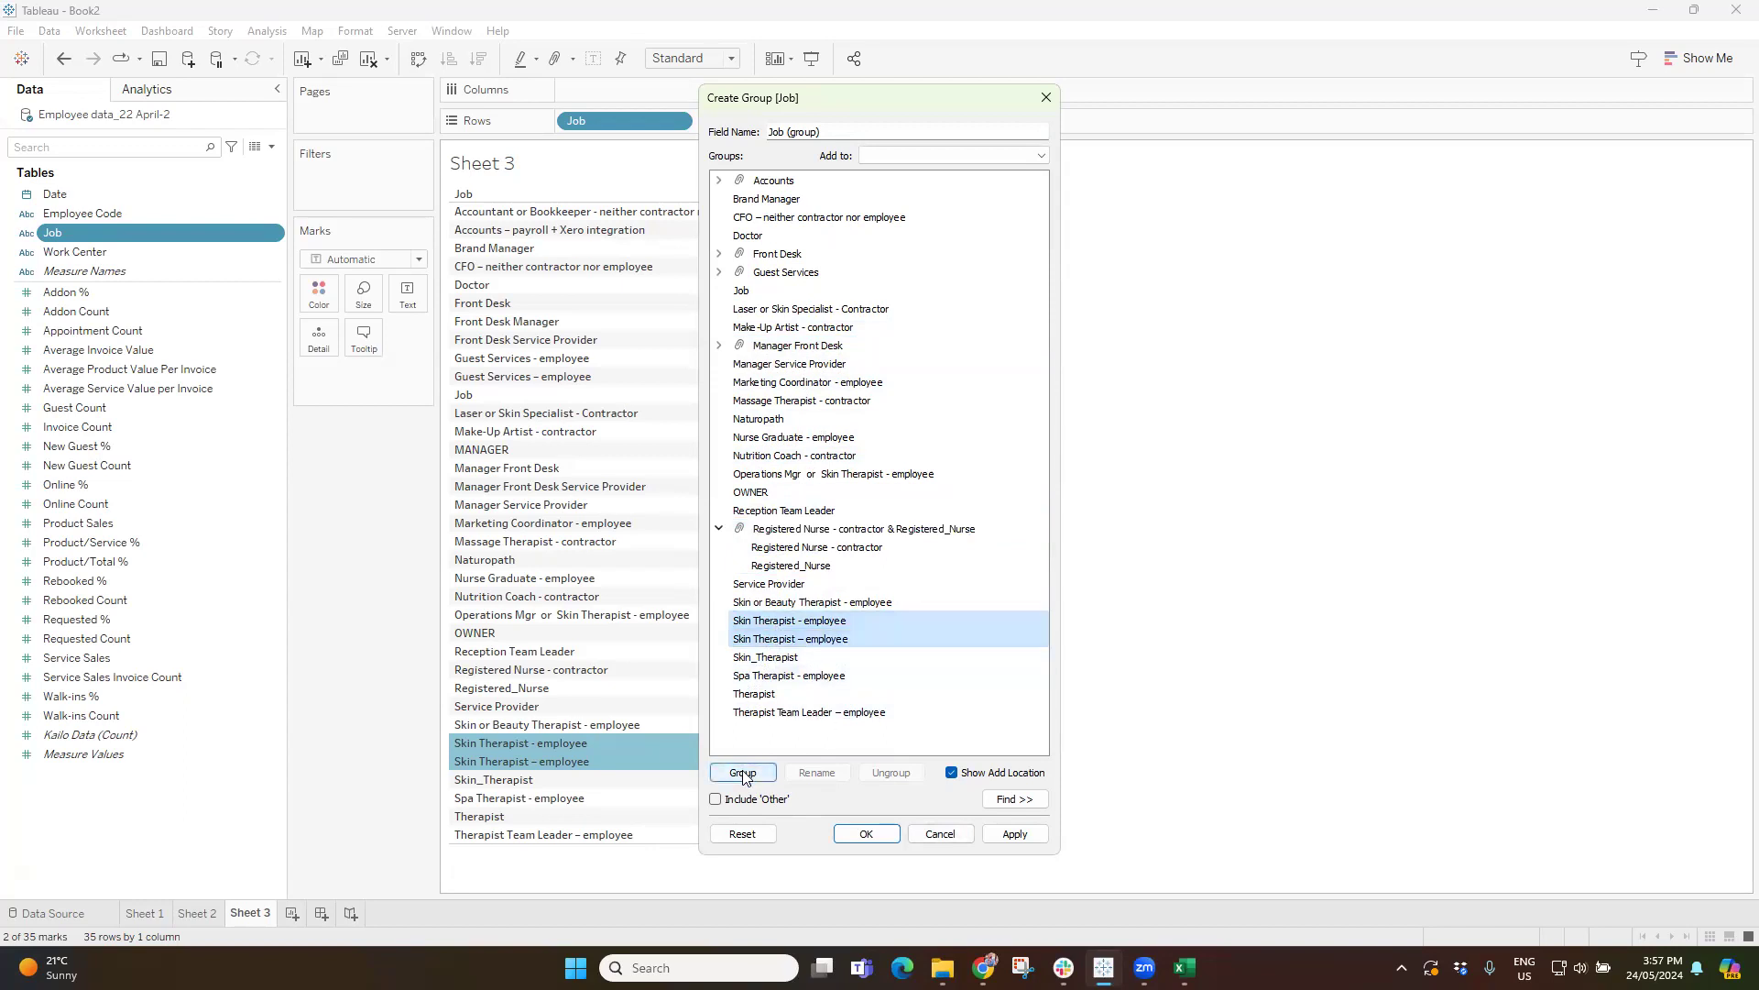
drag(892, 621, 1025, 623)
key(BackSpace)
key(Return)
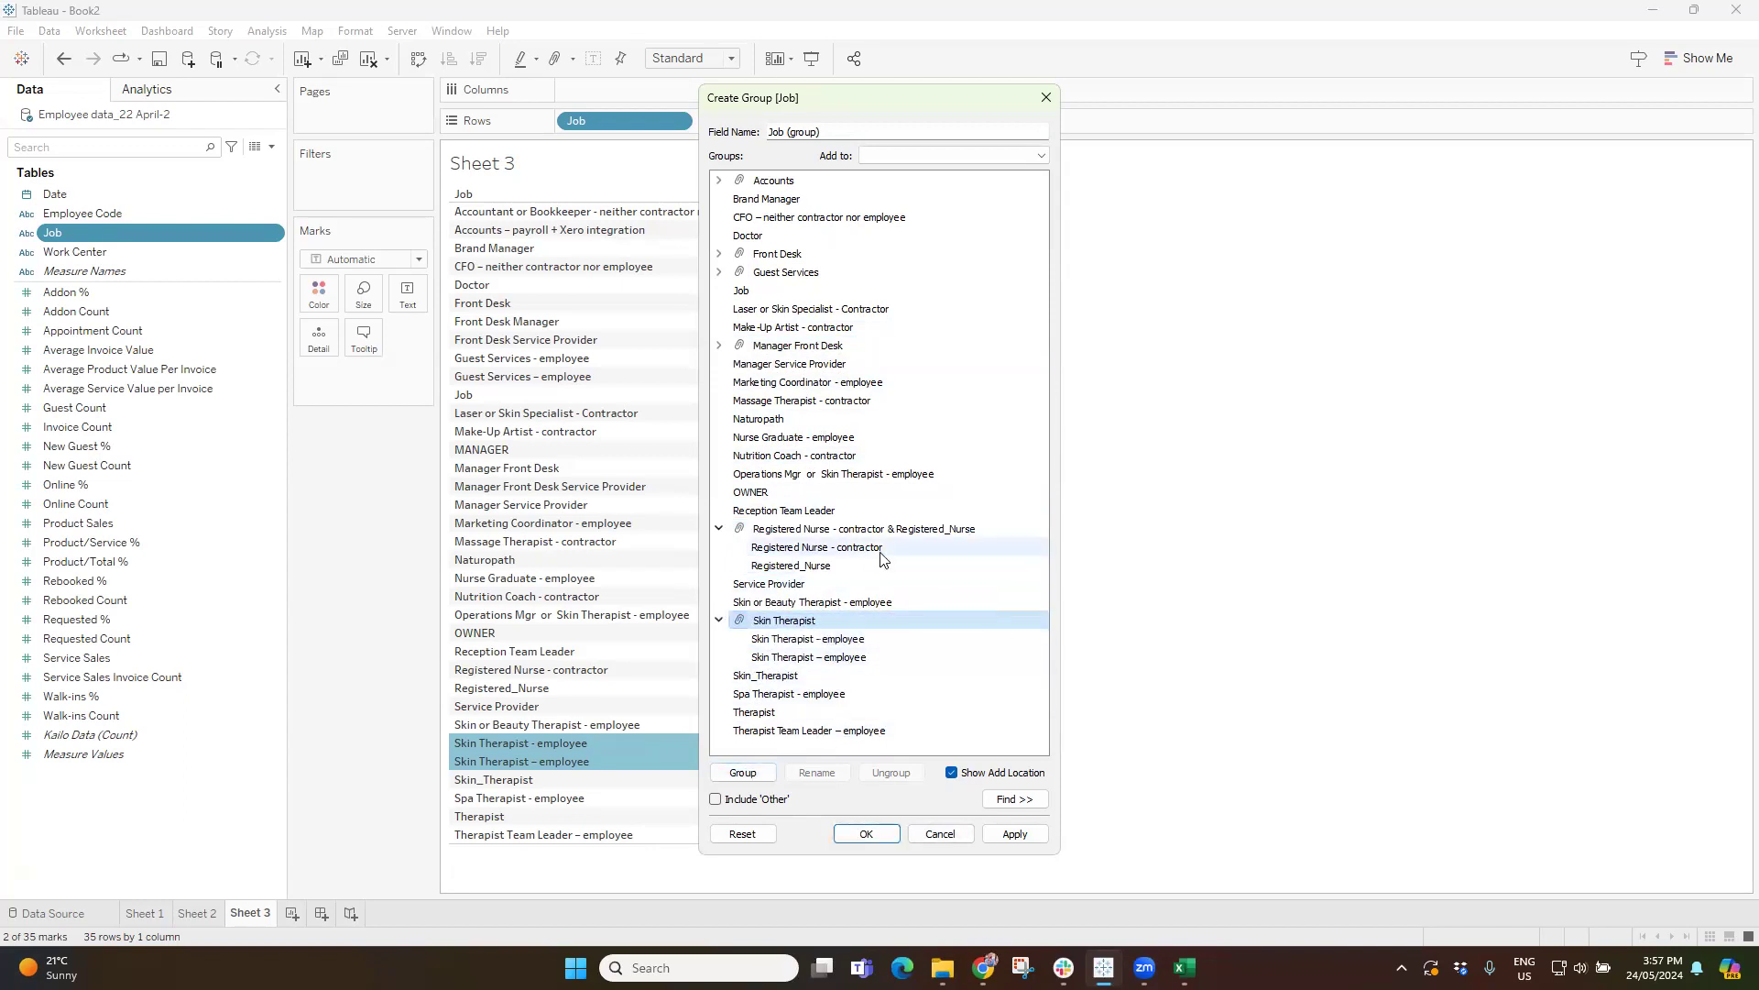
Rename the nurse group as Registered Nurse and collapse the Registered Nurse and Skin Therapist groups.
click(812, 530)
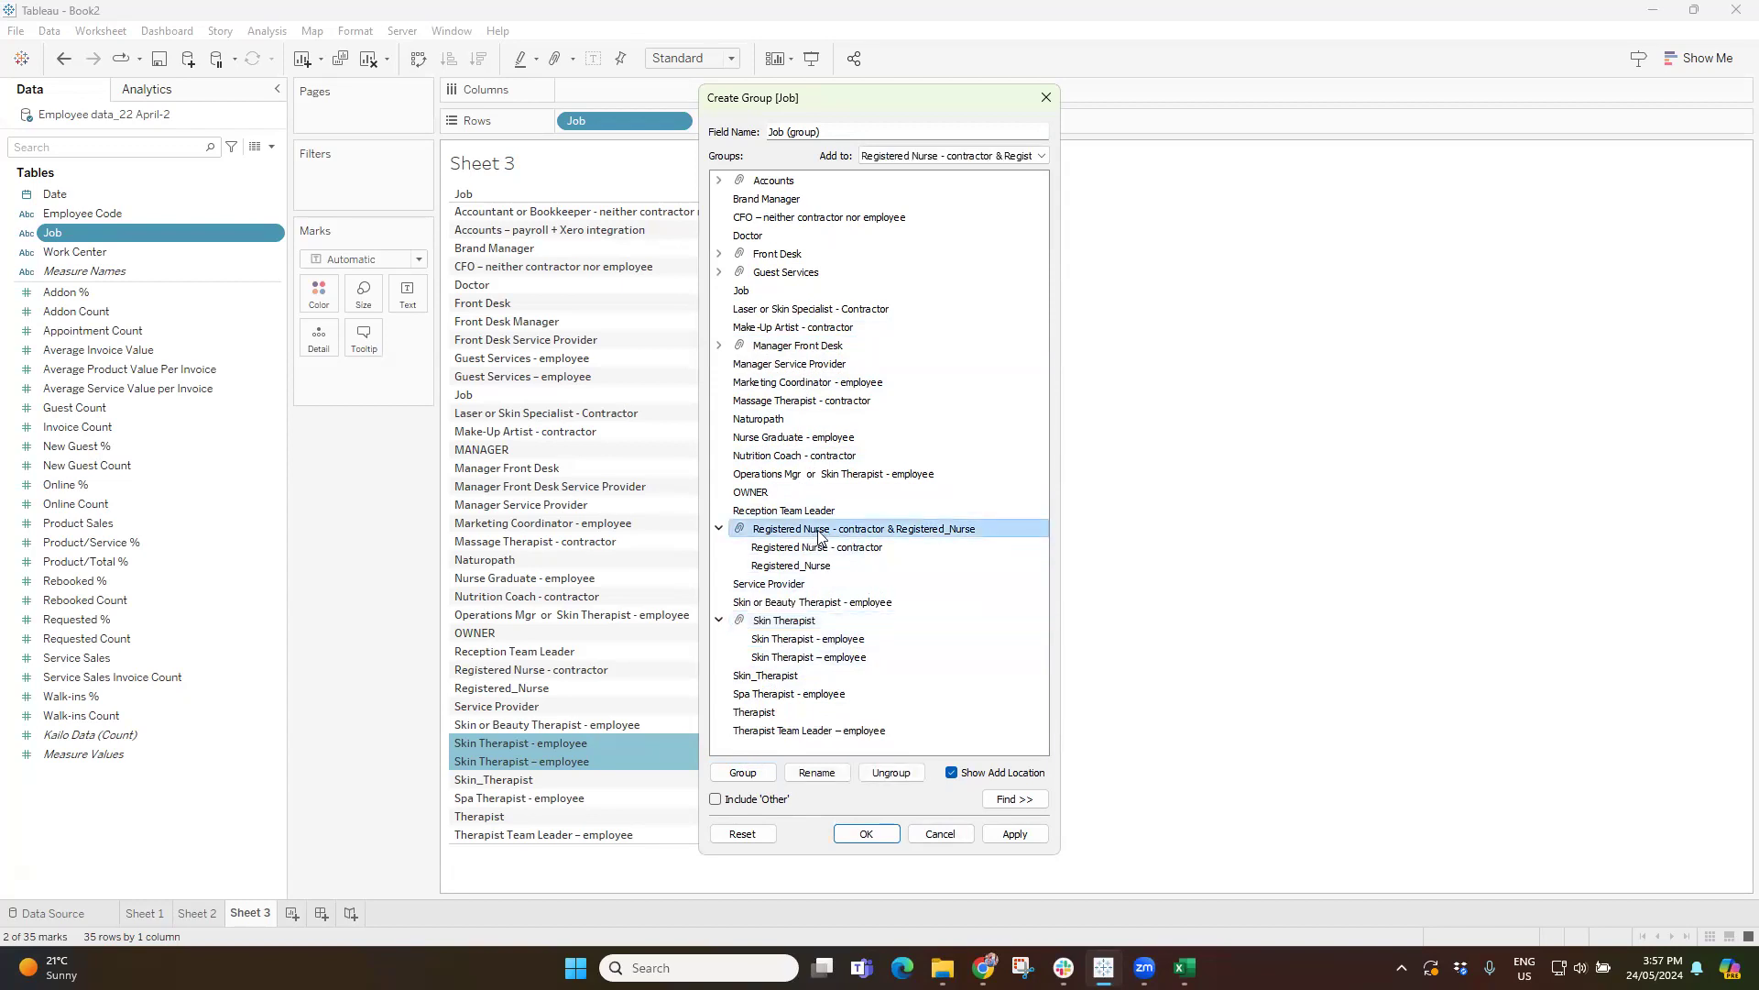
click(817, 773)
drag(832, 531, 974, 533)
key(BackSpace)
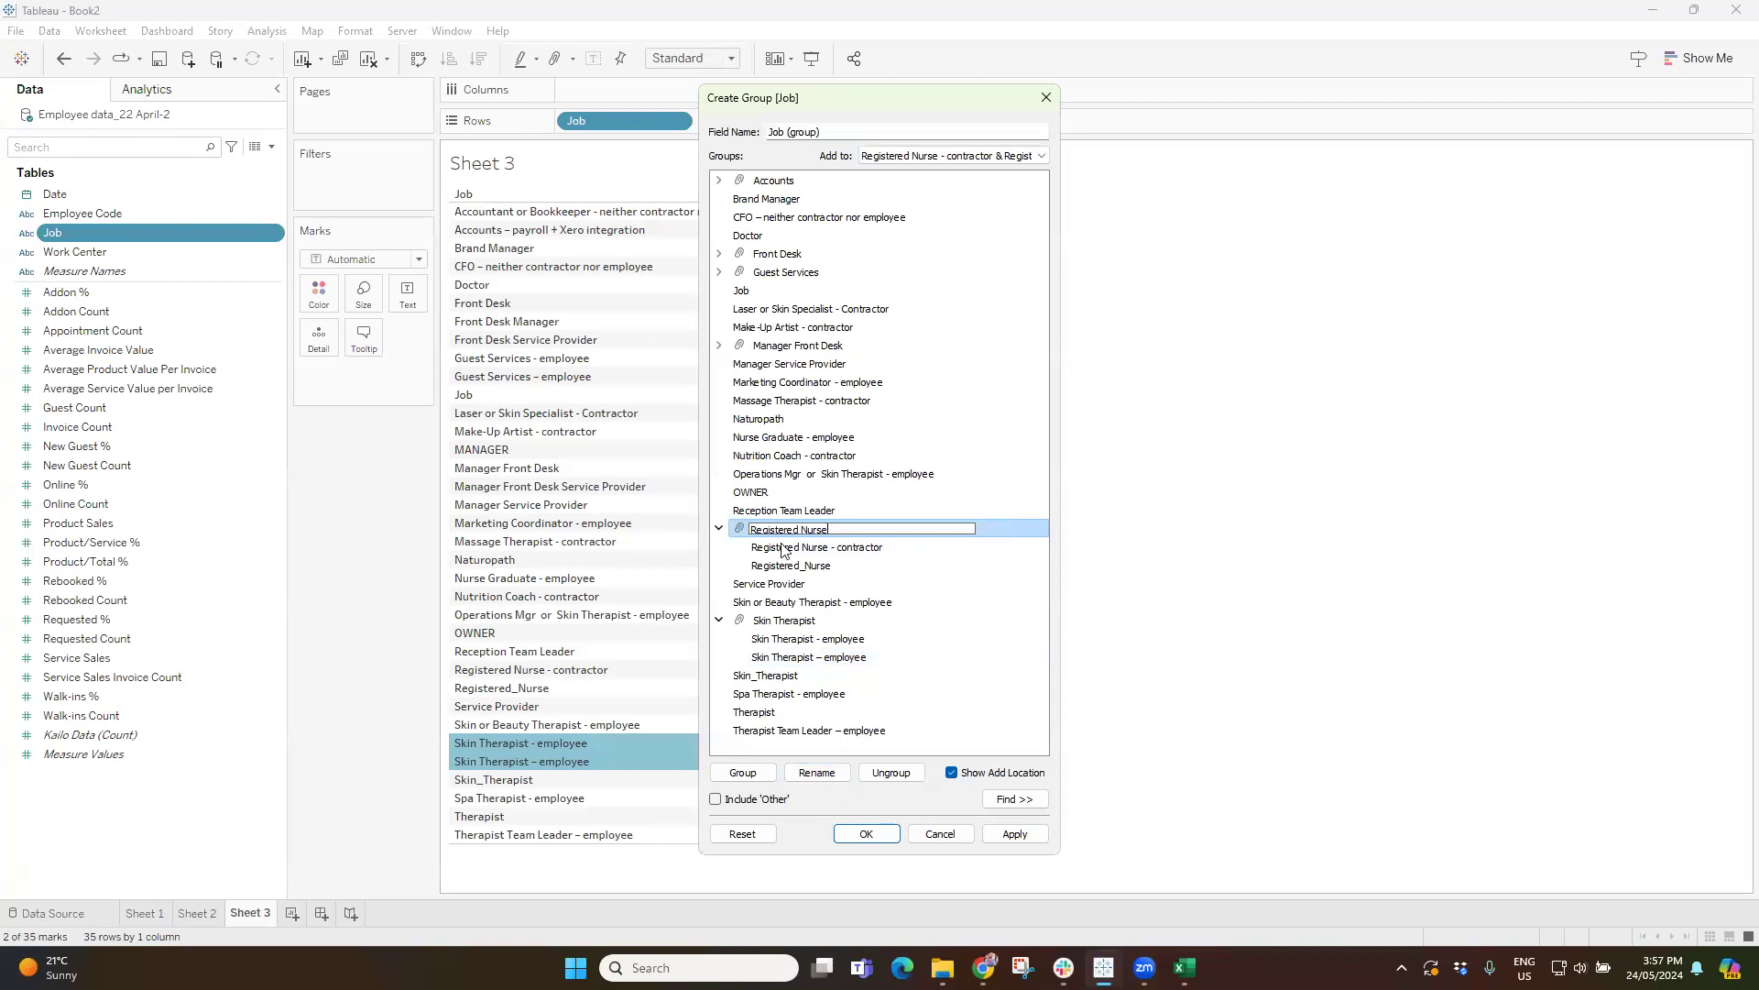
click(718, 529)
click(719, 584)
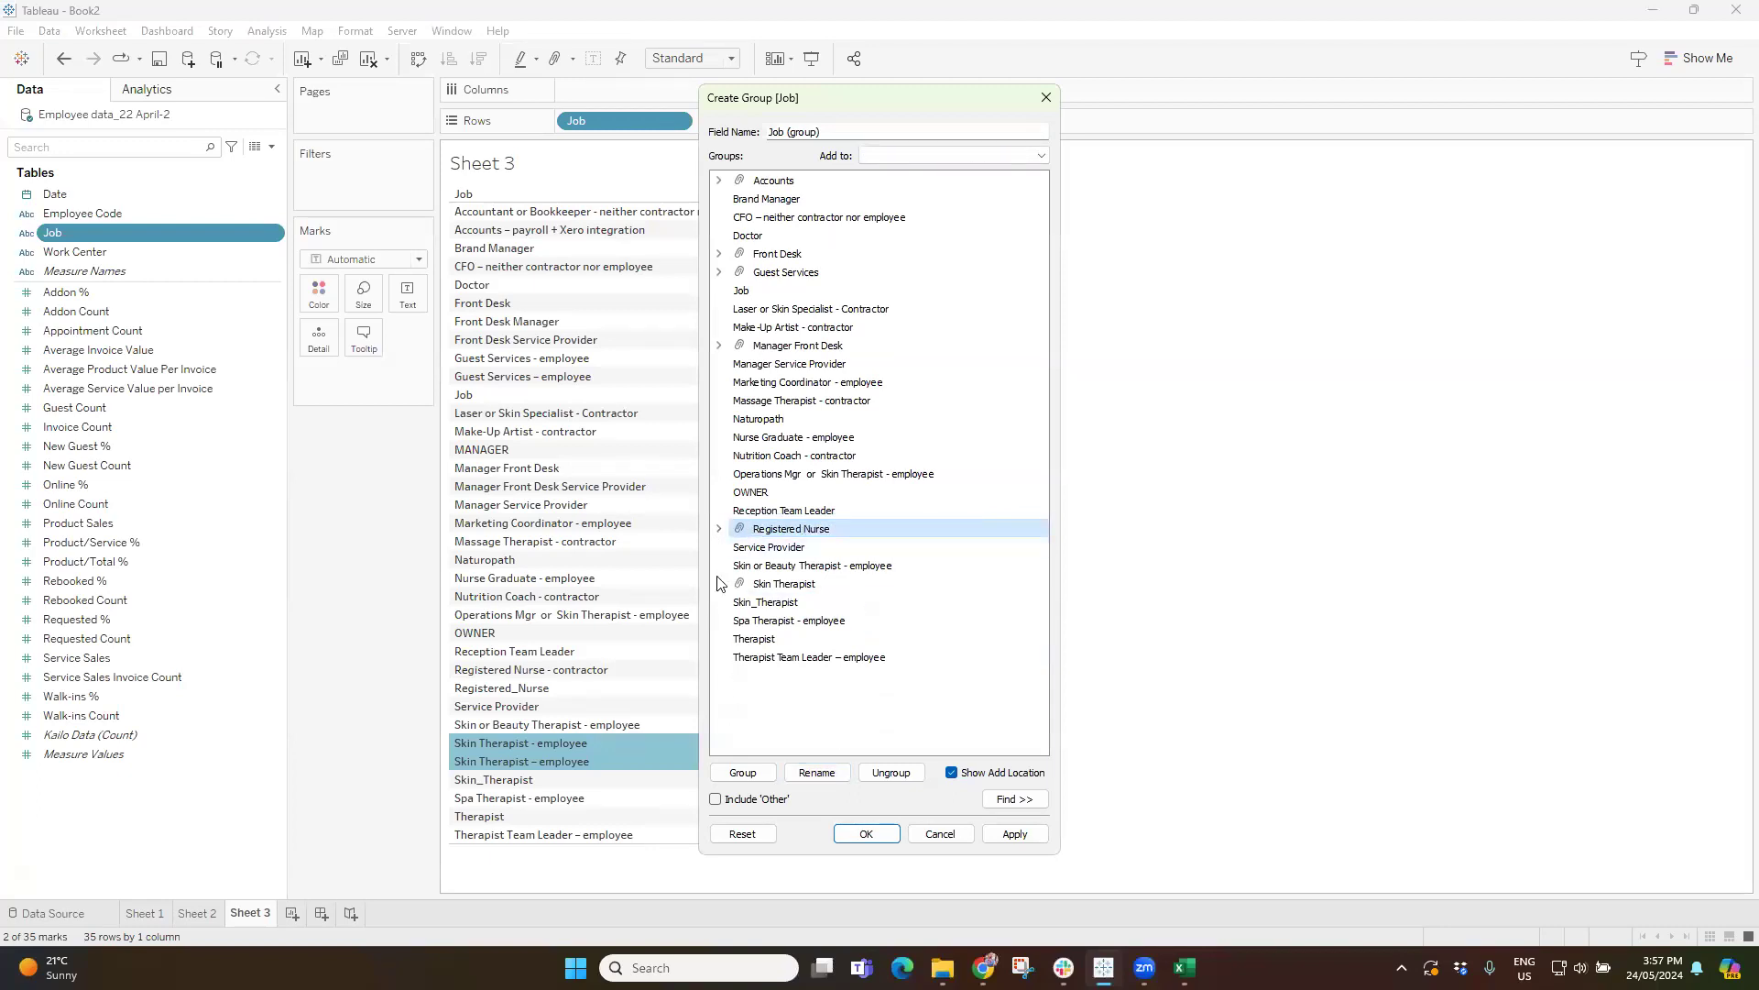
Group Skin_Therapist with Spa Therapist - employee under the name Skin_Therapist and apply the job groups.
click(777, 607)
ctrl+click(785, 622)
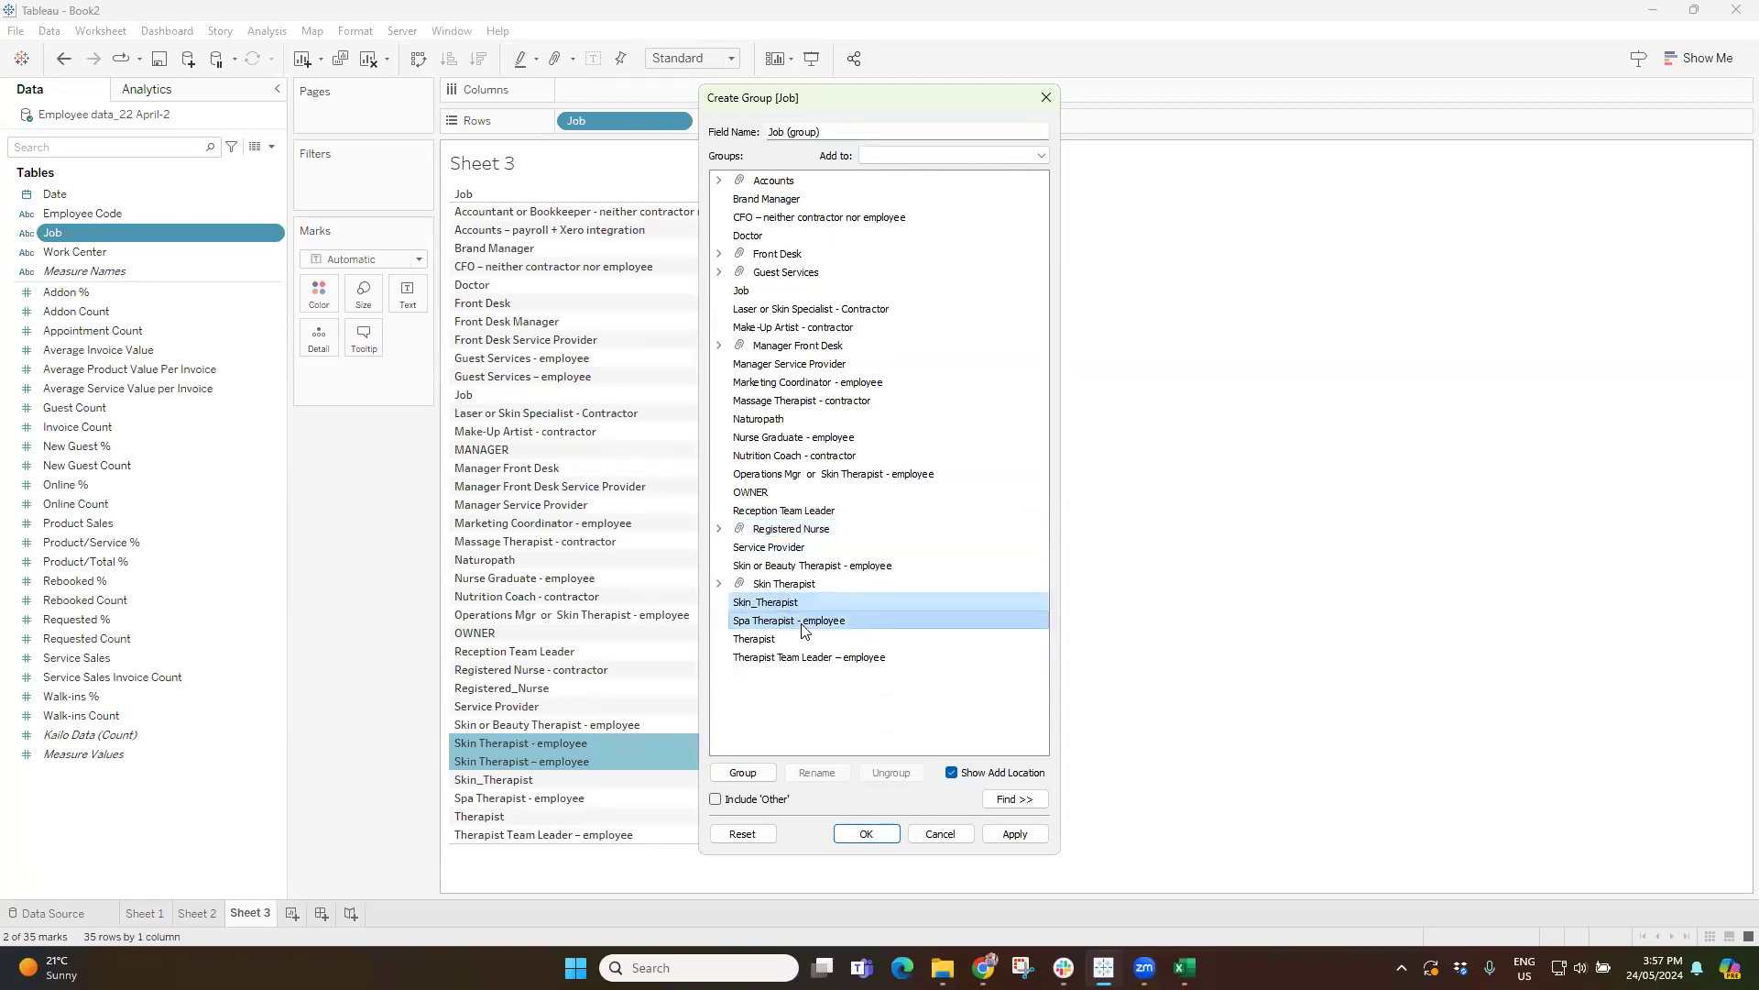
click(753, 775)
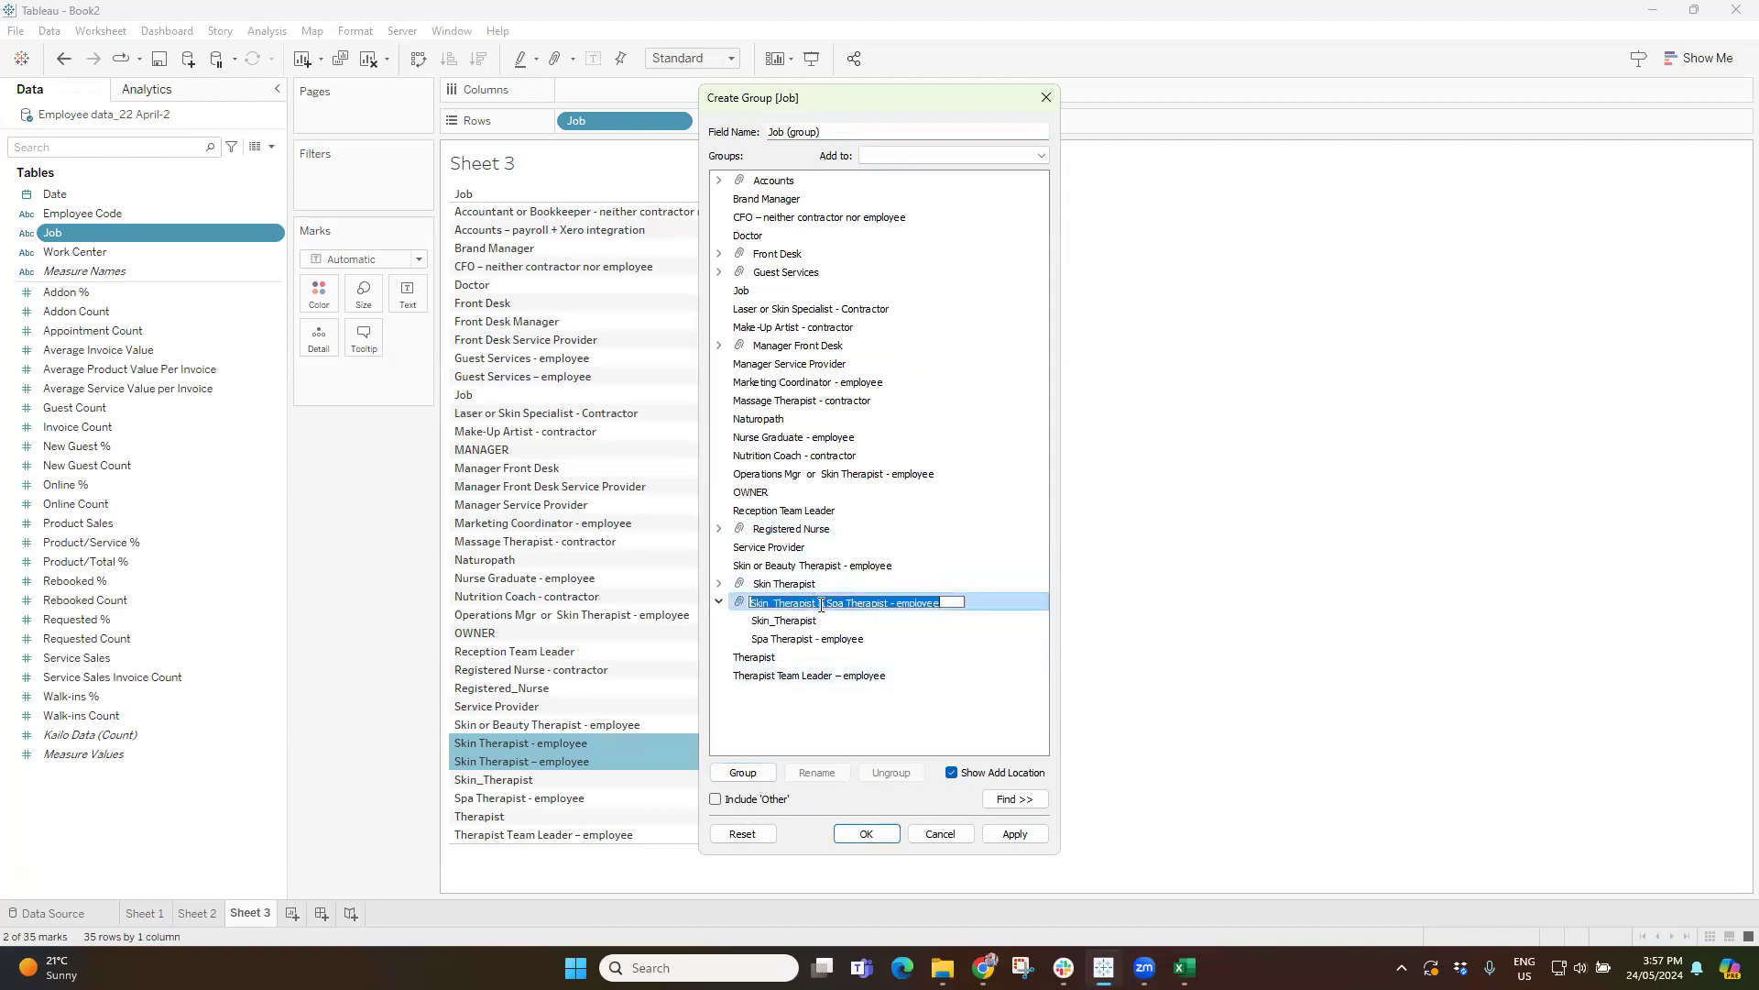
click(828, 605)
mouse_move(817, 604)
mouse_down()
mouse_move(939, 604)
mouse_move(818, 604)
mouse_up()
key(BackSpace)
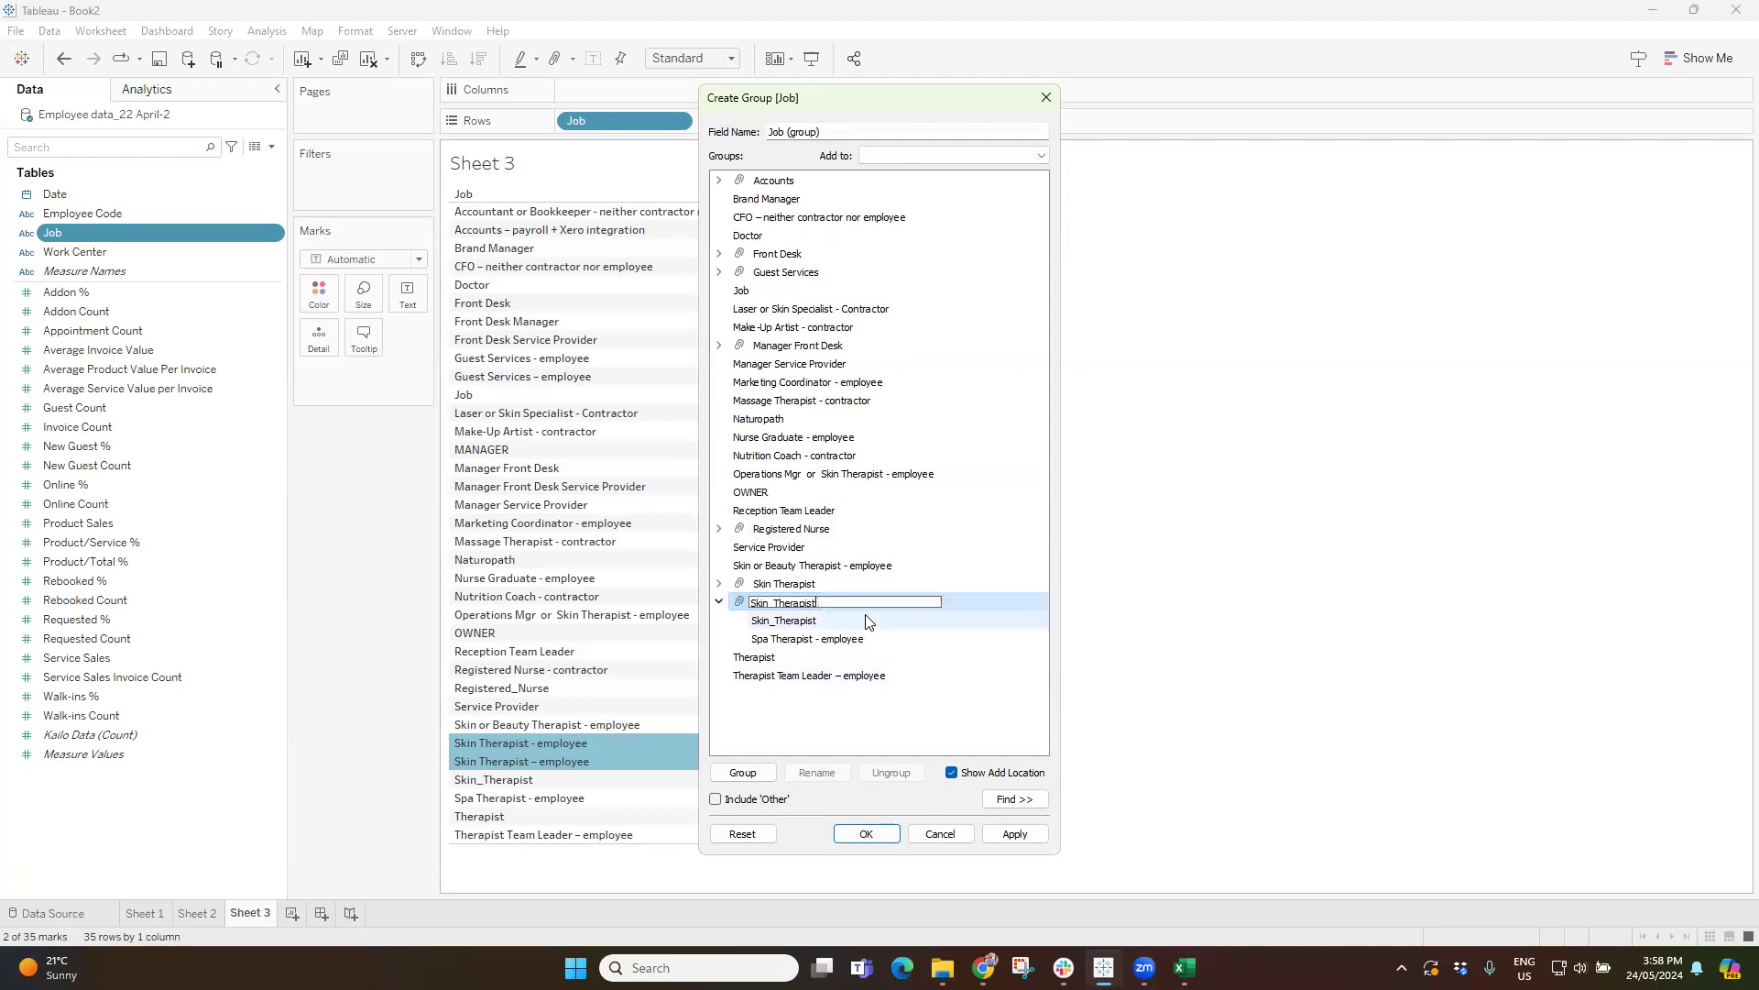
key(Return)
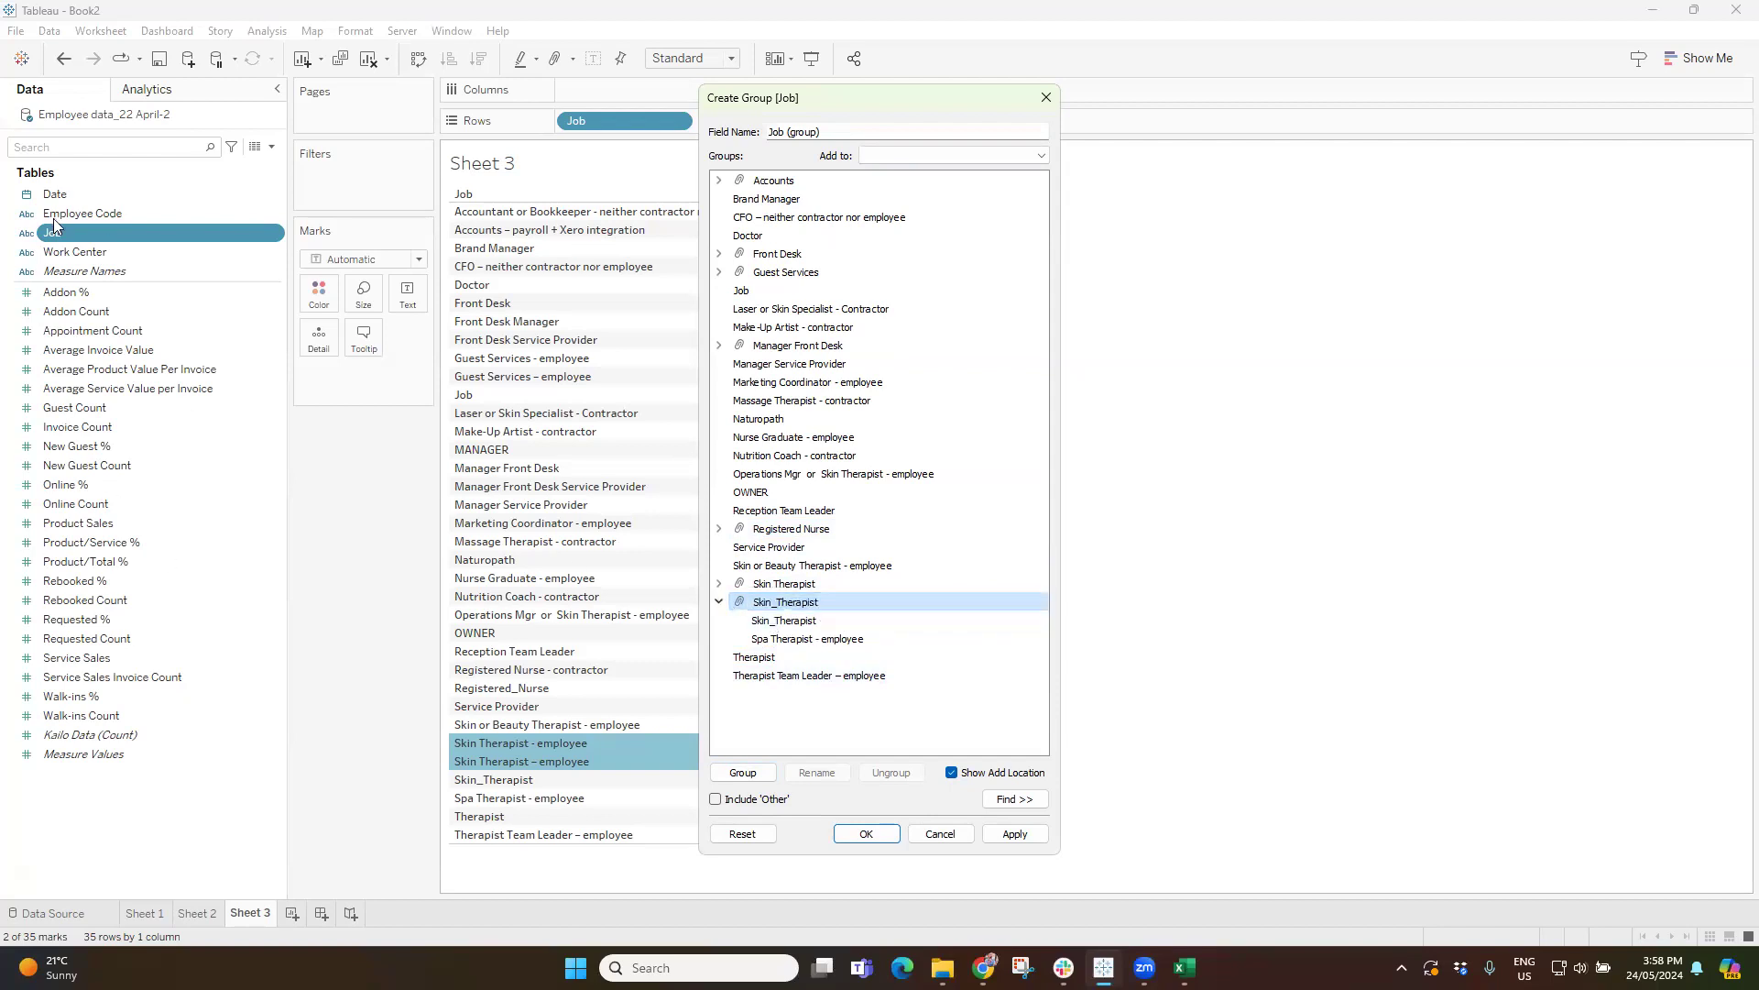
click(1015, 833)
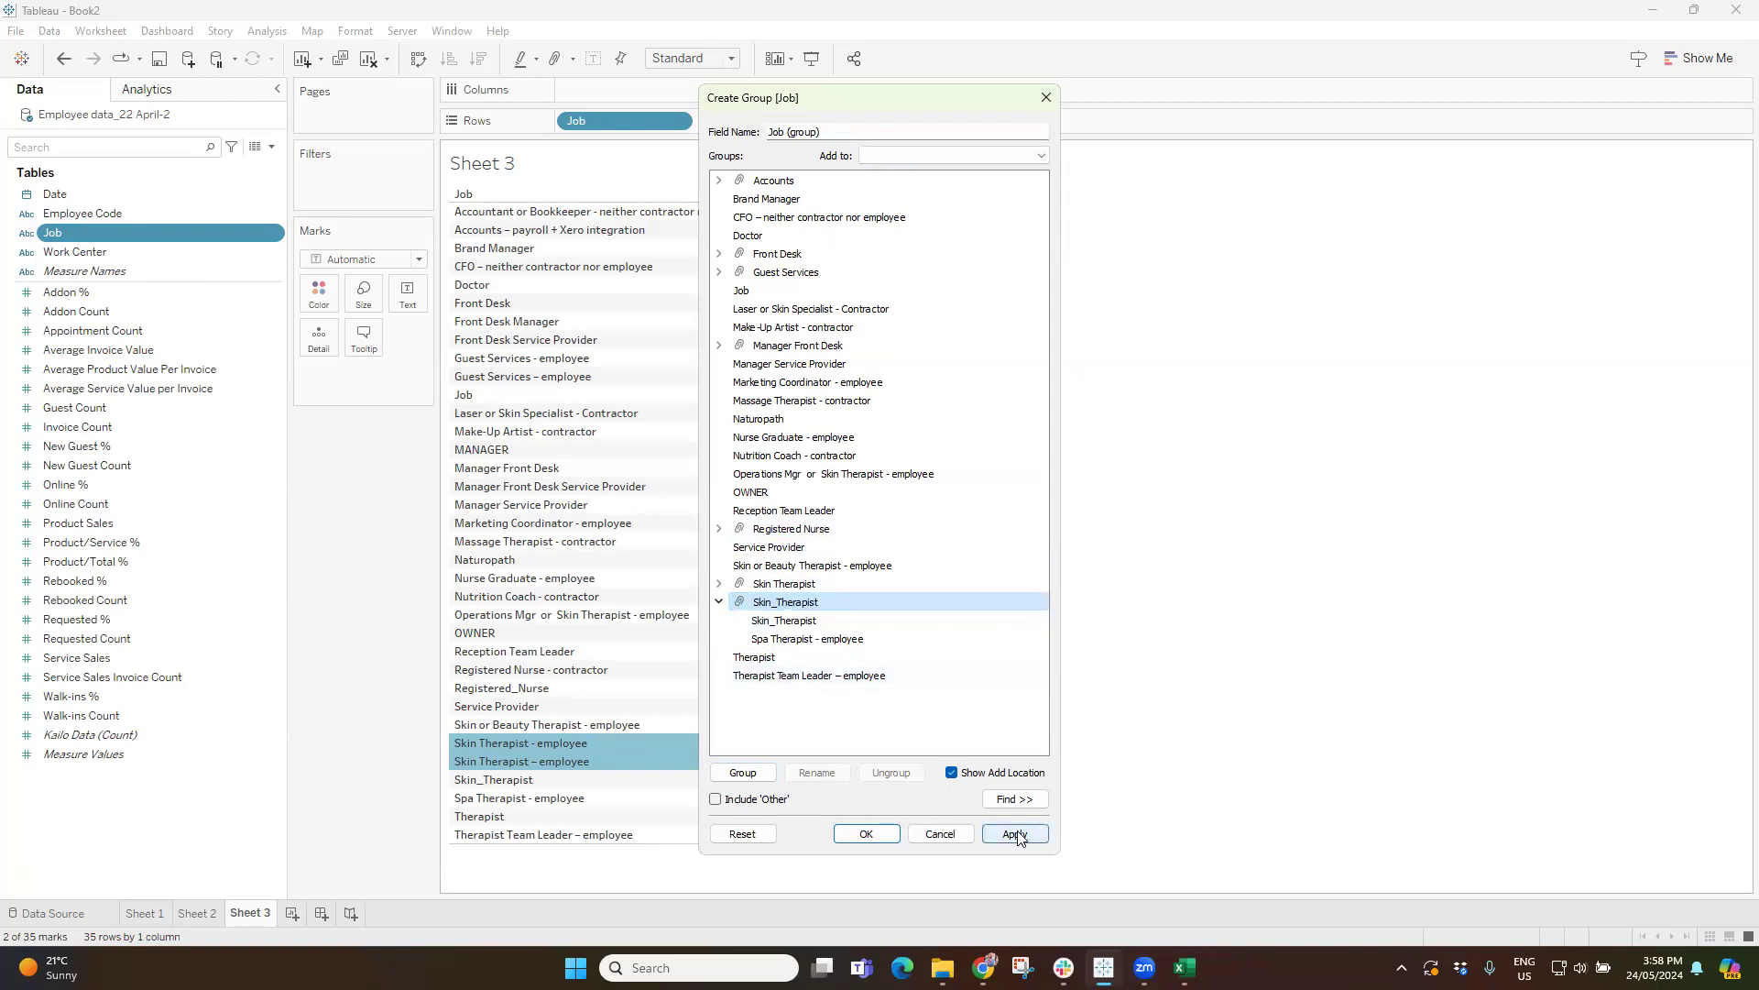
Close the group editor, add Job (group) to the rows and remove the original Job field from them.
click(866, 833)
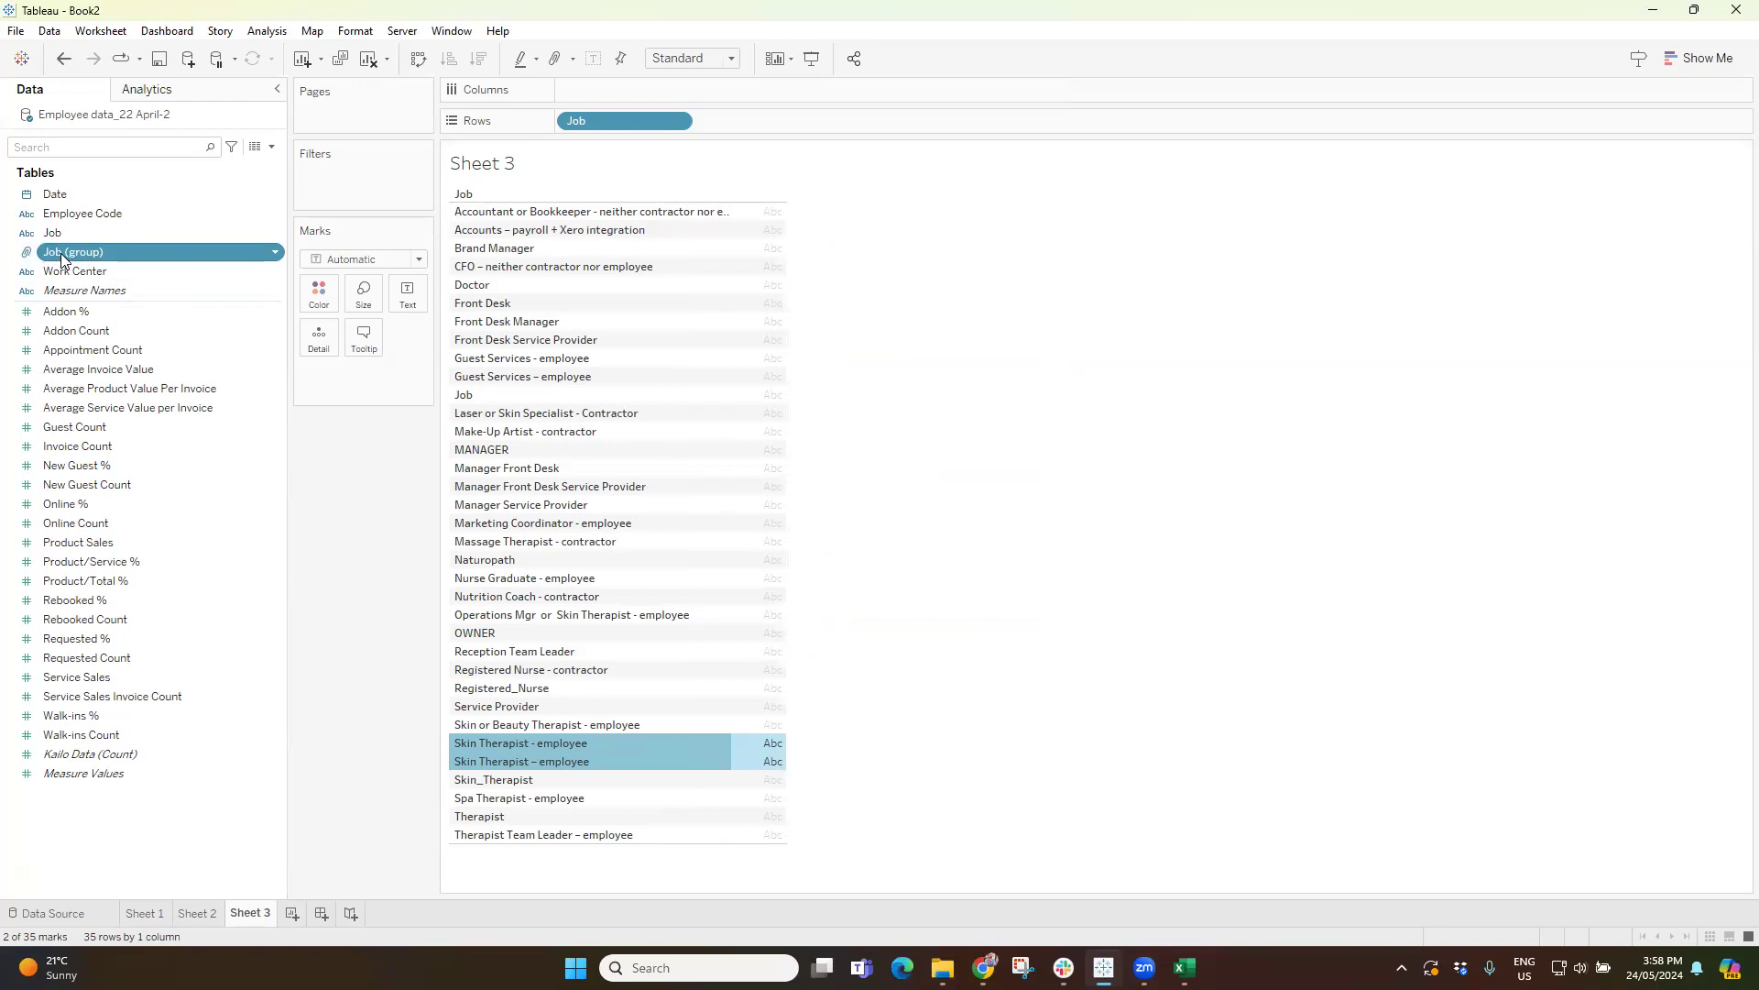
drag(61, 259, 742, 119)
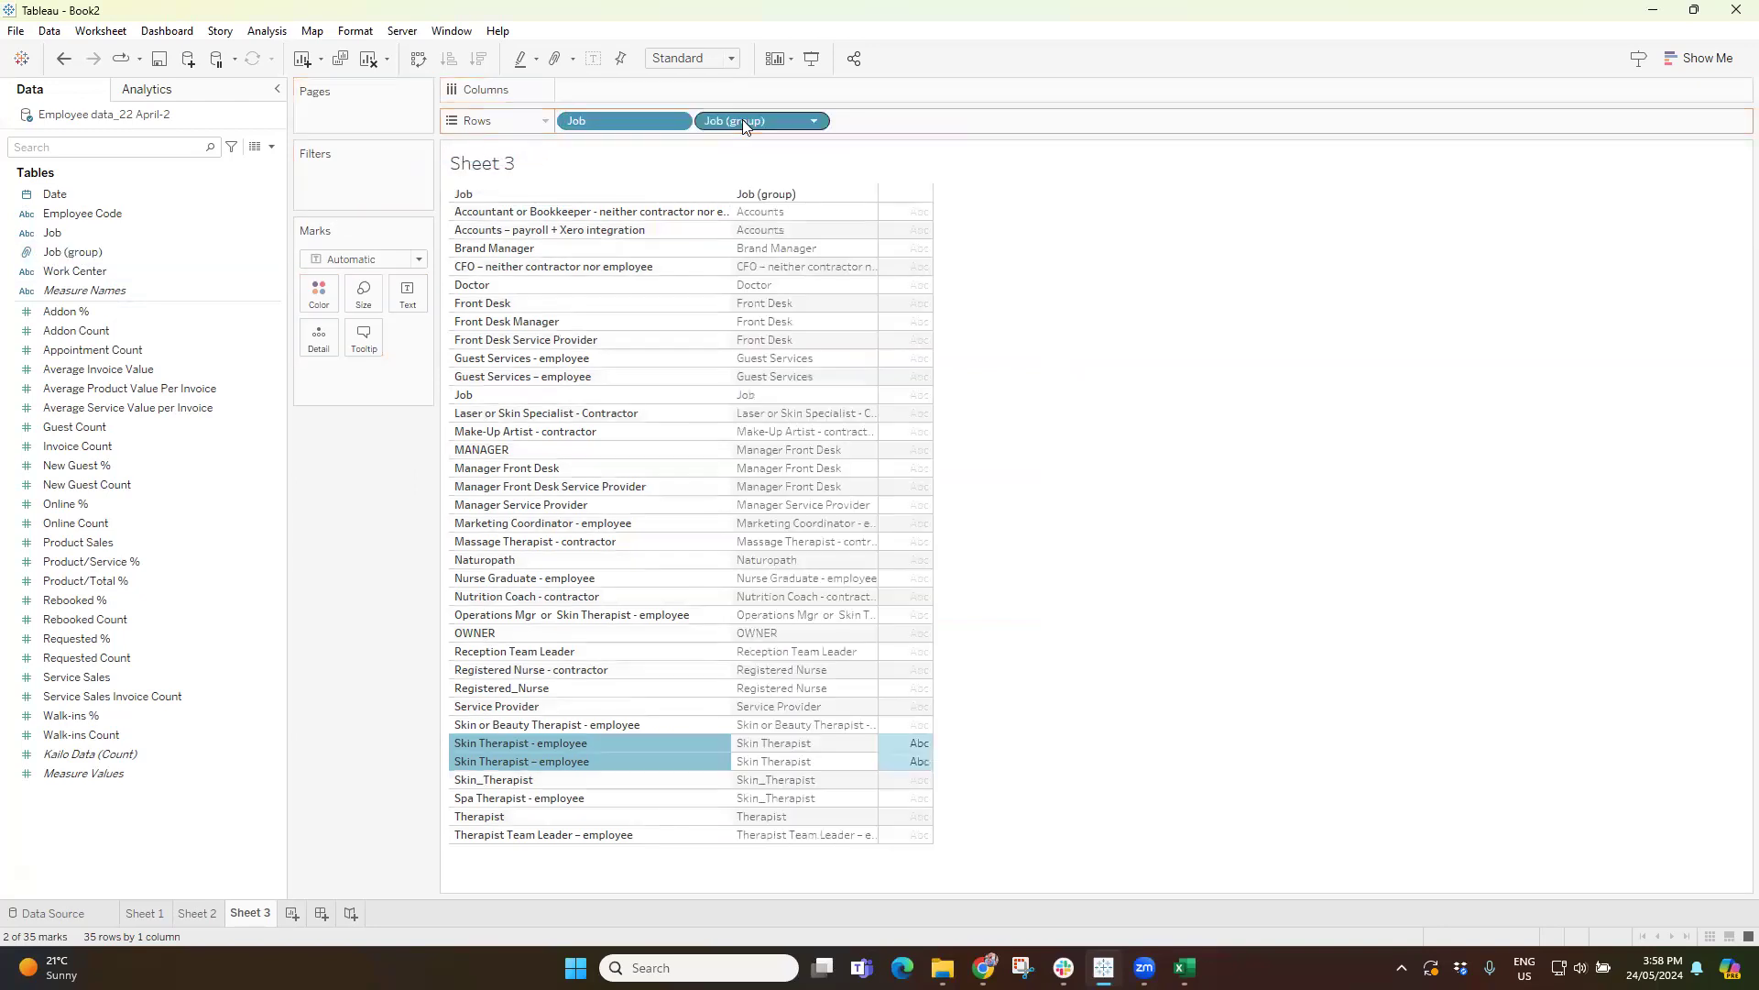
click(1155, 731)
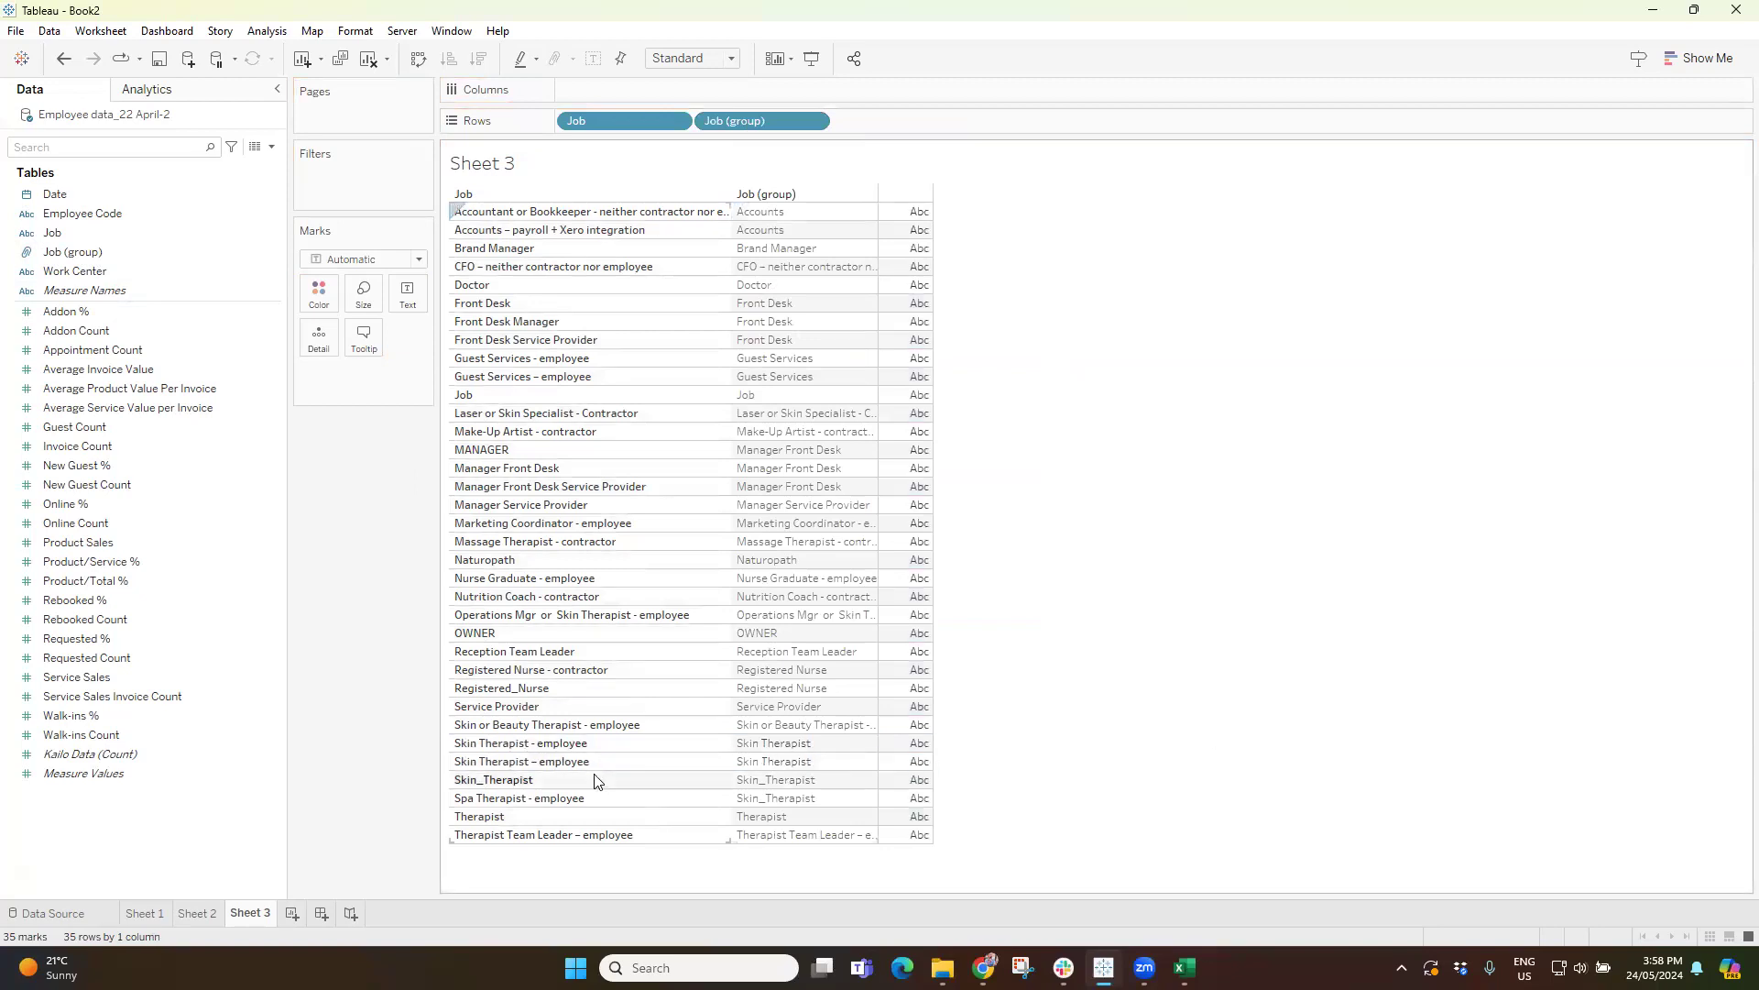
drag(612, 121, 376, 528)
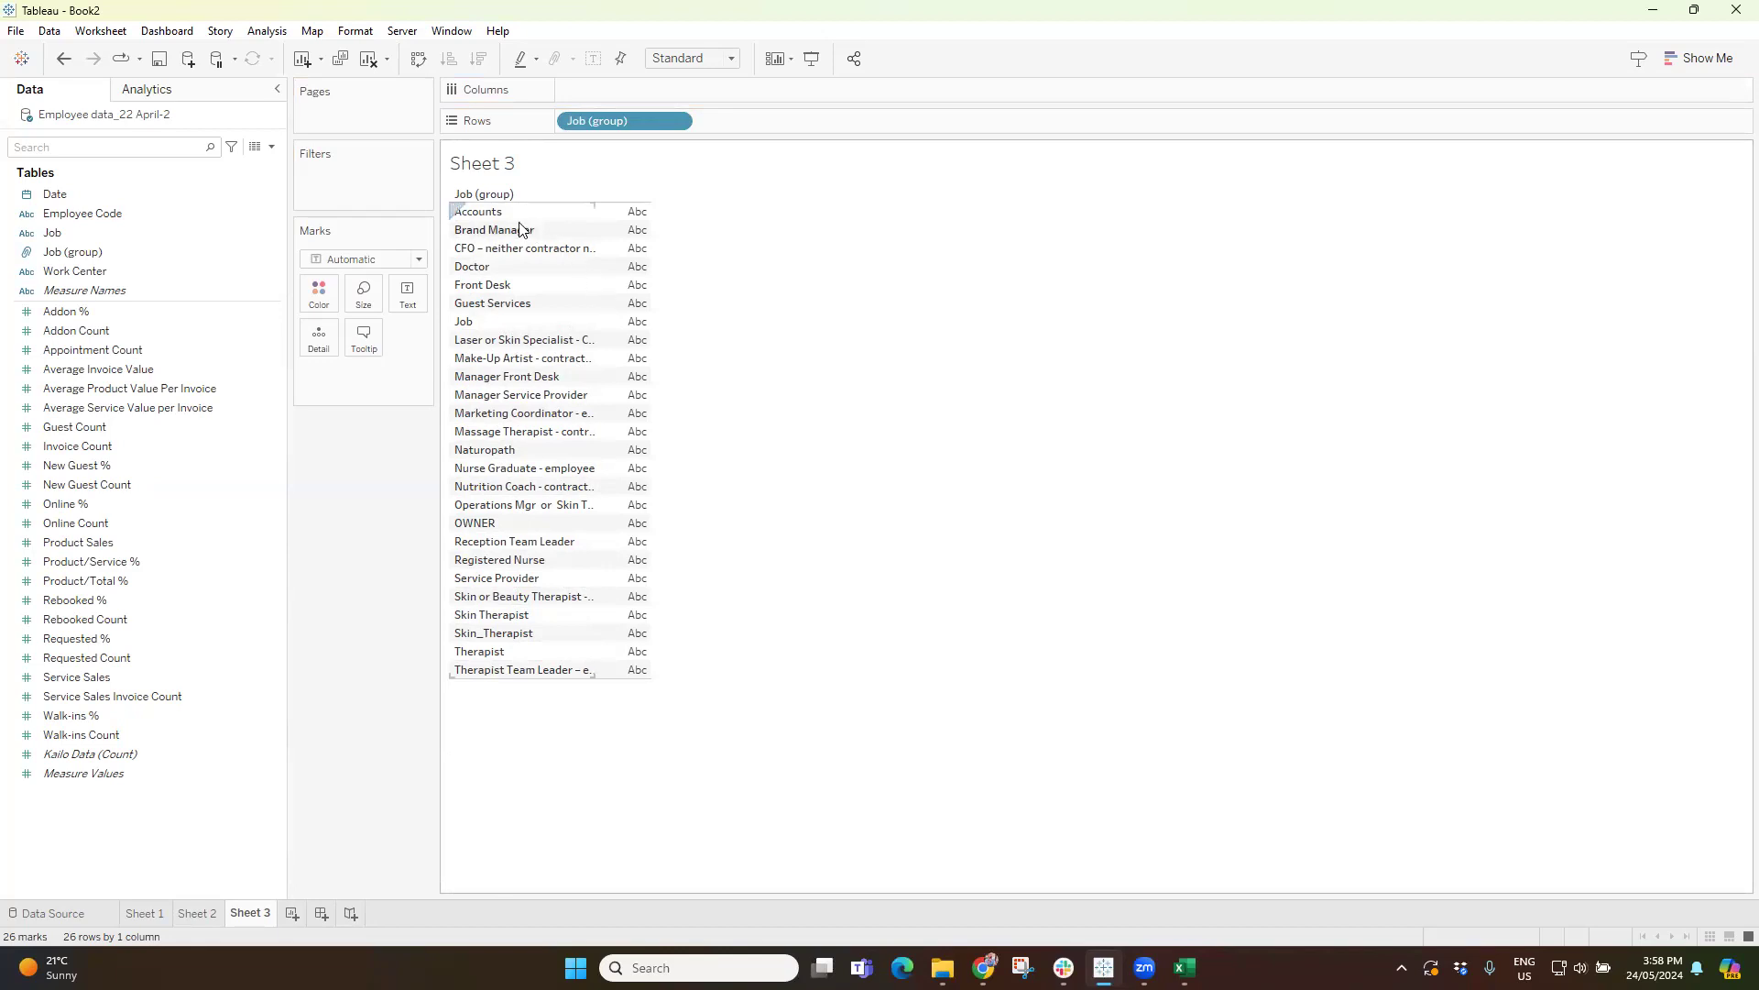
click(492, 216)
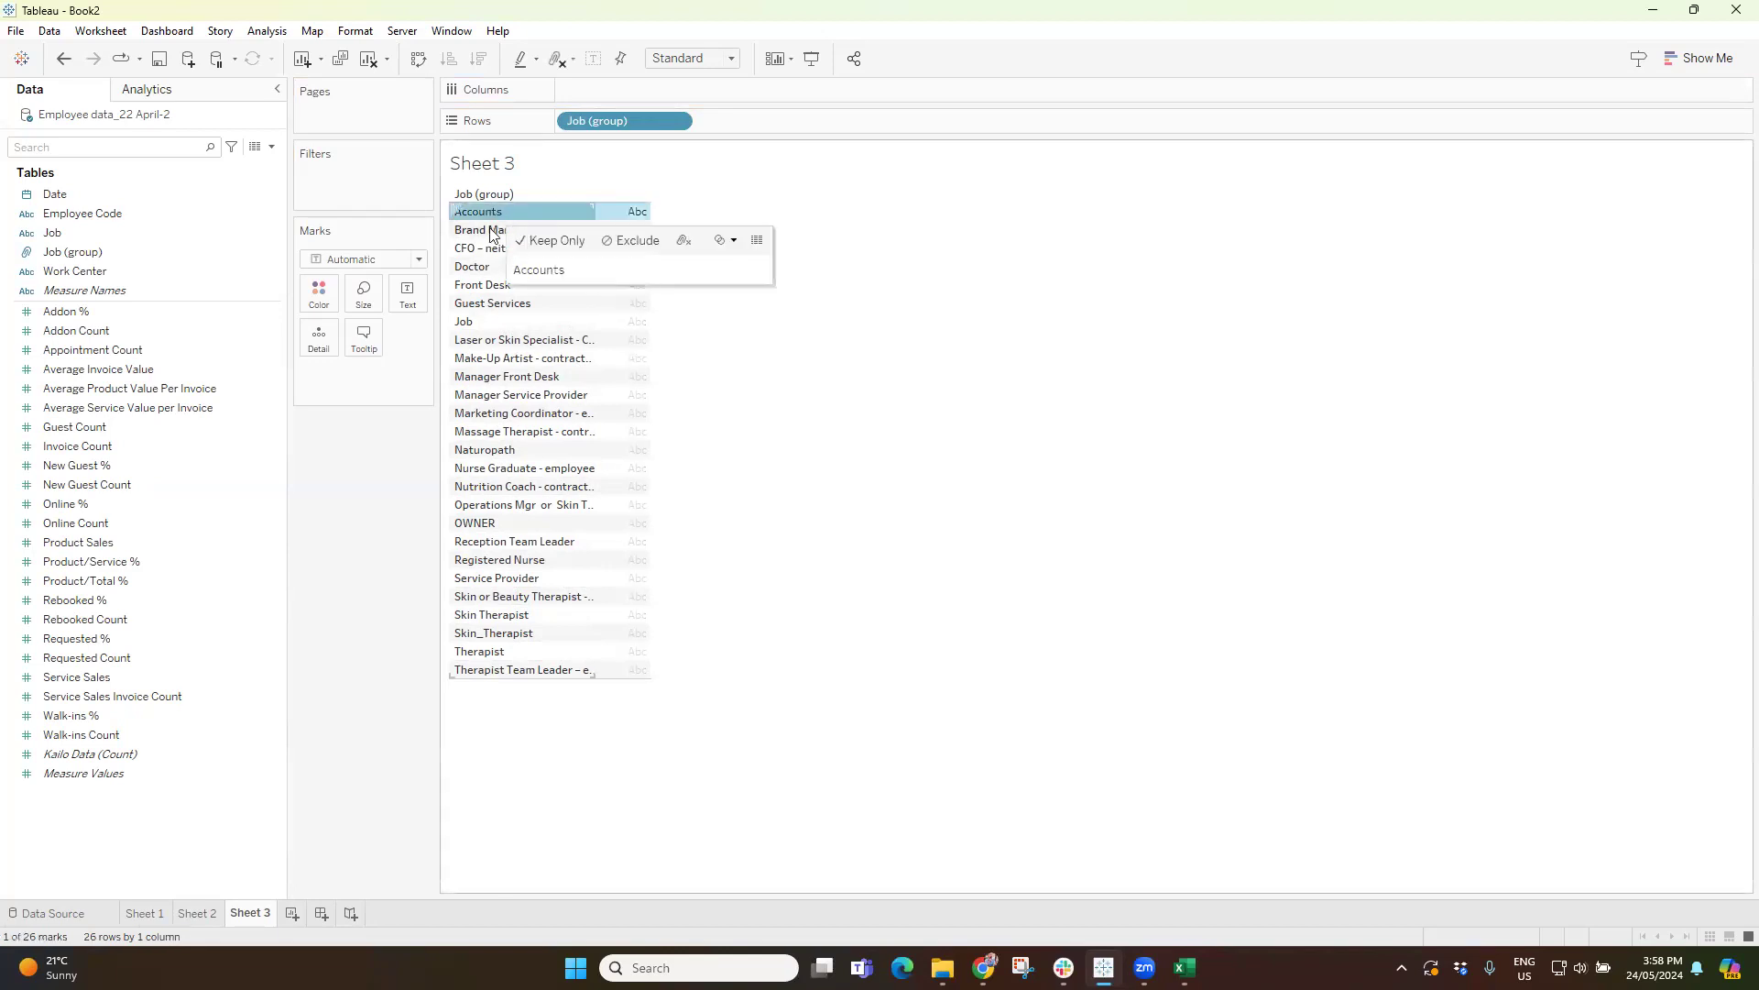
ctrl+click(492, 231)
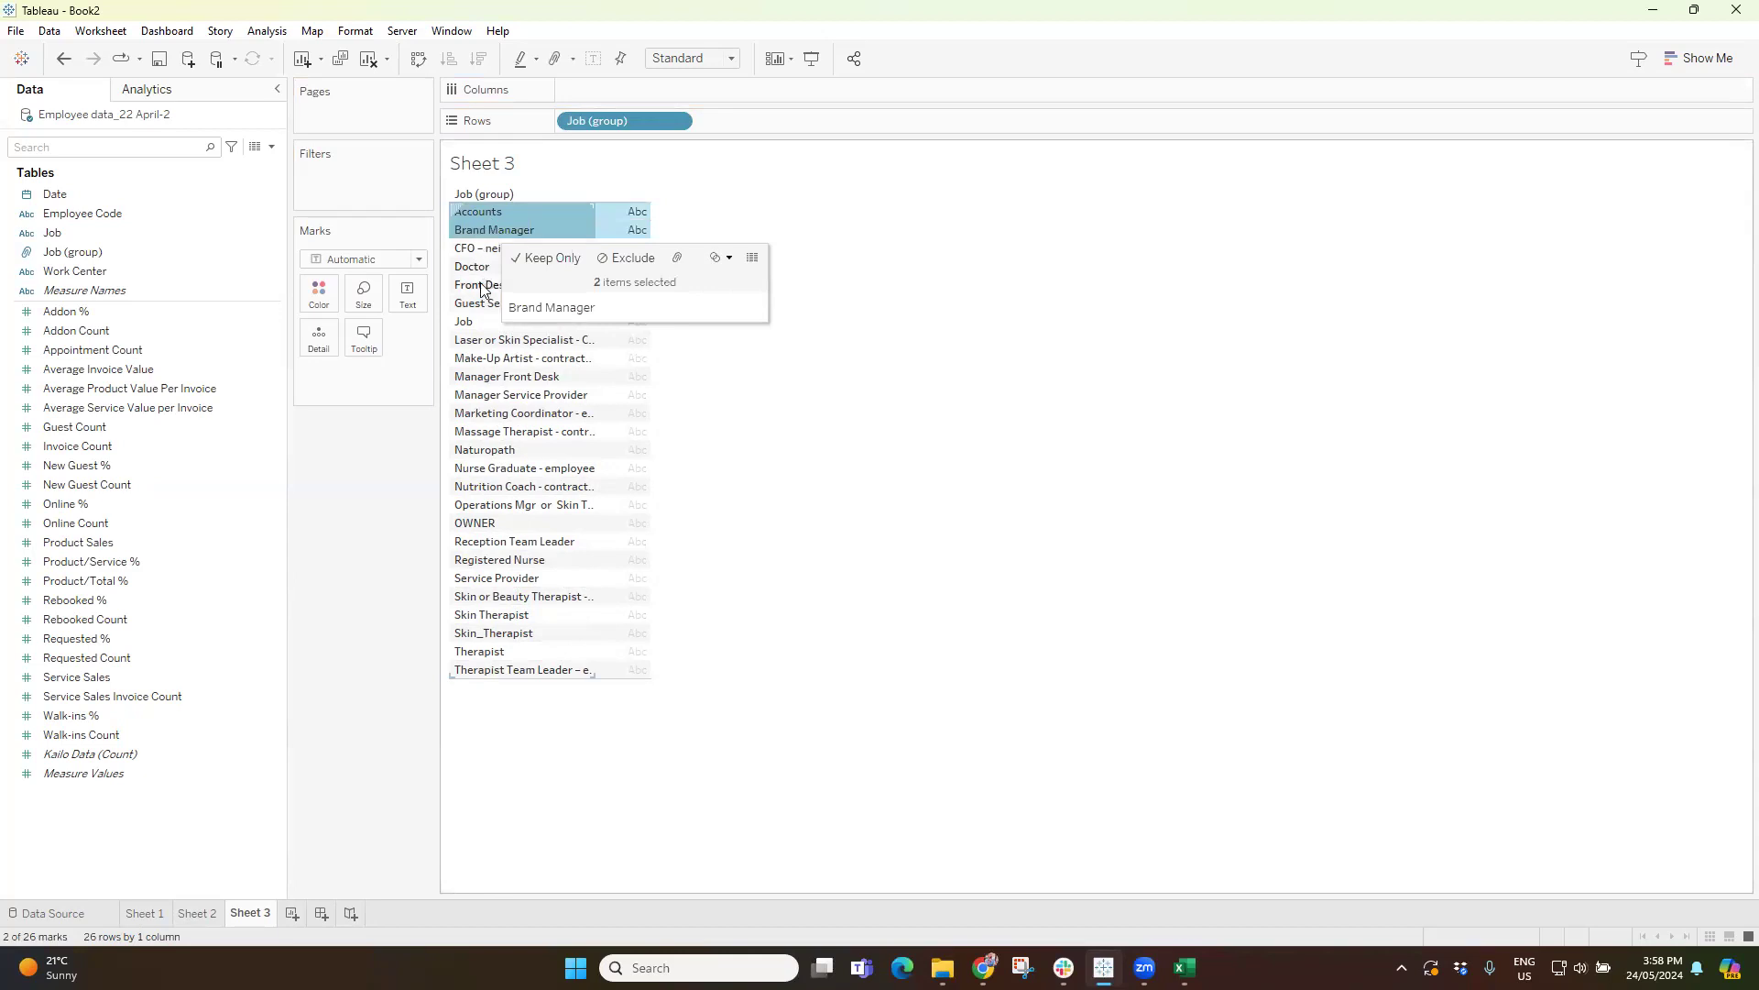
ctrl+click(482, 285)
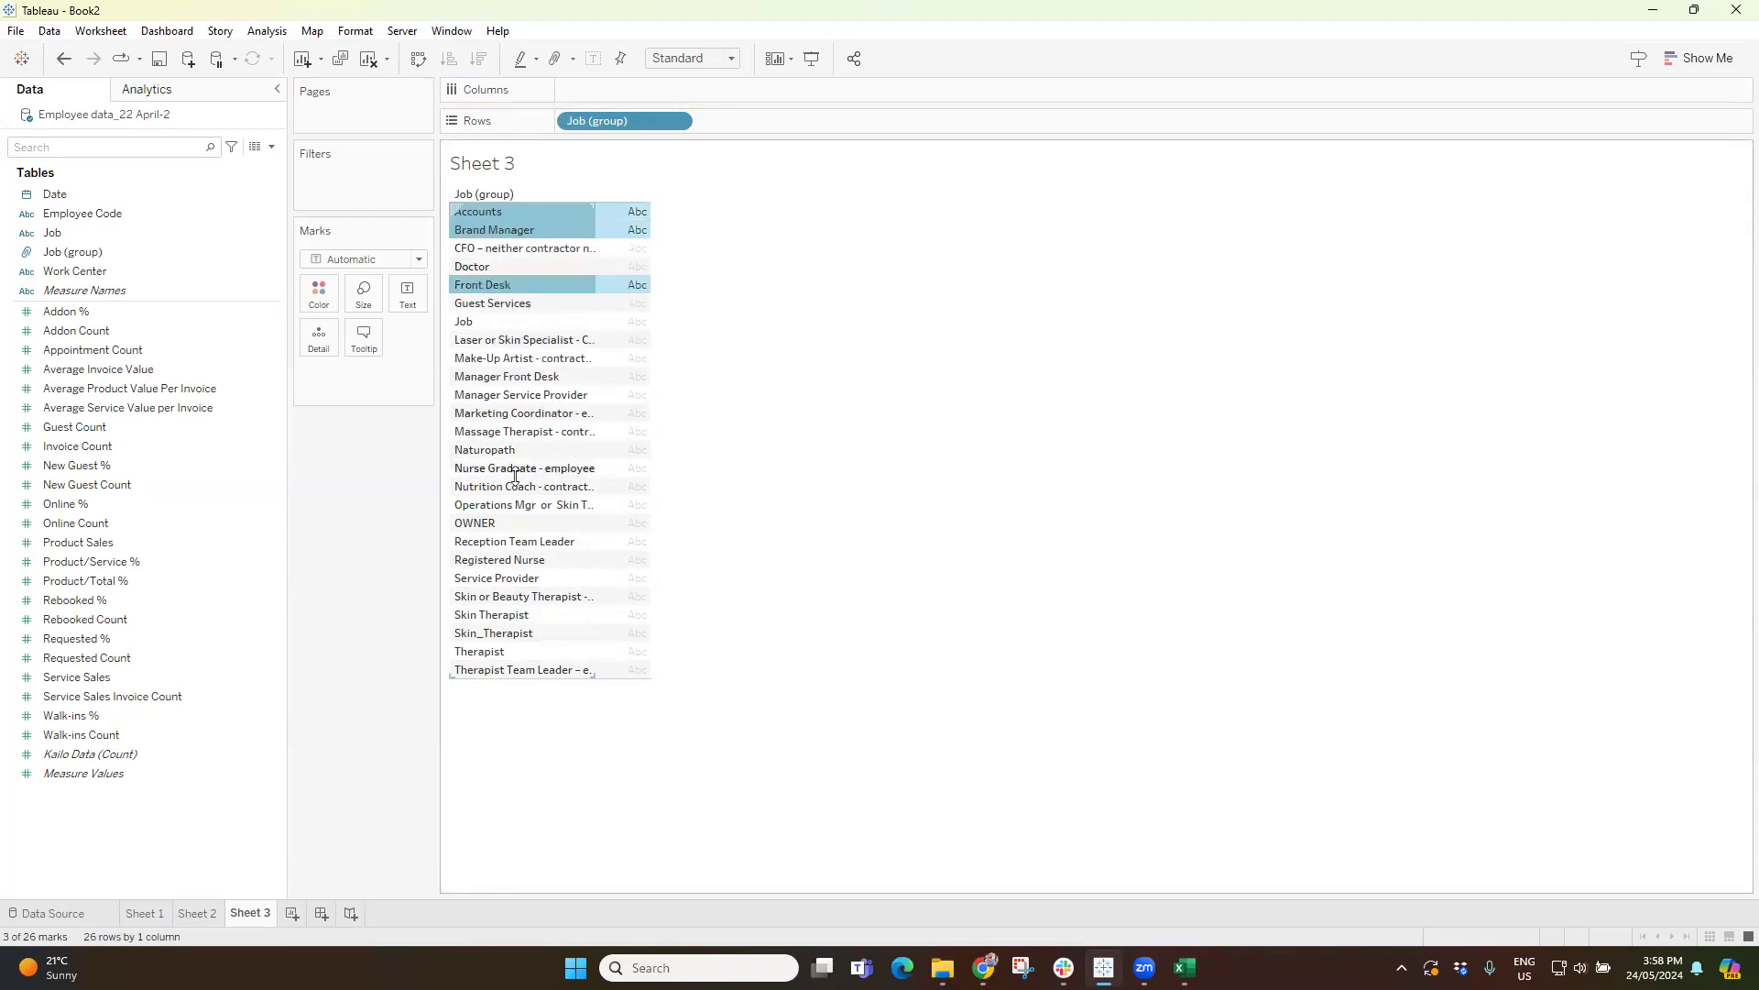
ctrl+click(483, 524)
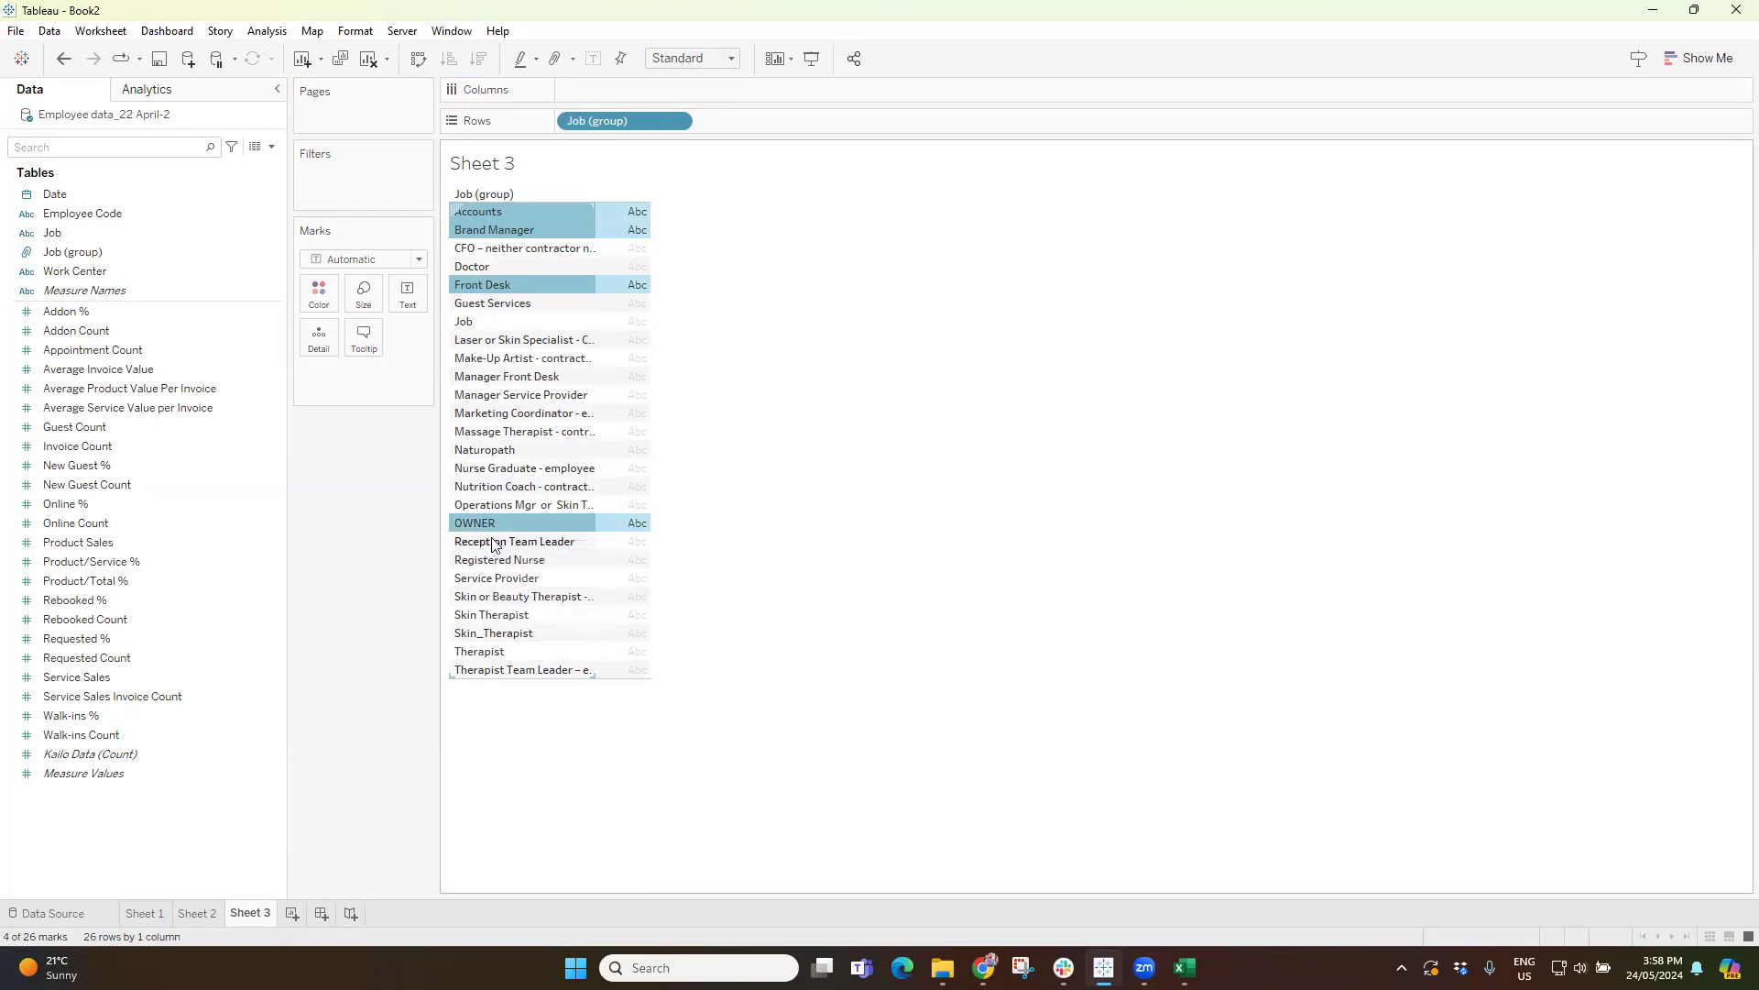
click(722, 617)
click(495, 652)
ctrl+click(487, 616)
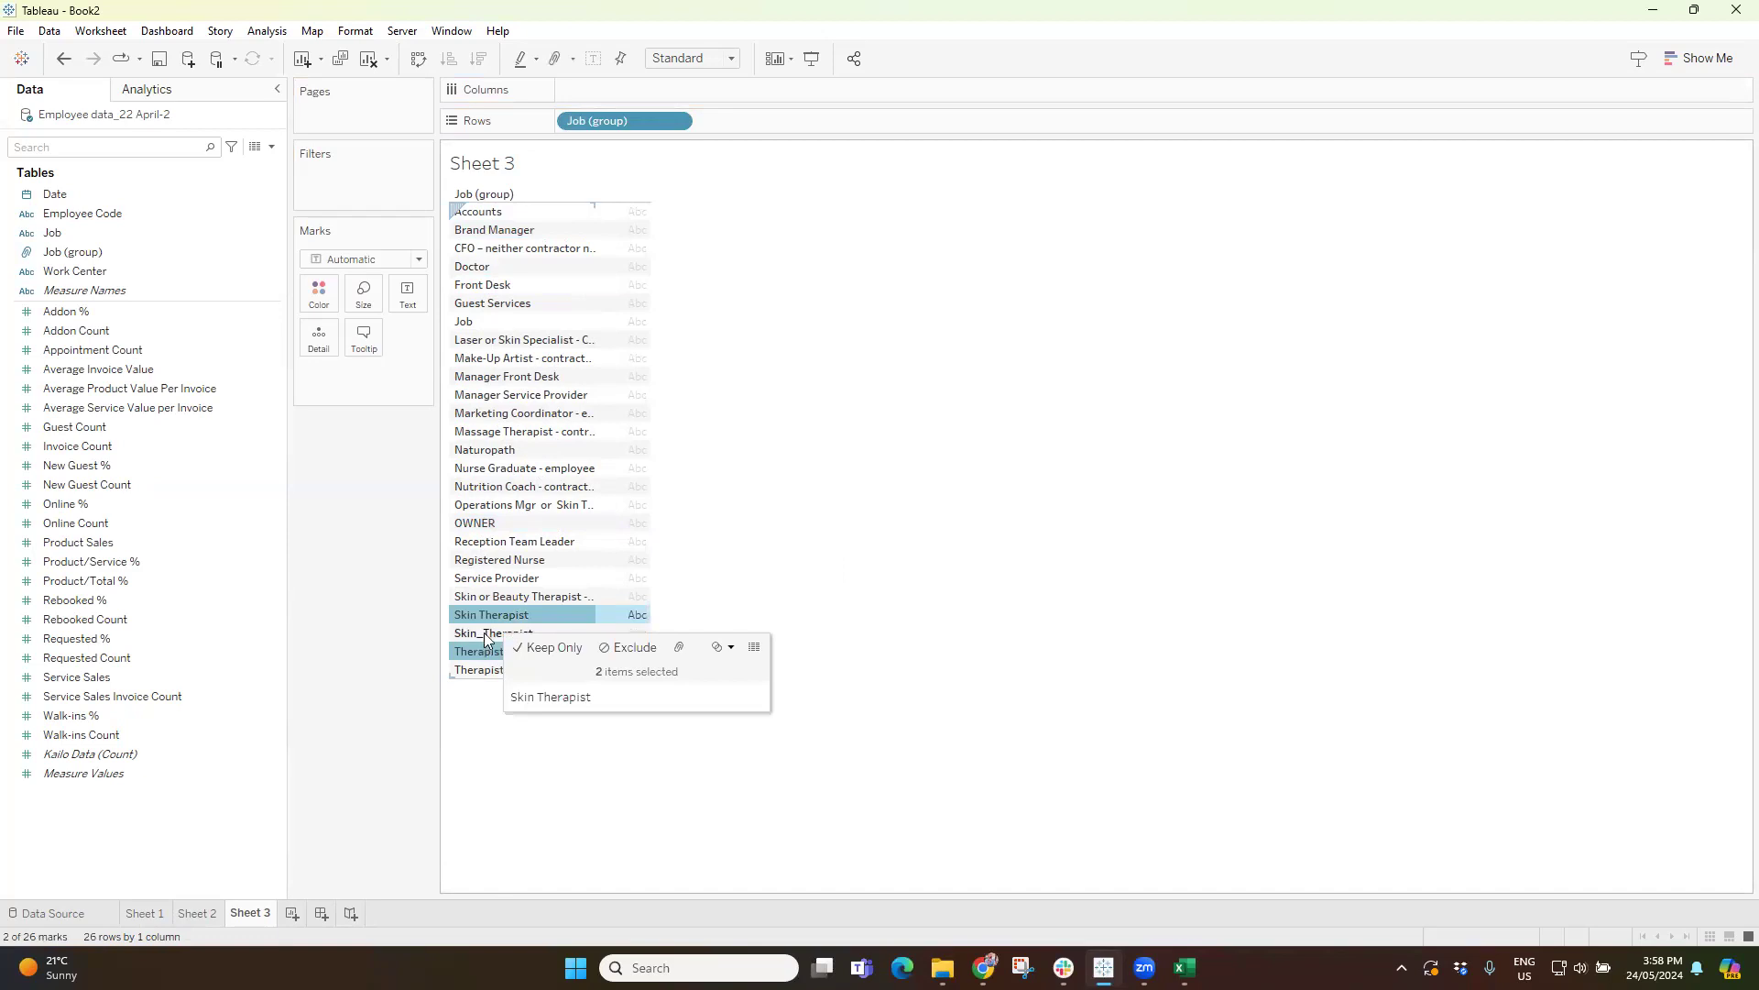
click(821, 374)
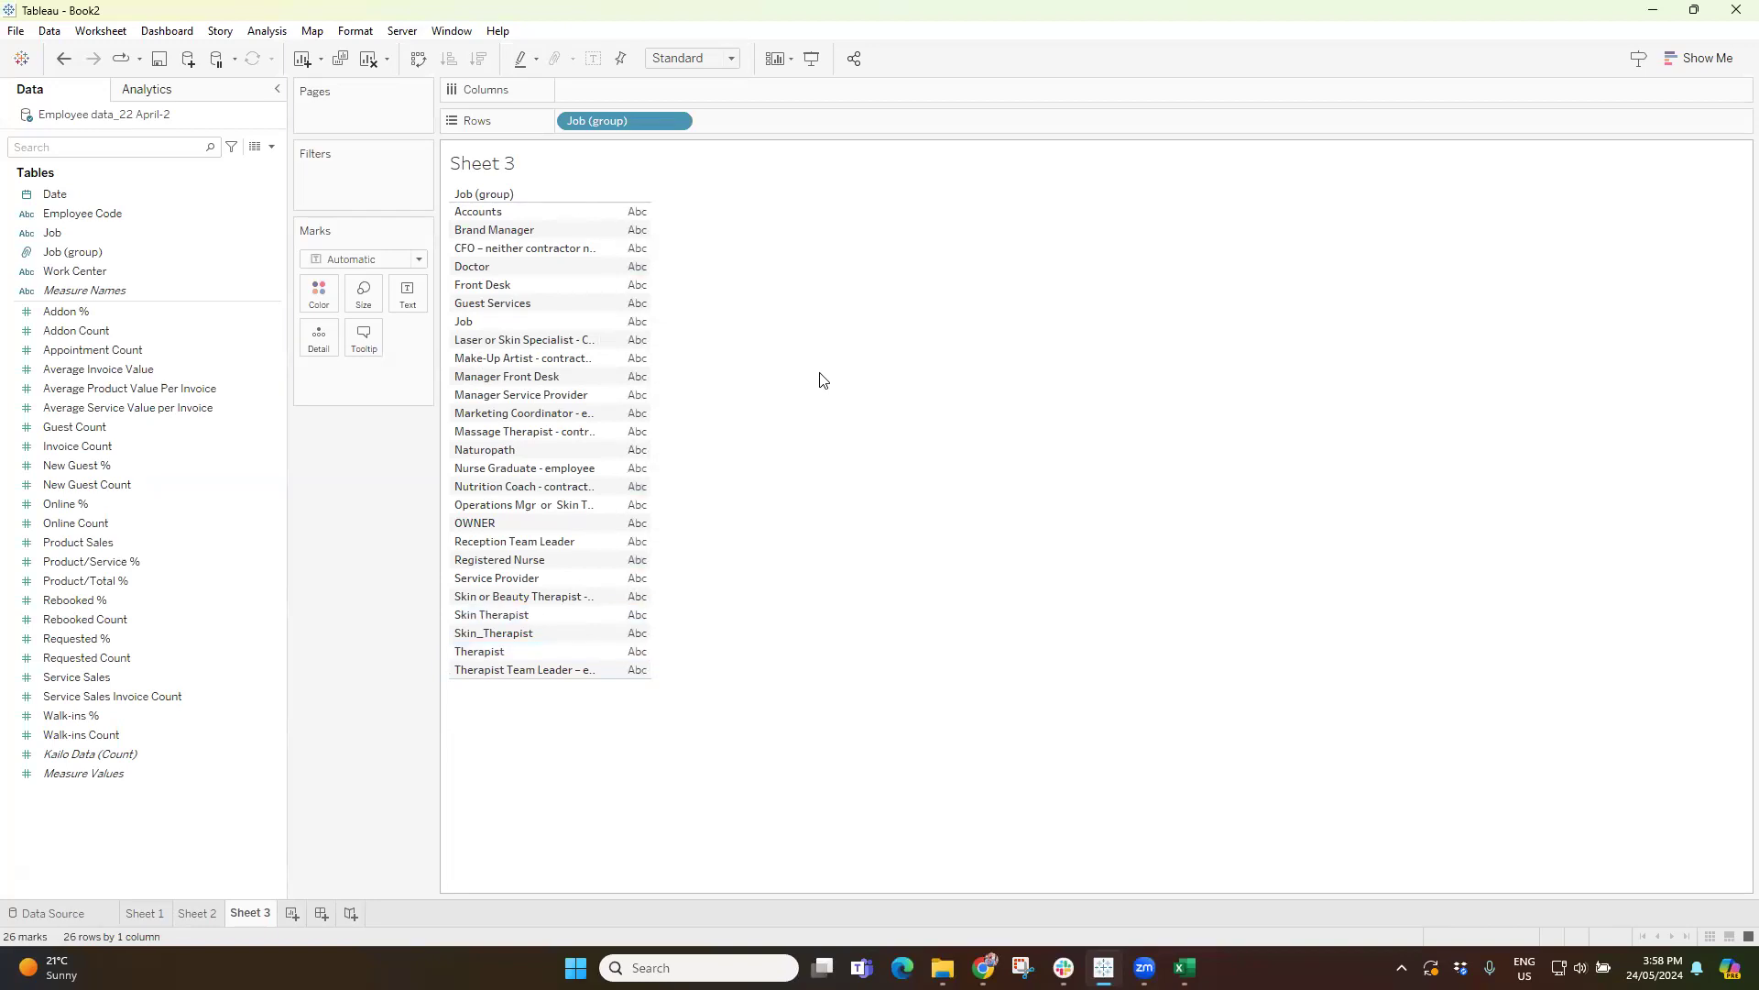
Add Service Sales values to the job group table and sort the groups in descending order.
double_click(74, 678)
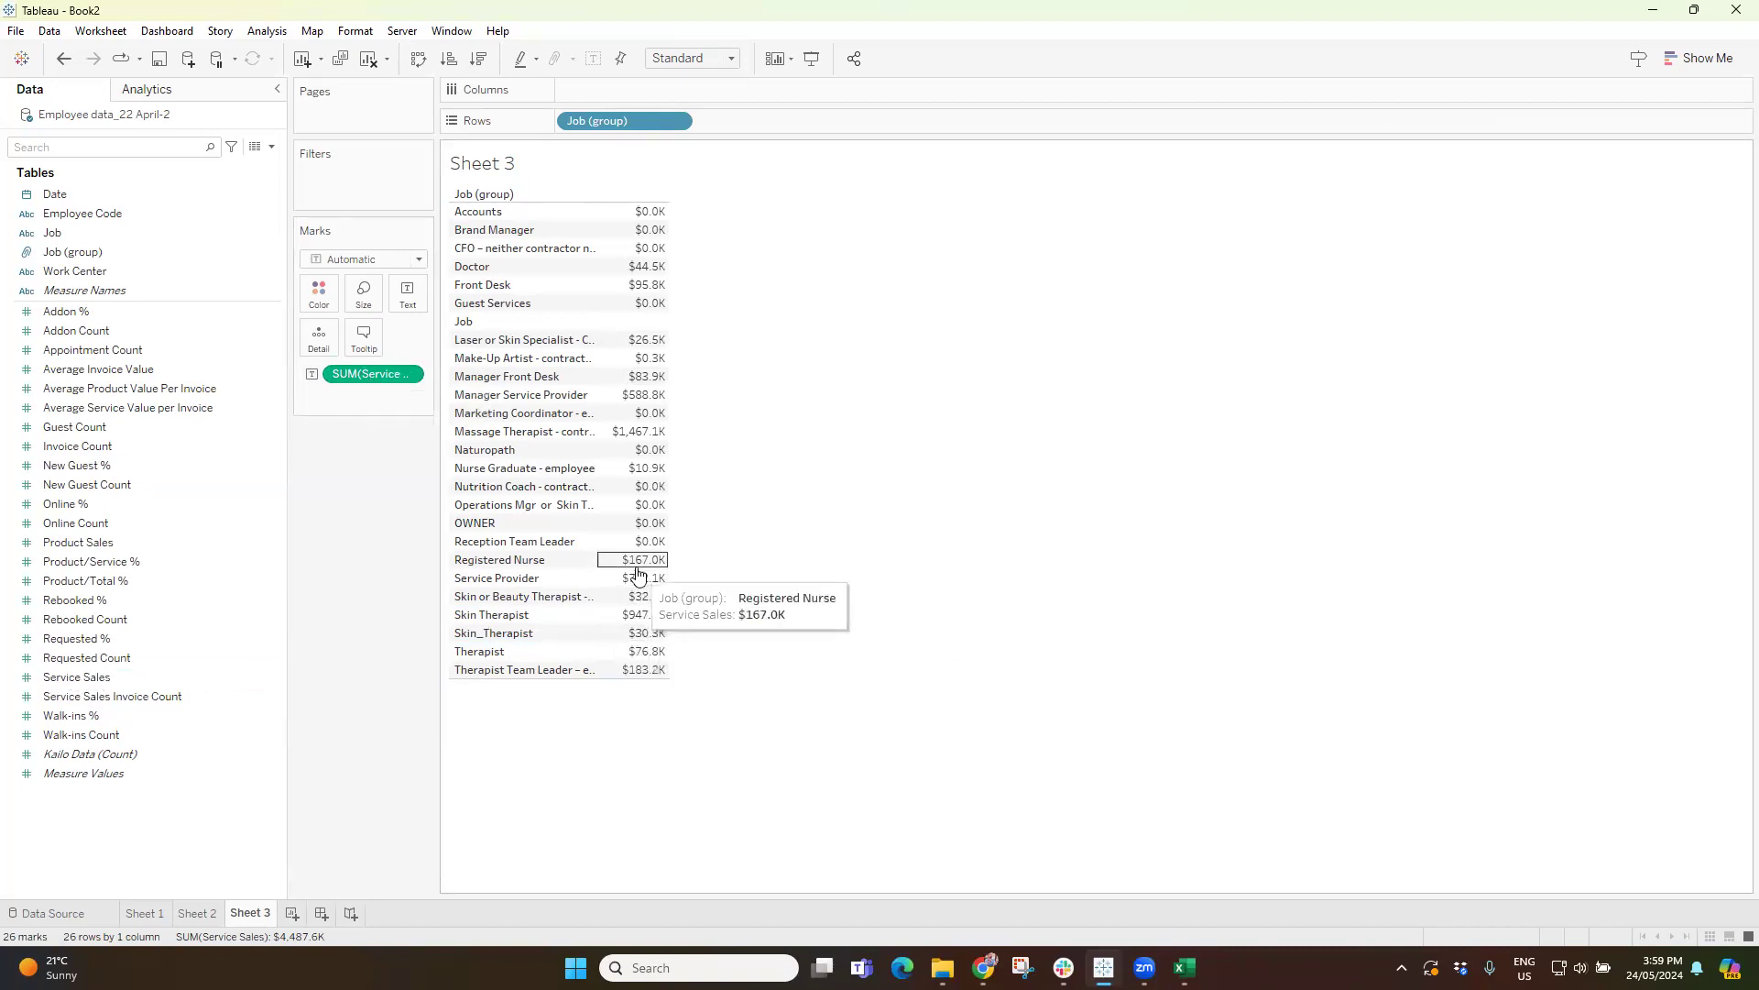
click(120, 696)
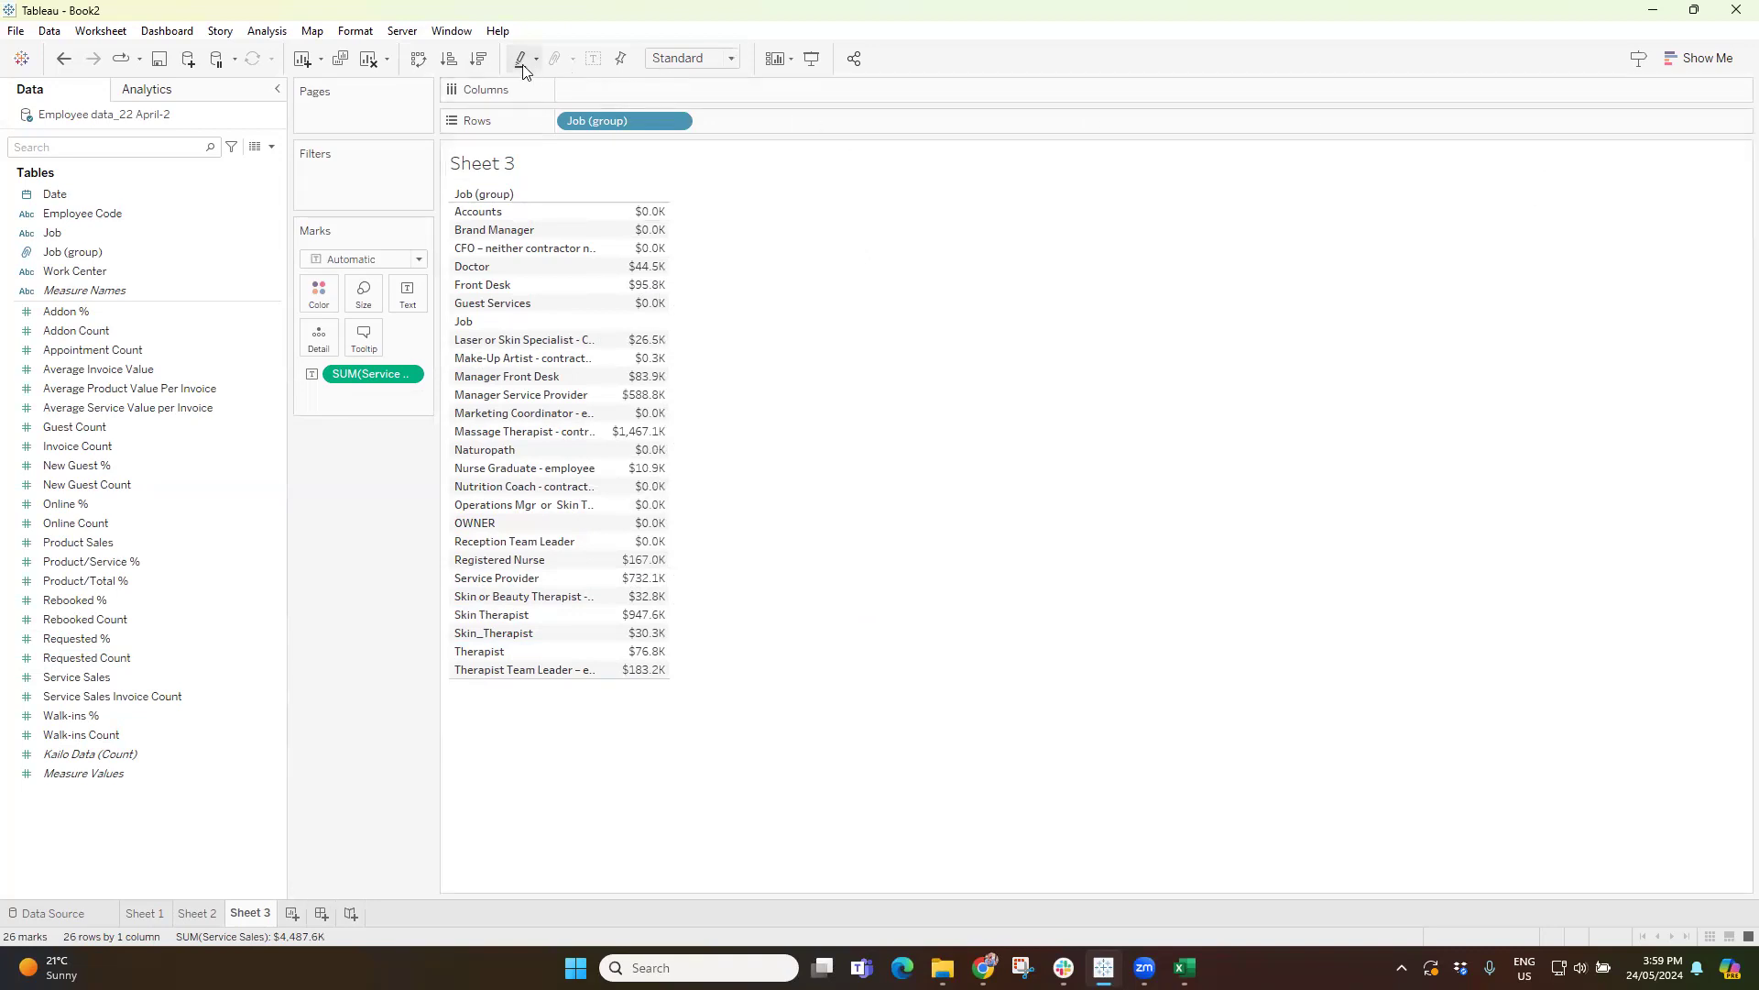
click(478, 61)
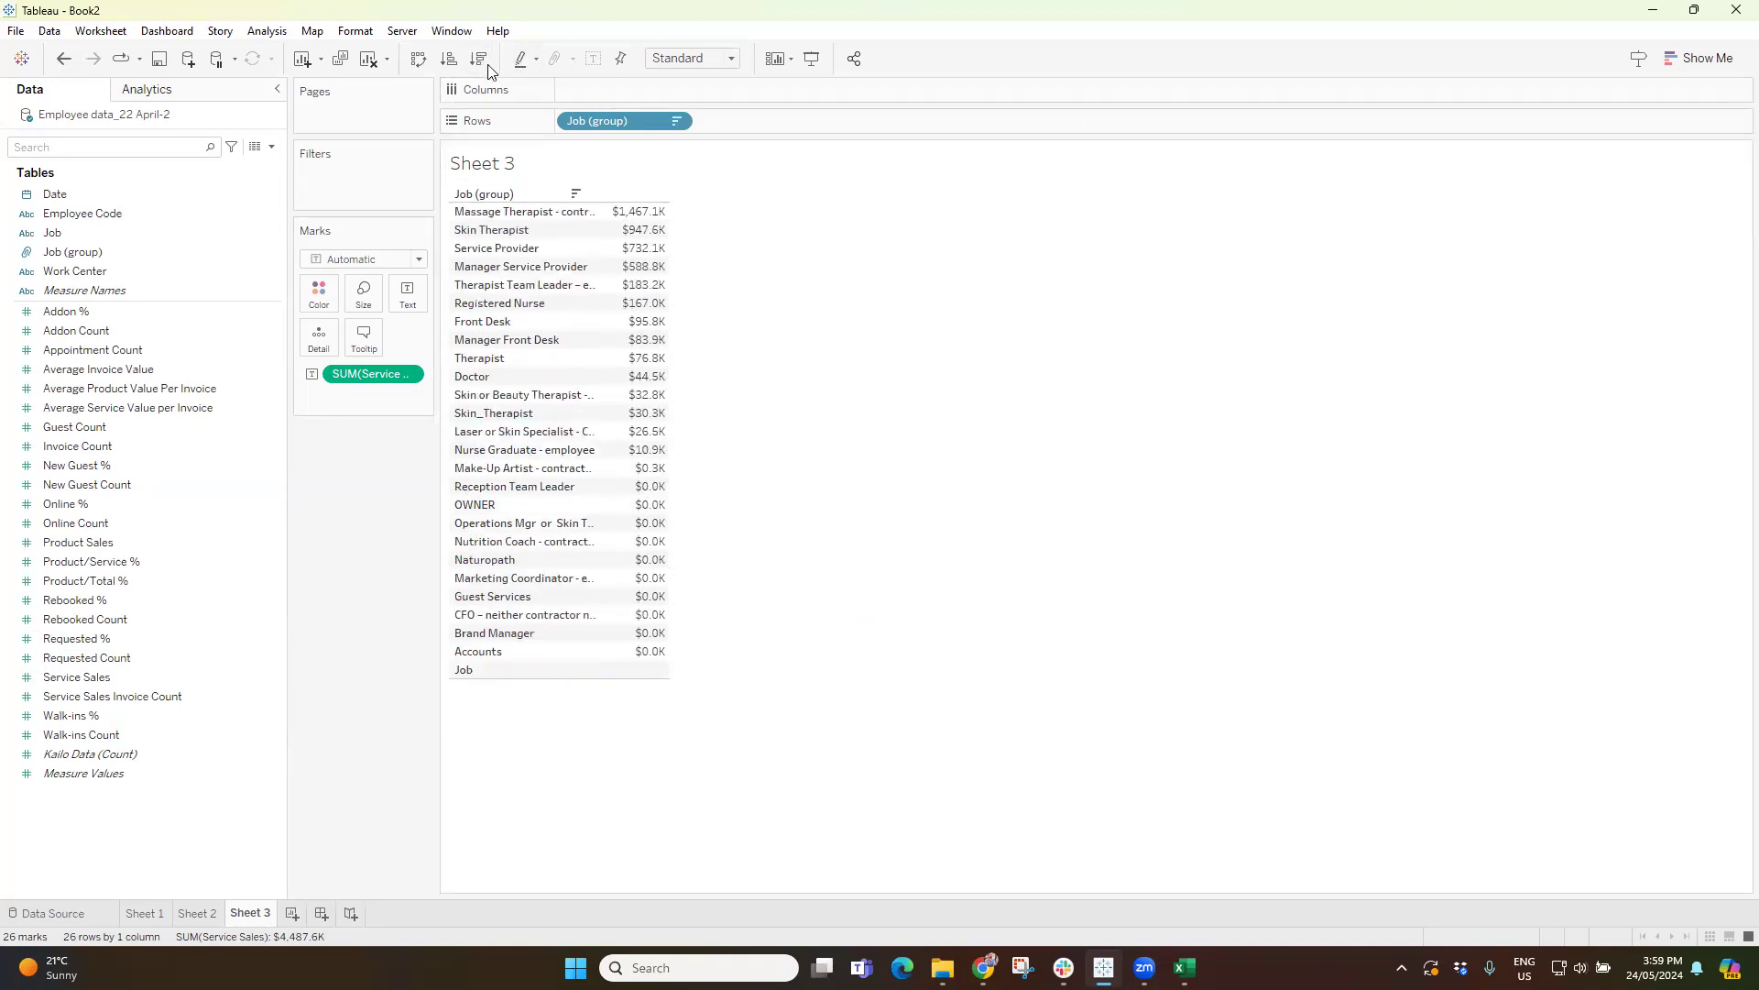
Move SUM(Service Sales) from text to the columns to show the job groups as horizontal bars.
click(1710, 59)
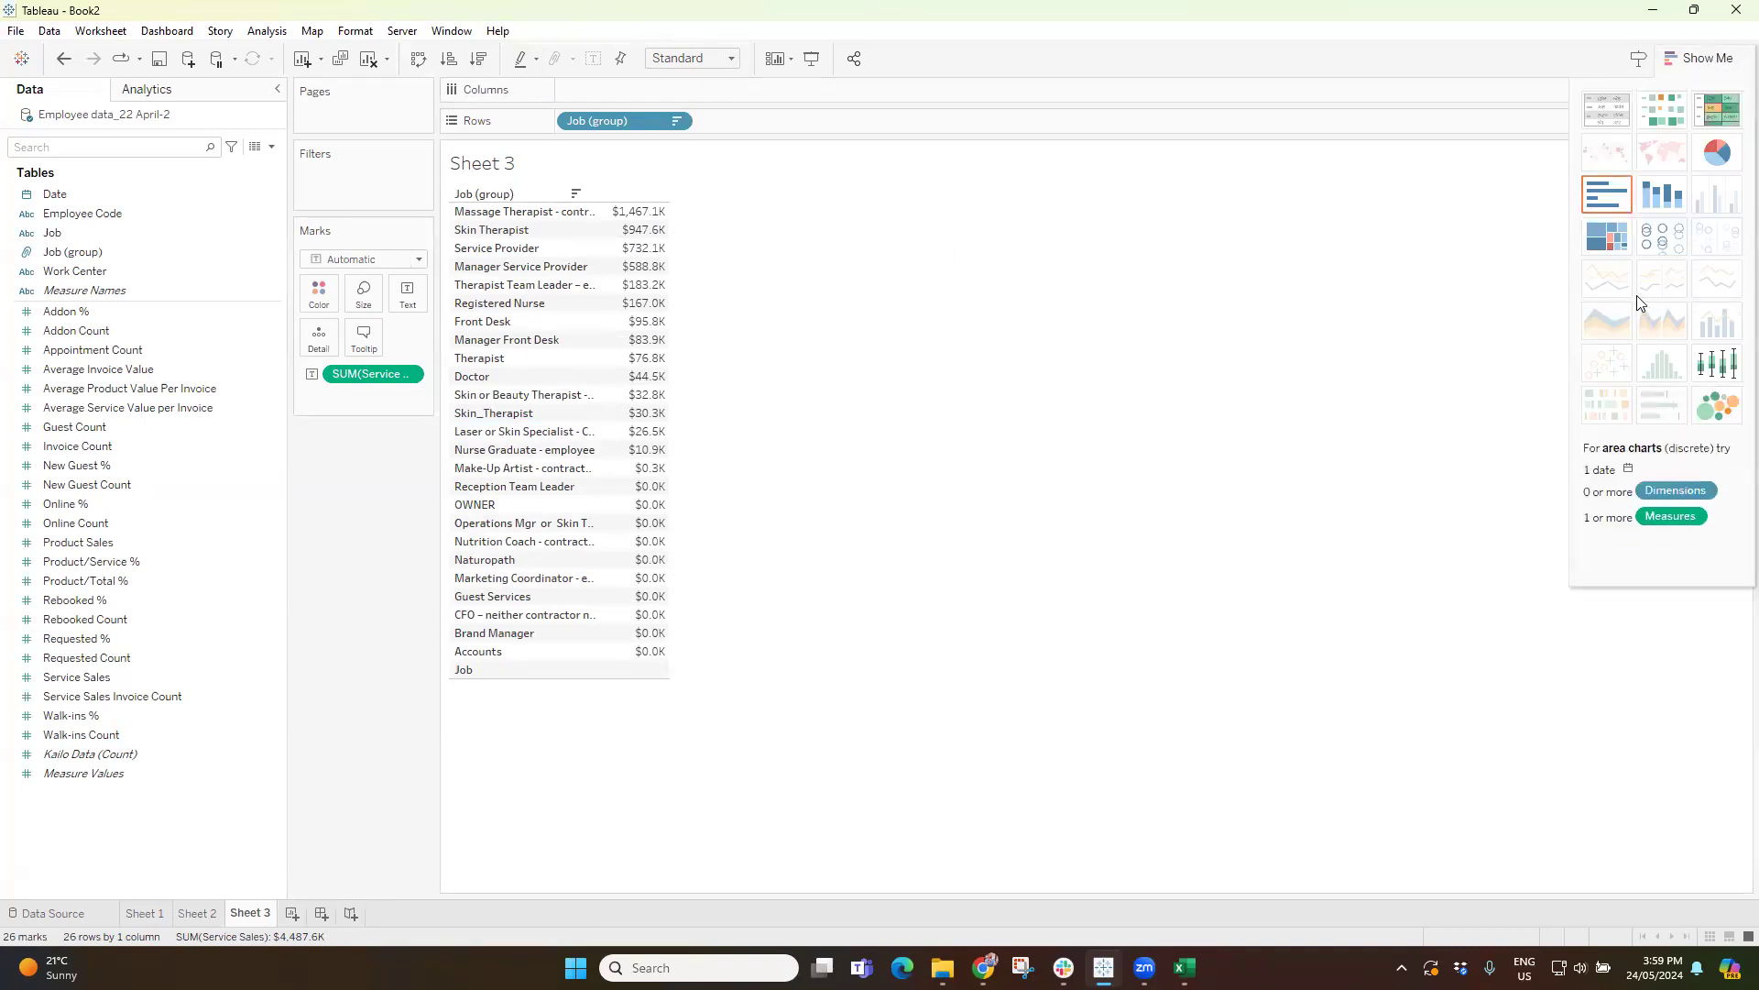
drag(371, 373, 614, 89)
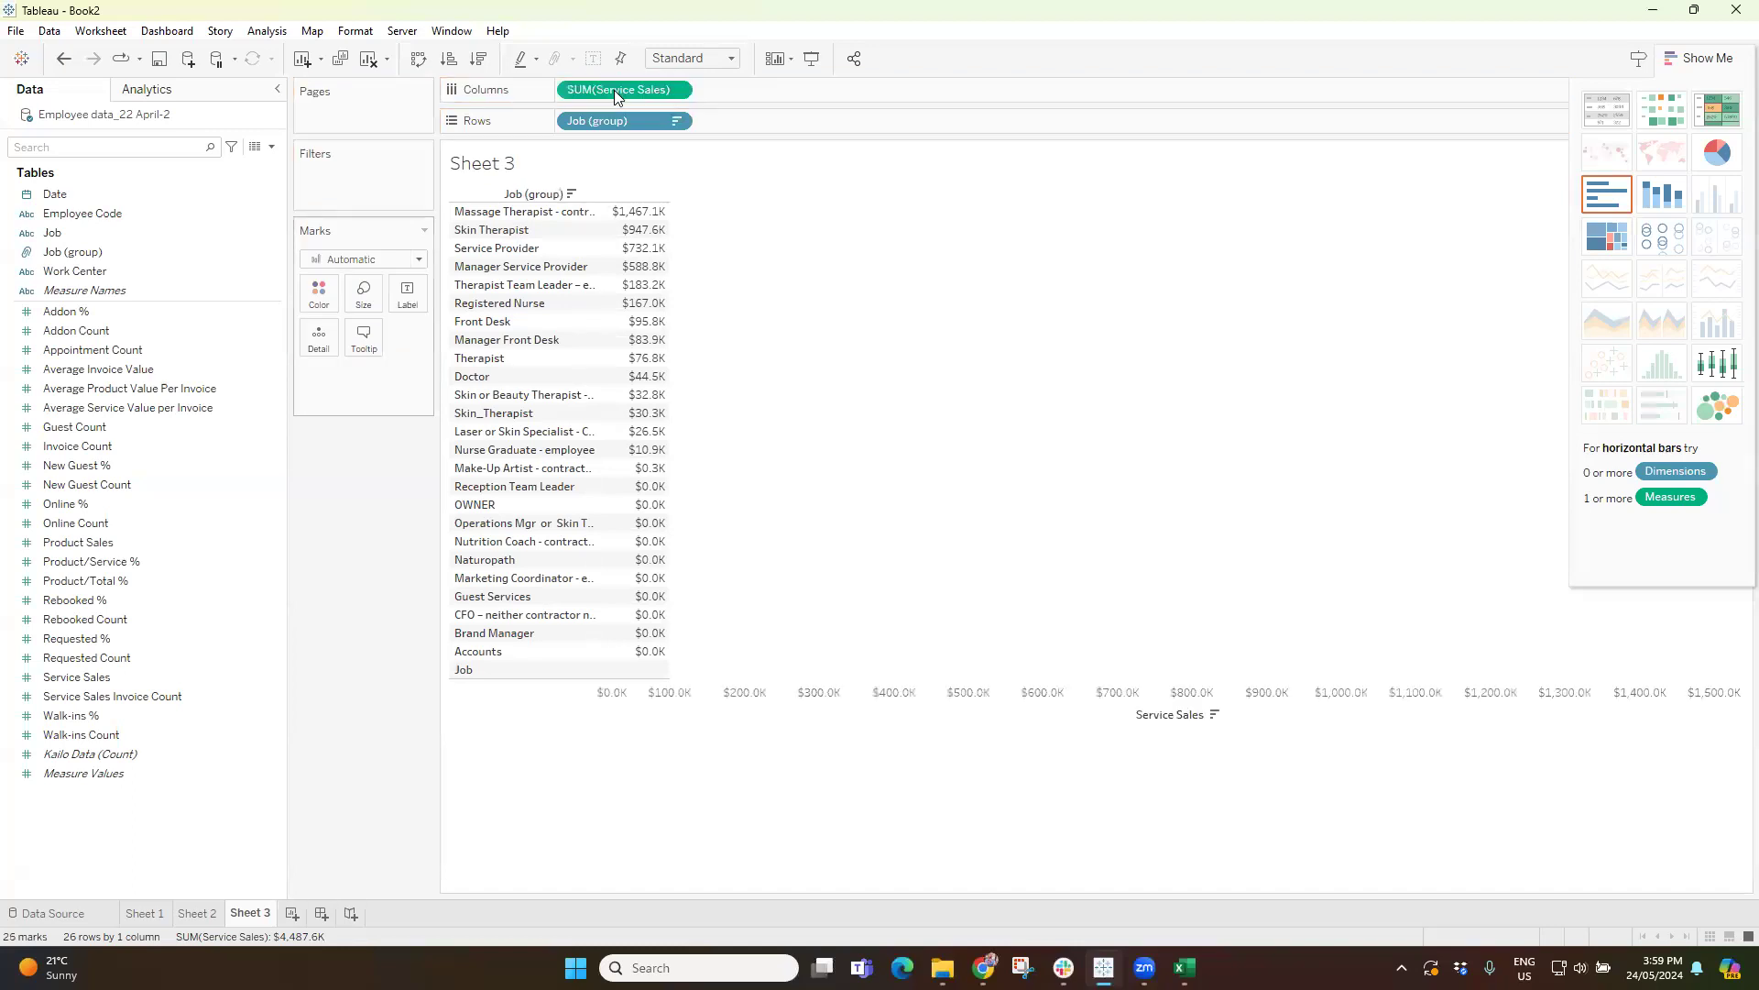
click(1710, 58)
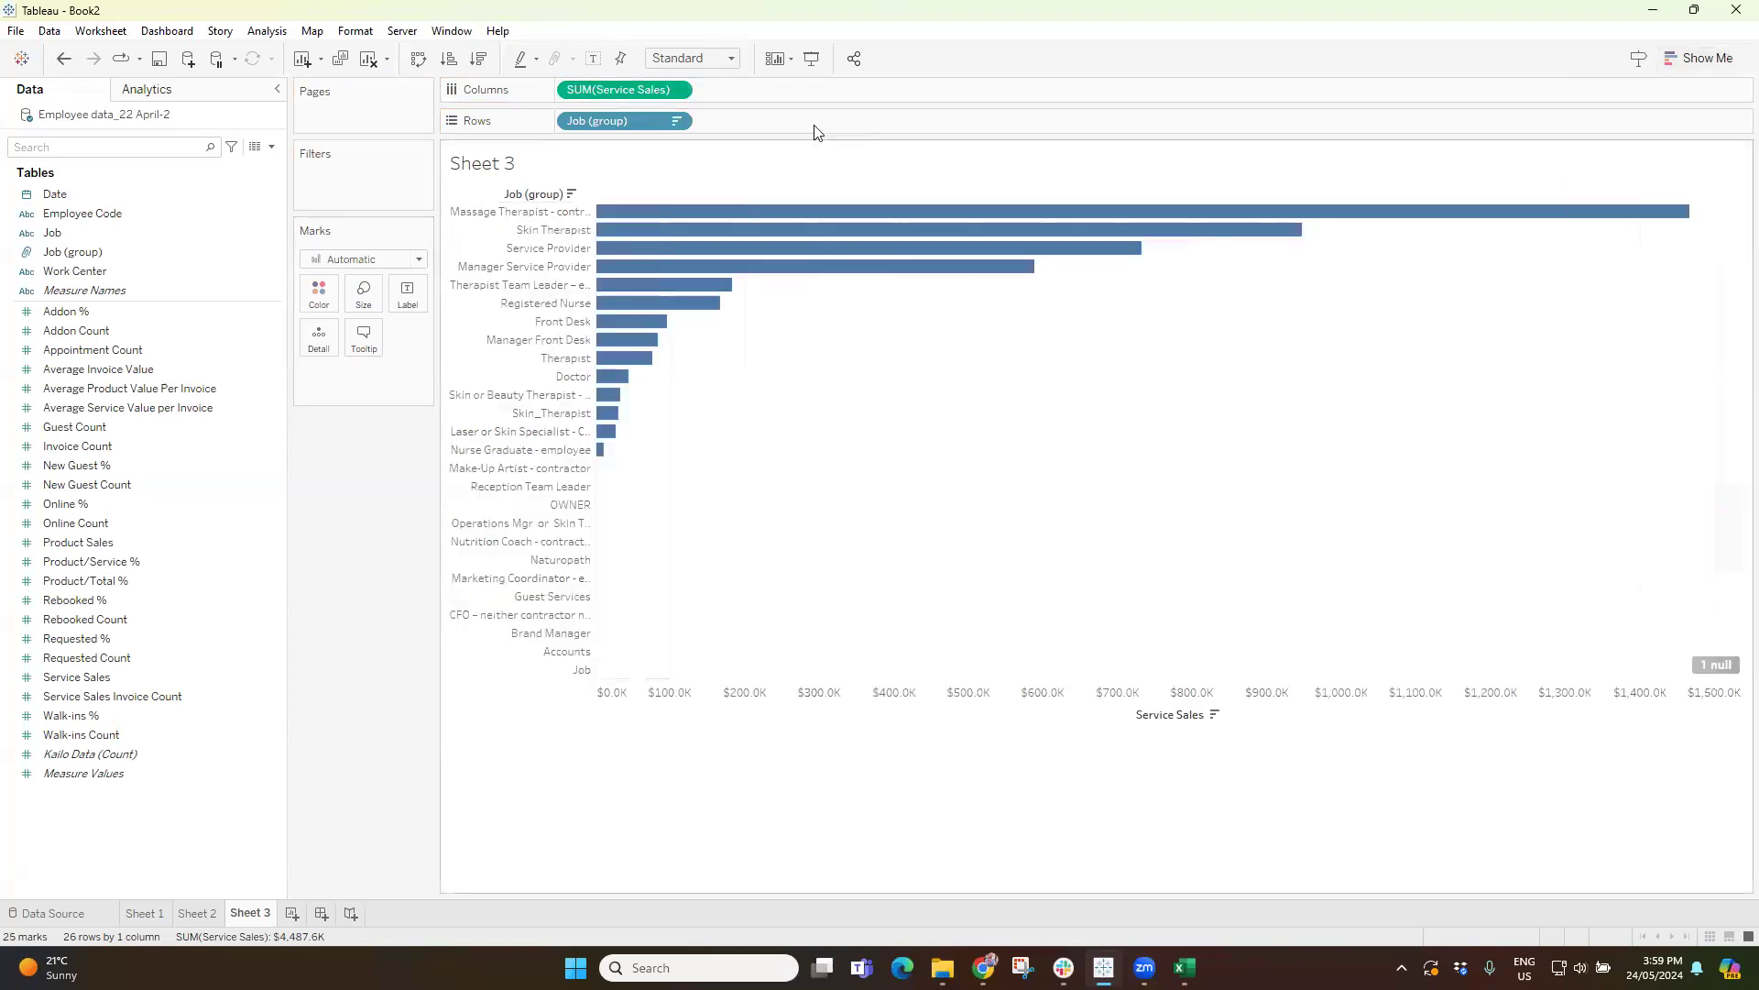
Show left-aligned mark labels on the bars and colour them by SUM(Service Sales).
click(594, 60)
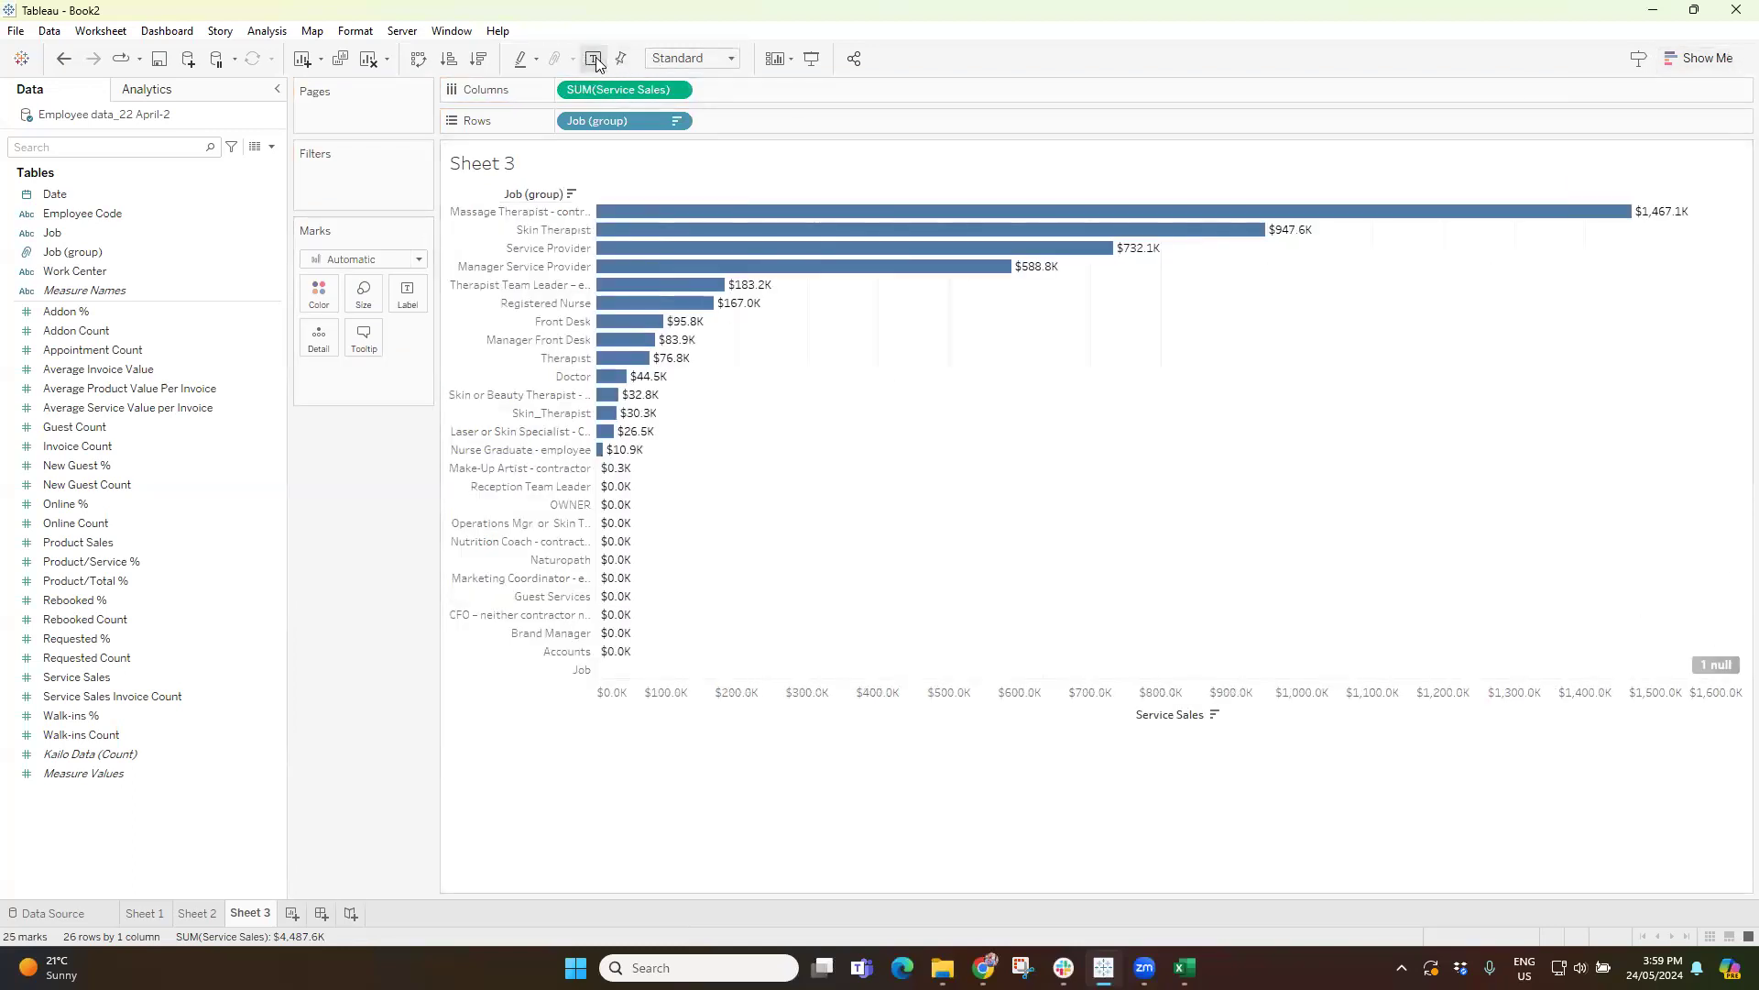
click(408, 293)
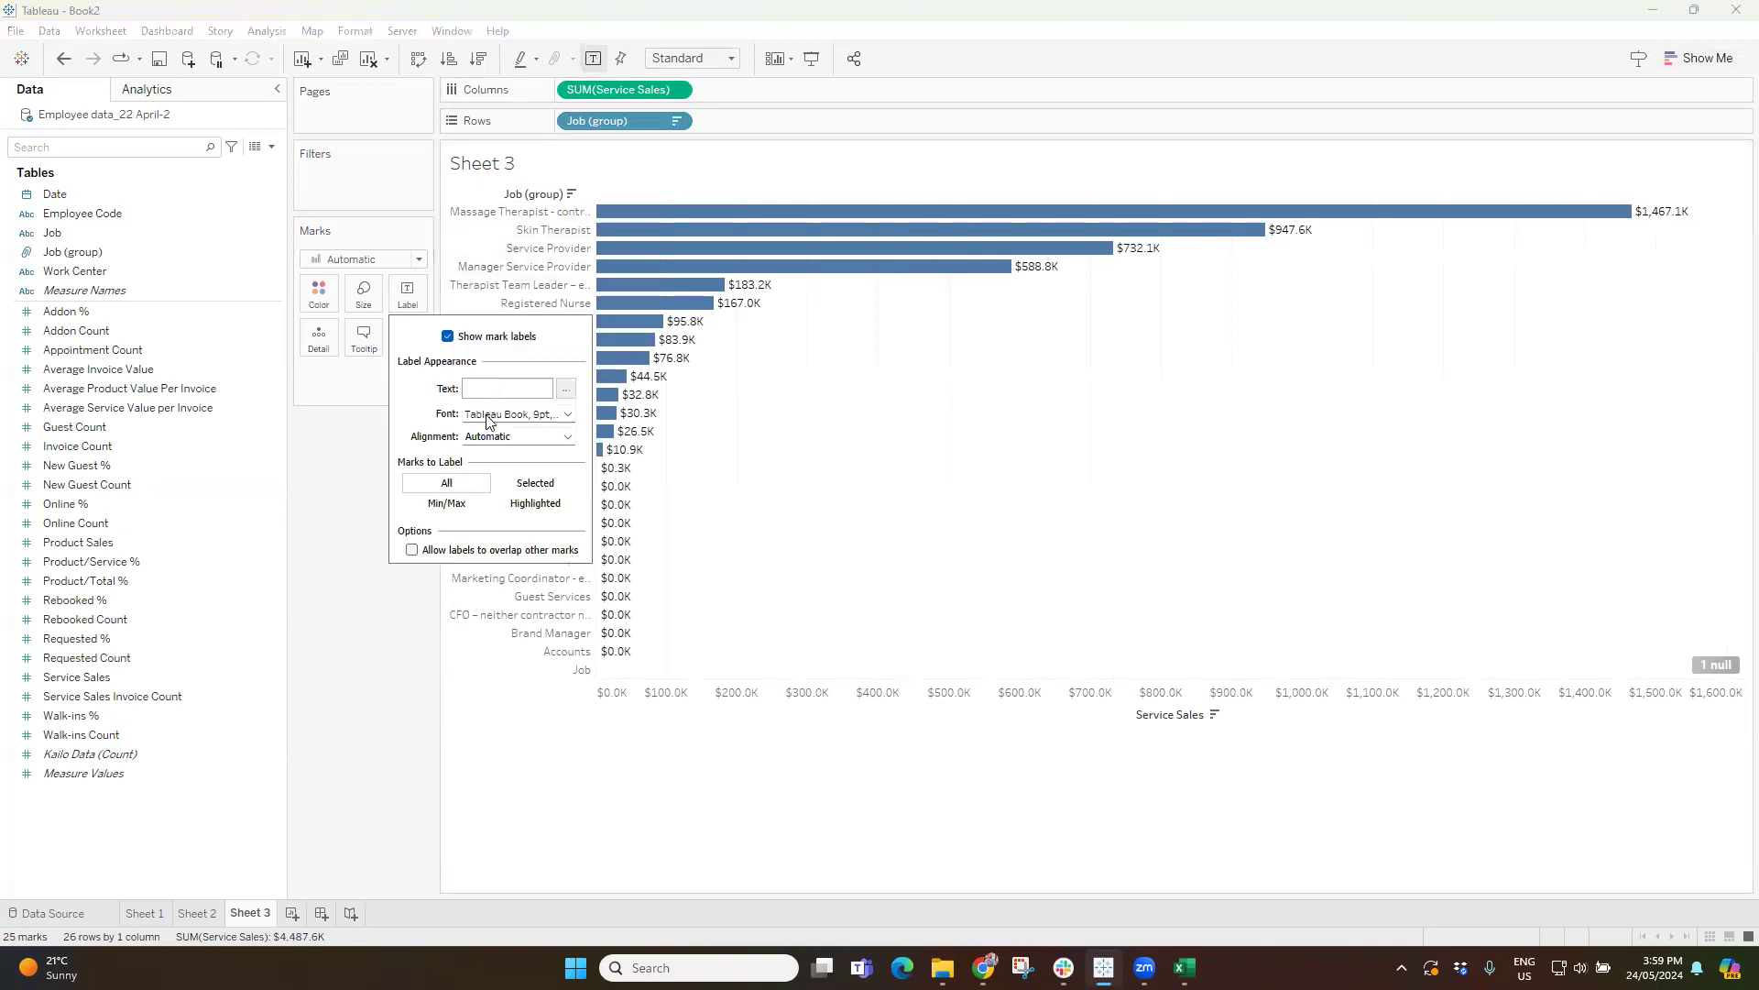
click(567, 437)
click(487, 511)
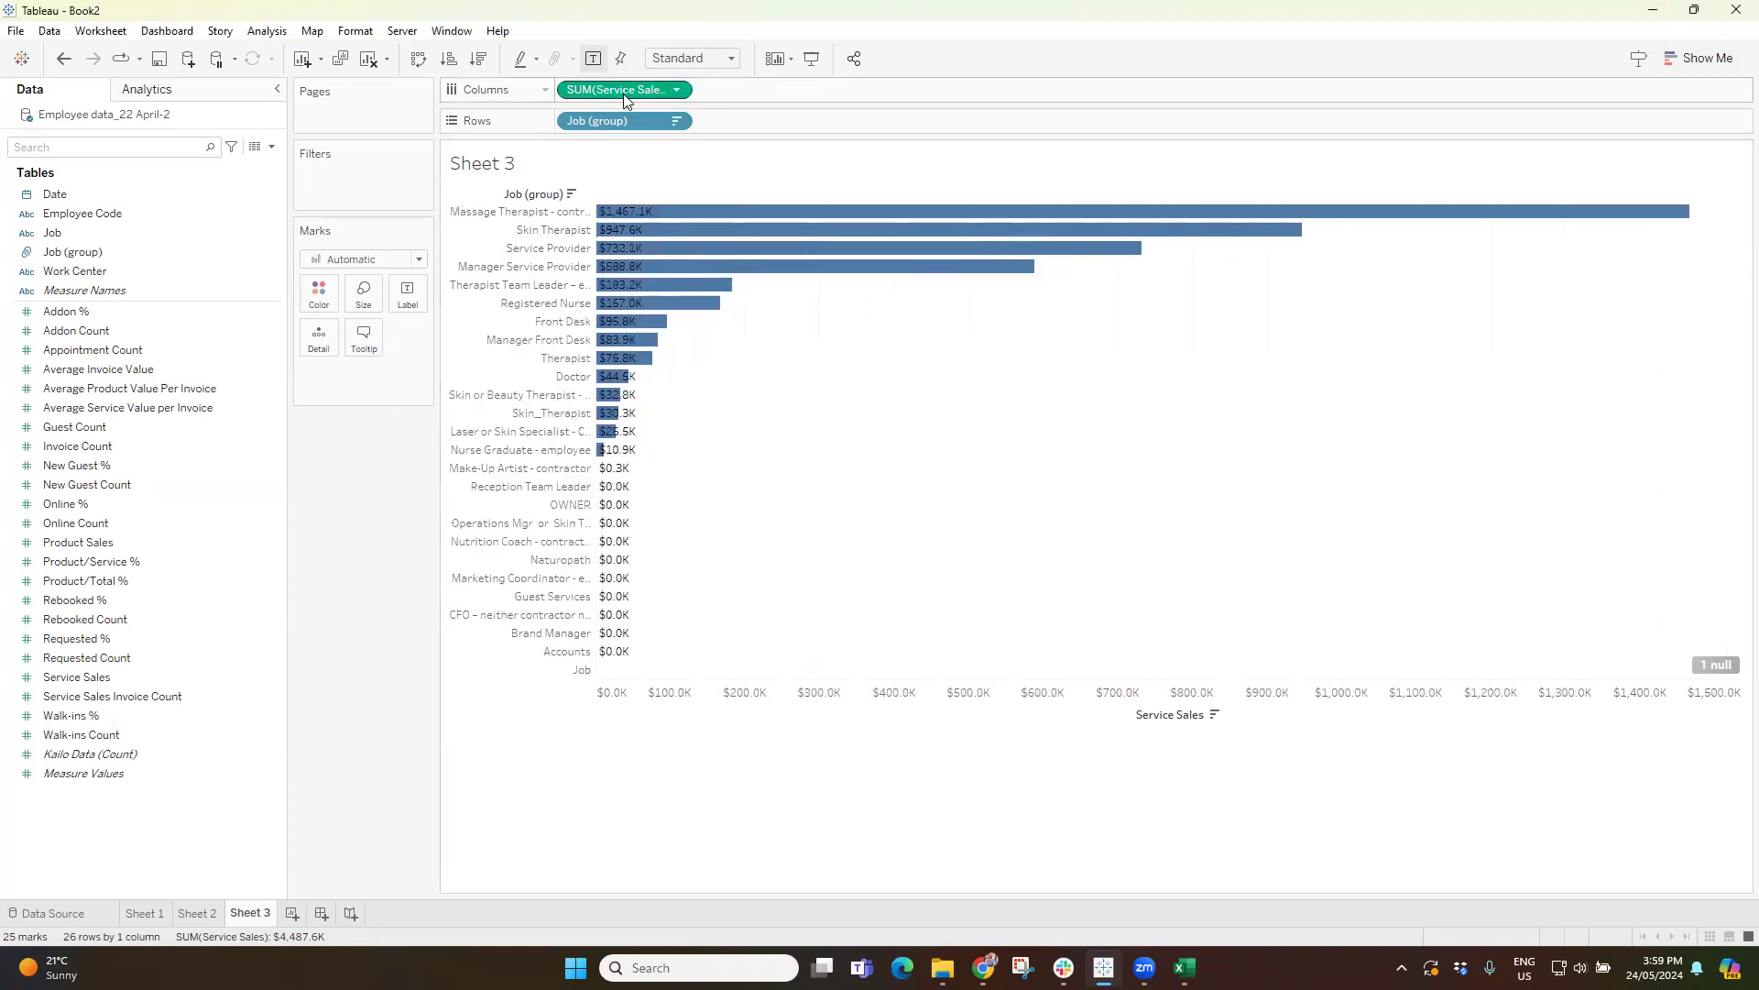
drag(617, 90, 328, 299)
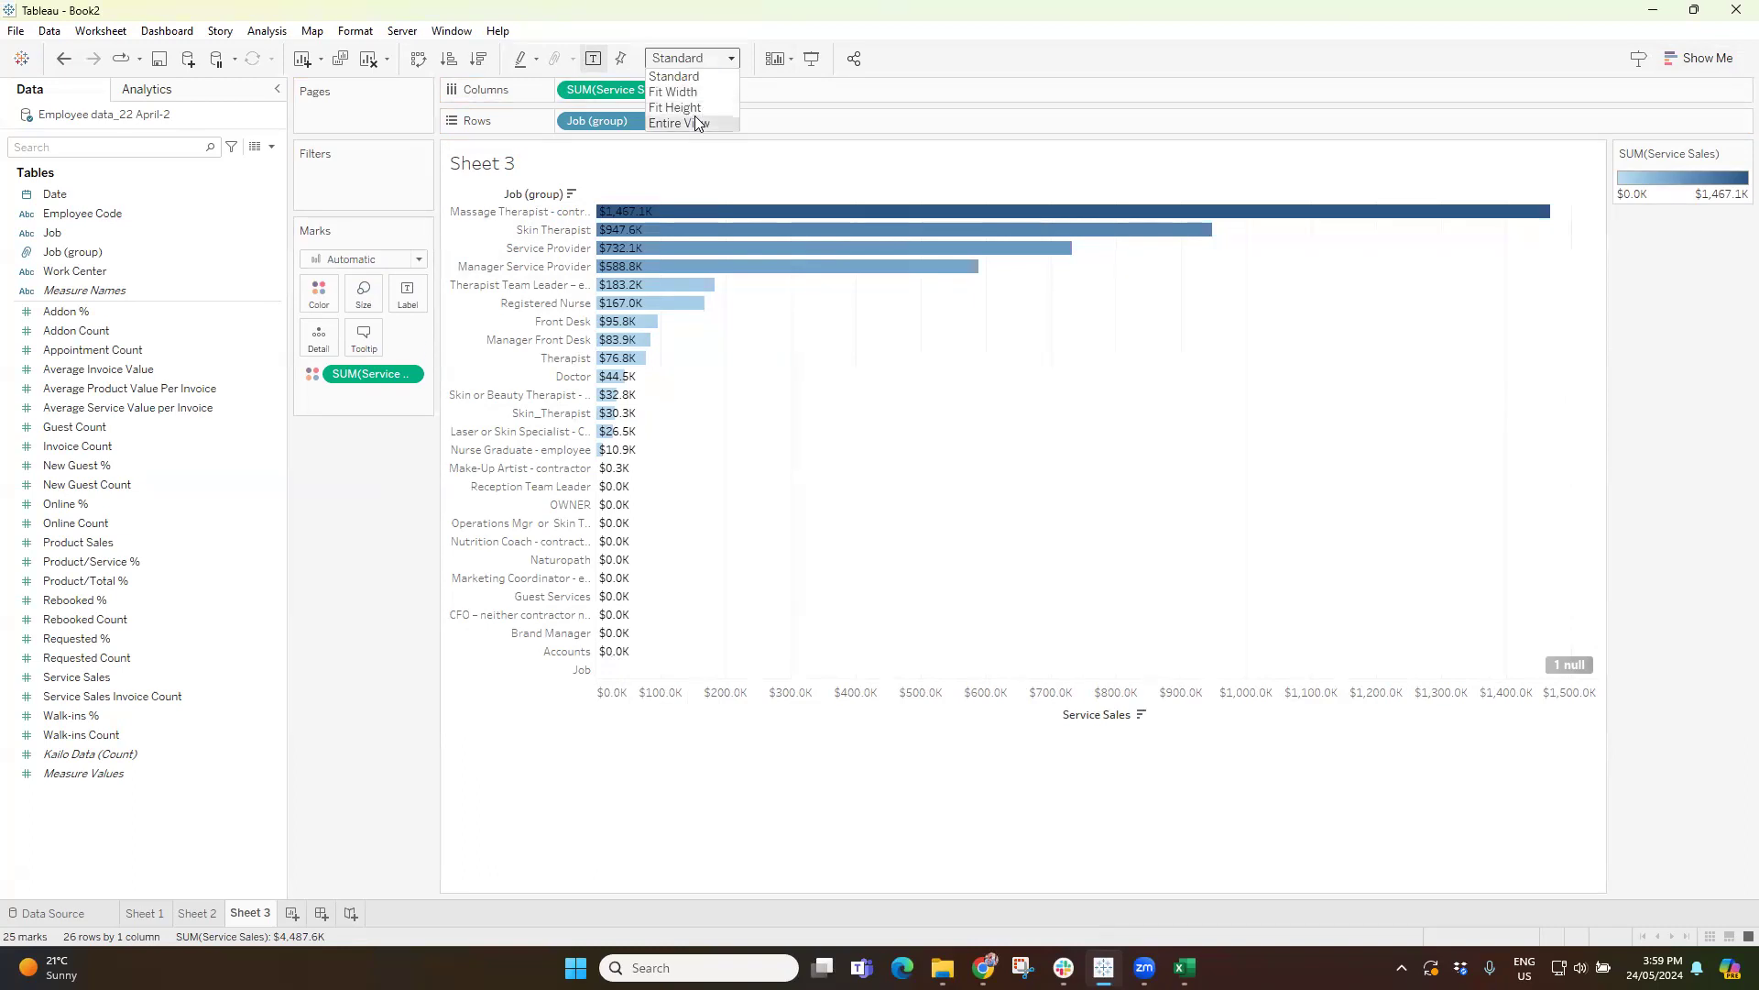
Fit the chart to Entire View and duplicate Sheet 3.
click(695, 122)
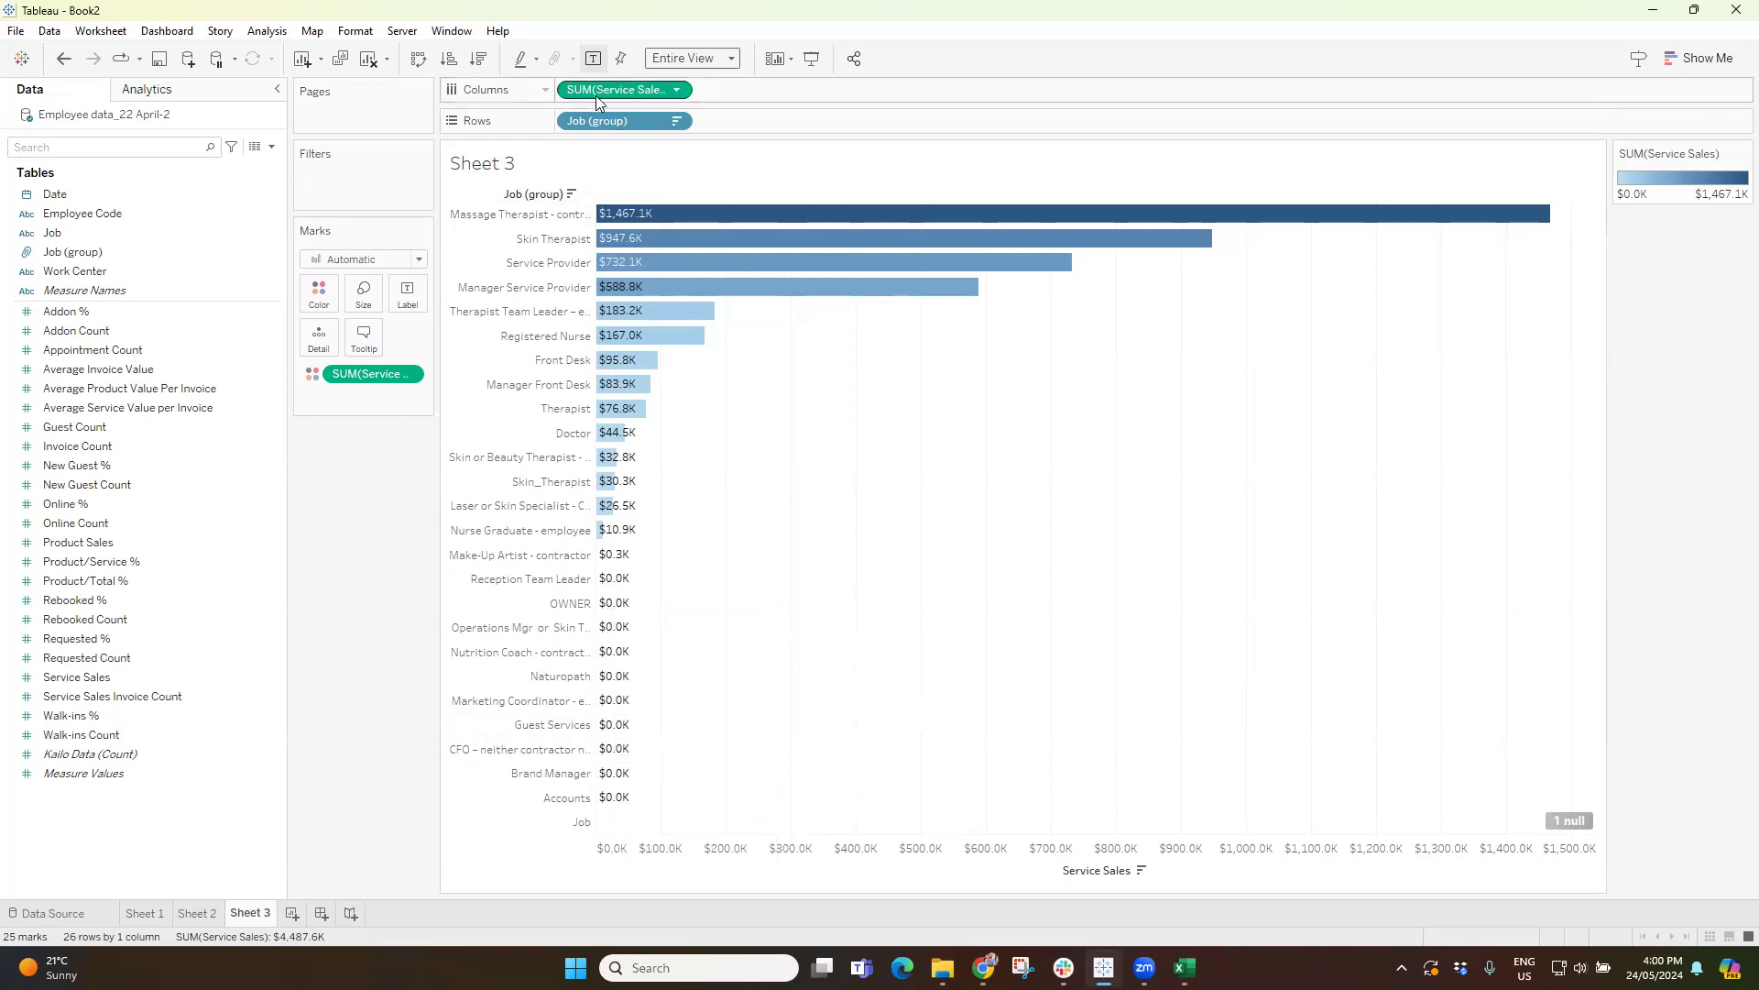
right_click(272, 914)
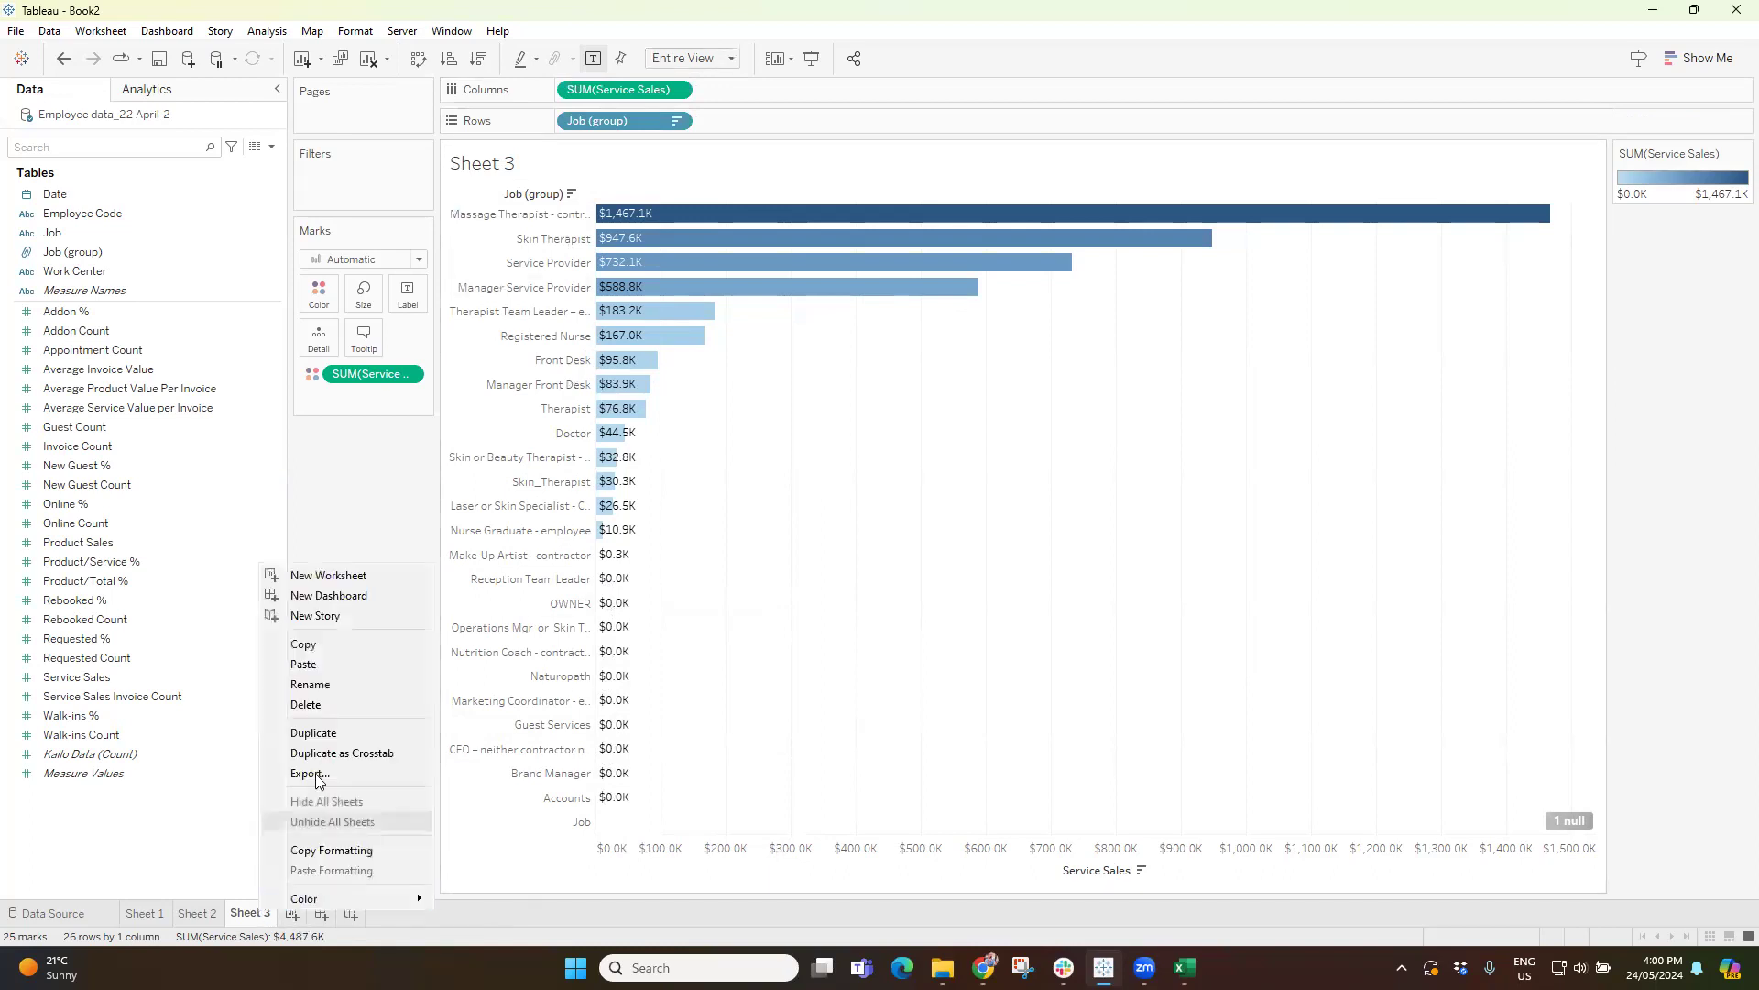
click(321, 736)
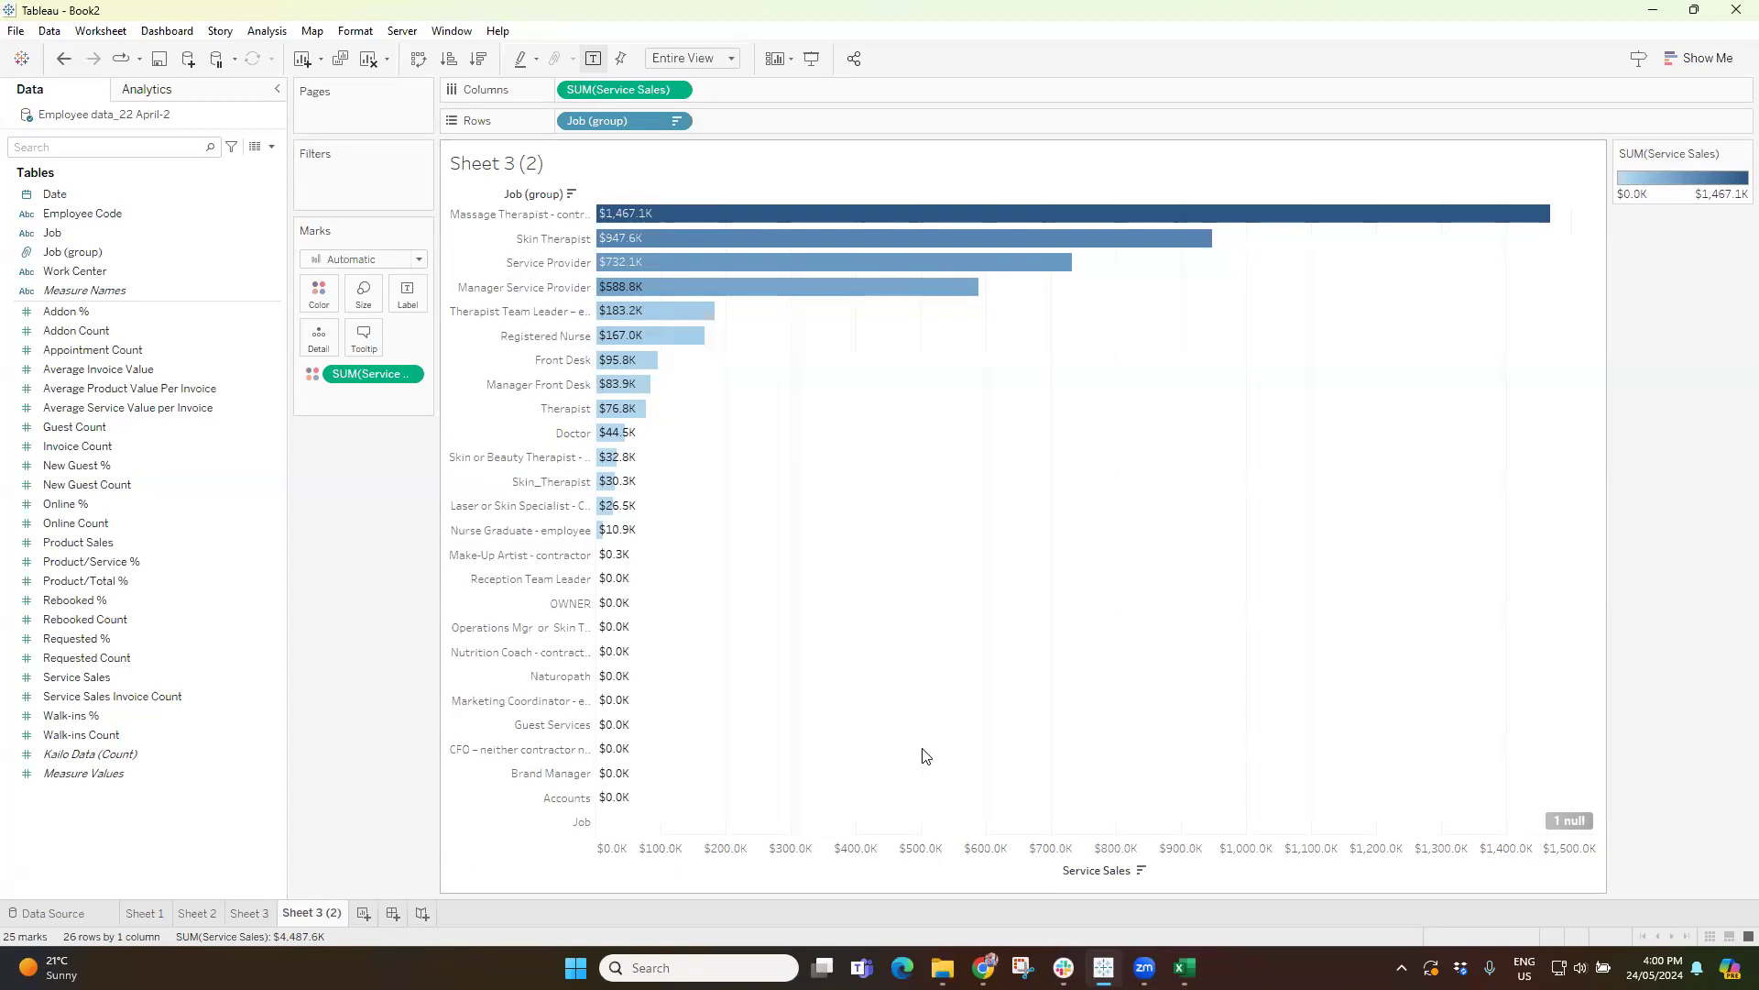
Exclude the job groups from Reception Team Leader down through Job from the duplicated chart.
click(512, 580)
shift+click(559, 800)
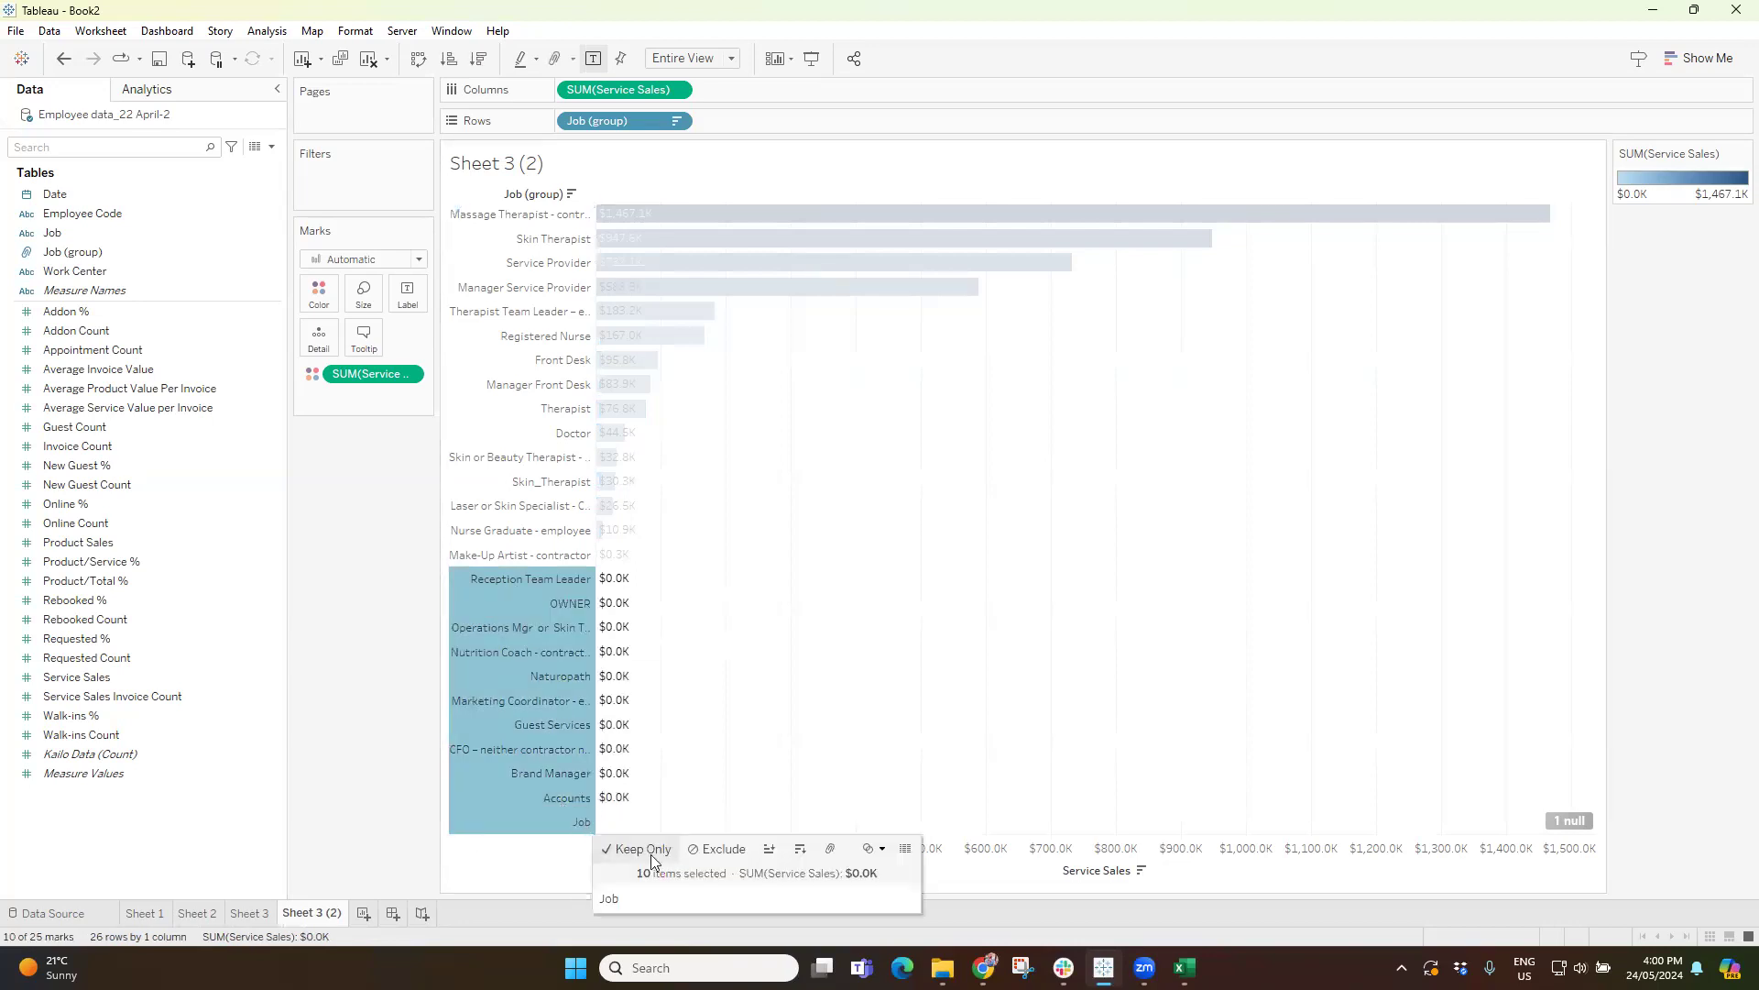
click(733, 849)
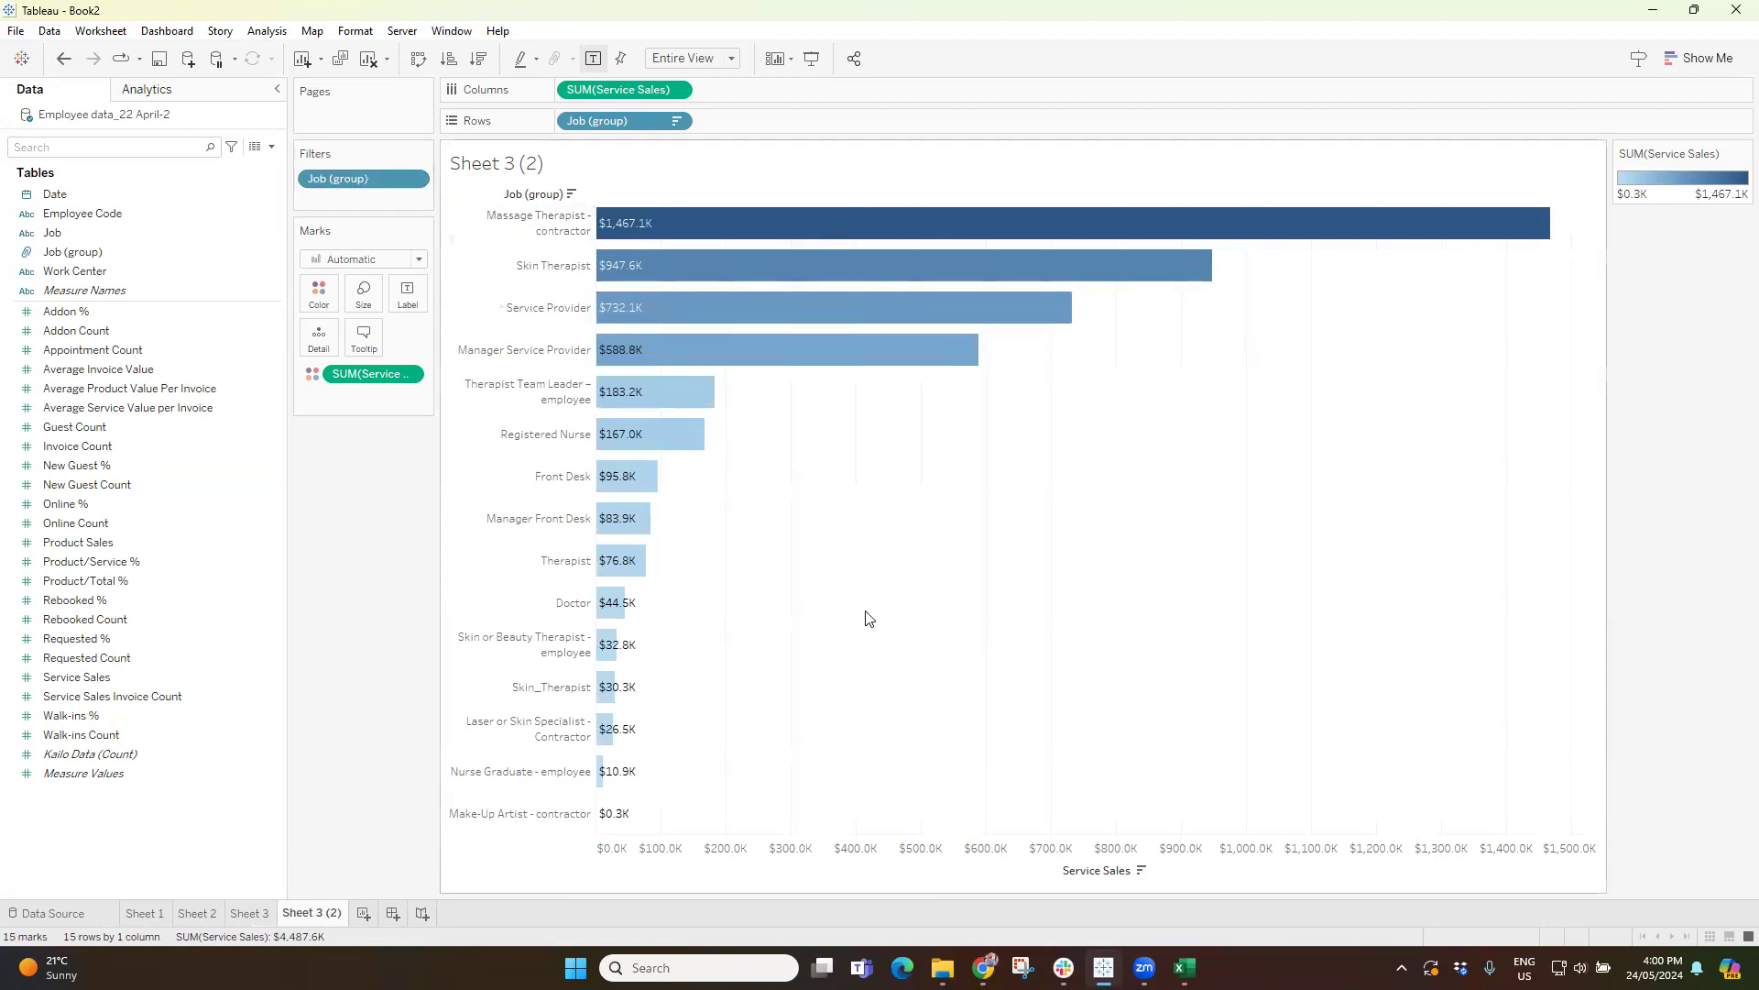
Try excluding Make-Up Artist - contractor, undo it, and remove the Job (group) filter.
click(530, 814)
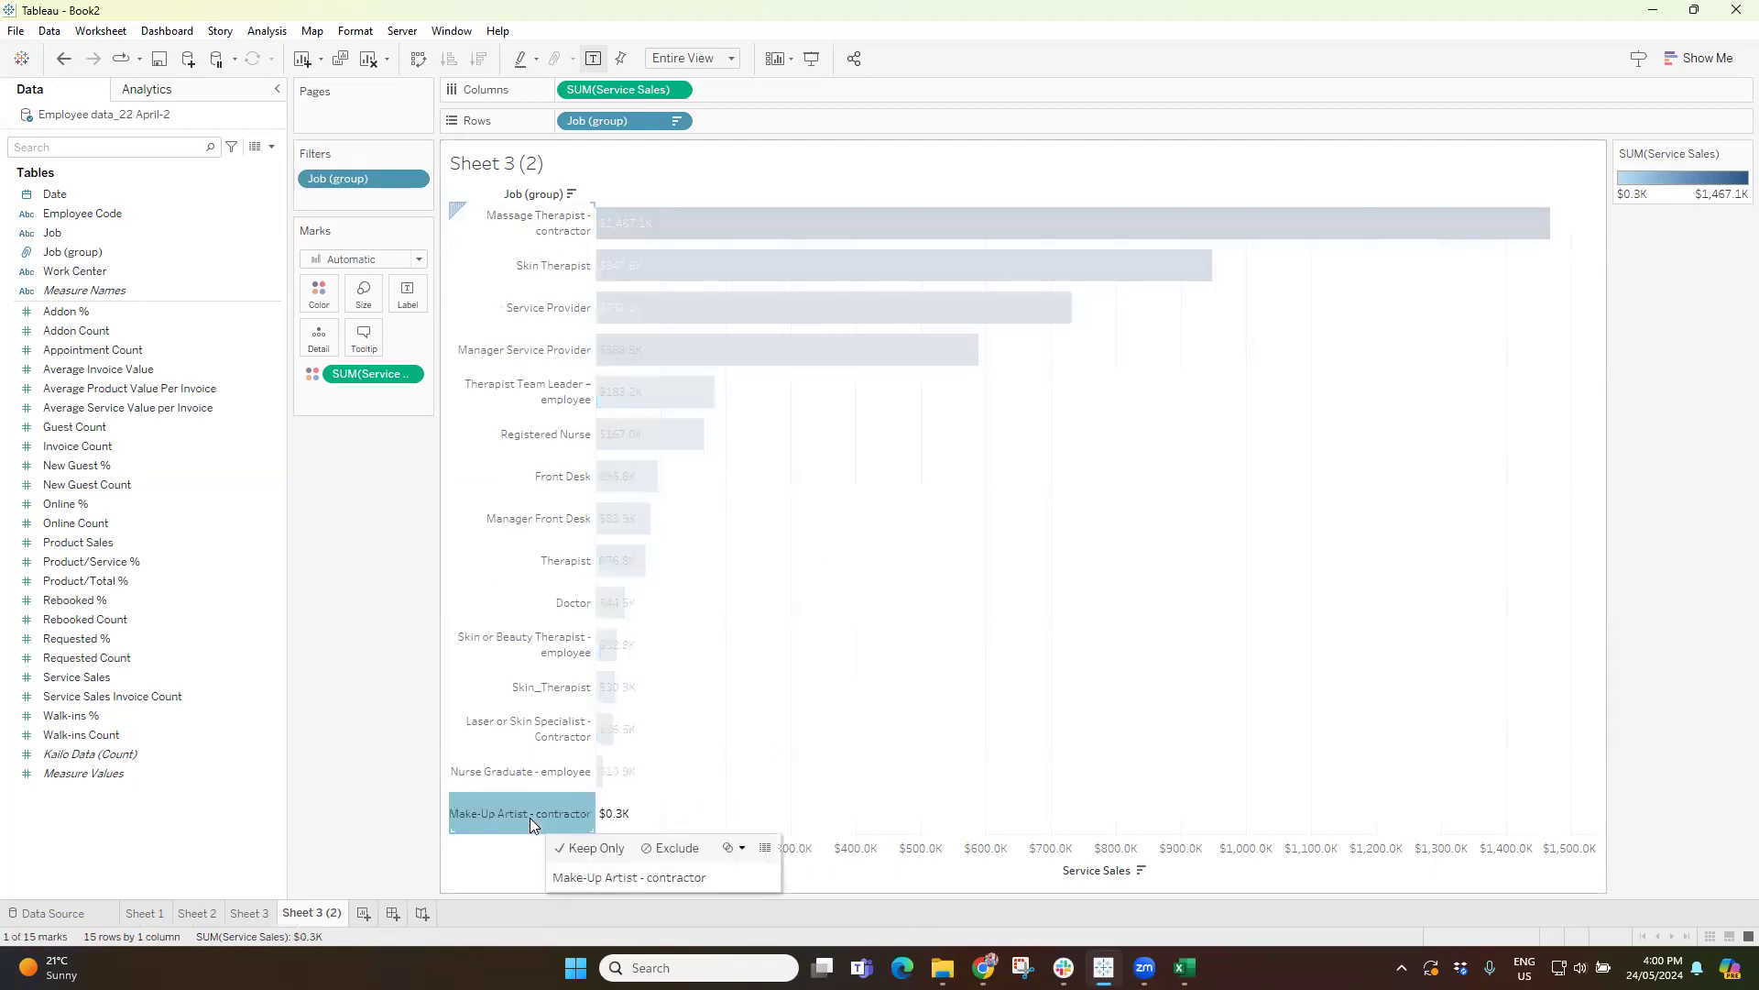
click(670, 850)
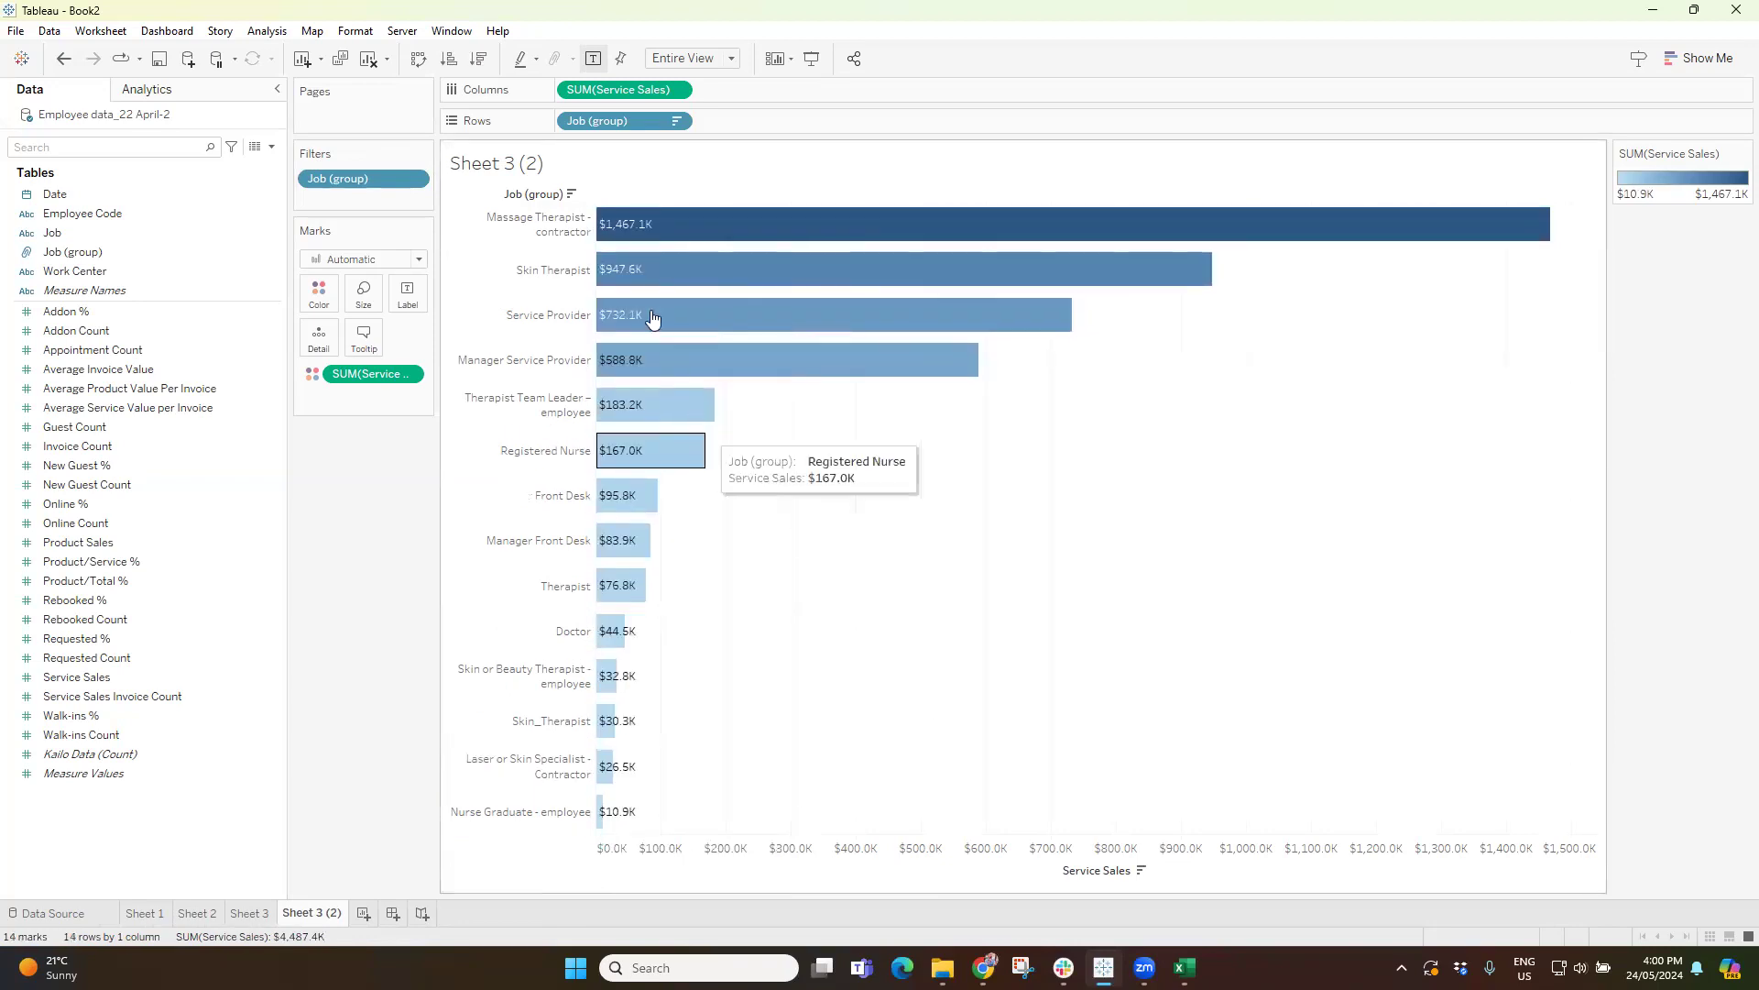
key(ctrl+z)
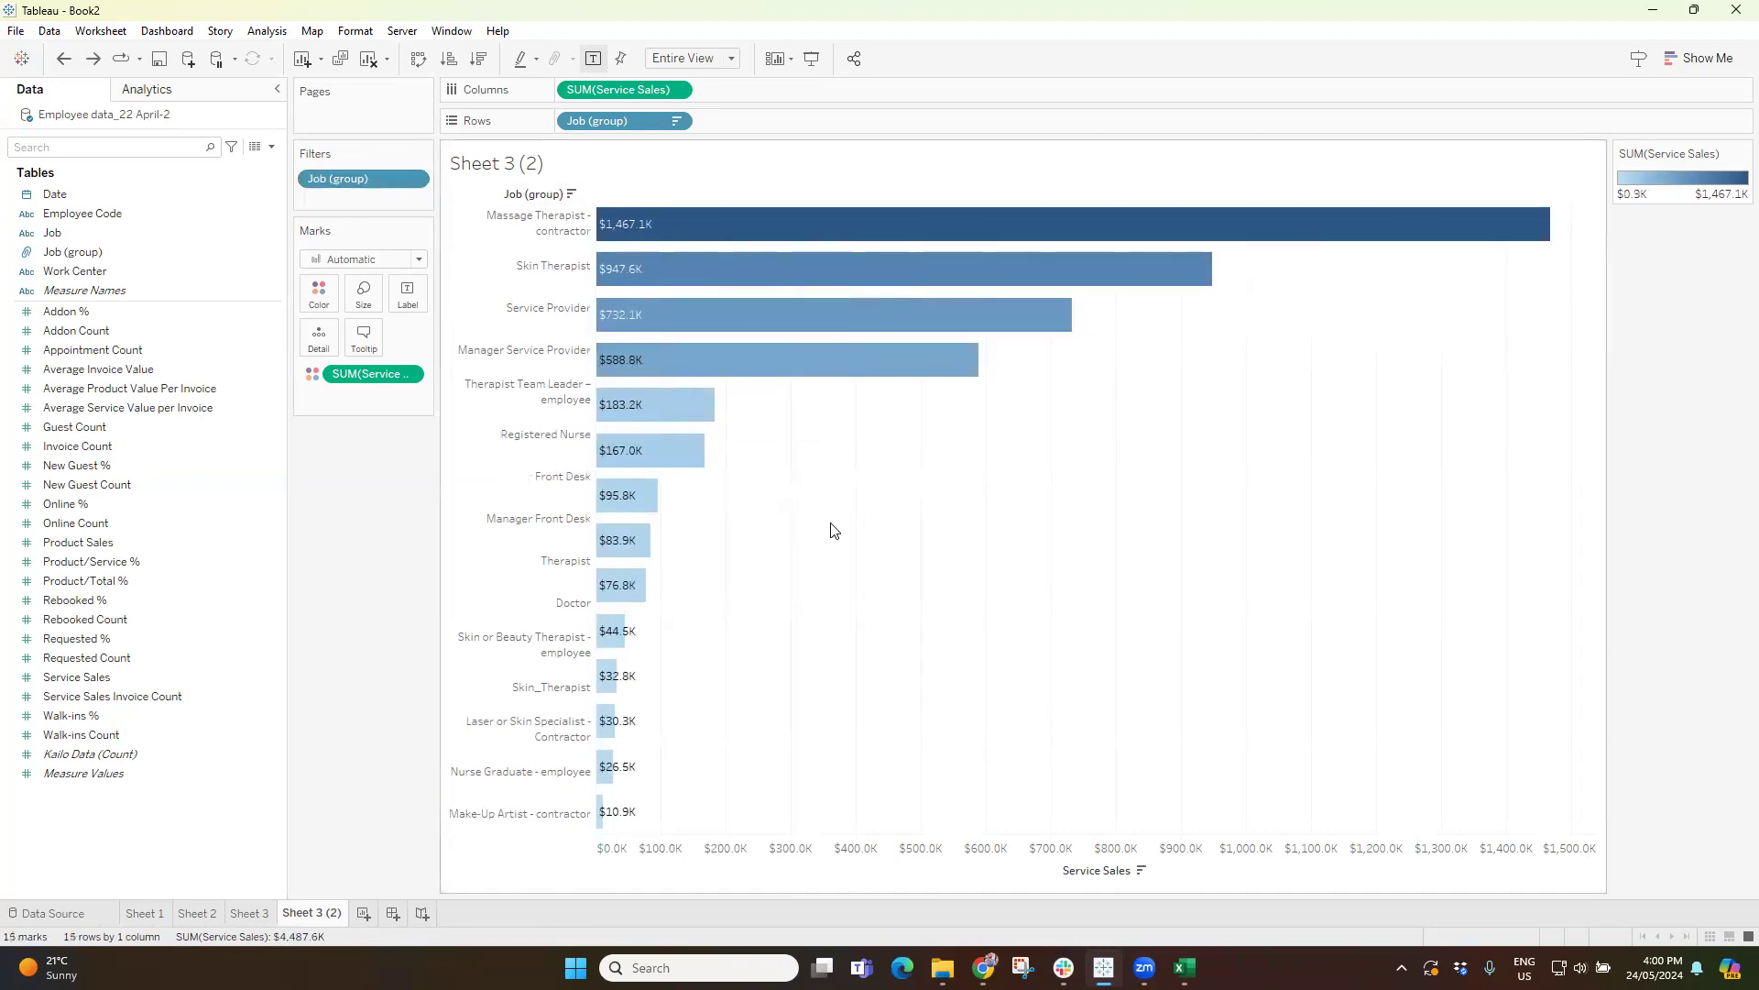
drag(351, 187, 366, 541)
Filter Job (group) by field to the top 10 by sum of Service Sales and apply it.
click(56, 257)
drag(56, 257, 361, 180)
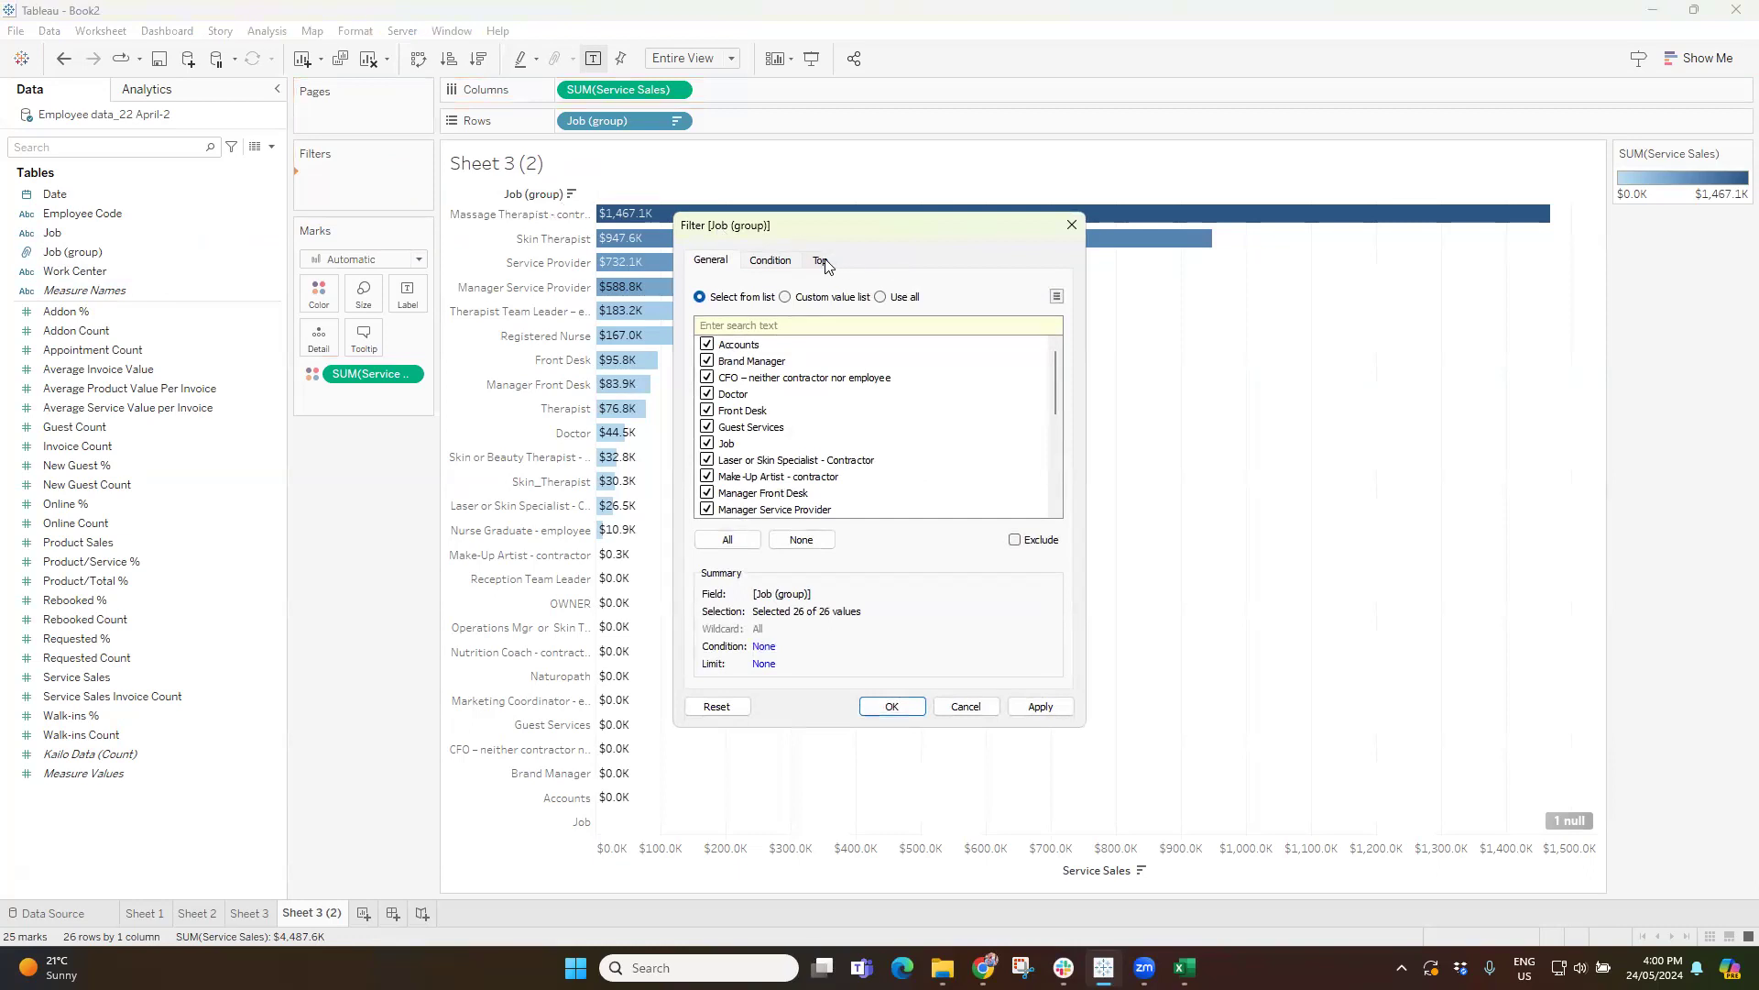
click(821, 262)
click(700, 307)
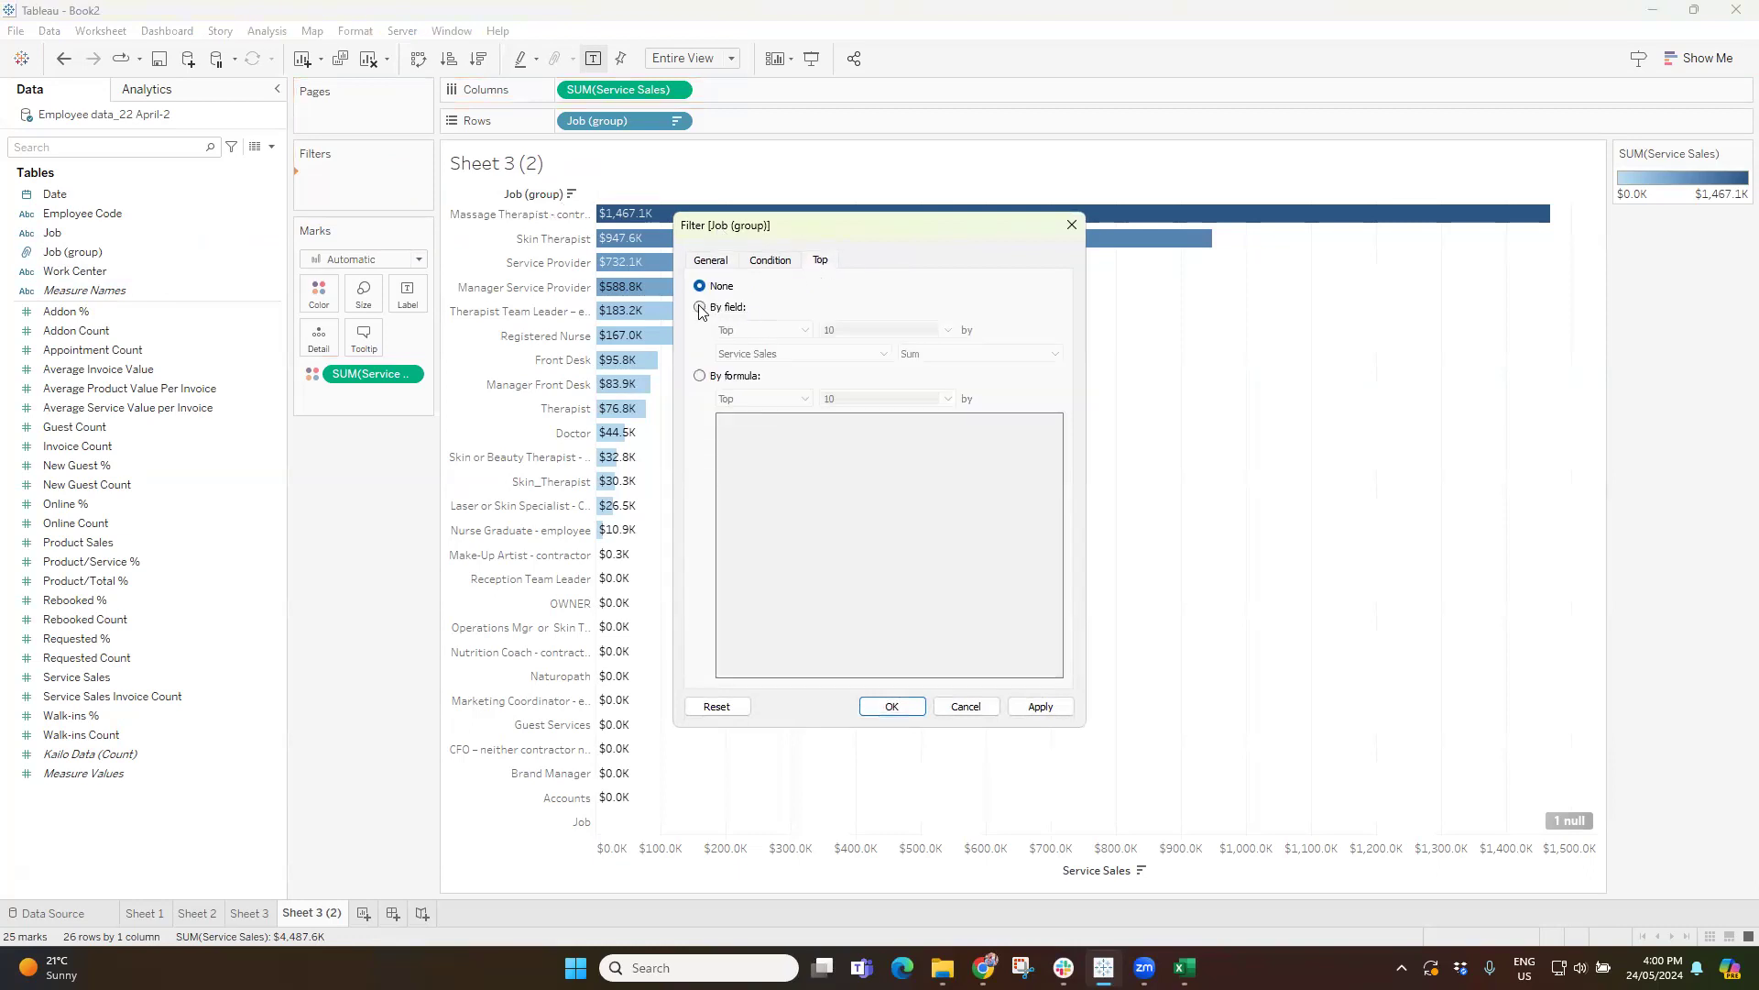
drag(802, 236, 925, 289)
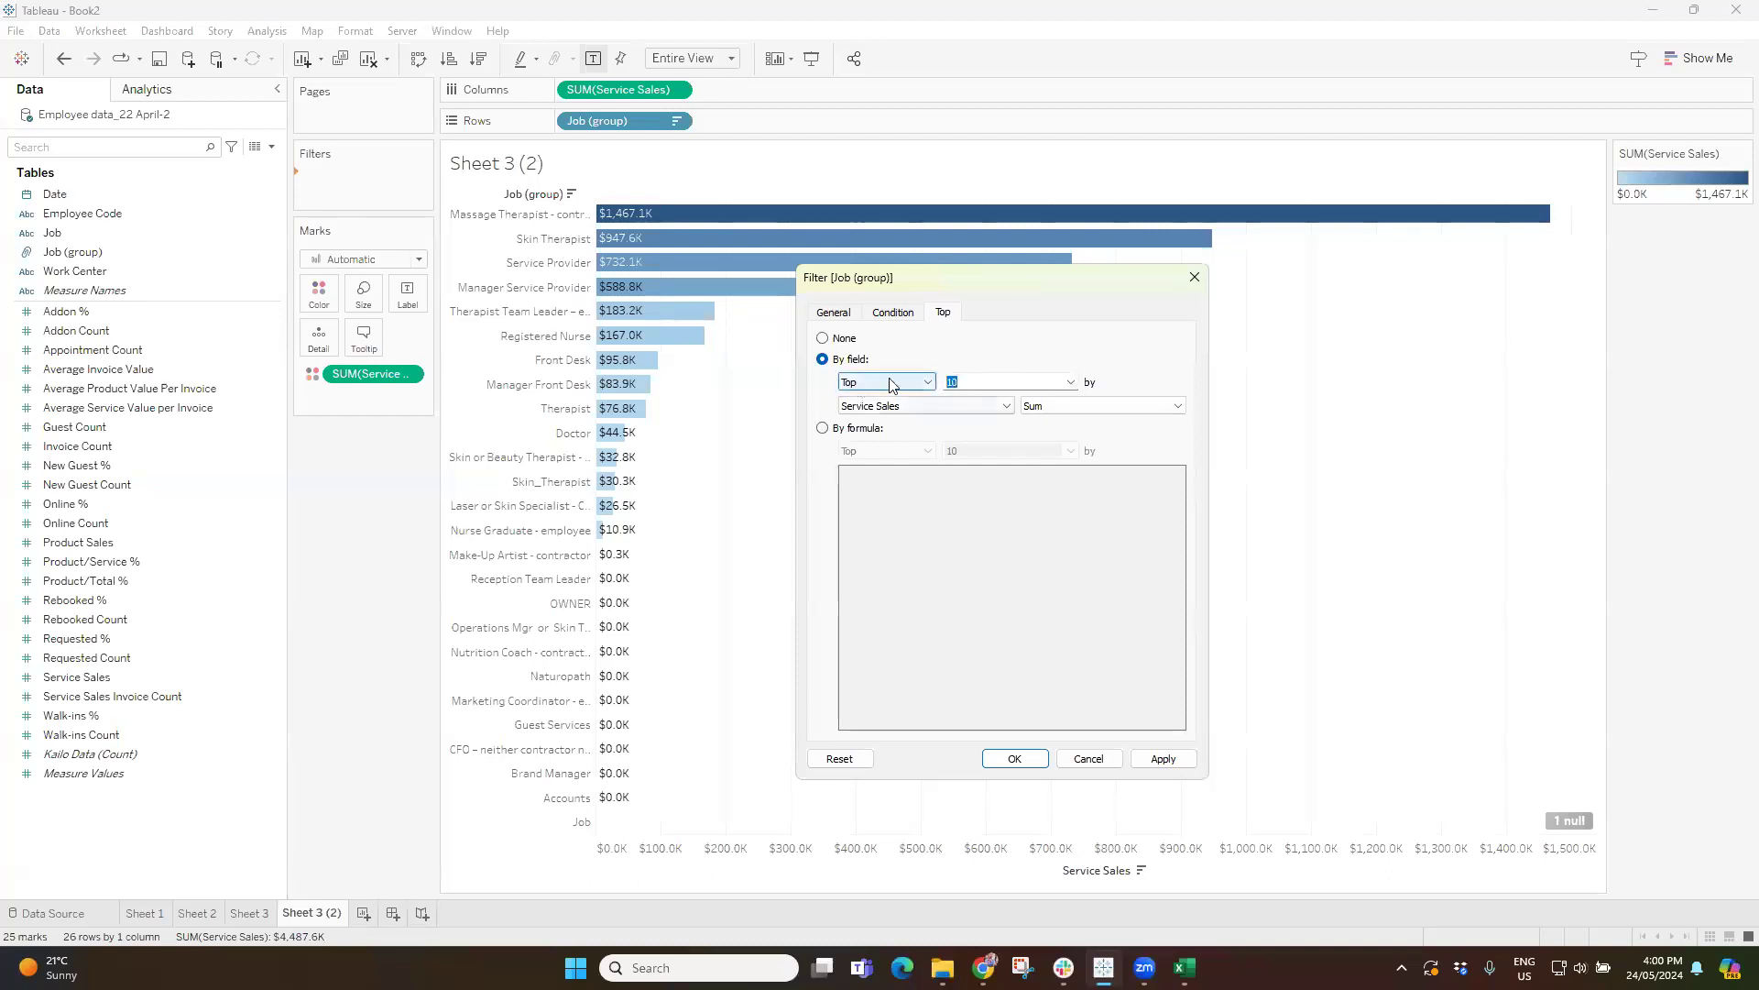
click(1157, 757)
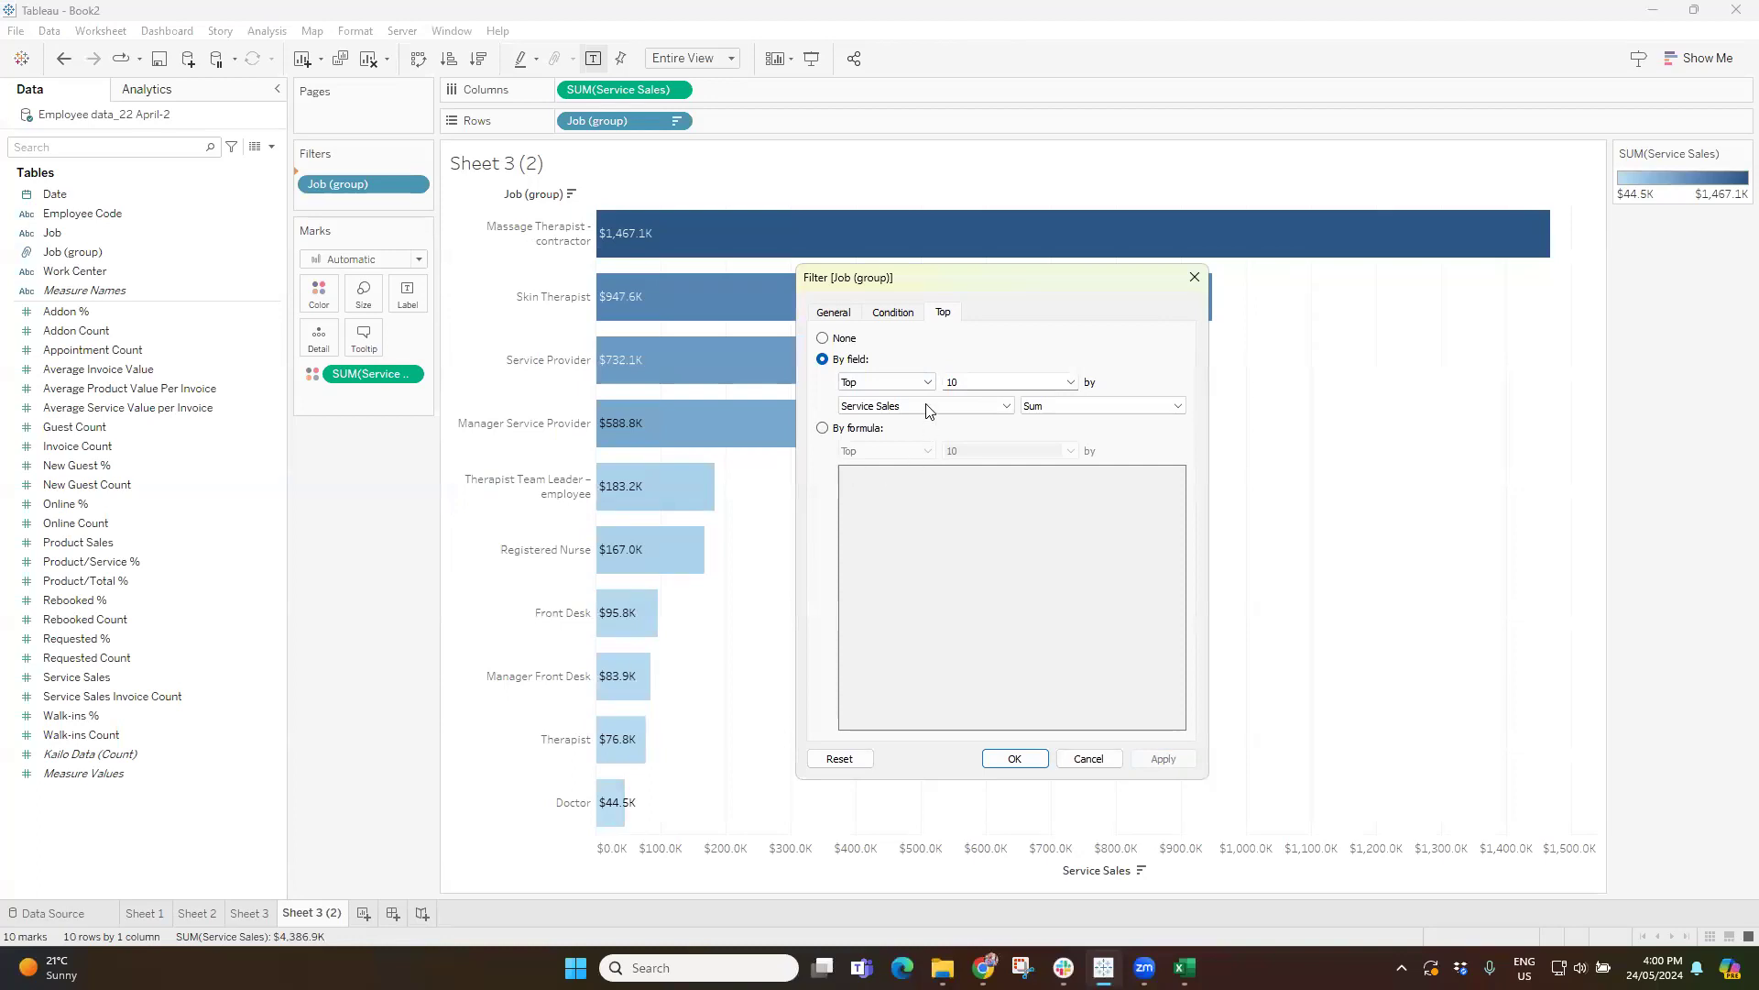
Limit the Job (group) filter to the top 5 by Service Sales and apply it.
double_click(959, 381)
text(5)
click(1162, 758)
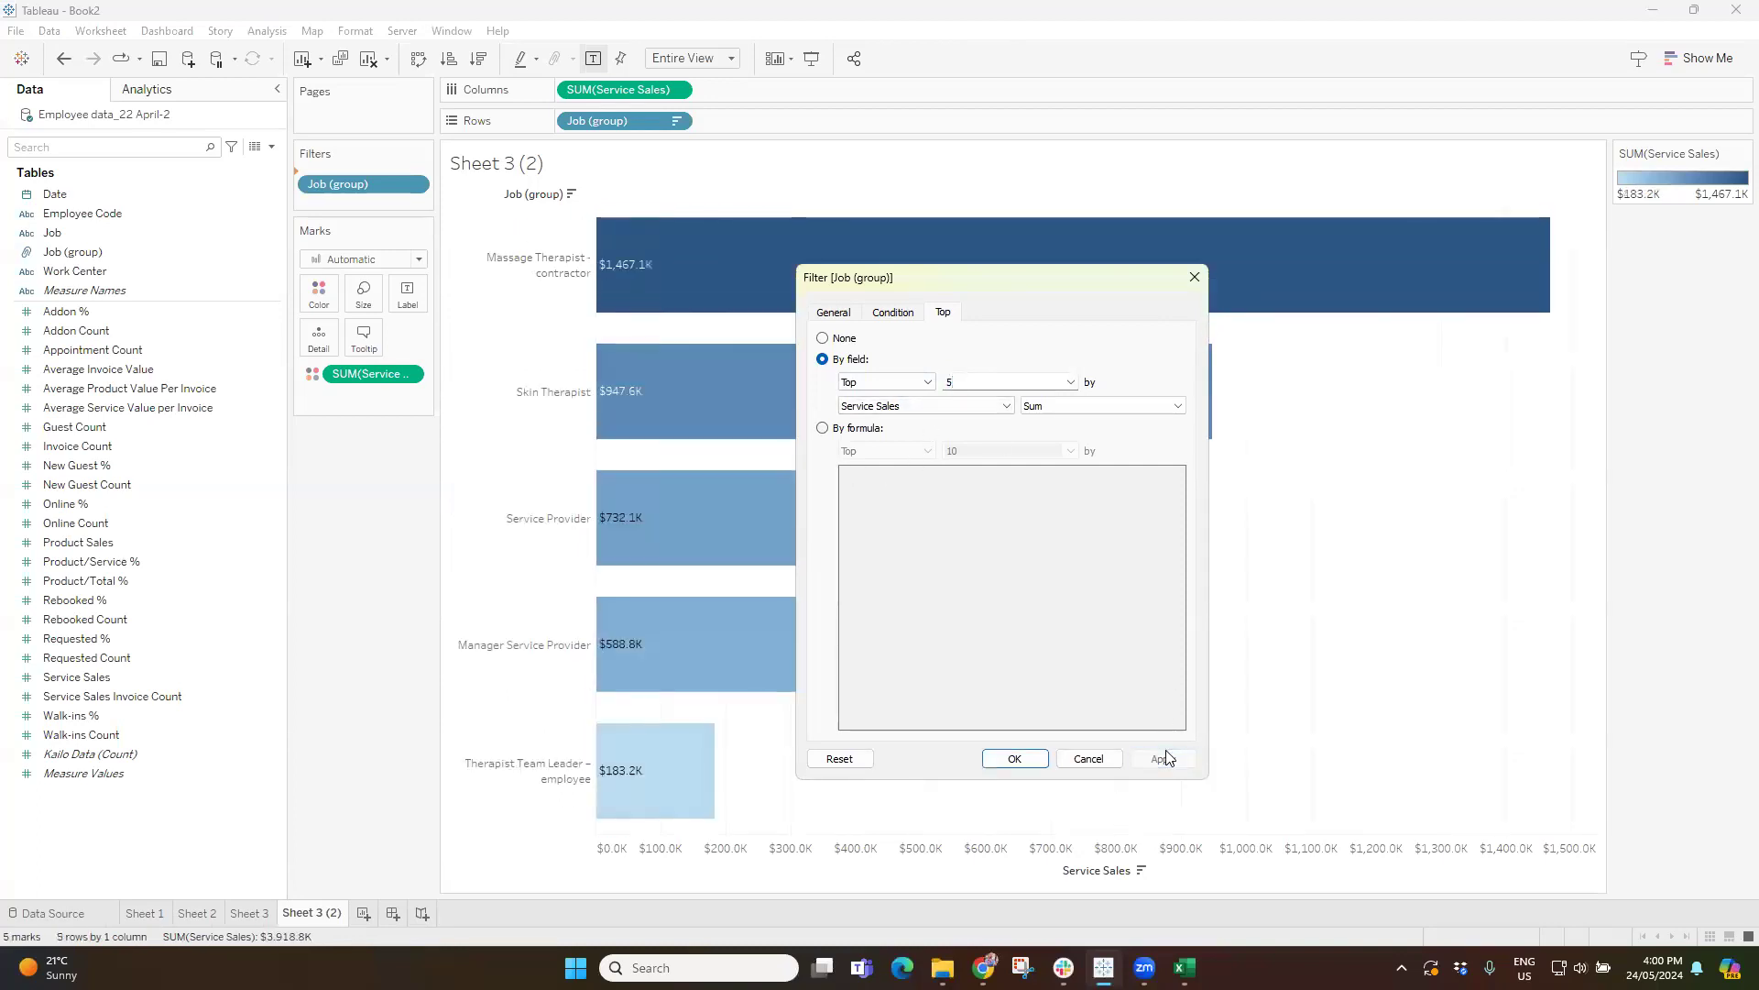
Switch the Job (group) filter to the Bottom 5 by Service Sales and apply it.
click(884, 381)
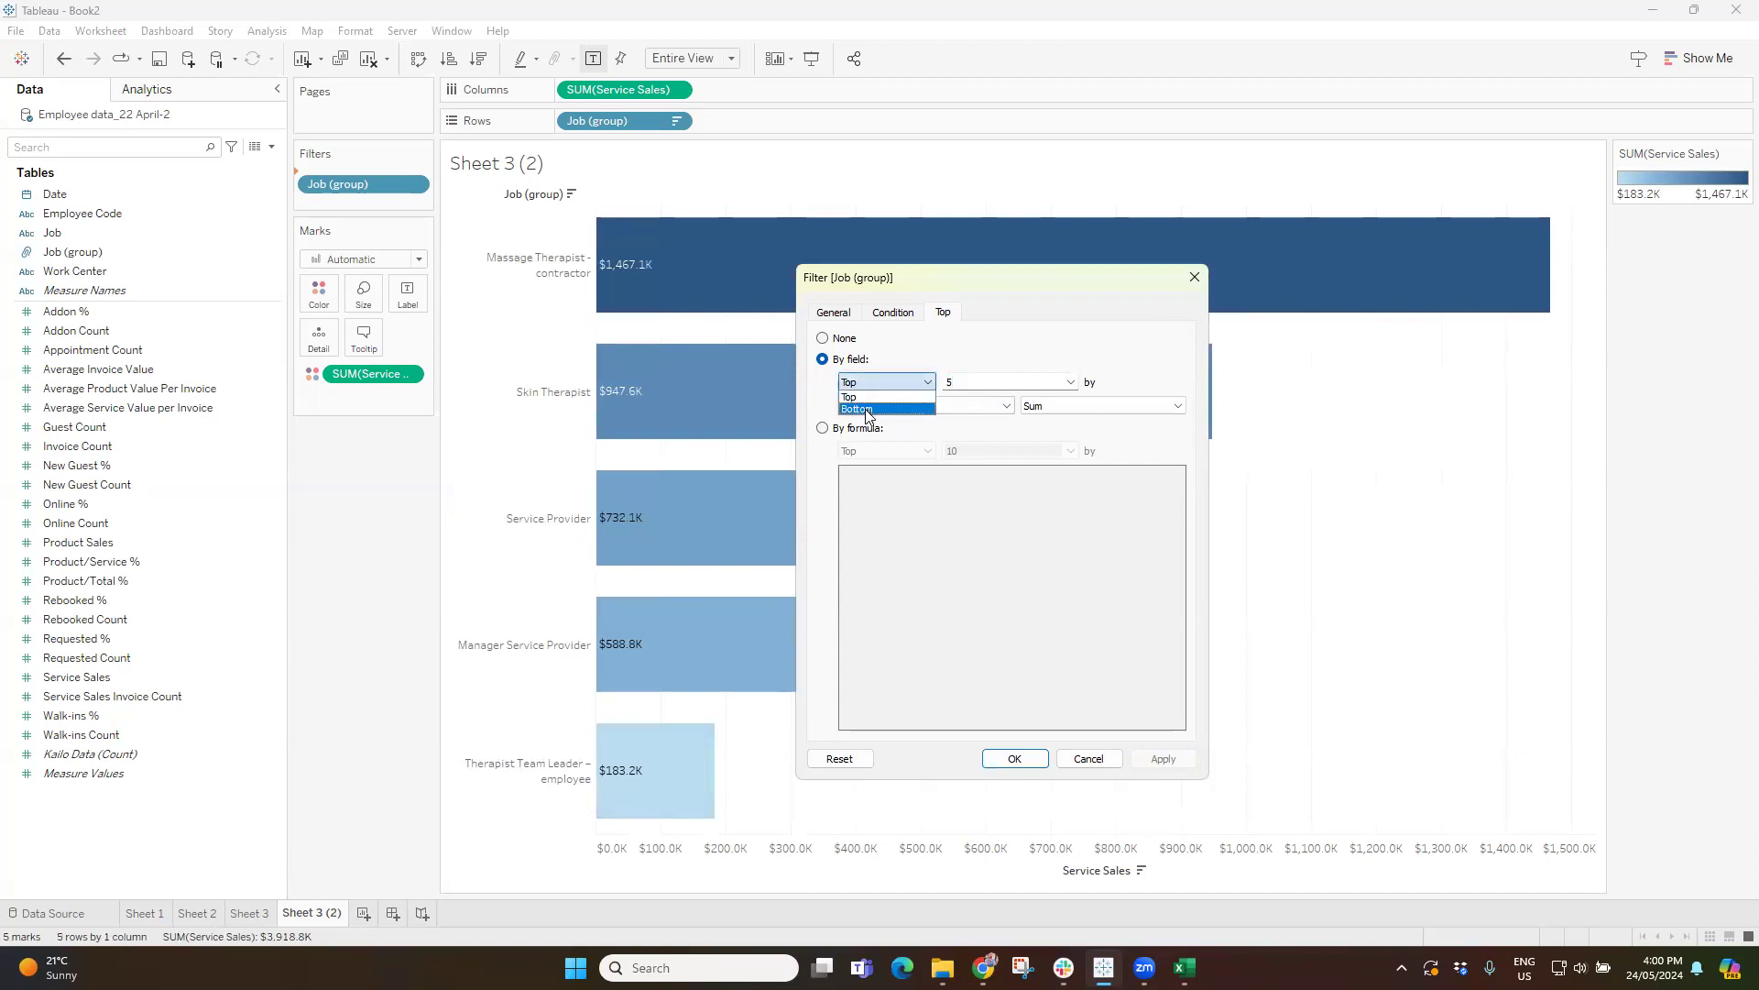
click(870, 411)
click(1162, 758)
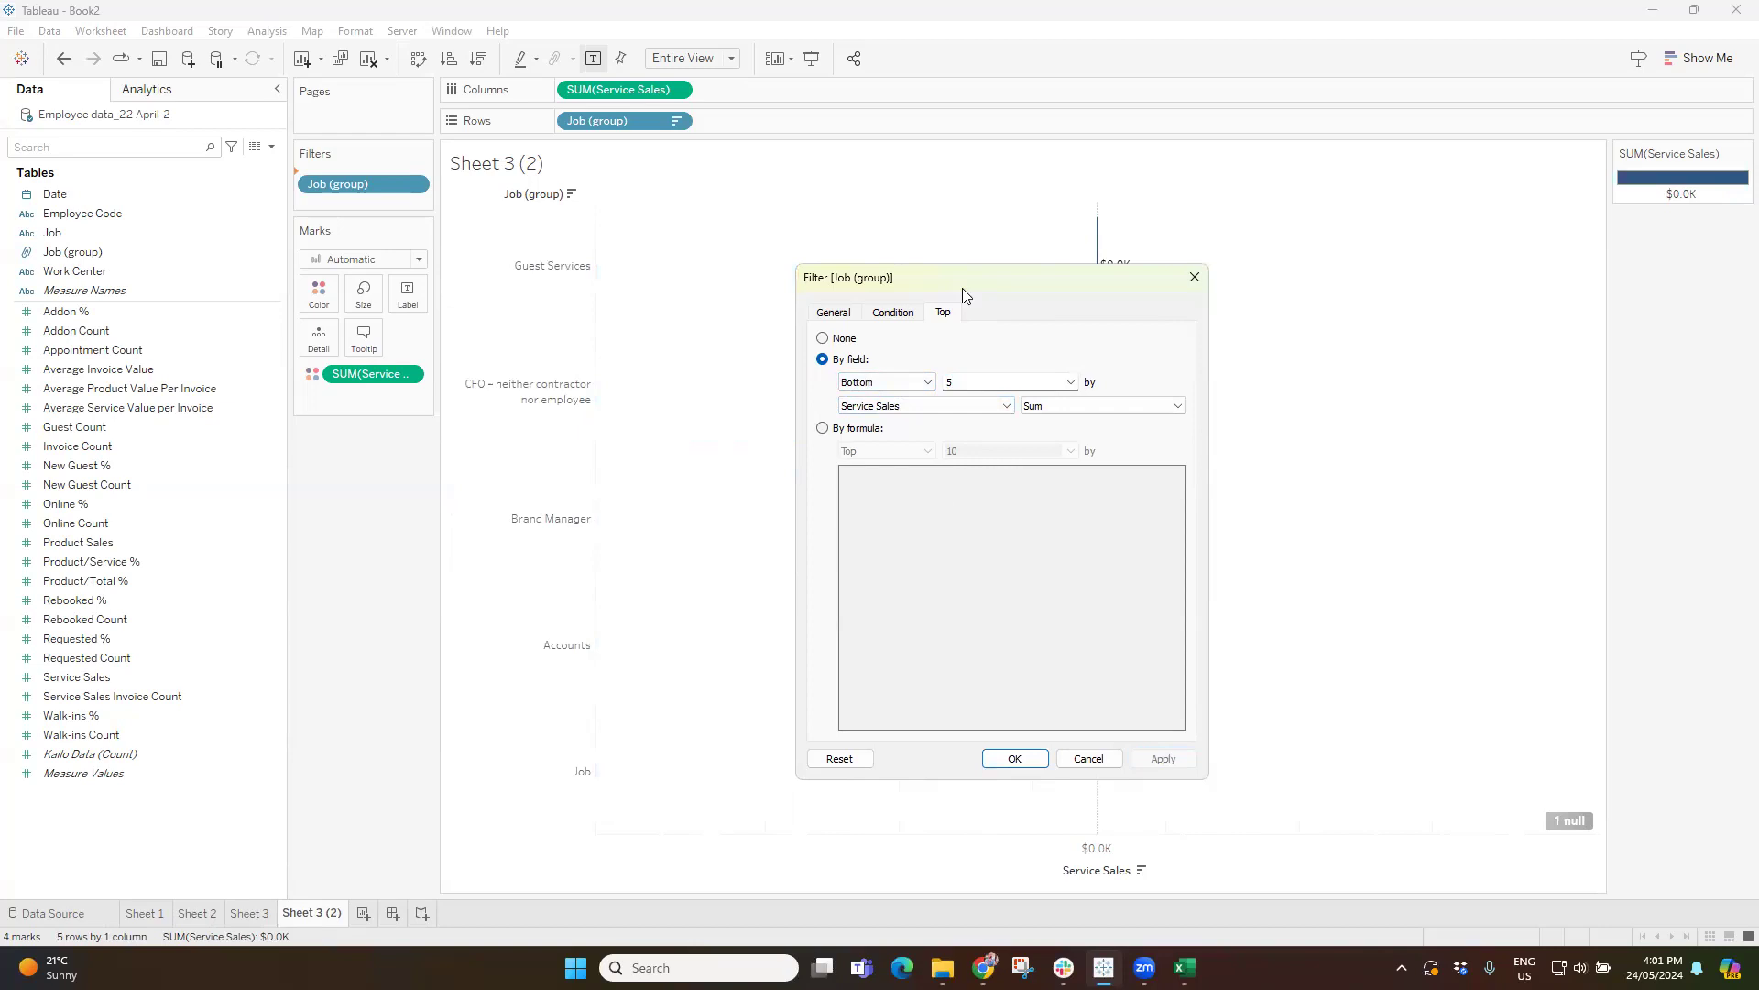
Switch the Job (group) filter to the Top 10 by sum of Service Sales and apply it.
drag(963, 296, 1308, 357)
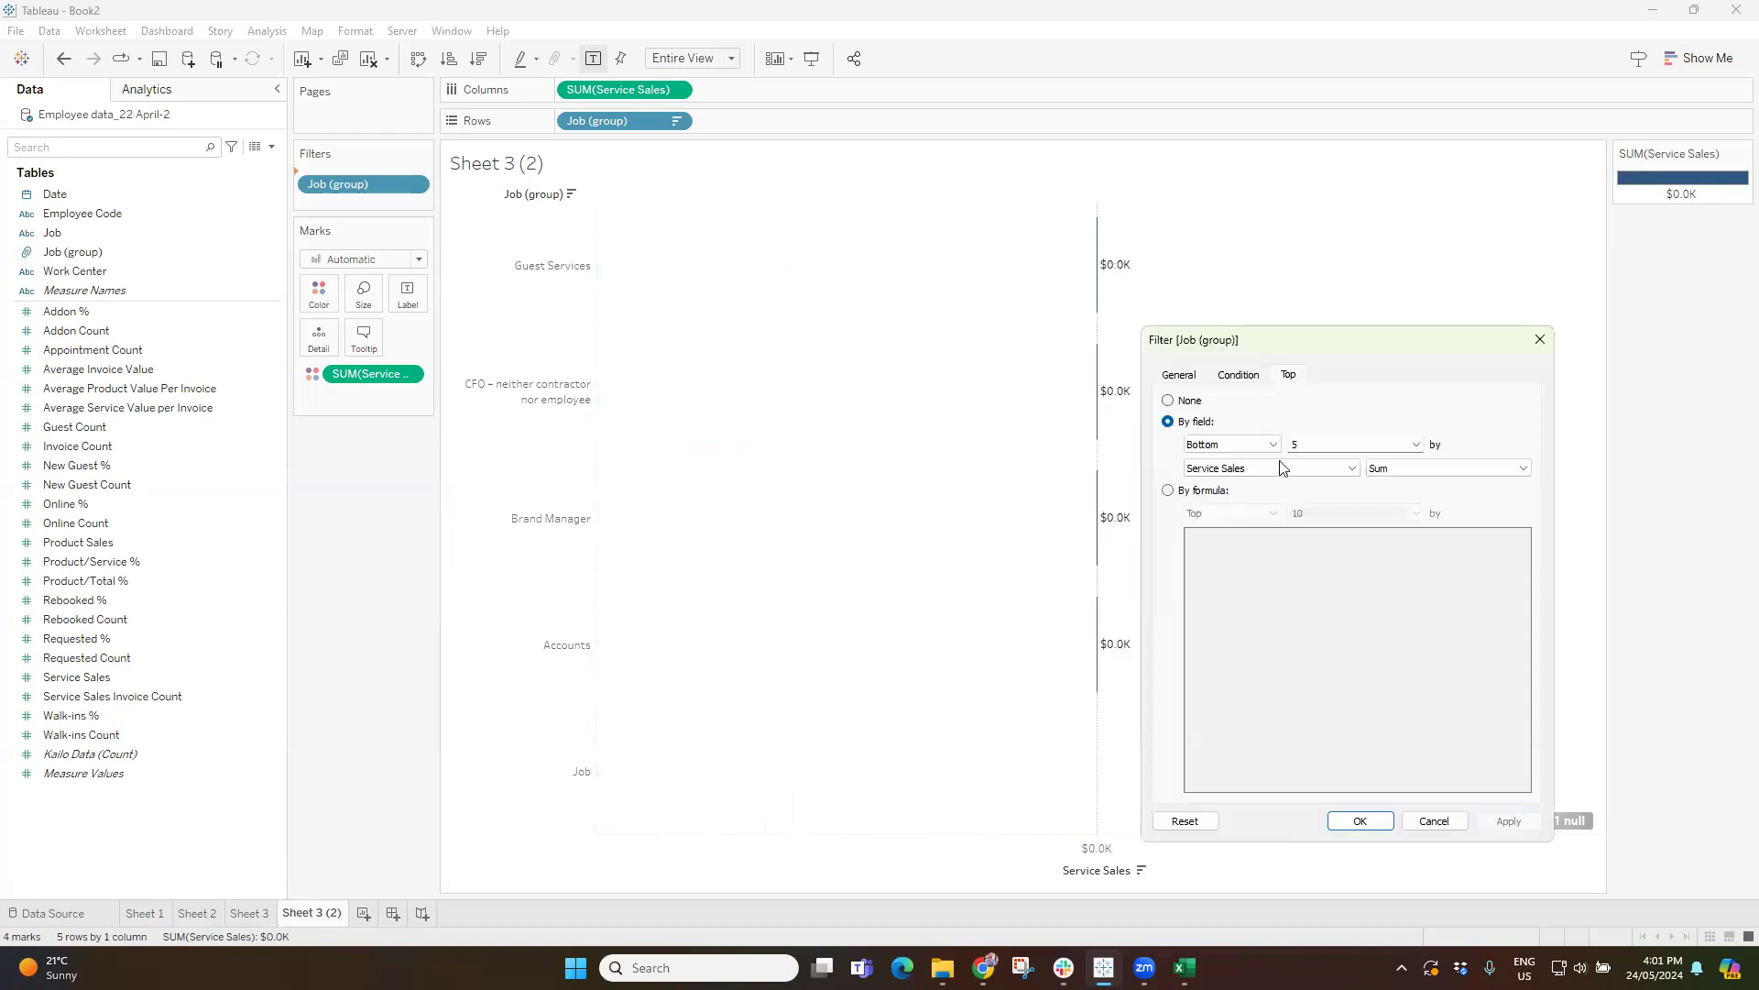
click(1224, 448)
click(1215, 458)
drag(1293, 351, 1134, 345)
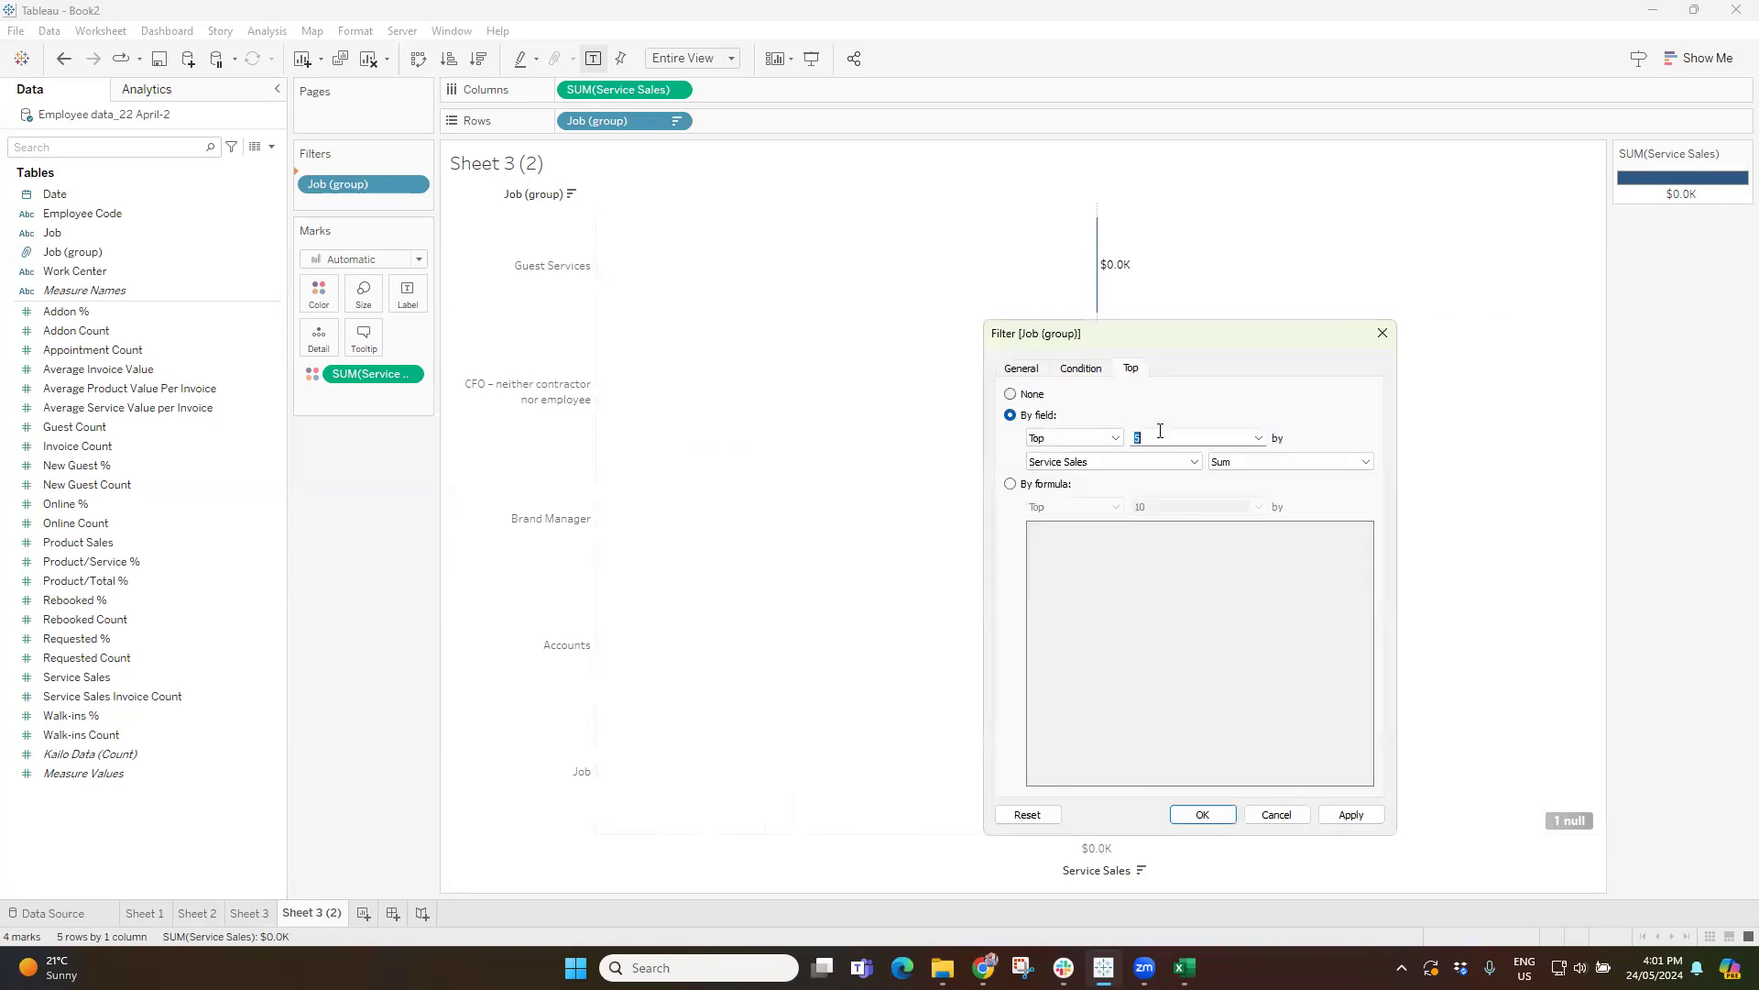
click(1352, 815)
click(1203, 815)
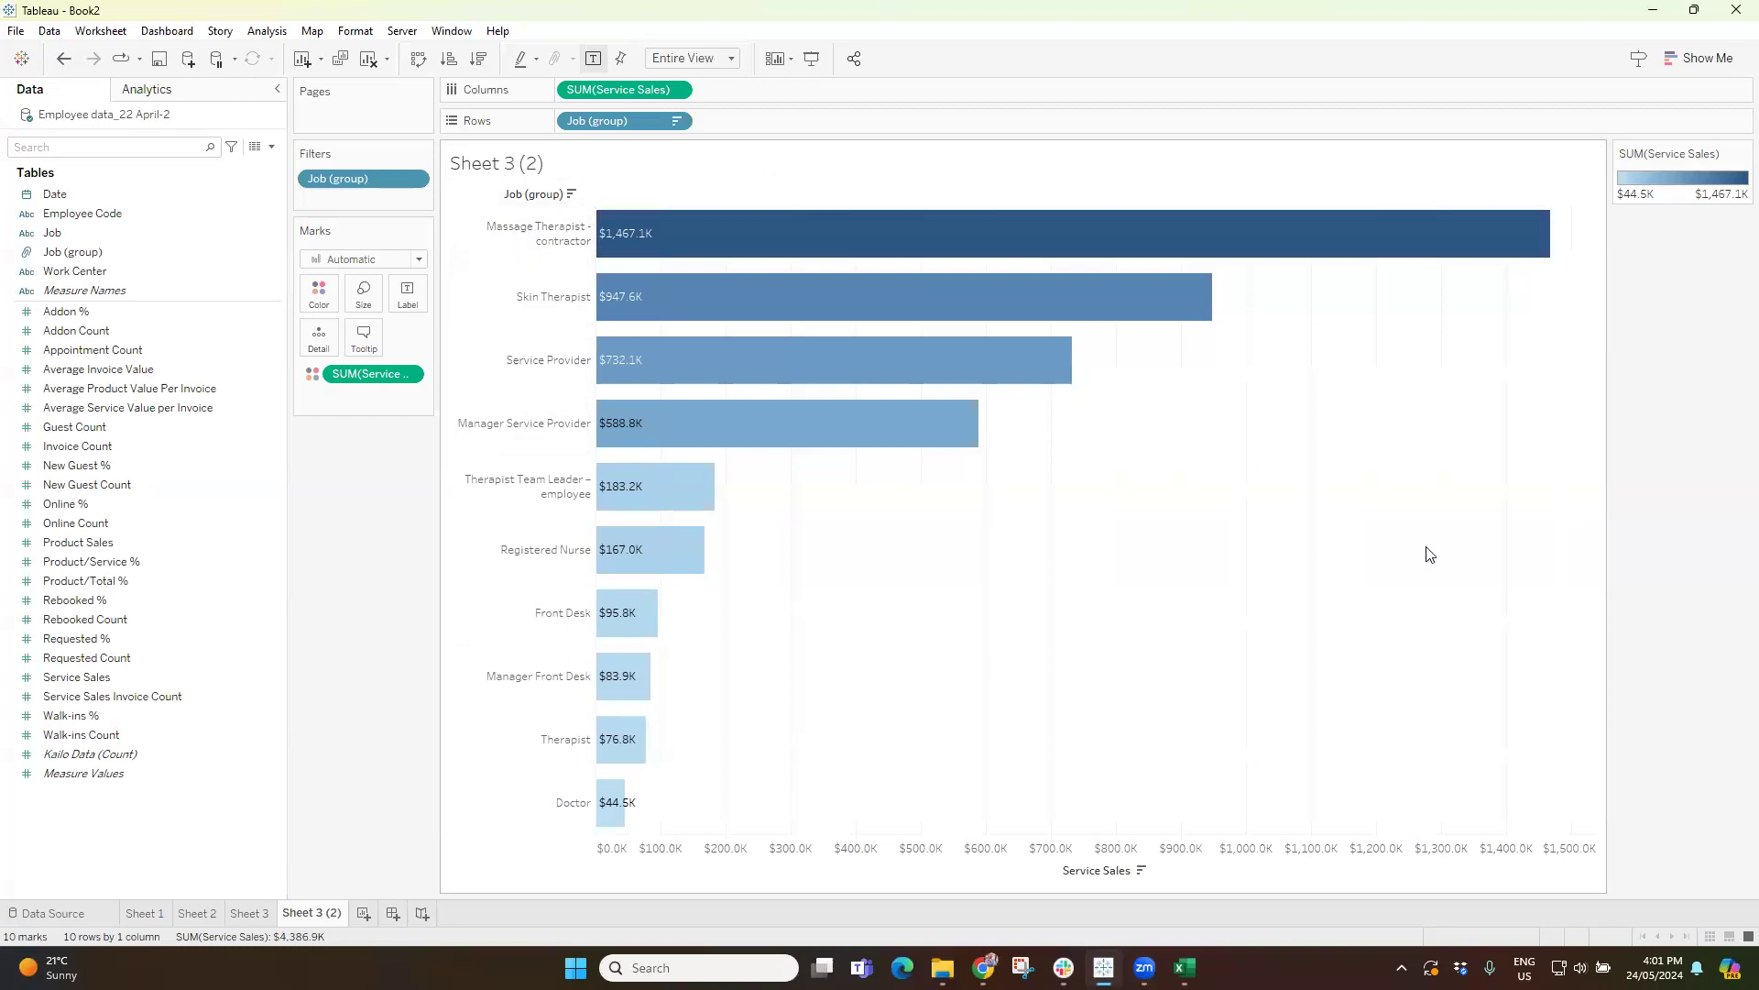
Hide the Service Sales axis header and rename the sheet as Top 10 Service Sales by Job.
right_click(1085, 853)
click(1186, 797)
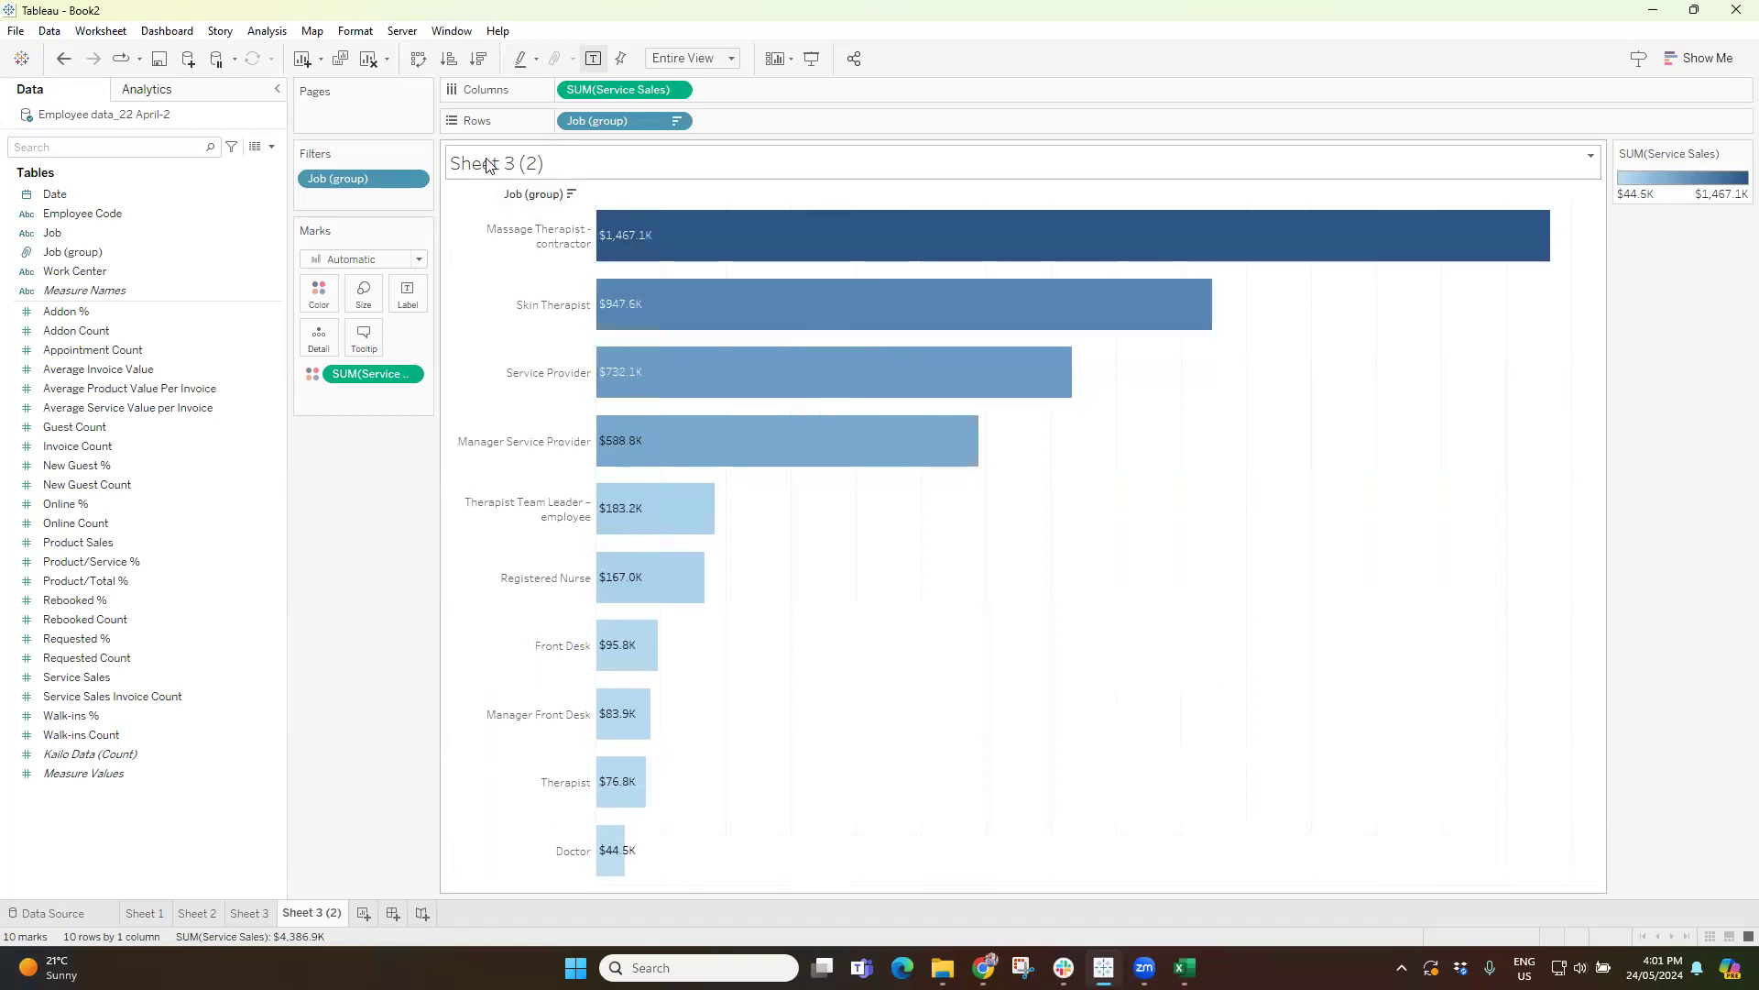
double_click(315, 915)
text(Top 10)
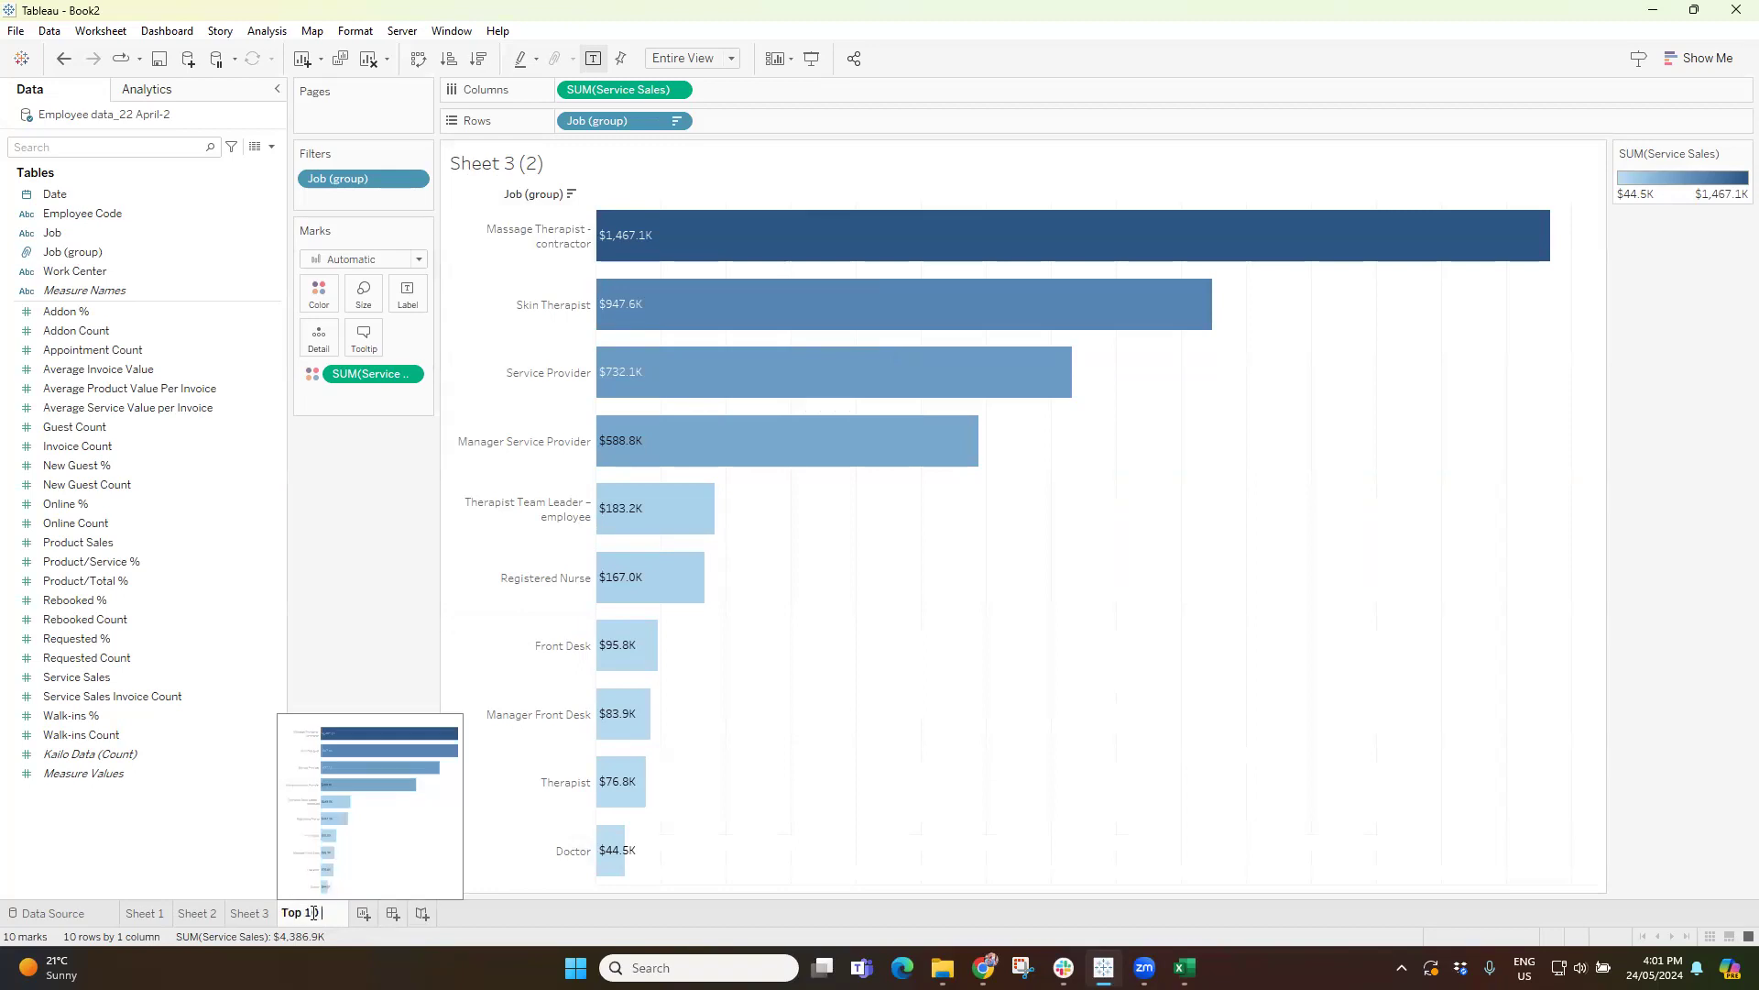
text(Services)
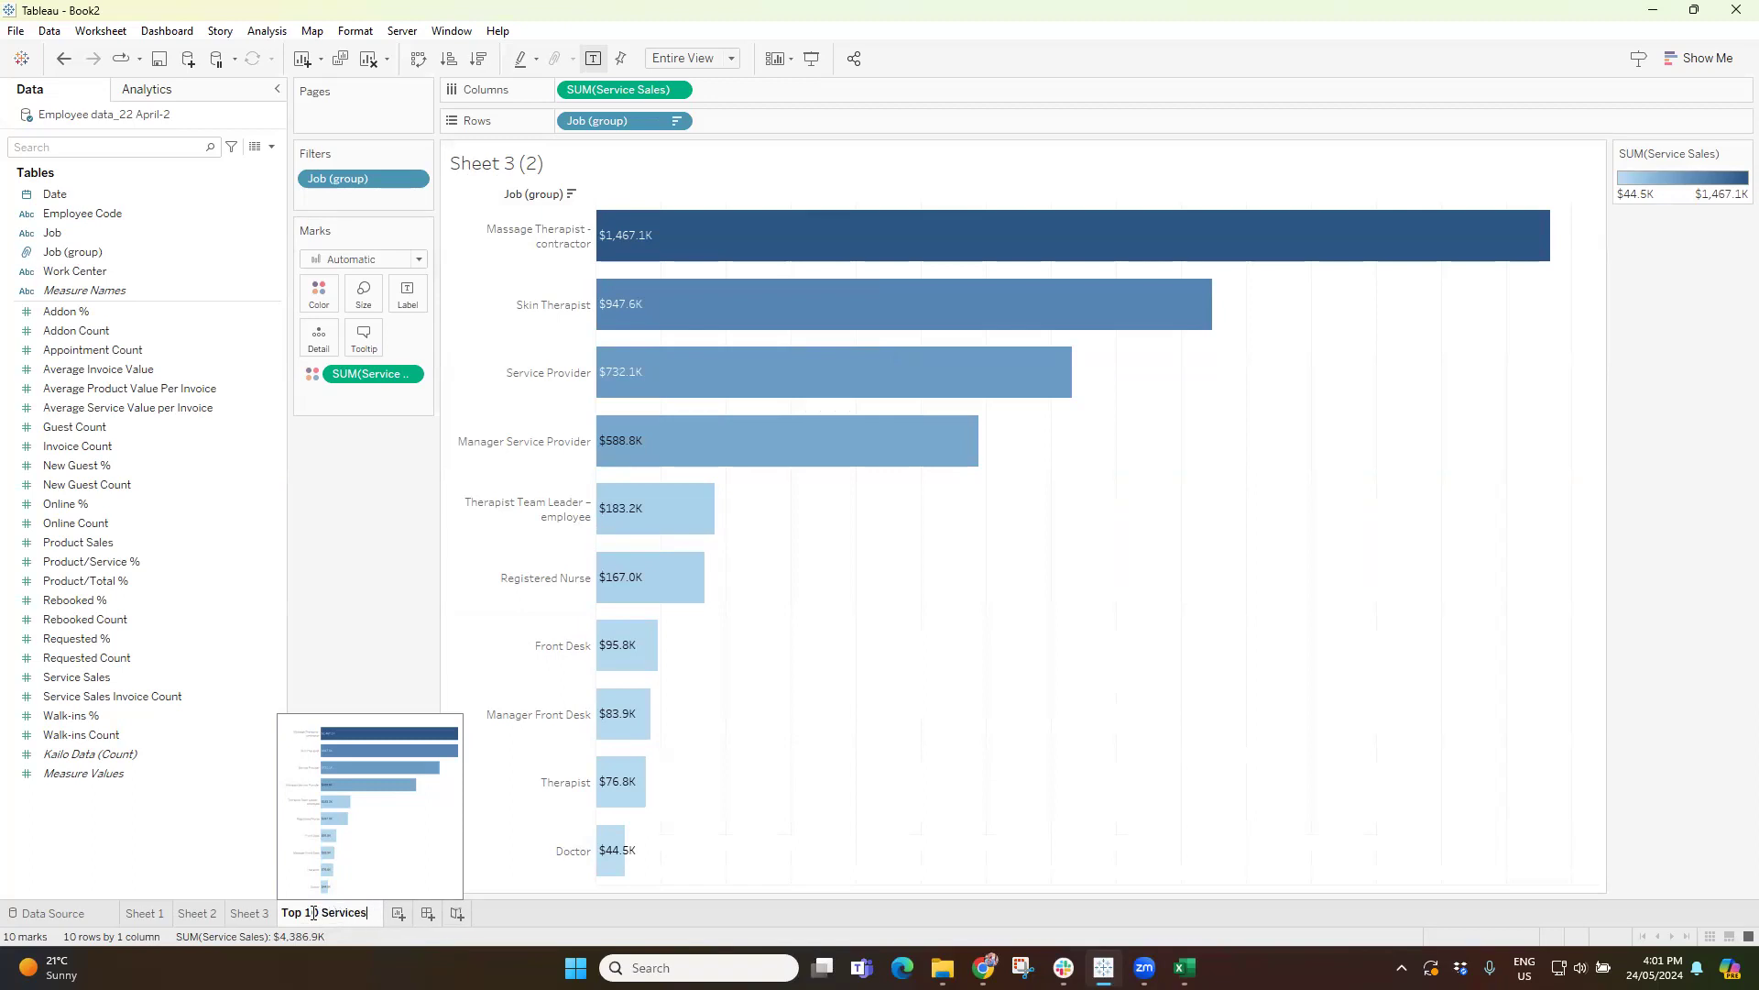
key(BackSpace)
text( Sales by)
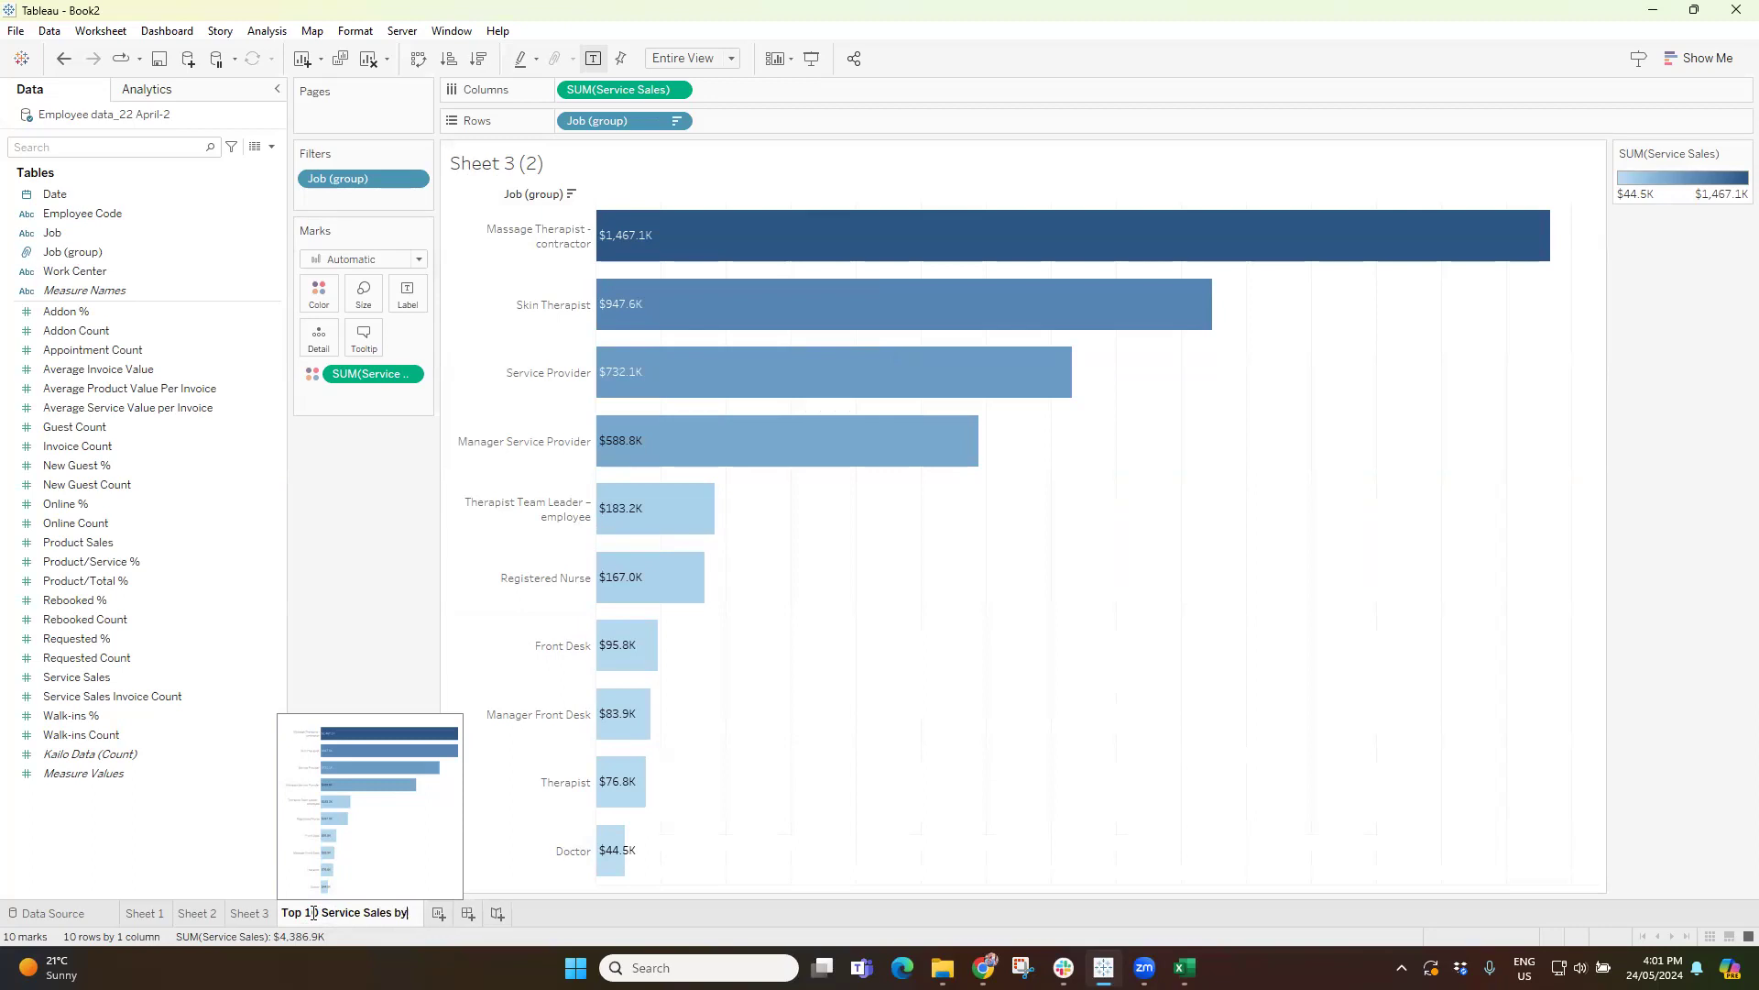
text( Job)
key(Return)
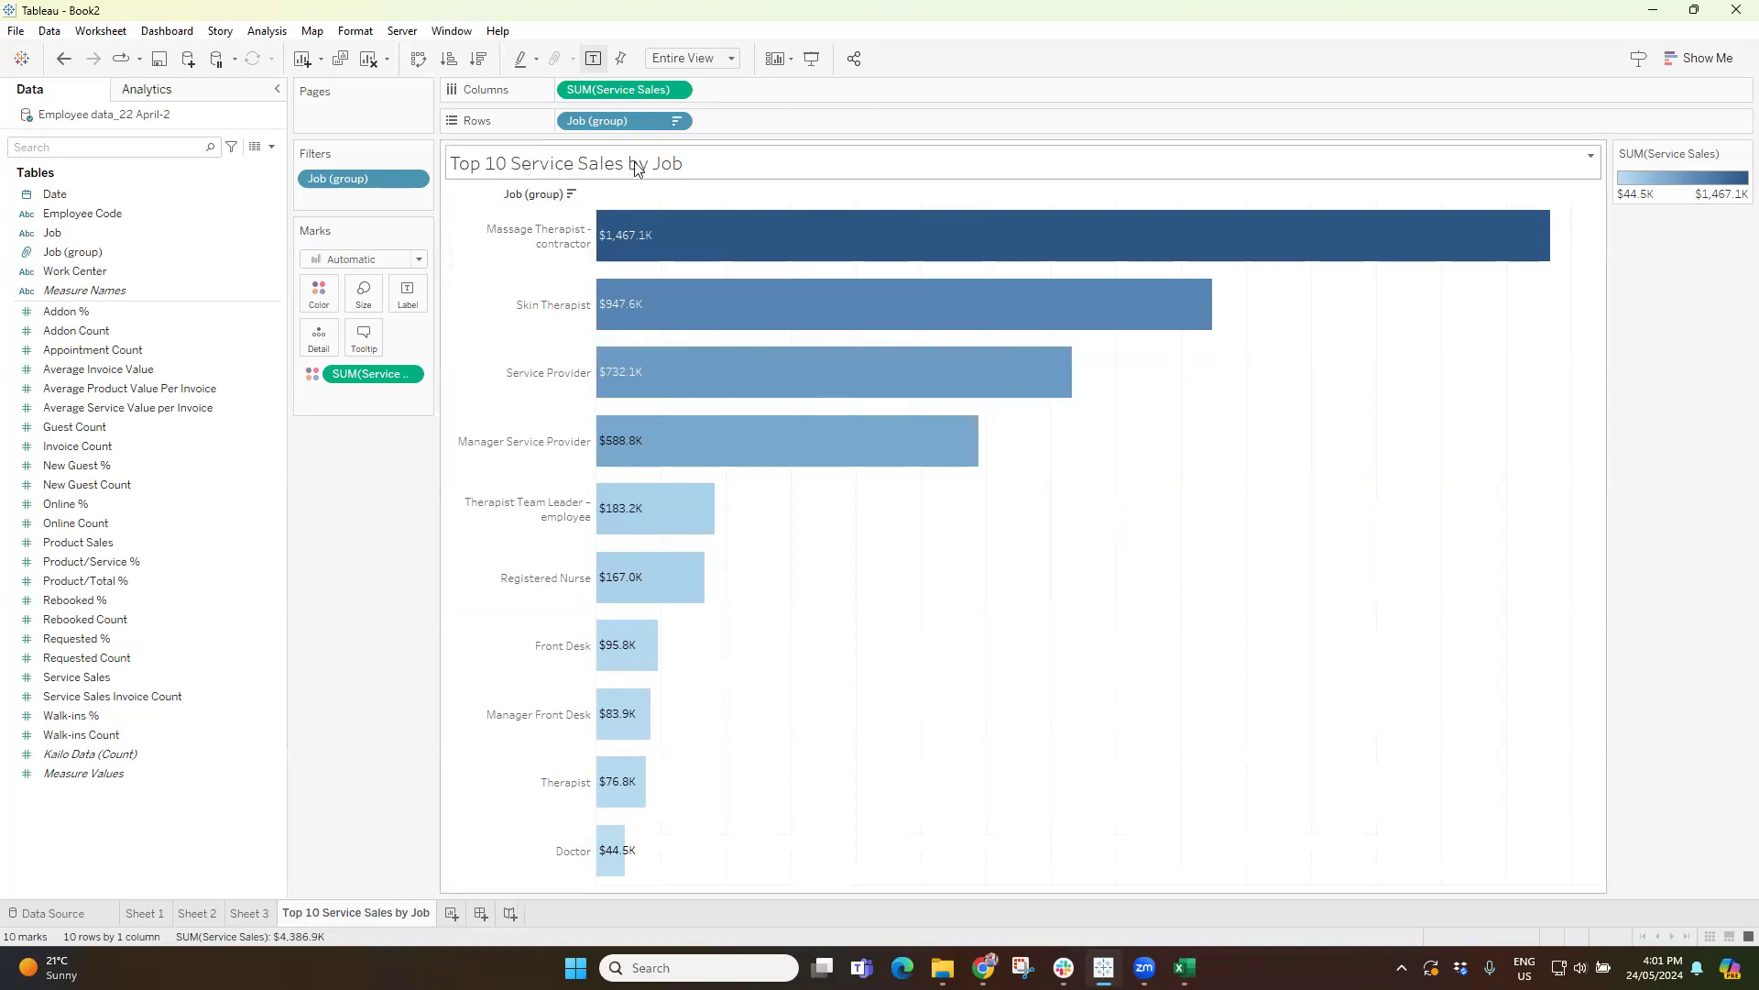
Check the unfiltered chart on Sheet 3 and return to the Top 10 Service Sales by Job sheet.
click(252, 913)
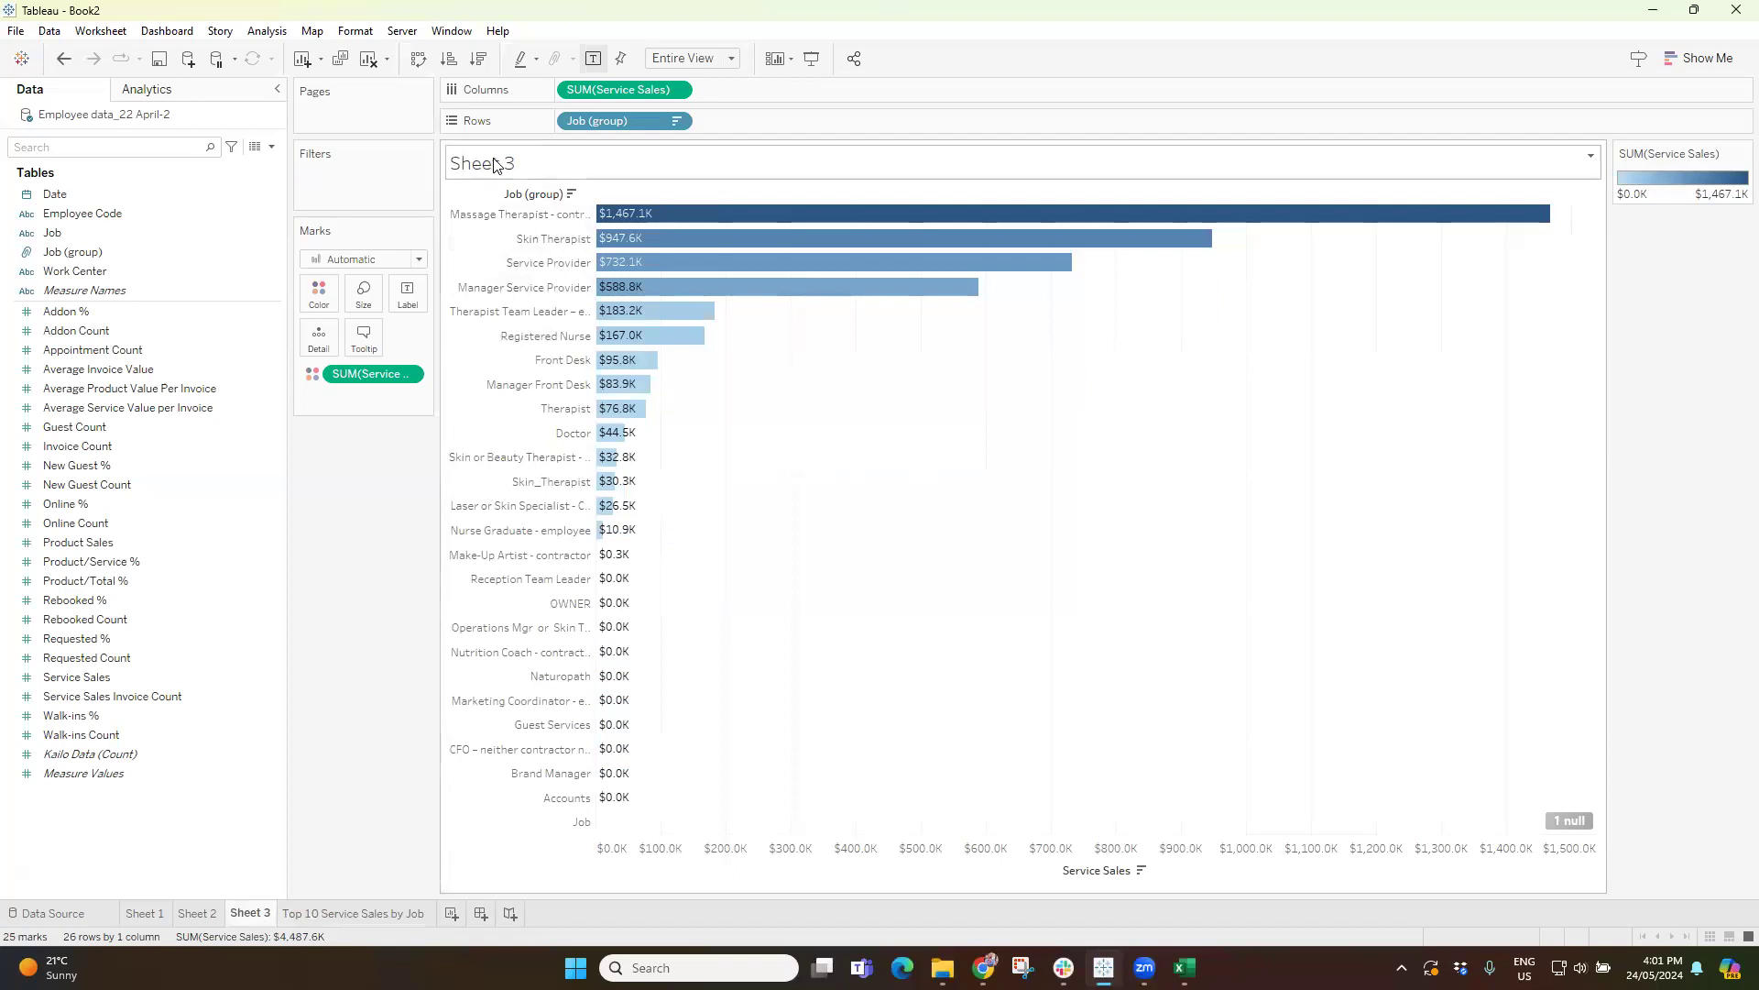
click(334, 916)
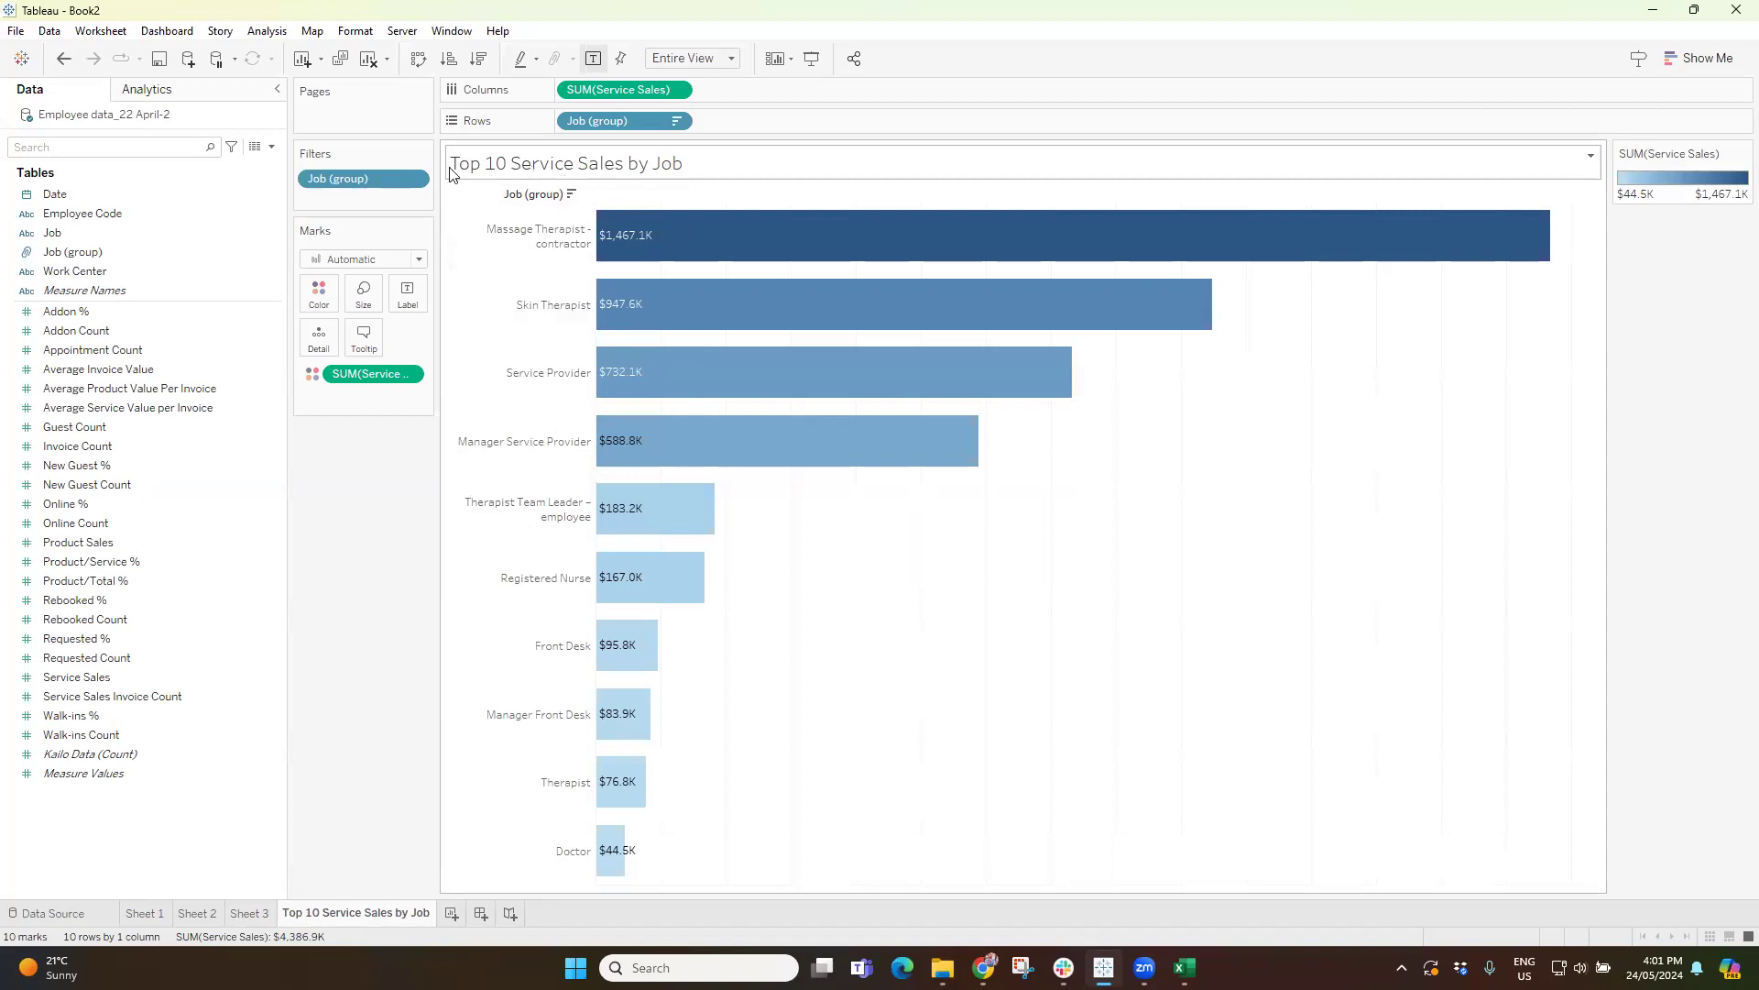
Switch to Snipping Tool, capture the Top 10 chart, highlight its title in yellow, and close the snip.
mouse_move(1103, 967)
click(1023, 968)
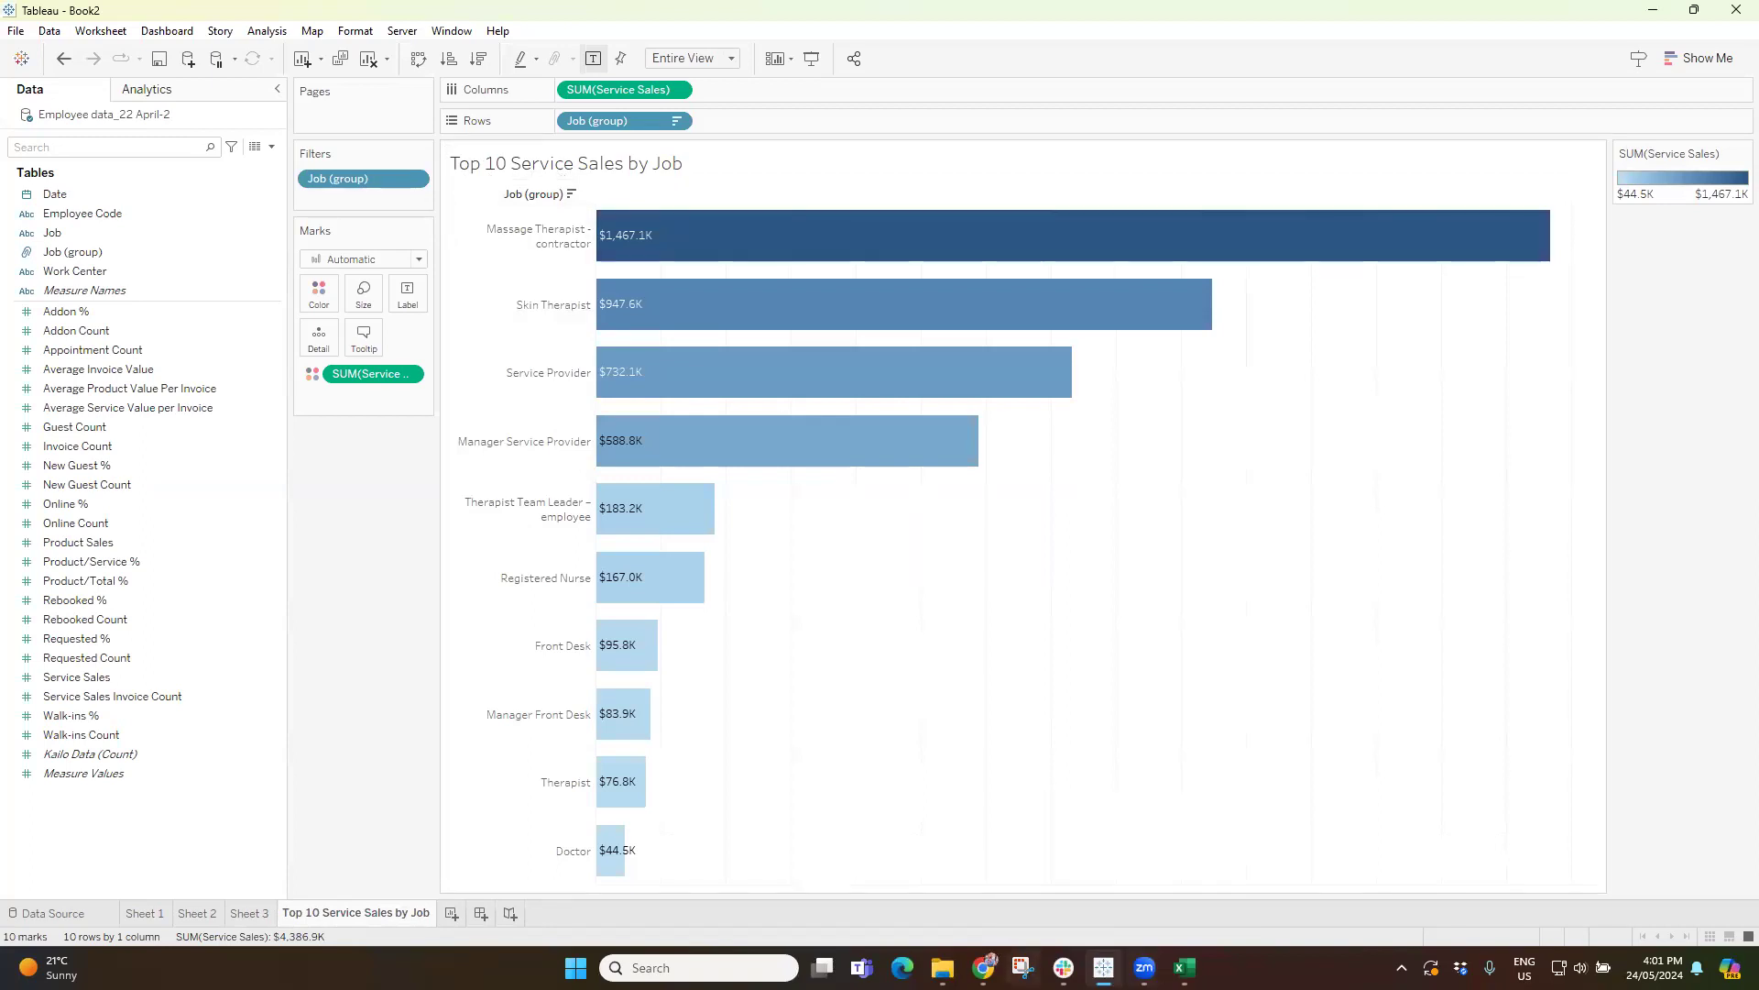
click(286, 23)
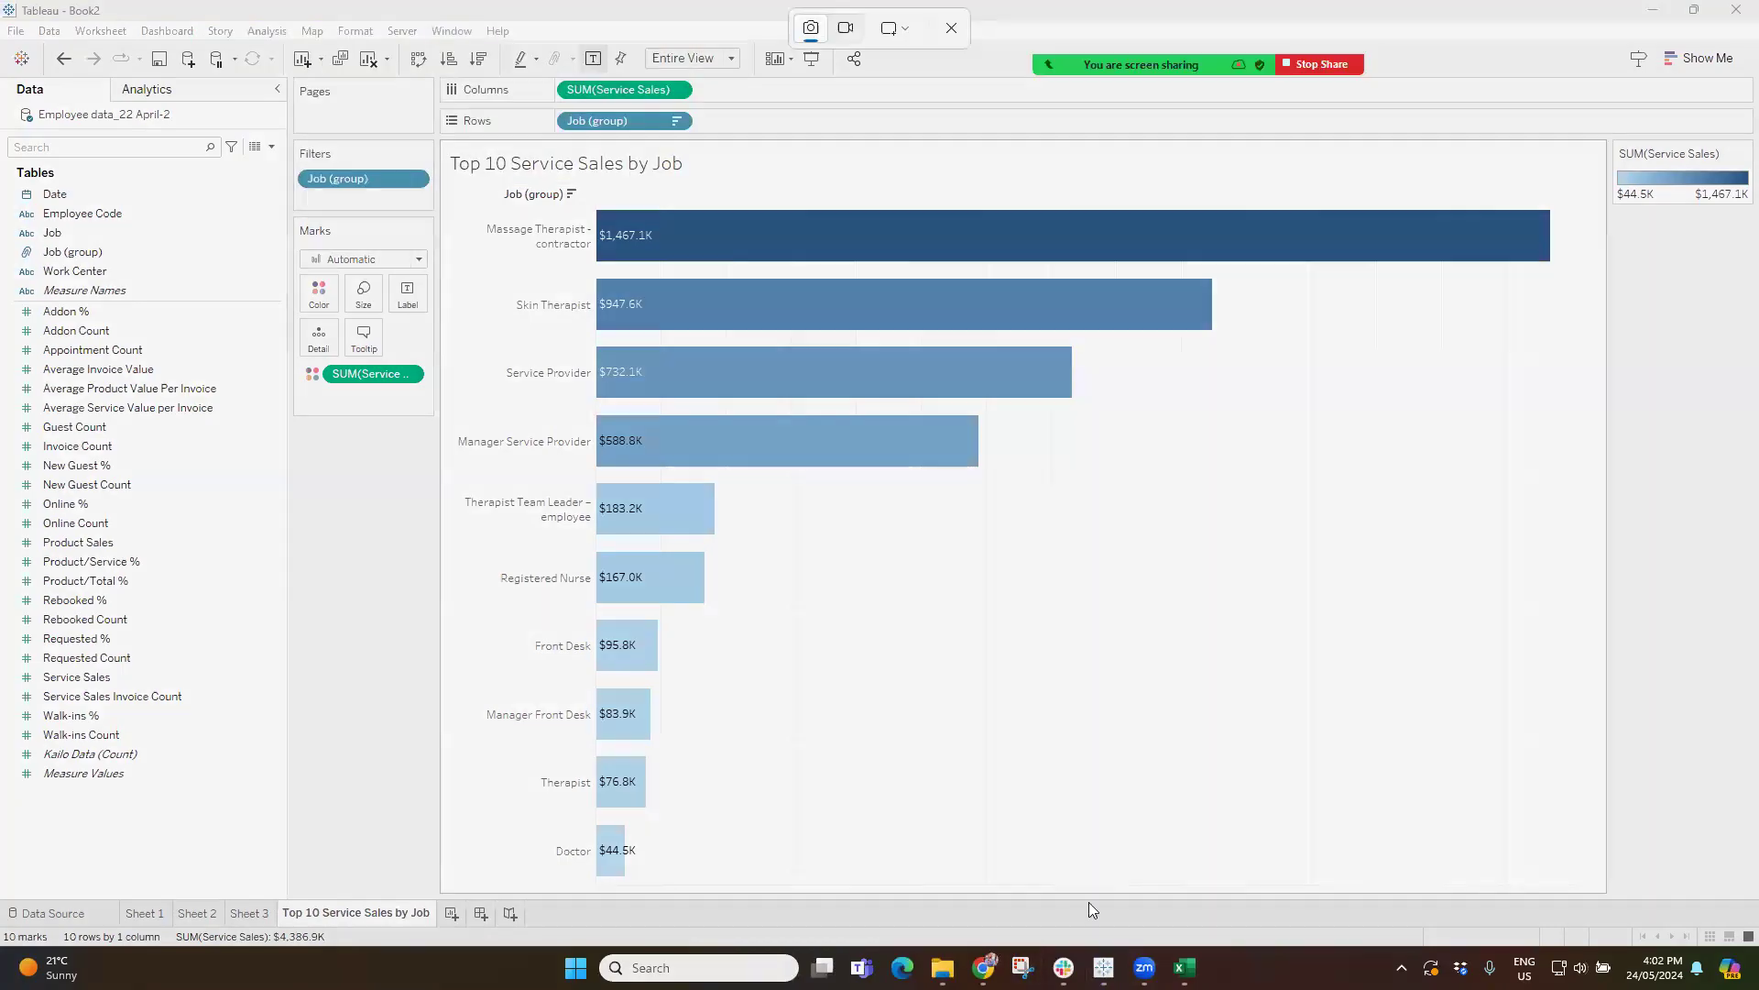
drag(437, 135, 1594, 896)
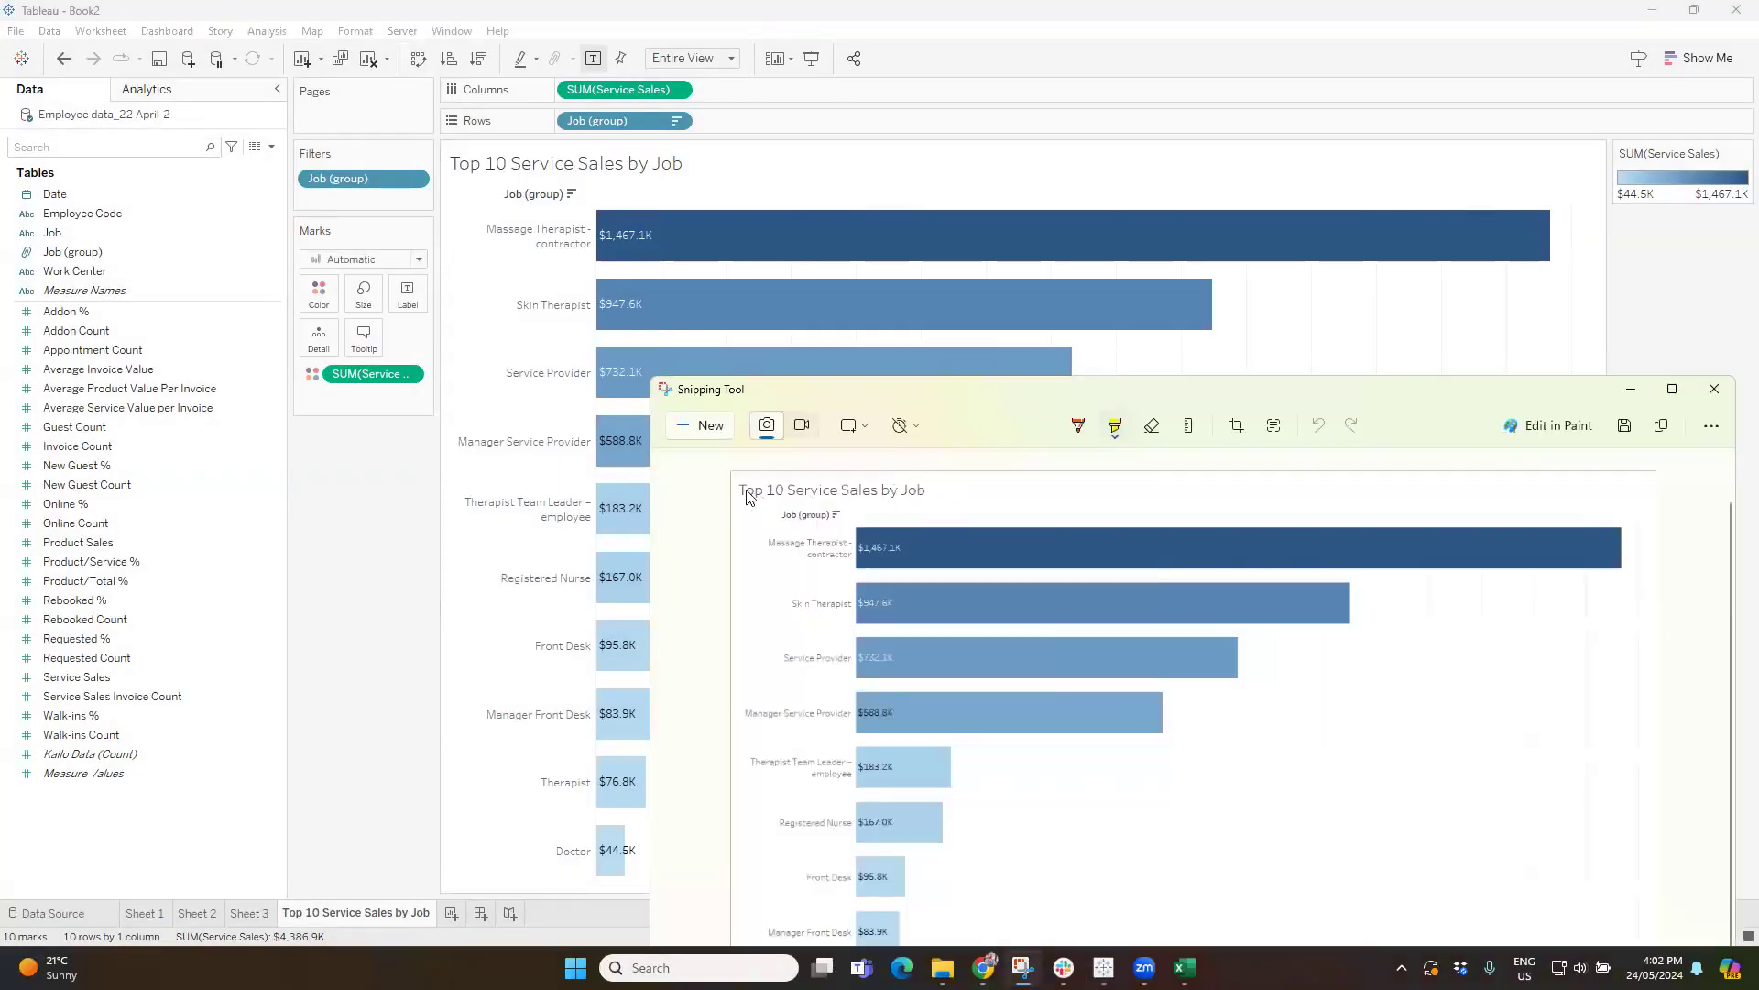
drag(939, 493, 902, 493)
mouse_move(784, 501)
mouse_down()
mouse_move(894, 497)
mouse_move(743, 478)
mouse_up()
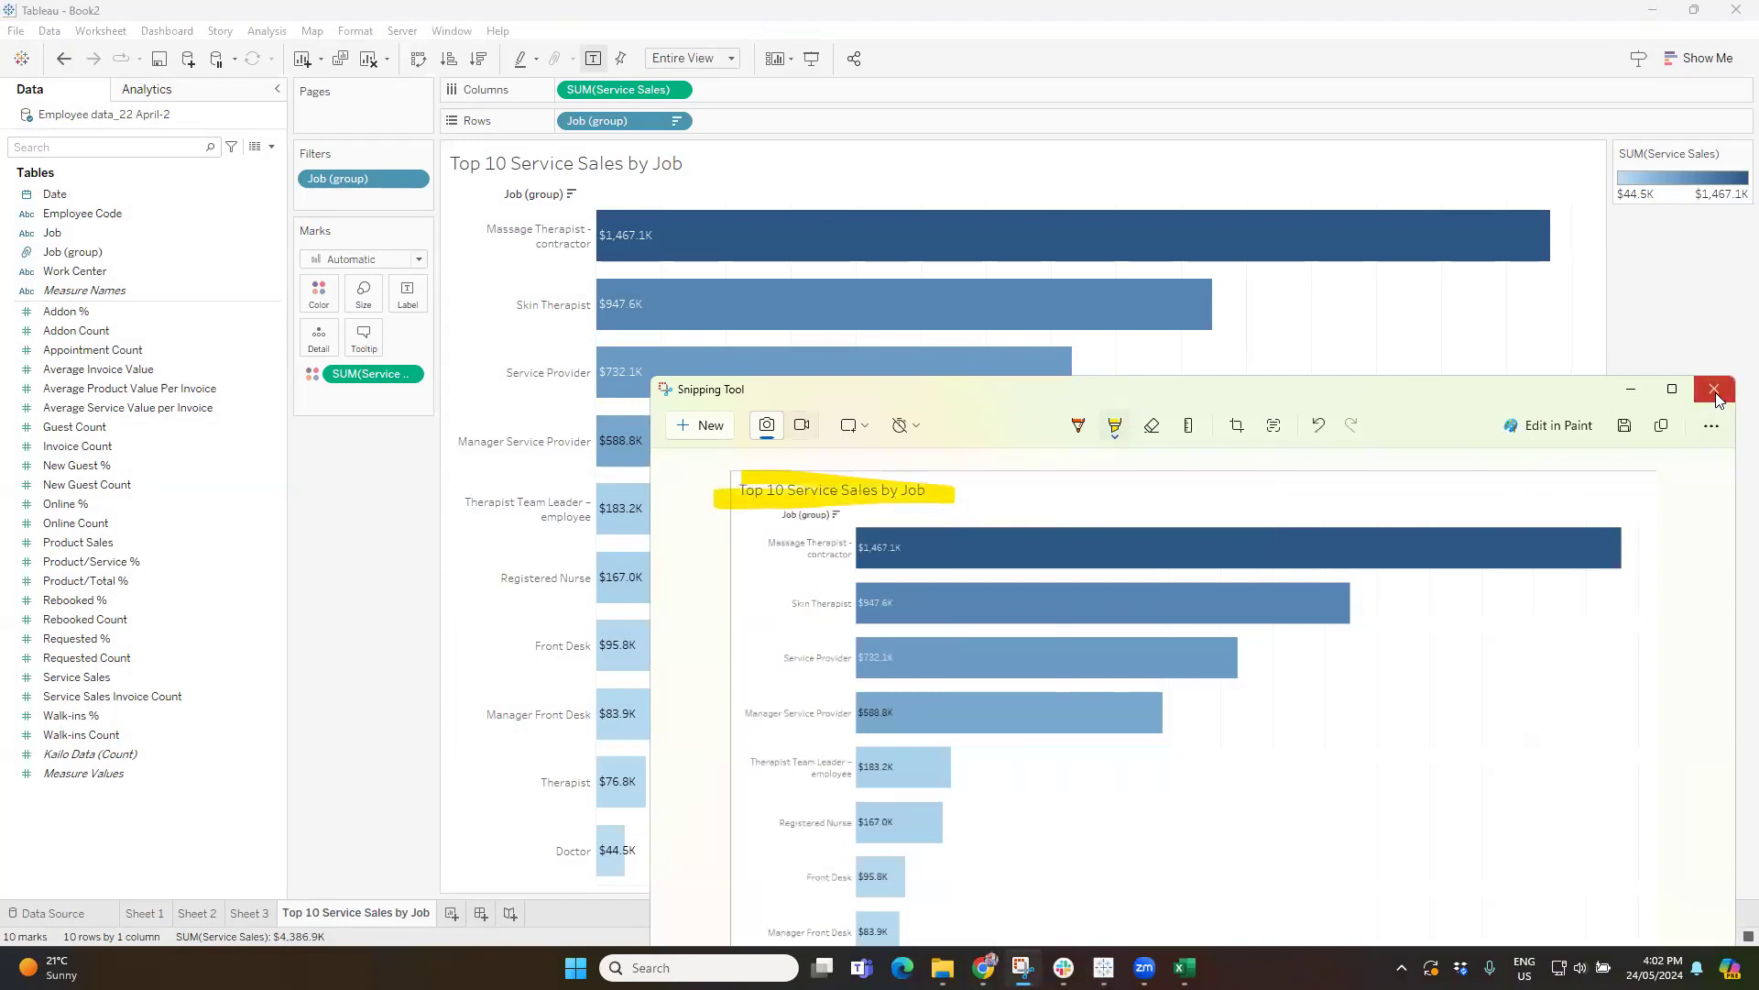
click(1715, 391)
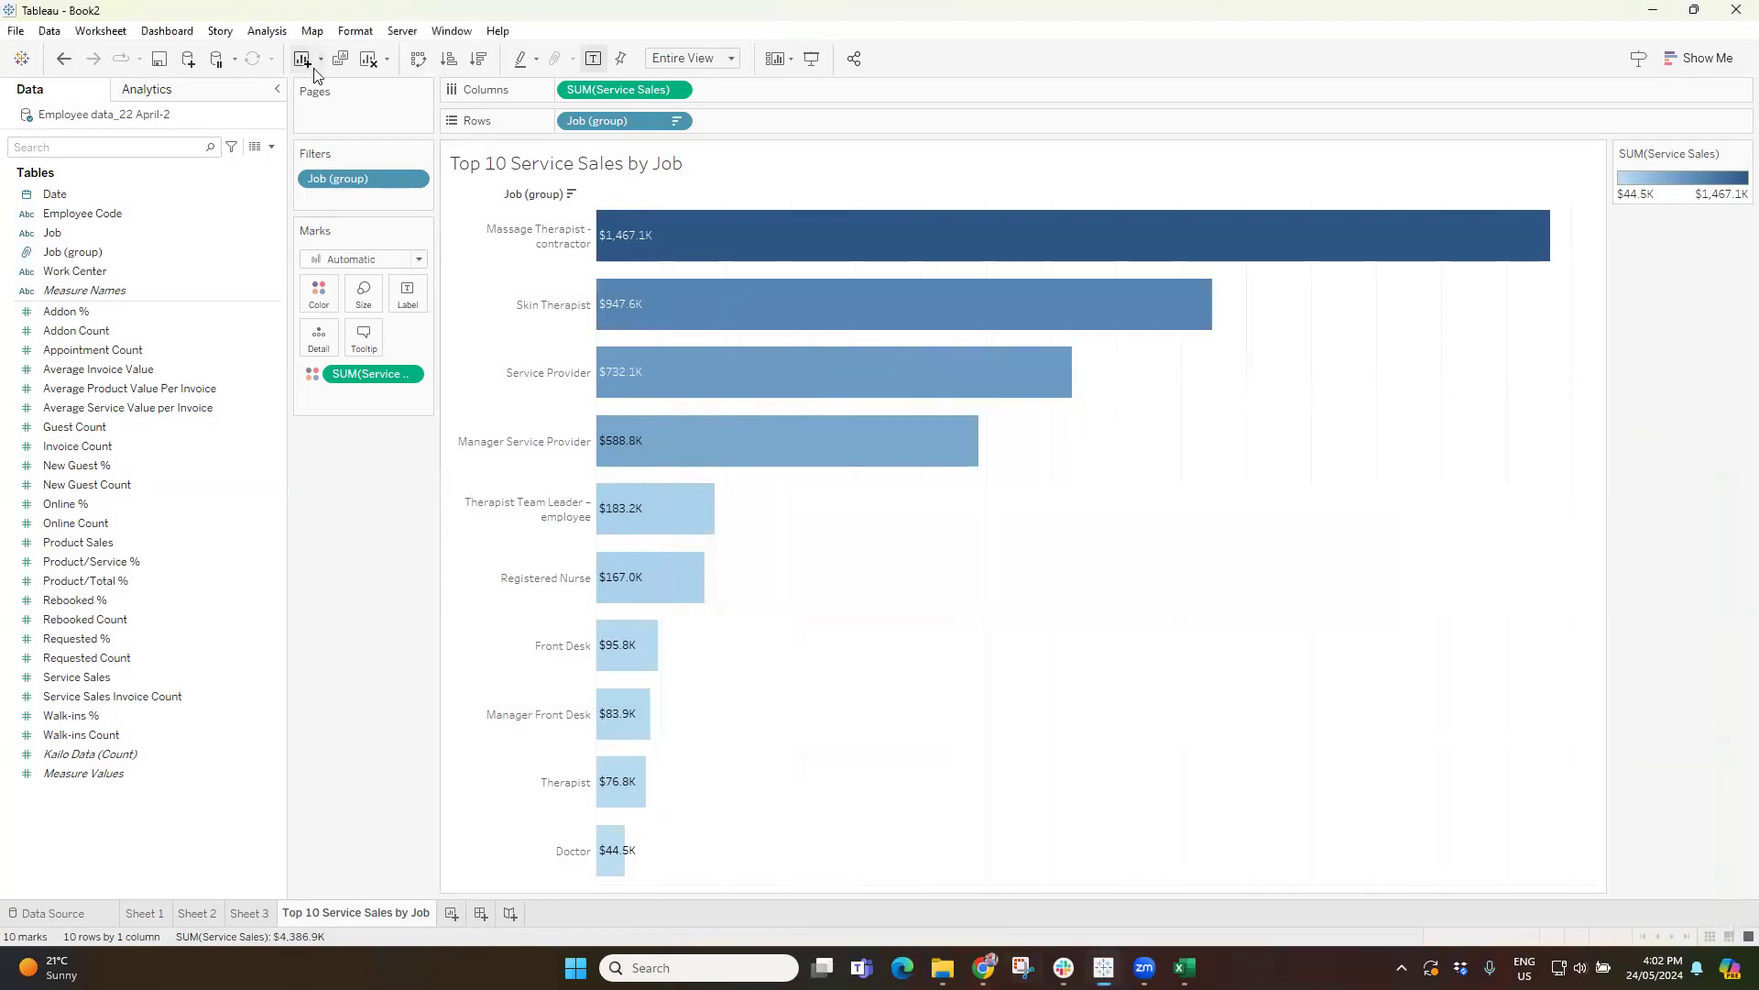
click(110, 32)
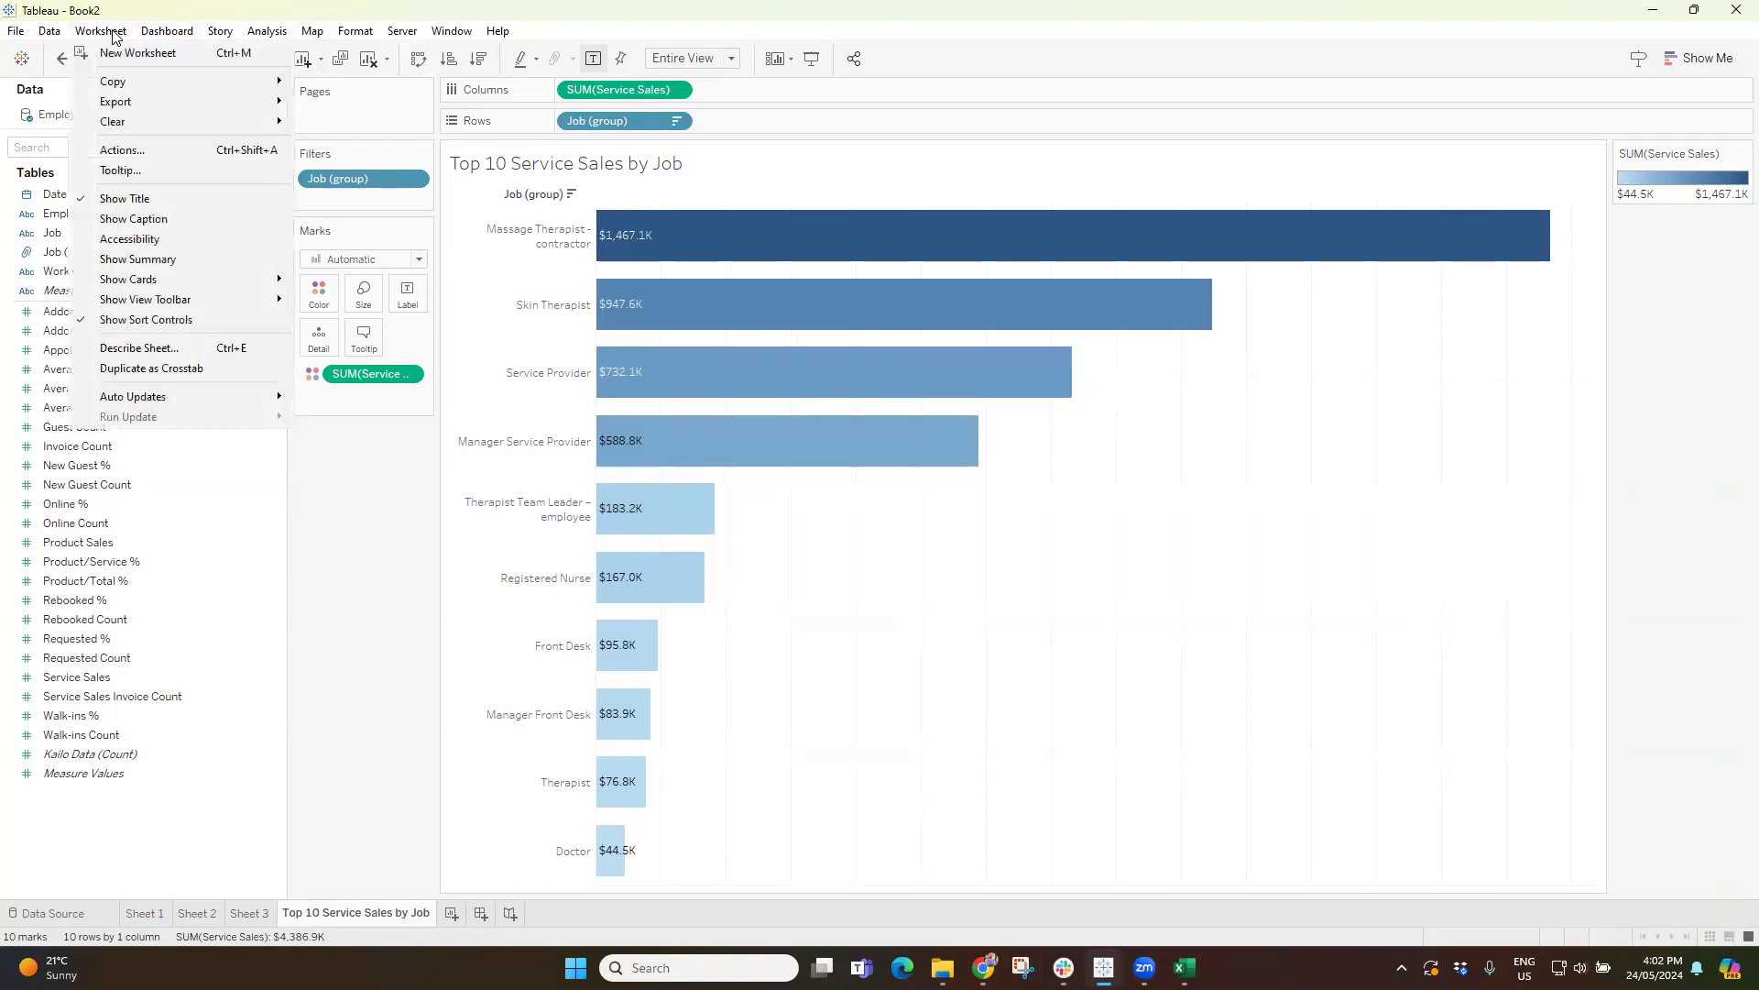
mouse_move(121, 99)
click(1127, 628)
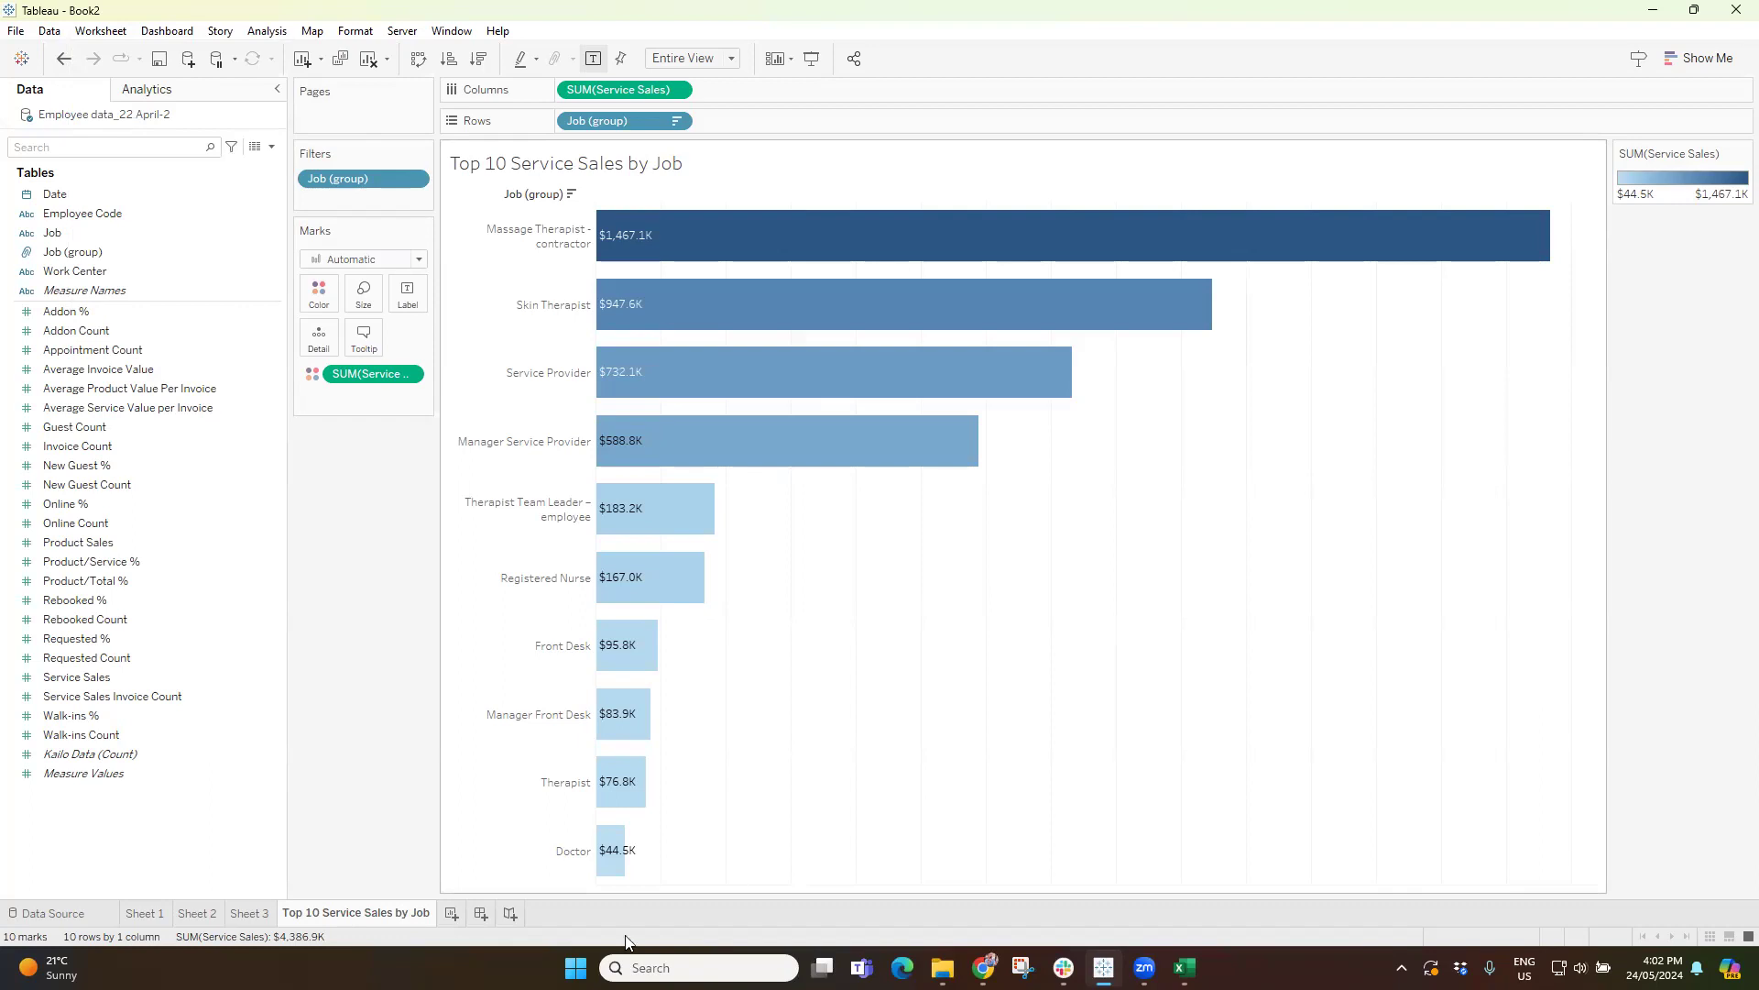
Create a new worksheet and place Job (group) on Rows.
click(450, 913)
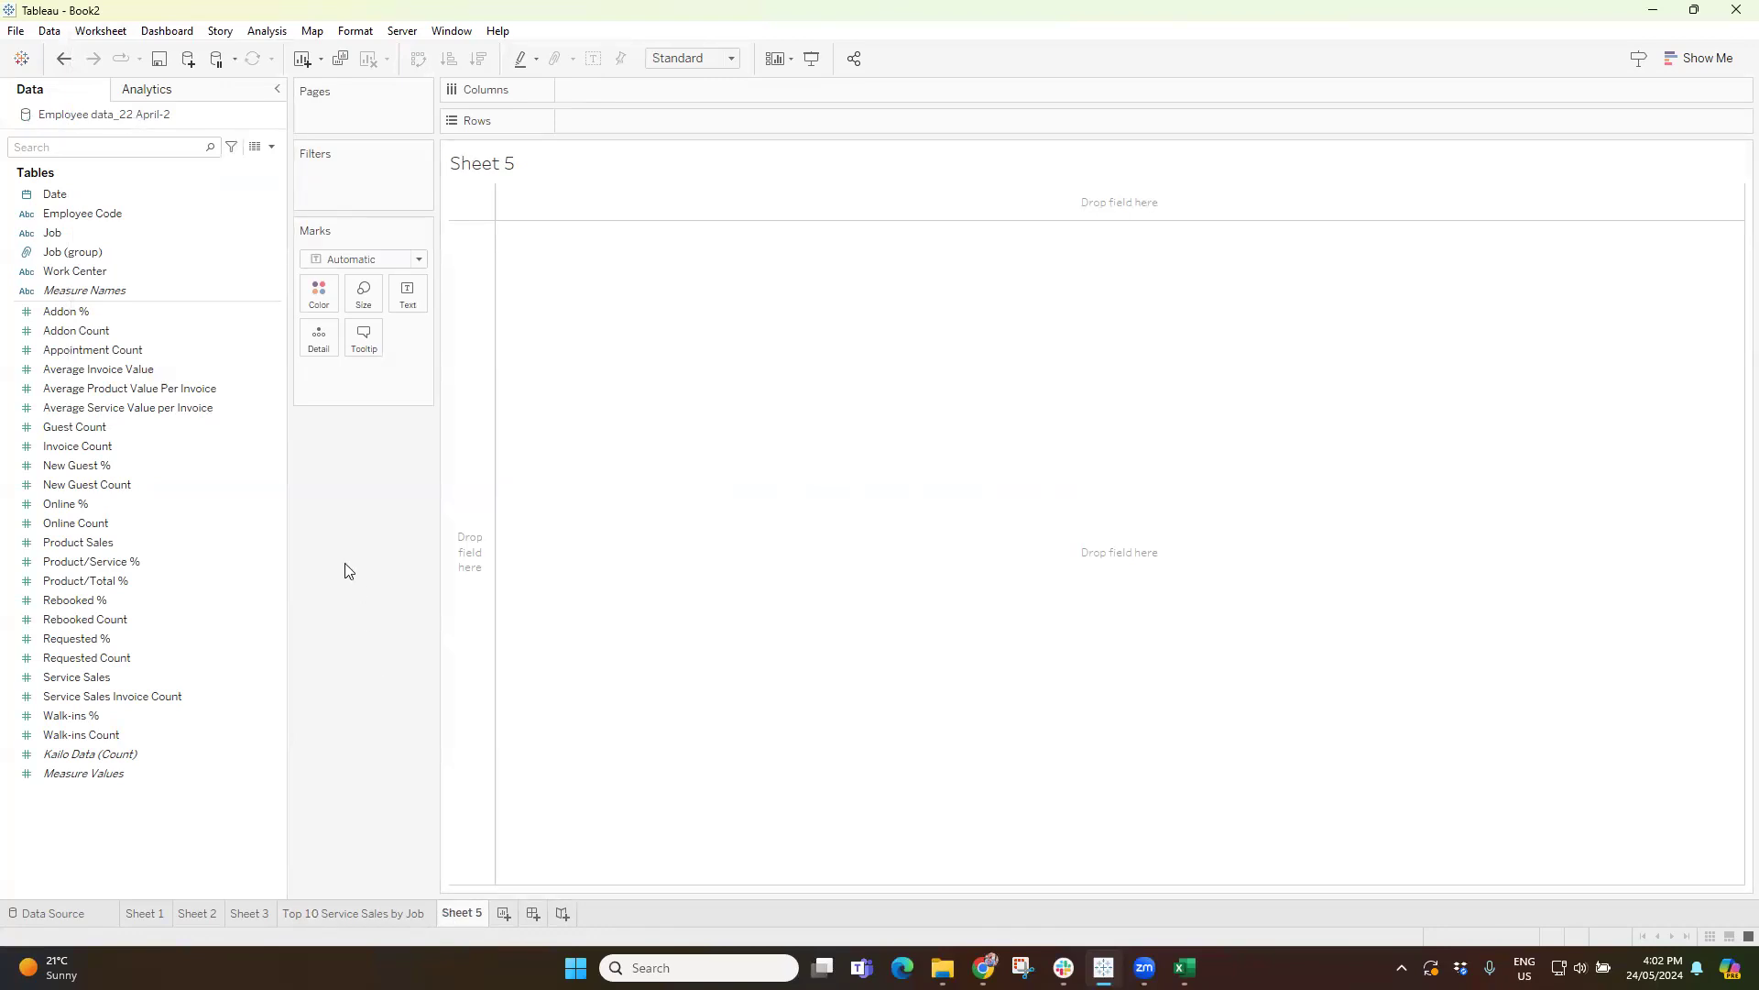
click(103, 234)
drag(78, 252, 597, 127)
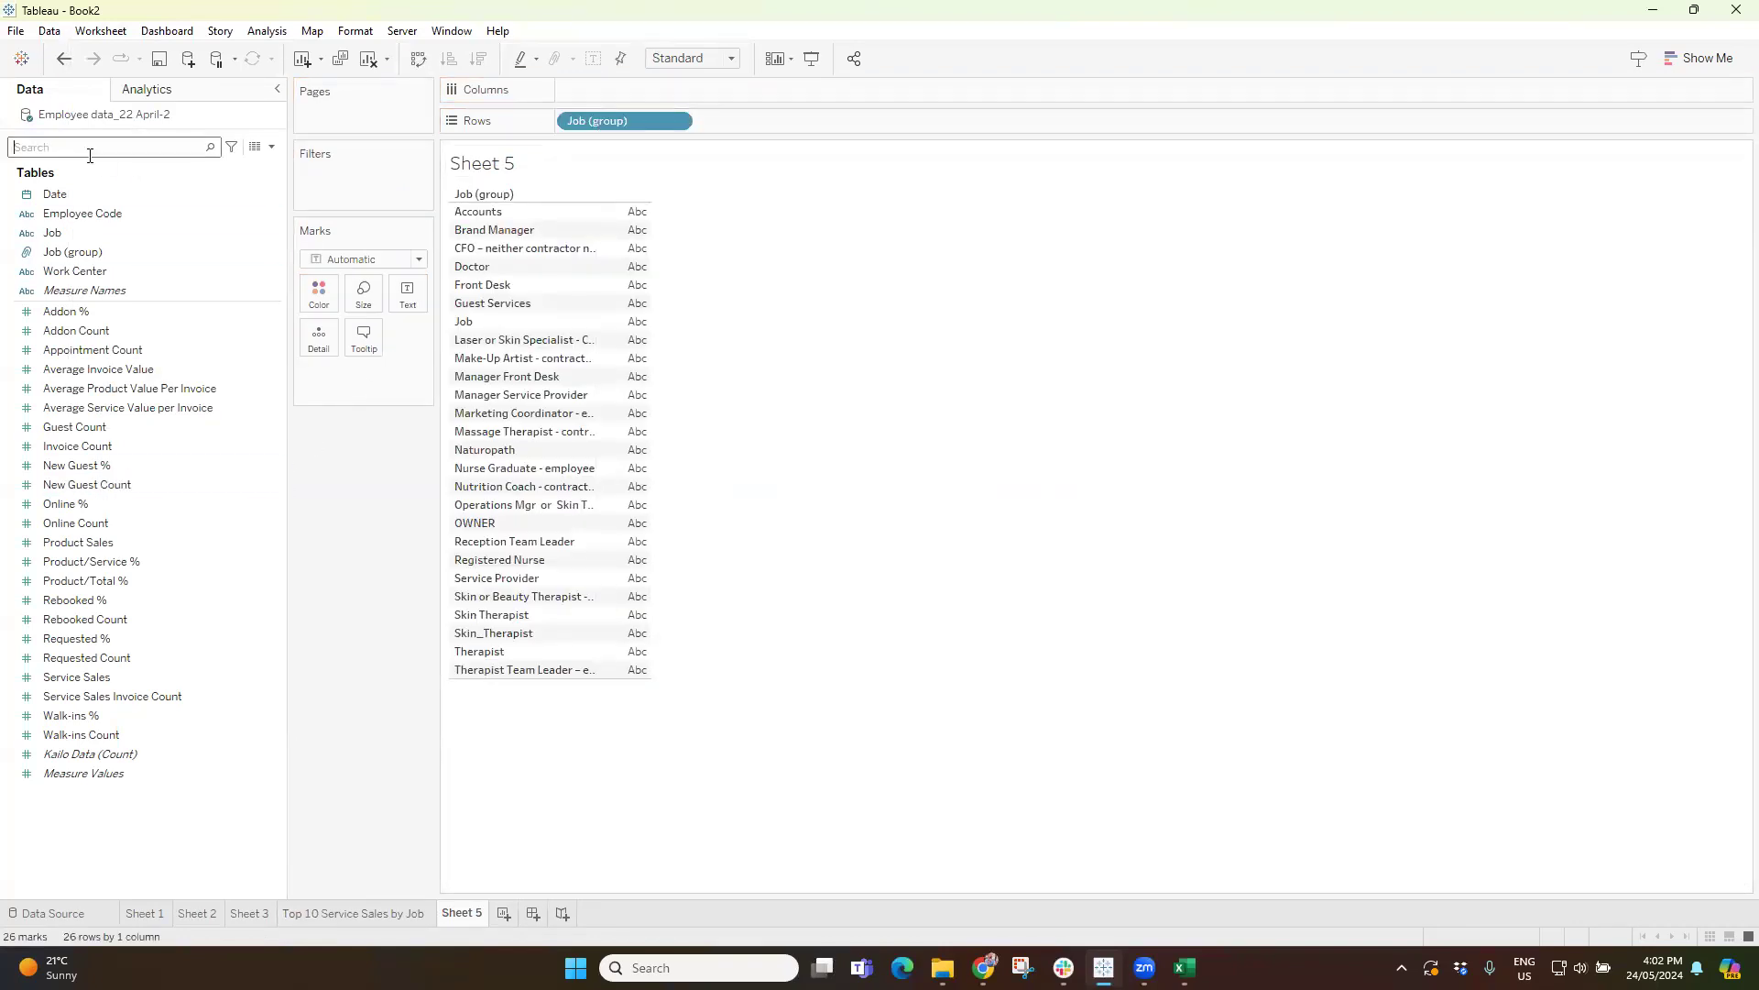
Search the data fields for sales and place Product Sales on Columns.
text(sz)
key(BackSpace)
text(ales)
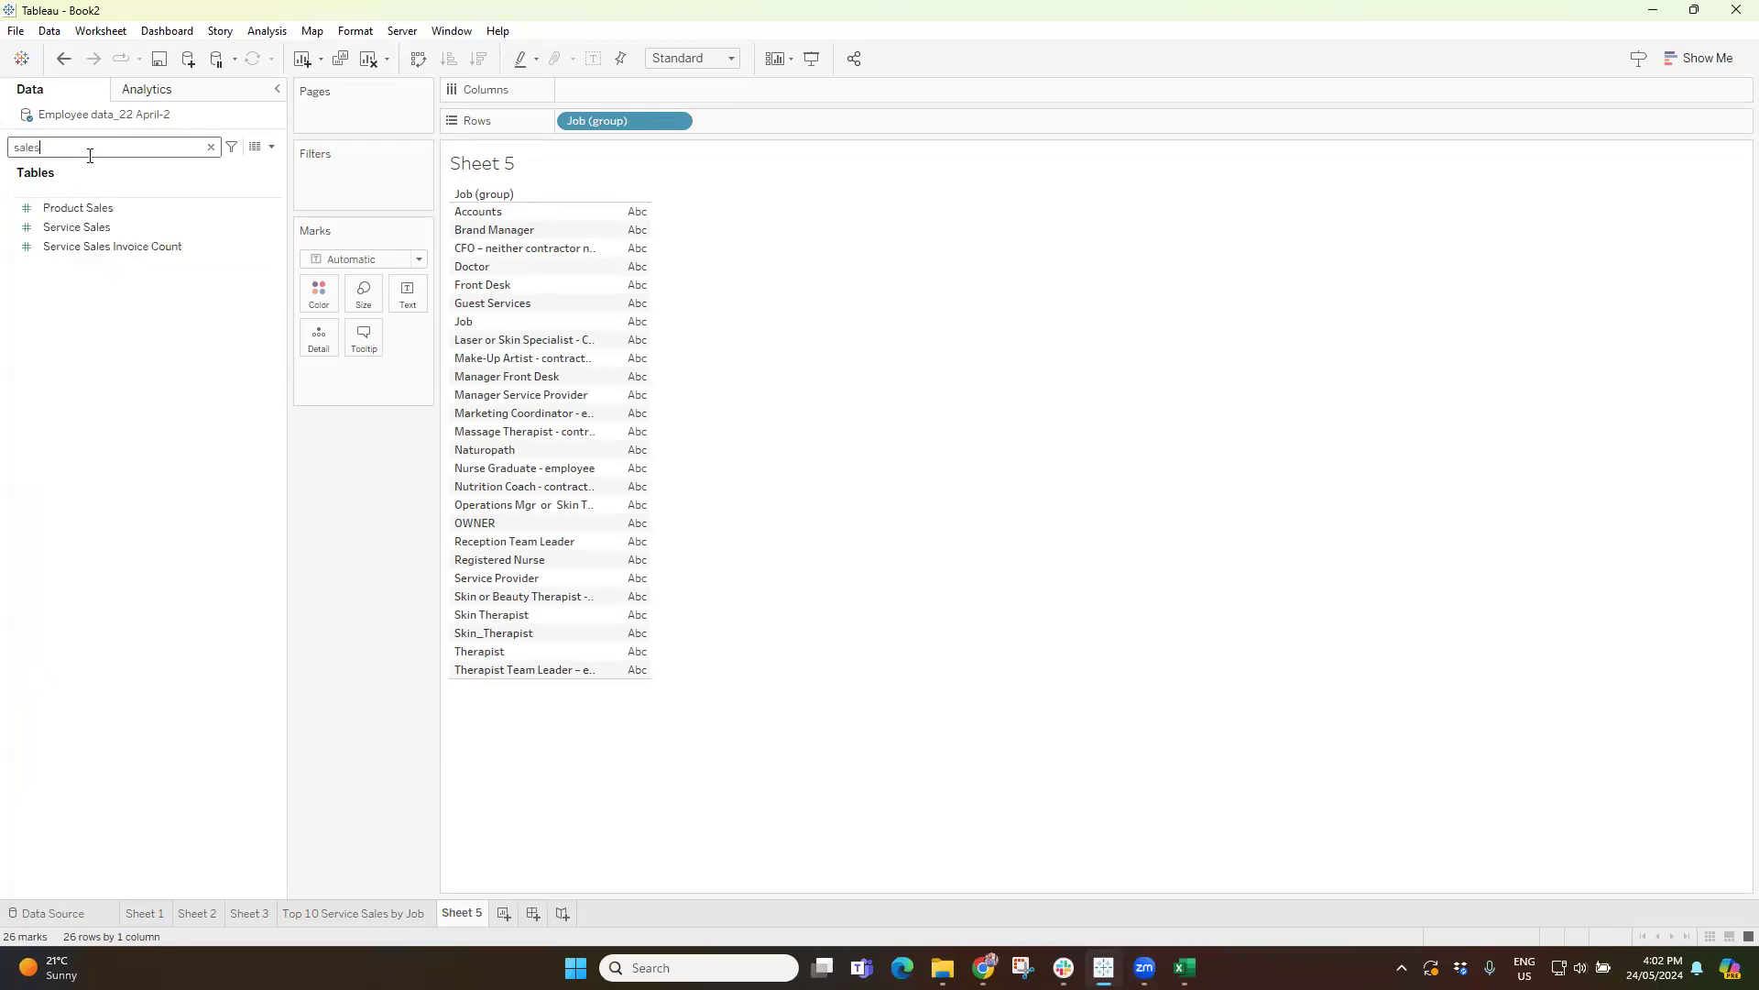
click(104, 203)
click(82, 227)
click(88, 209)
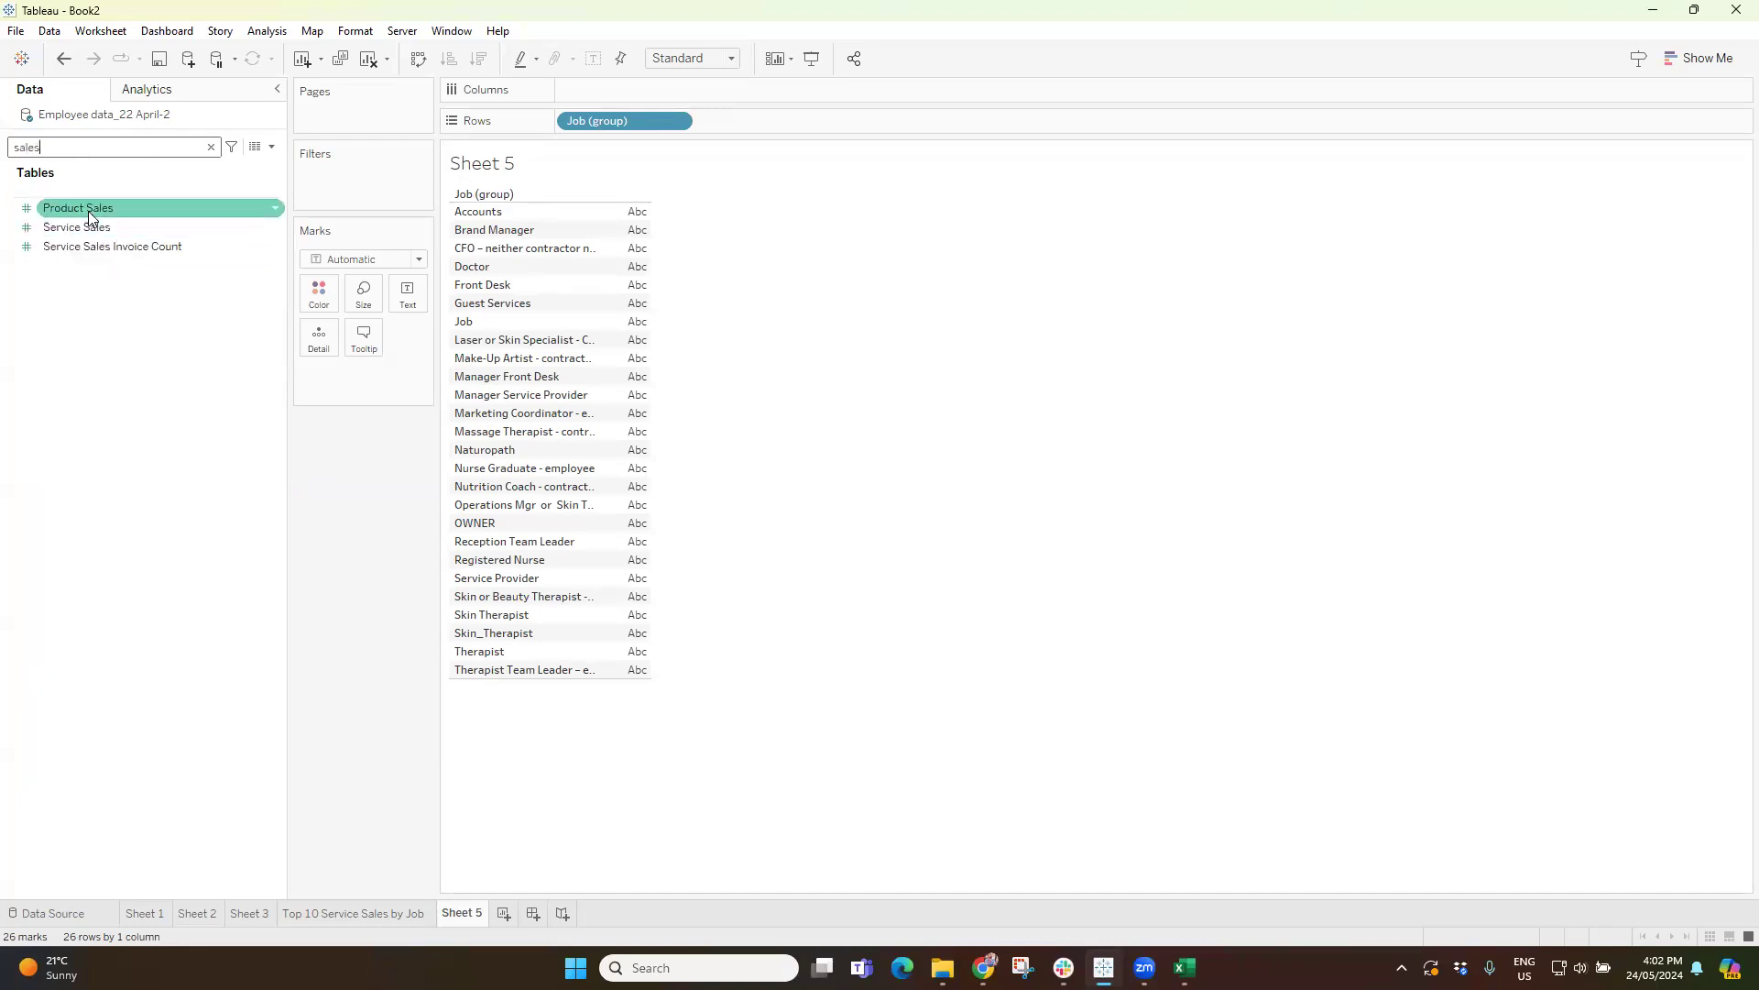
mouse_move(64, 214)
mouse_down()
mouse_move(244, 195)
mouse_move(592, 88)
mouse_up()
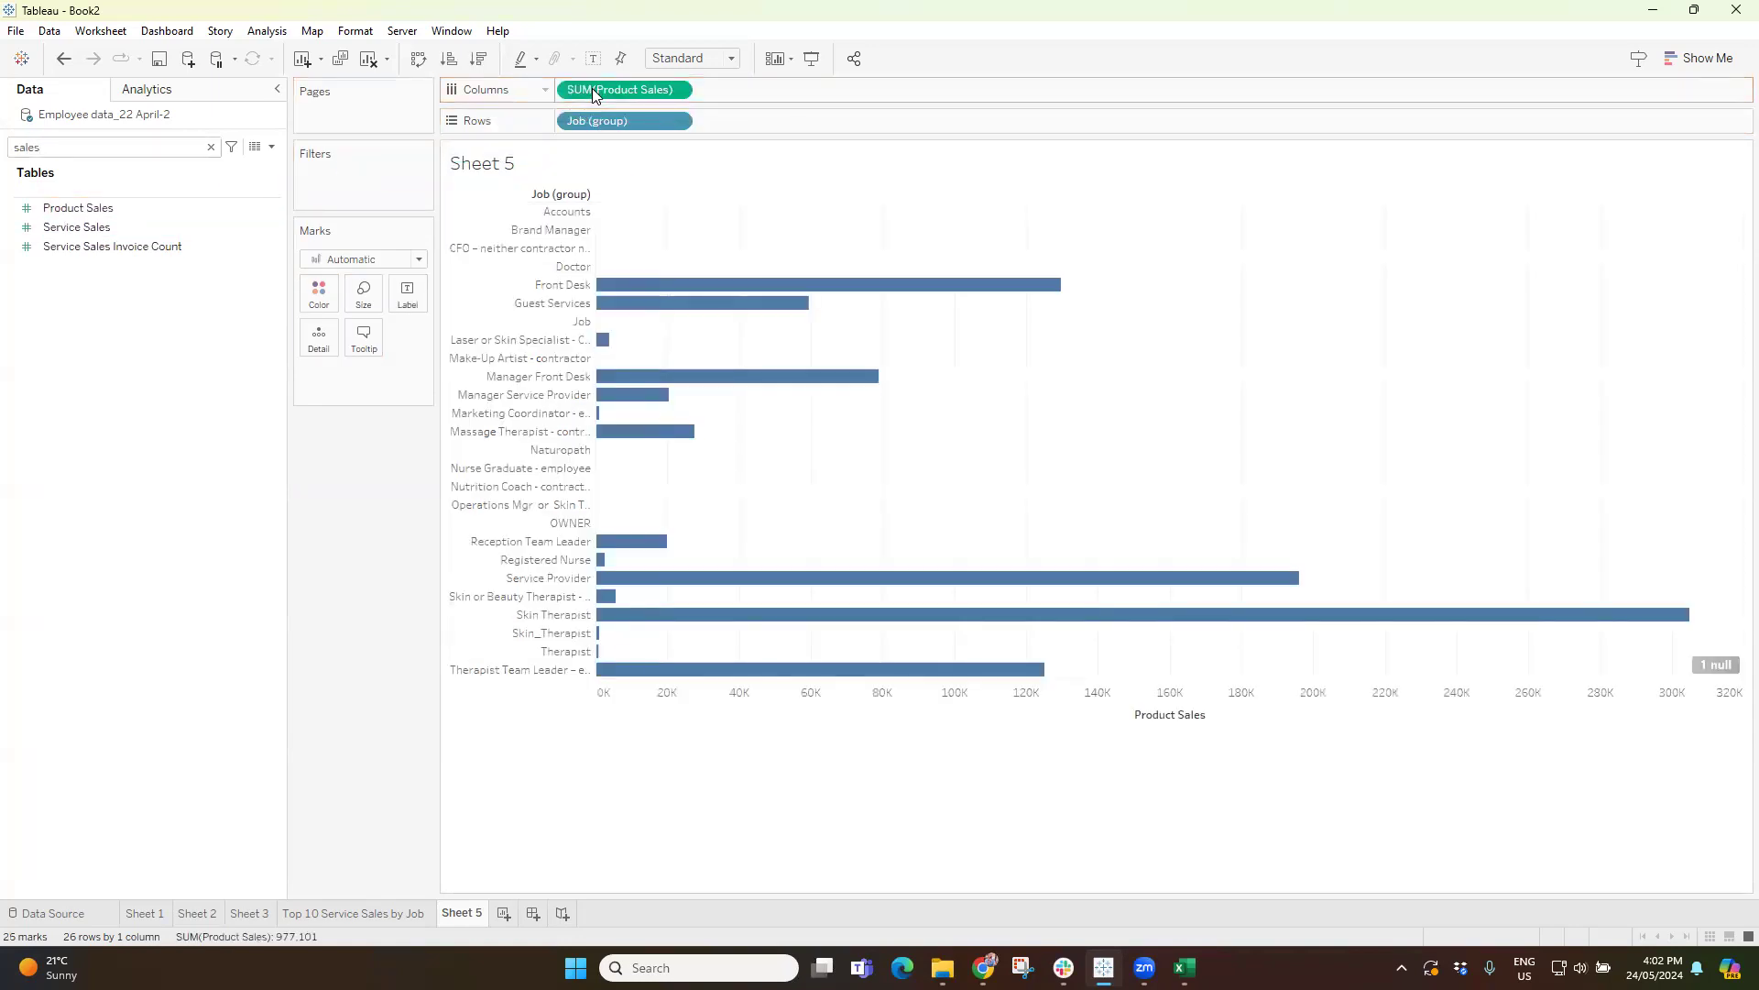
Add Service Sales to Columns after Product Sales and show mark labels on both charts.
click(93, 244)
click(80, 227)
drag(367, 230, 746, 91)
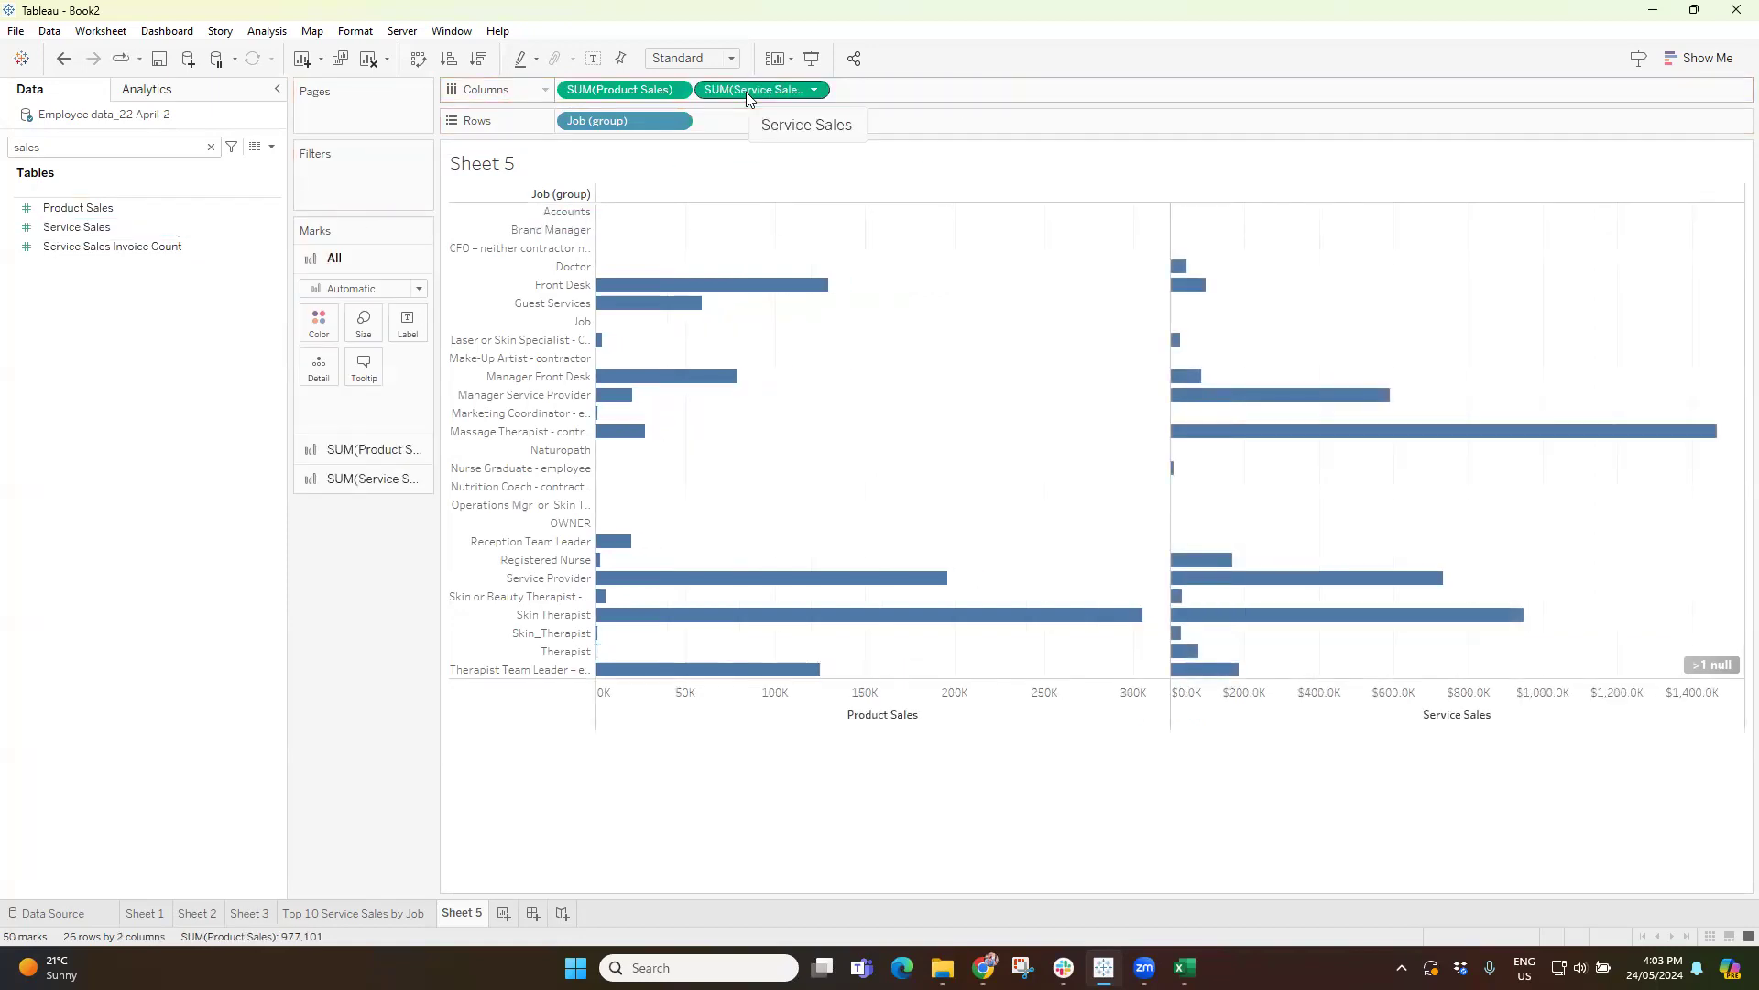
click(593, 58)
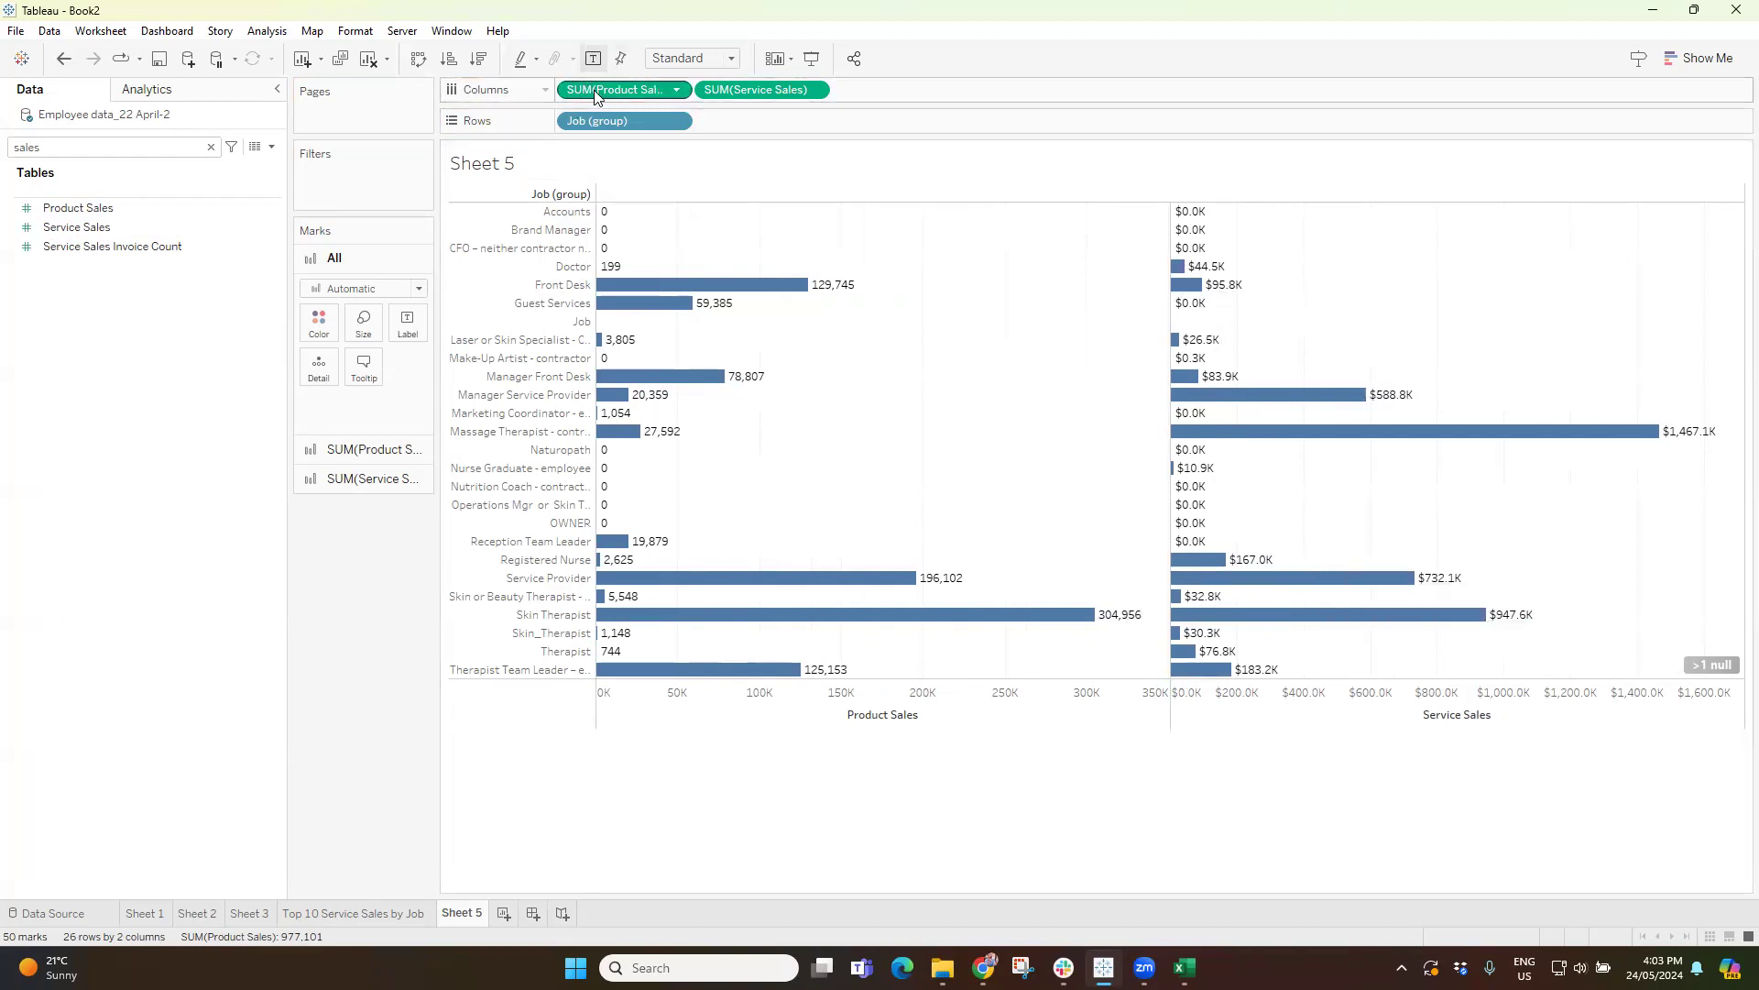
Set the default number format of Product Sales to Currency (Custom) with 1 decimal place and Thousands (K) display units.
right_click(75, 212)
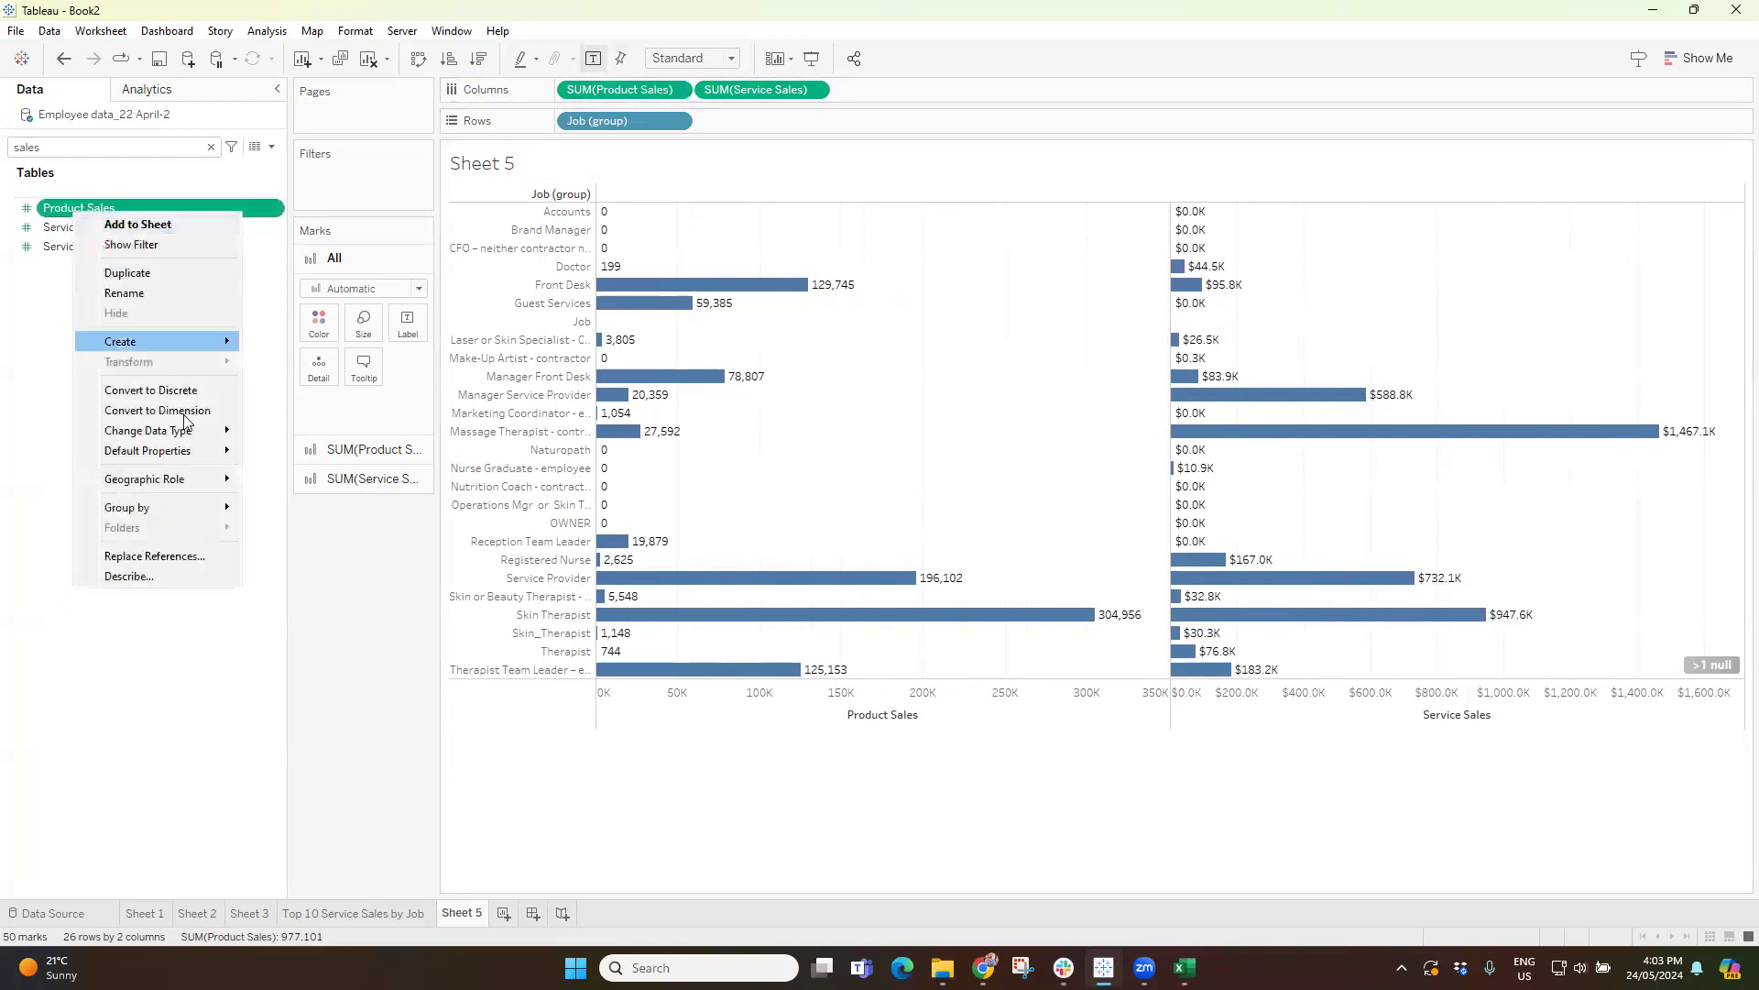
mouse_move(141, 454)
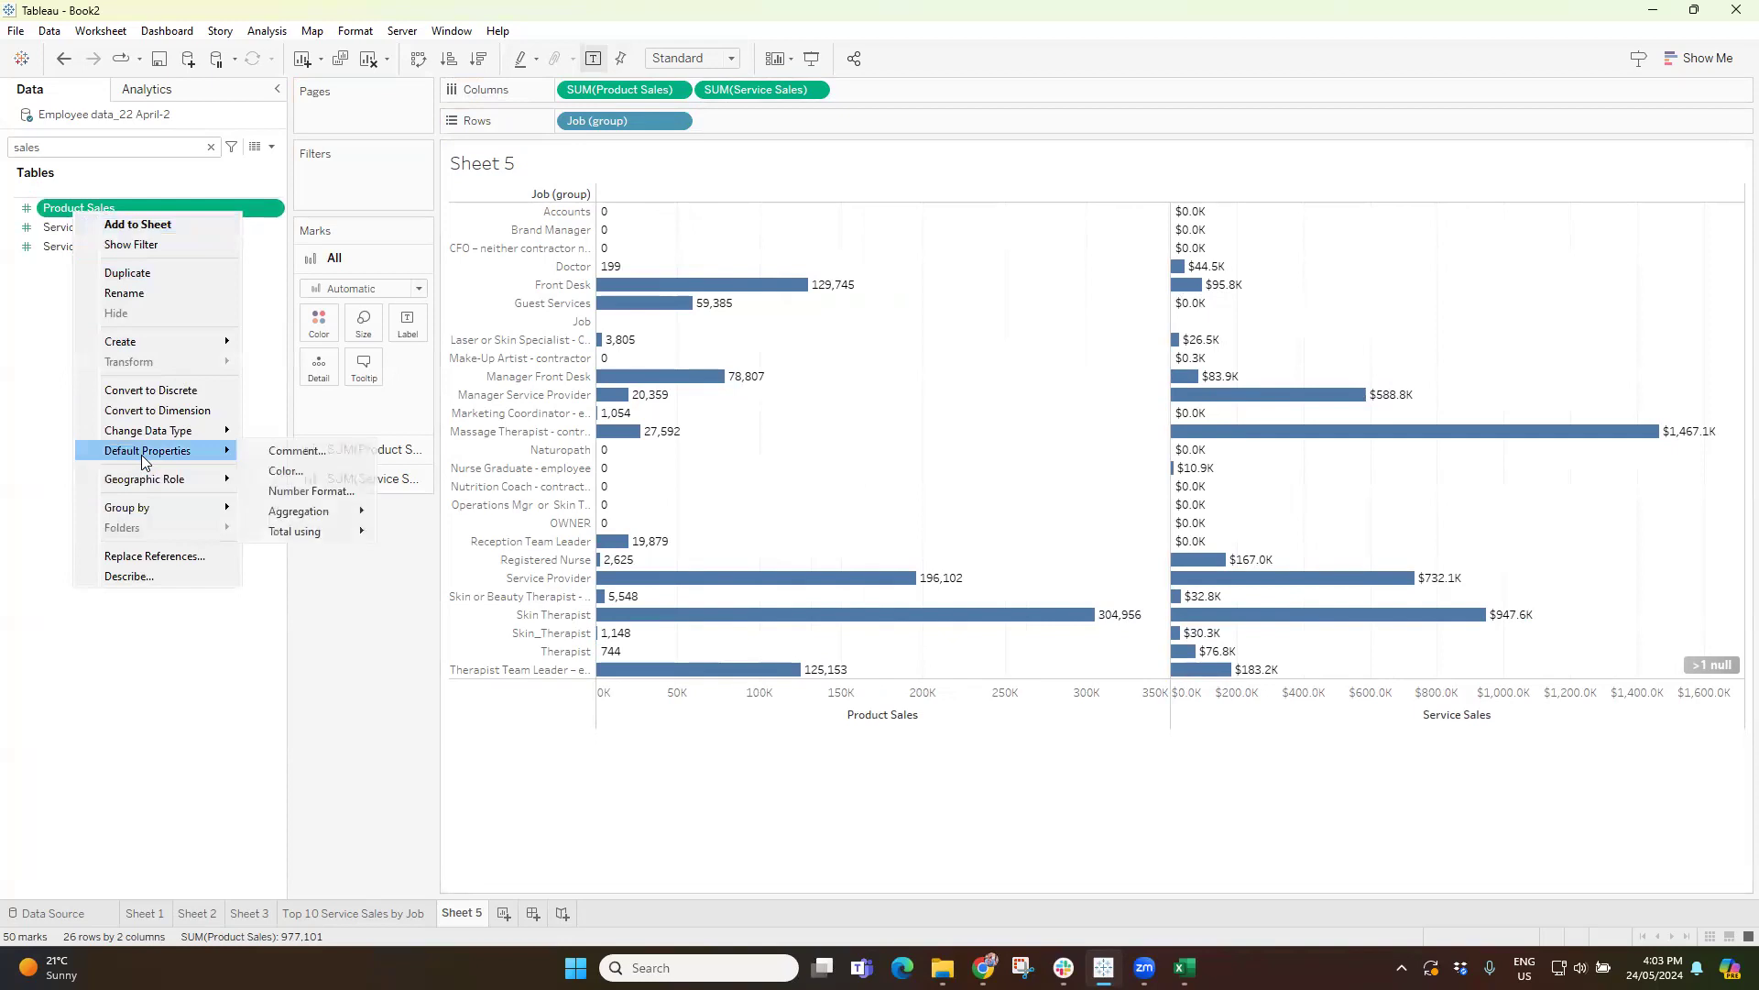
click(311, 492)
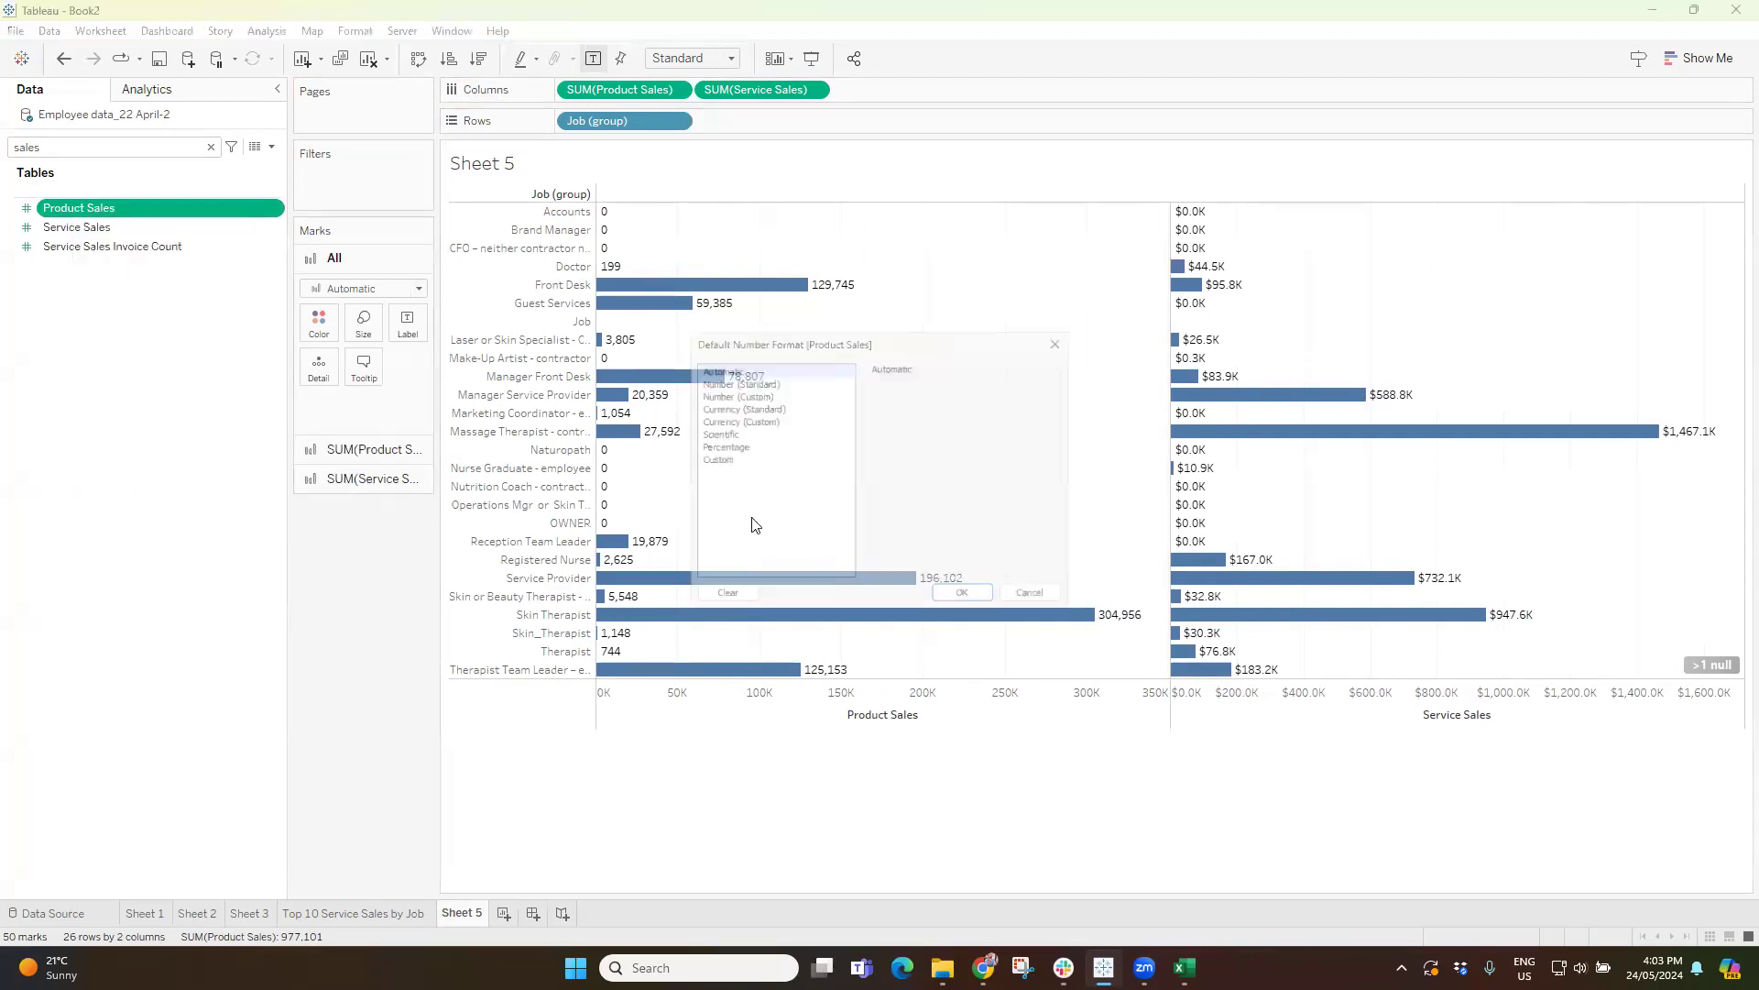
click(733, 417)
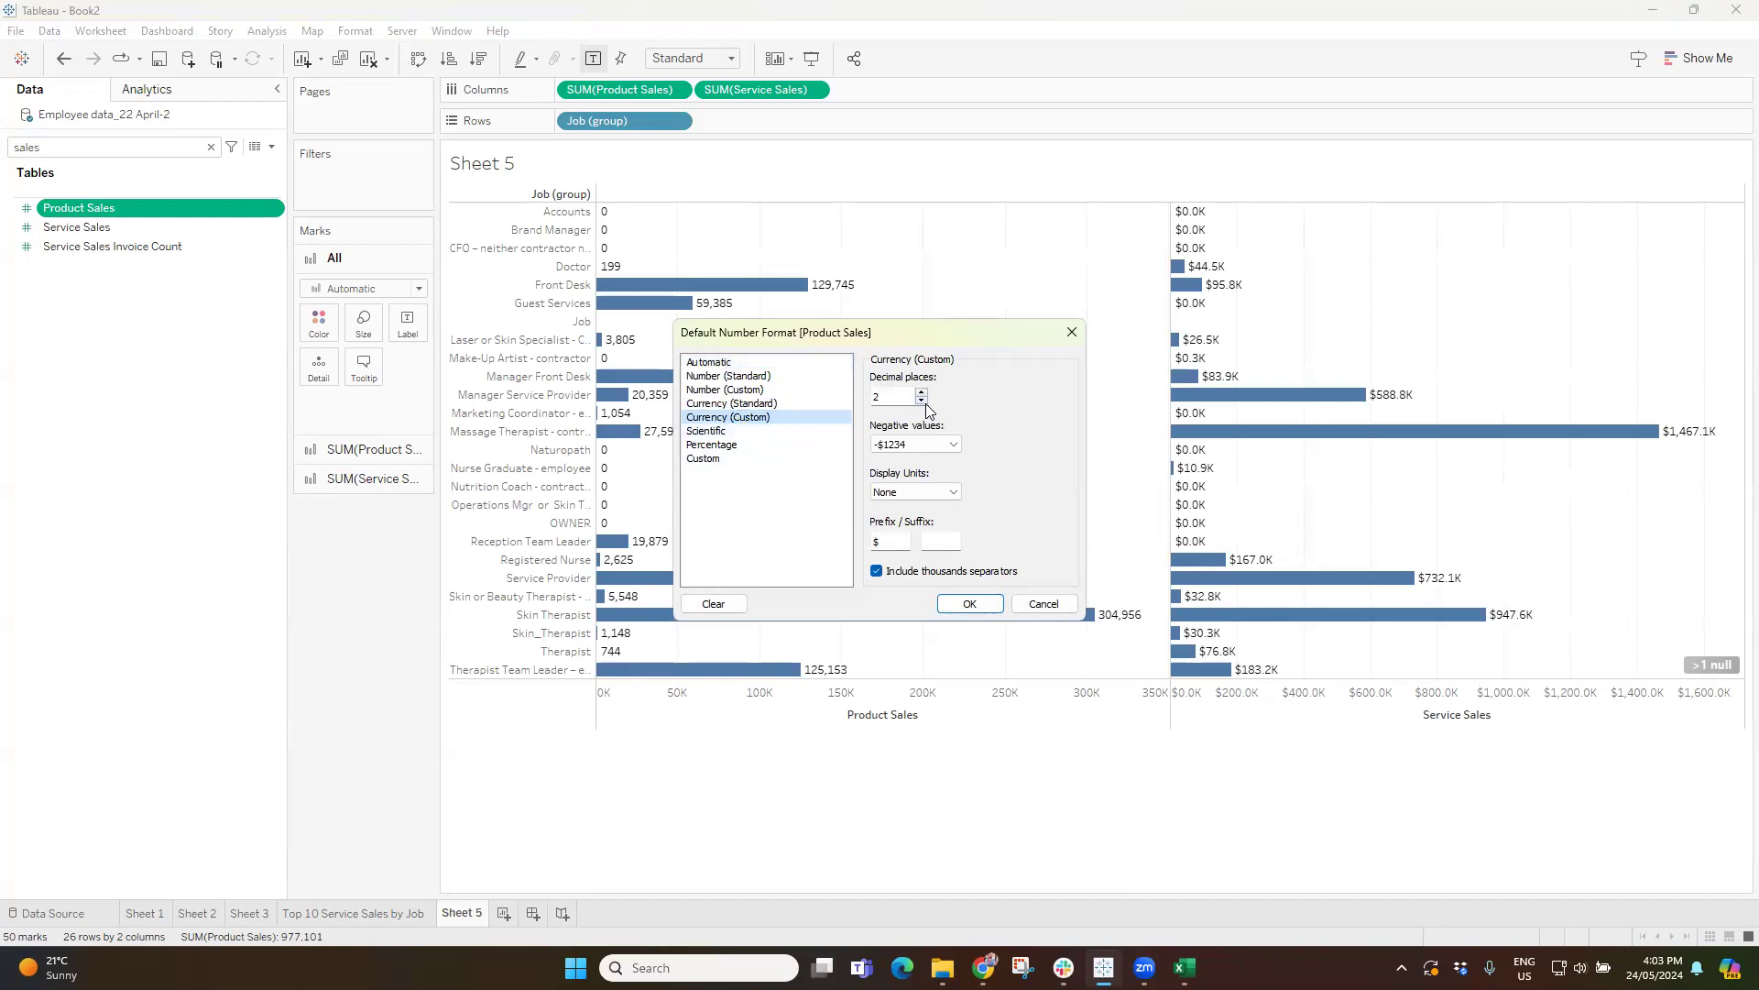
click(916, 492)
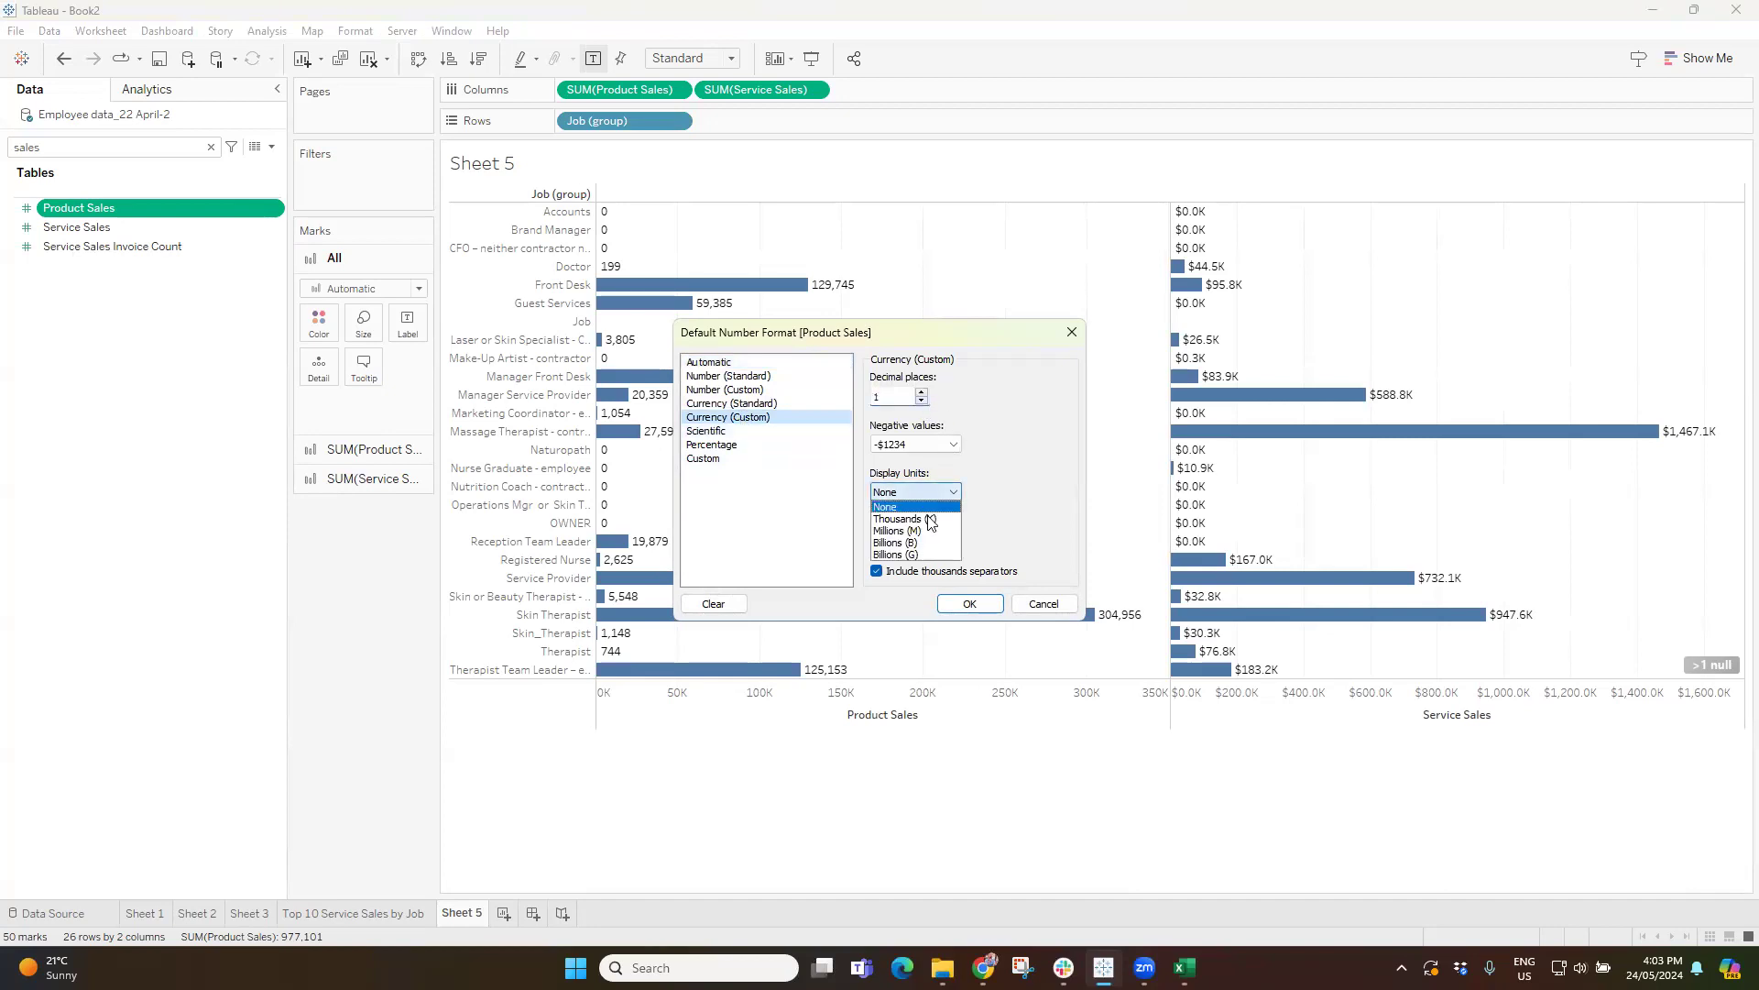
click(925, 520)
click(970, 603)
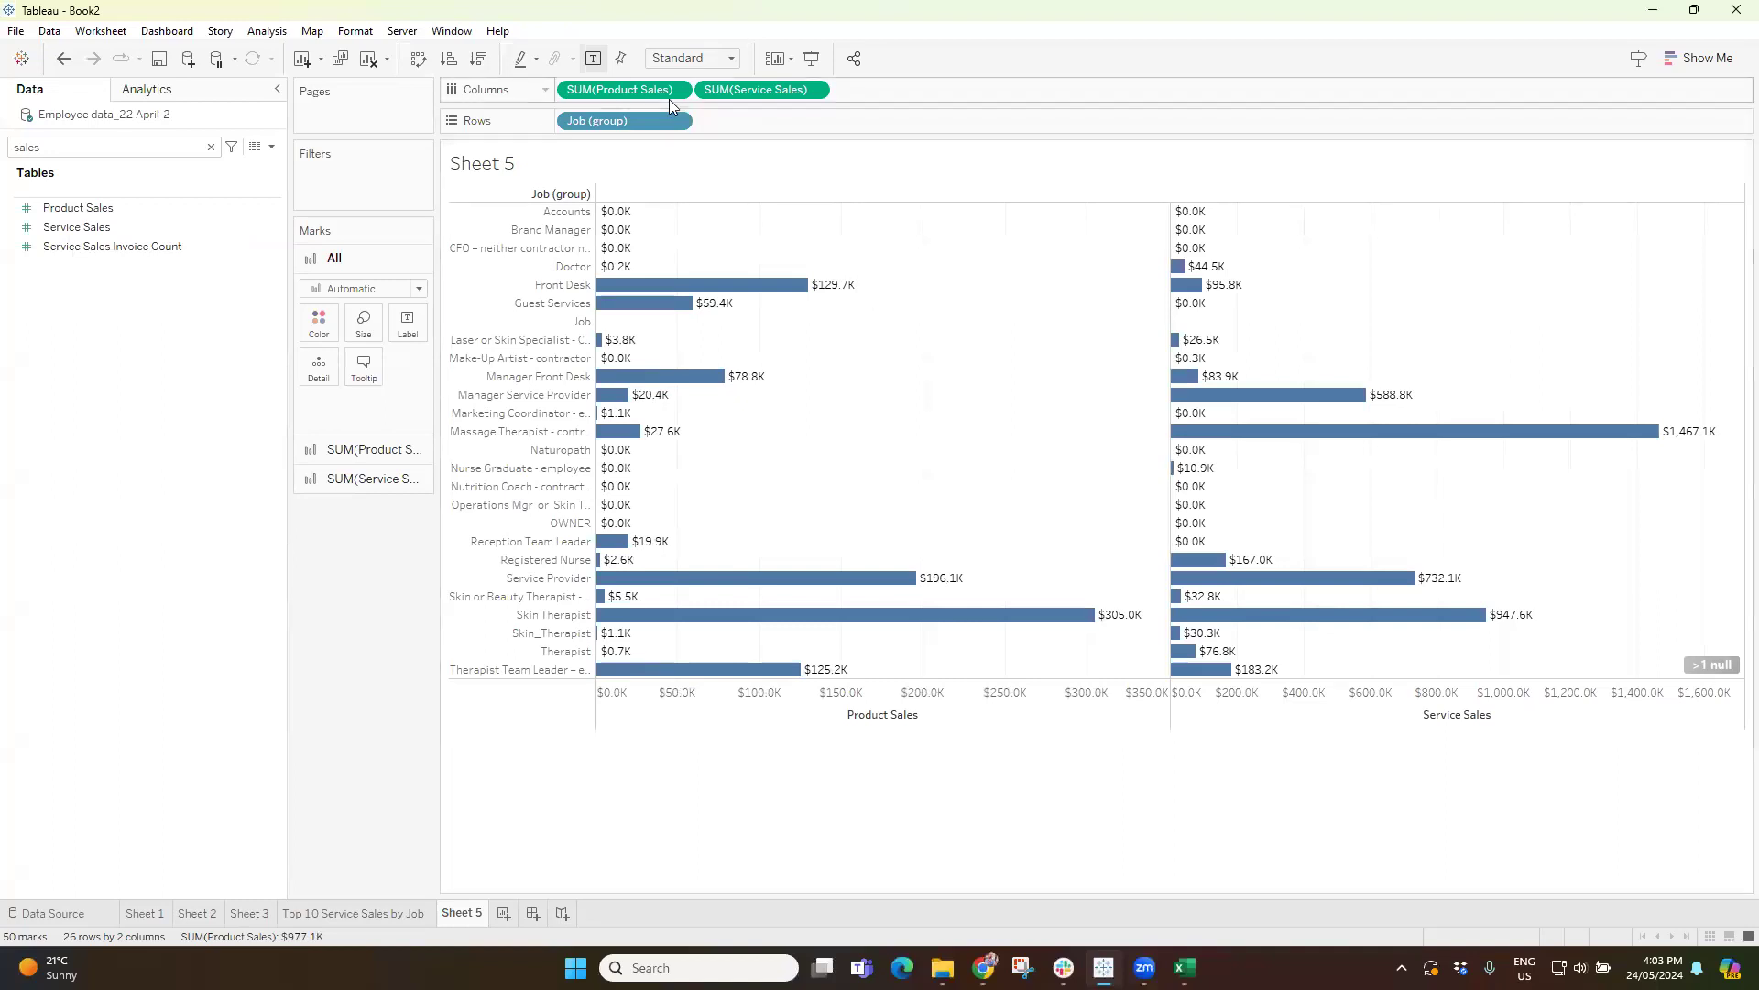
Sort the job groups in descending order of Product Sales and make Service Sales a dual axis.
click(476, 62)
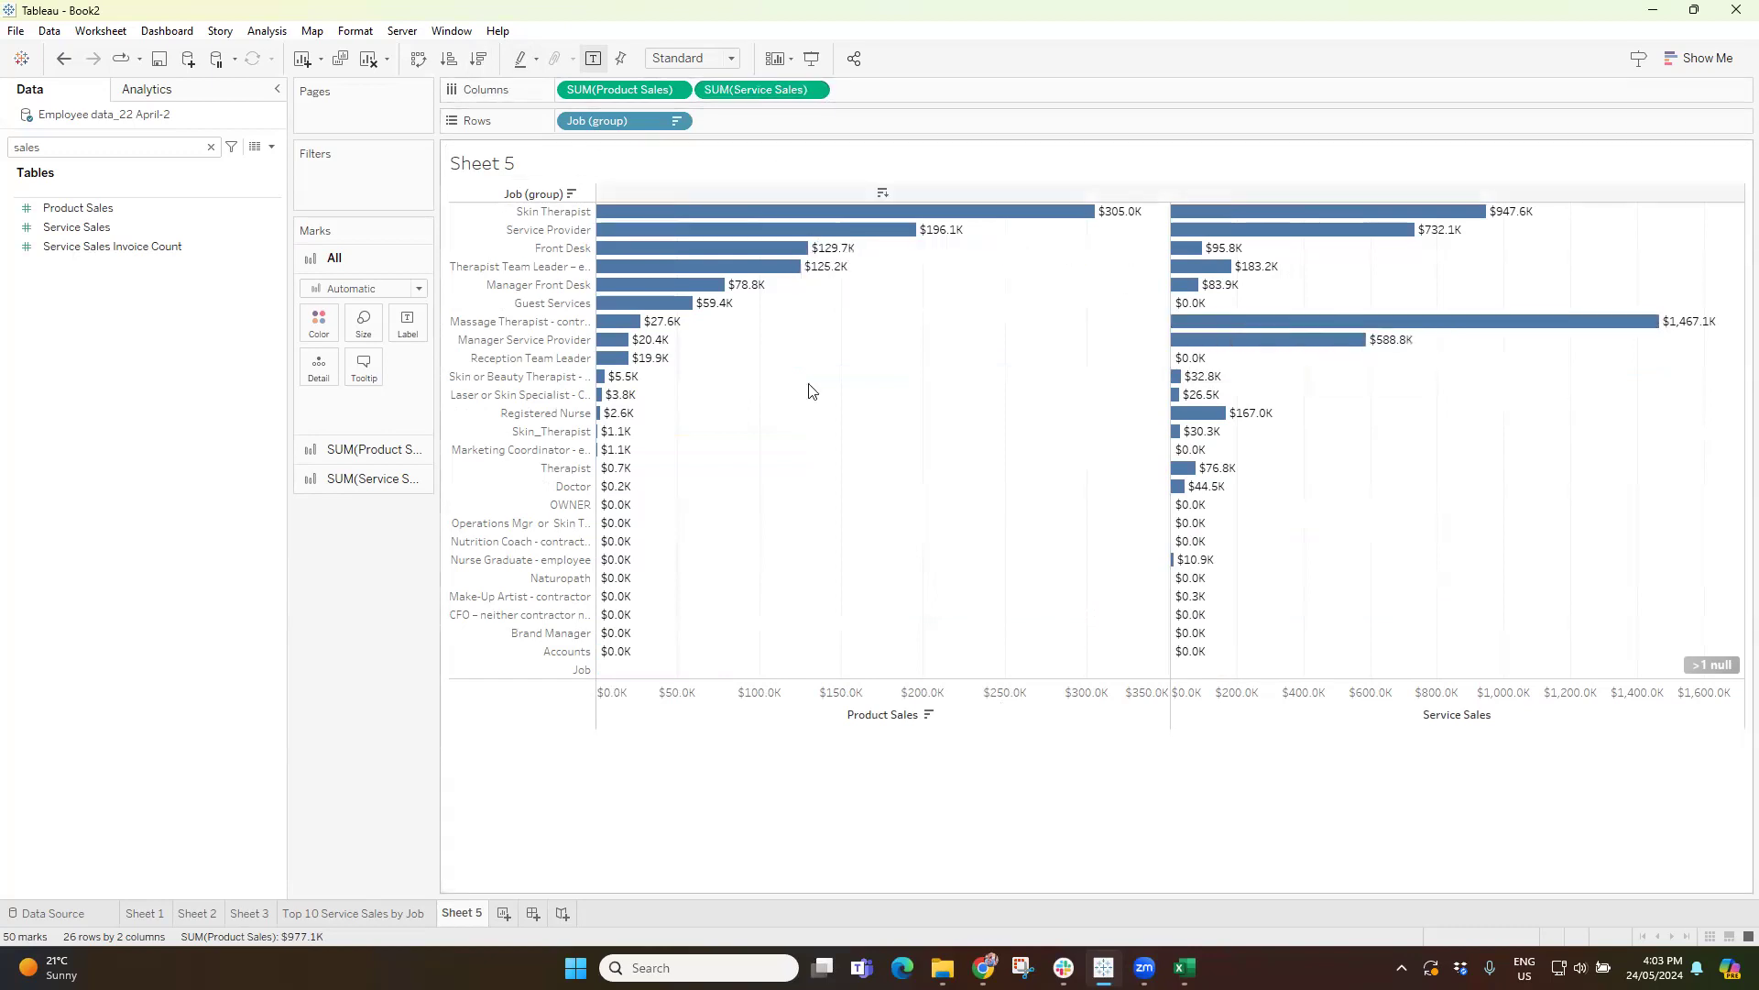
click(815, 90)
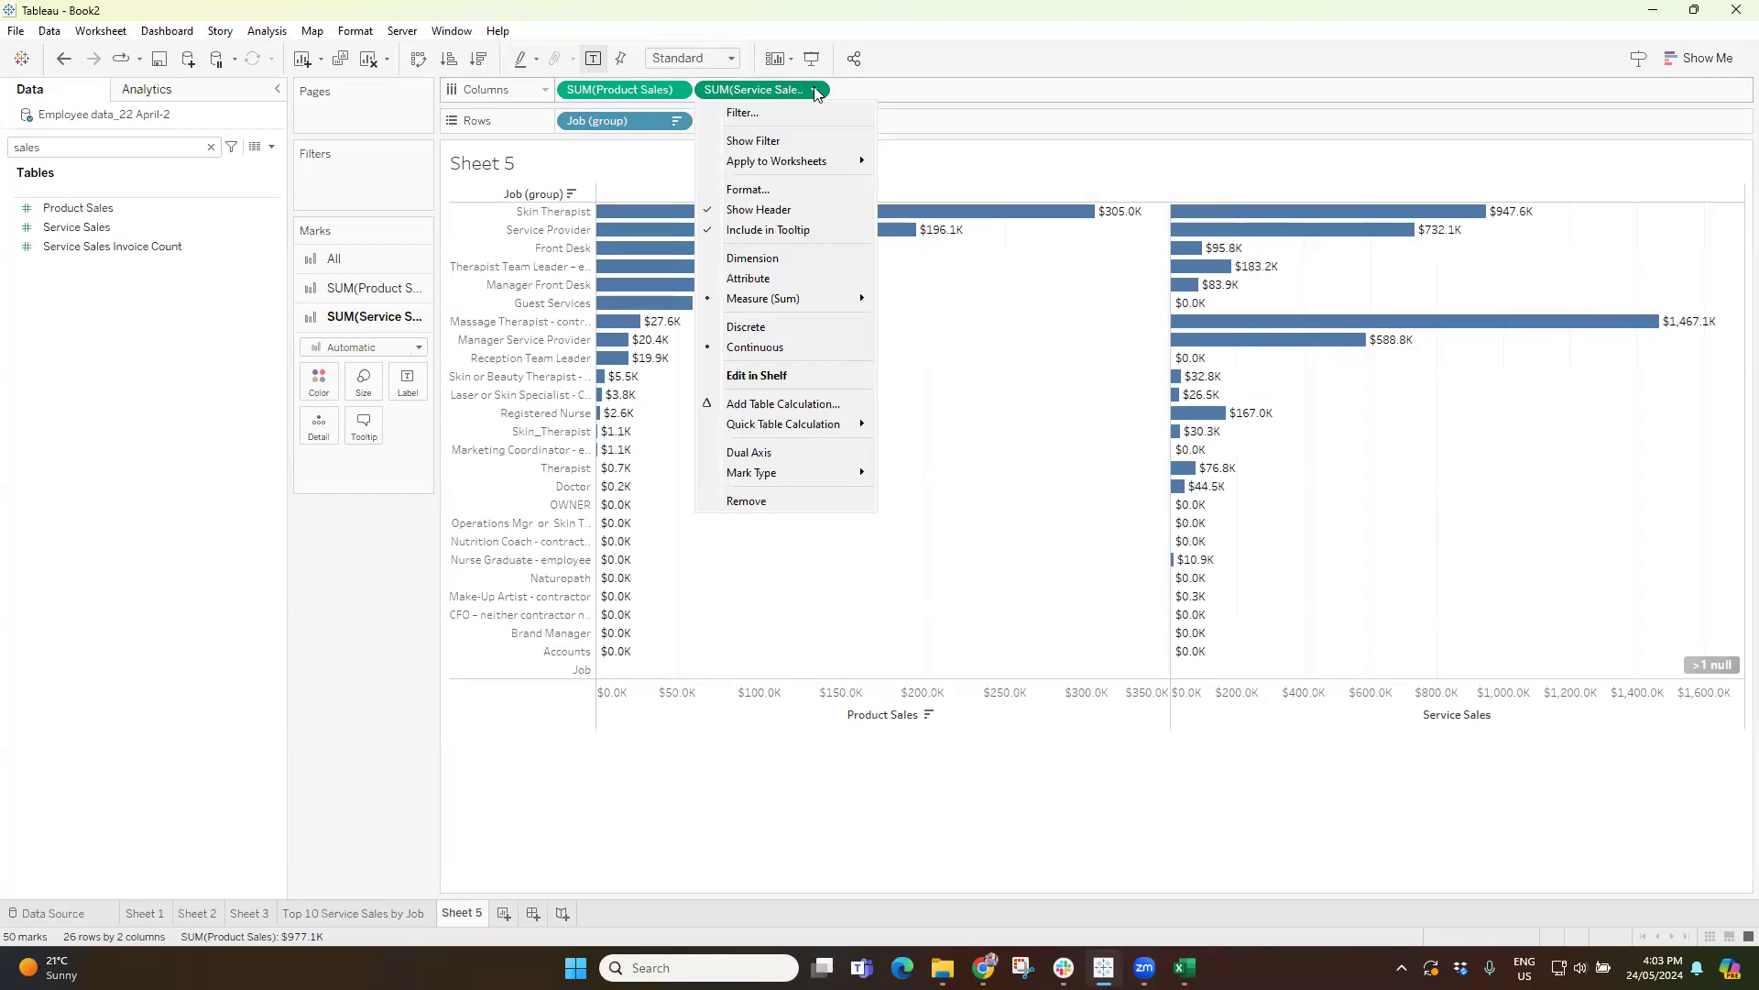
click(752, 455)
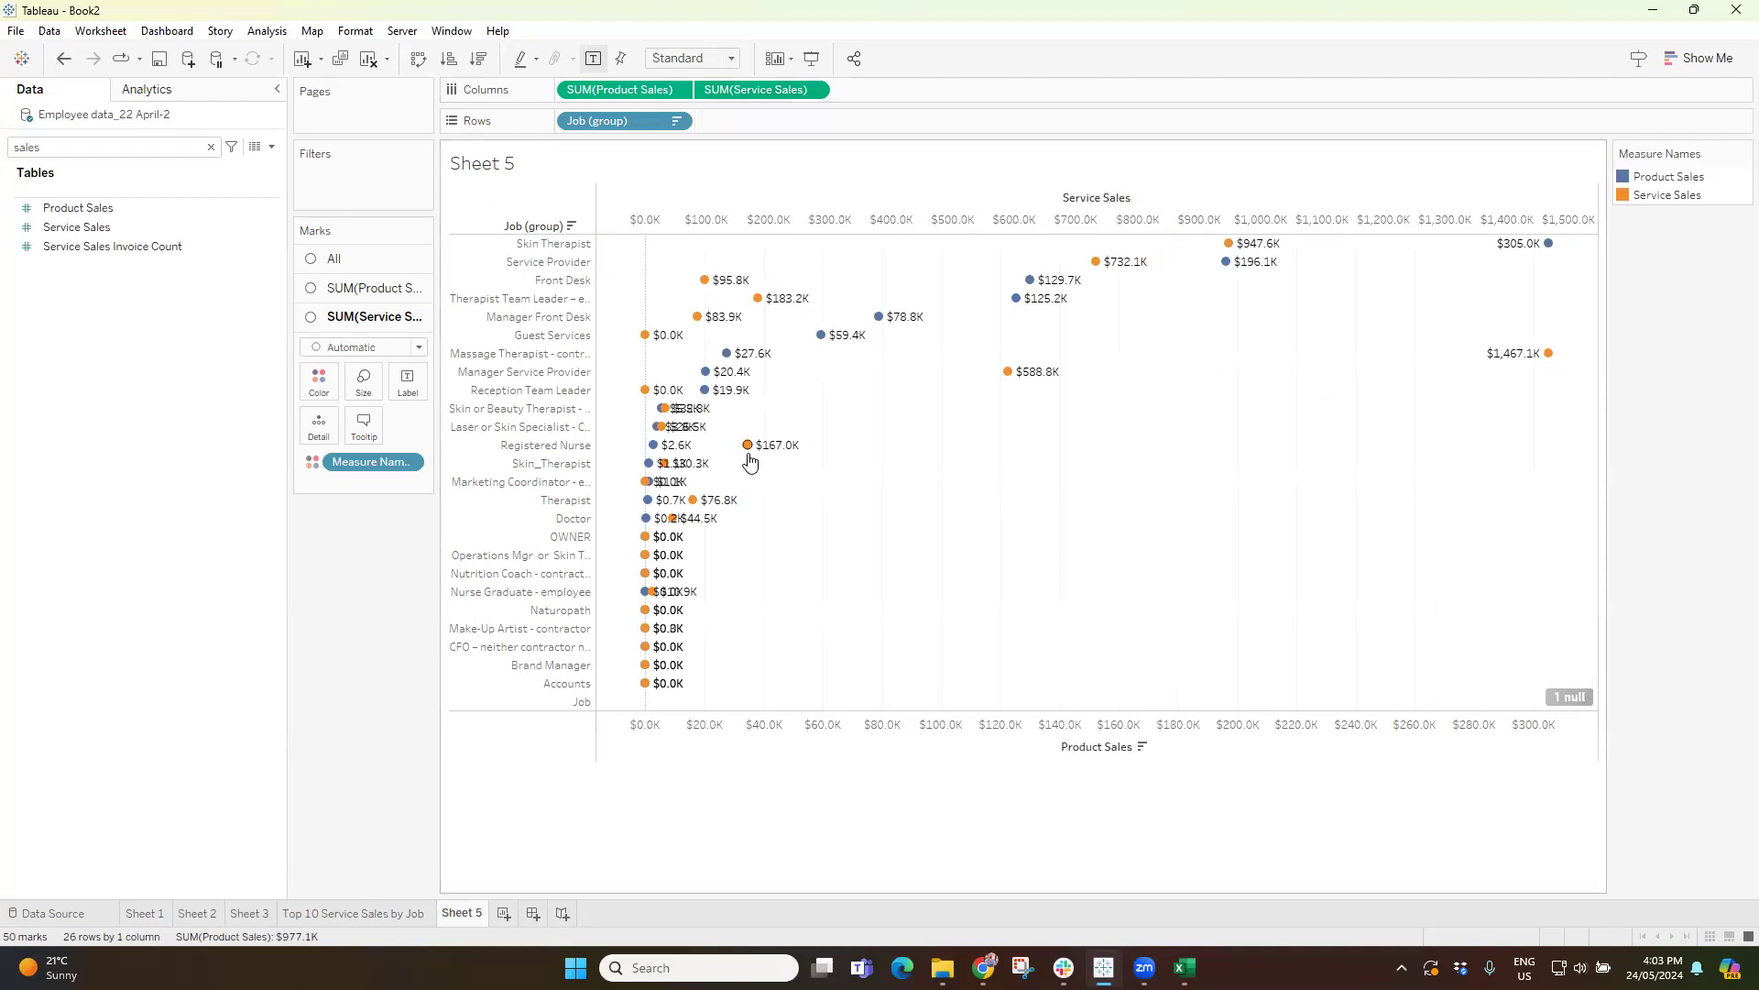
Widen the Marks card area to fit the full measure names, and select the Product Sales and Service Sales pills.
drag(441, 309, 497, 308)
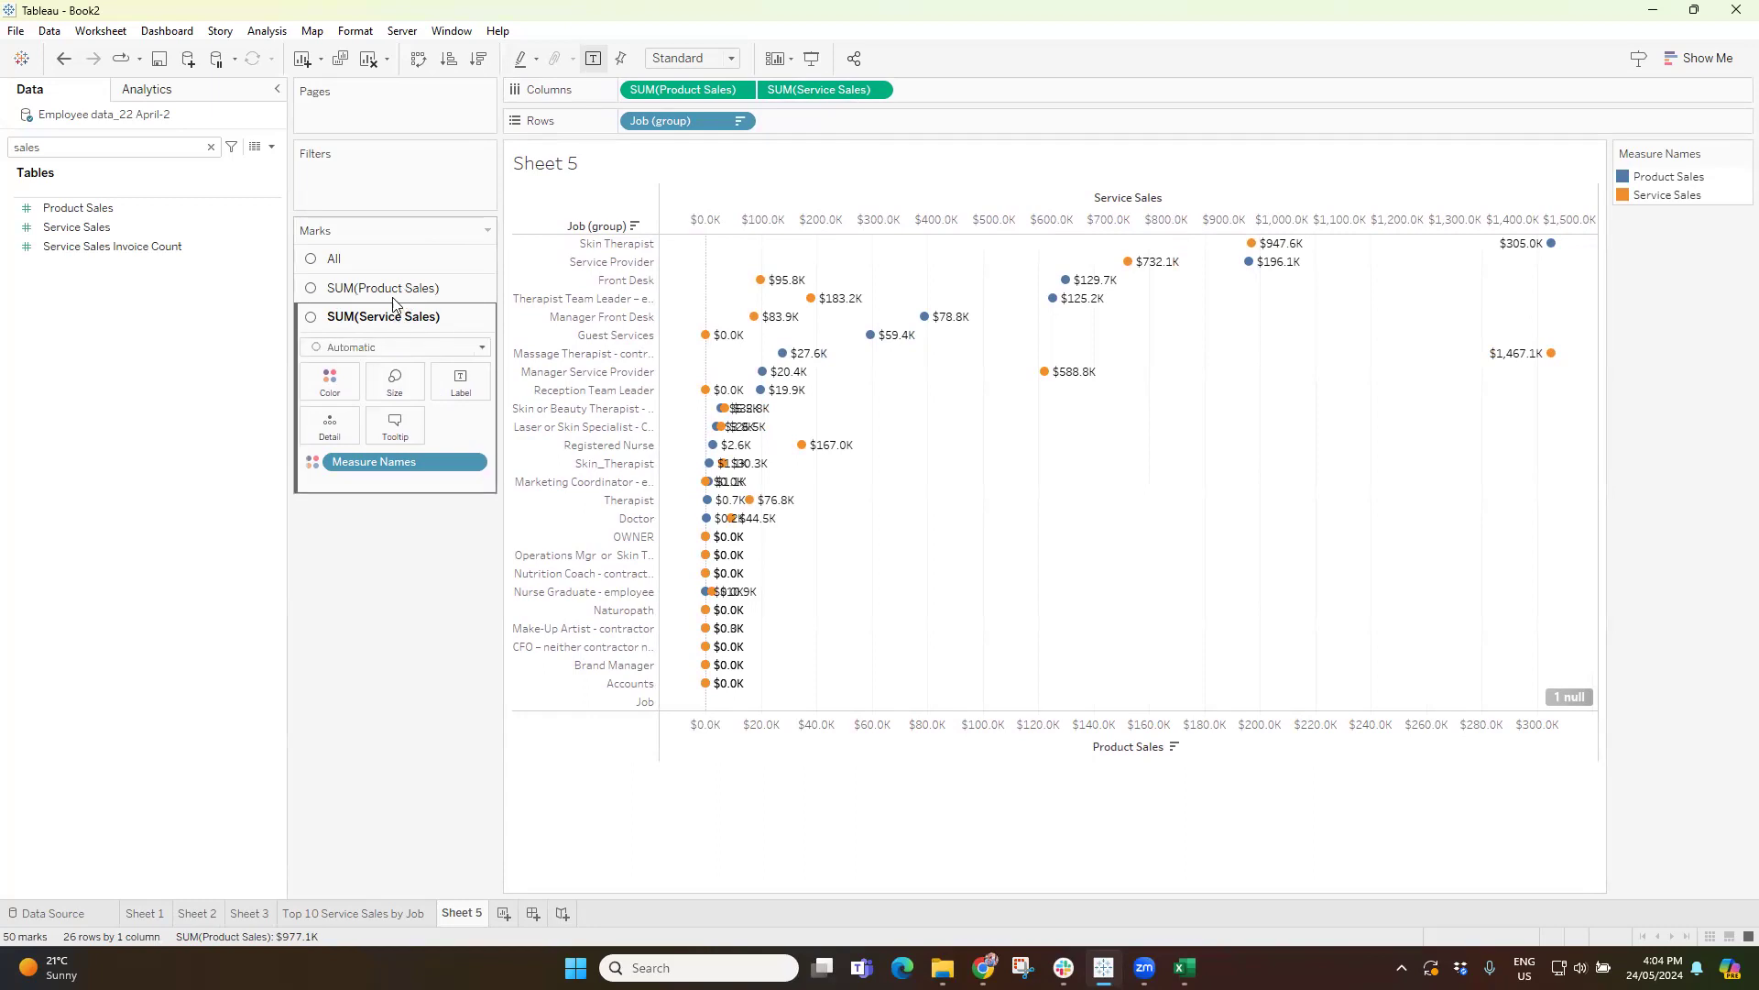
click(679, 94)
click(836, 91)
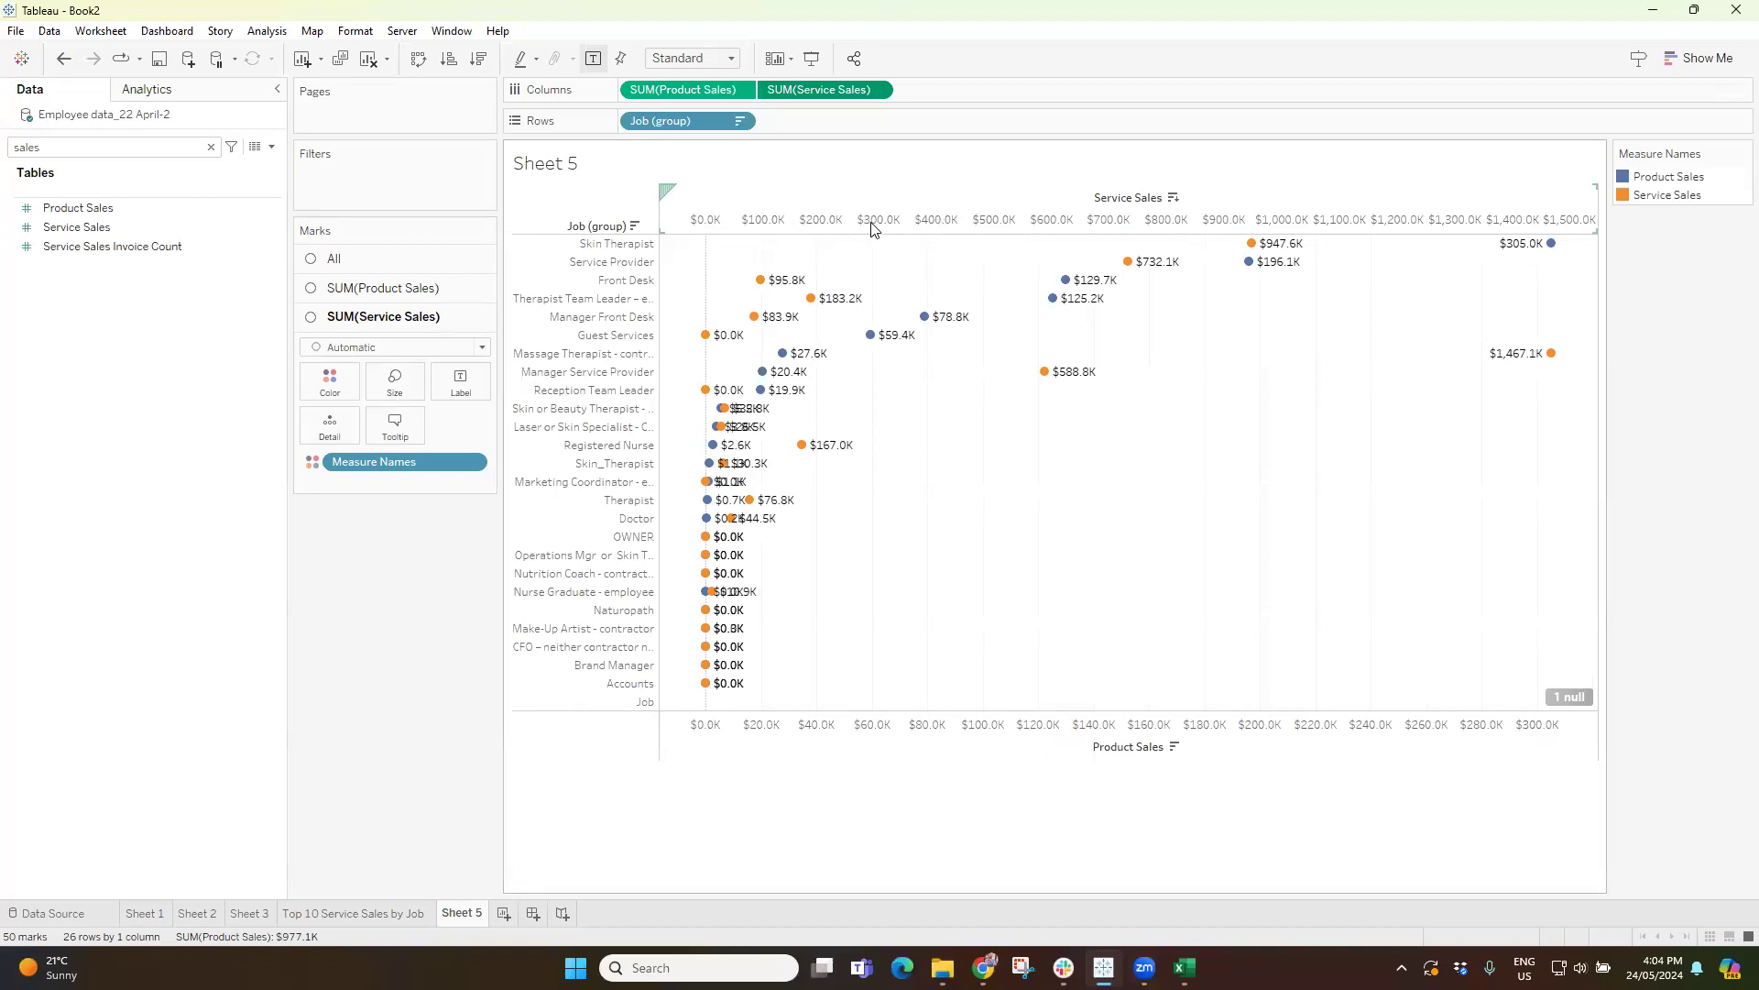
Synchronize the Product Sales axis with the Service Sales axis and set the Product Sales mark type to Bar.
right_click(1041, 732)
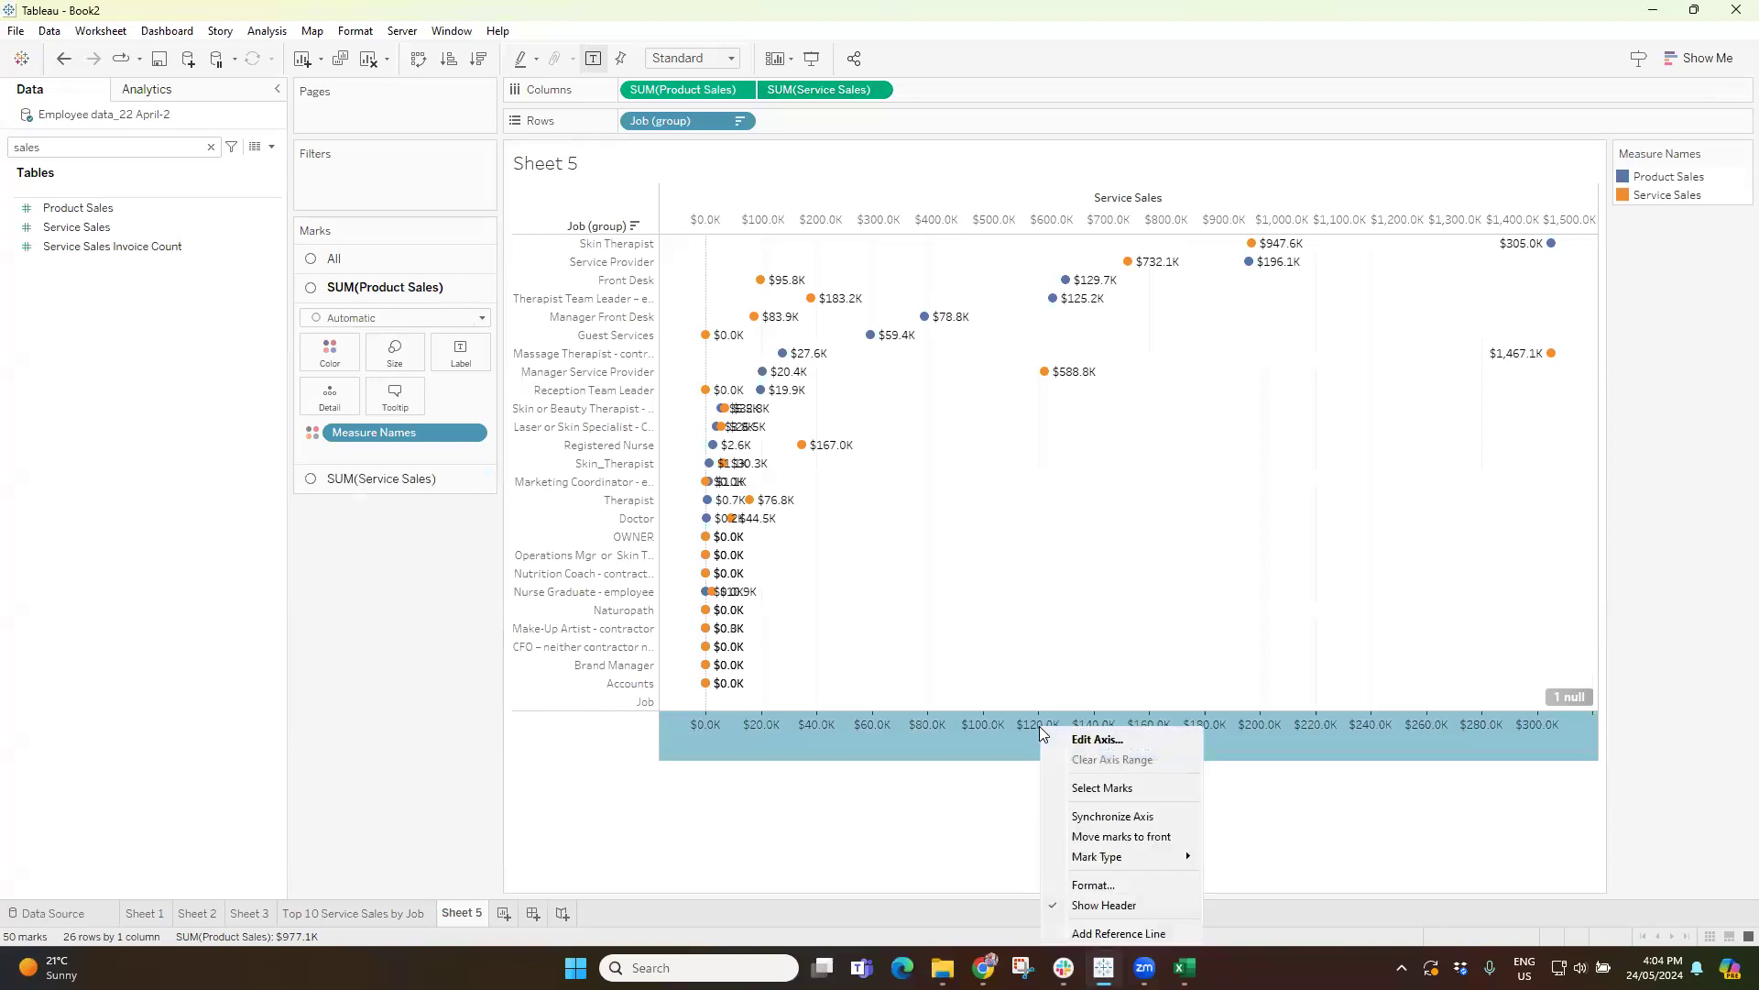
click(1091, 817)
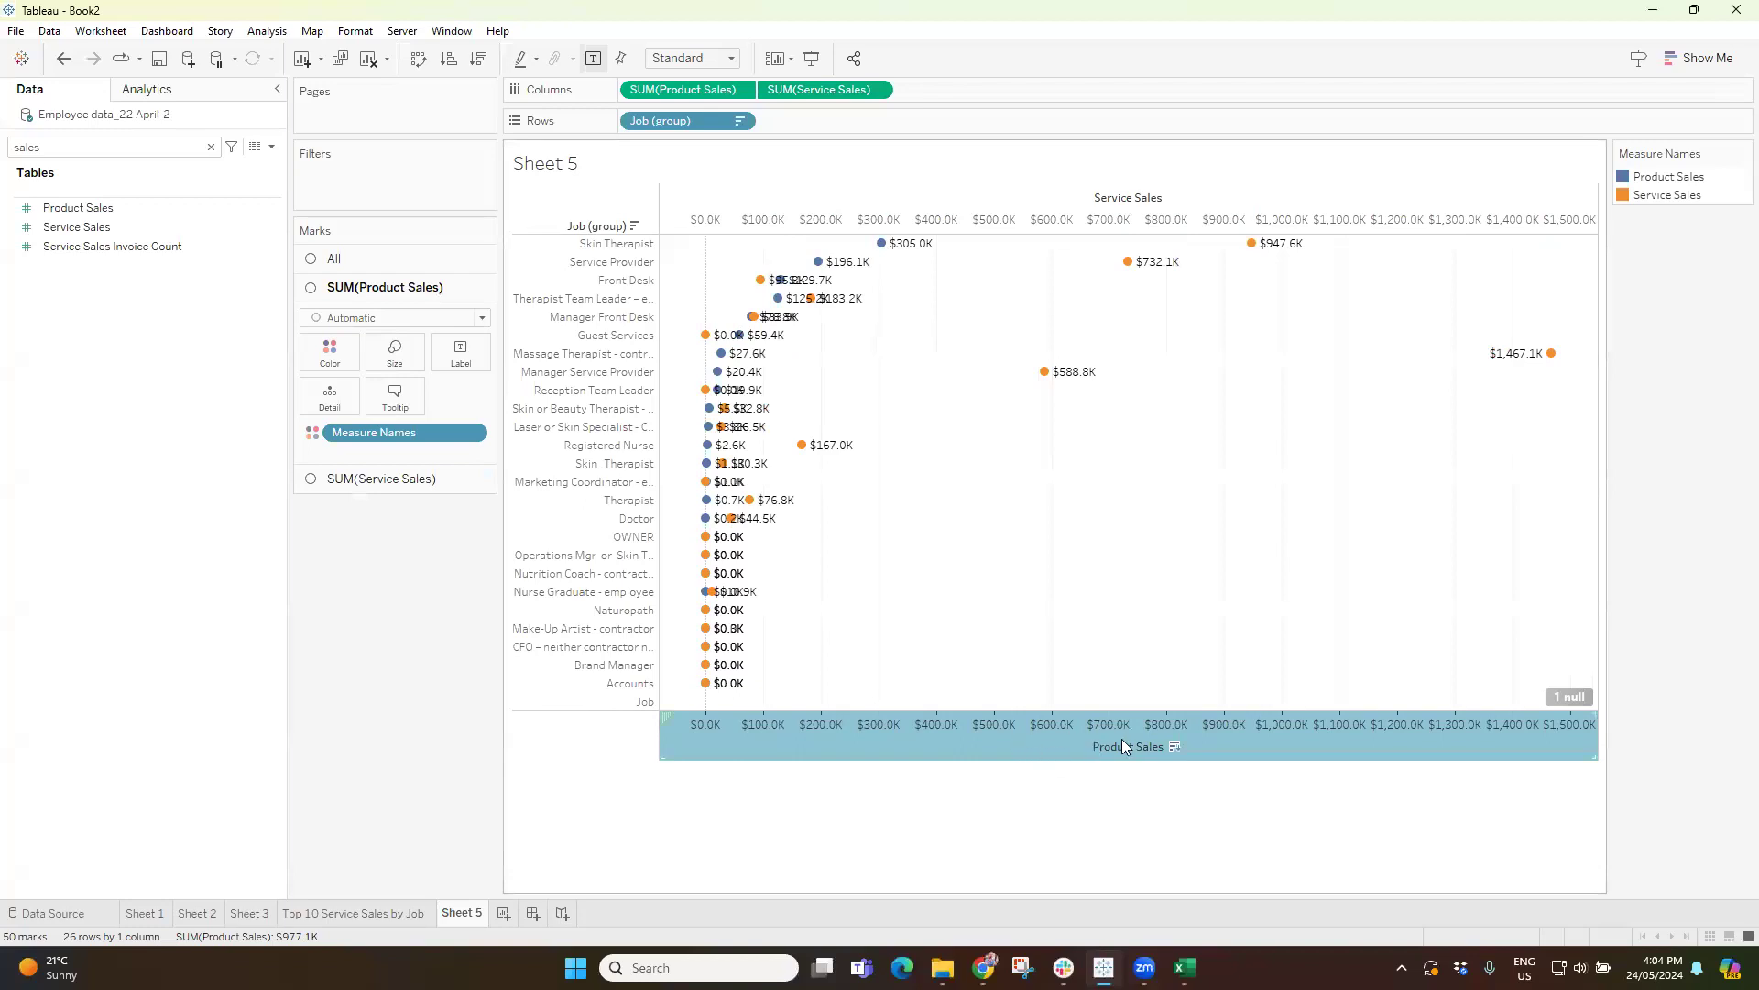
click(670, 90)
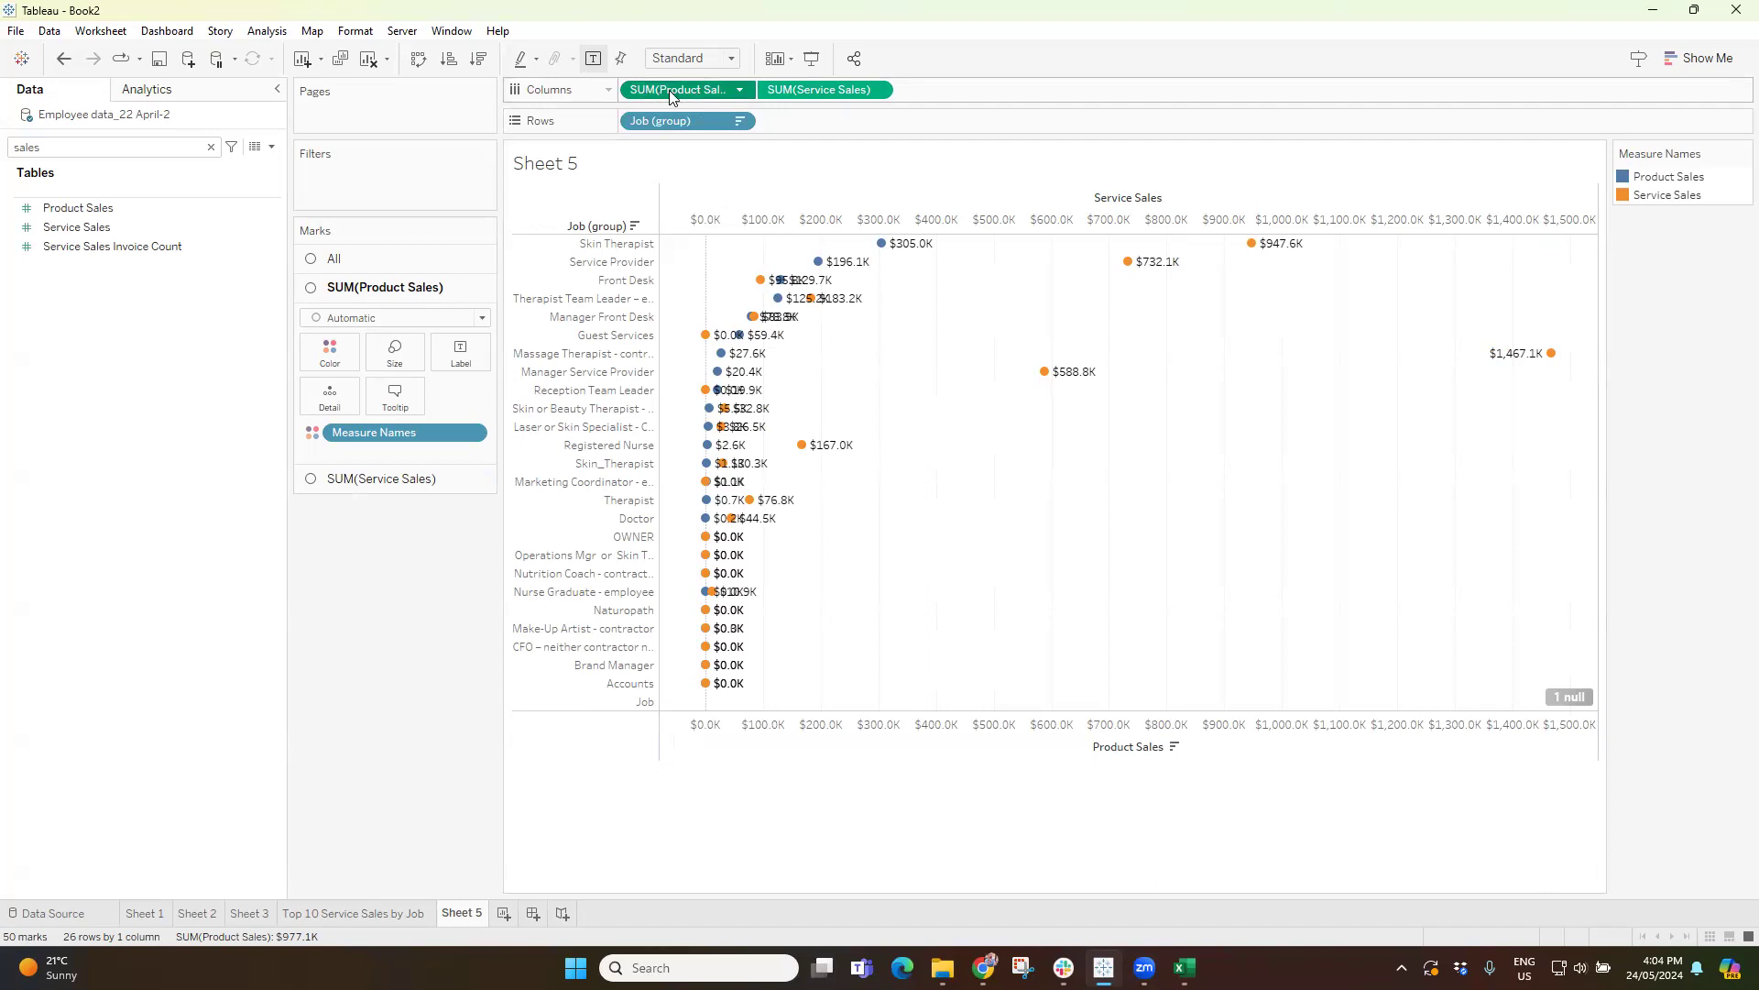
click(361, 319)
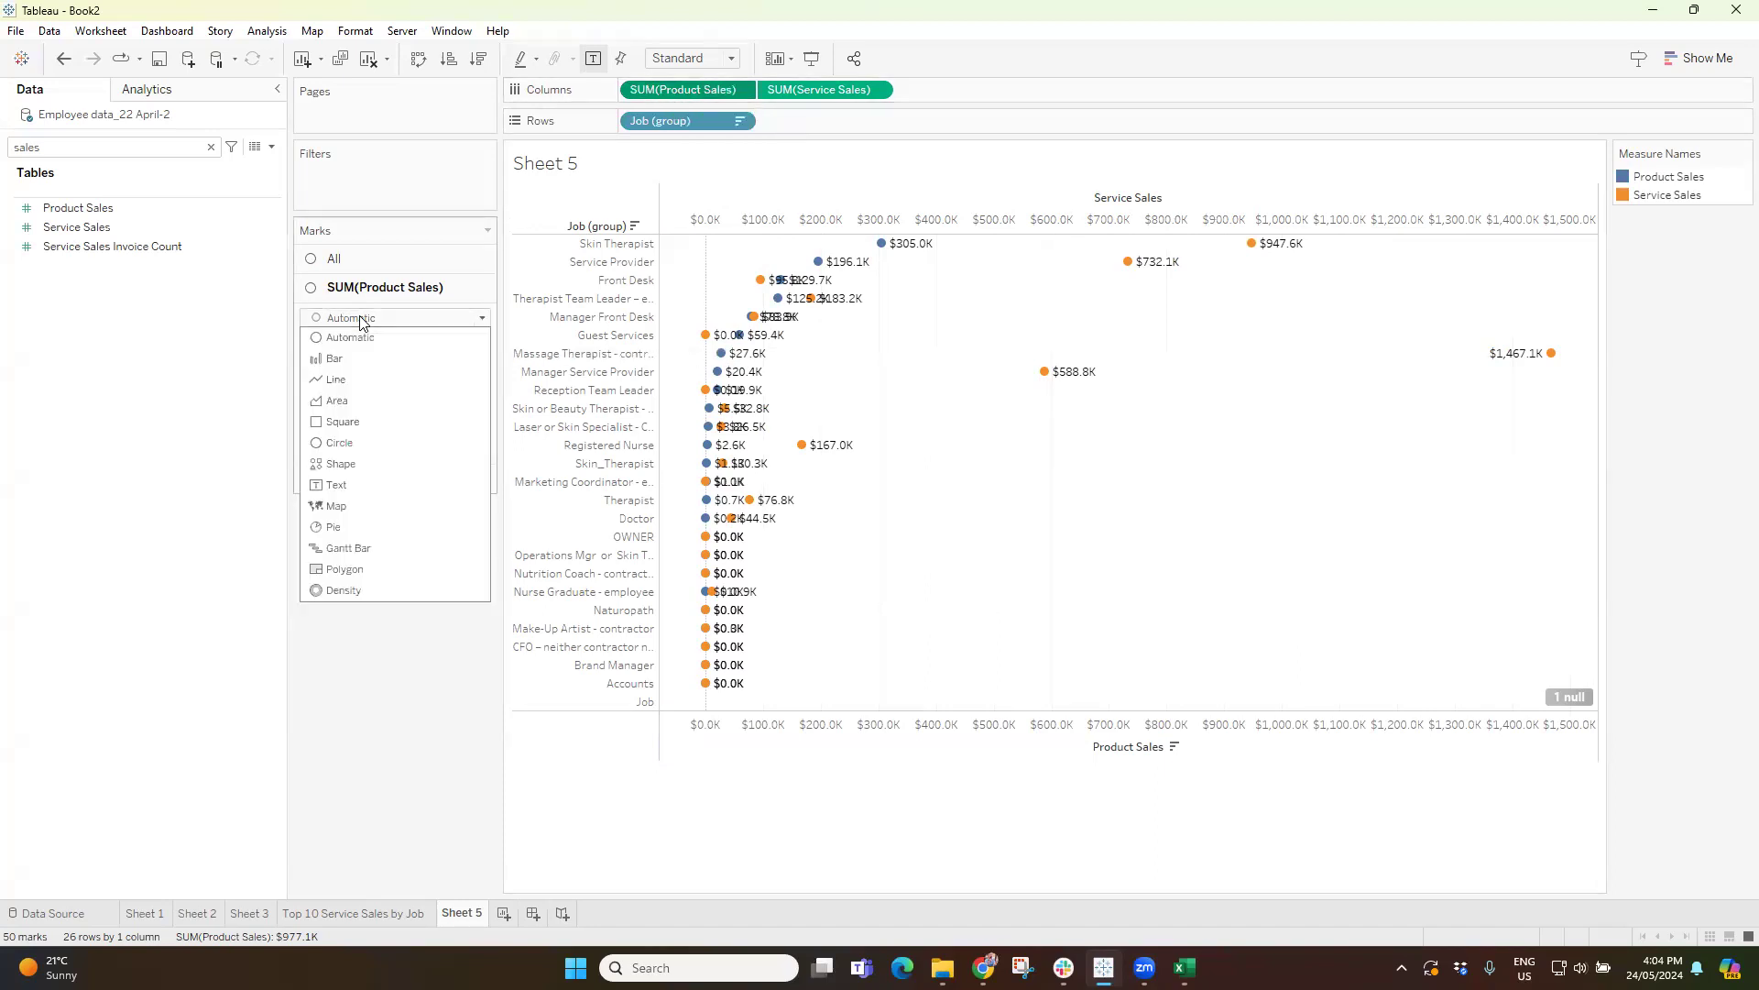
click(346, 360)
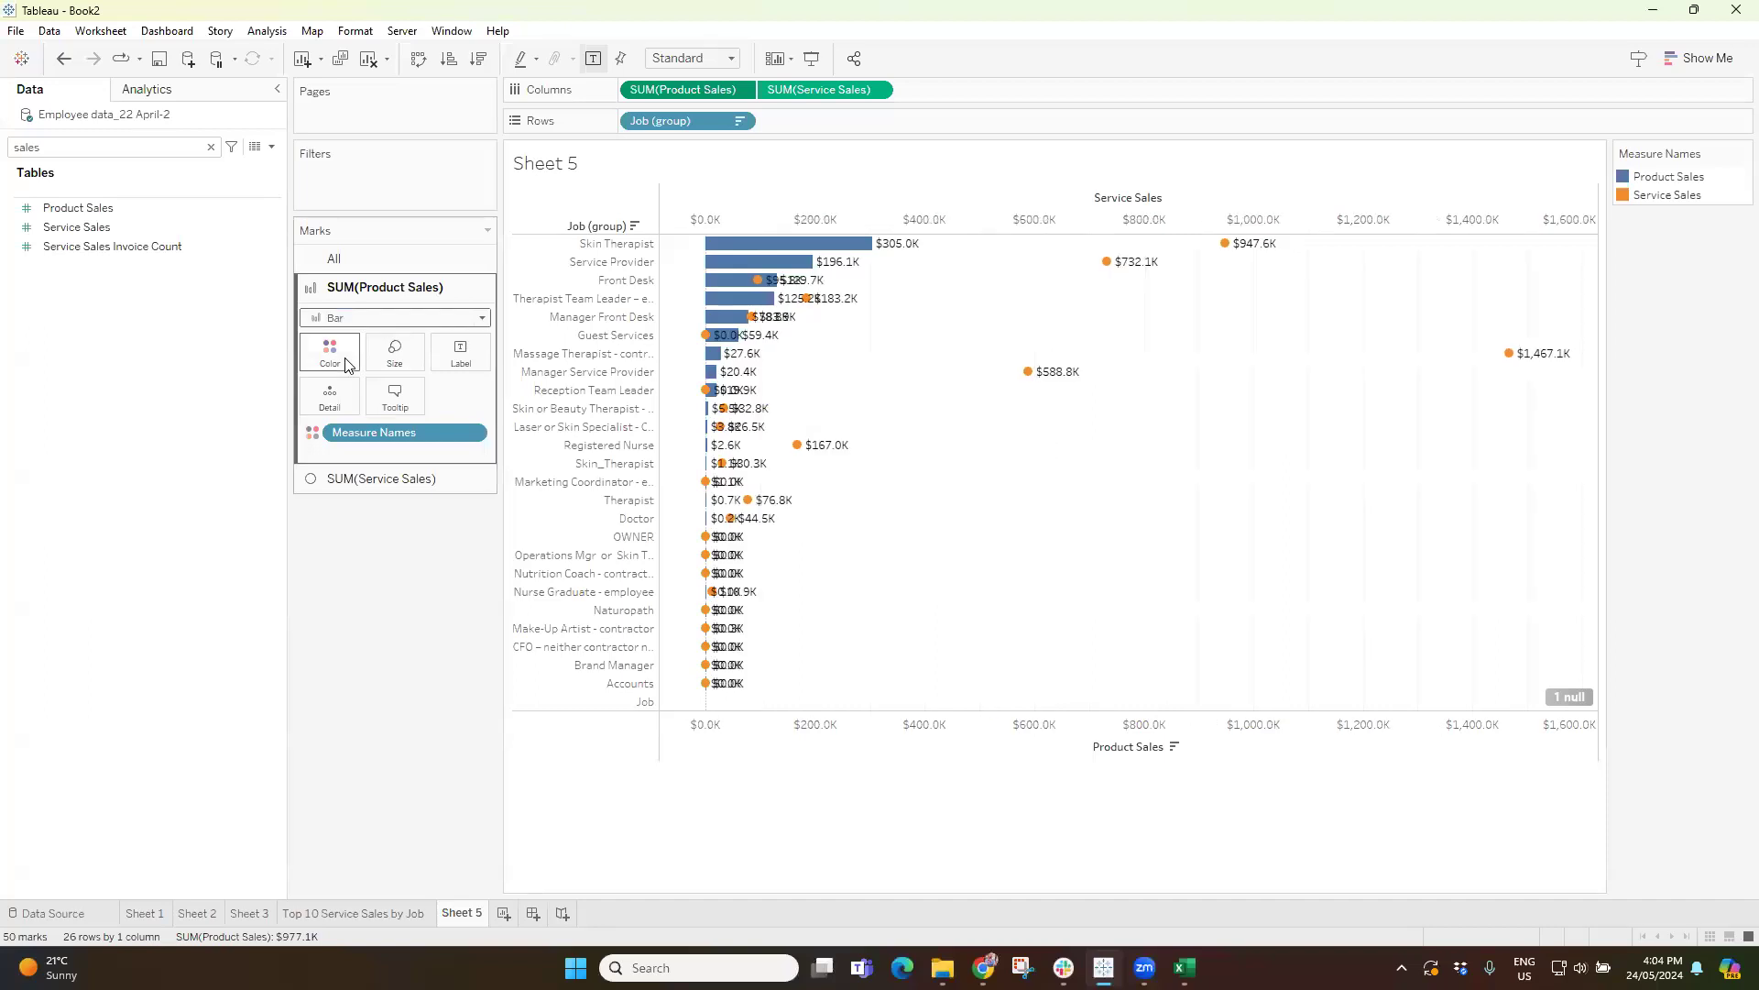
Try Bar as the mark type for Service Sales, and settle on Gantt Bar.
click(820, 98)
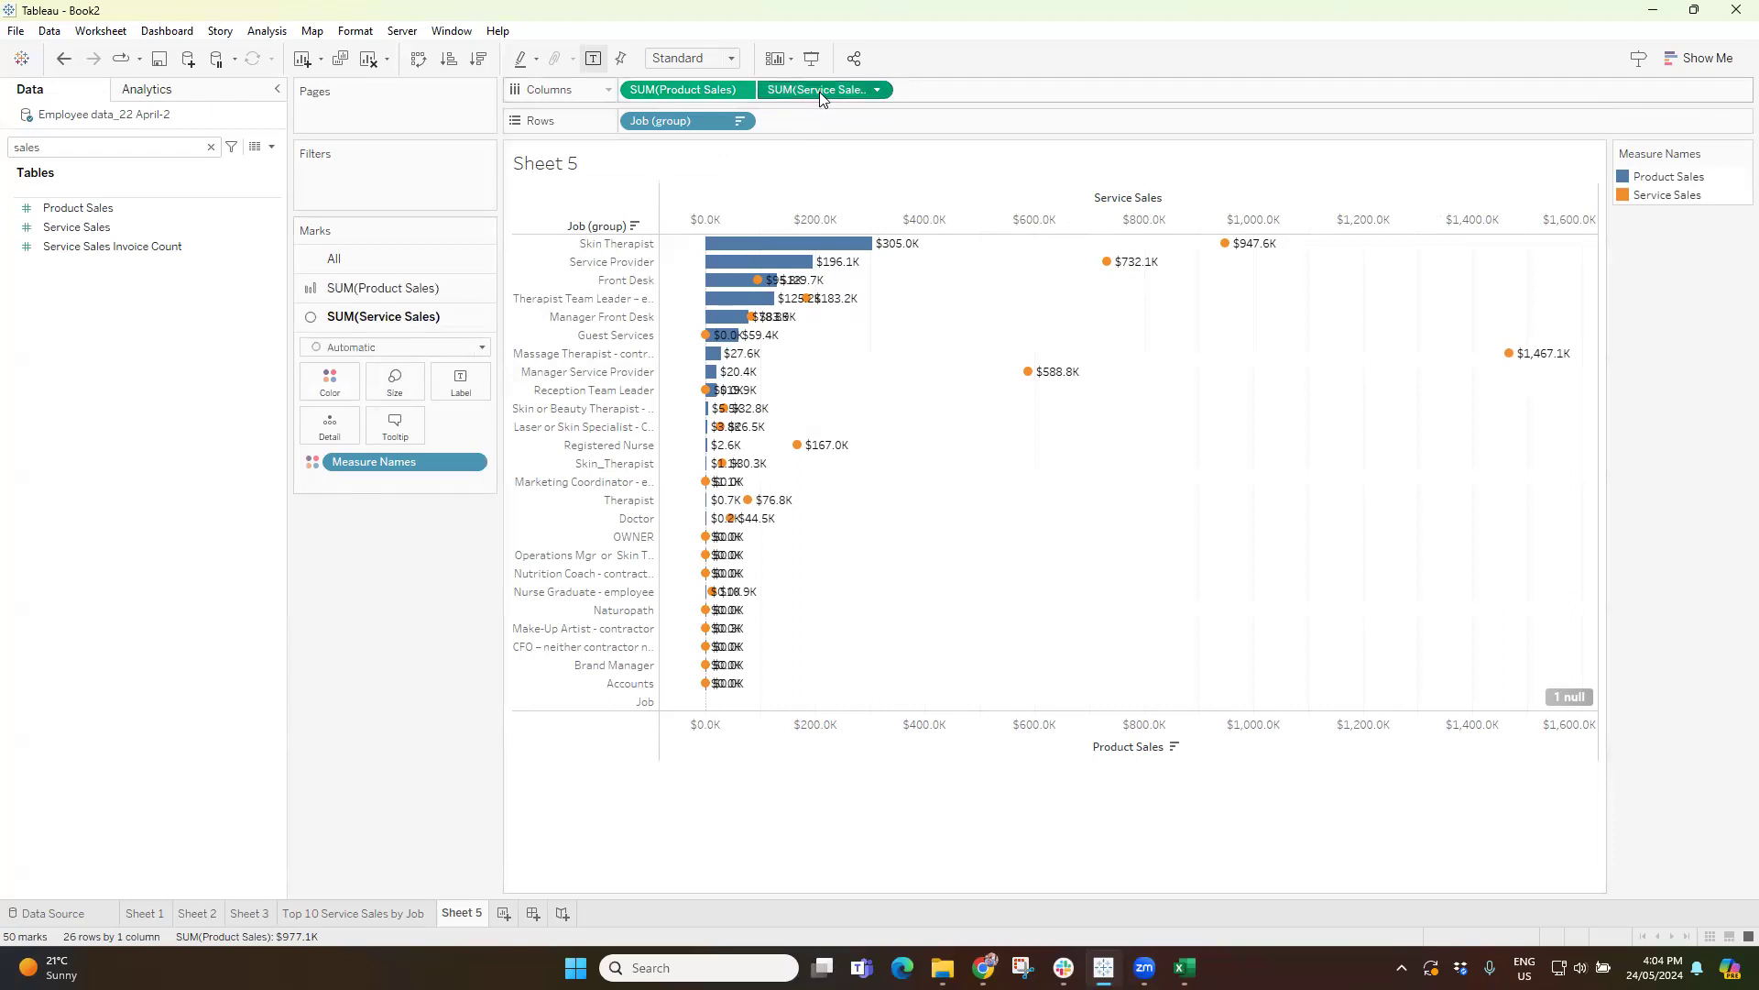
click(385, 347)
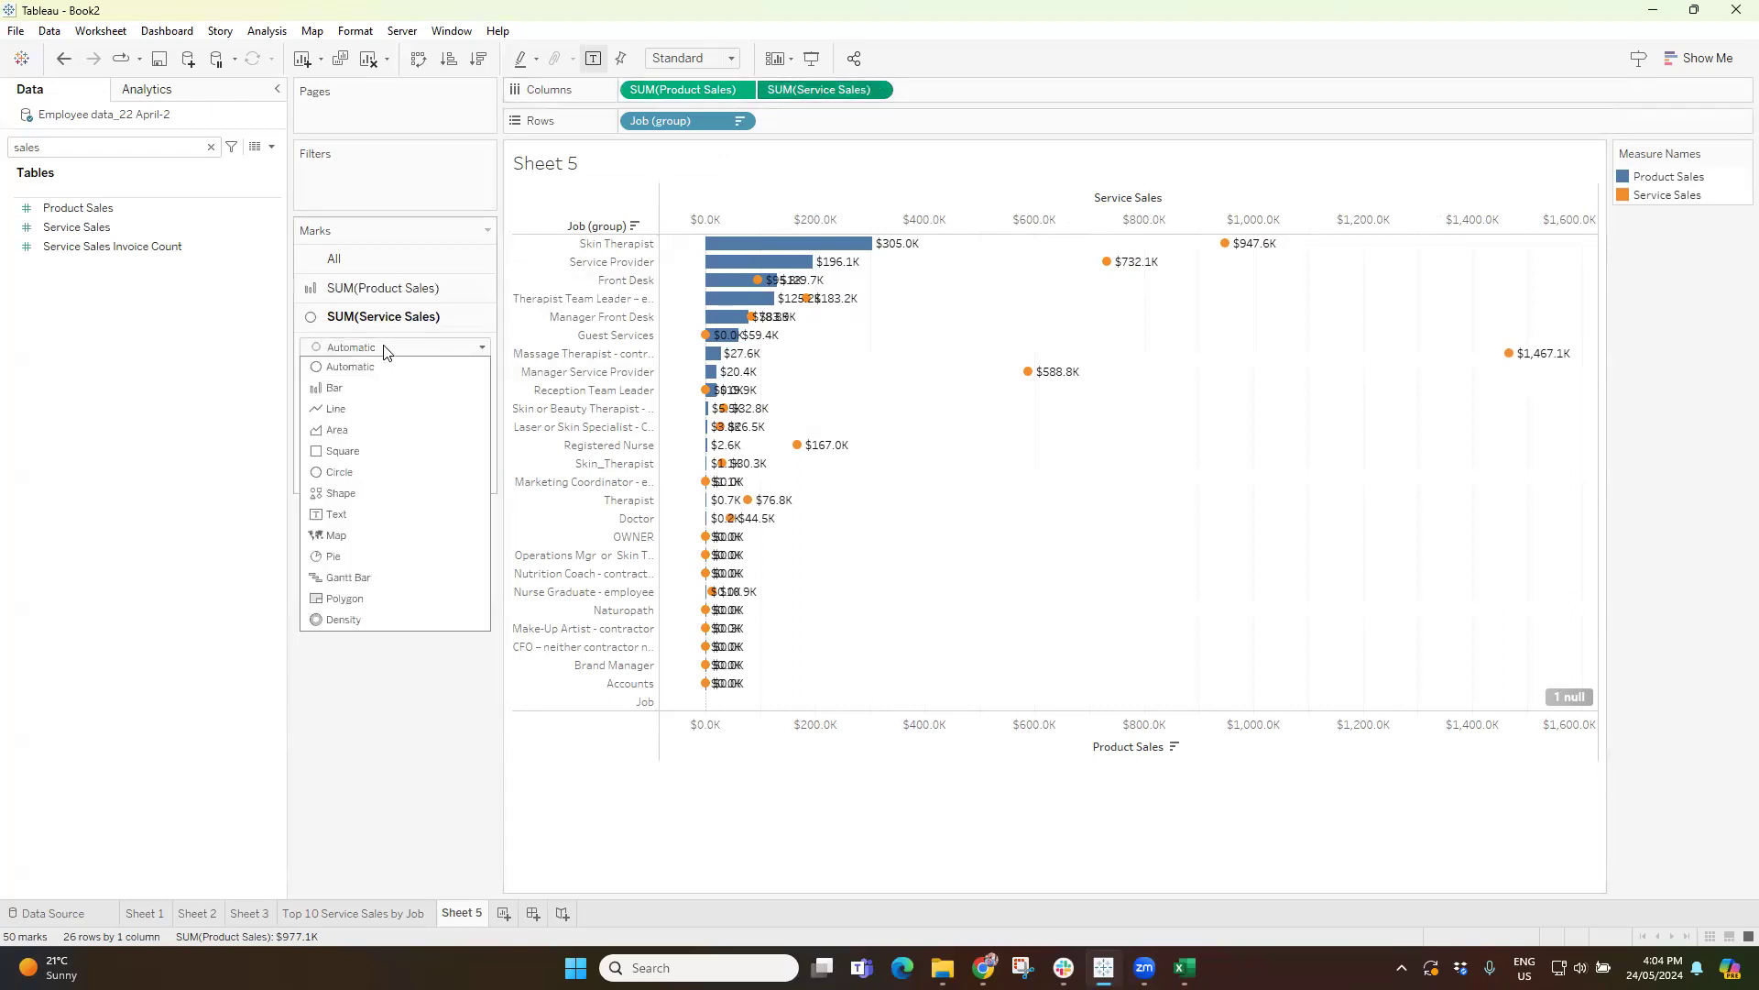
click(348, 391)
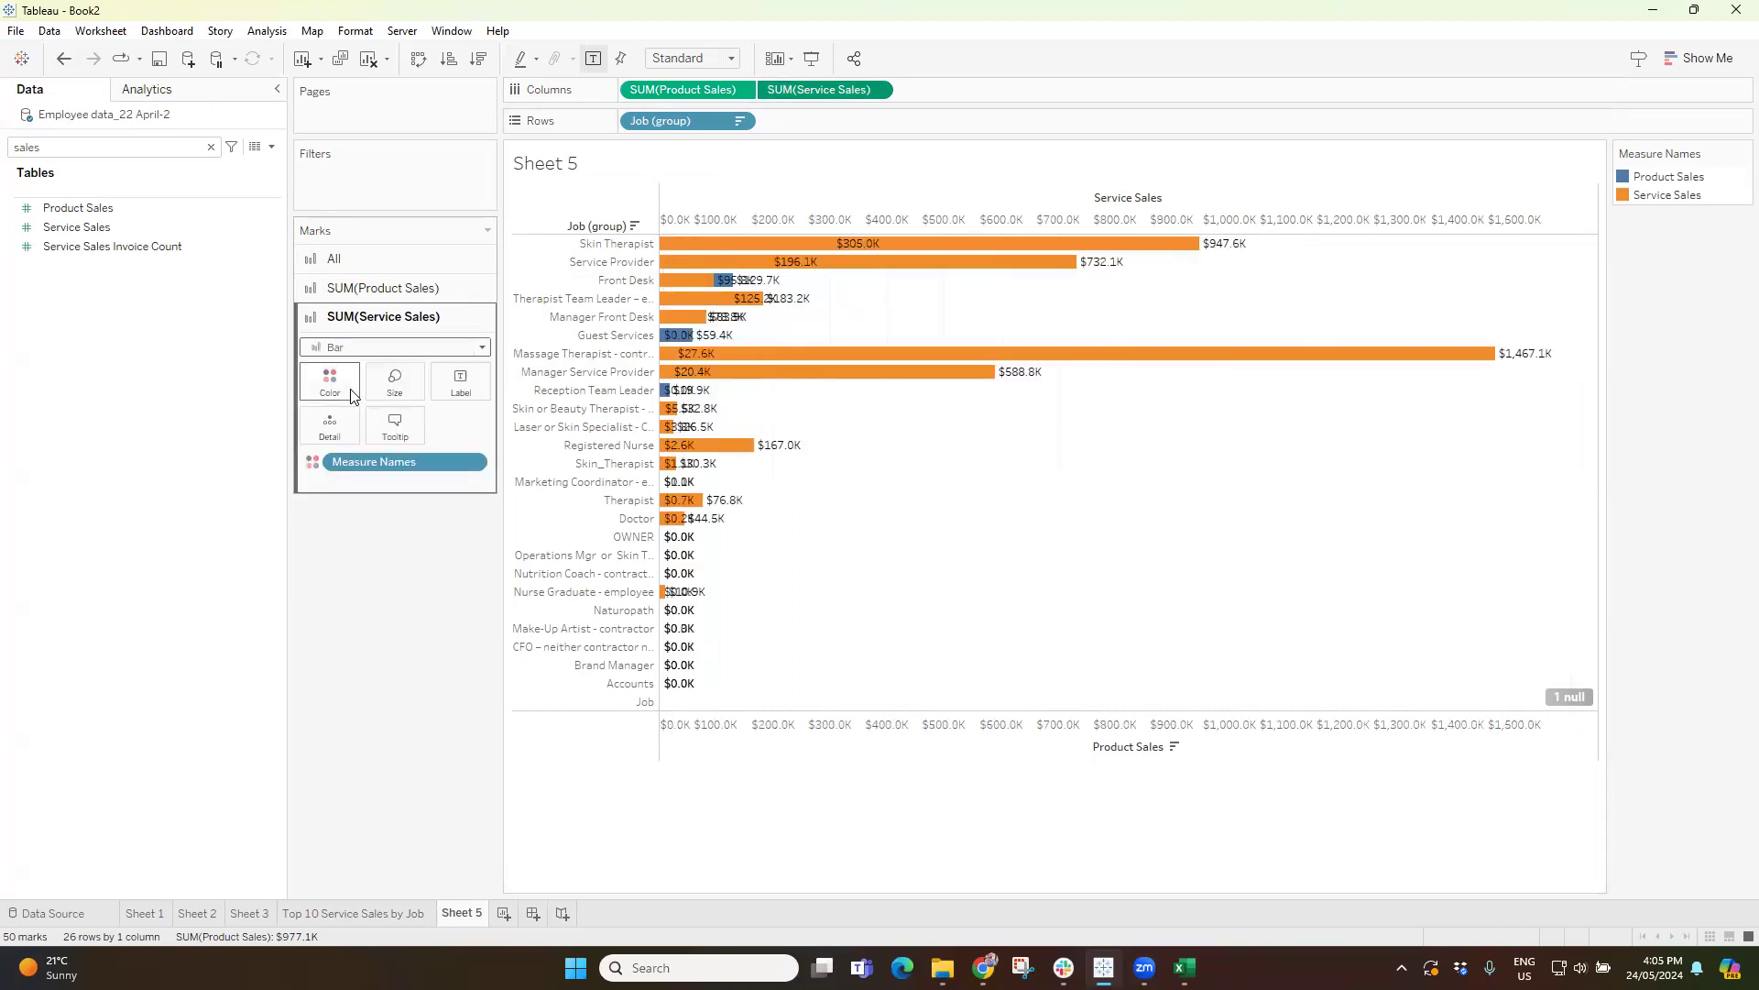
click(365, 352)
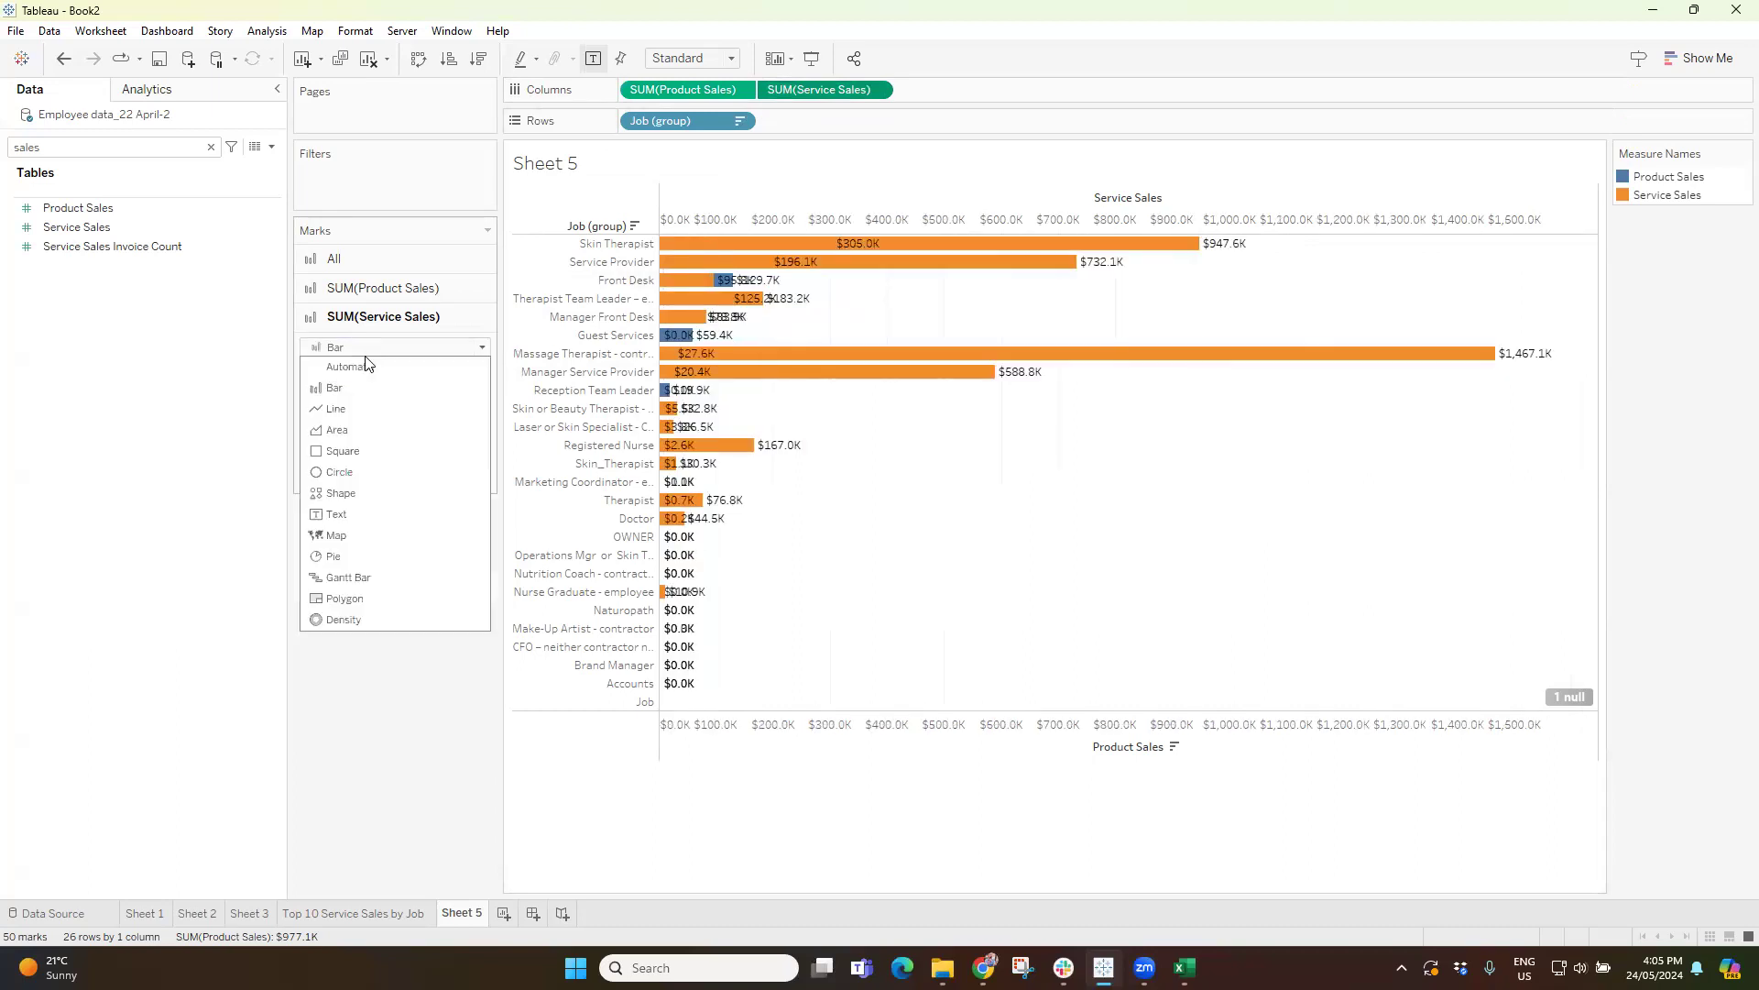
click(363, 581)
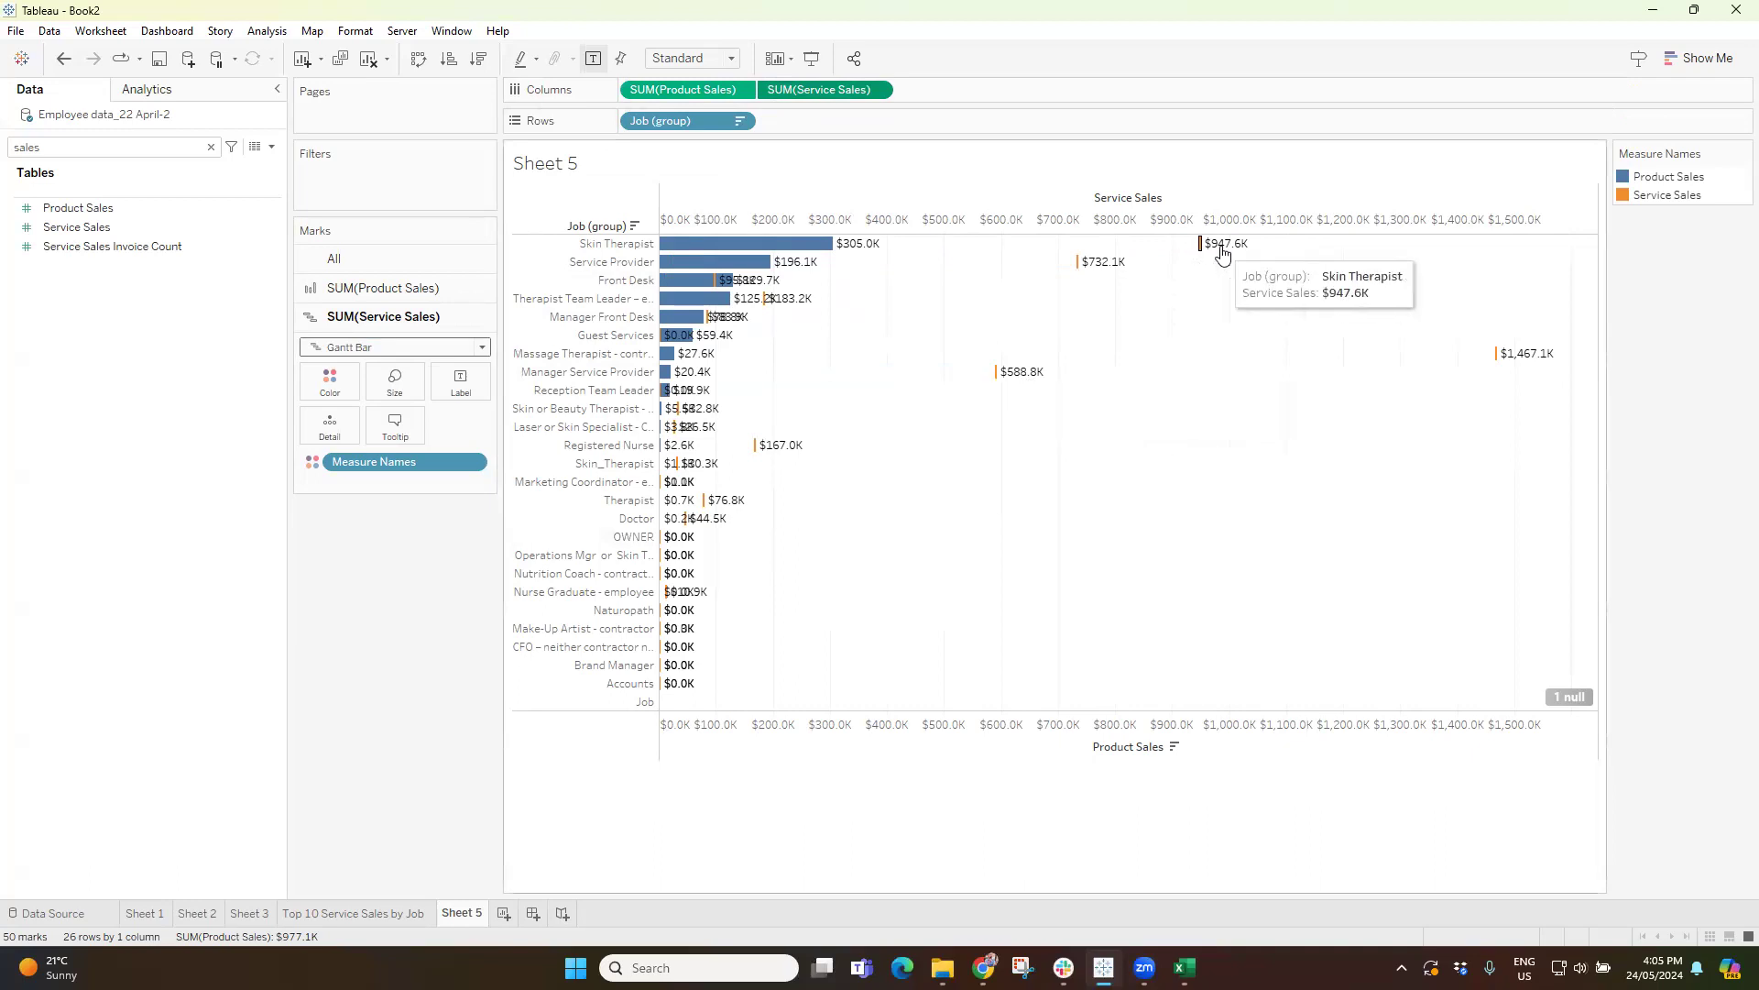
Turn off the mark labels for both measures and fit the chart to Entire View.
click(596, 62)
click(596, 63)
click(594, 60)
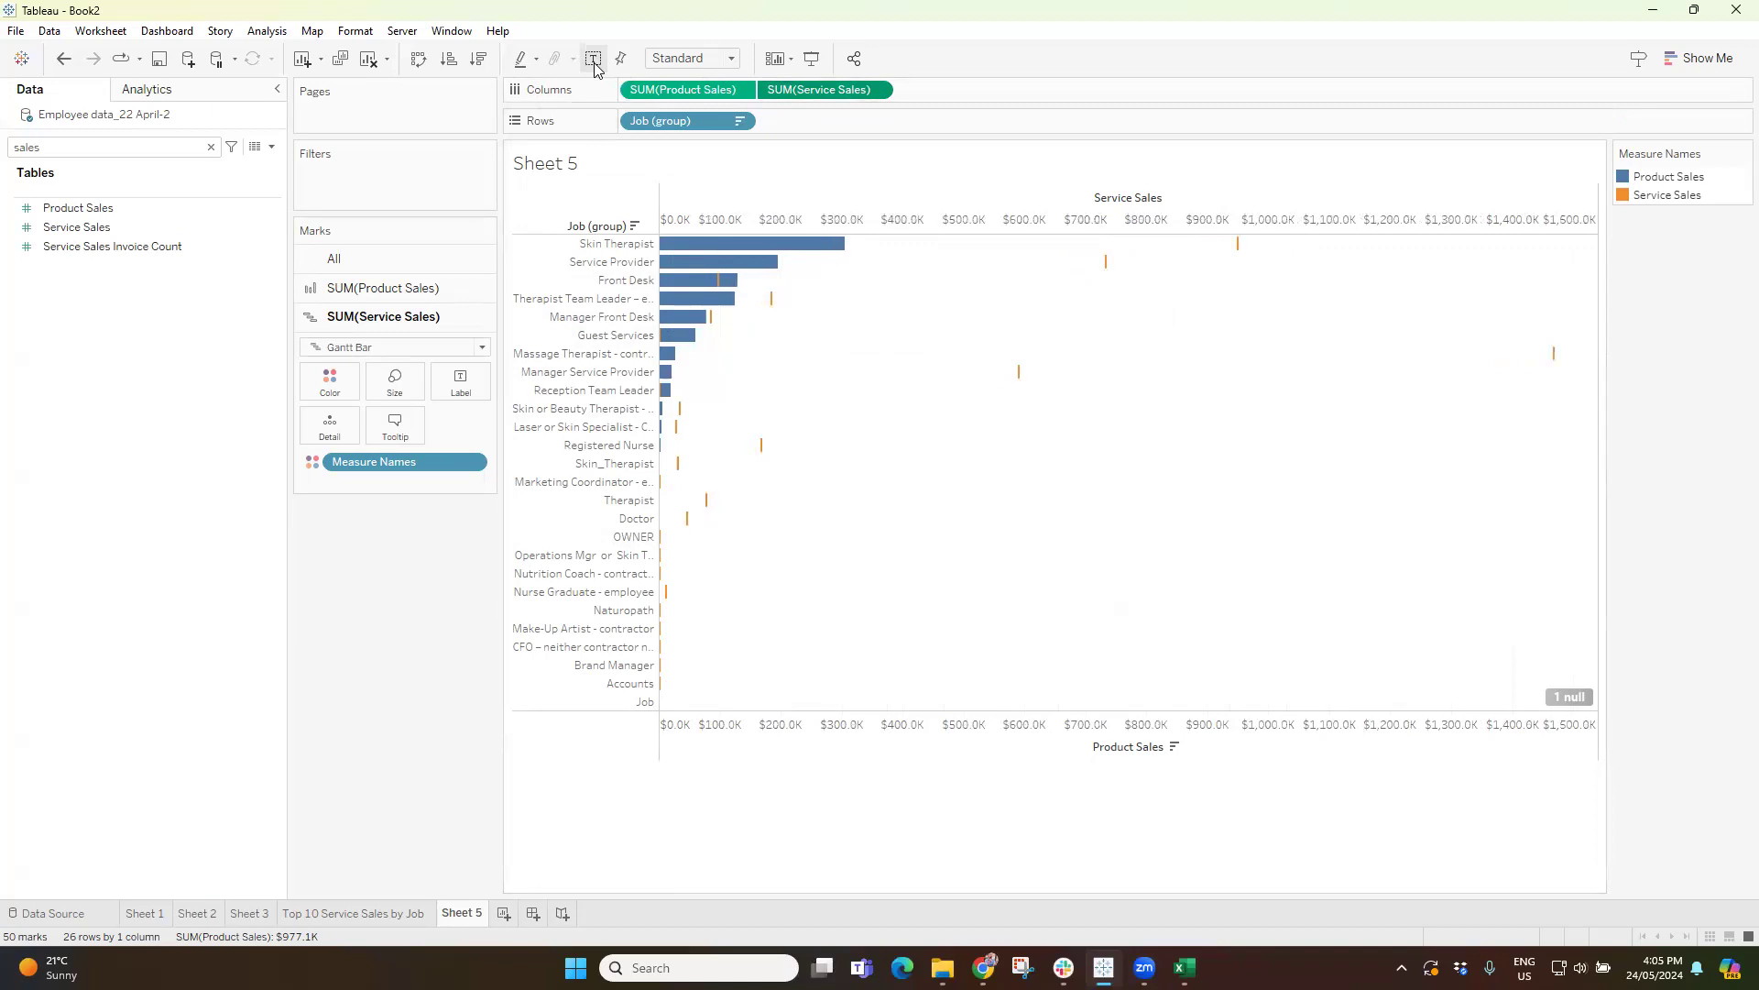
click(692, 88)
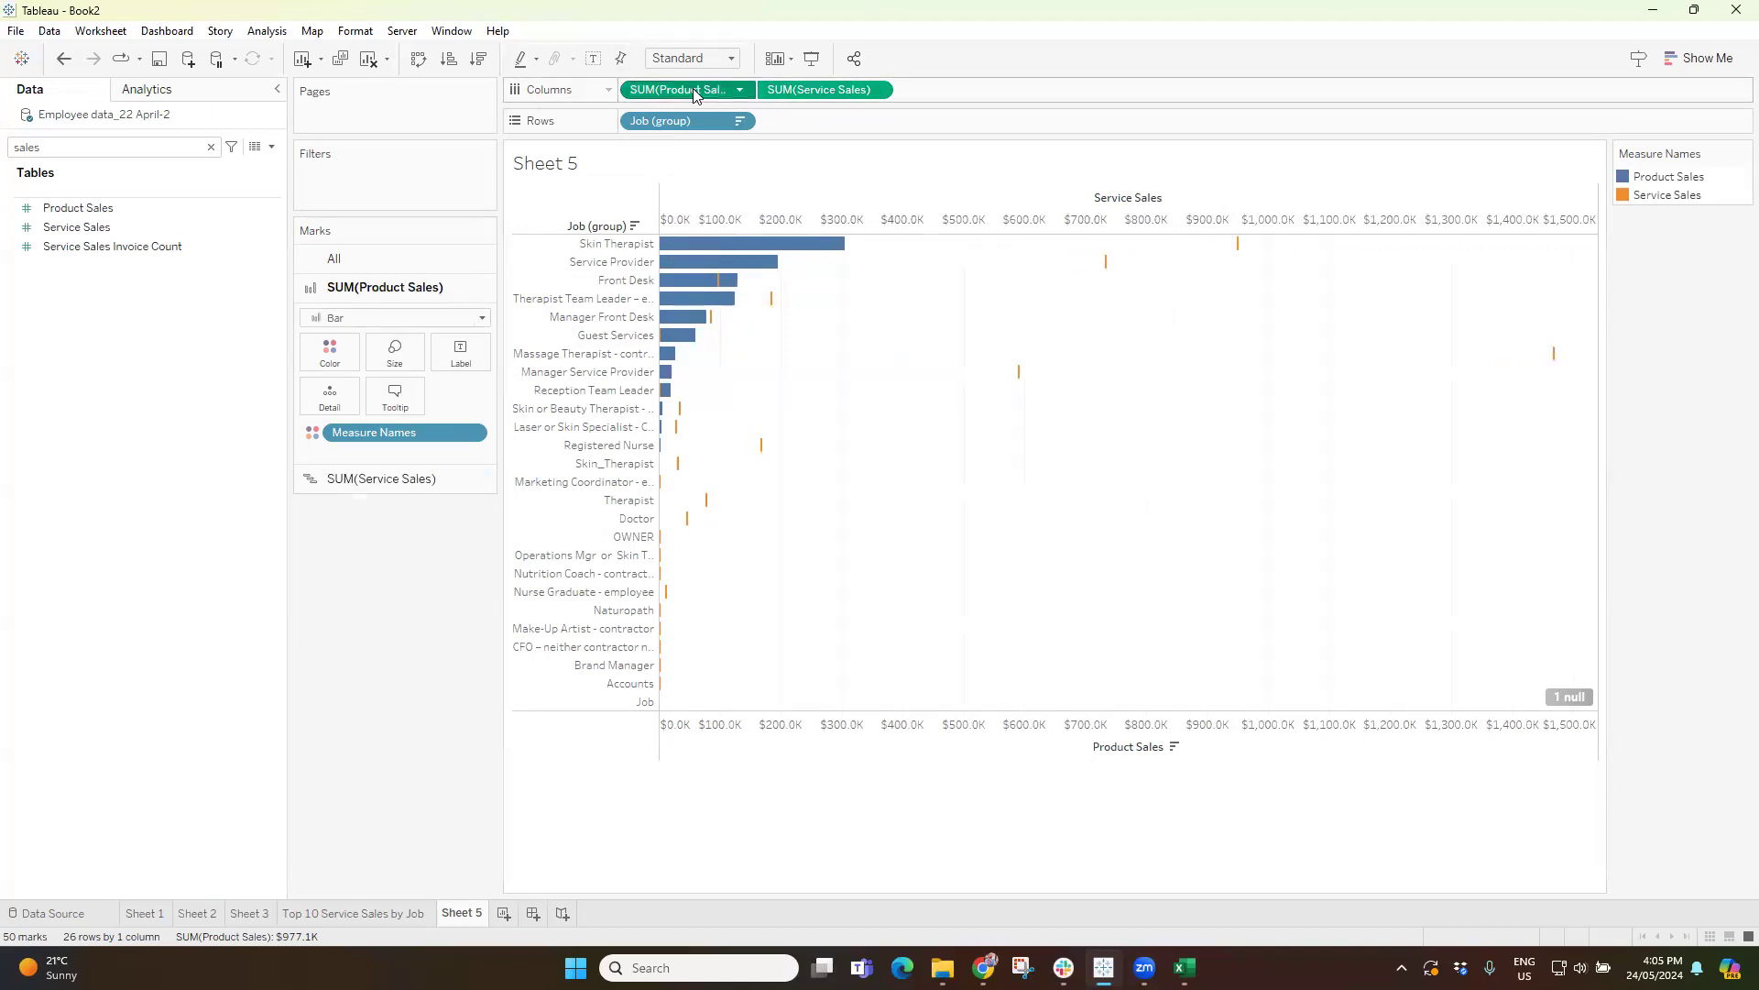
click(694, 58)
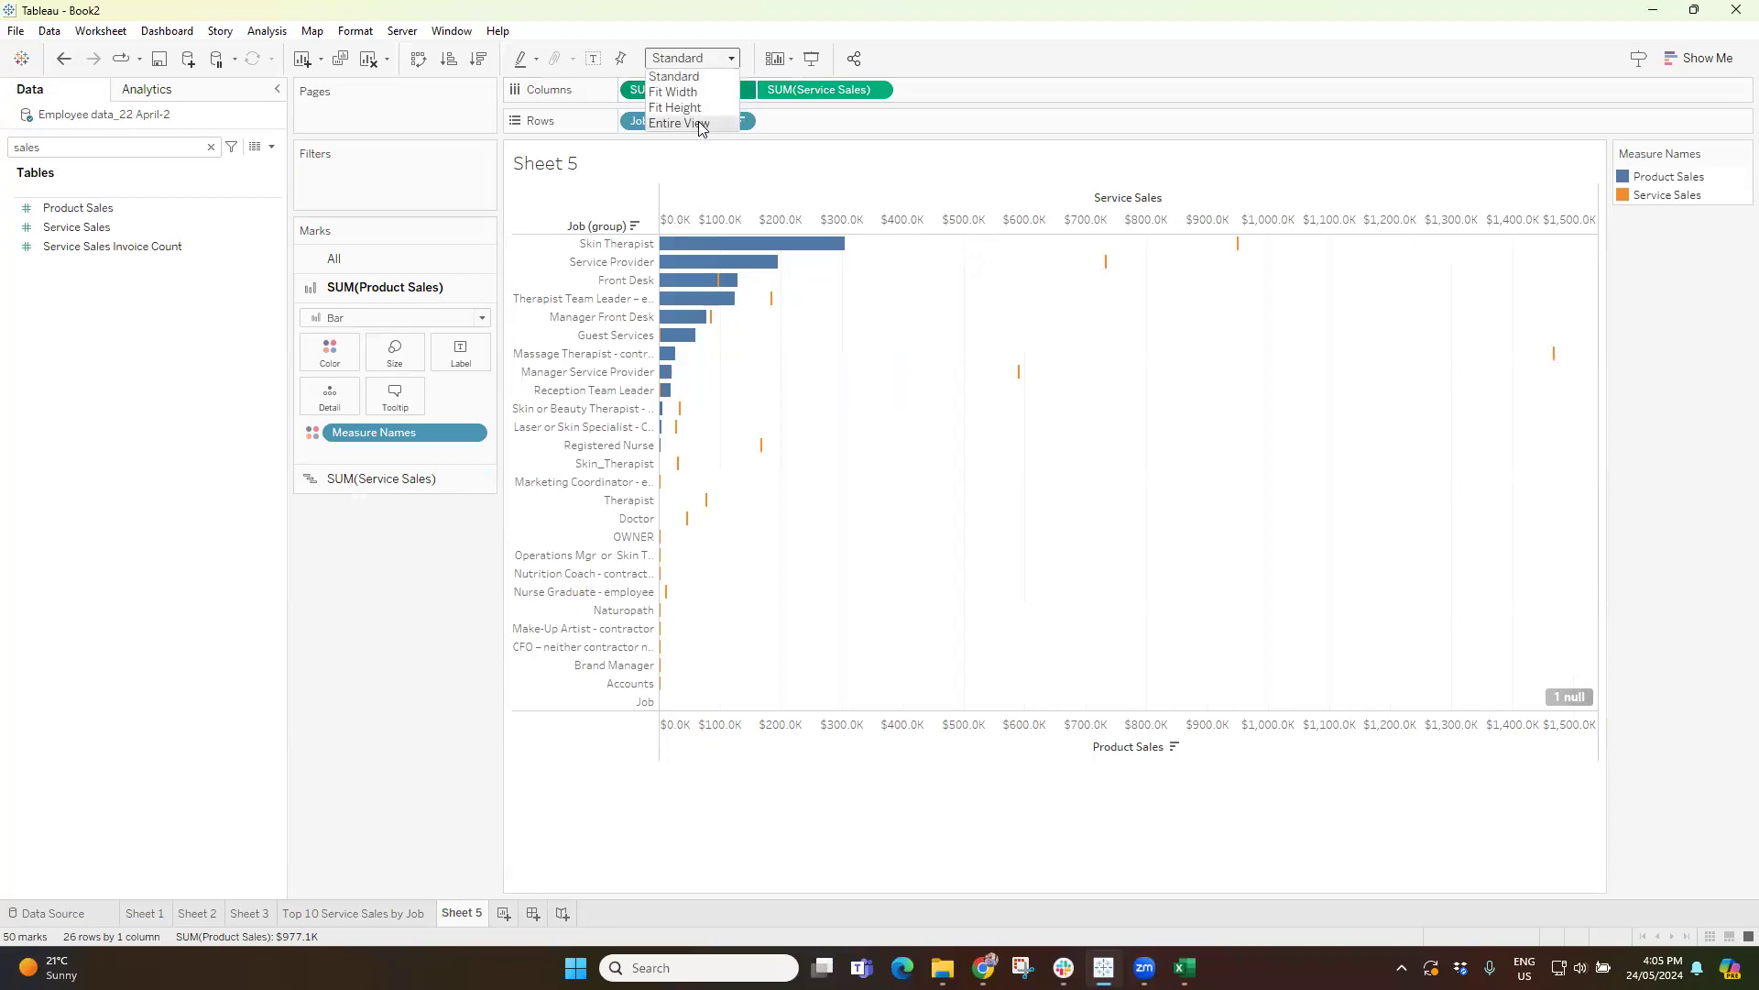
click(701, 129)
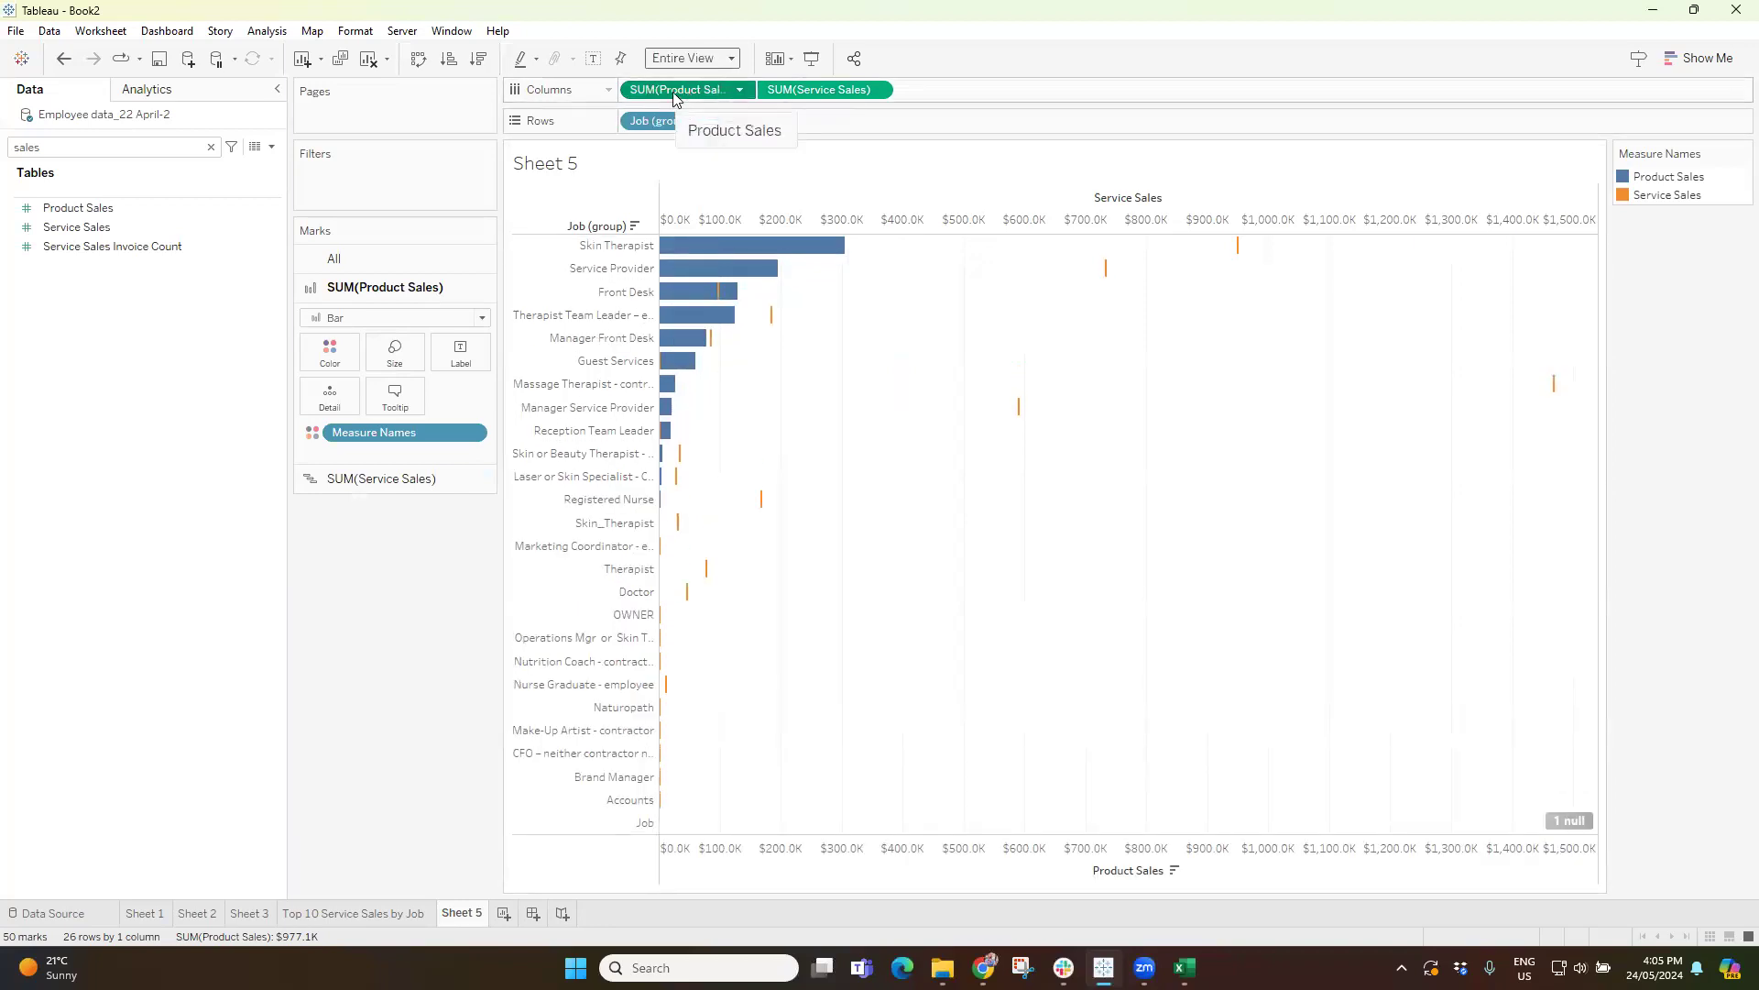
Show mark labels on the Product Sales bars only, with their horizontal alignment set to Left.
click(460, 353)
click(491, 396)
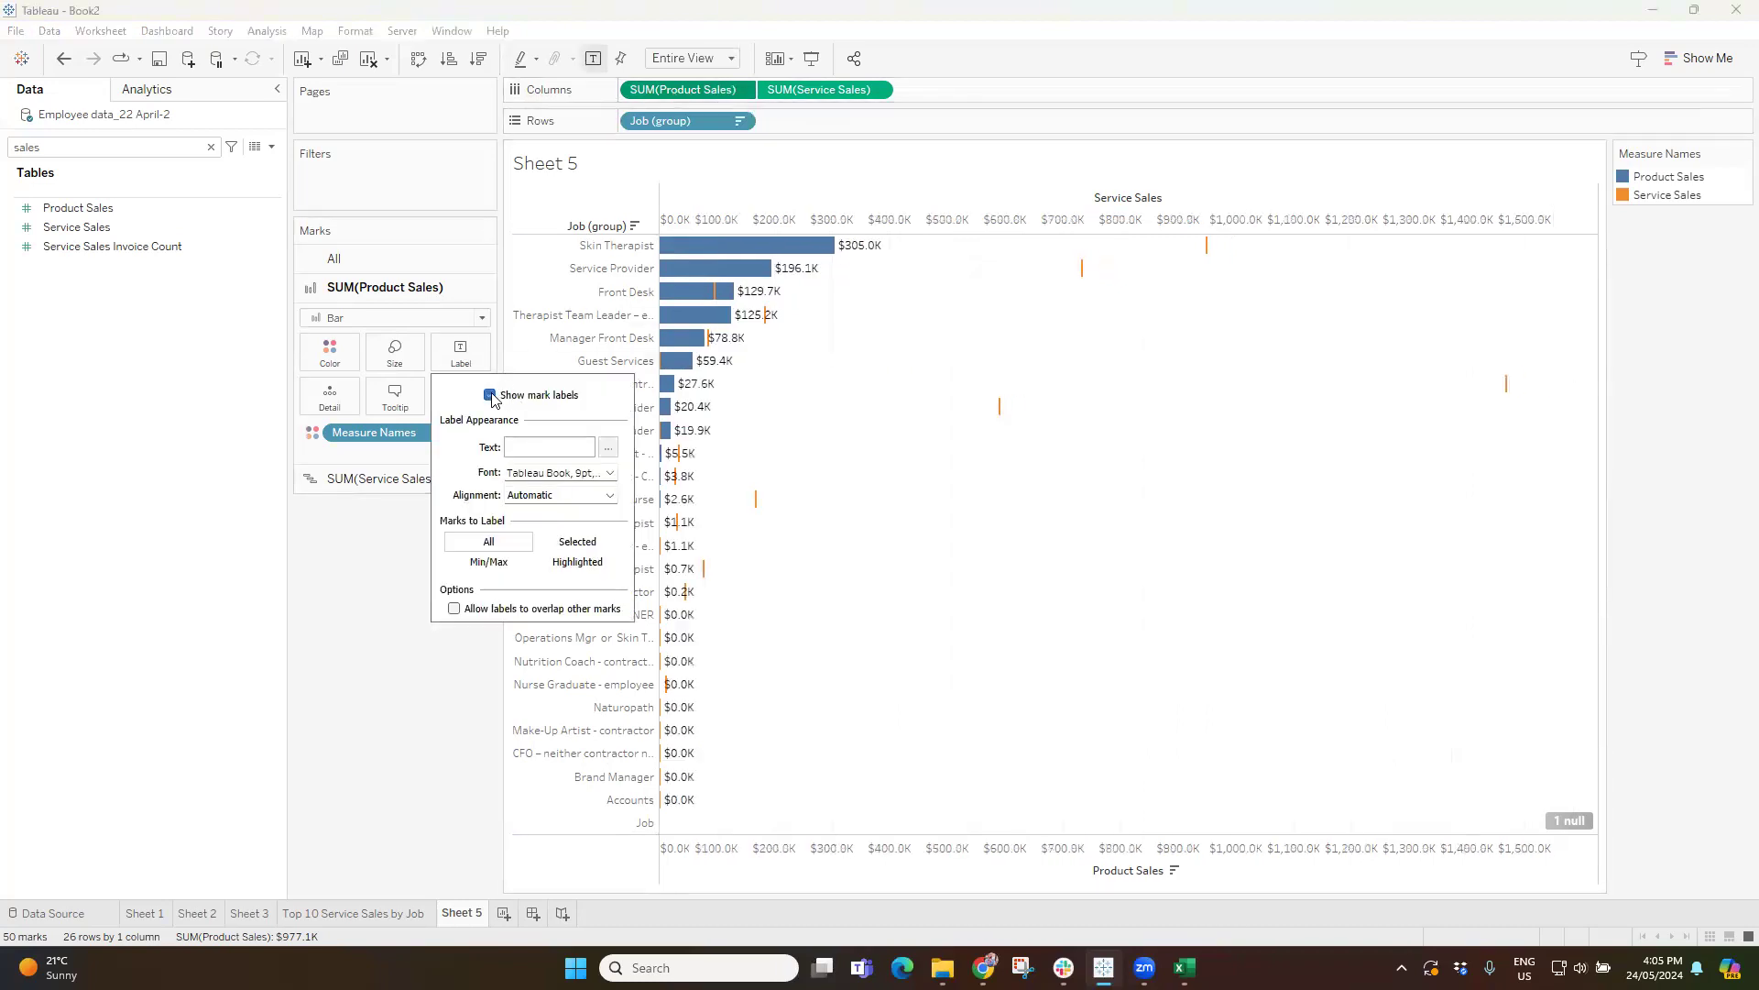
click(566, 497)
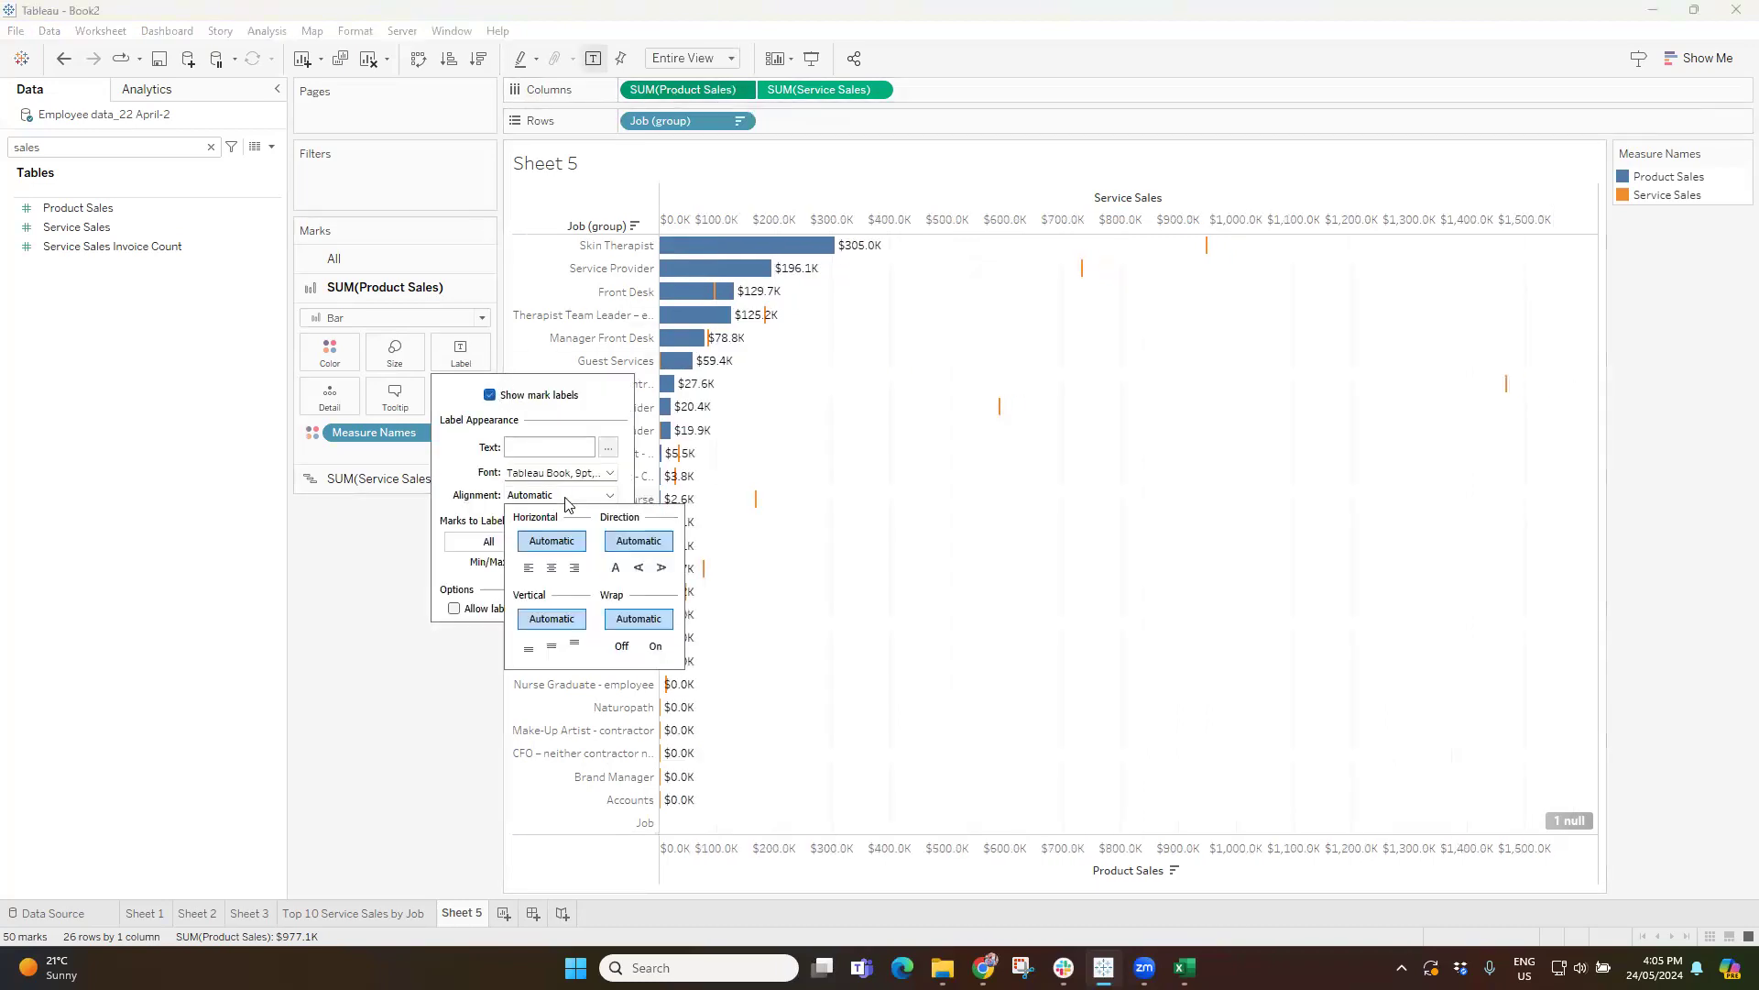
click(528, 569)
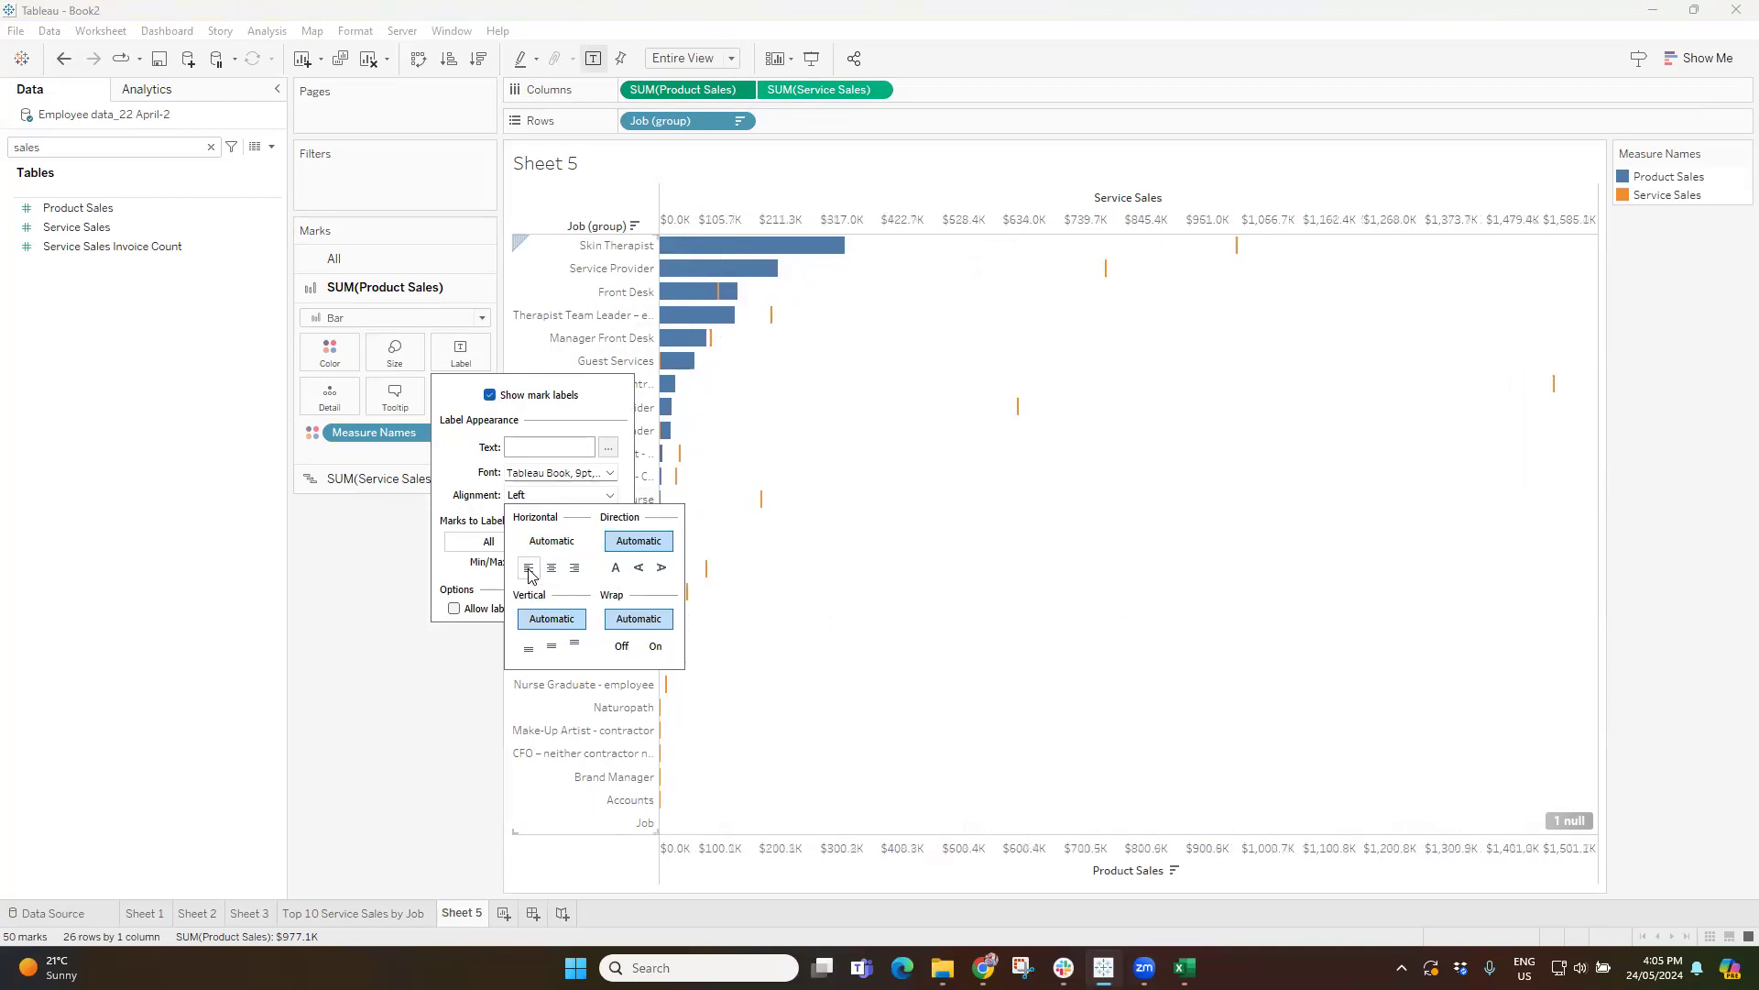
click(389, 637)
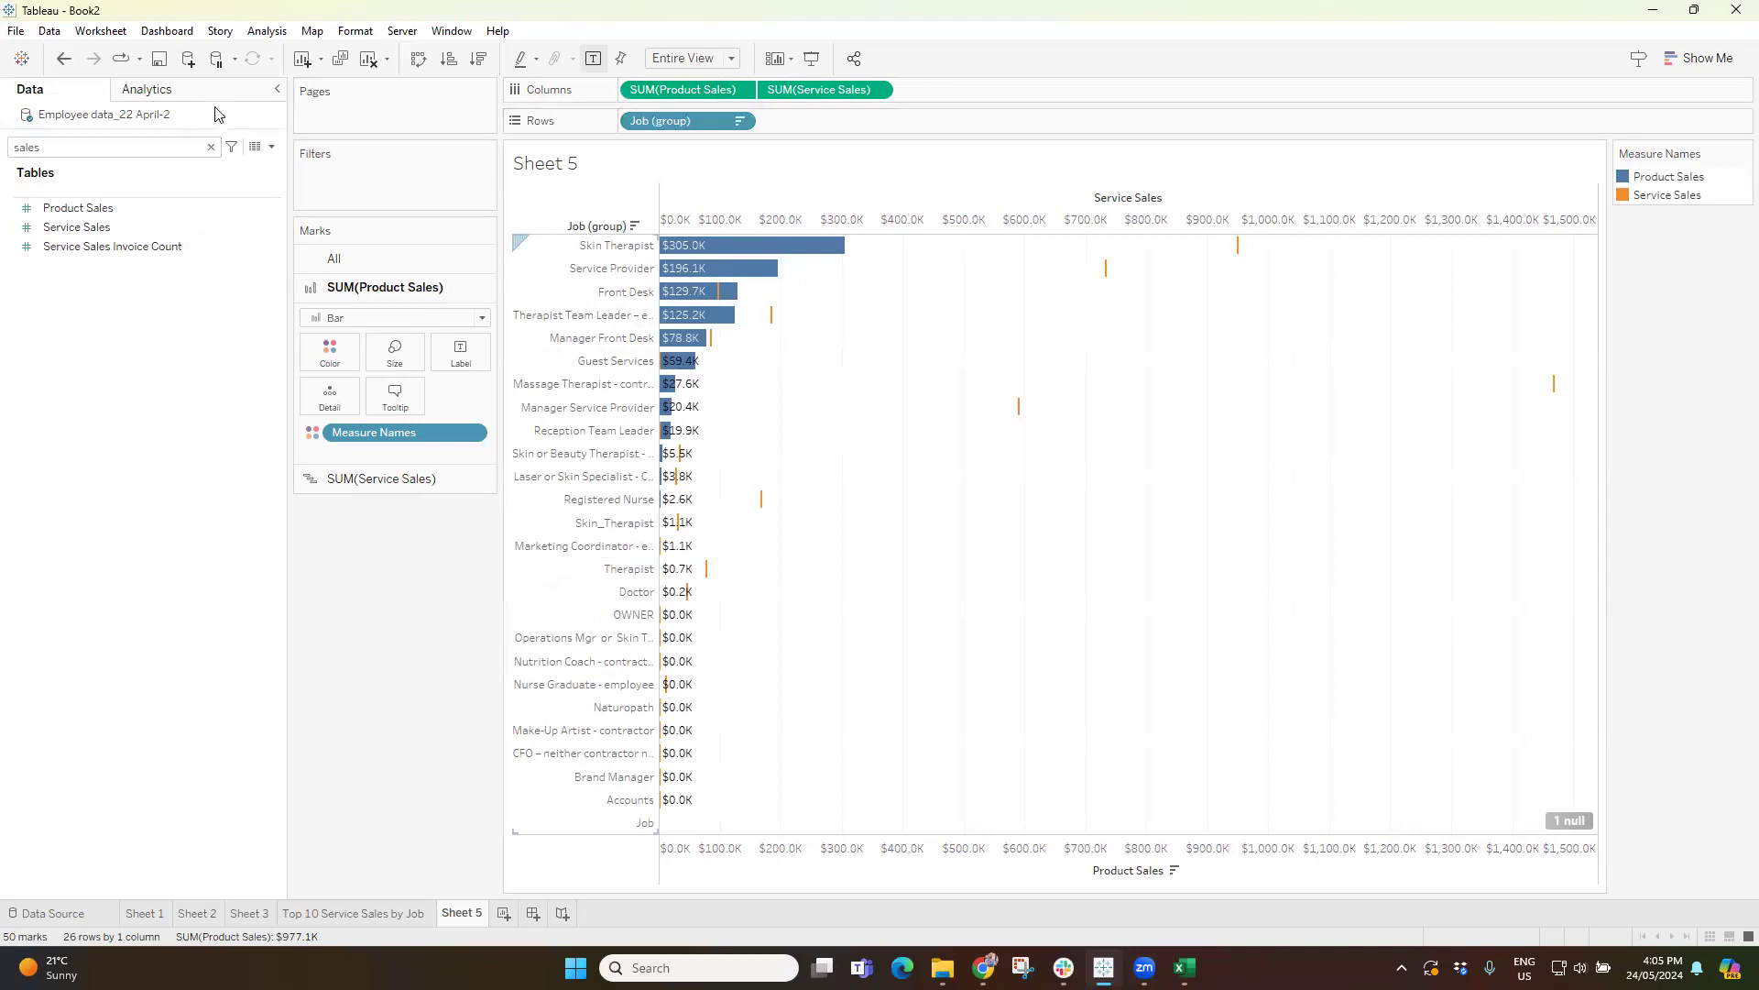
Clear the field search and add a Job (group) filter limited by field to the top 5.
click(211, 147)
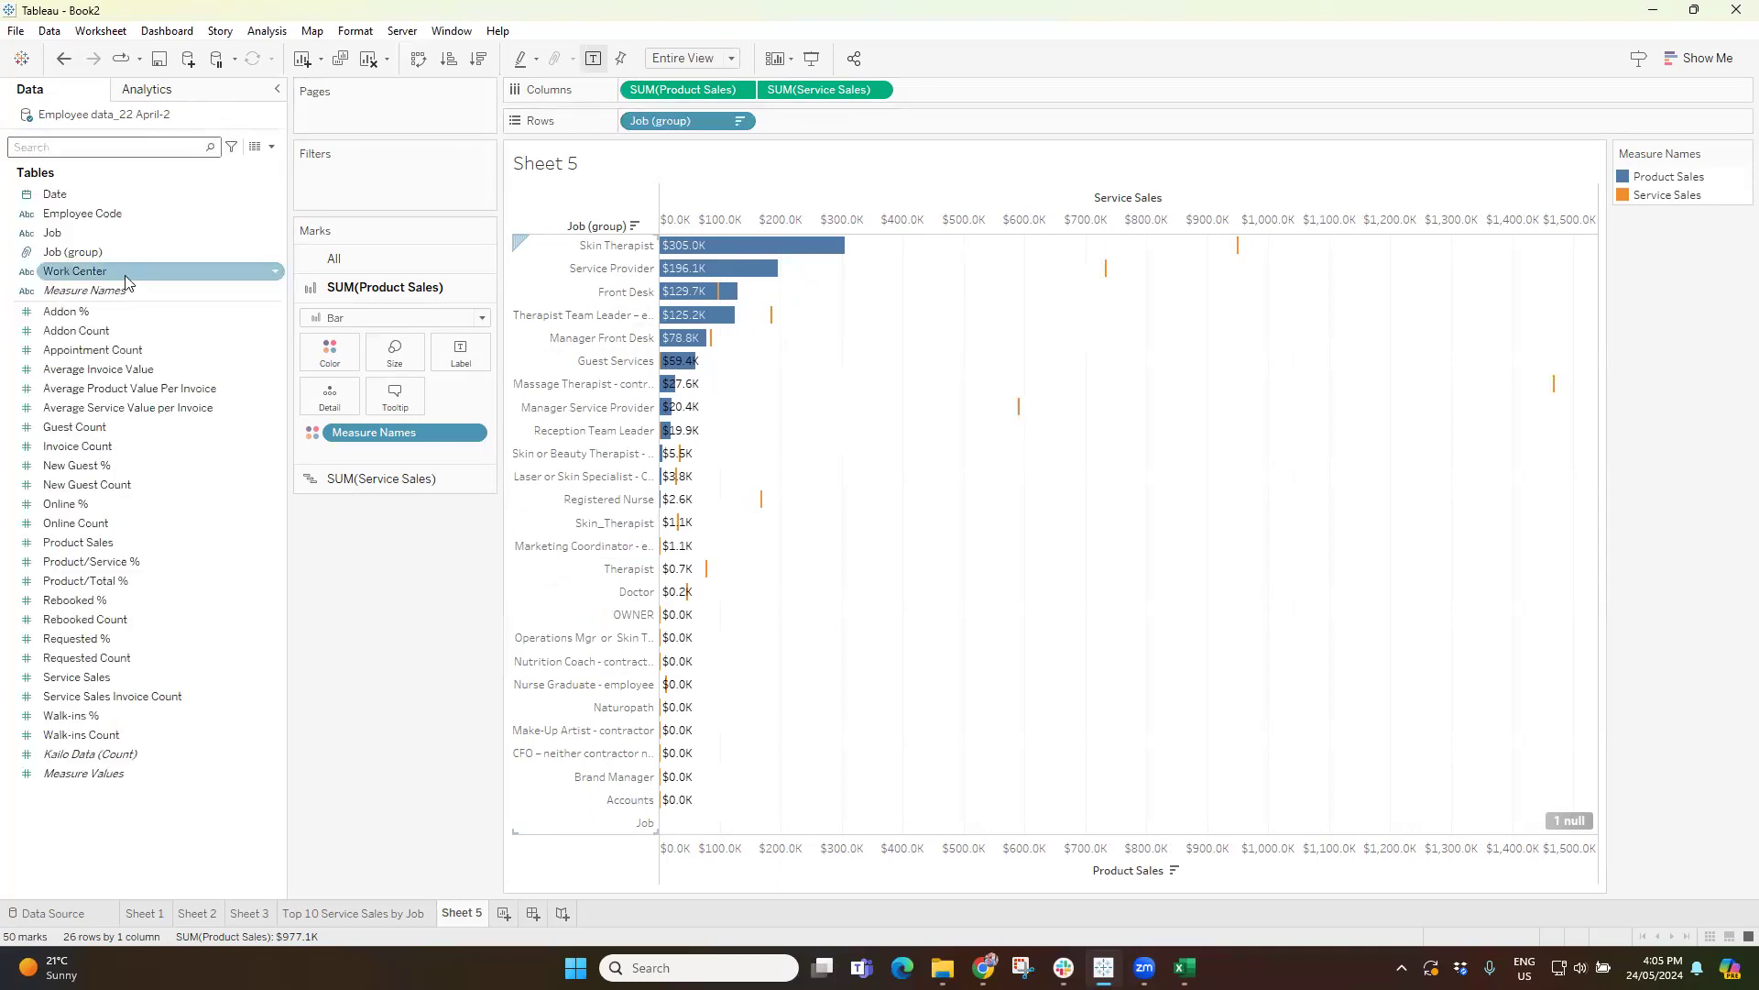
drag(83, 260, 375, 187)
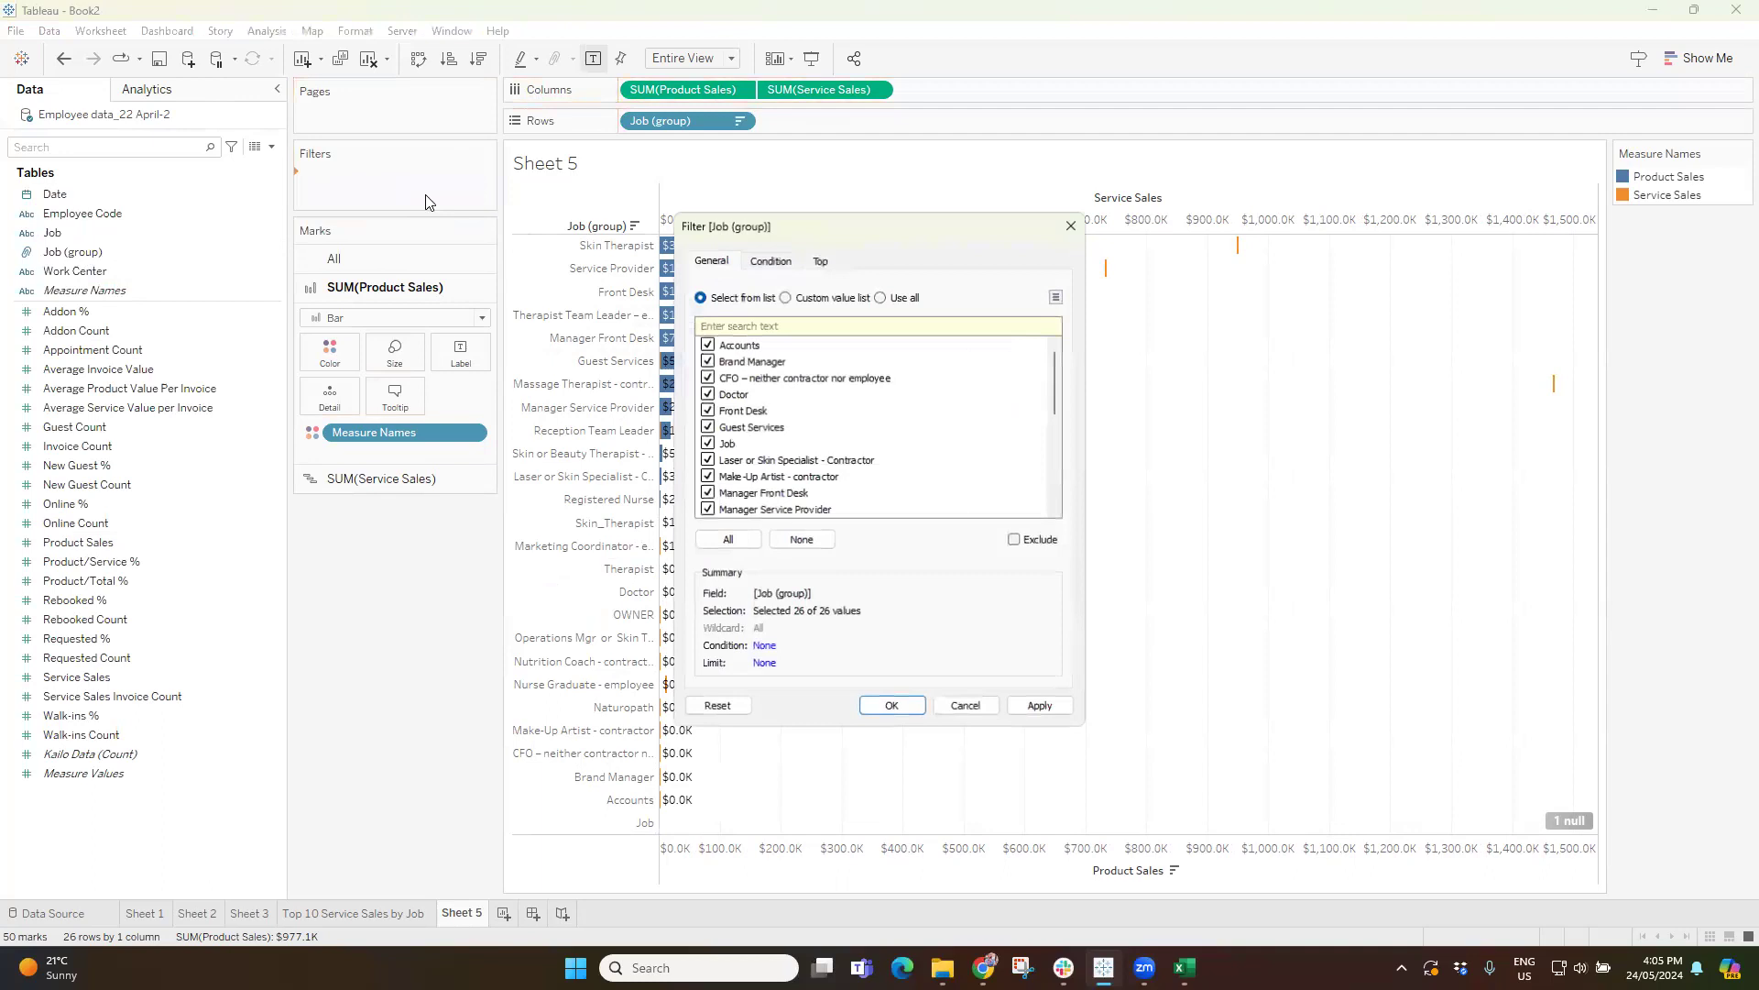
click(821, 260)
click(699, 308)
double_click(828, 329)
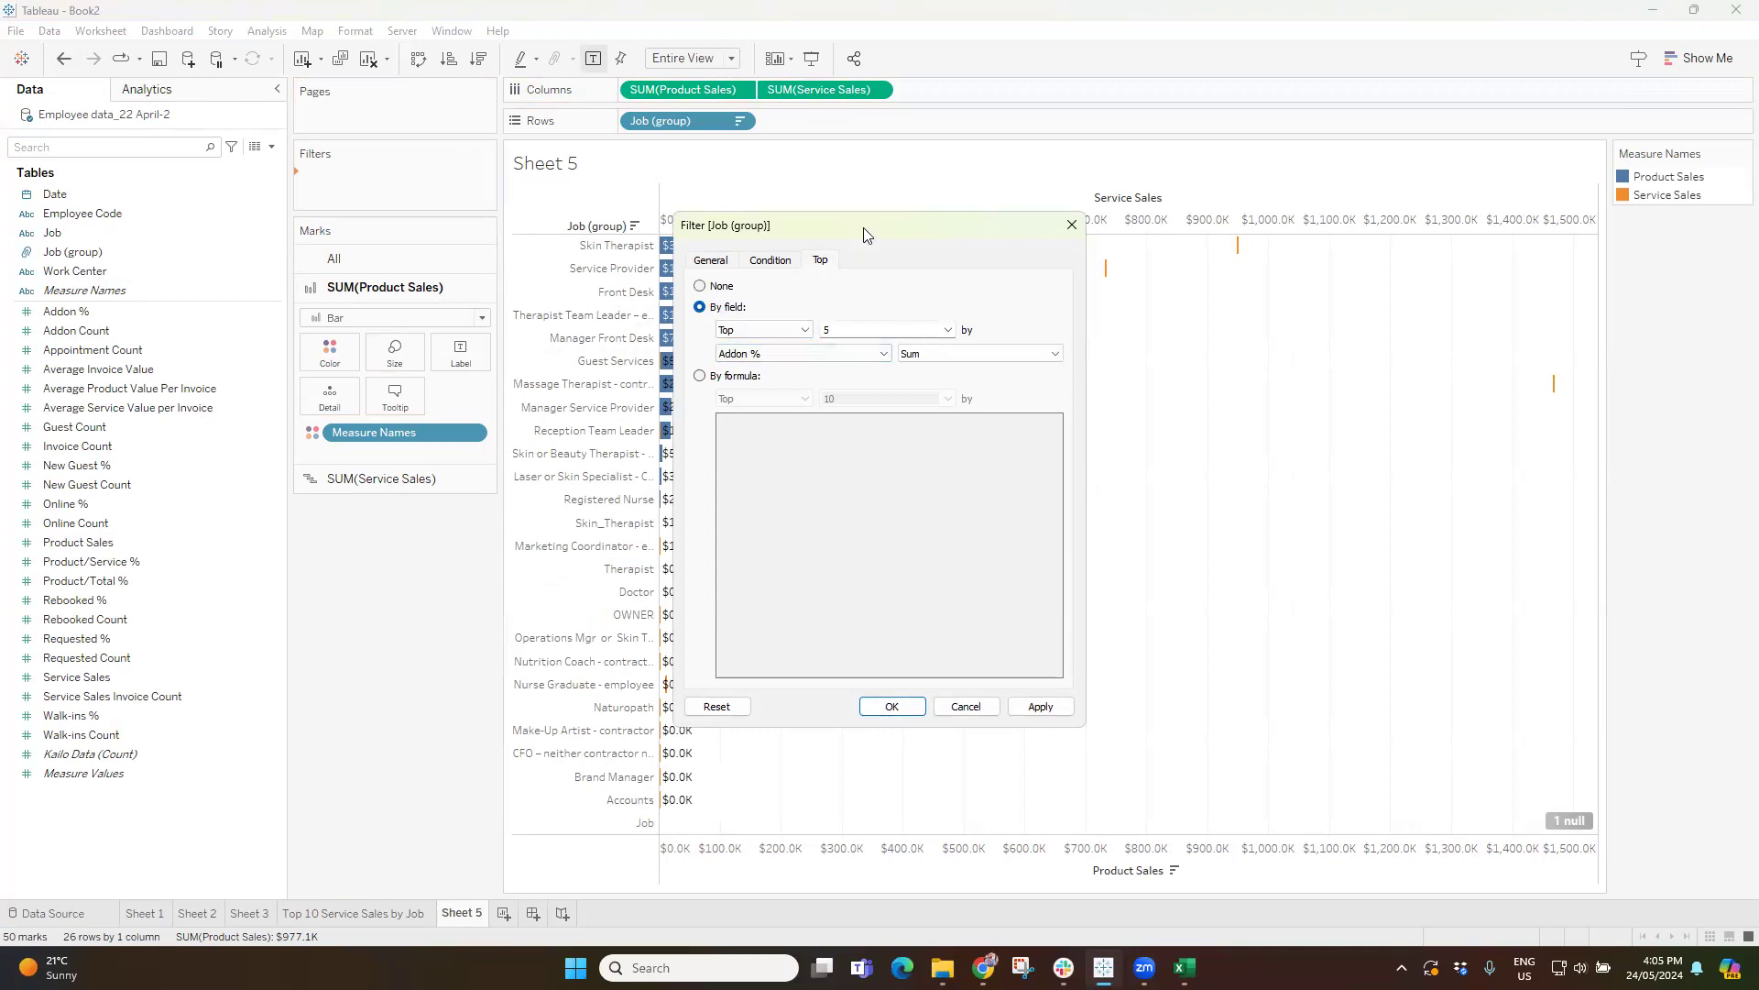
drag(885, 237, 1171, 238)
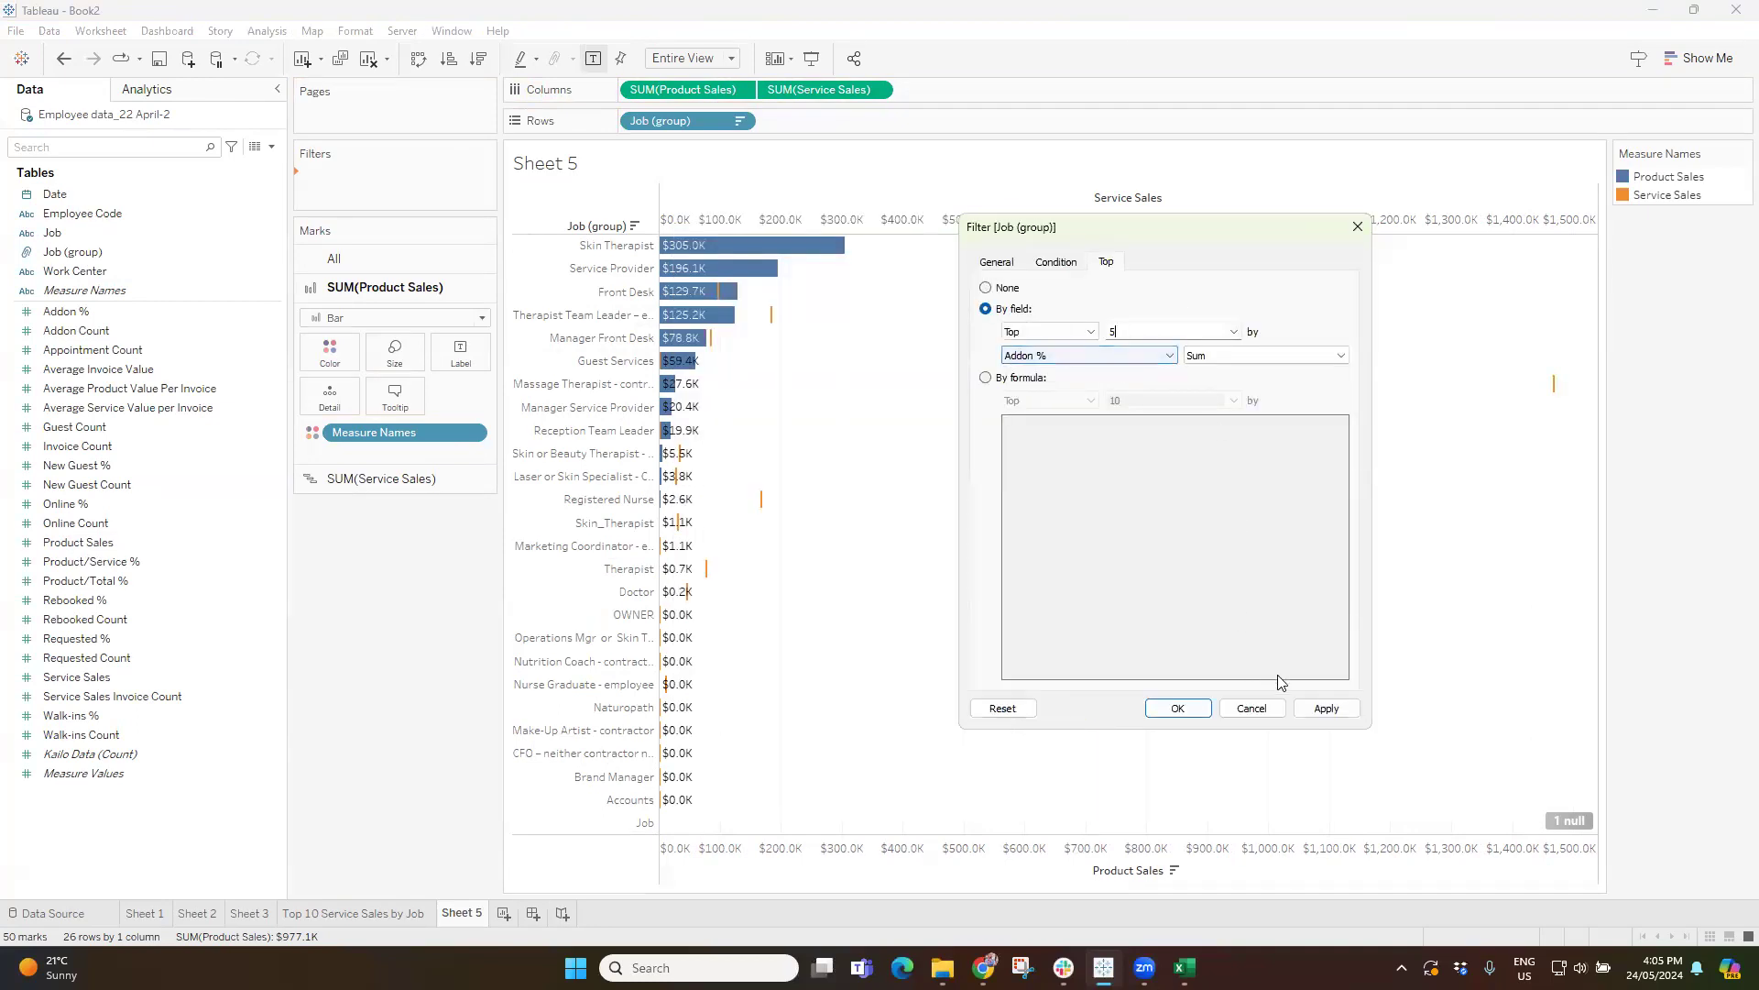
click(1325, 708)
Base the top 5 job group filter on the sum of Product Sales and apply it.
click(1100, 356)
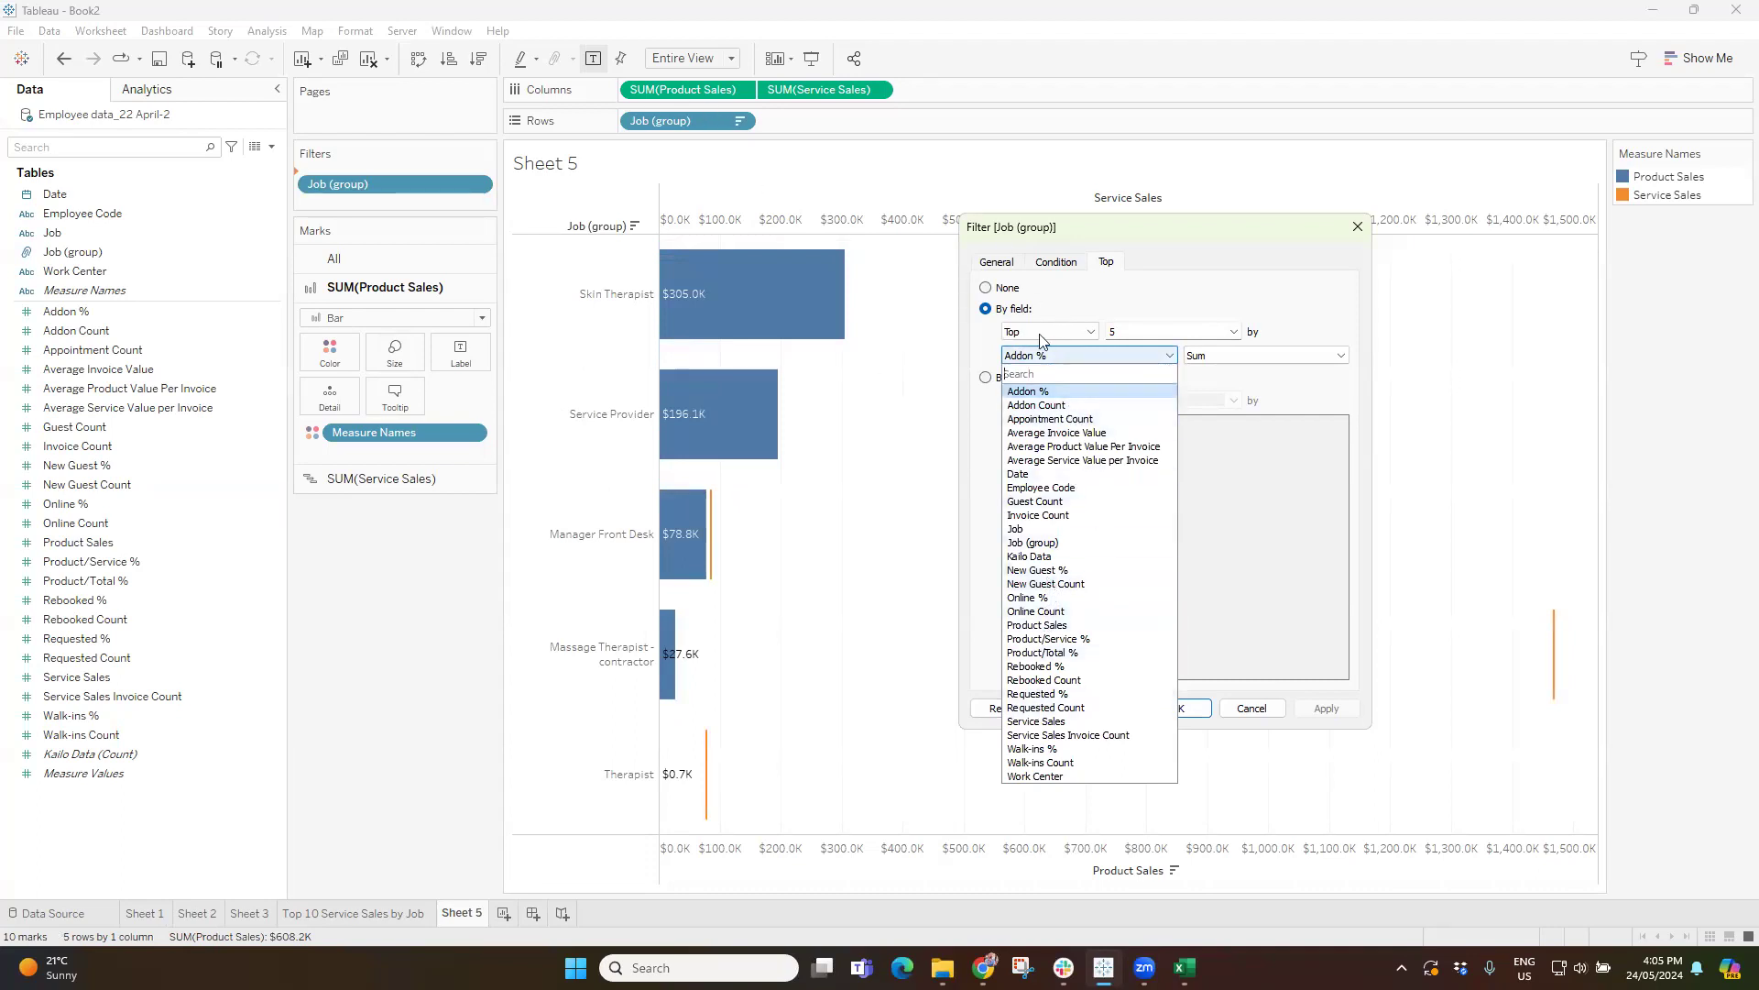
text(sal)
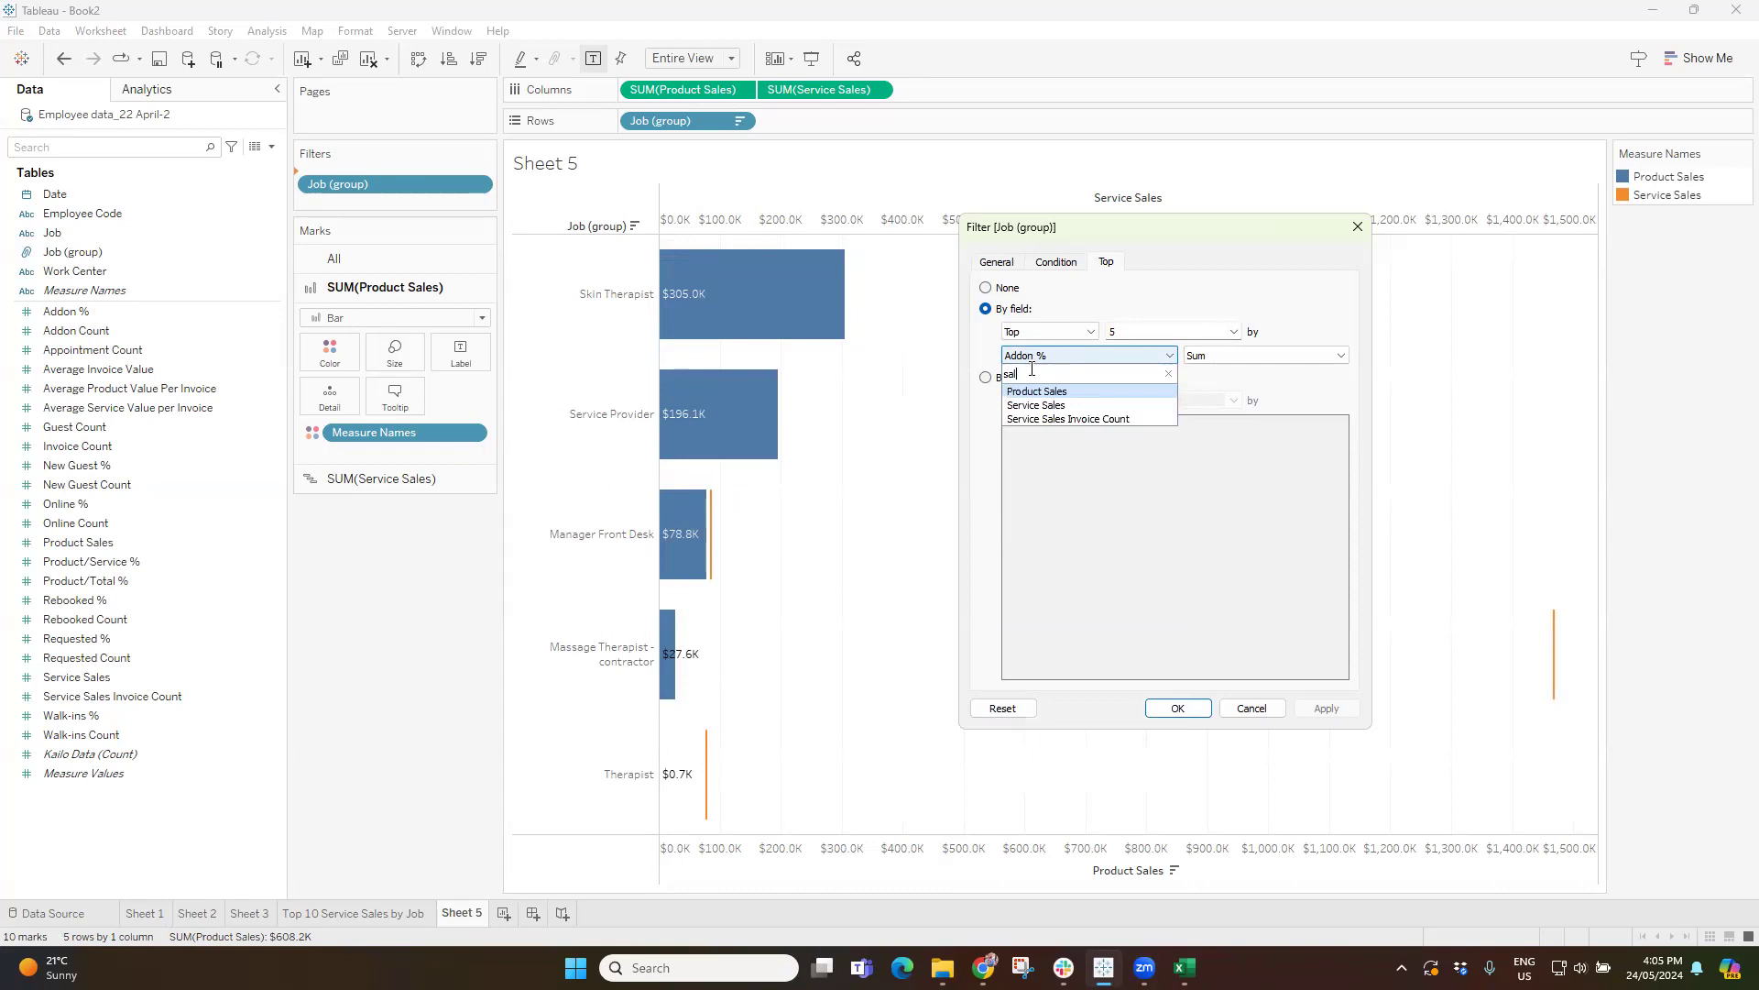
click(1033, 392)
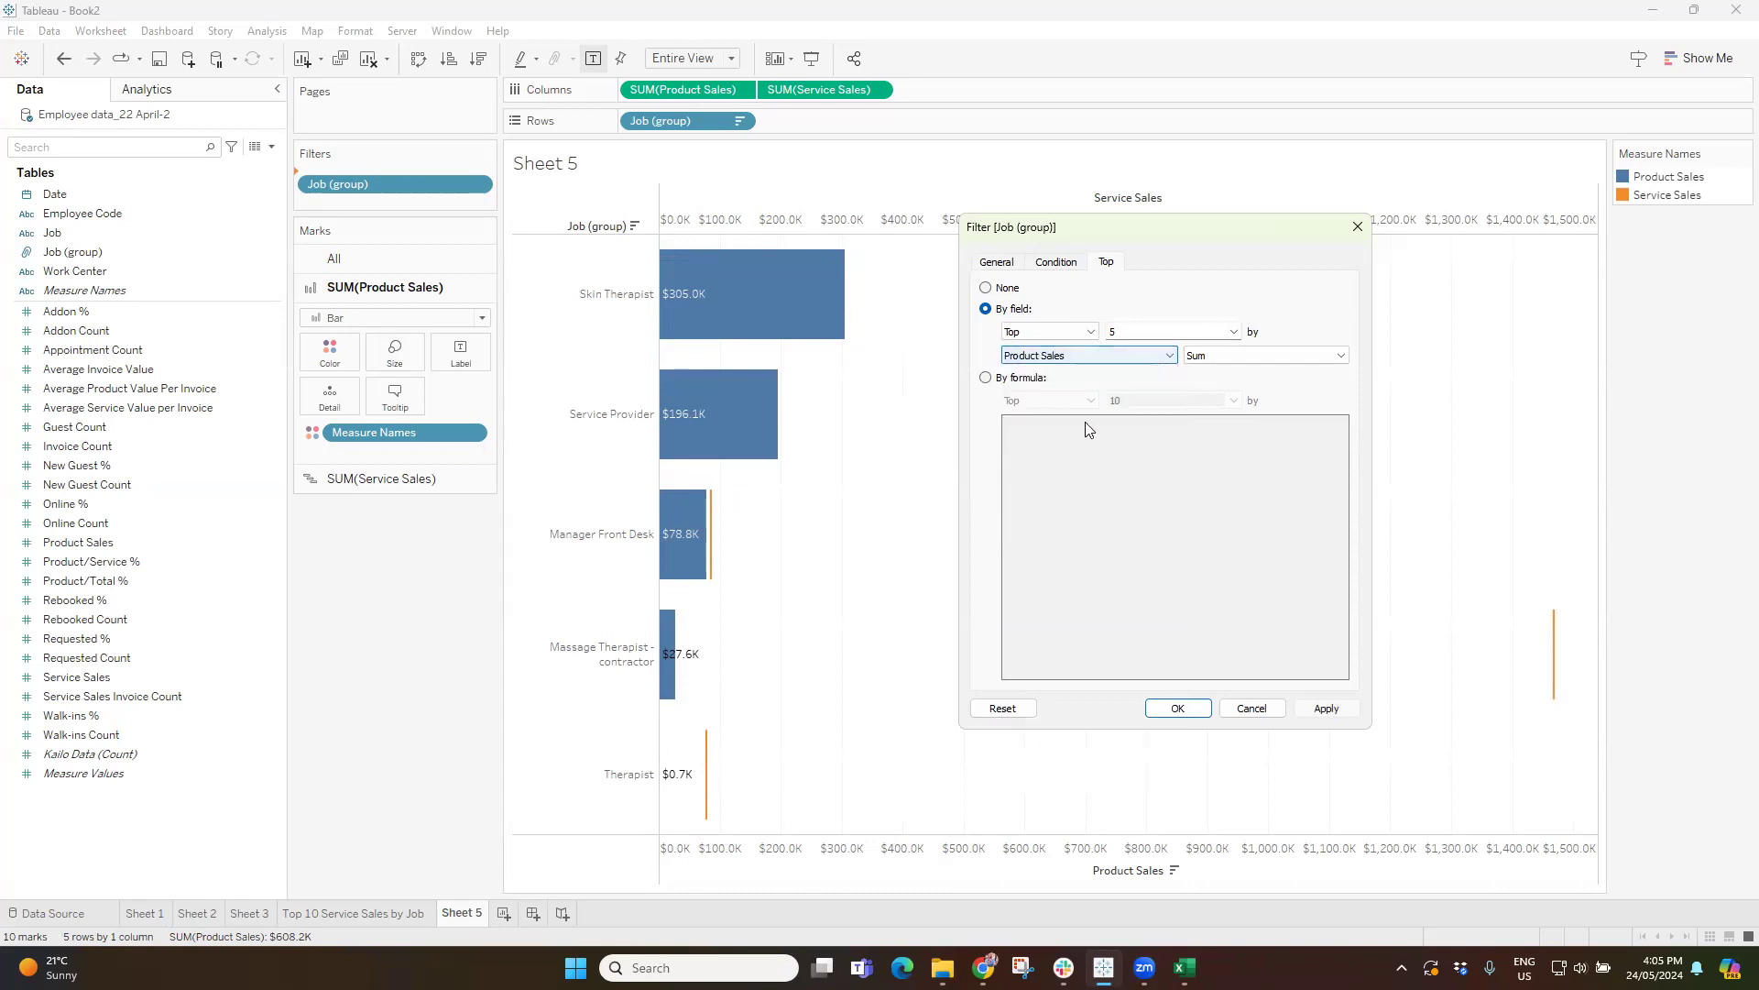
click(1331, 714)
click(1200, 711)
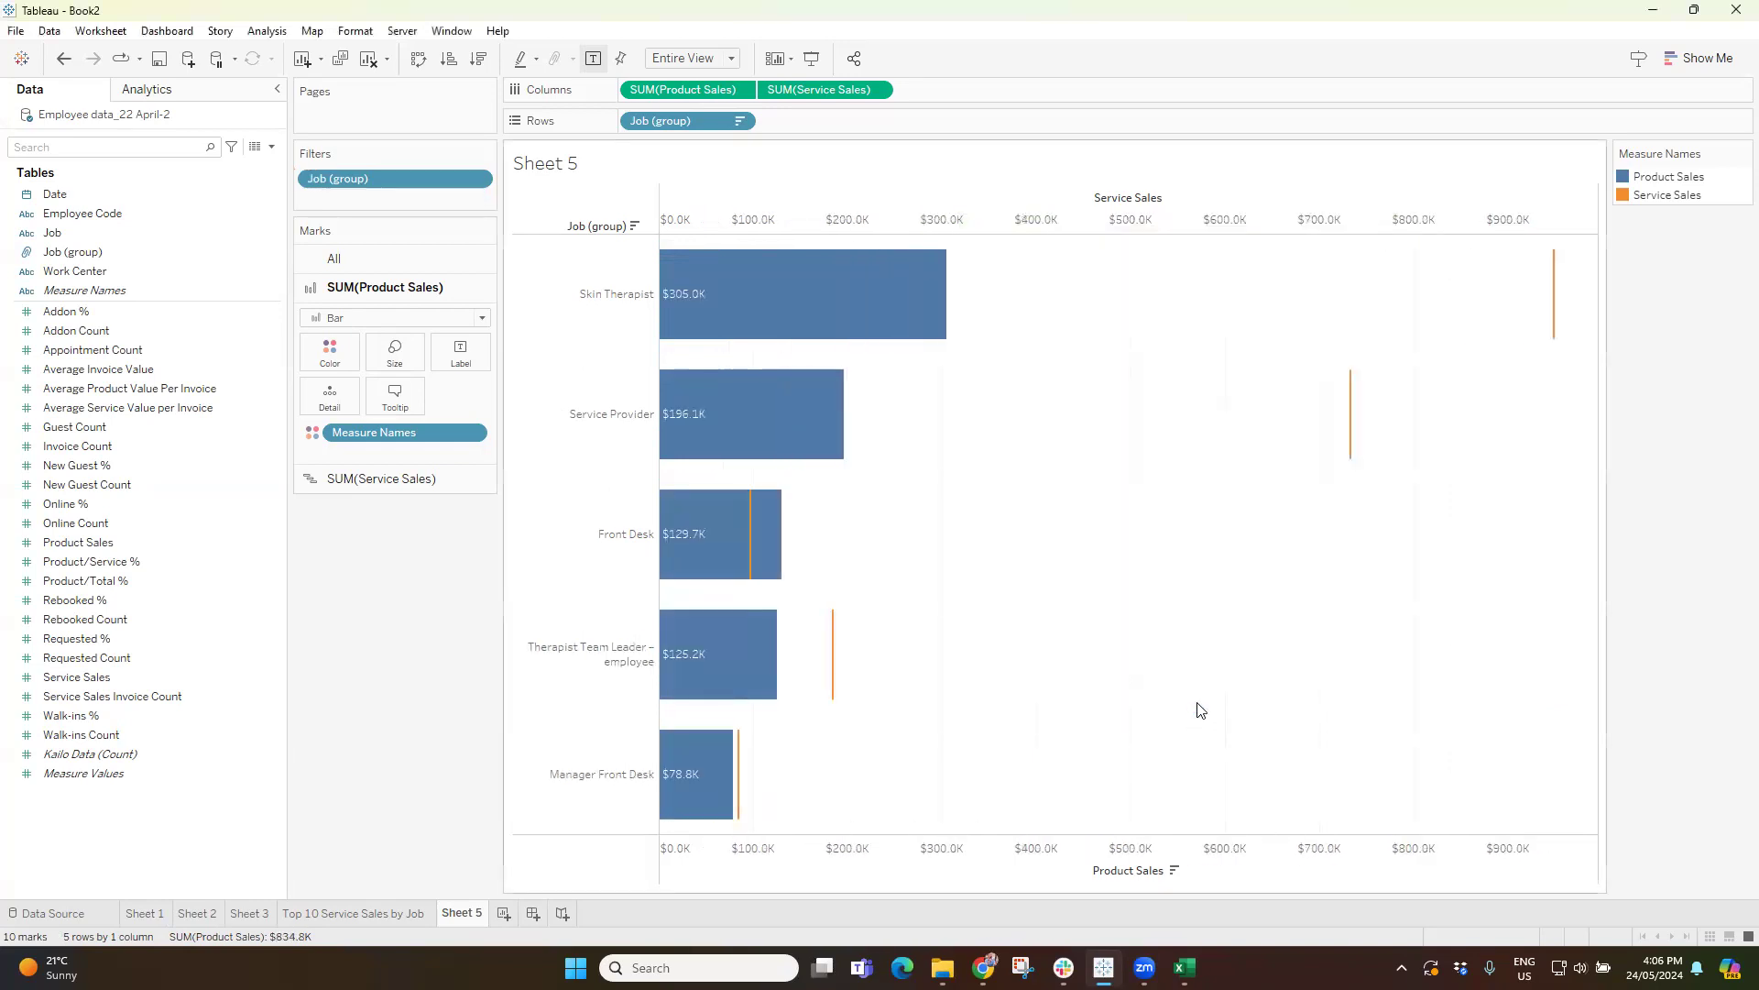
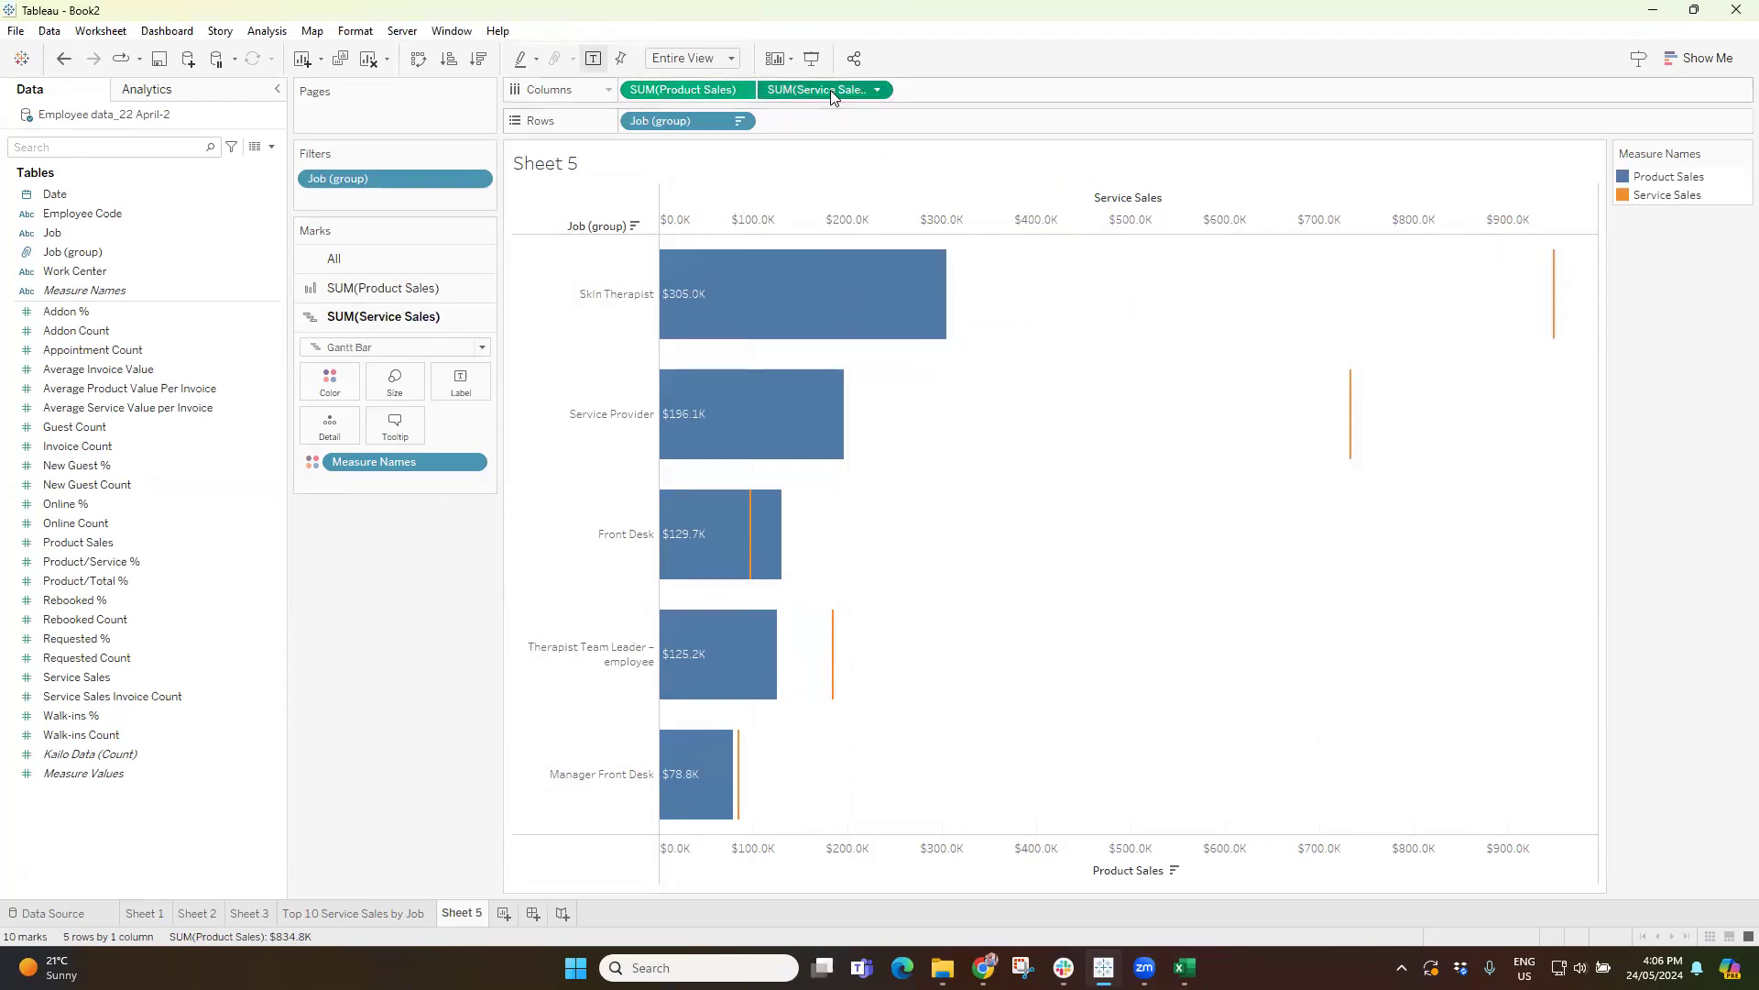
Change the Service Sales mark type to Bar and shrink its bars to a thin strip inside the Product Sales bars.
click(381, 478)
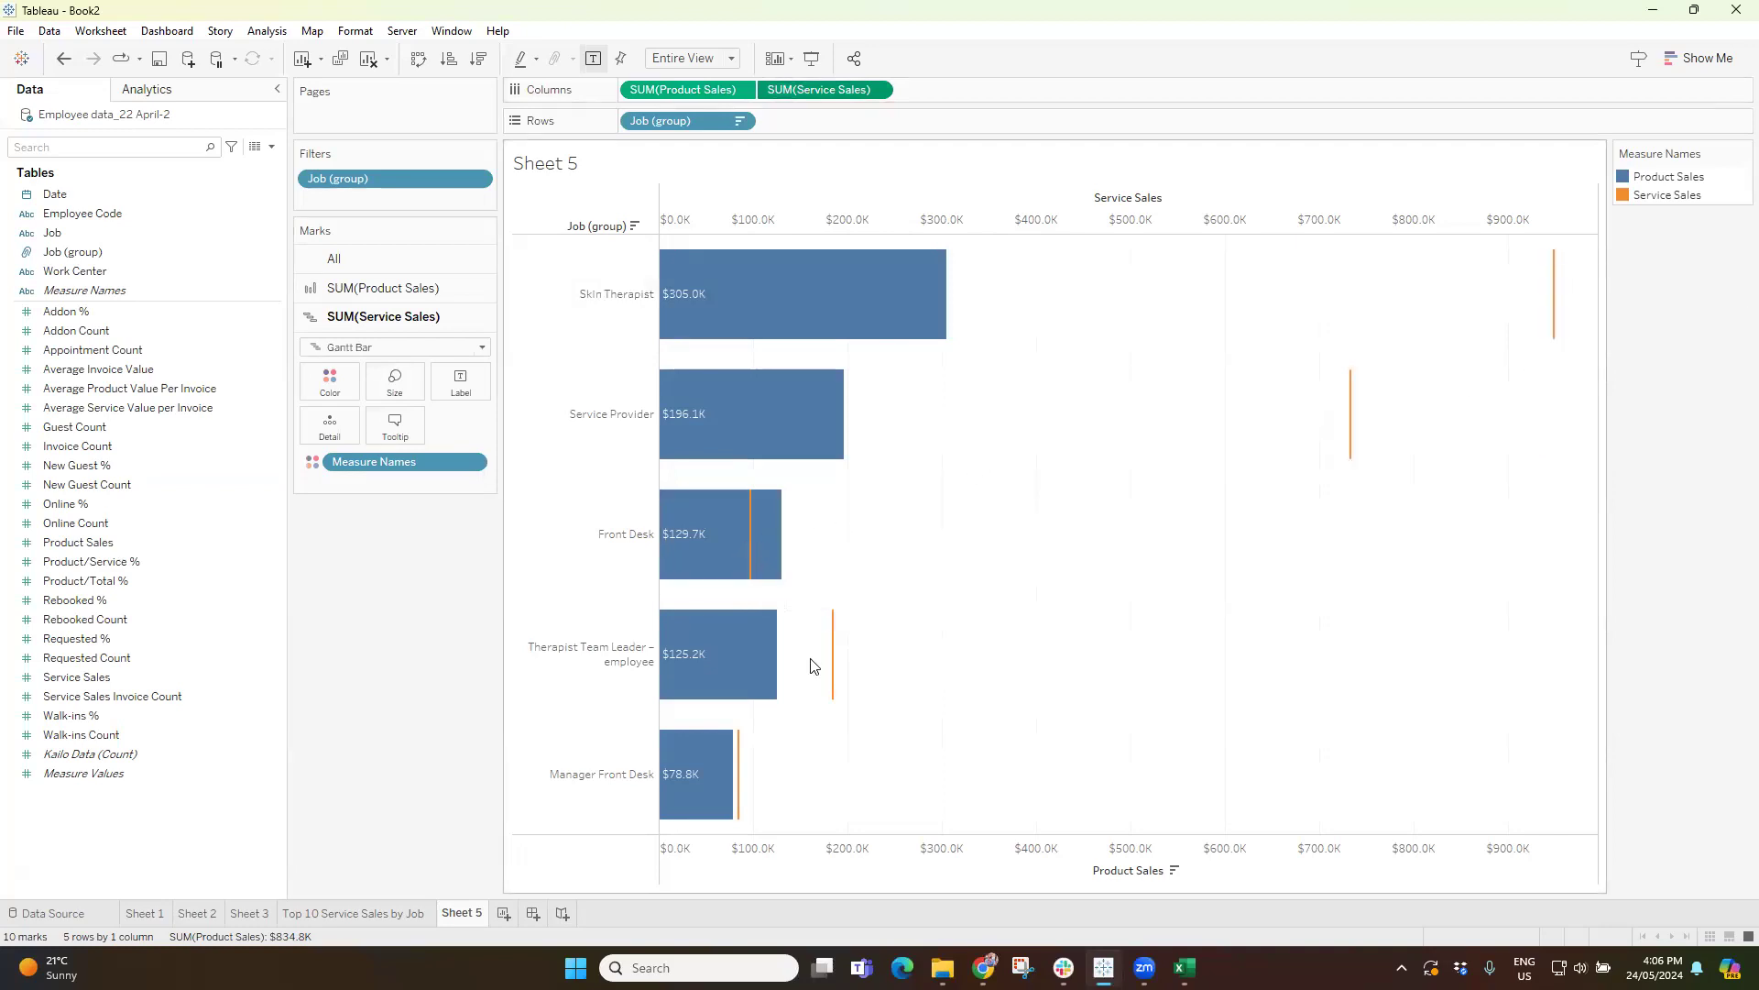
click(376, 348)
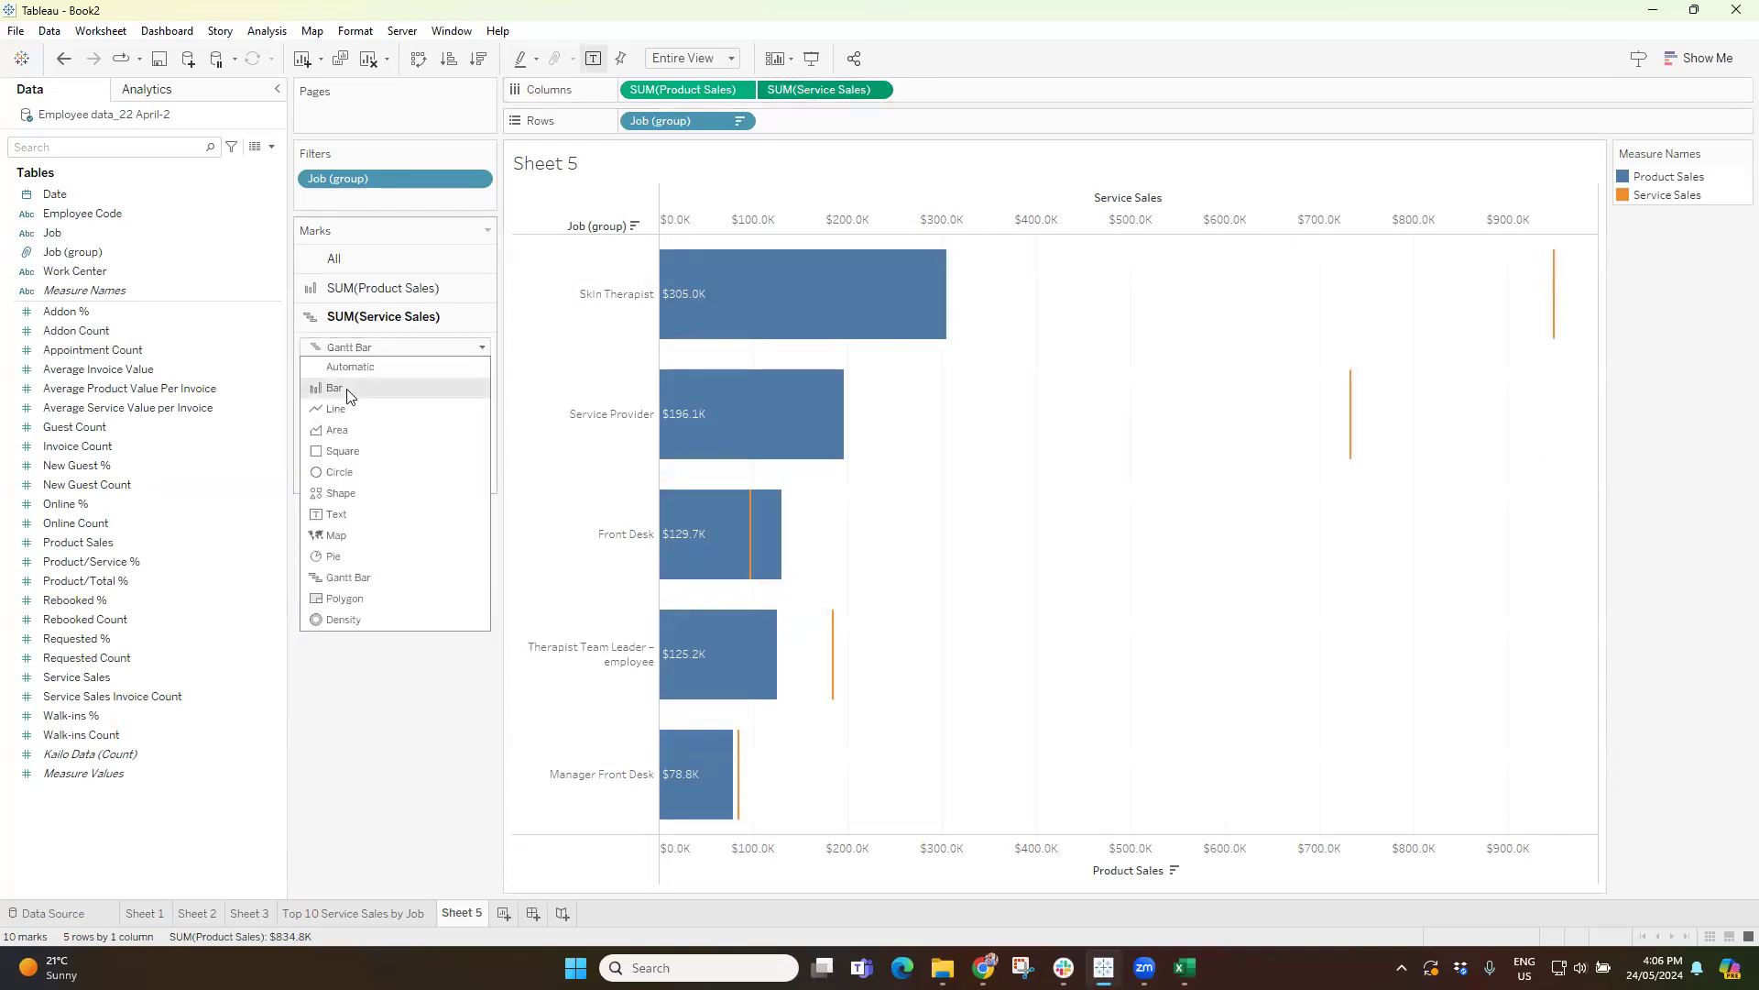
click(366, 387)
click(422, 390)
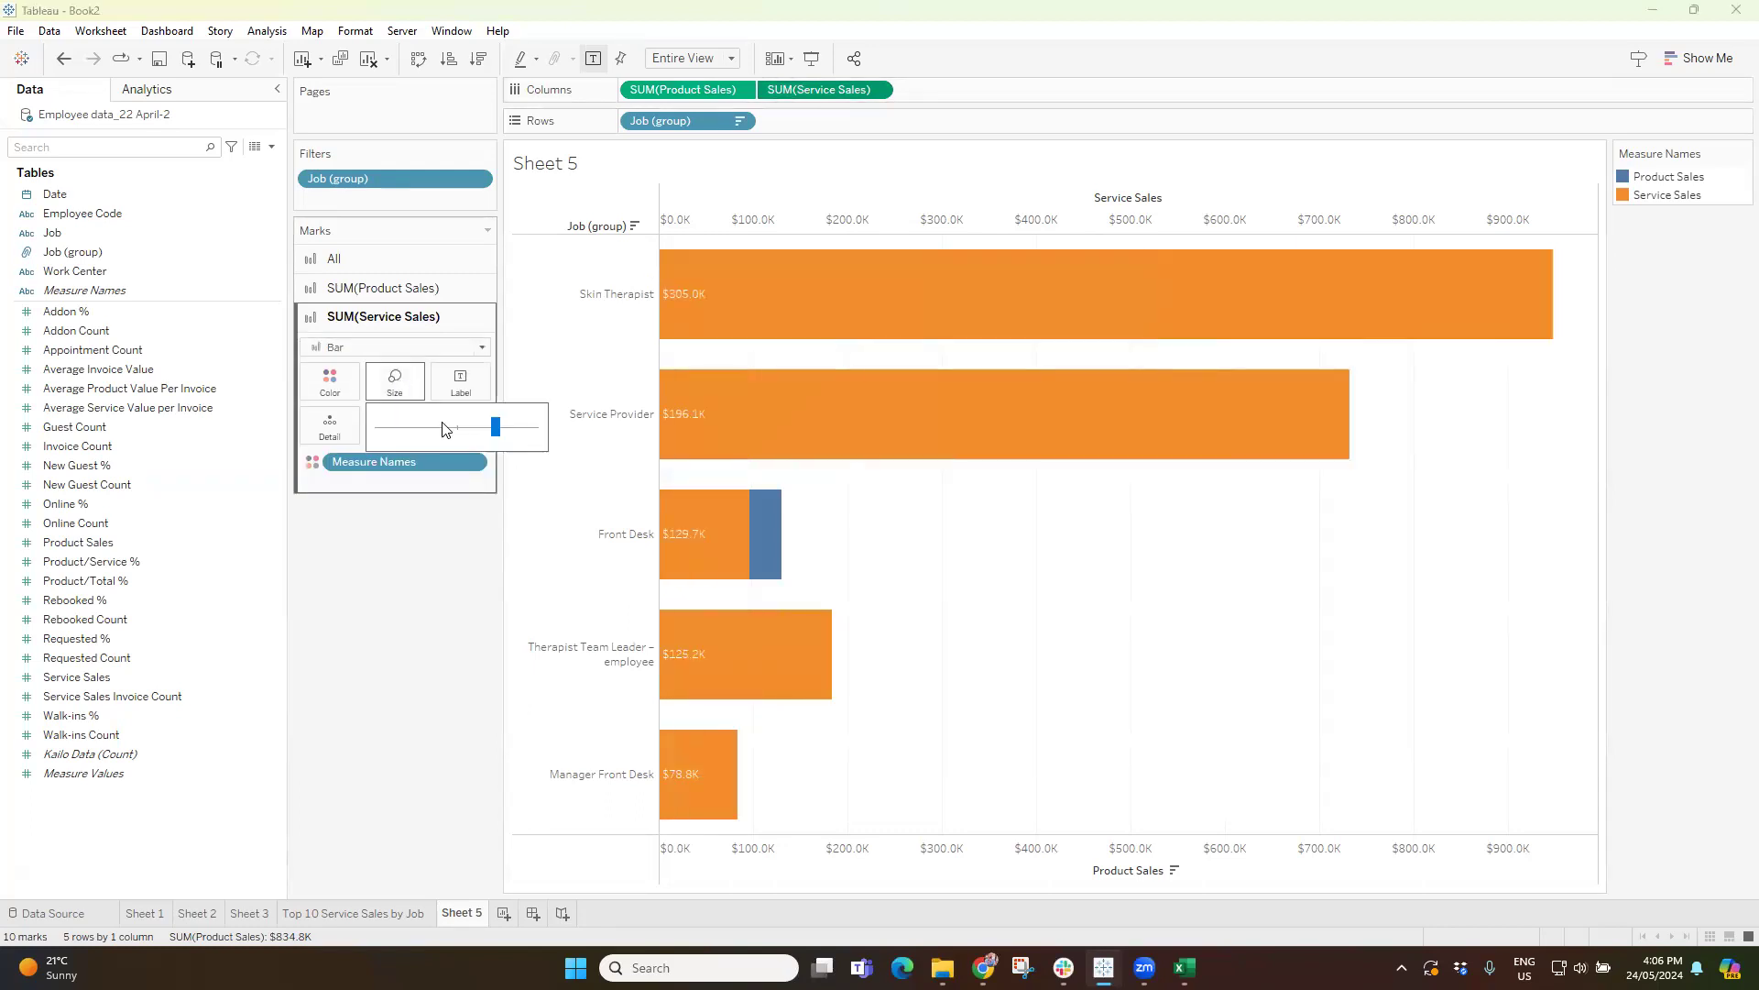
drag(496, 427, 406, 431)
Show mark labels on the Service Sales bars with Right horizontal alignment and the font set to Match Mark Color.
click(461, 383)
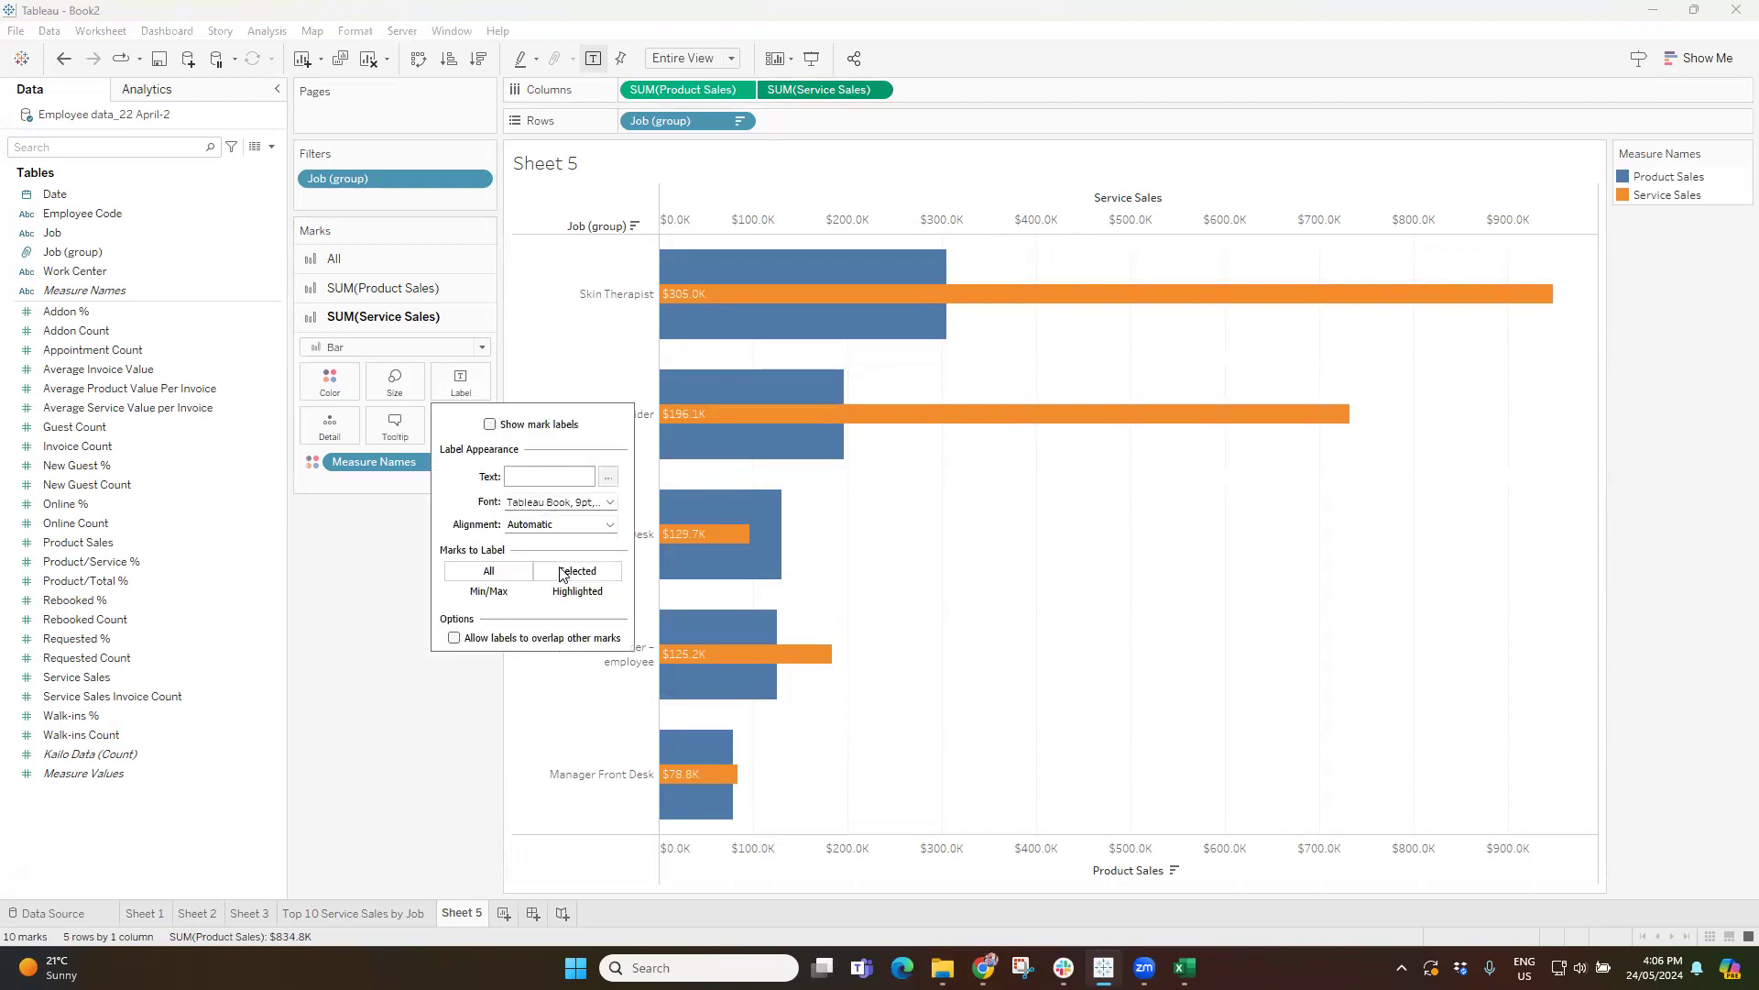
click(490, 424)
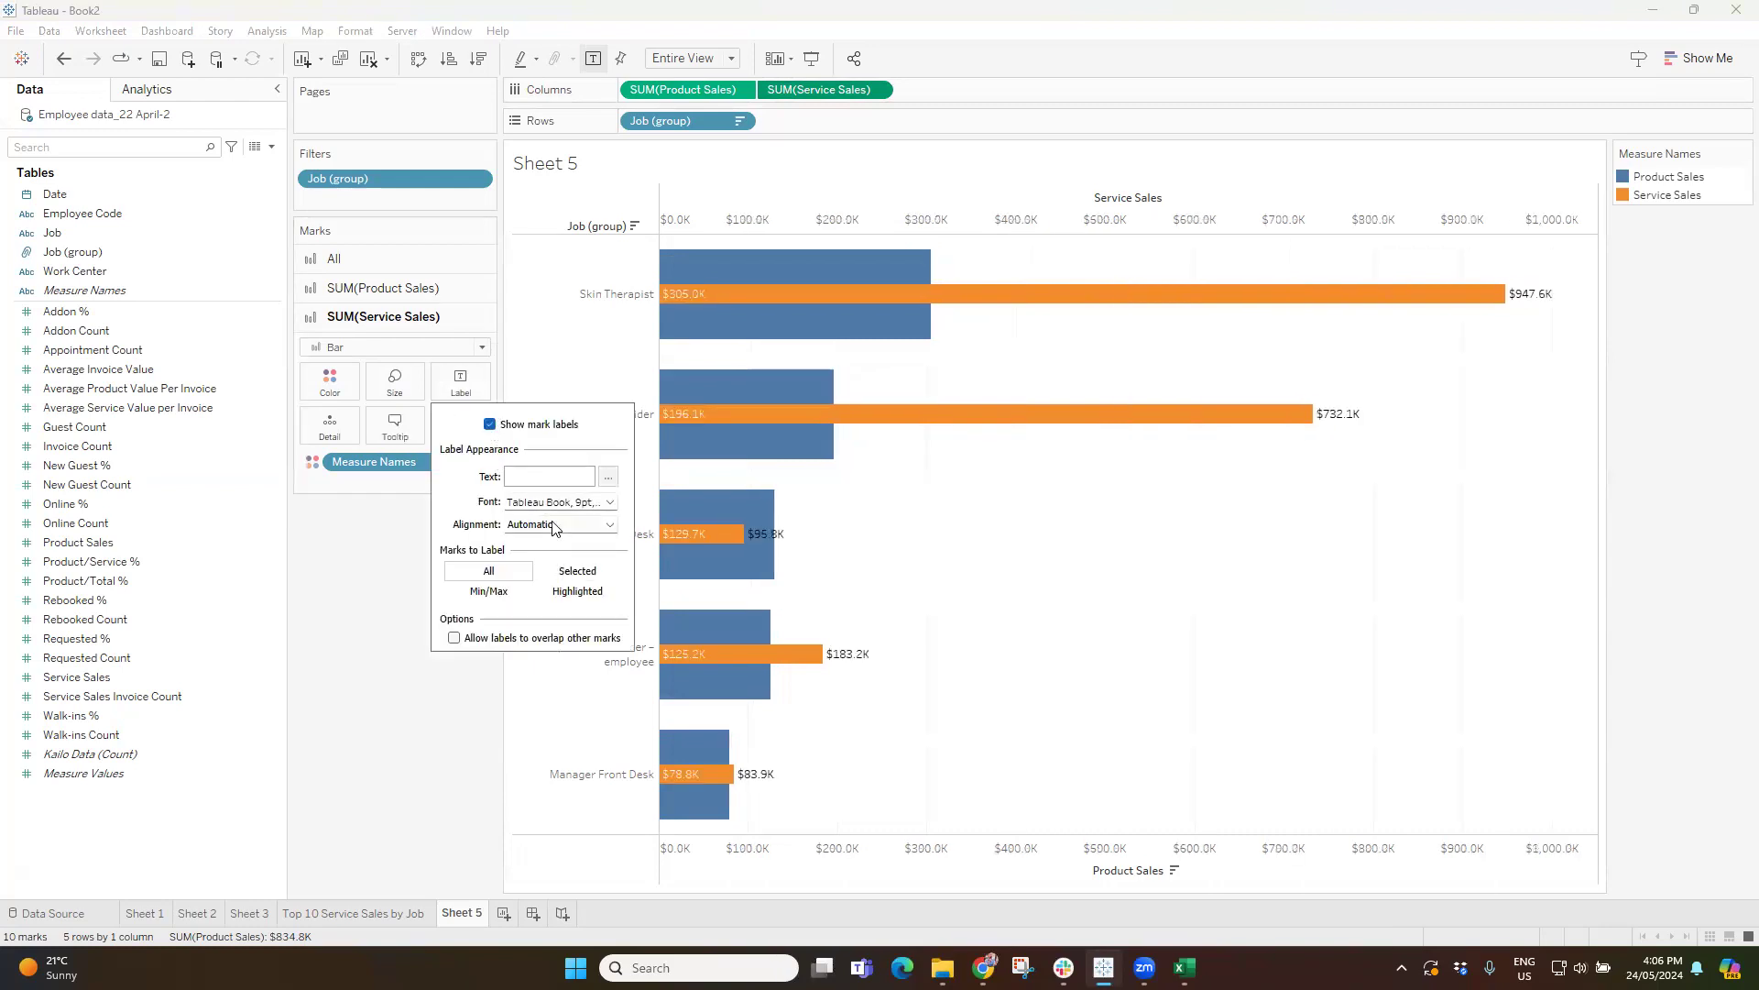
click(552, 525)
click(575, 597)
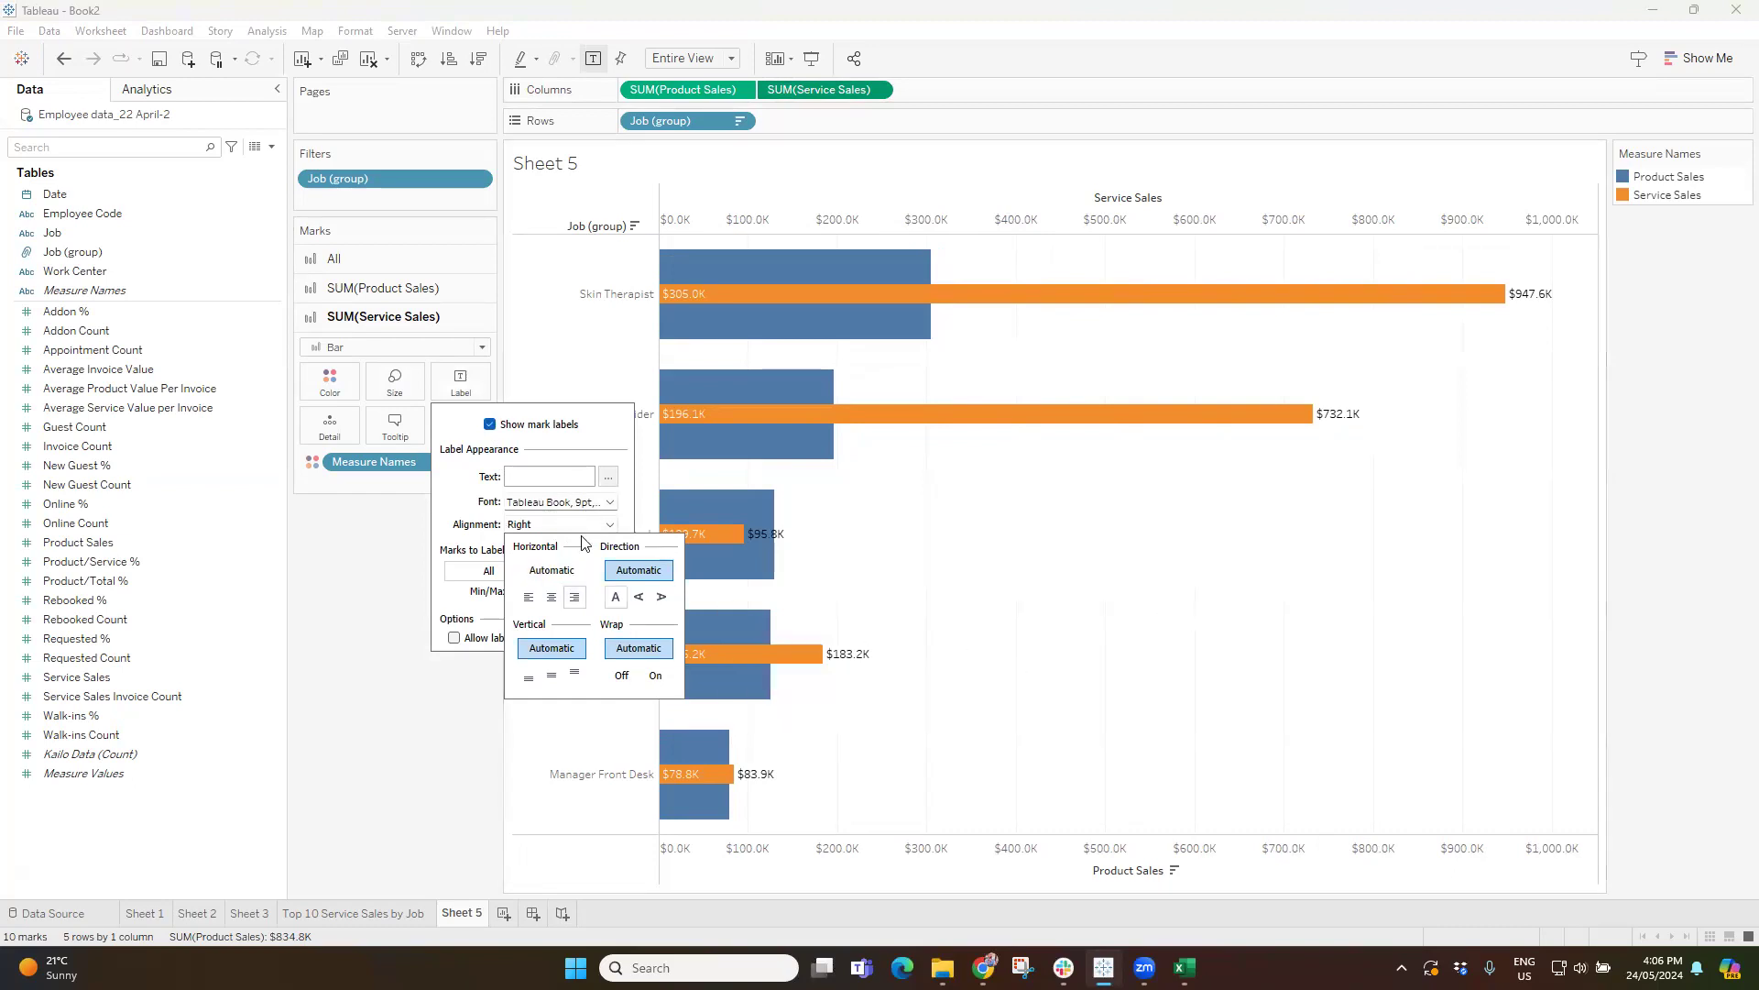
click(552, 528)
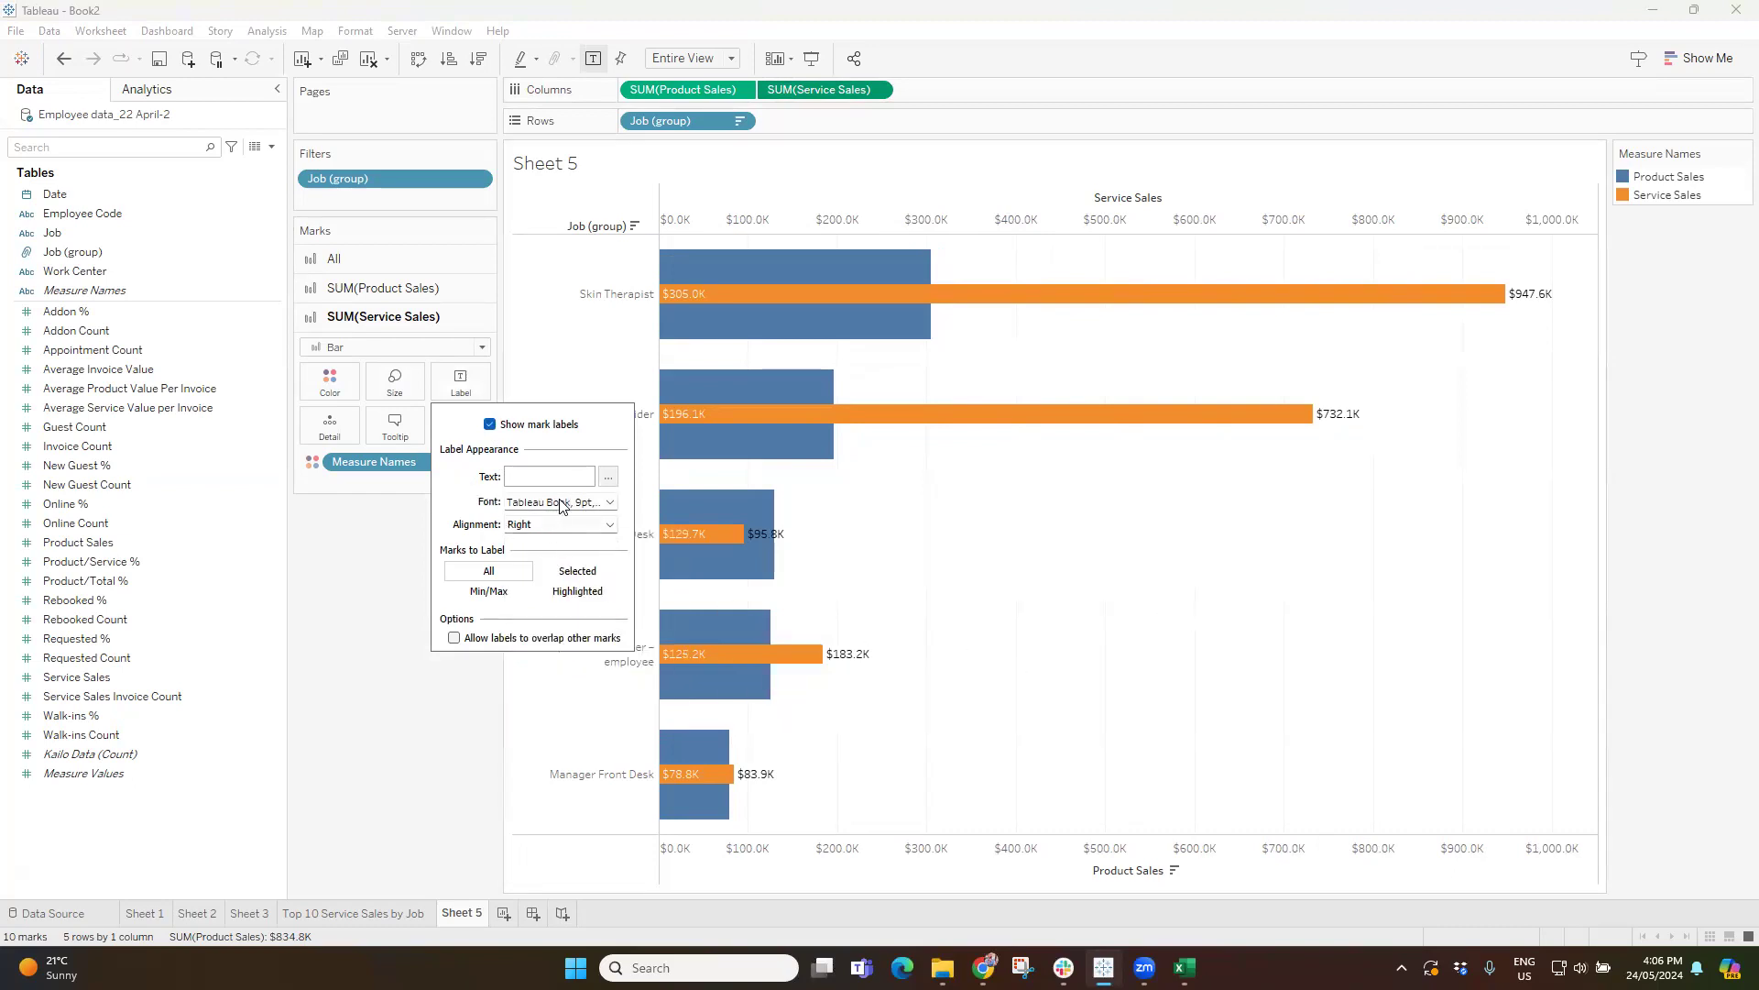
click(562, 505)
click(581, 600)
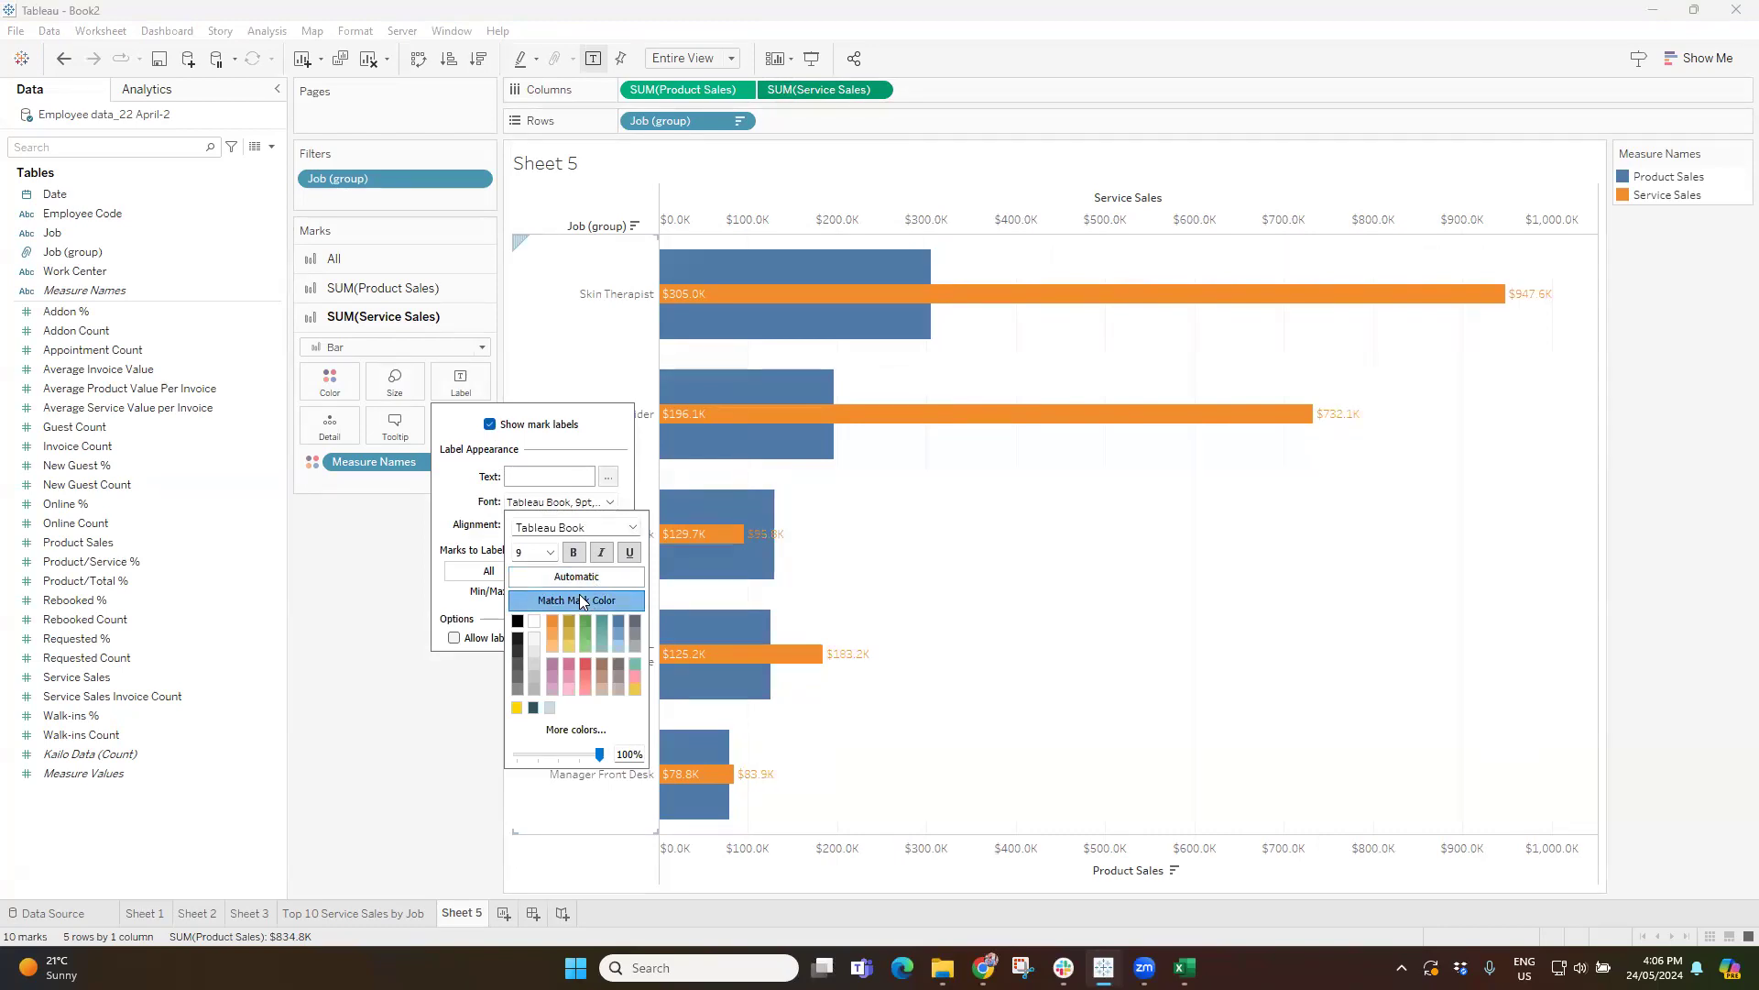
click(1733, 575)
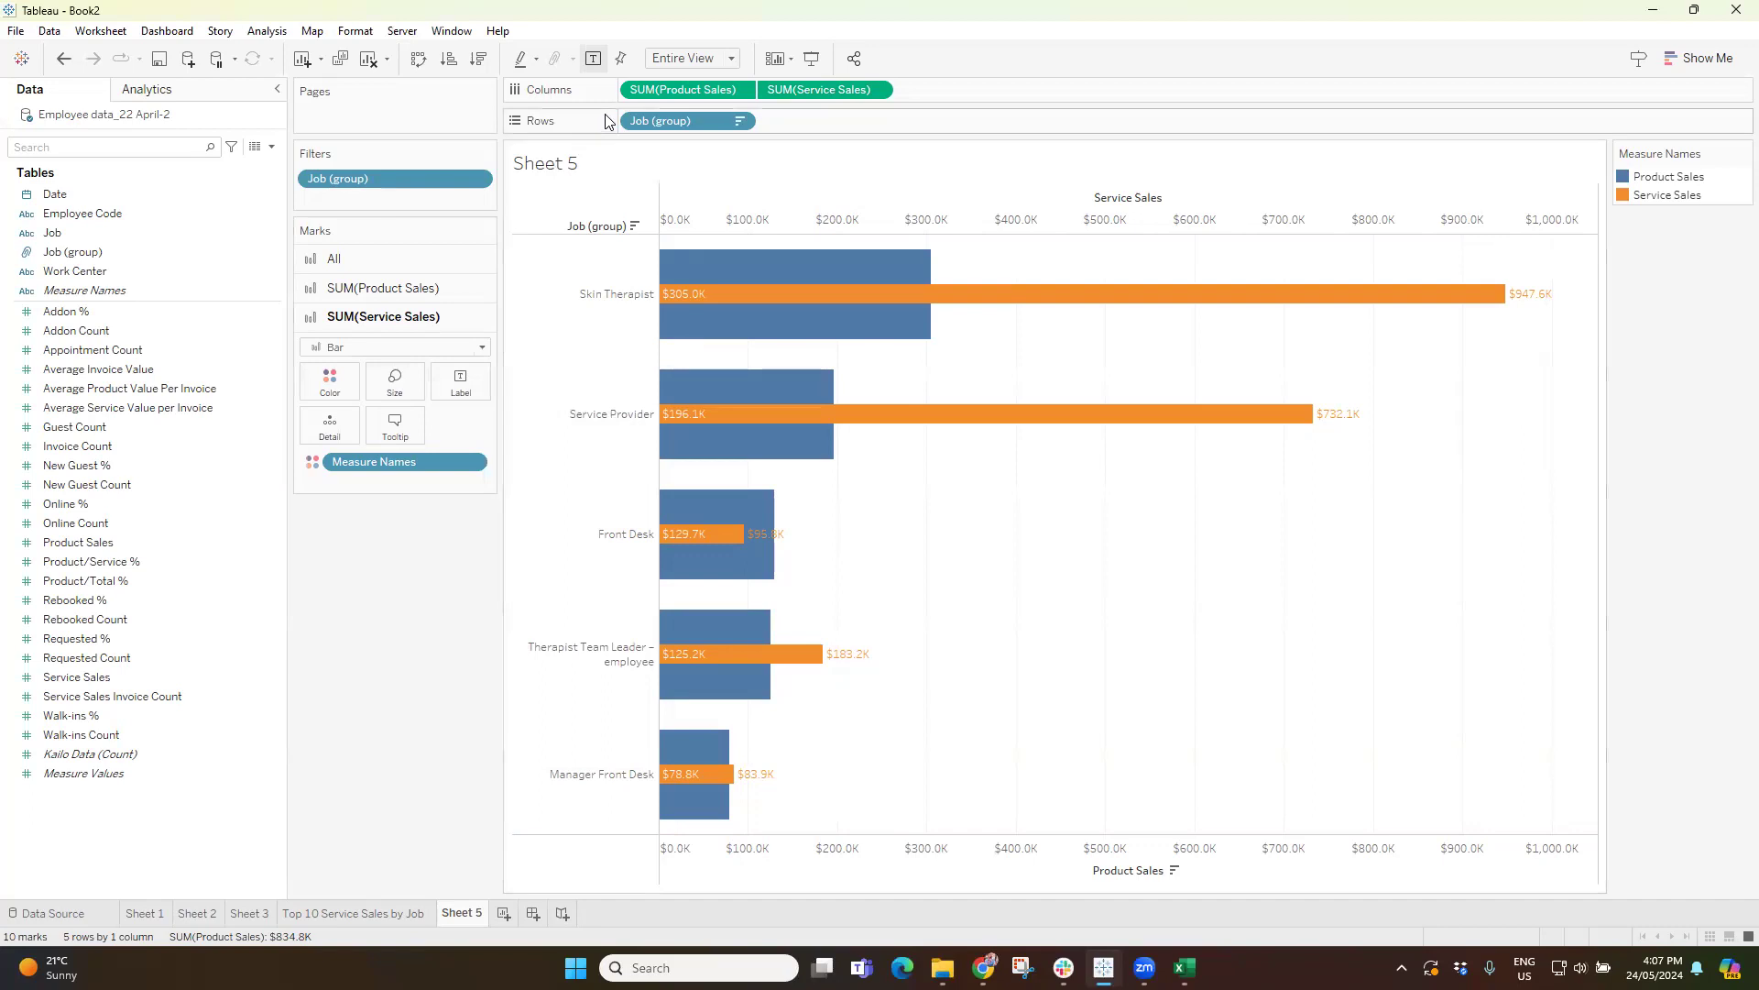
Turn off axis synchronization on the Product Sales axis to compare the scales, and turn it back on.
click(365, 288)
right_click(1034, 859)
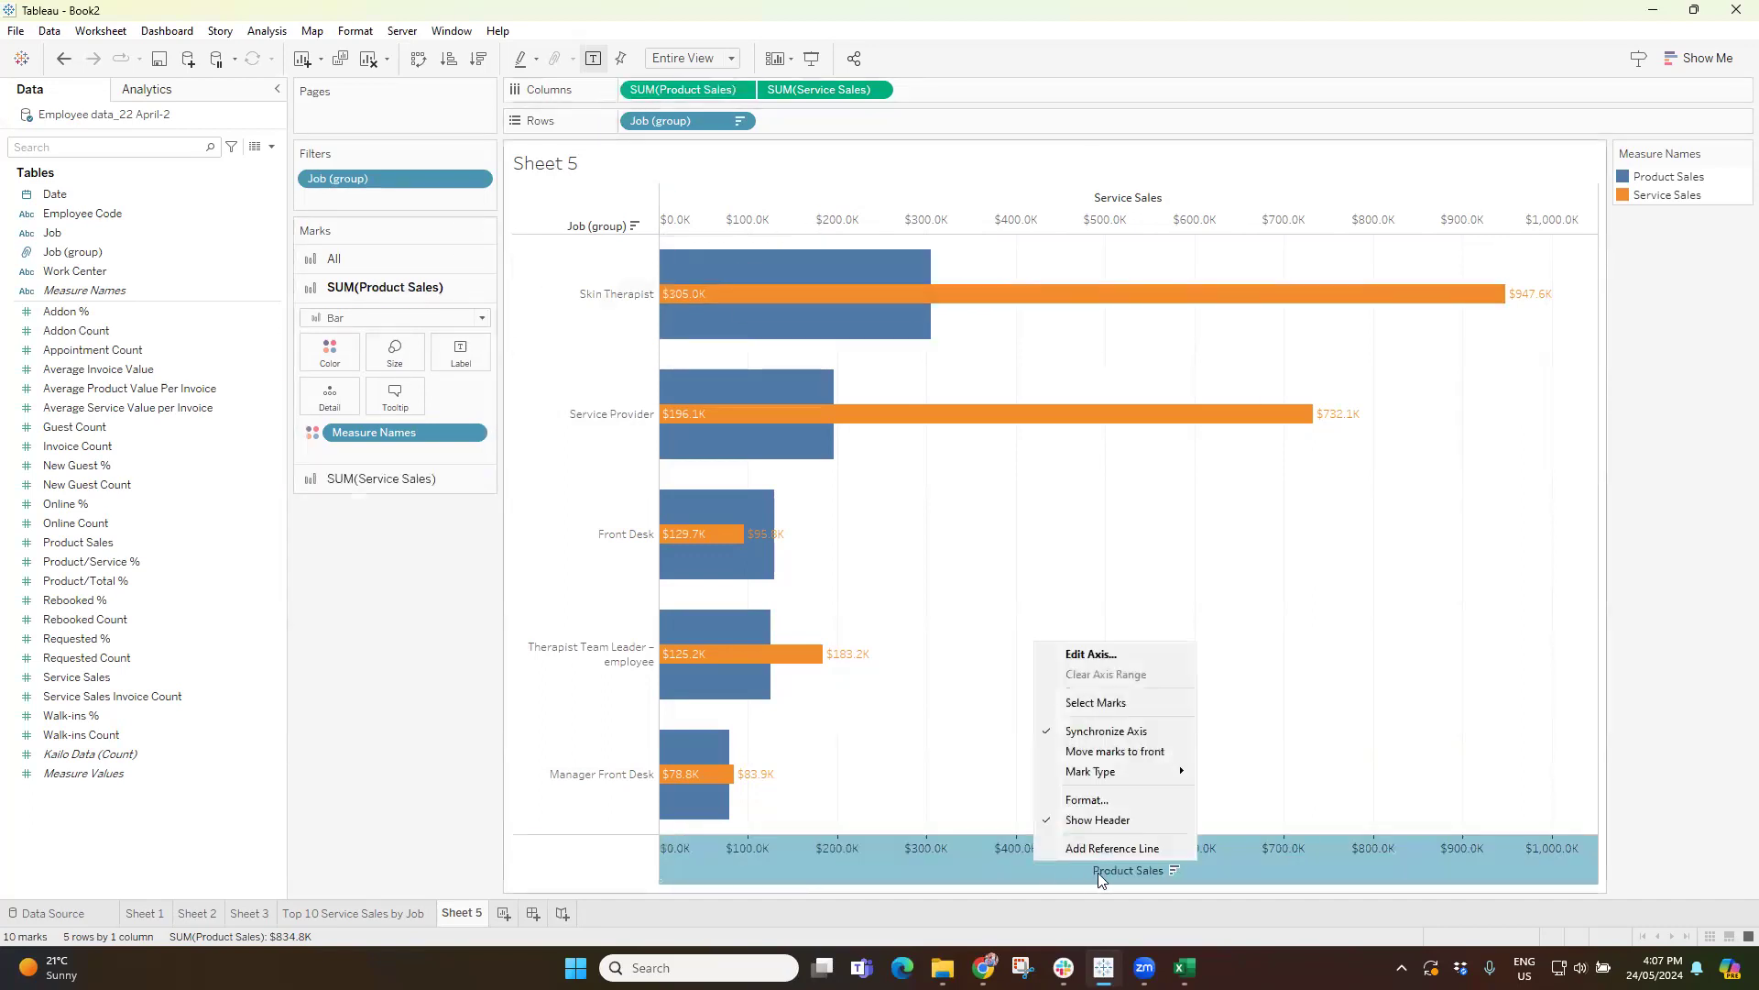
click(1635, 591)
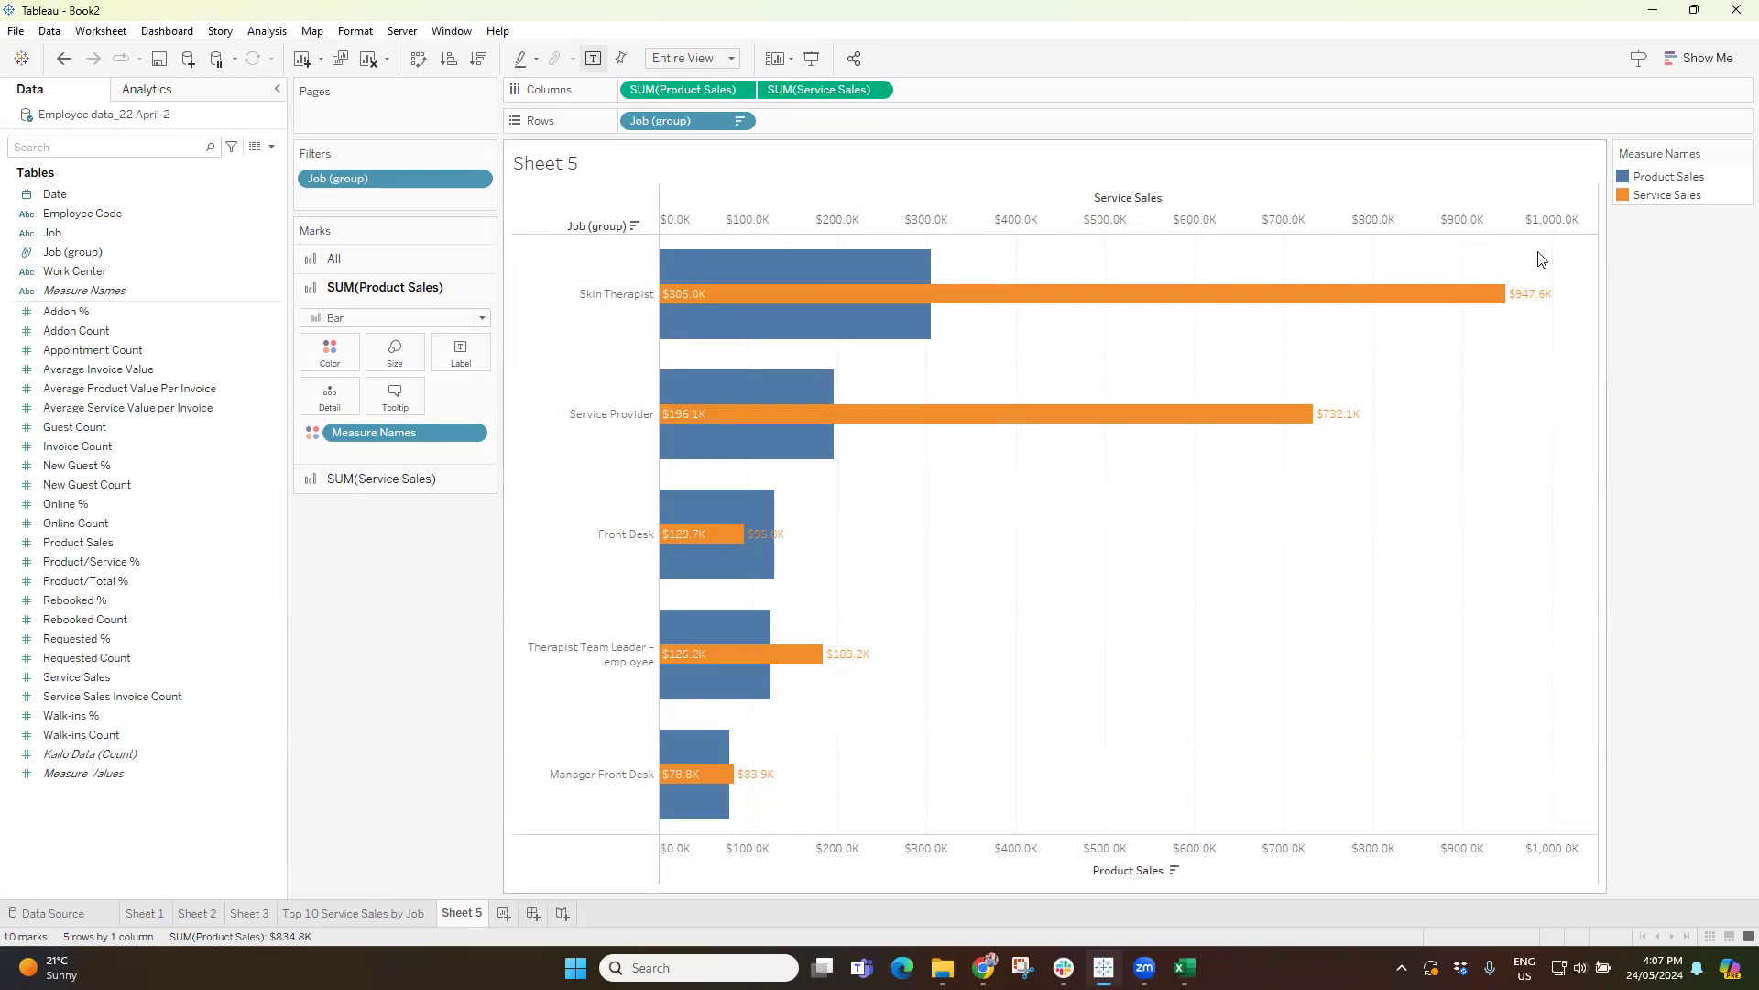
mouse_move(1546, 269)
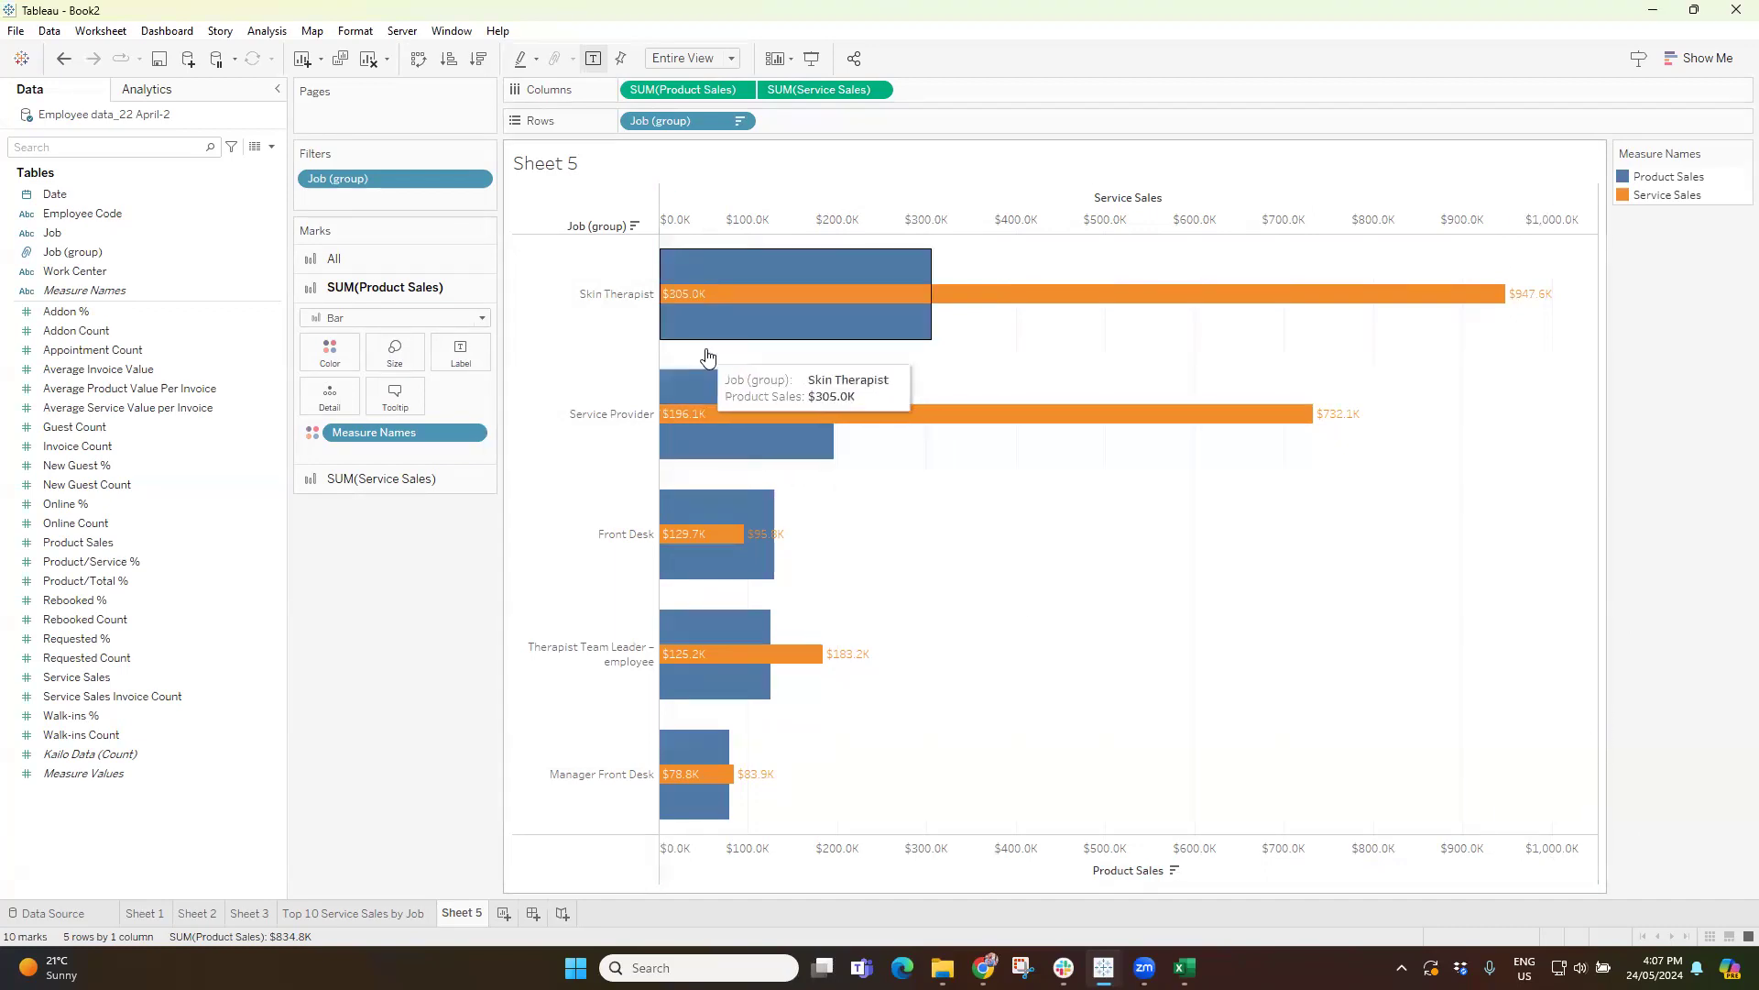
right_click(938, 850)
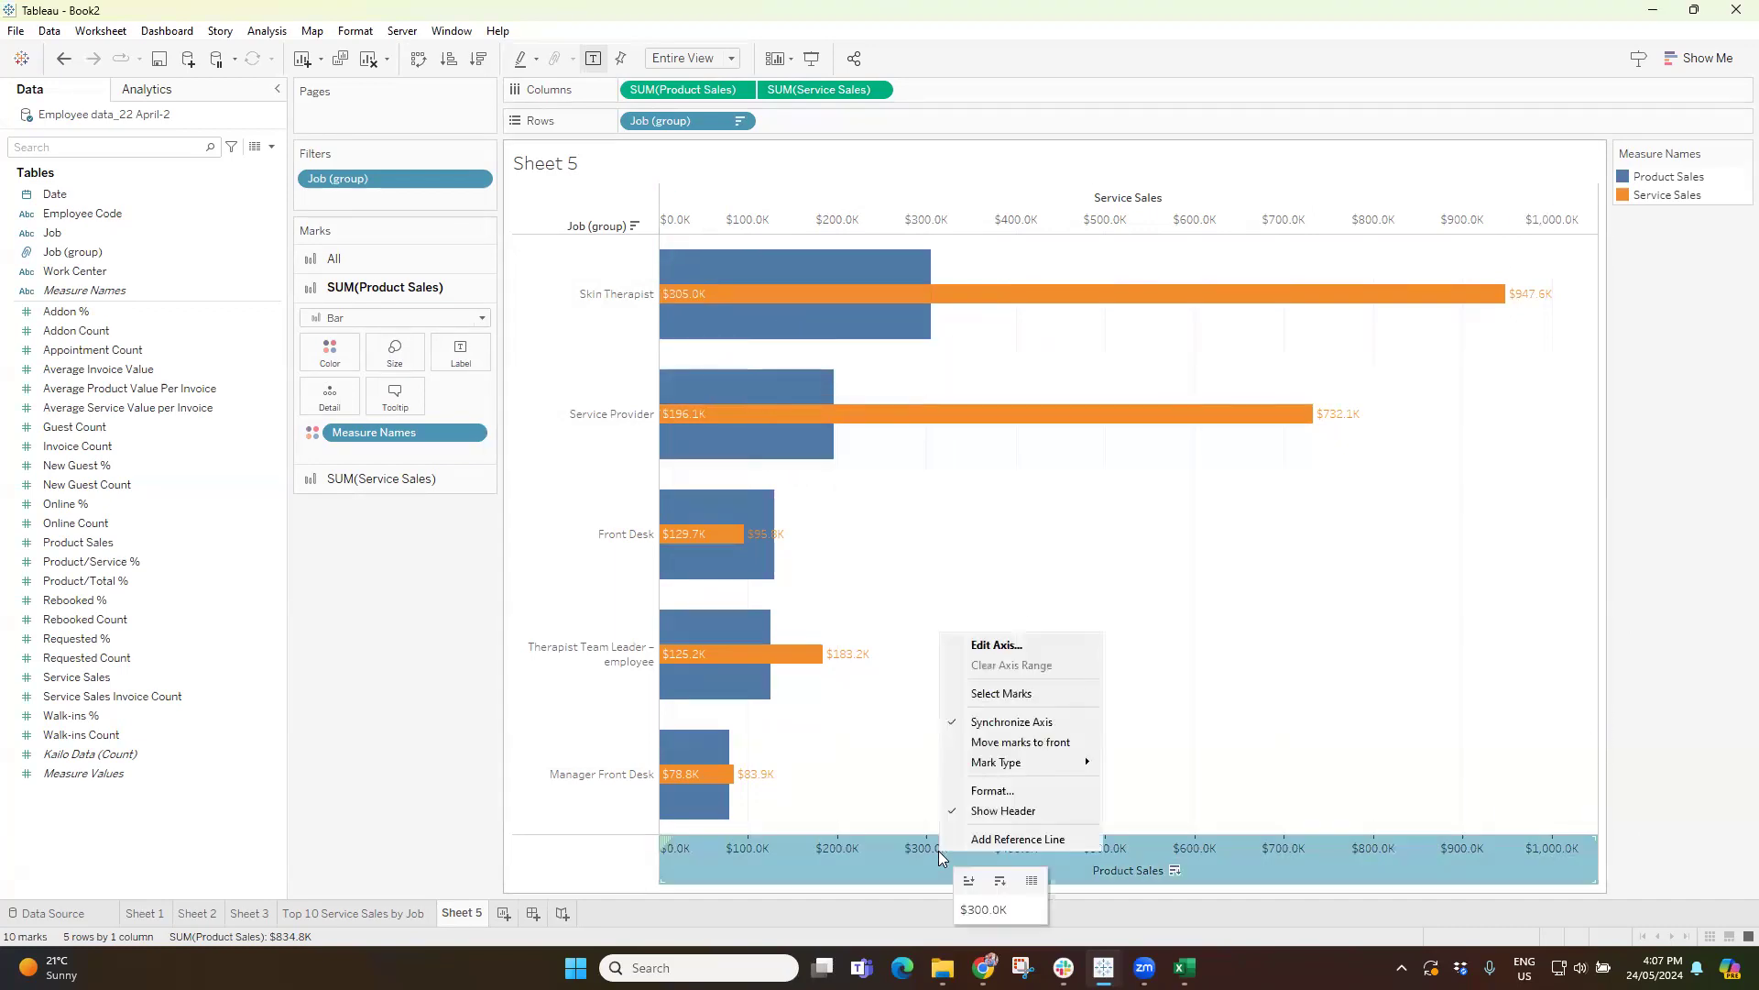
click(981, 724)
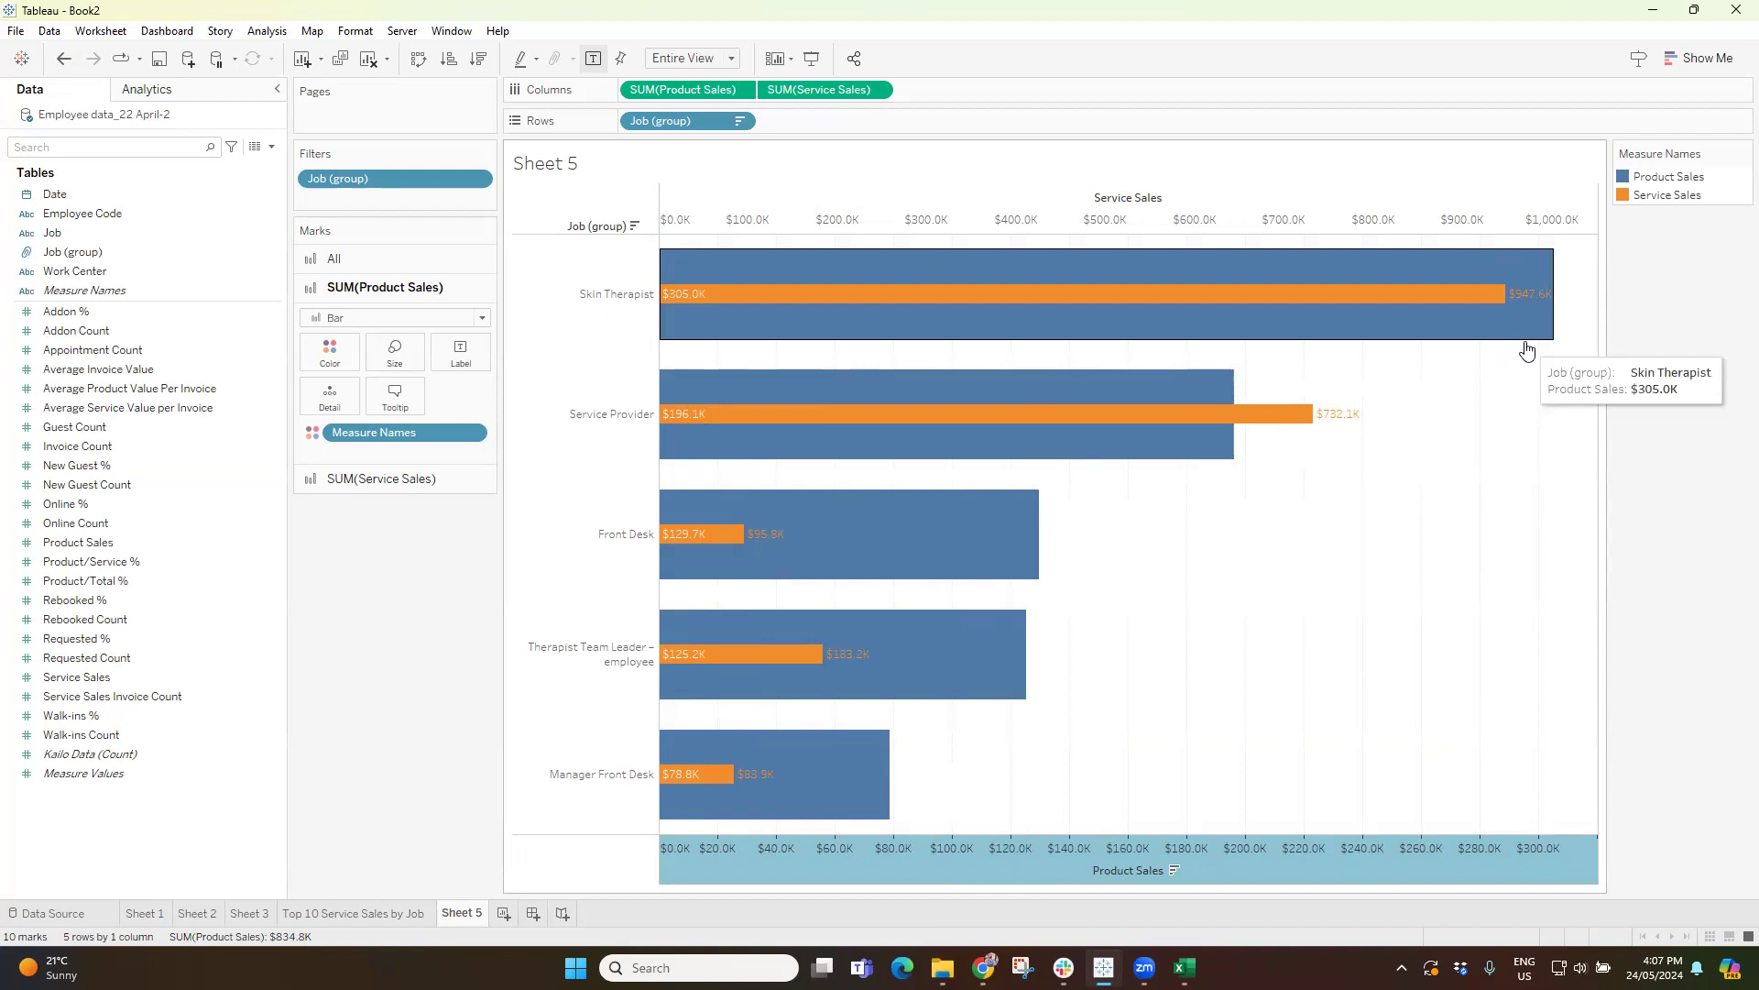
right_click(1248, 843)
click(1334, 713)
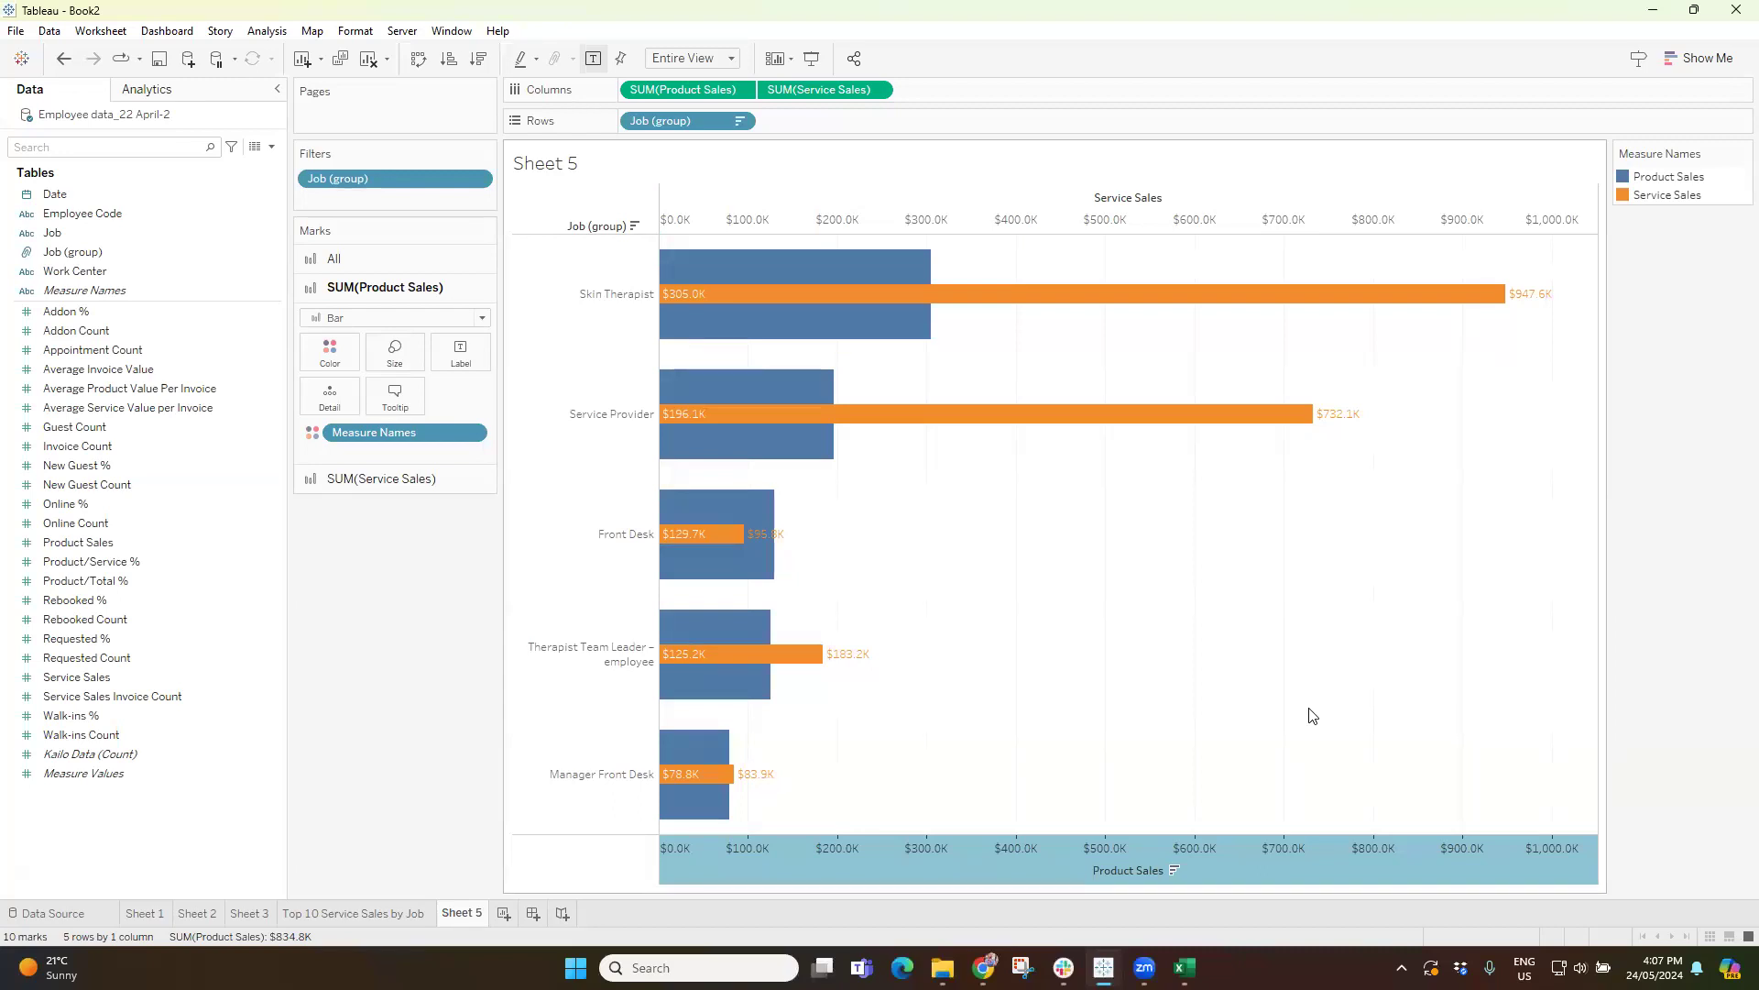
Try the Circle mark type for Product Sales, undo it, and look through the mark types available for Service Sales.
click(366, 325)
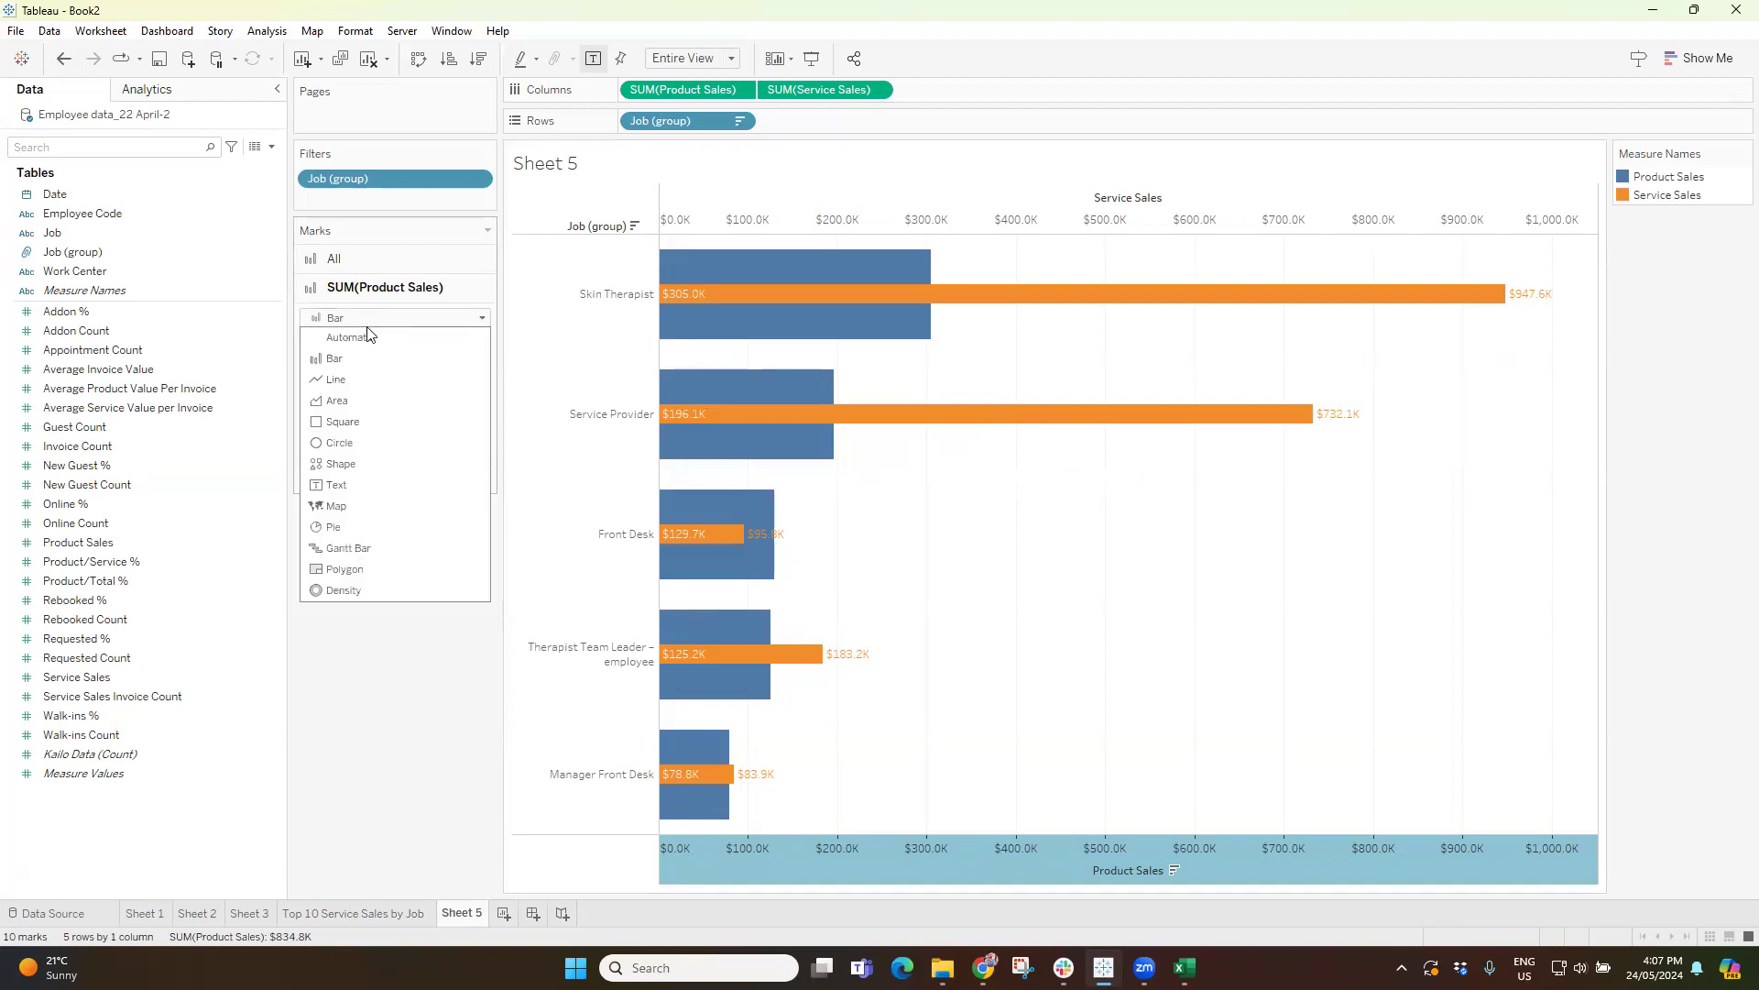
click(352, 448)
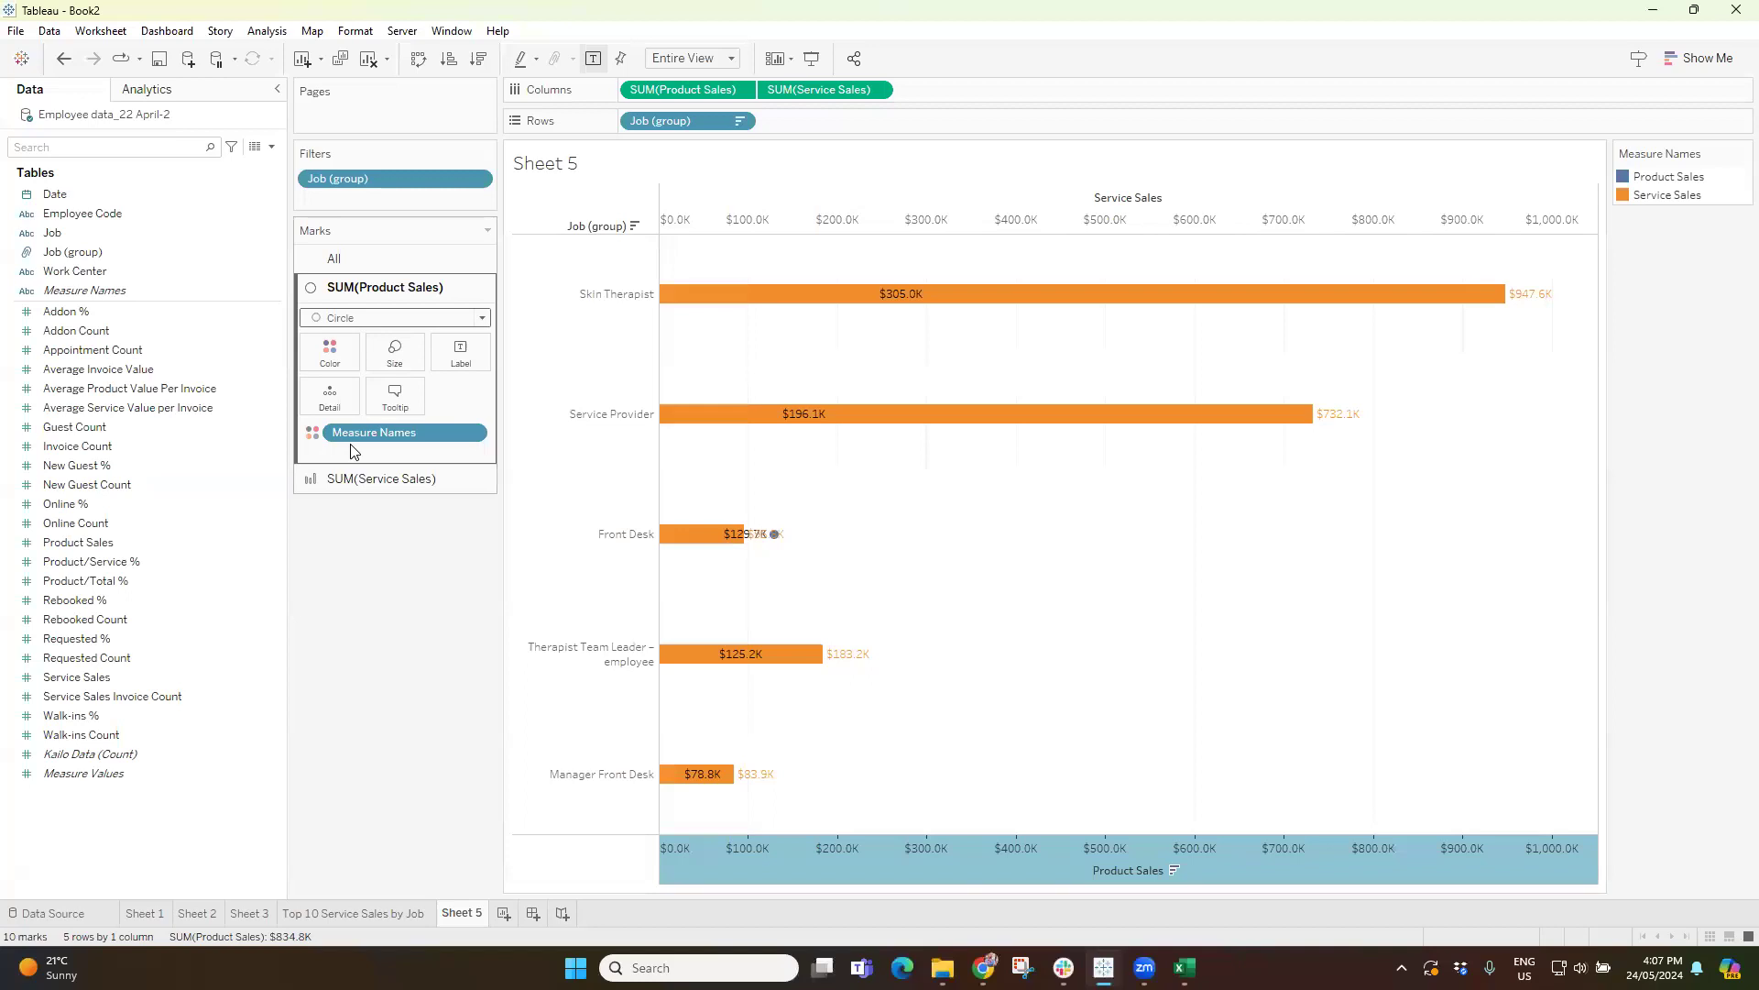
key(ctrl+z)
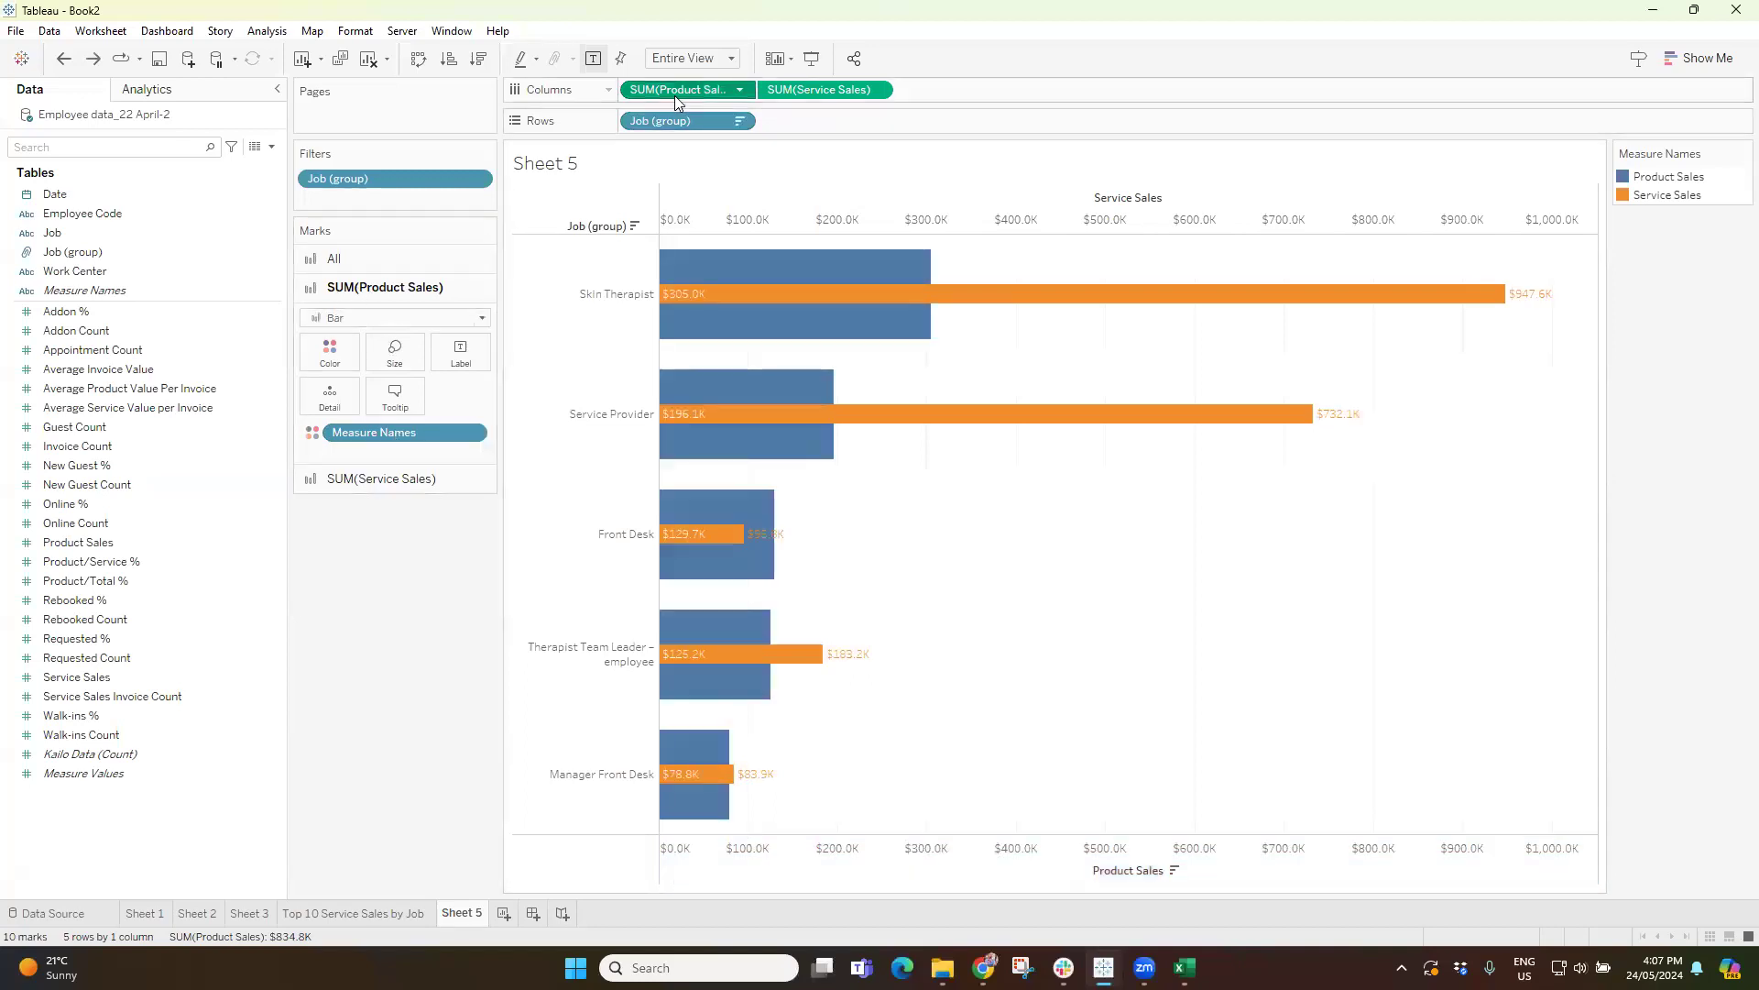
click(815, 89)
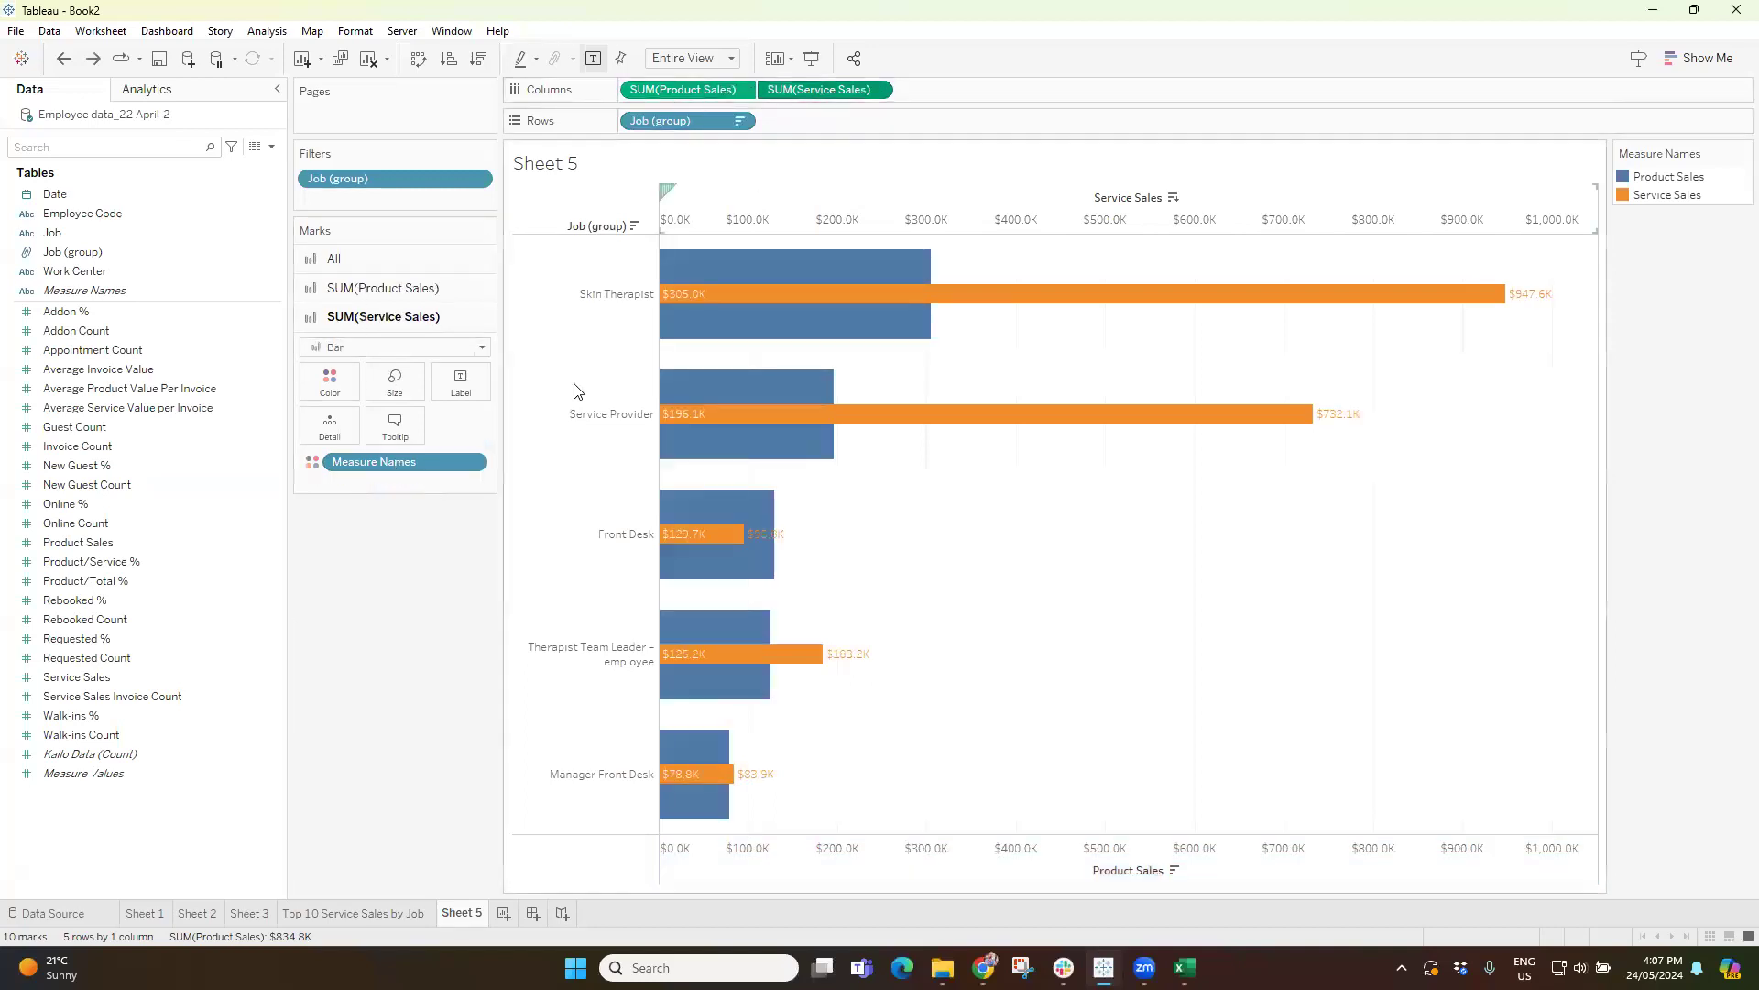
click(393, 348)
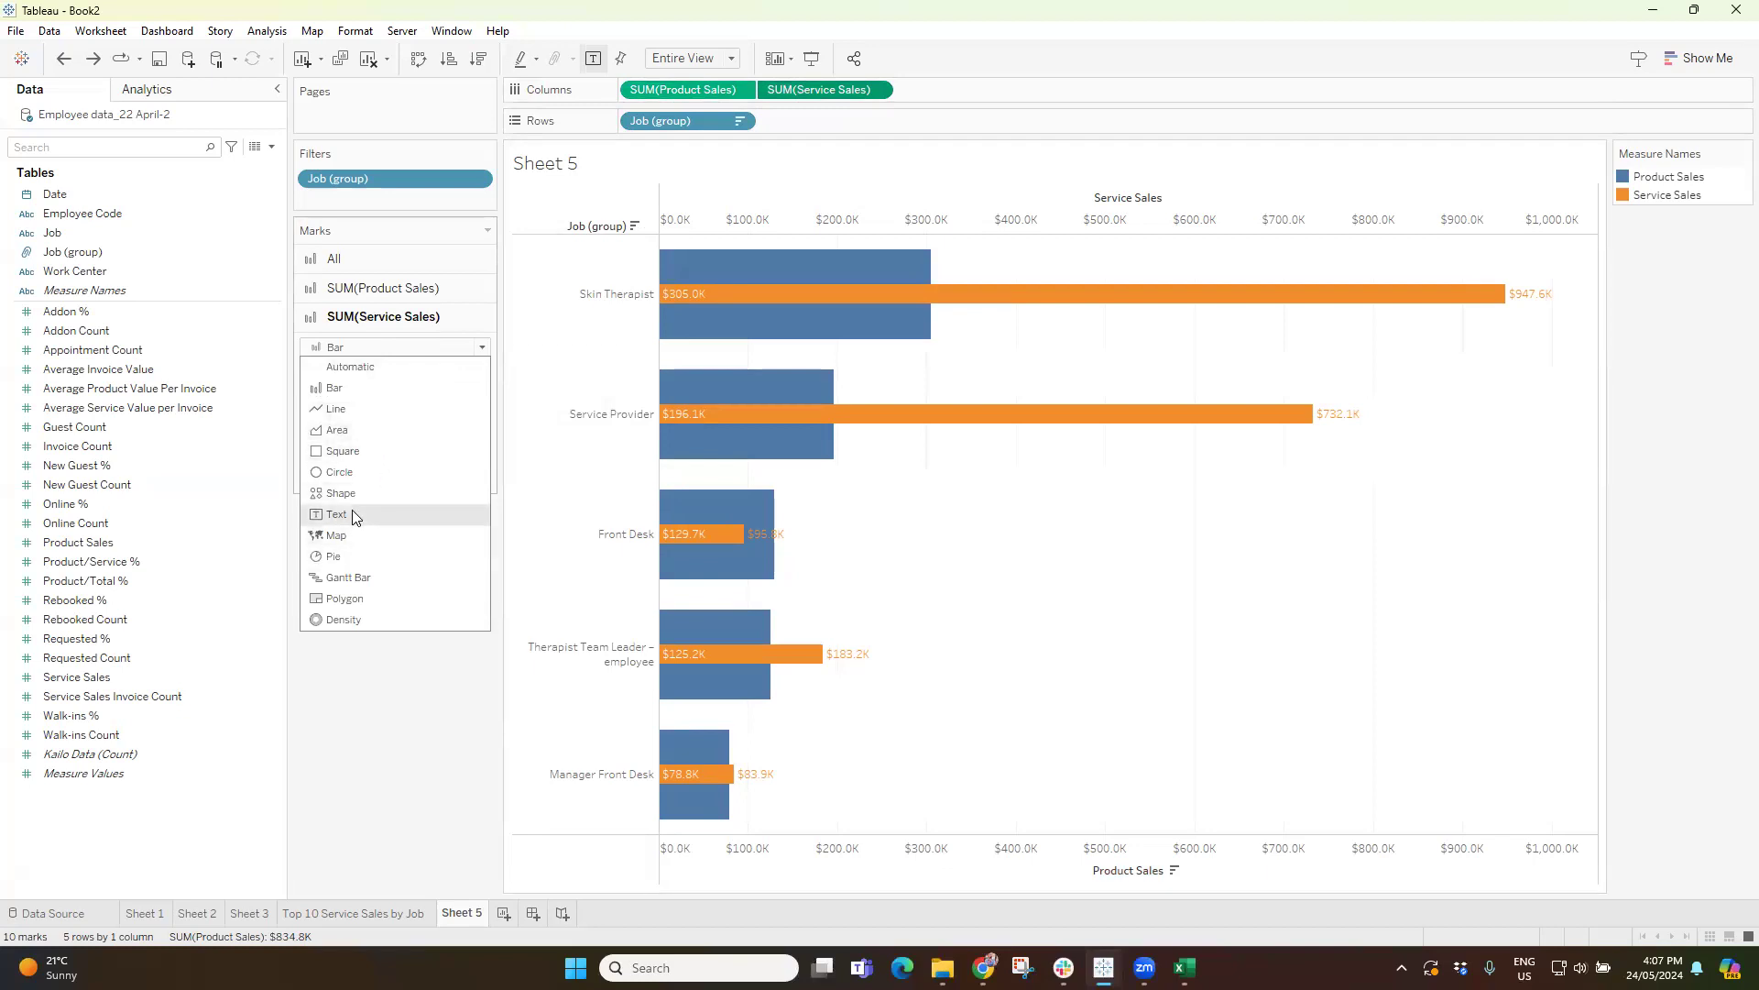
click(383, 765)
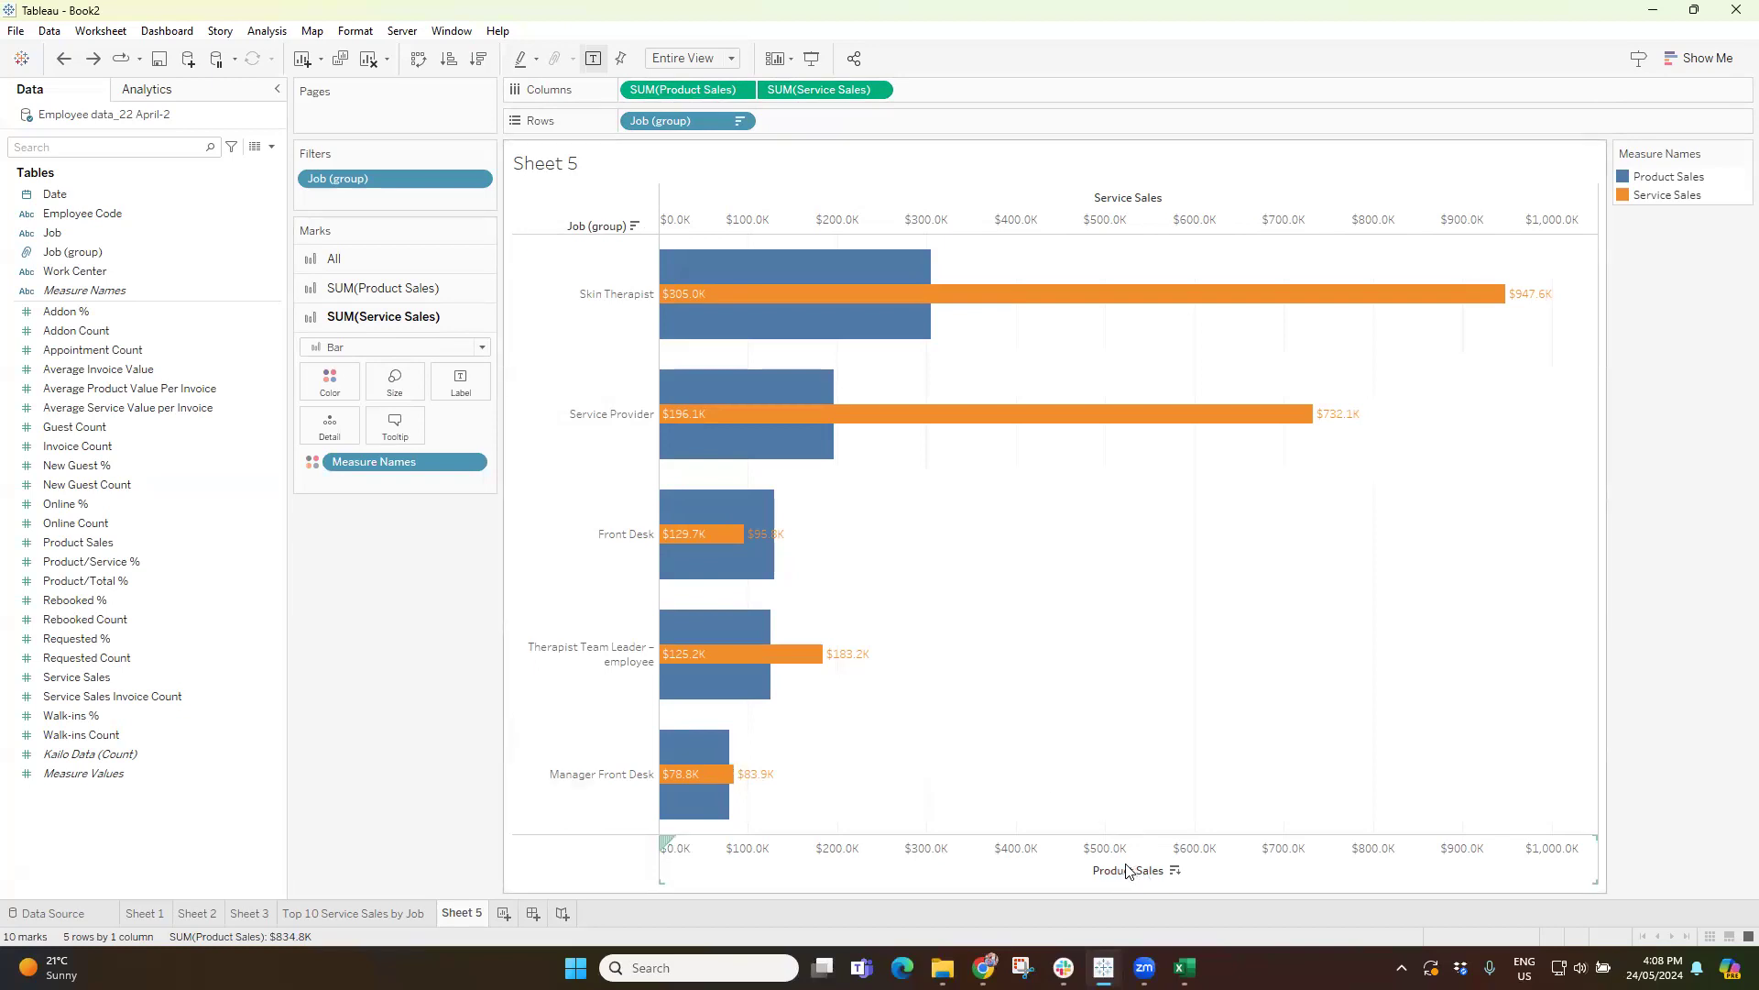
Hide the Service Sales axis header, and try hiding the Product Sales axis header before undoing that second change.
right_click(1076, 217)
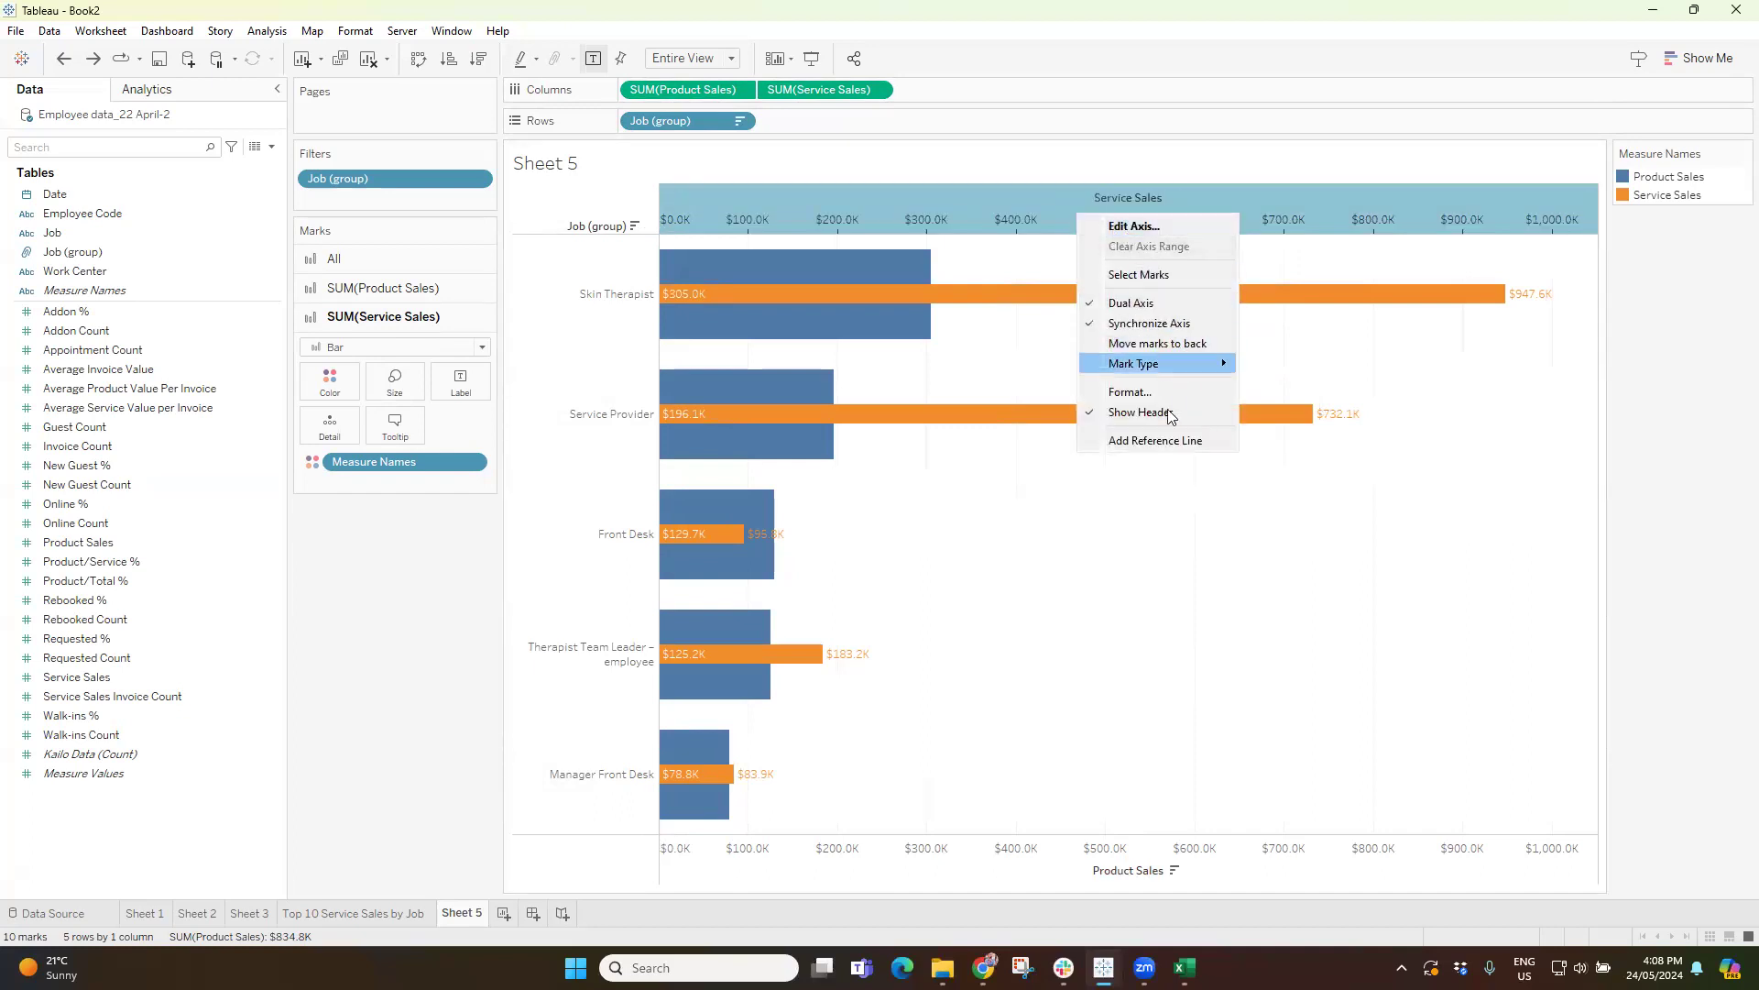
click(1153, 412)
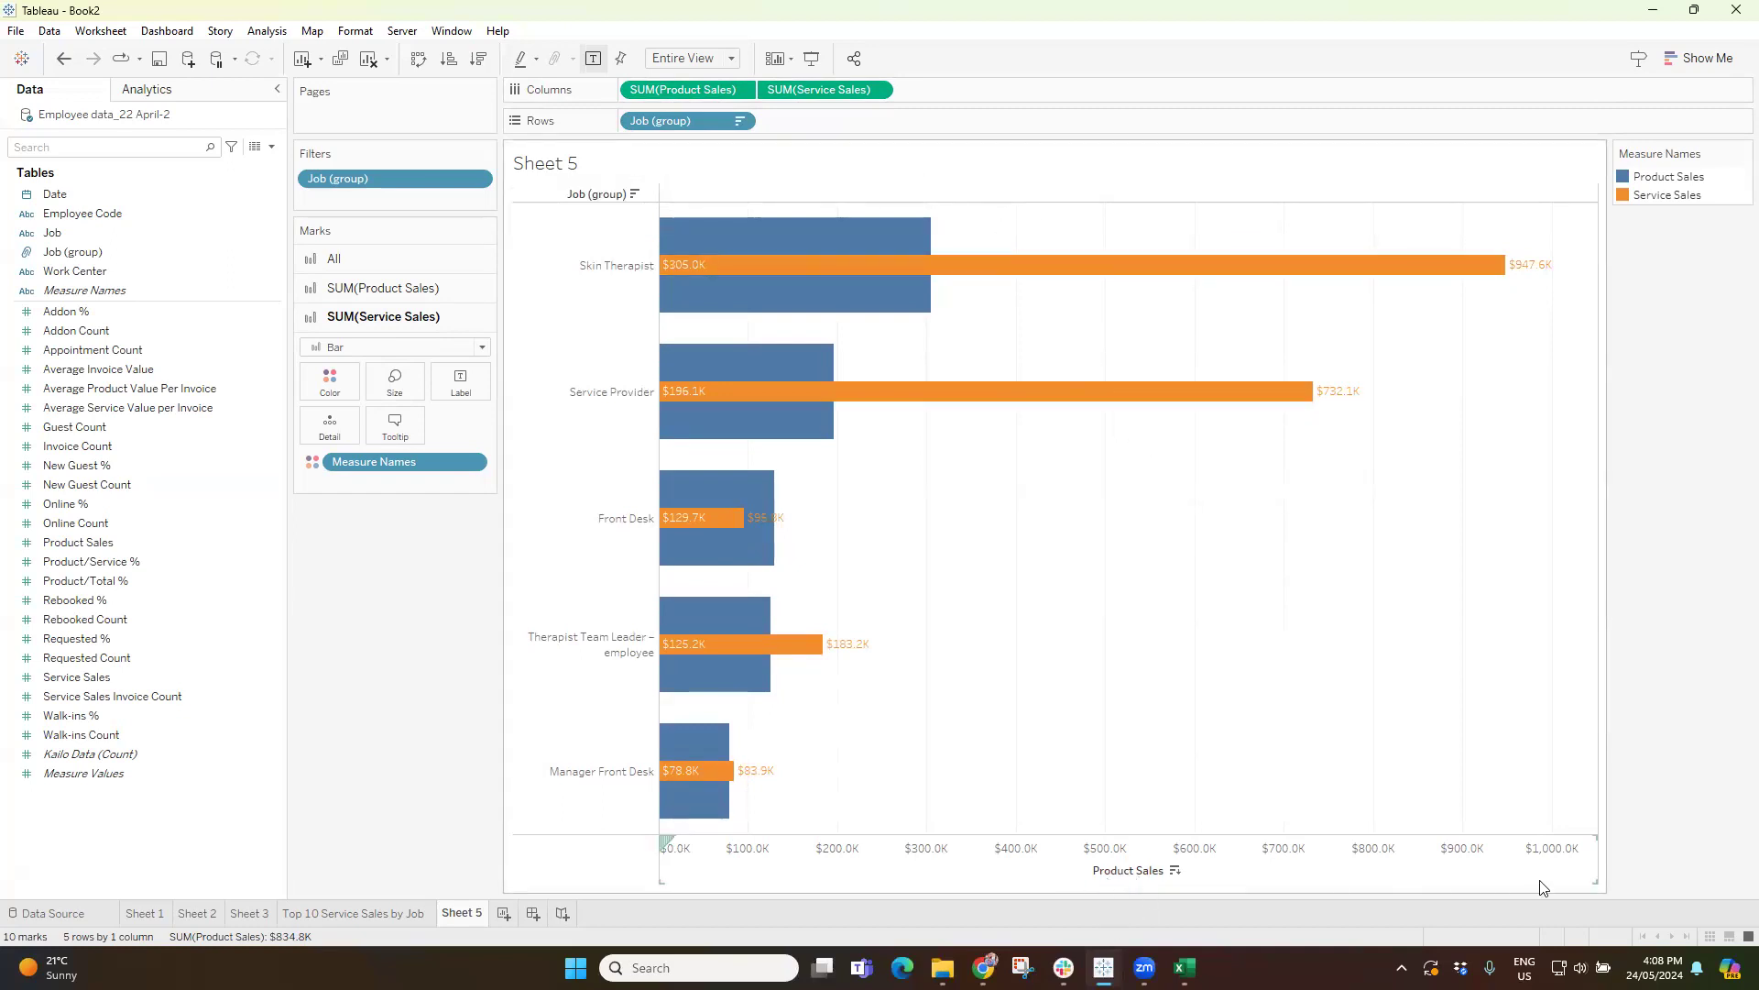
right_click(1091, 871)
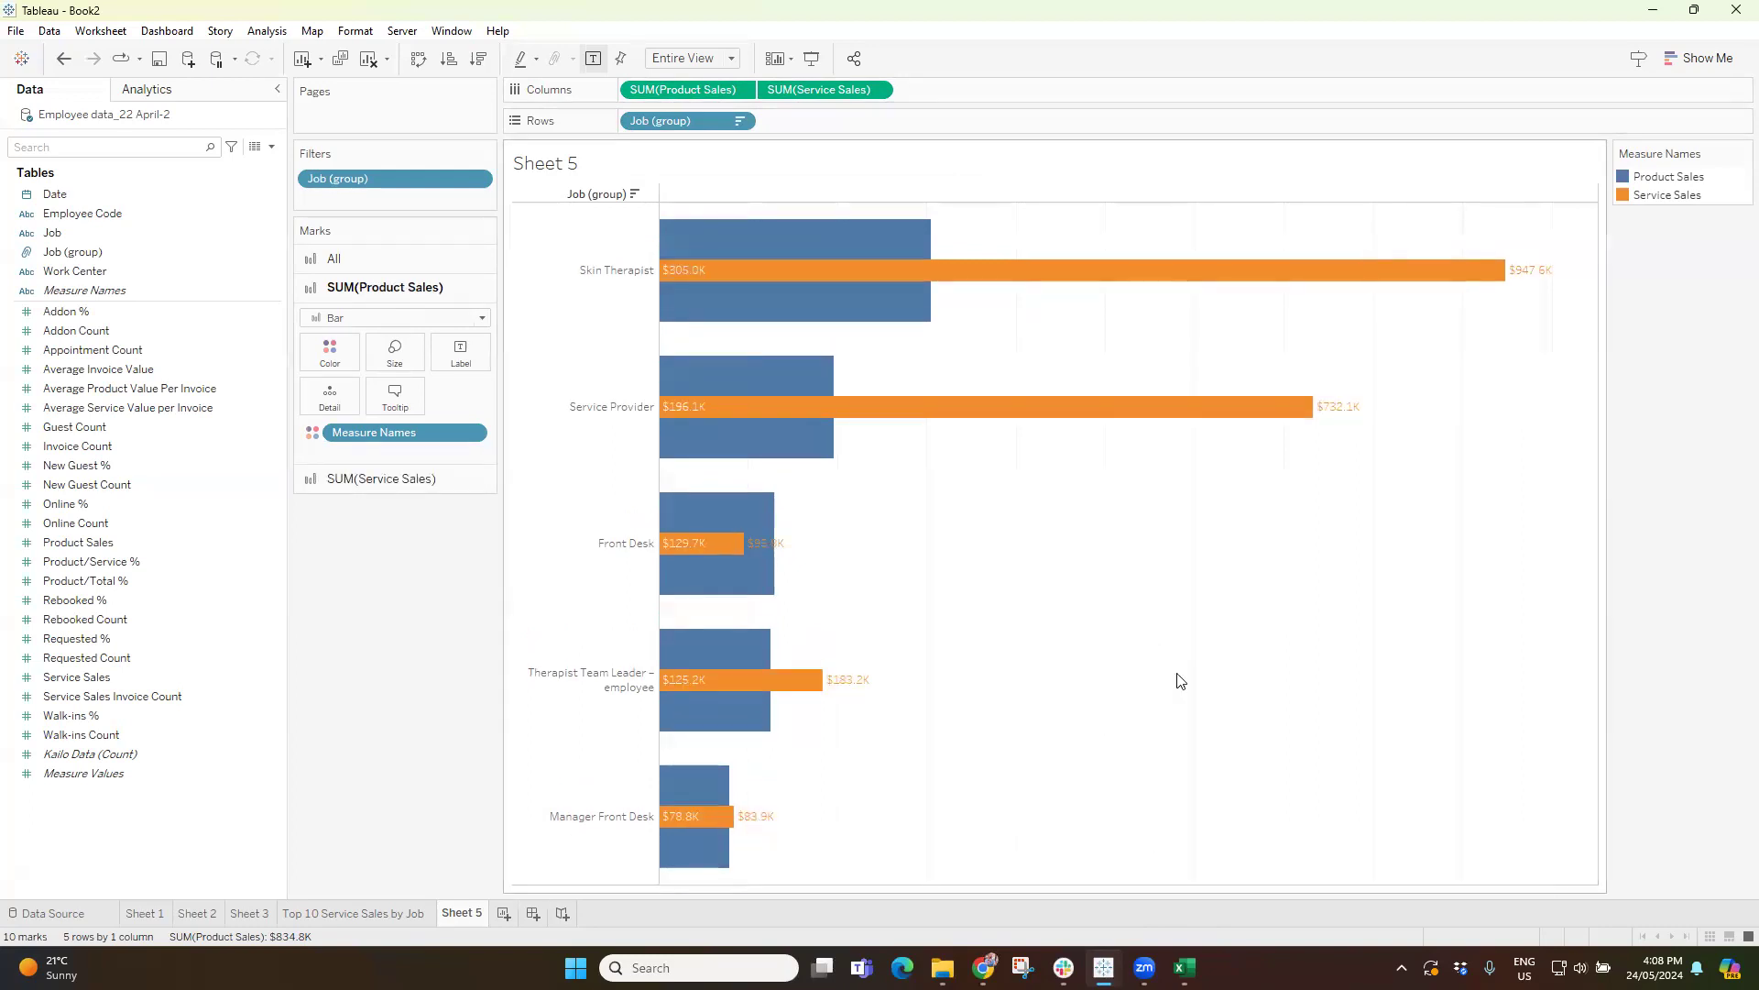
key(ctrl+z)
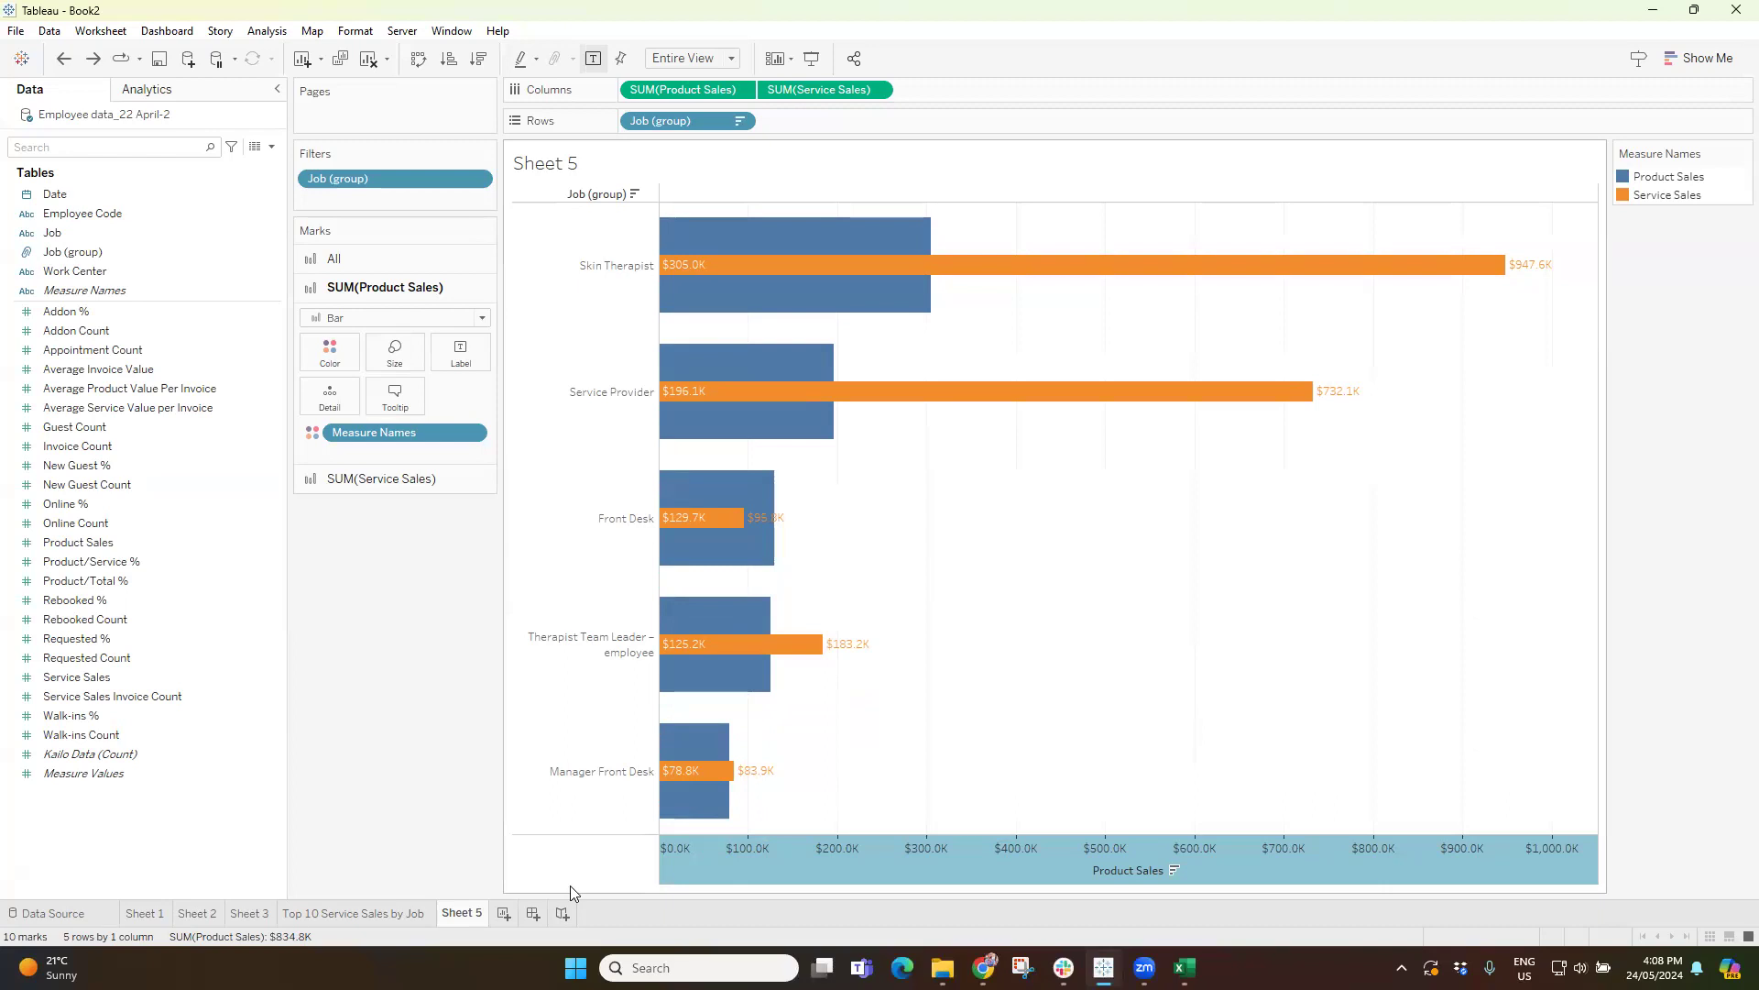
Rename Sheet 5 as "Product and services Sales by job".
double_click(460, 915)
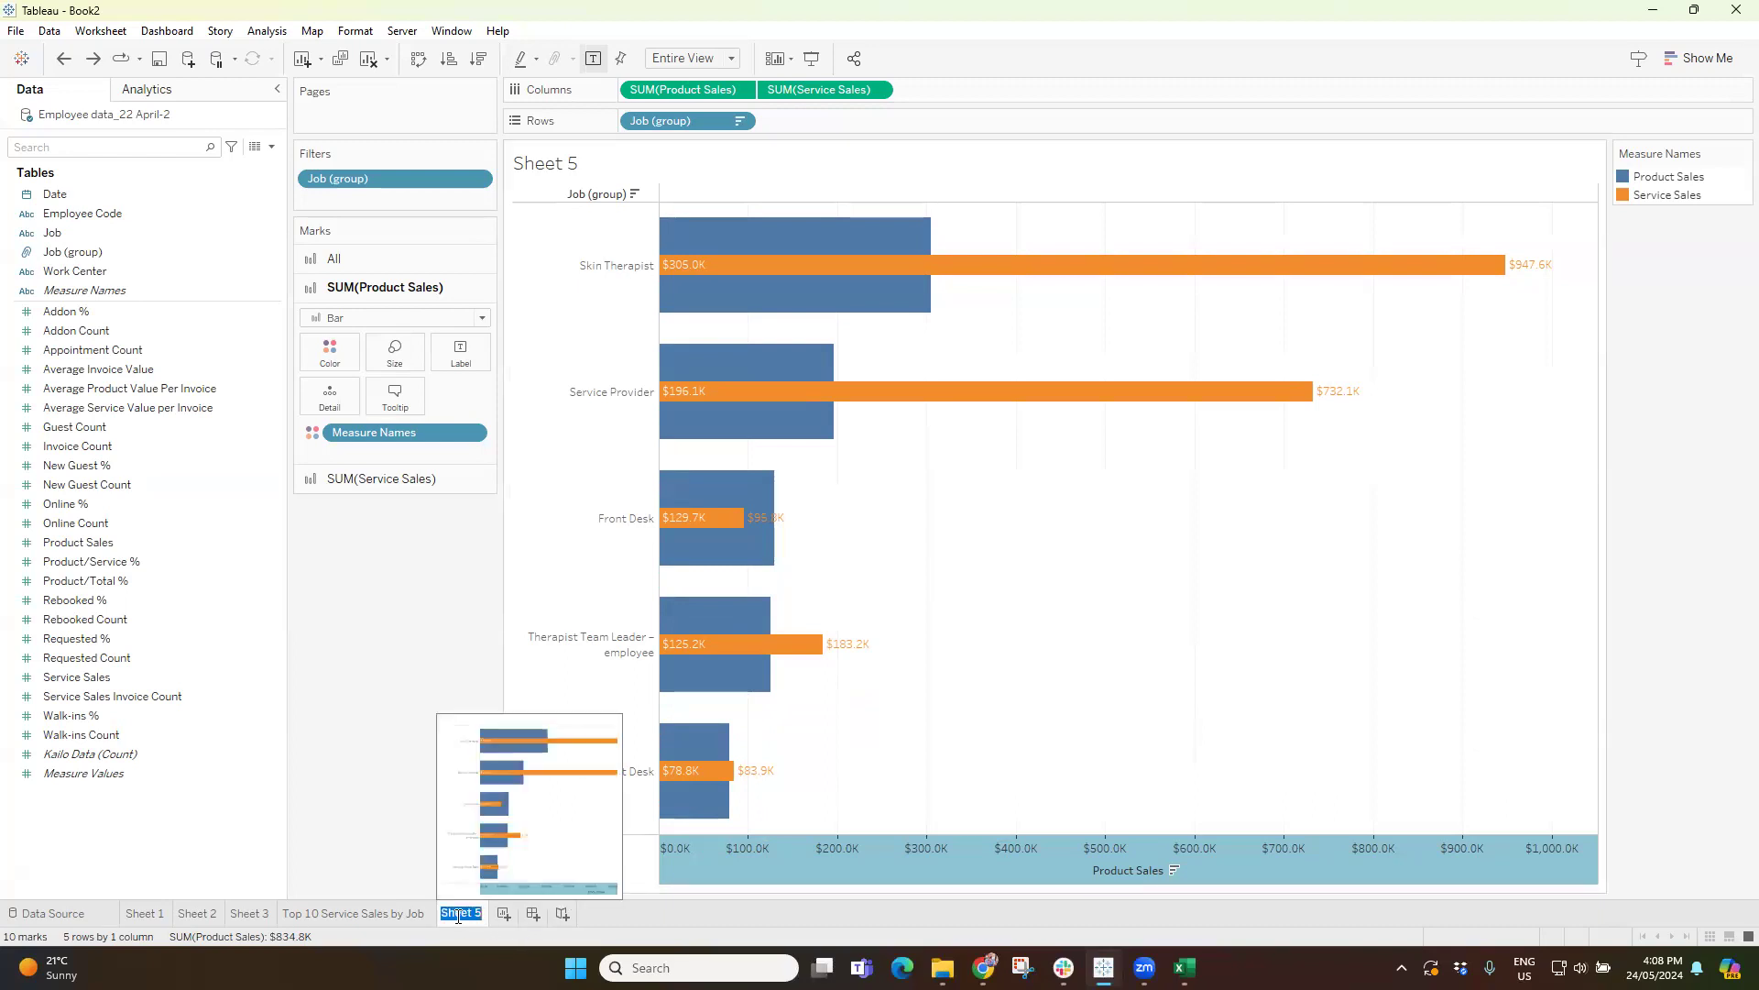
text(Product and services Sales)
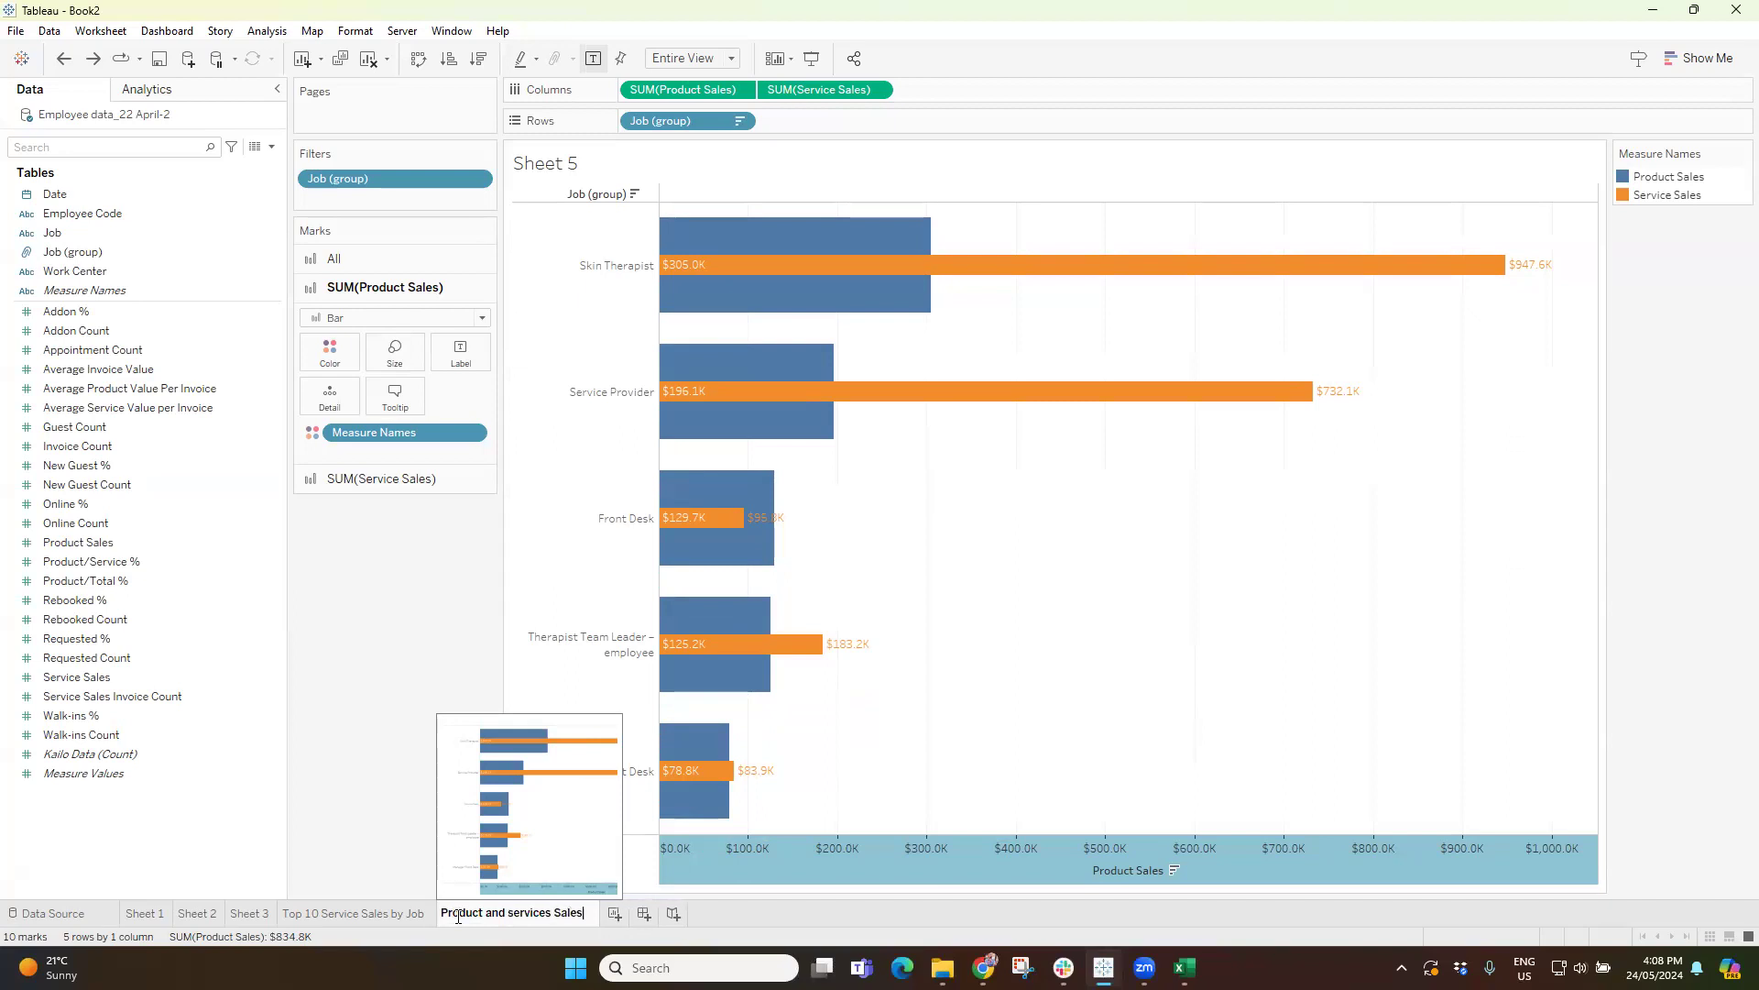
text( bu Job)
key(BackSpace)
key(BackSpace)
key(BackSpace)
key(BackSpace)
key(BackSpace)
text(y job)
key(Return)
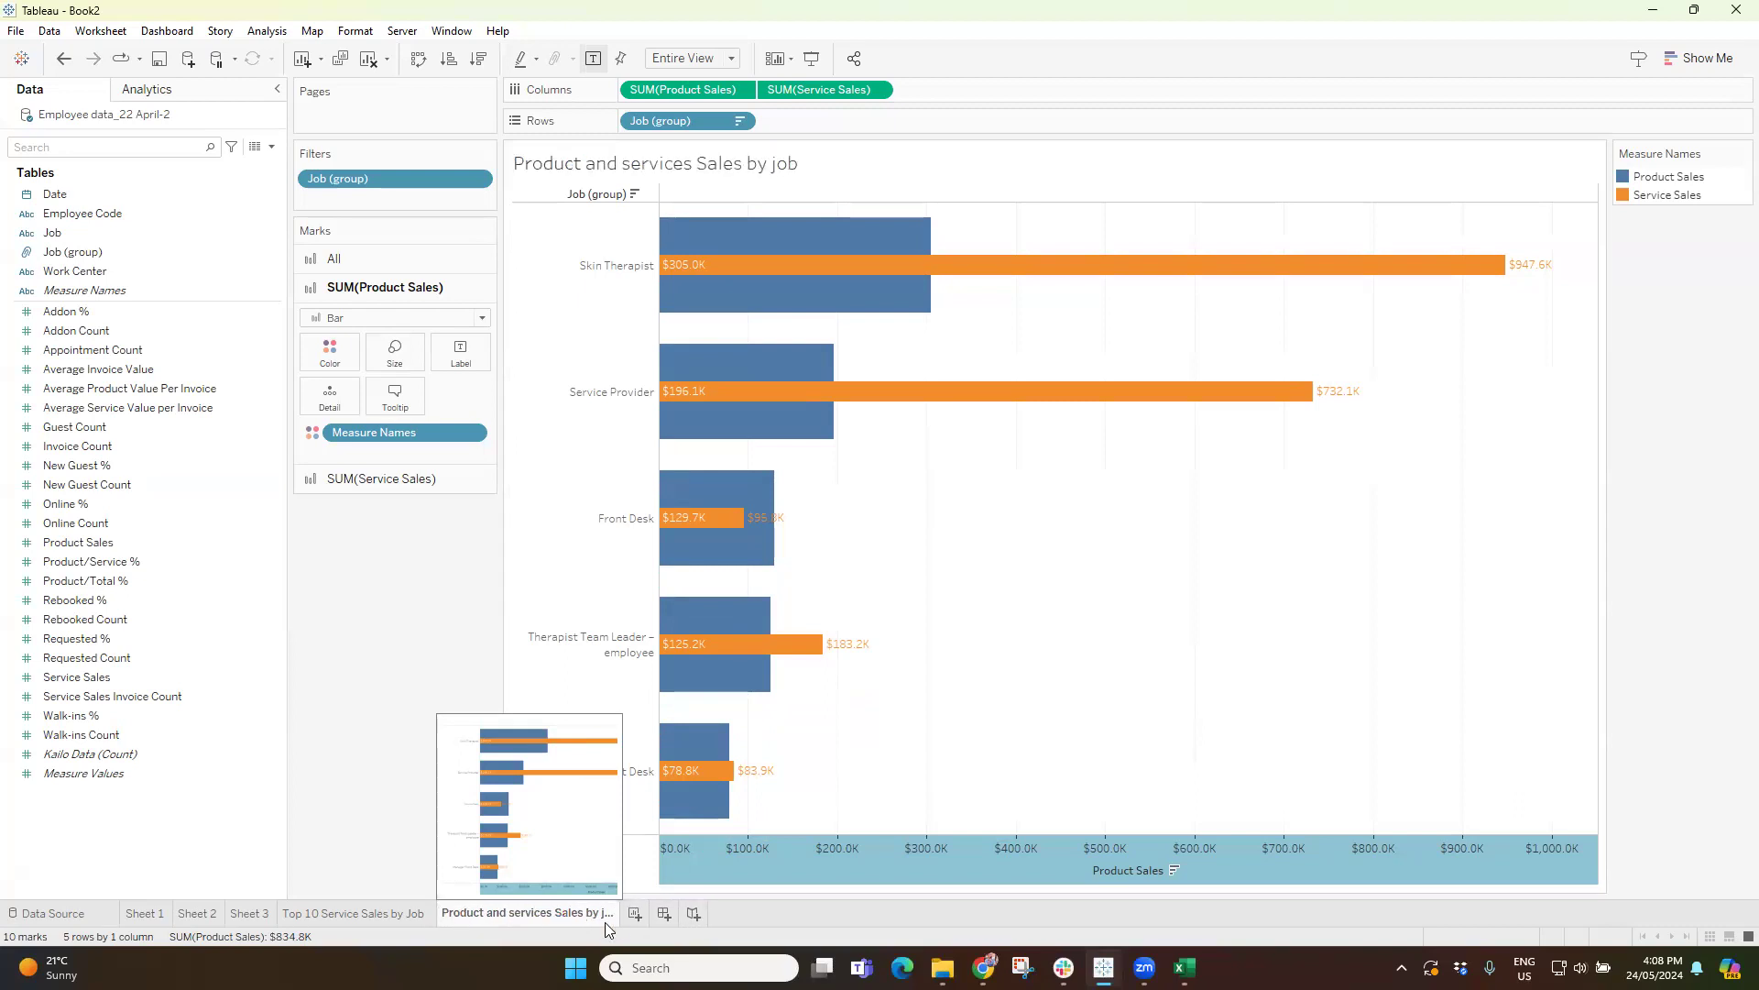
Add a new worksheet and place Job (group) on its rows.
click(633, 915)
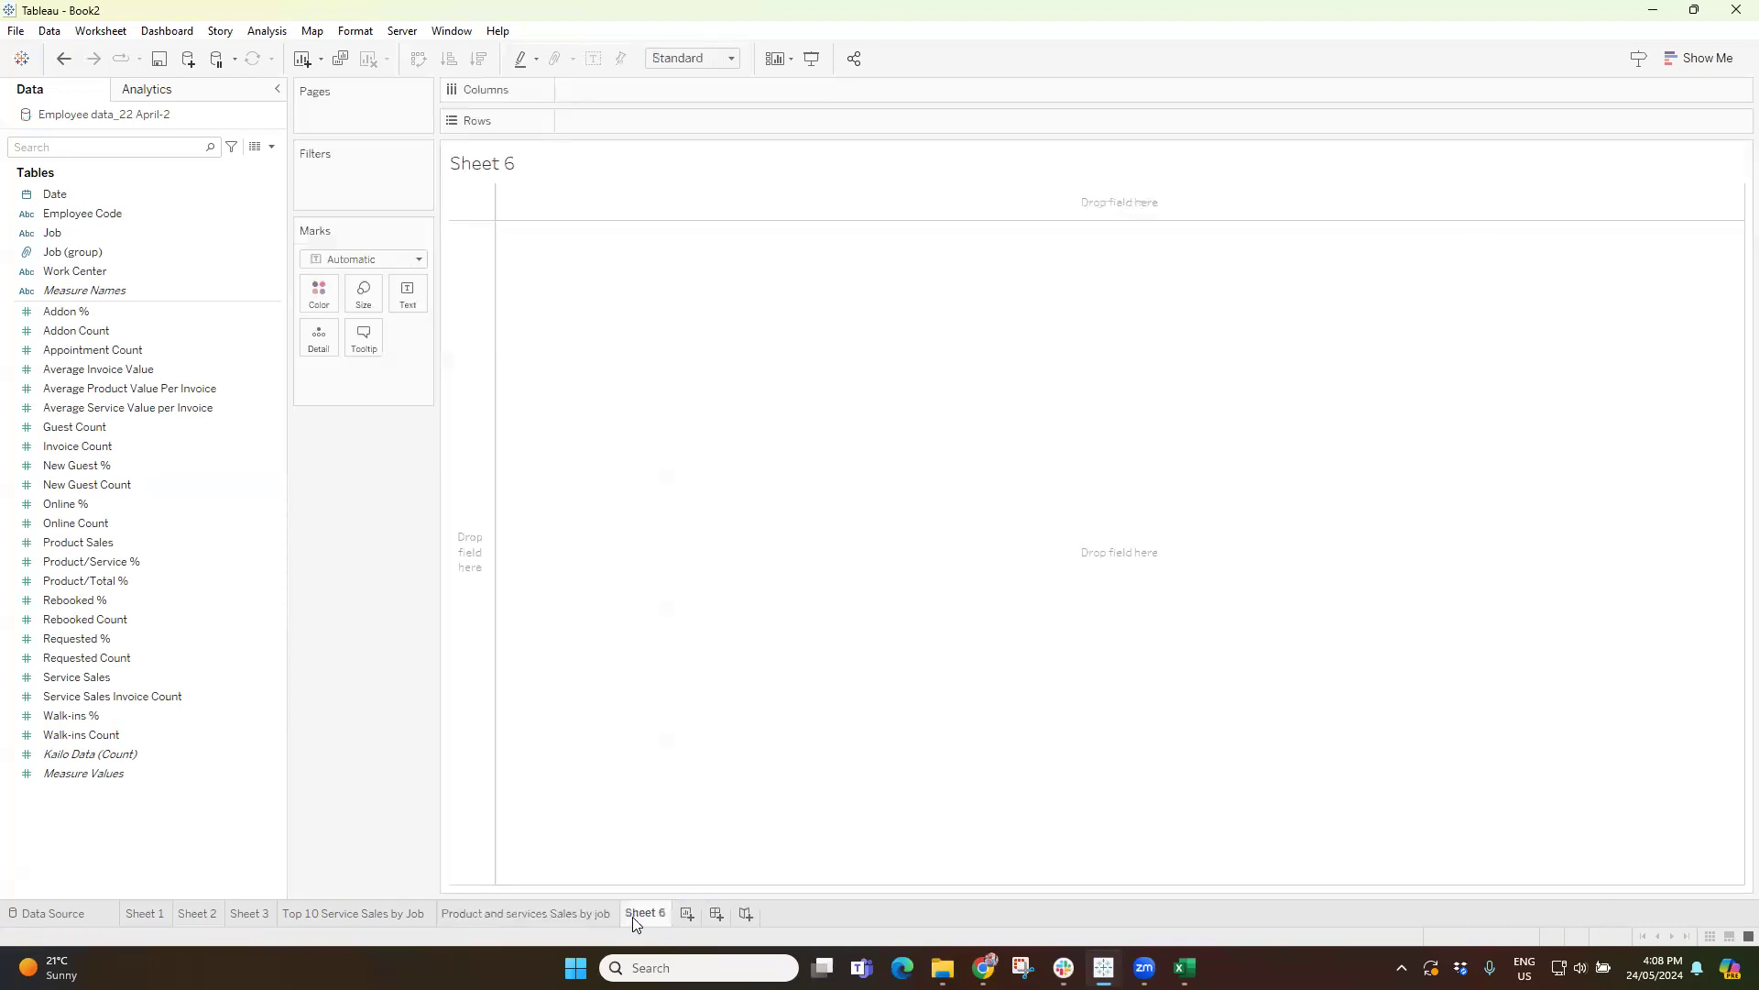
click(574, 917)
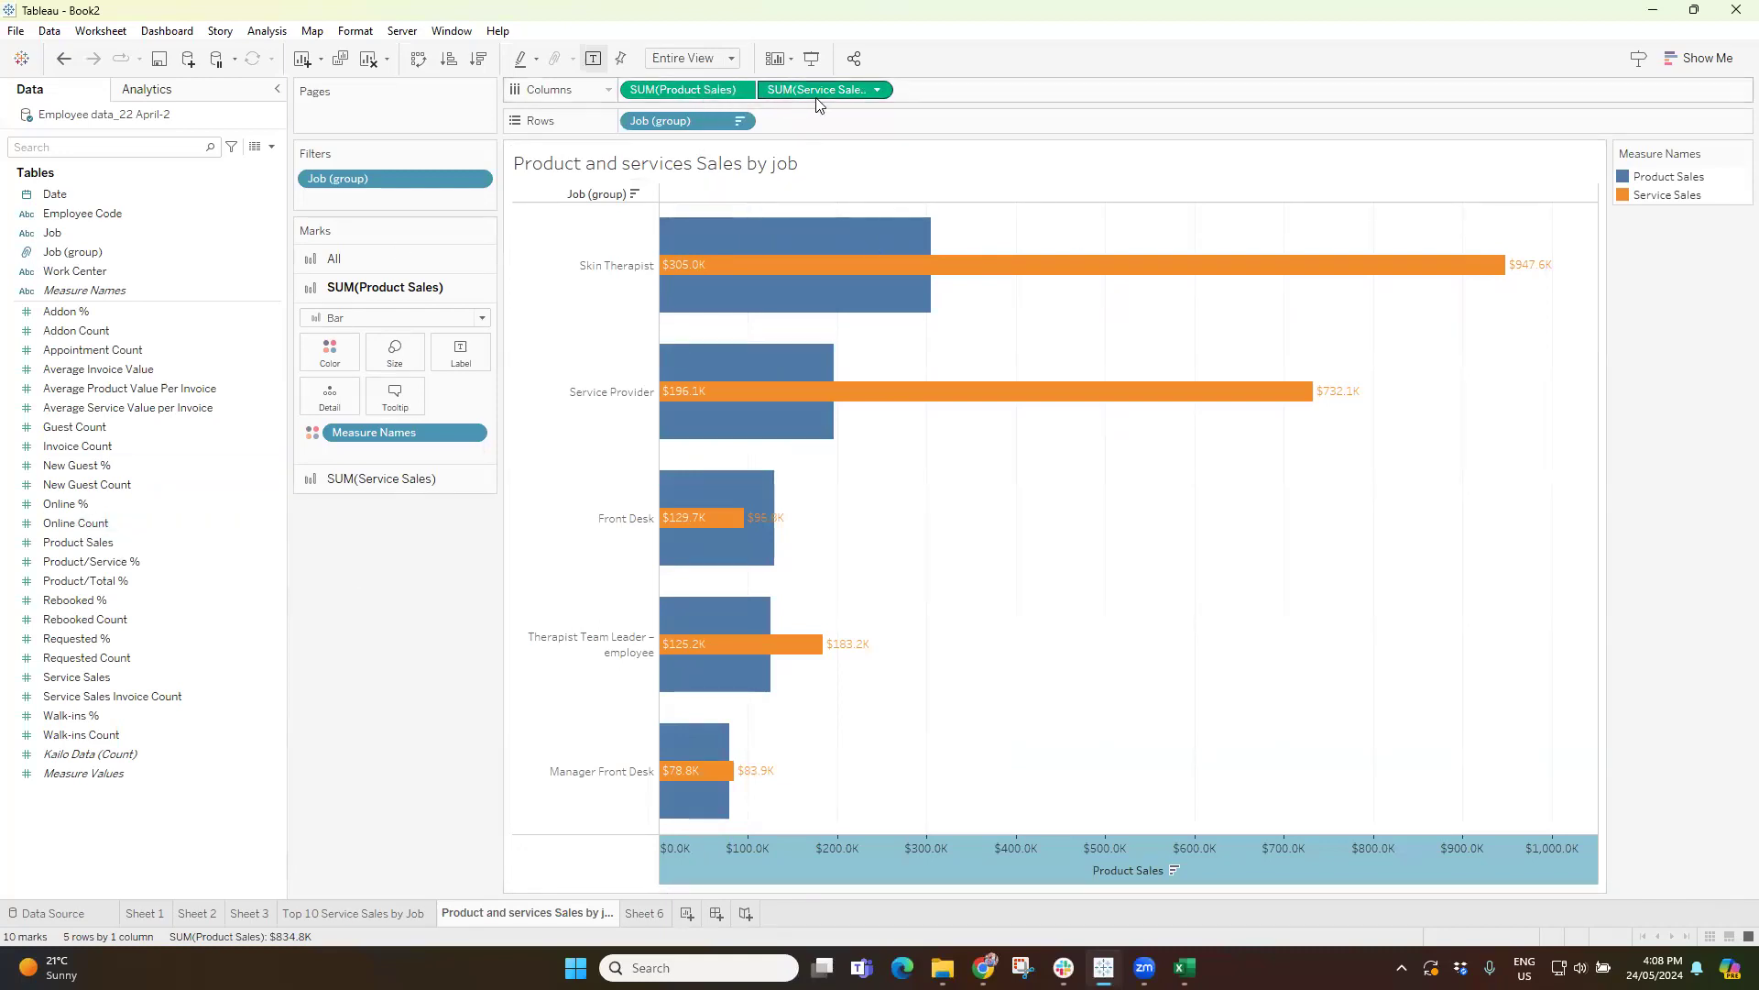
click(639, 913)
drag(92, 252, 603, 123)
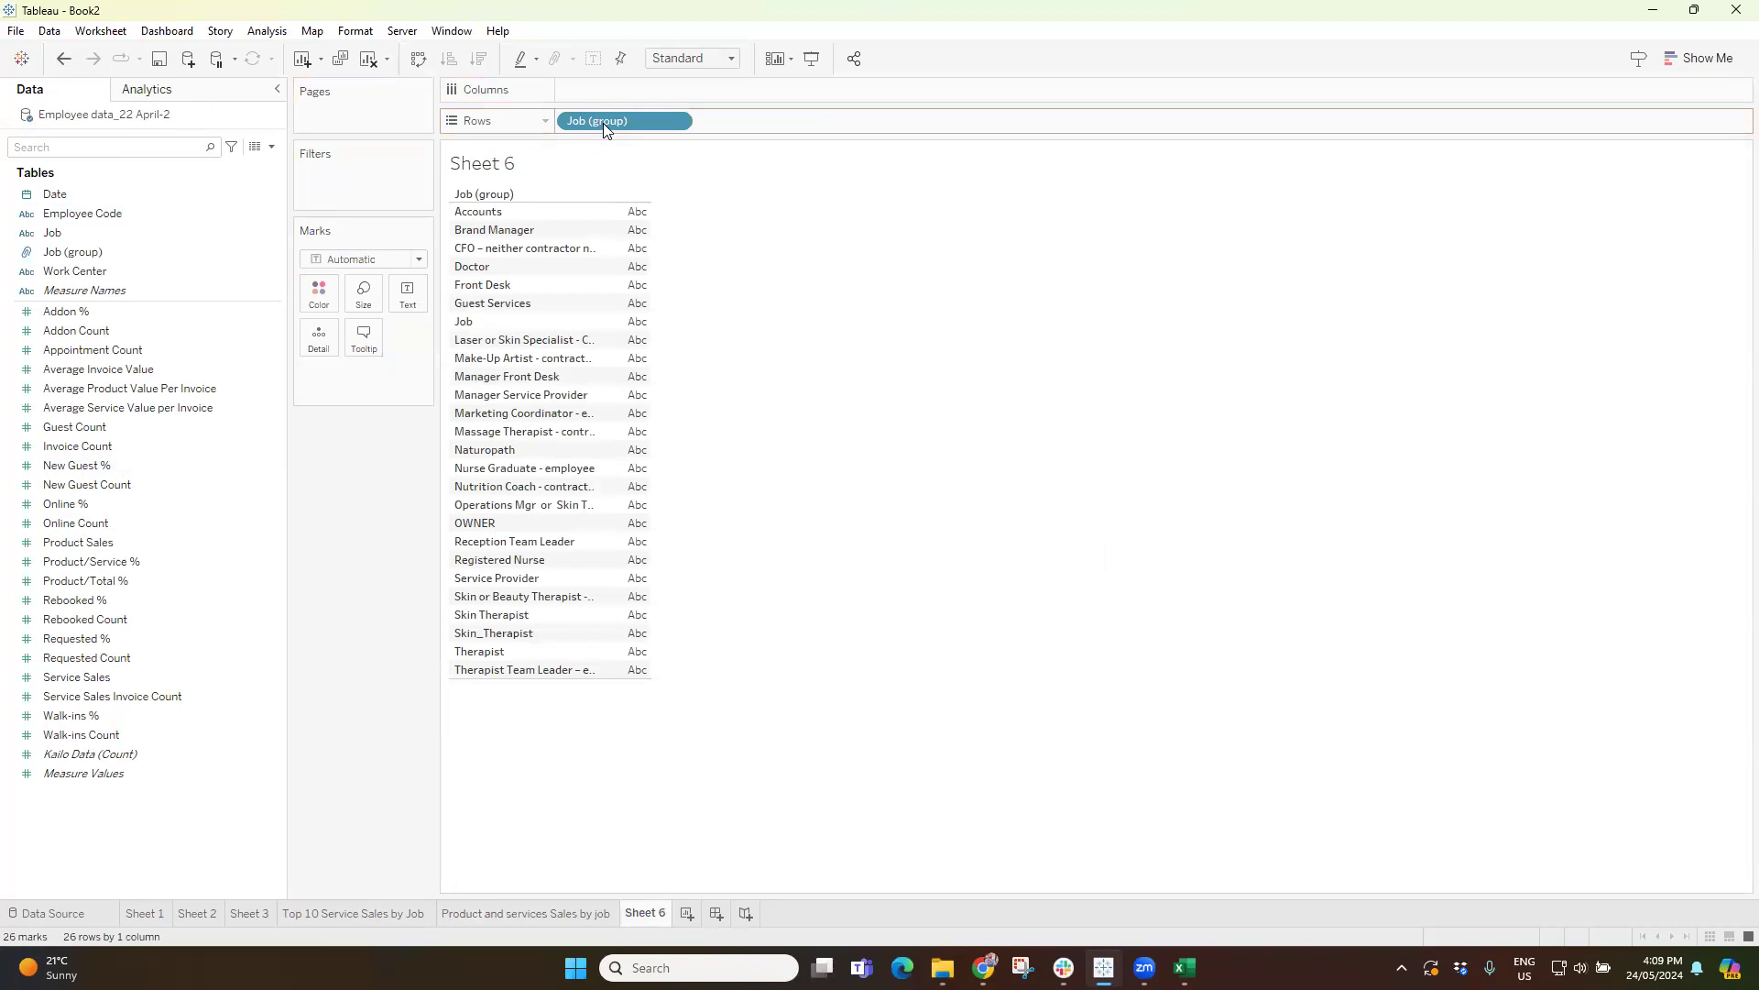
Filter the data fields by "sales" and start a new calculated field named "Total Sales".
text(sales)
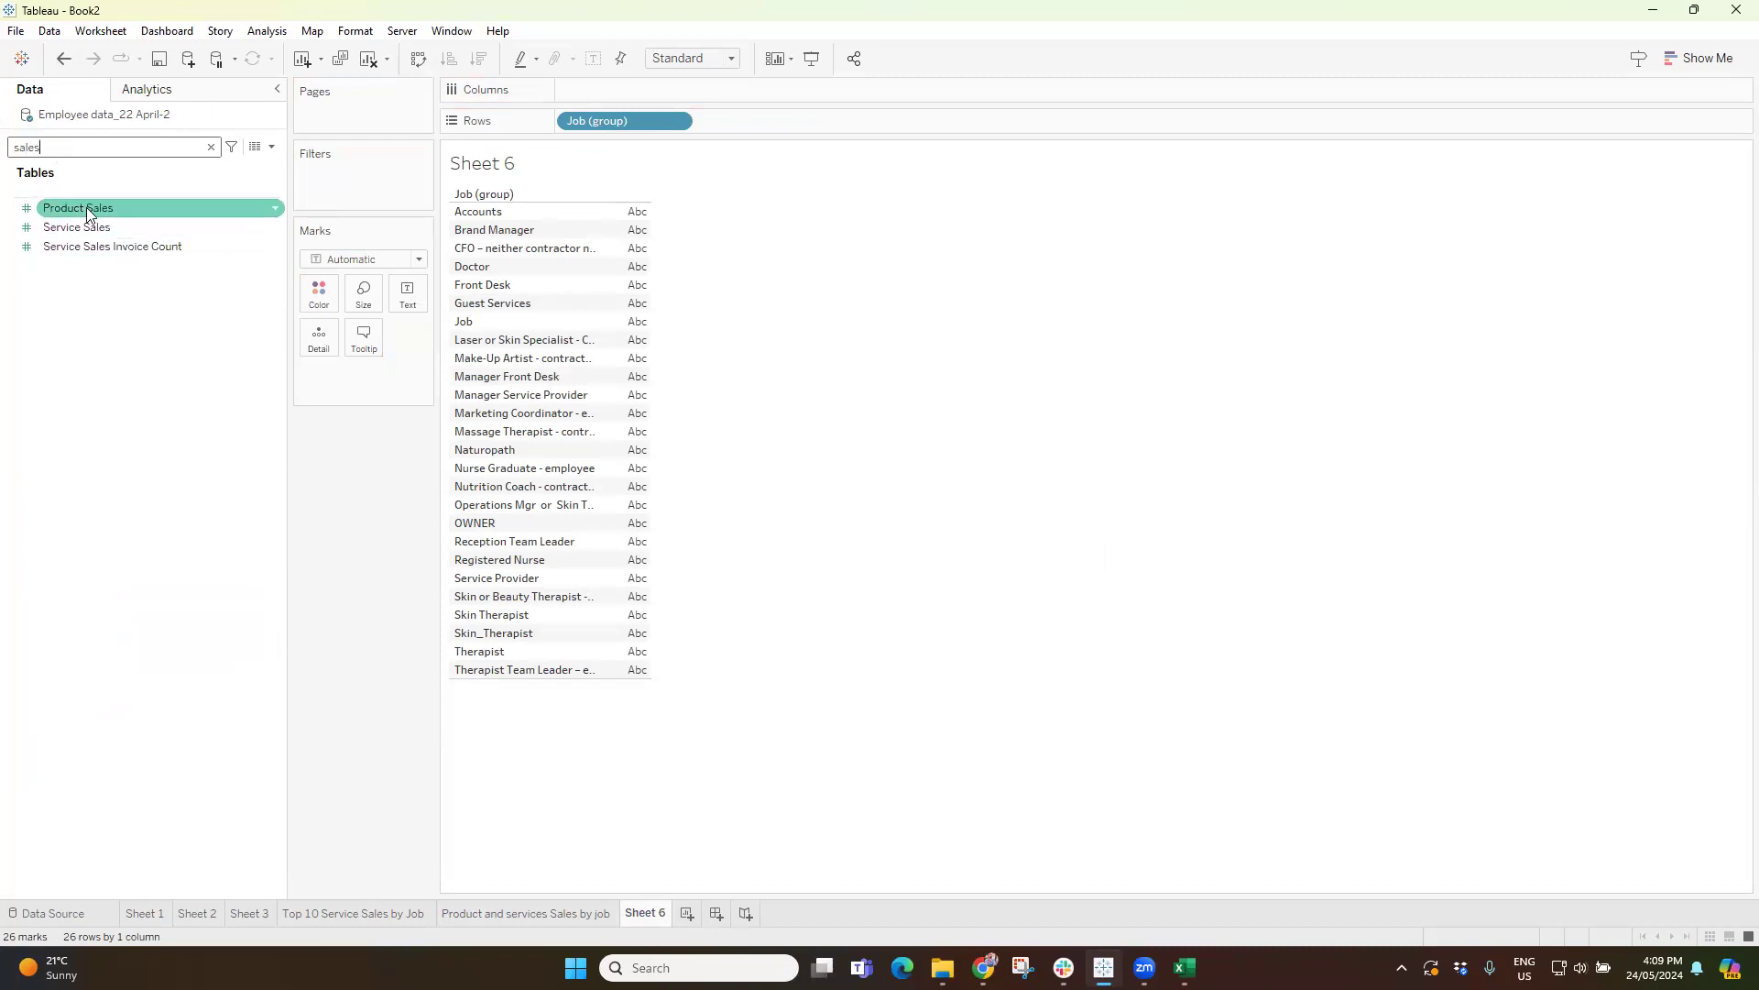
click(87, 210)
ctrl+click(88, 229)
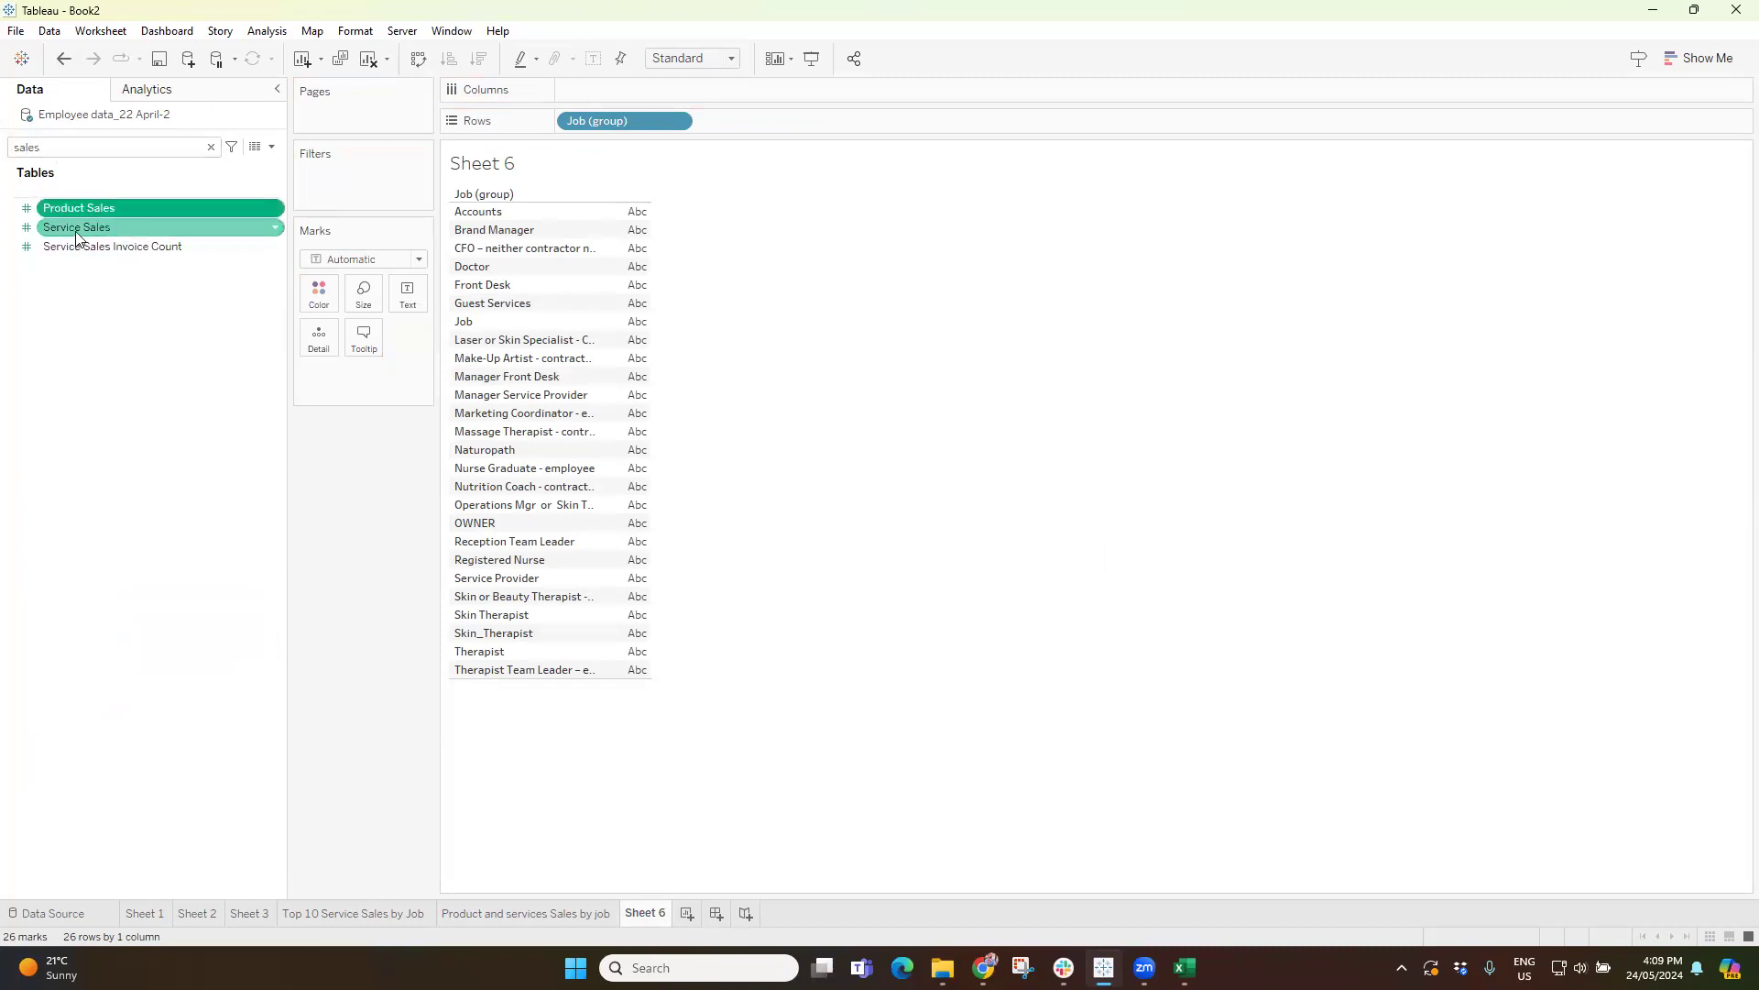
click(273, 148)
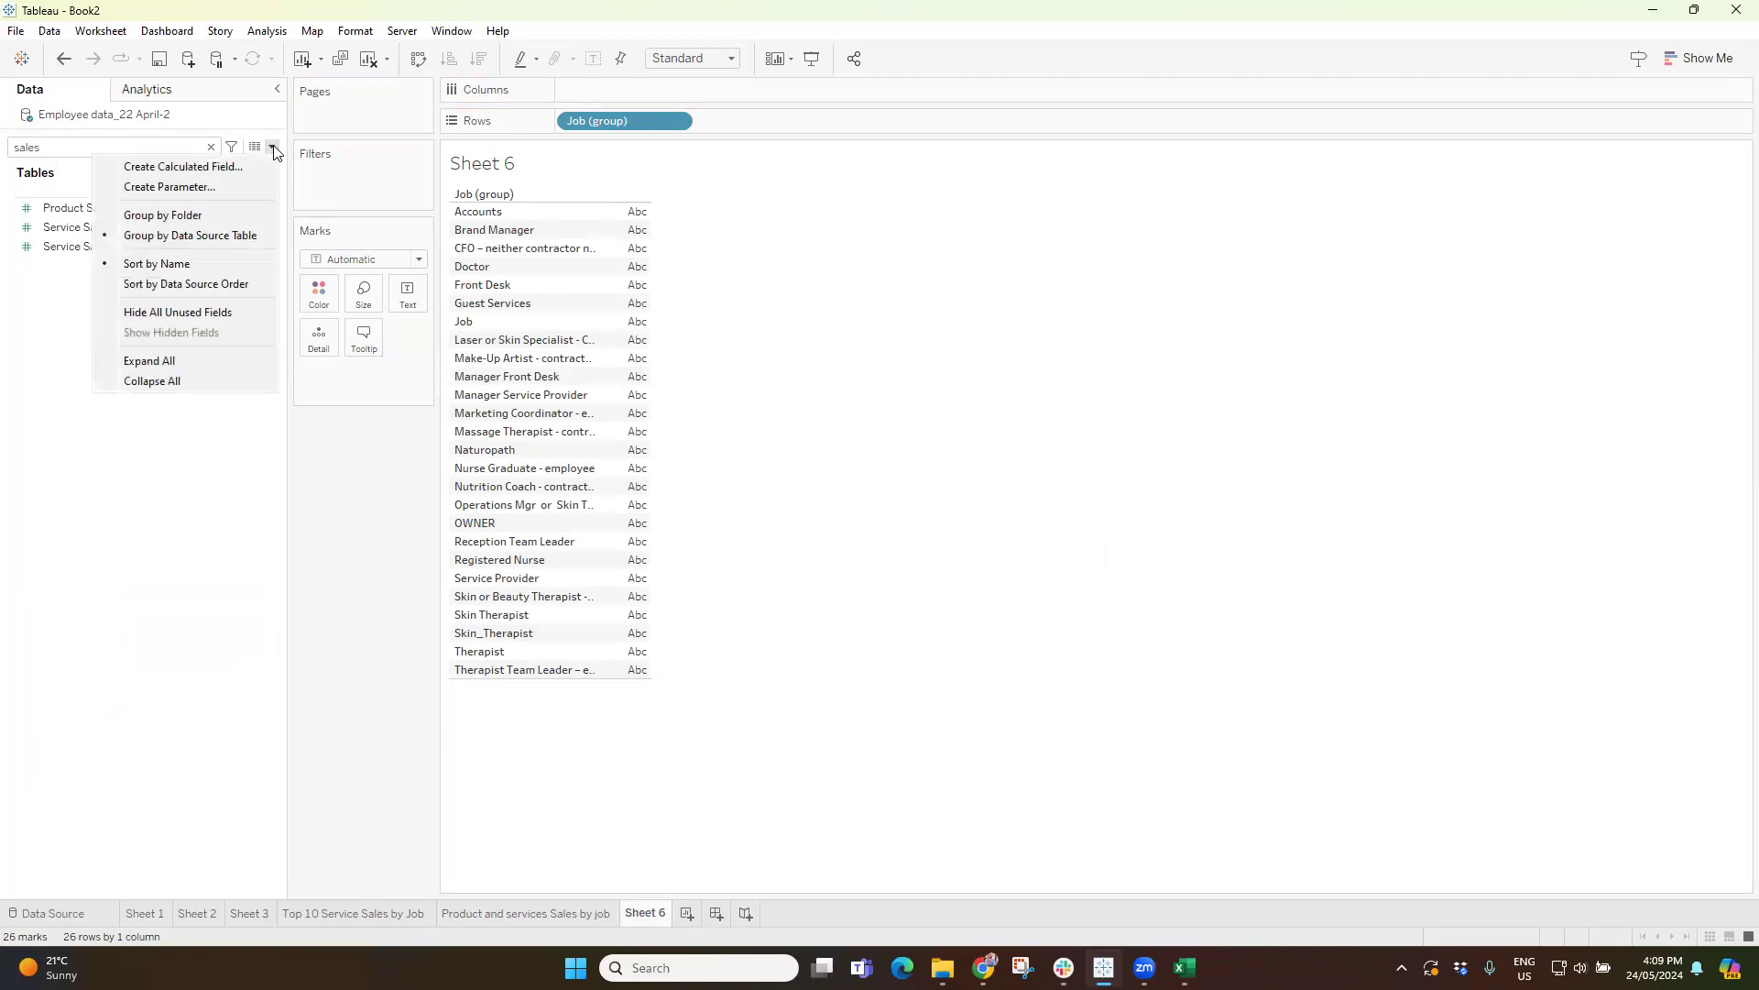
click(194, 166)
text(T)
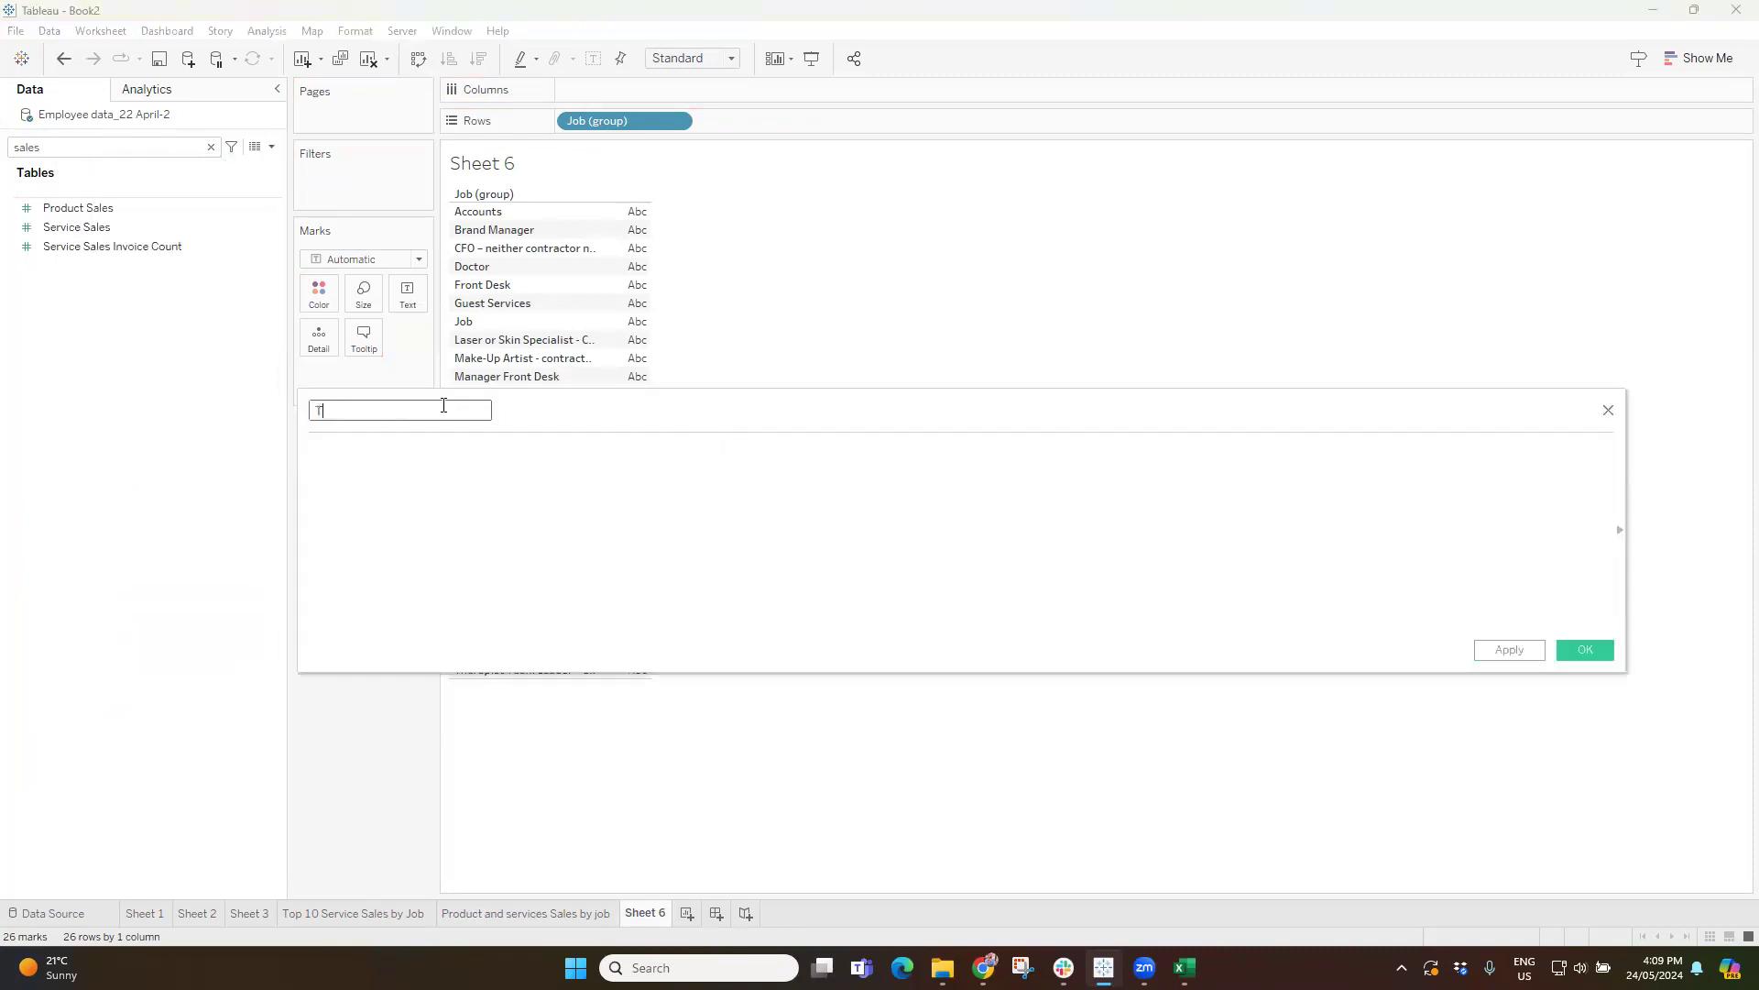
text(otal Sales)
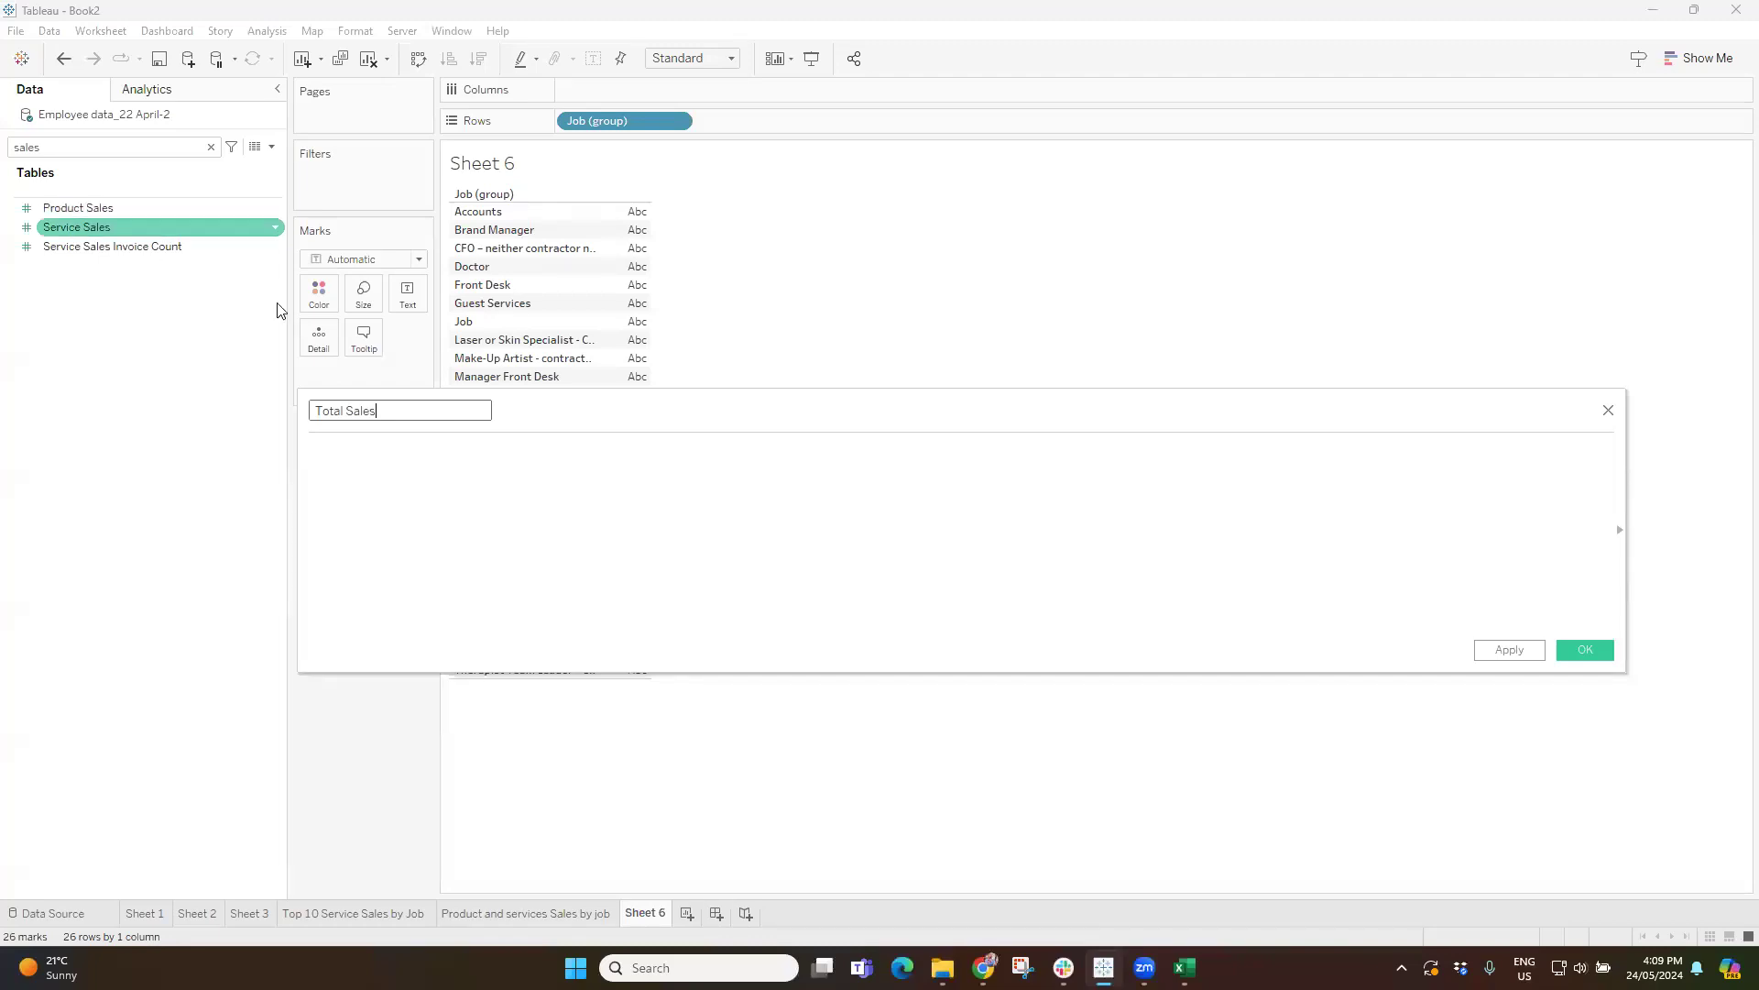
Define Total Sales as SUM([Product Sales])+SUM([Service Sales]) and save the calculated field.
click(339, 472)
text(sum)
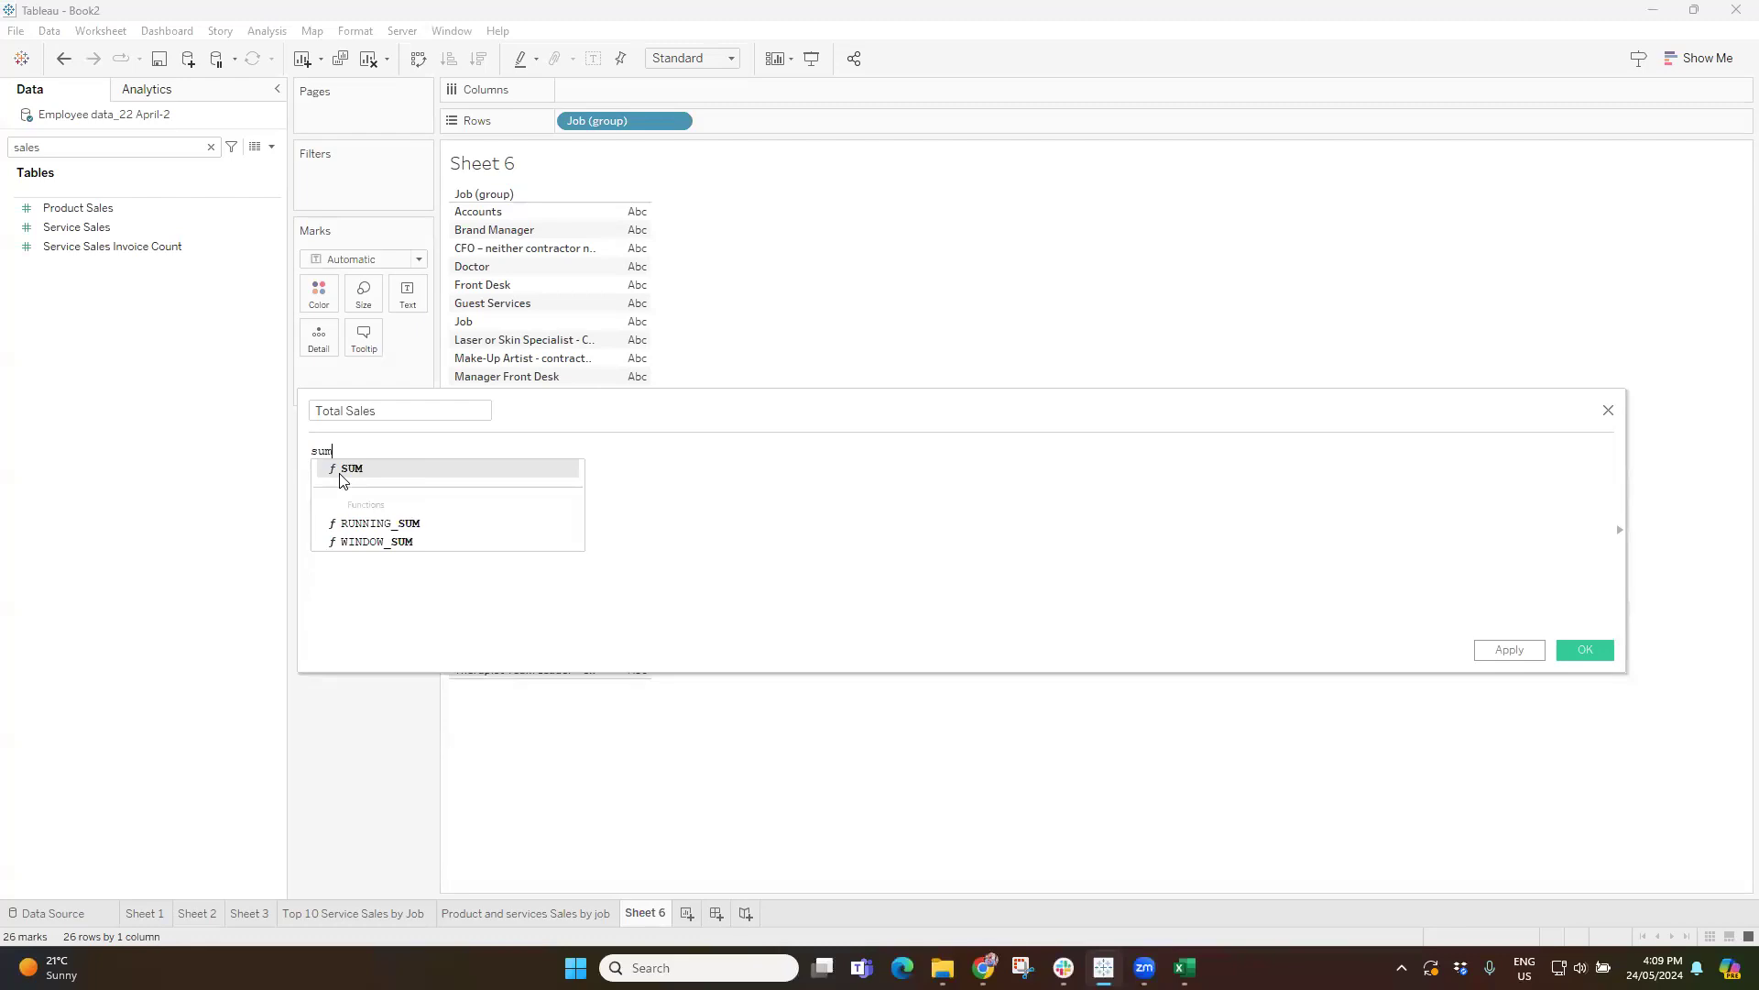
click(340, 472)
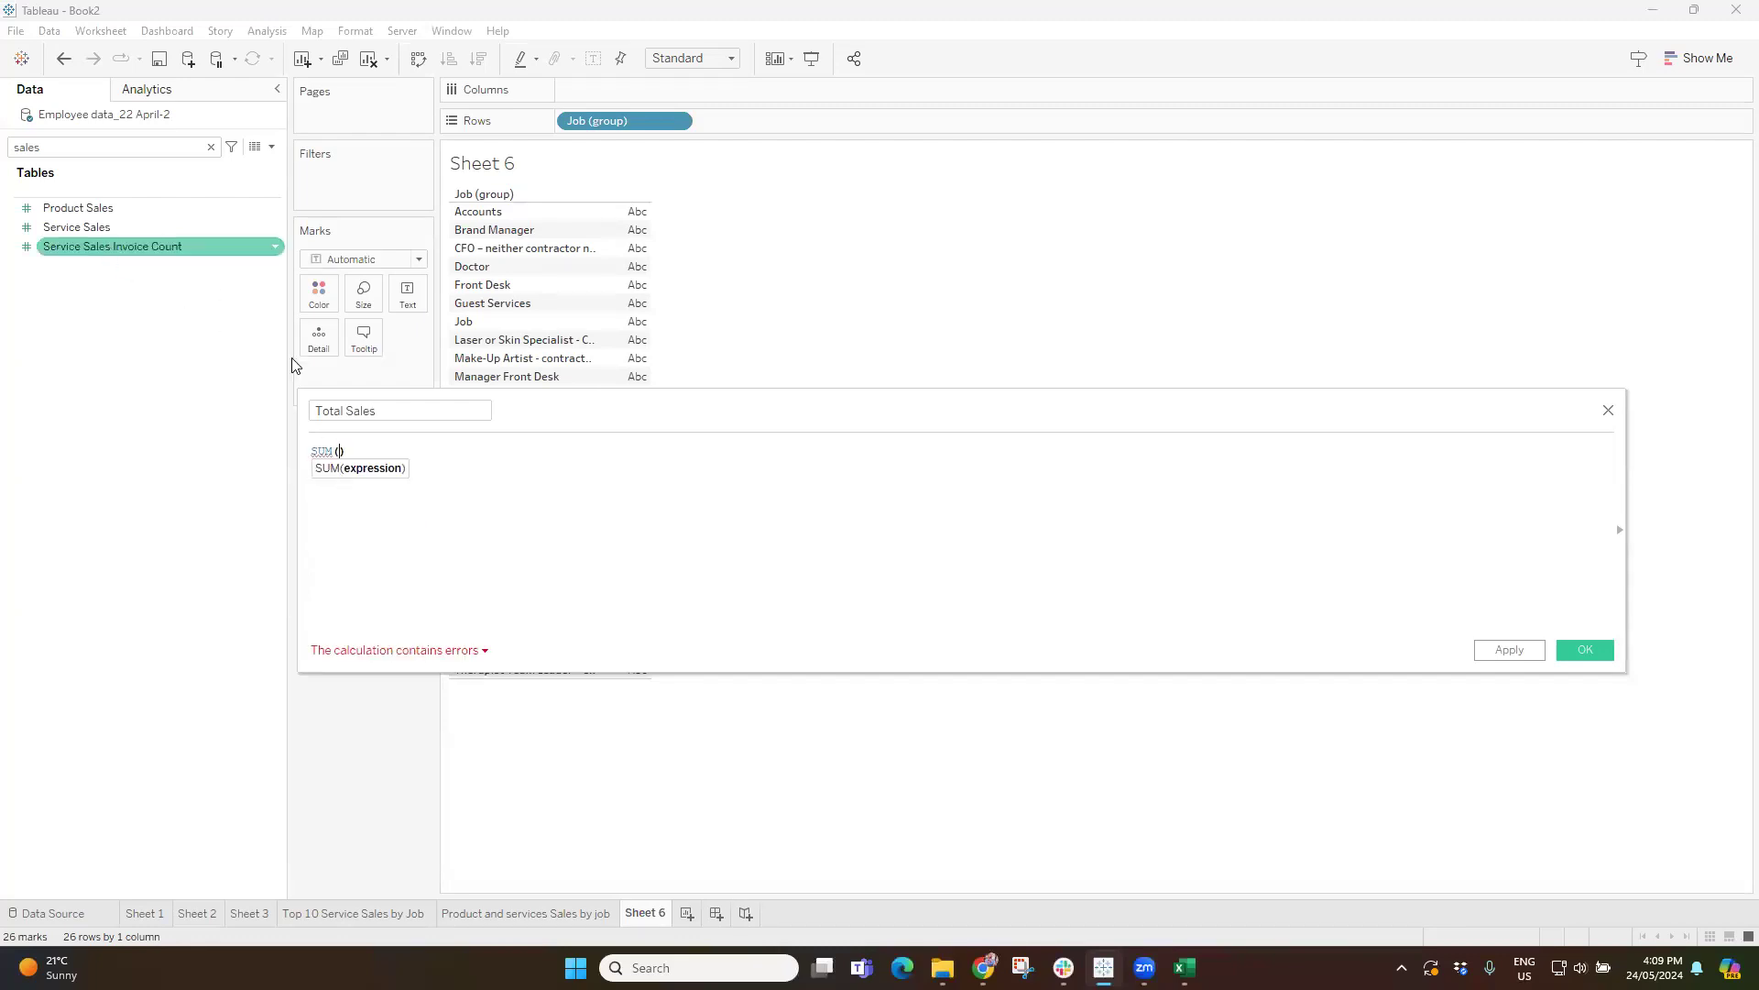
drag(62, 214, 342, 462)
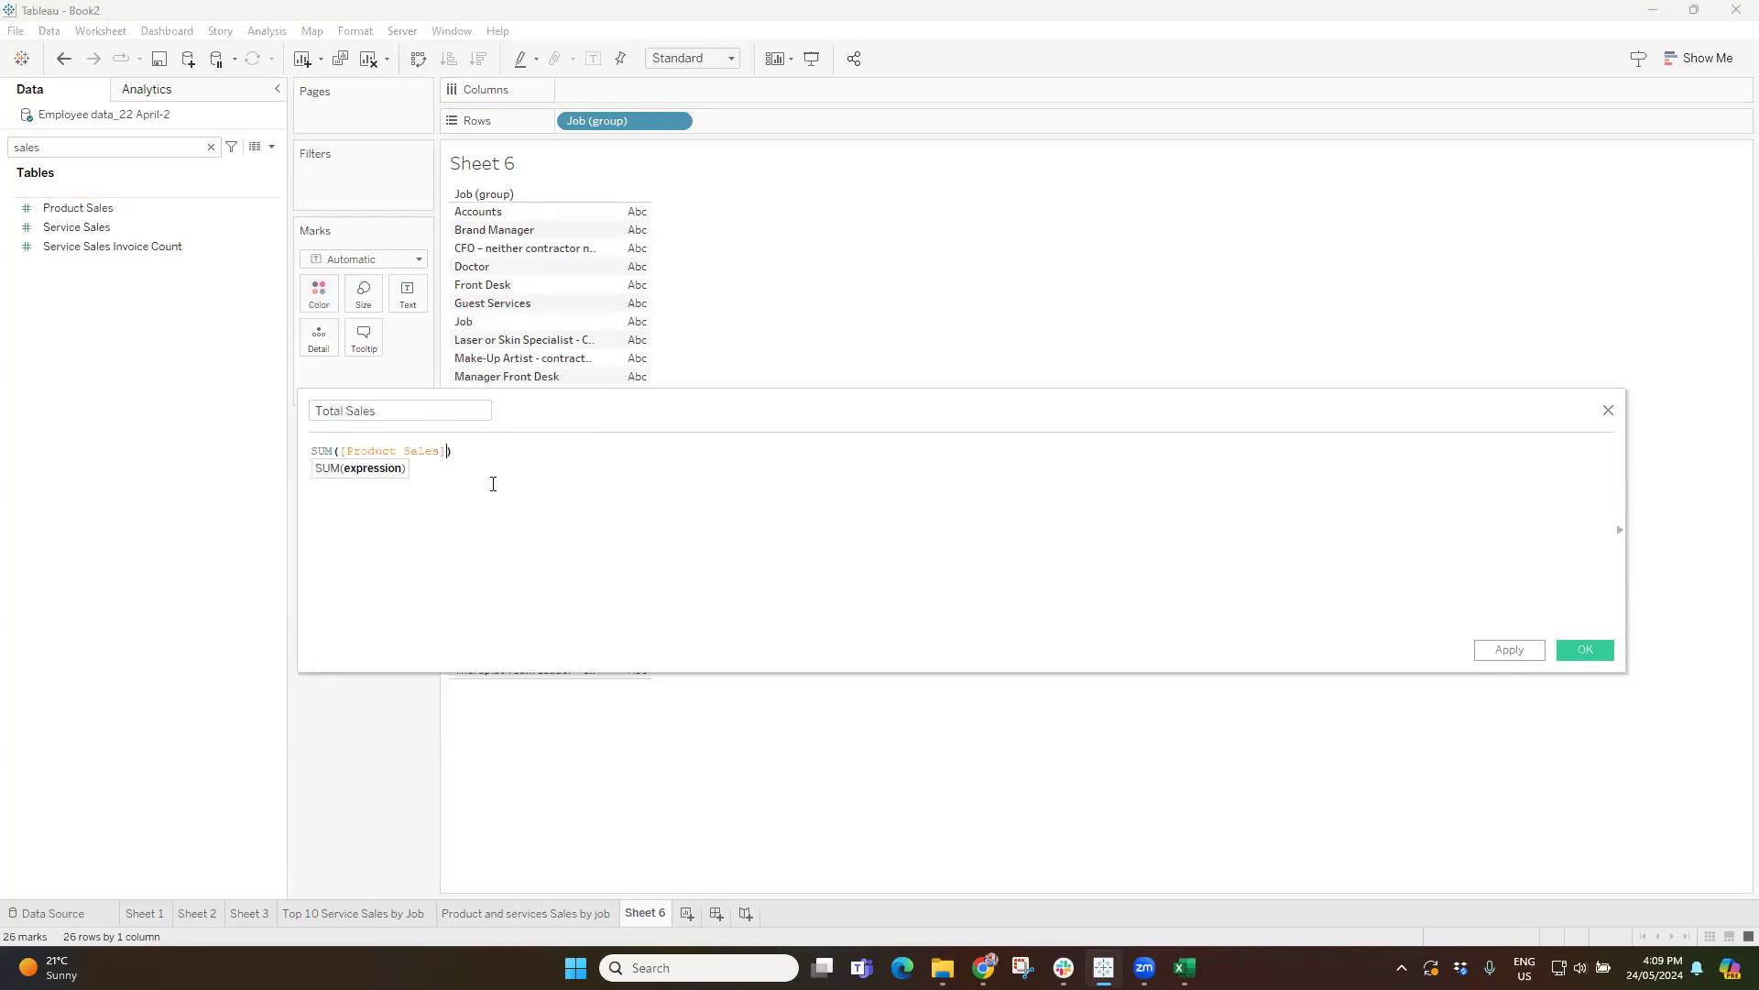
scroll(541, 510, up, 5)
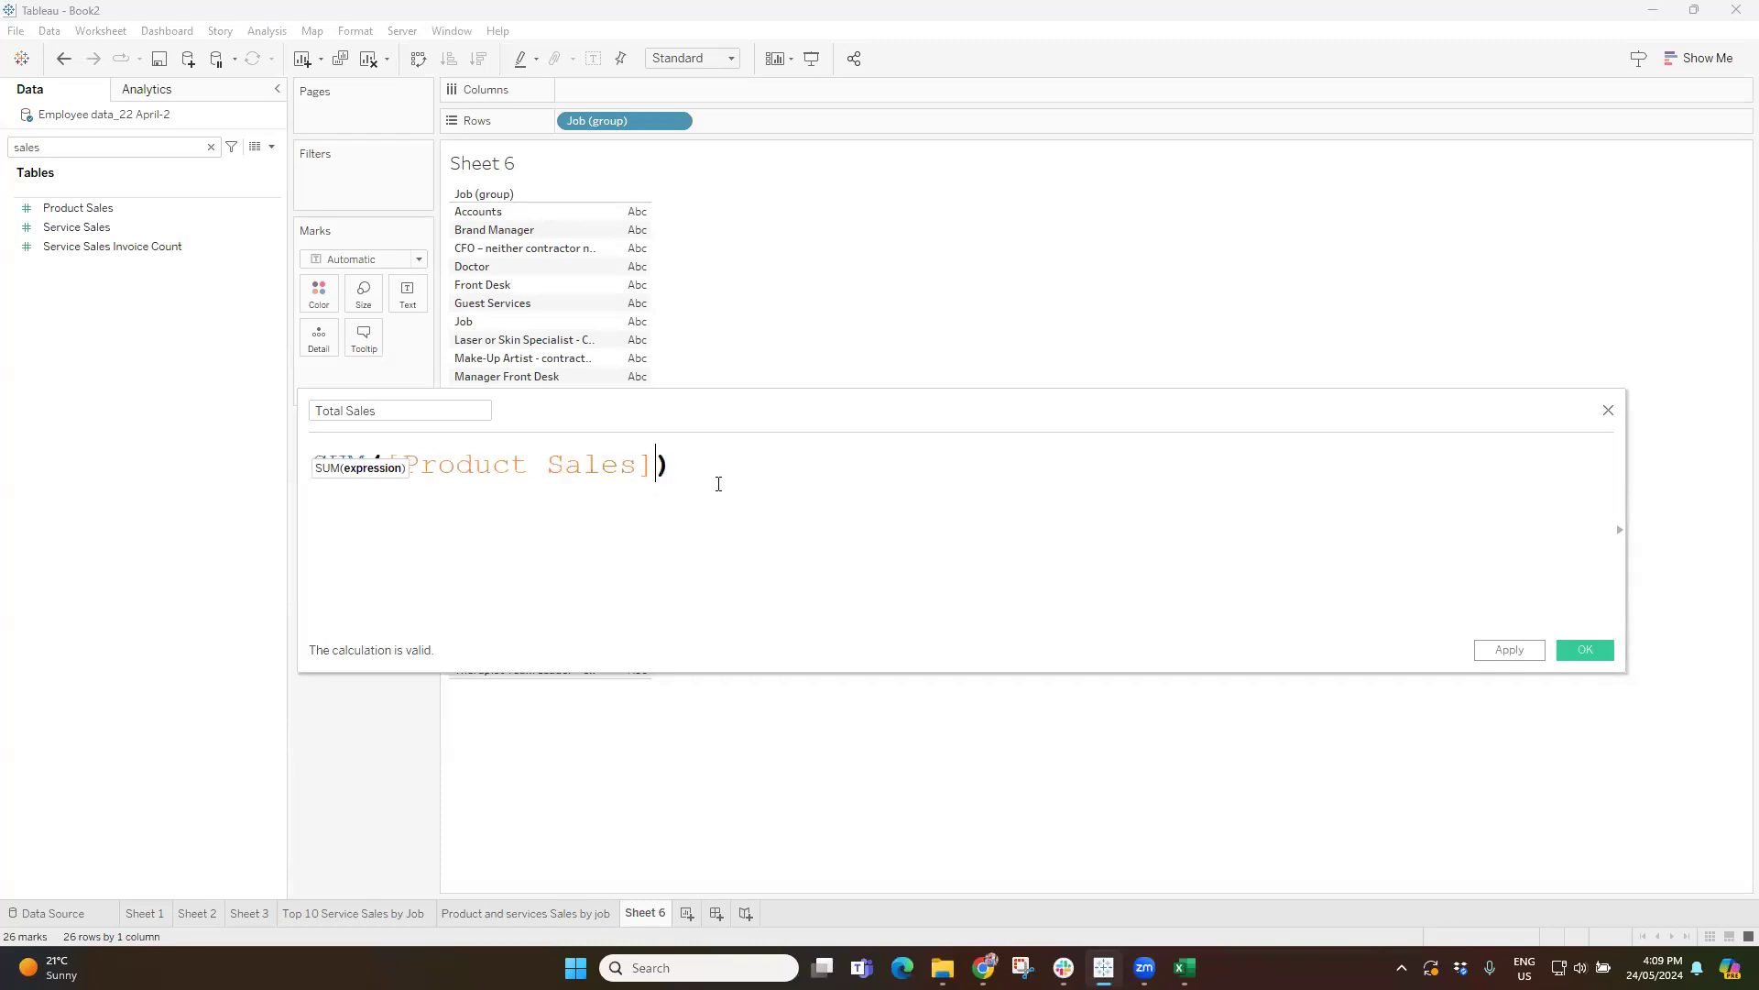
text(+)
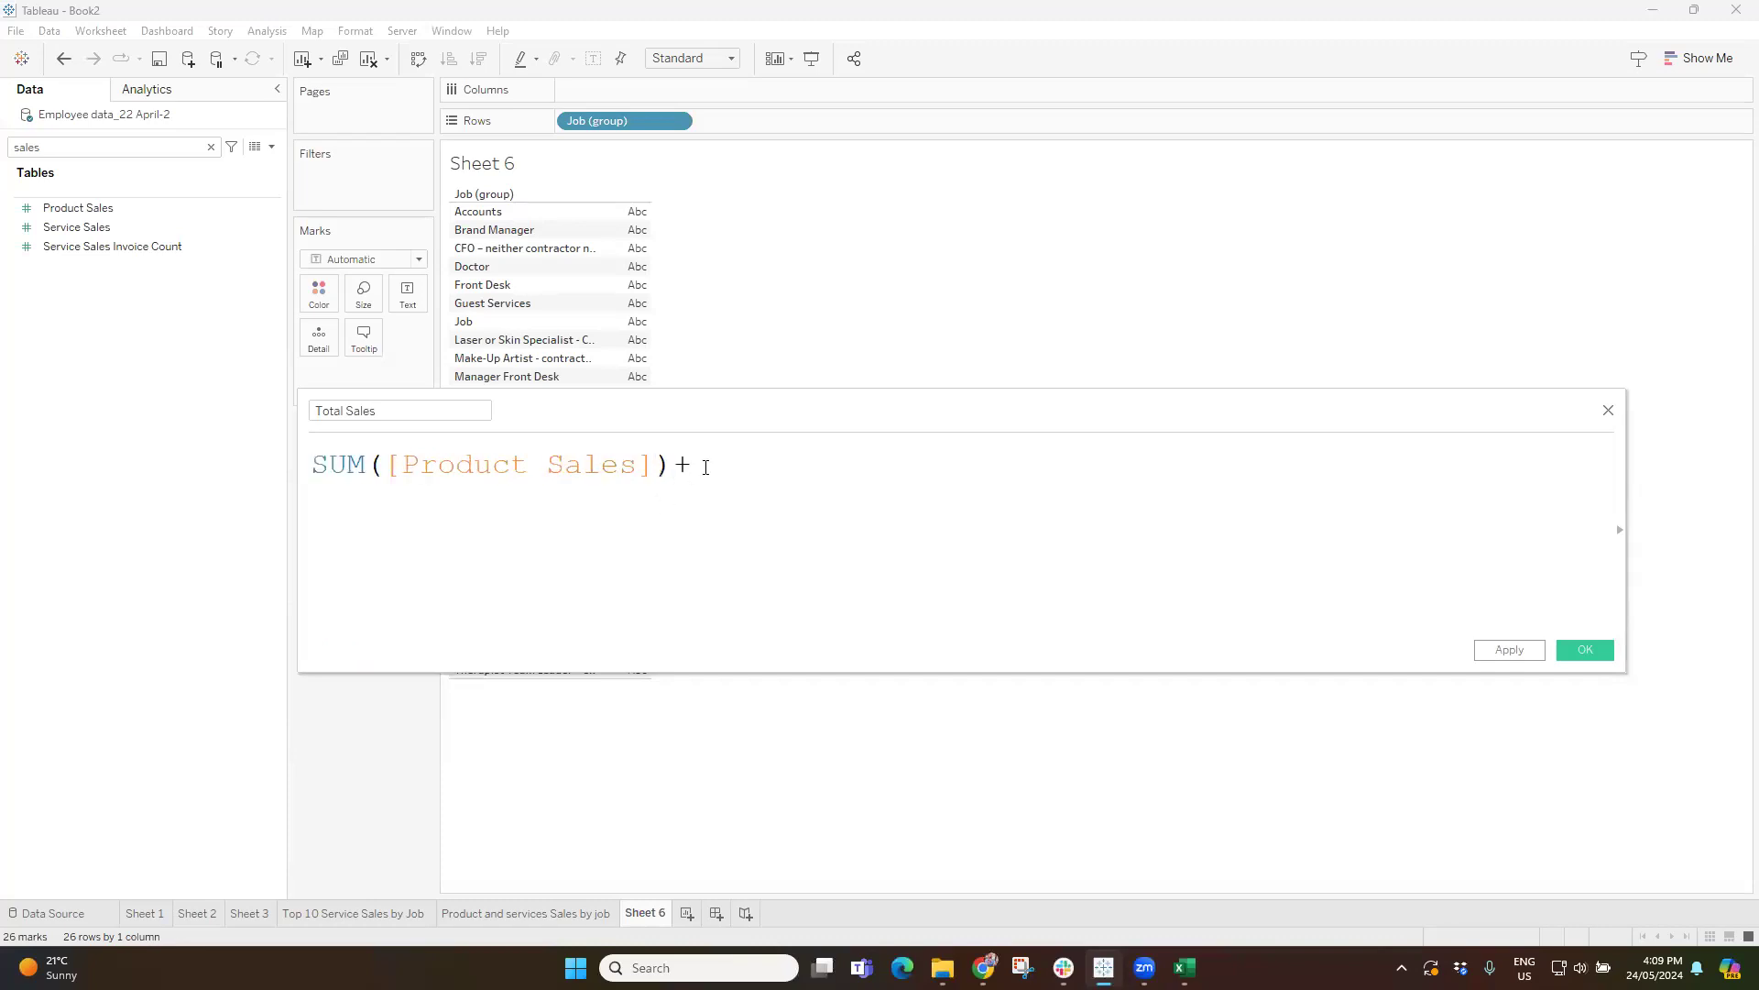
text(sum)
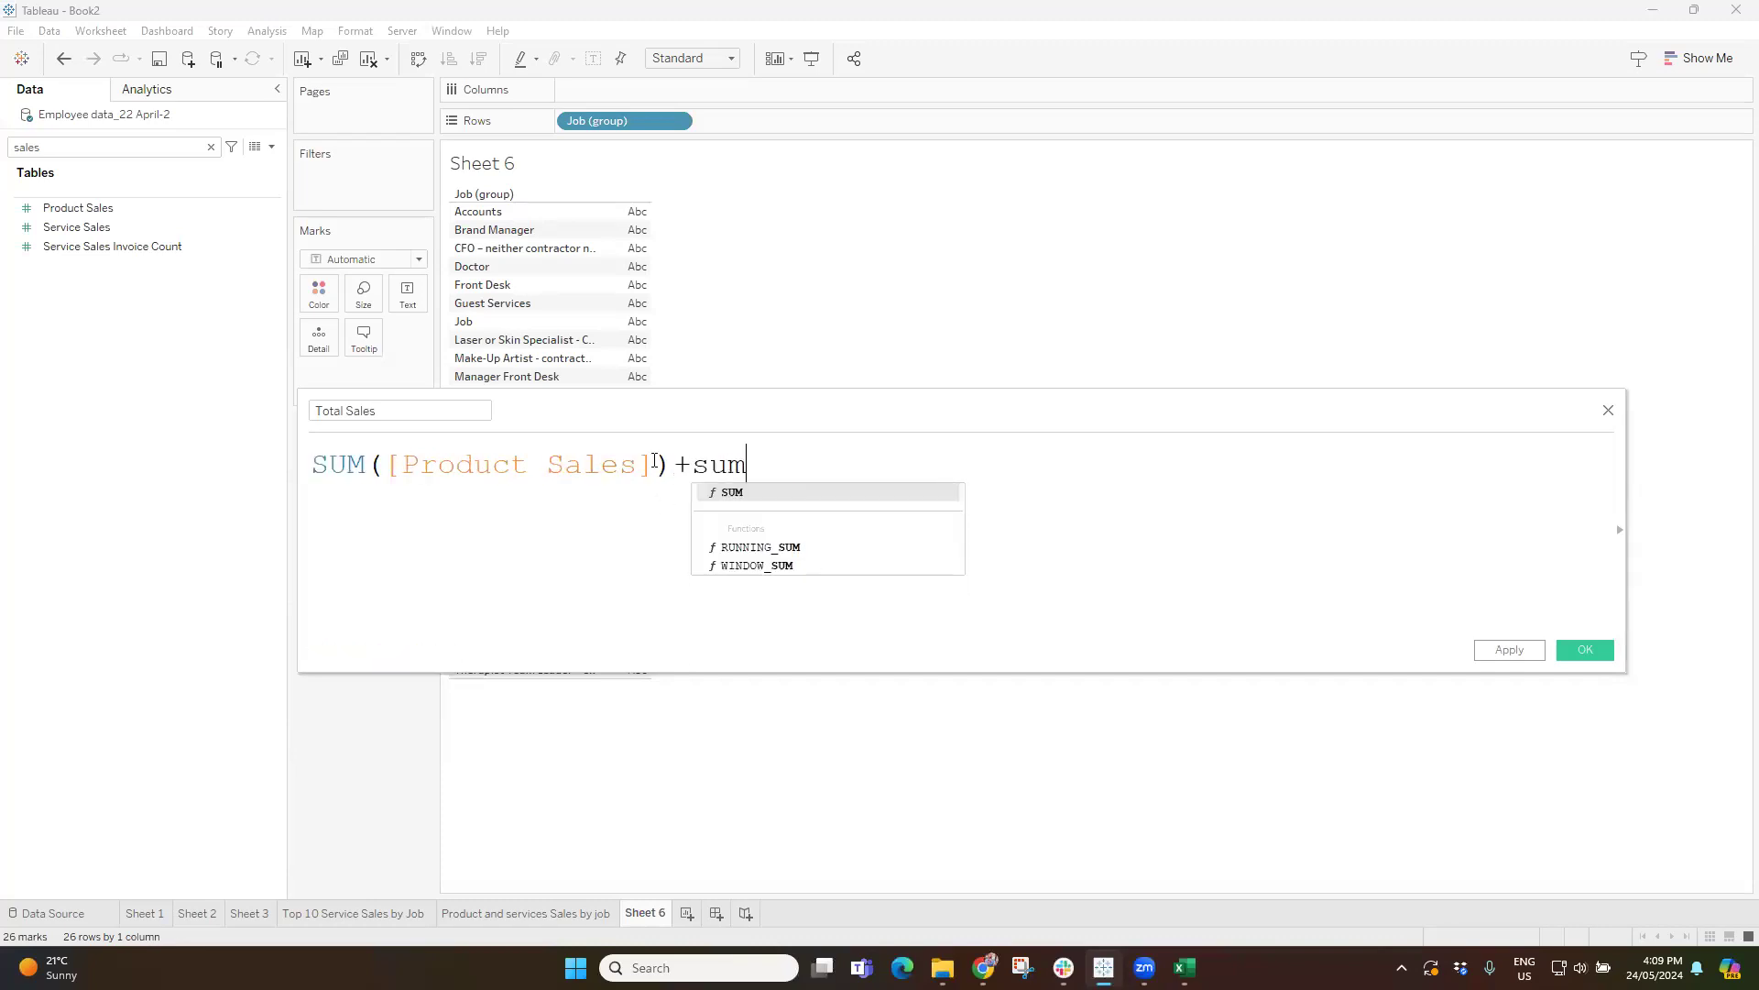
key(Return)
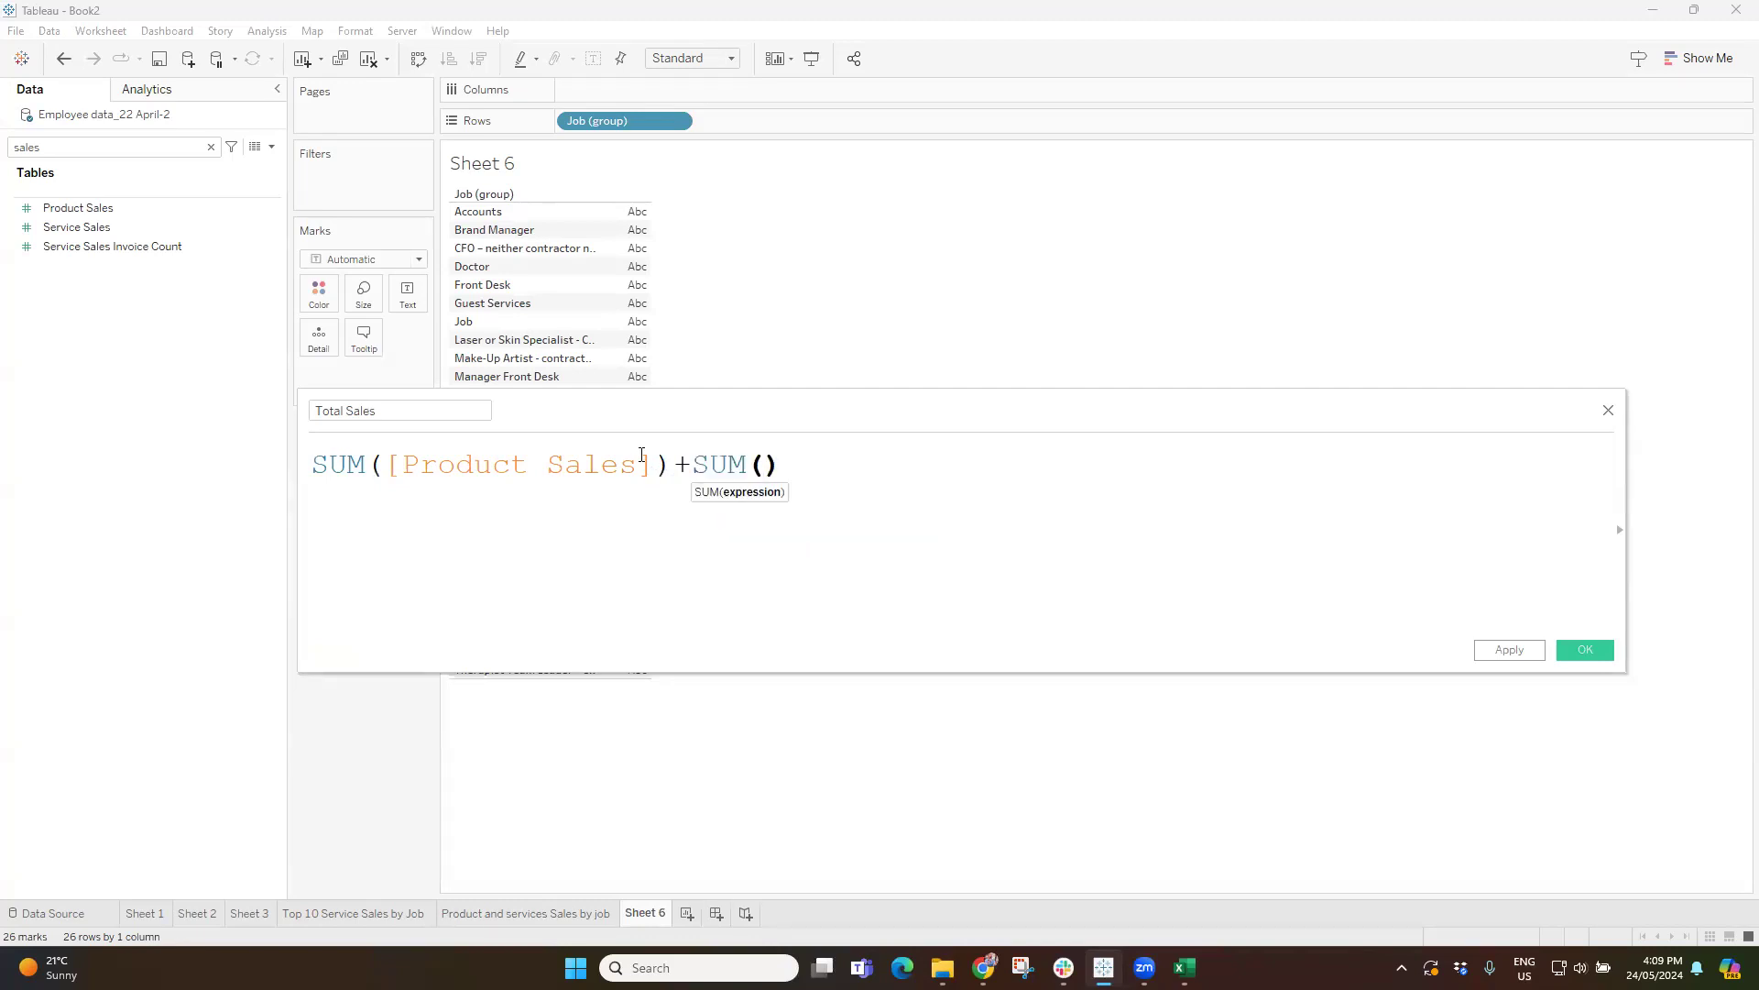
drag(77, 227, 769, 475)
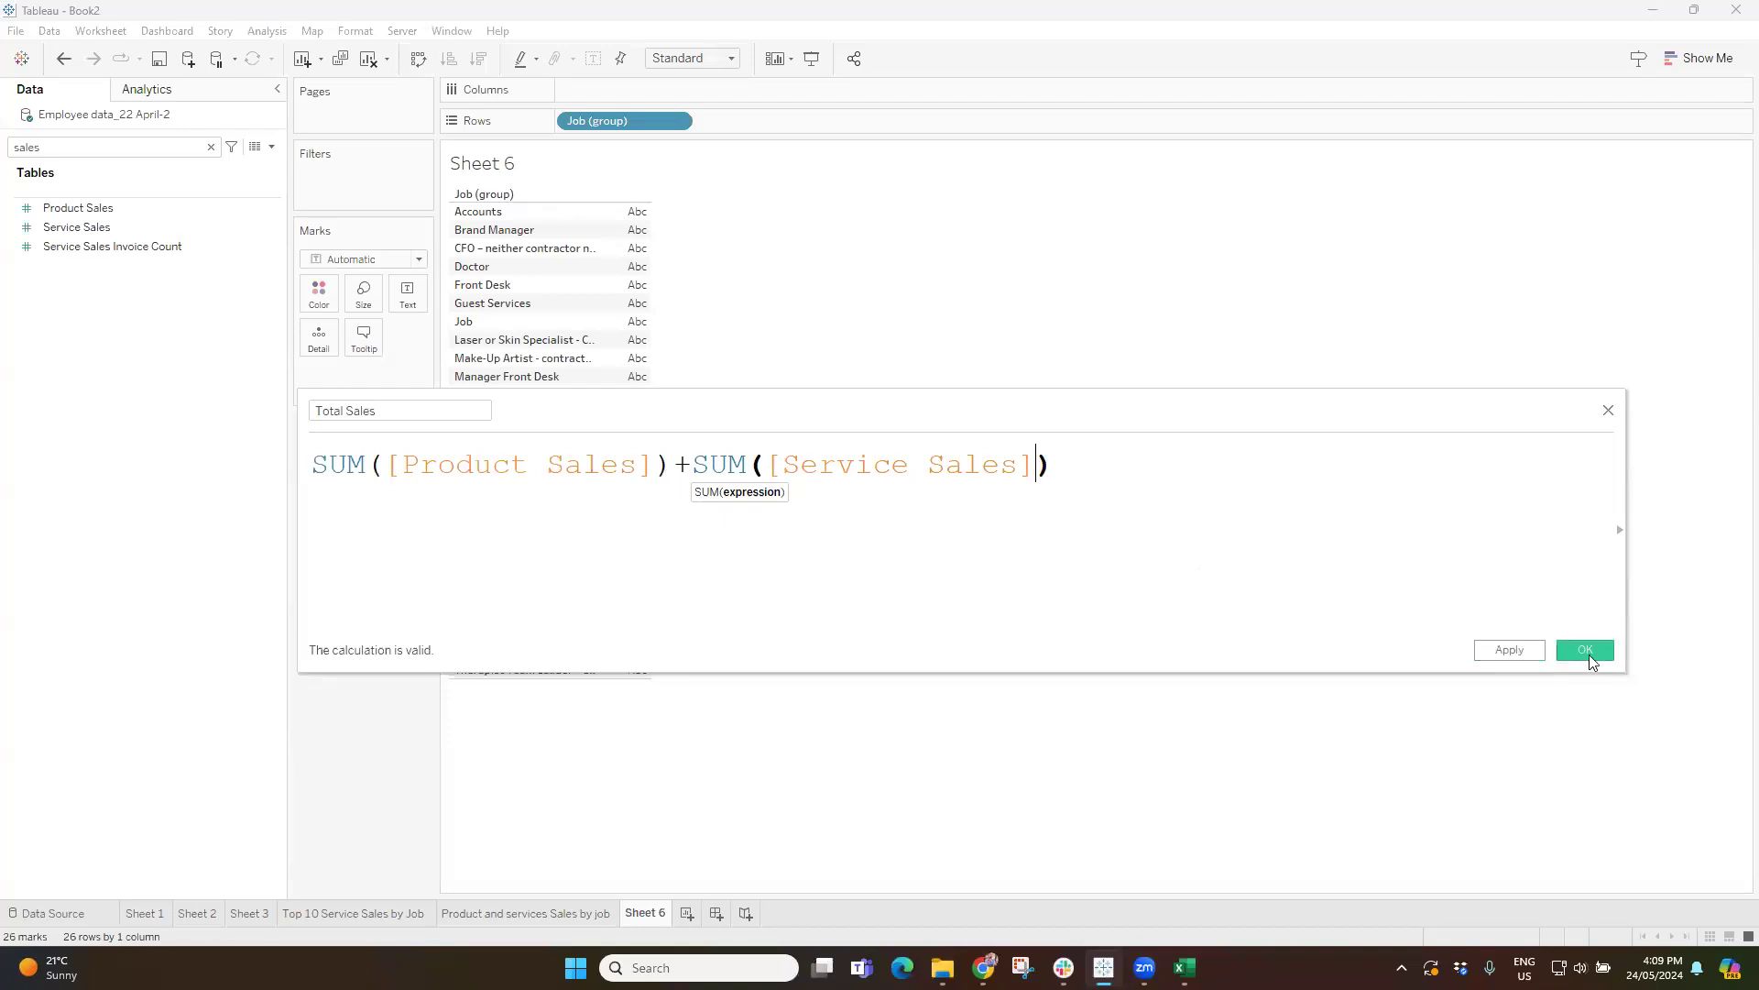
click(1587, 650)
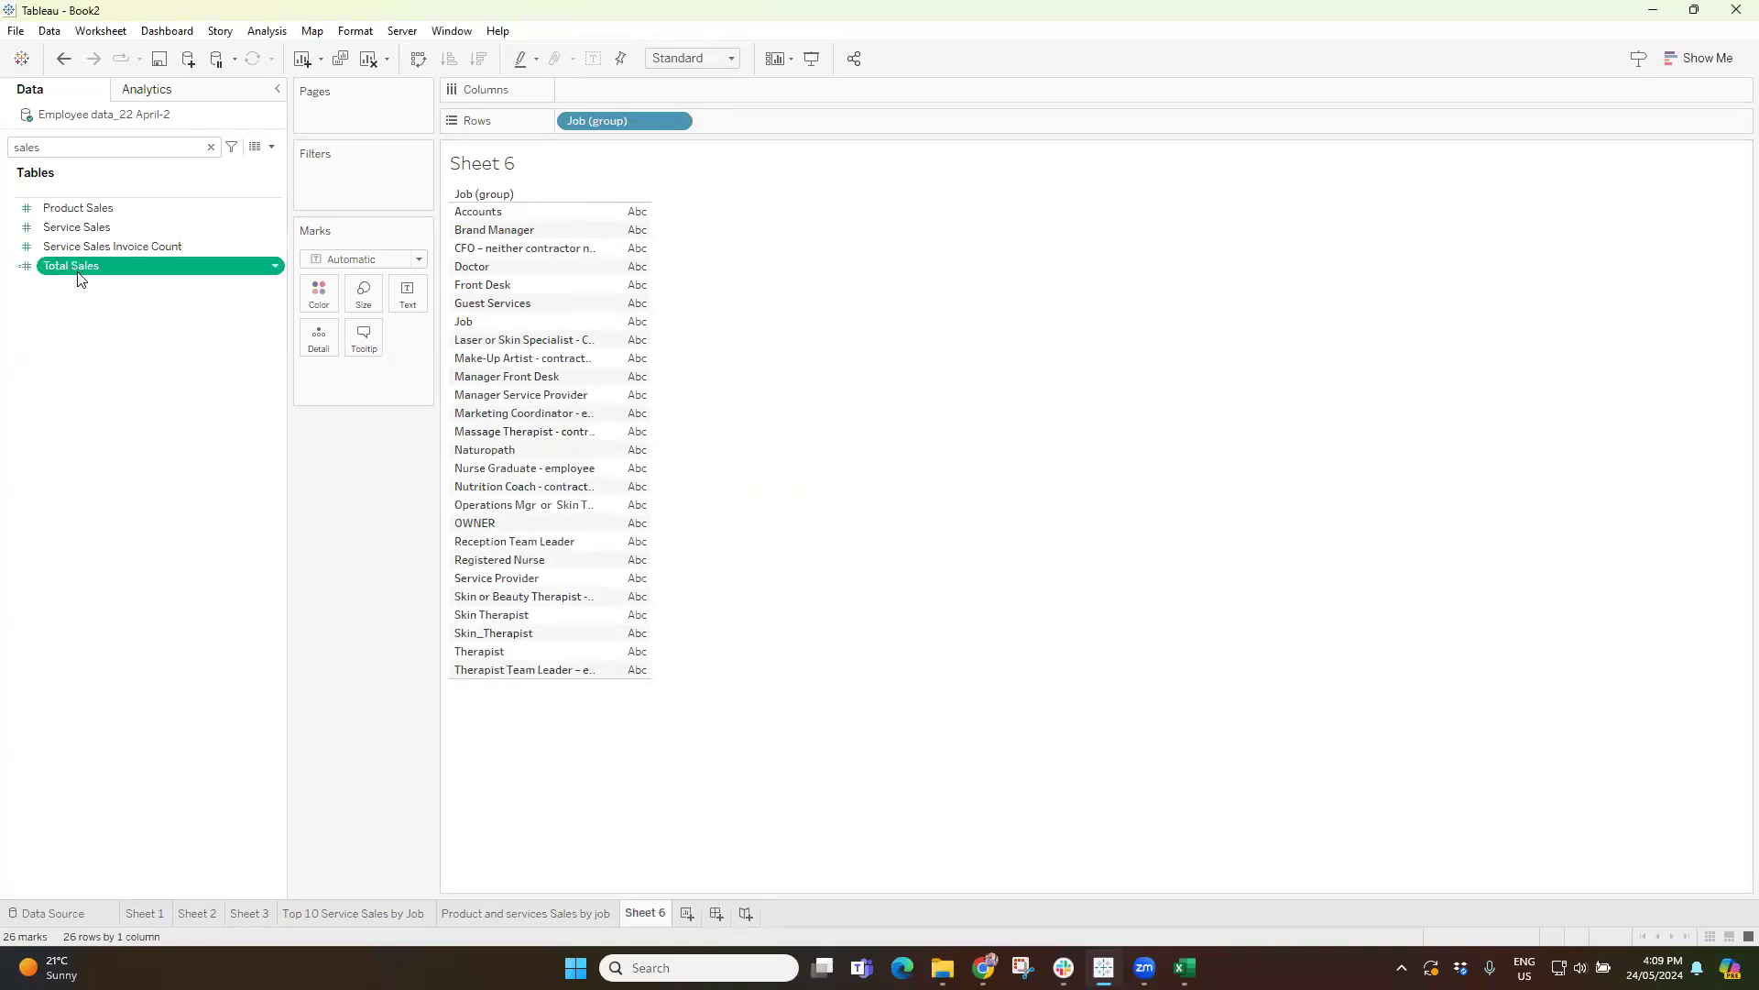
Set the default number format of Total Sales to Currency (Custom) with one decimal place and thousands (K) as display units.
right_click(58, 273)
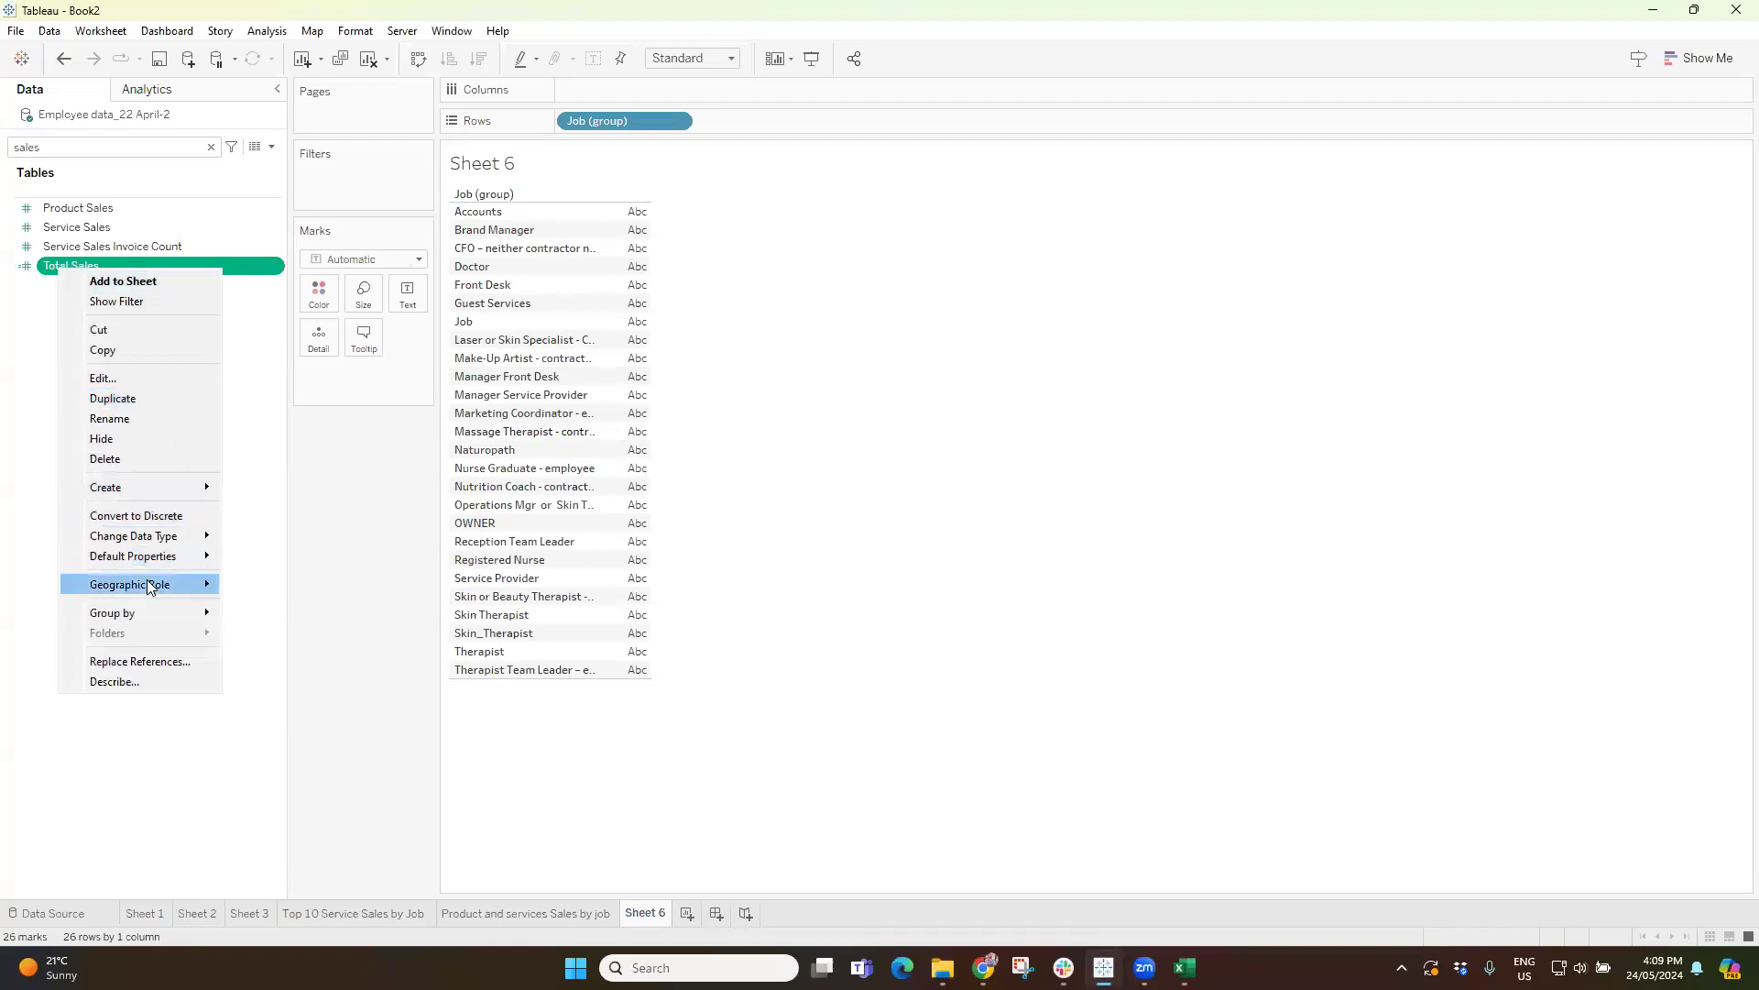
mouse_move(140, 569)
click(284, 594)
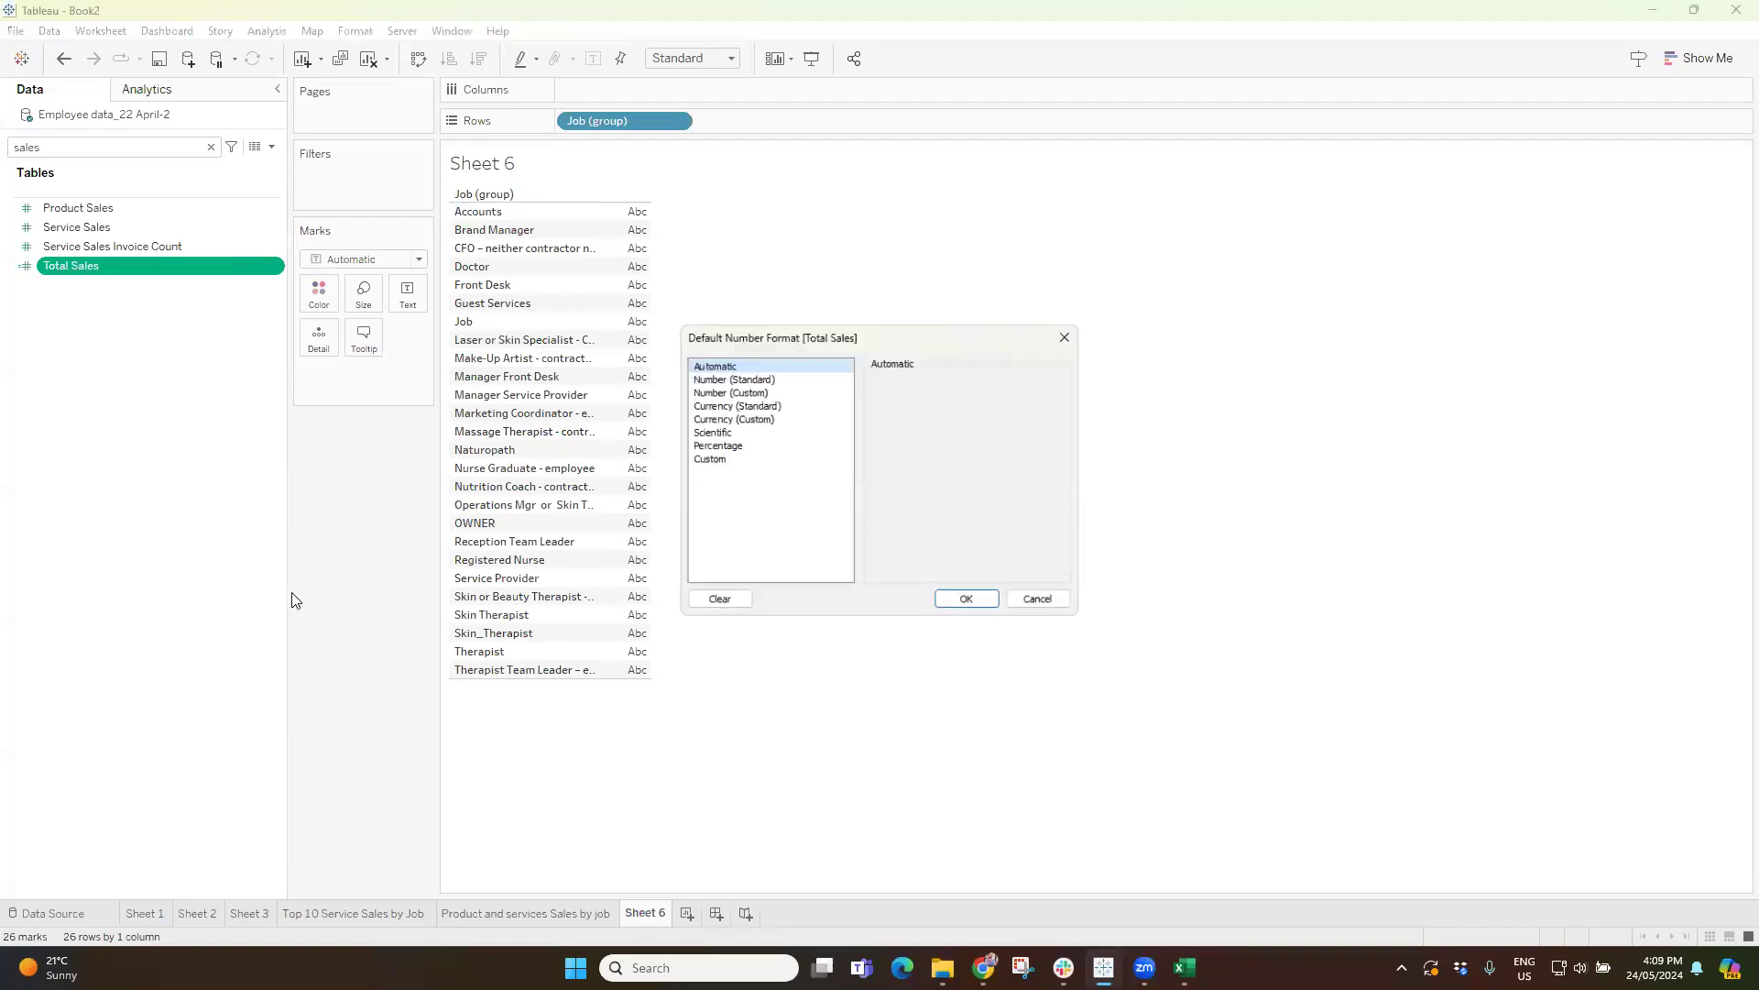
click(733, 416)
click(921, 400)
click(927, 492)
click(916, 519)
click(975, 603)
Chart Total Sales by grouped job as labelled horizontal bars sorted in descending order.
click(68, 266)
double_click(68, 266)
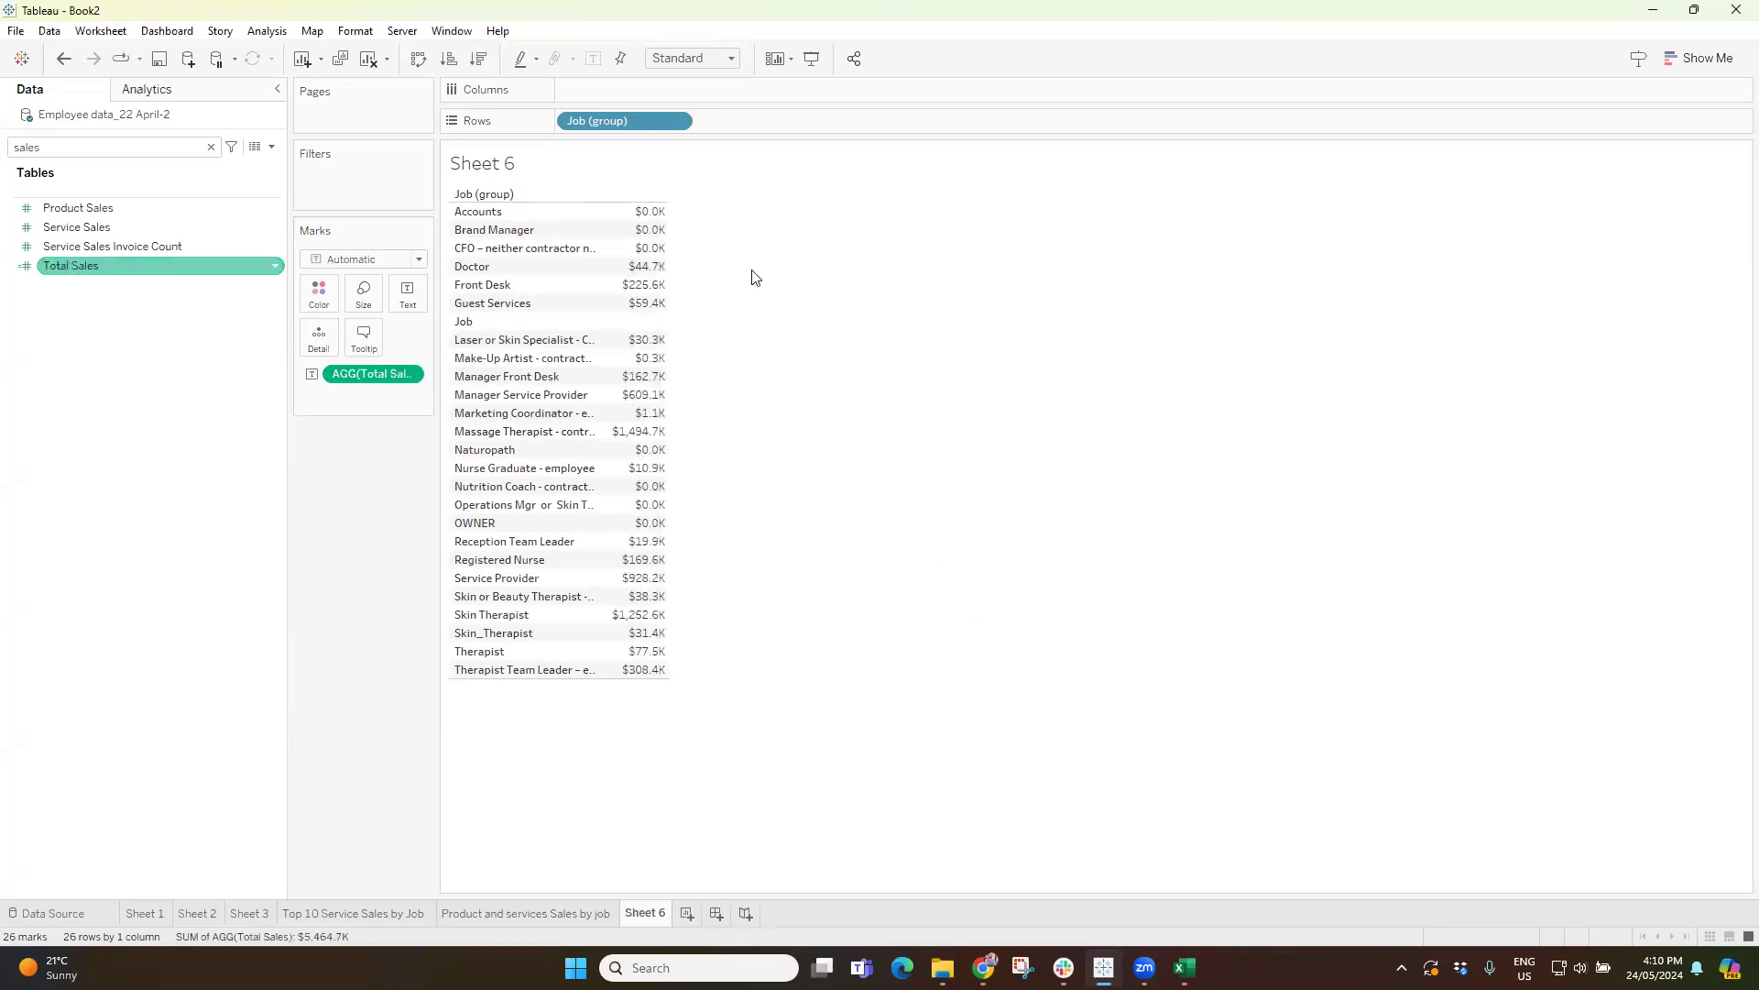
click(1703, 57)
click(1702, 57)
click(1703, 58)
click(1613, 195)
click(478, 57)
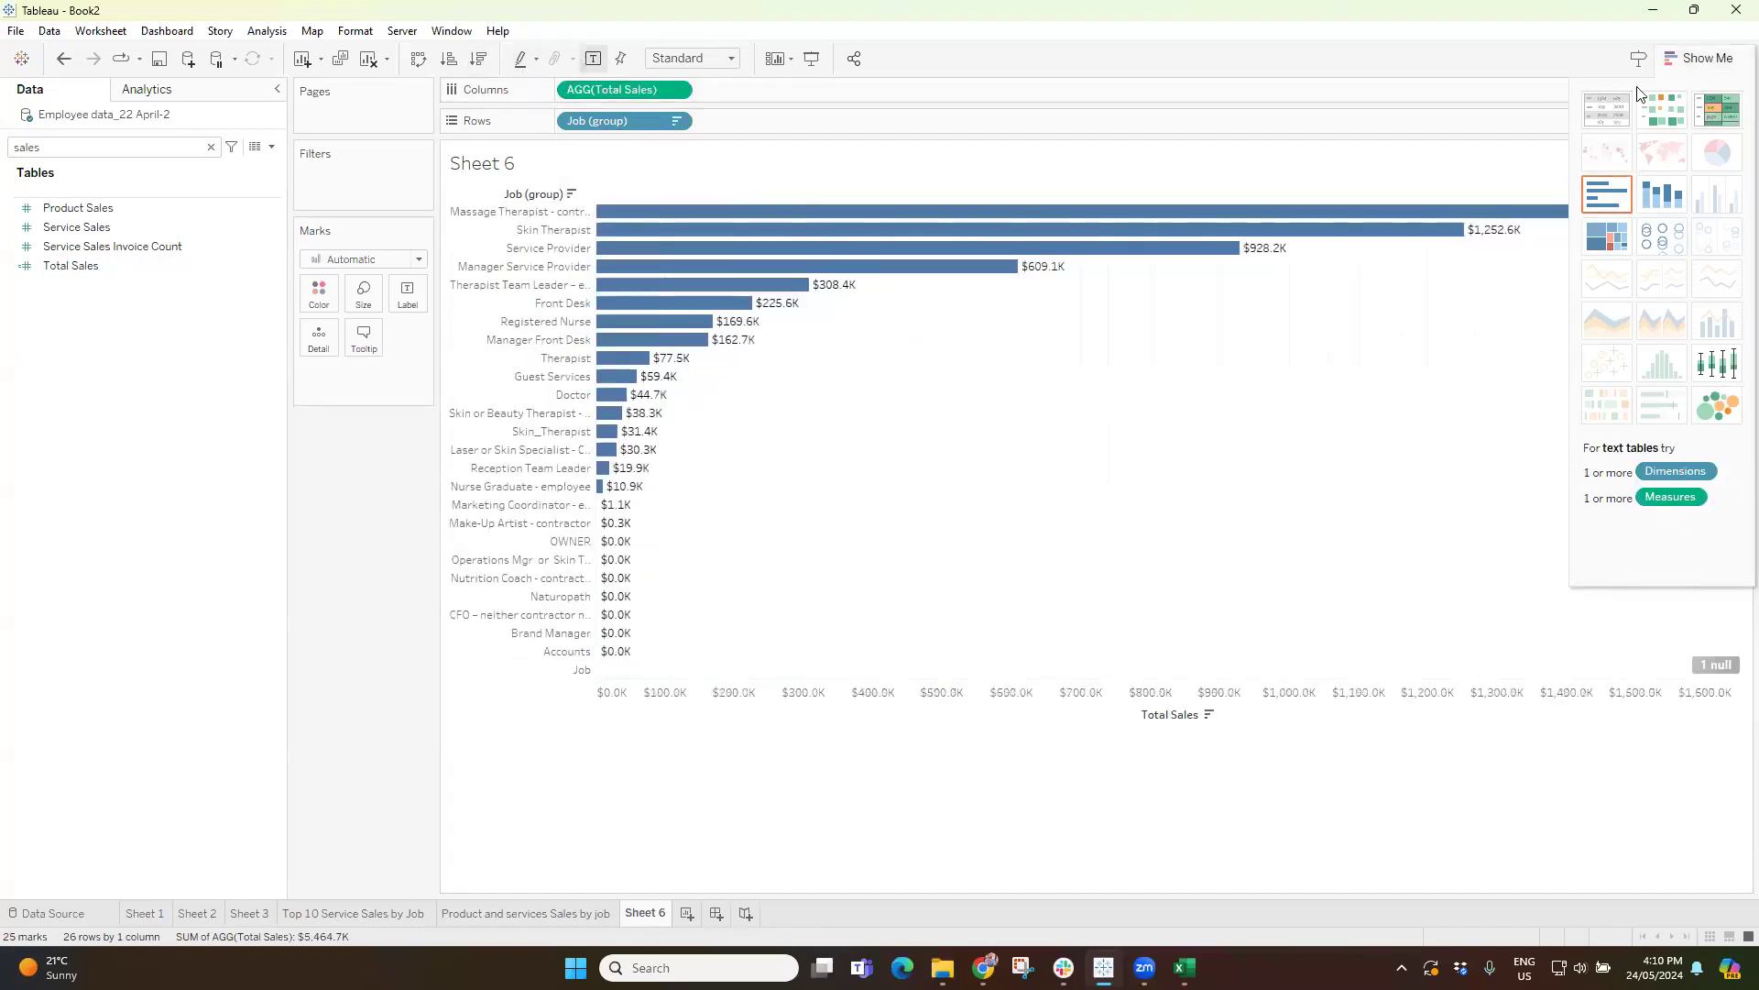
click(1701, 66)
mouse_move(1630, 218)
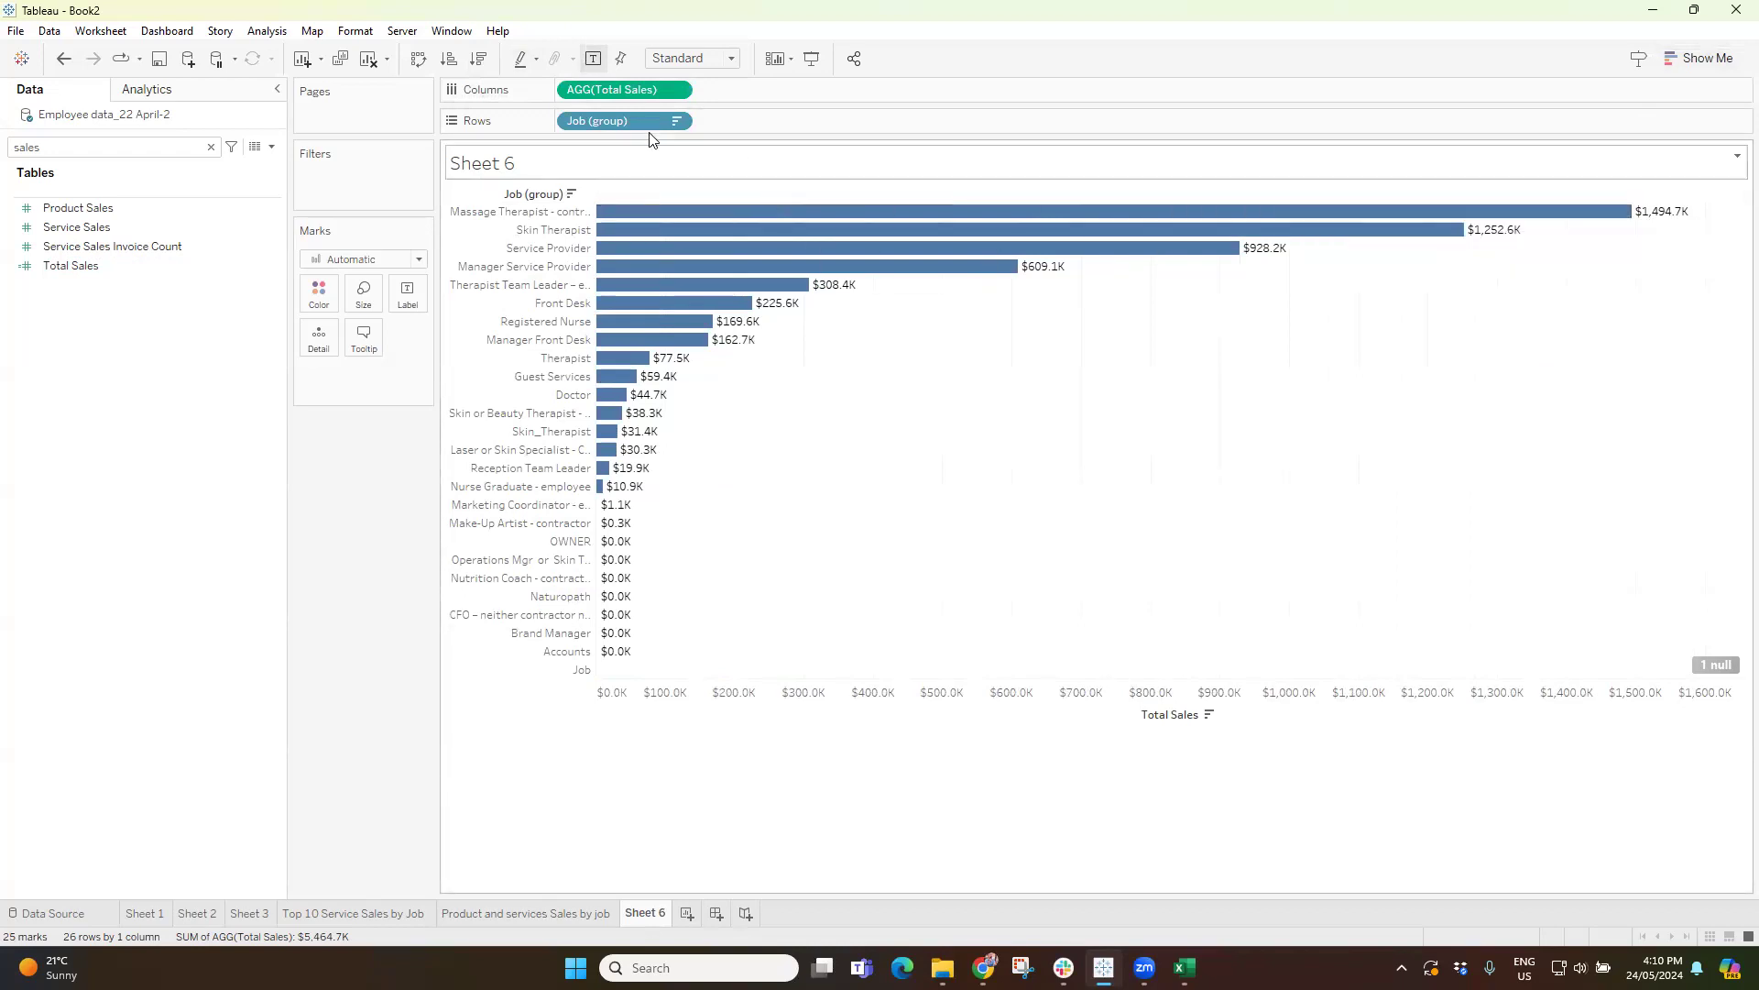
click(77, 212)
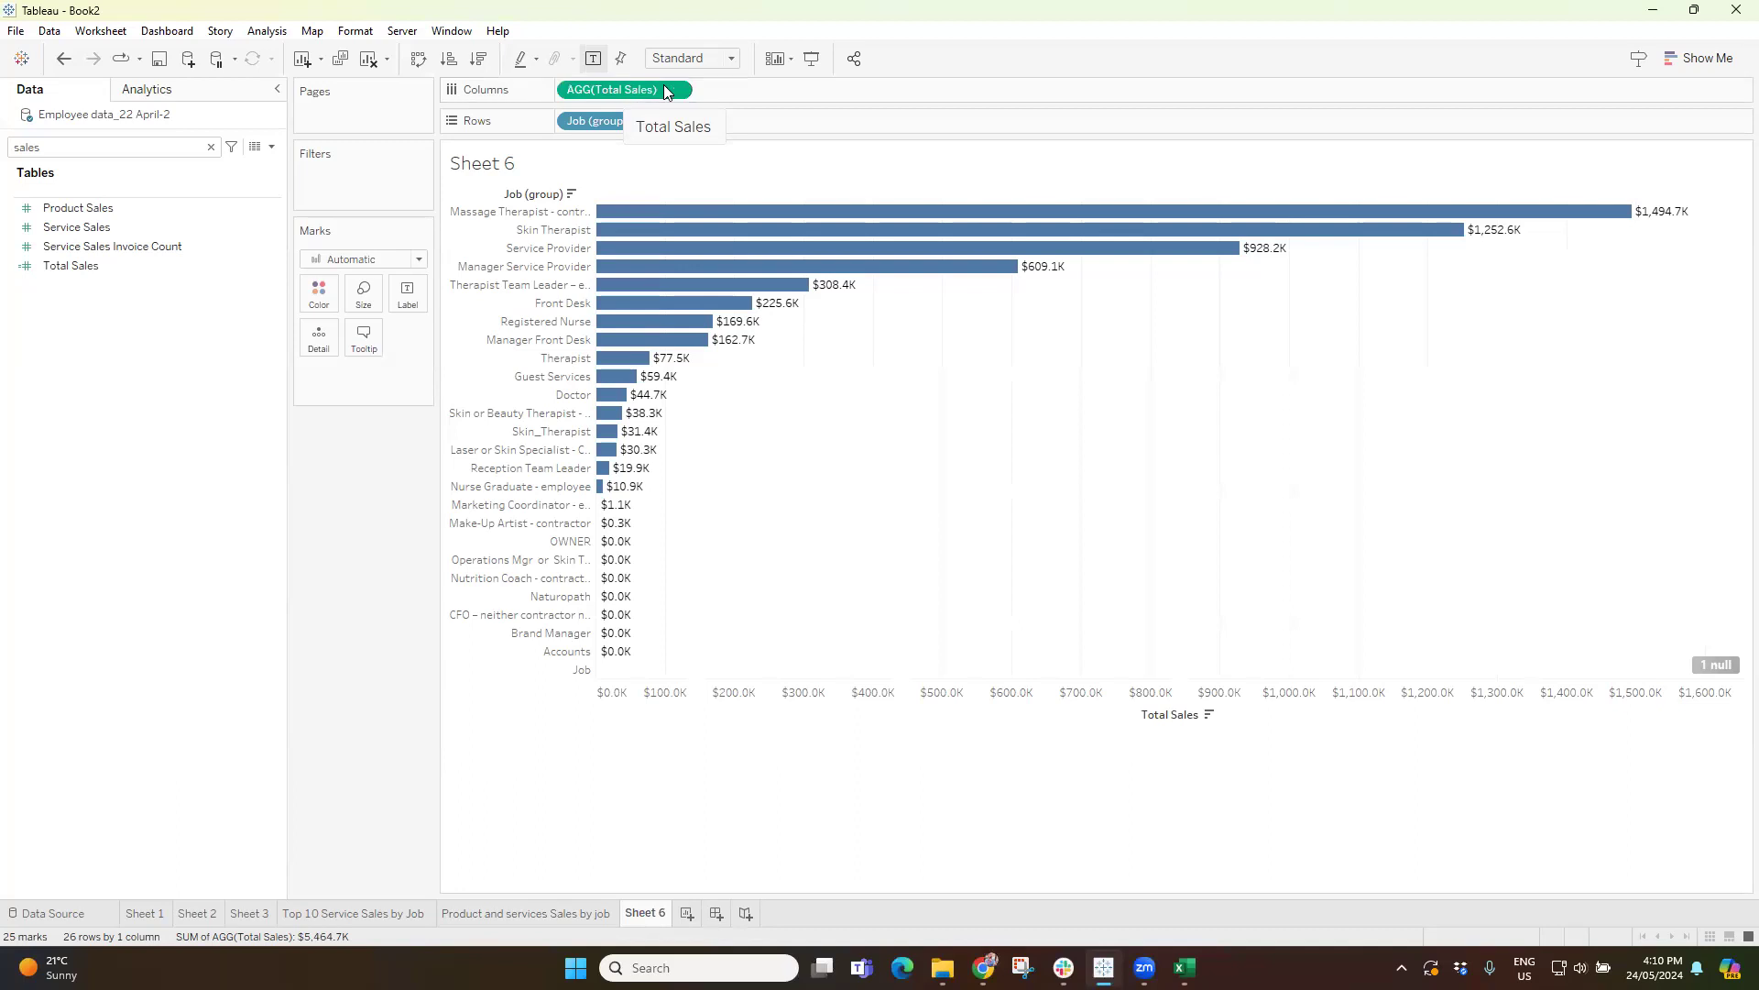
Fit the chart to Entire View and rename Sheet 6 as "Total Sales".
click(694, 58)
click(688, 121)
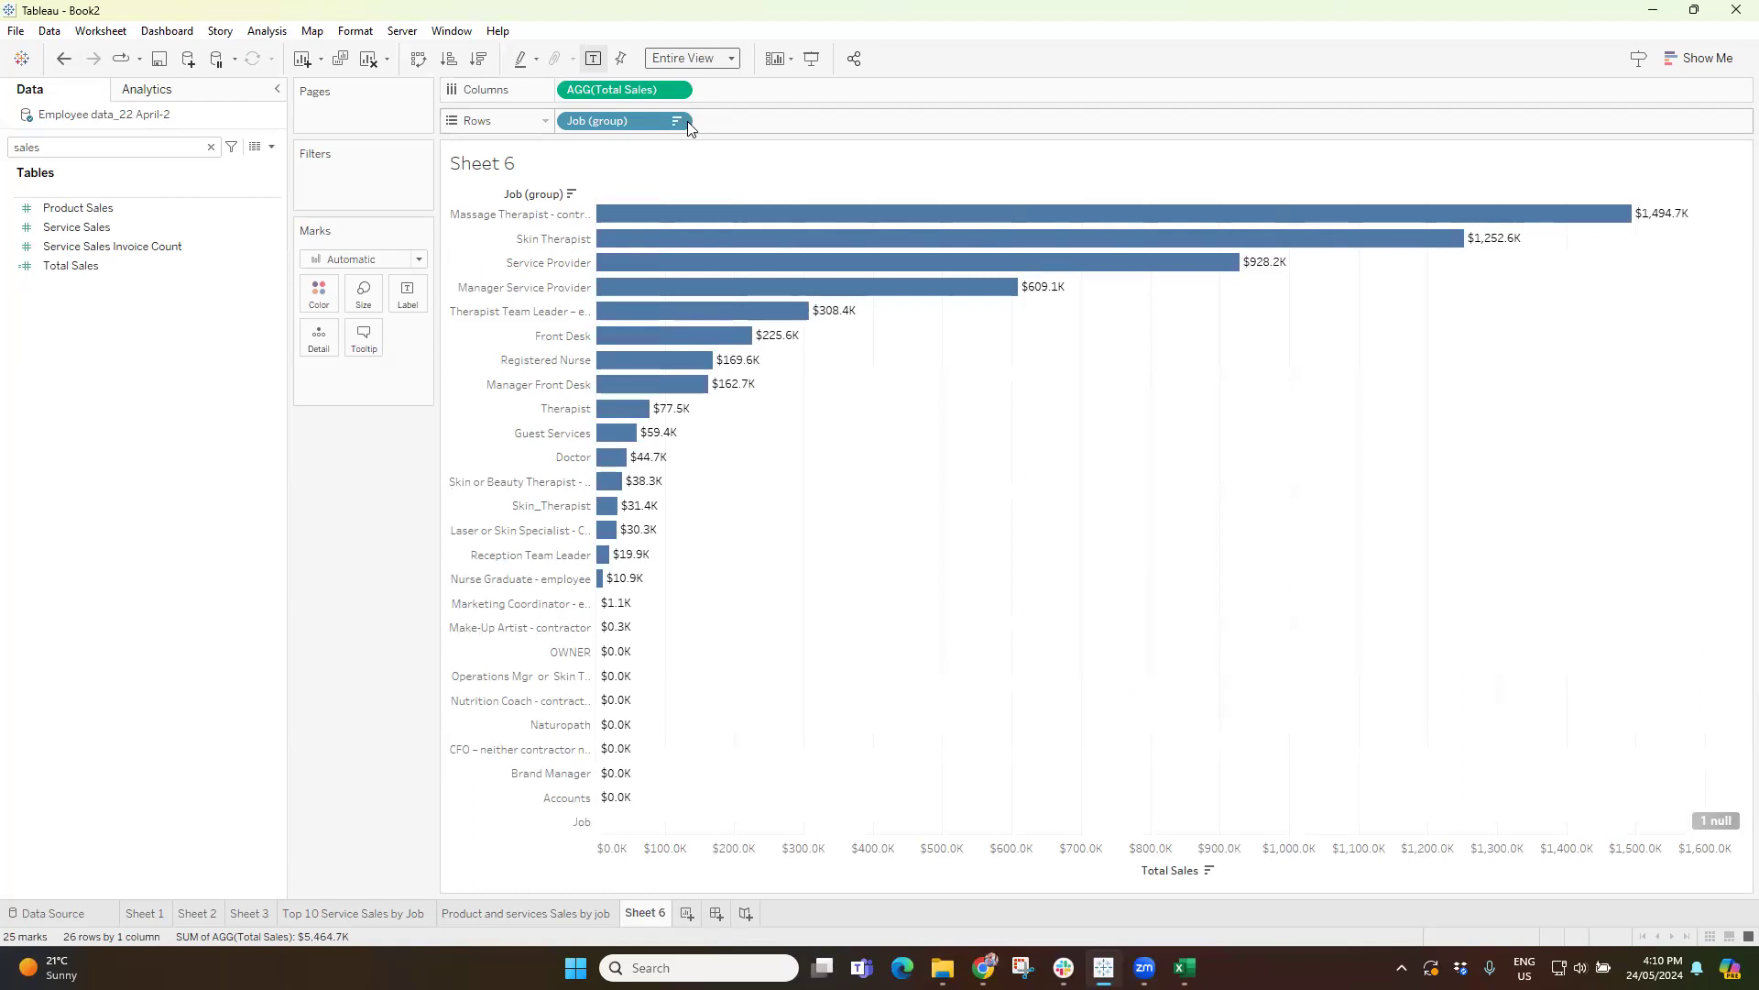
double_click(644, 914)
text(ca)
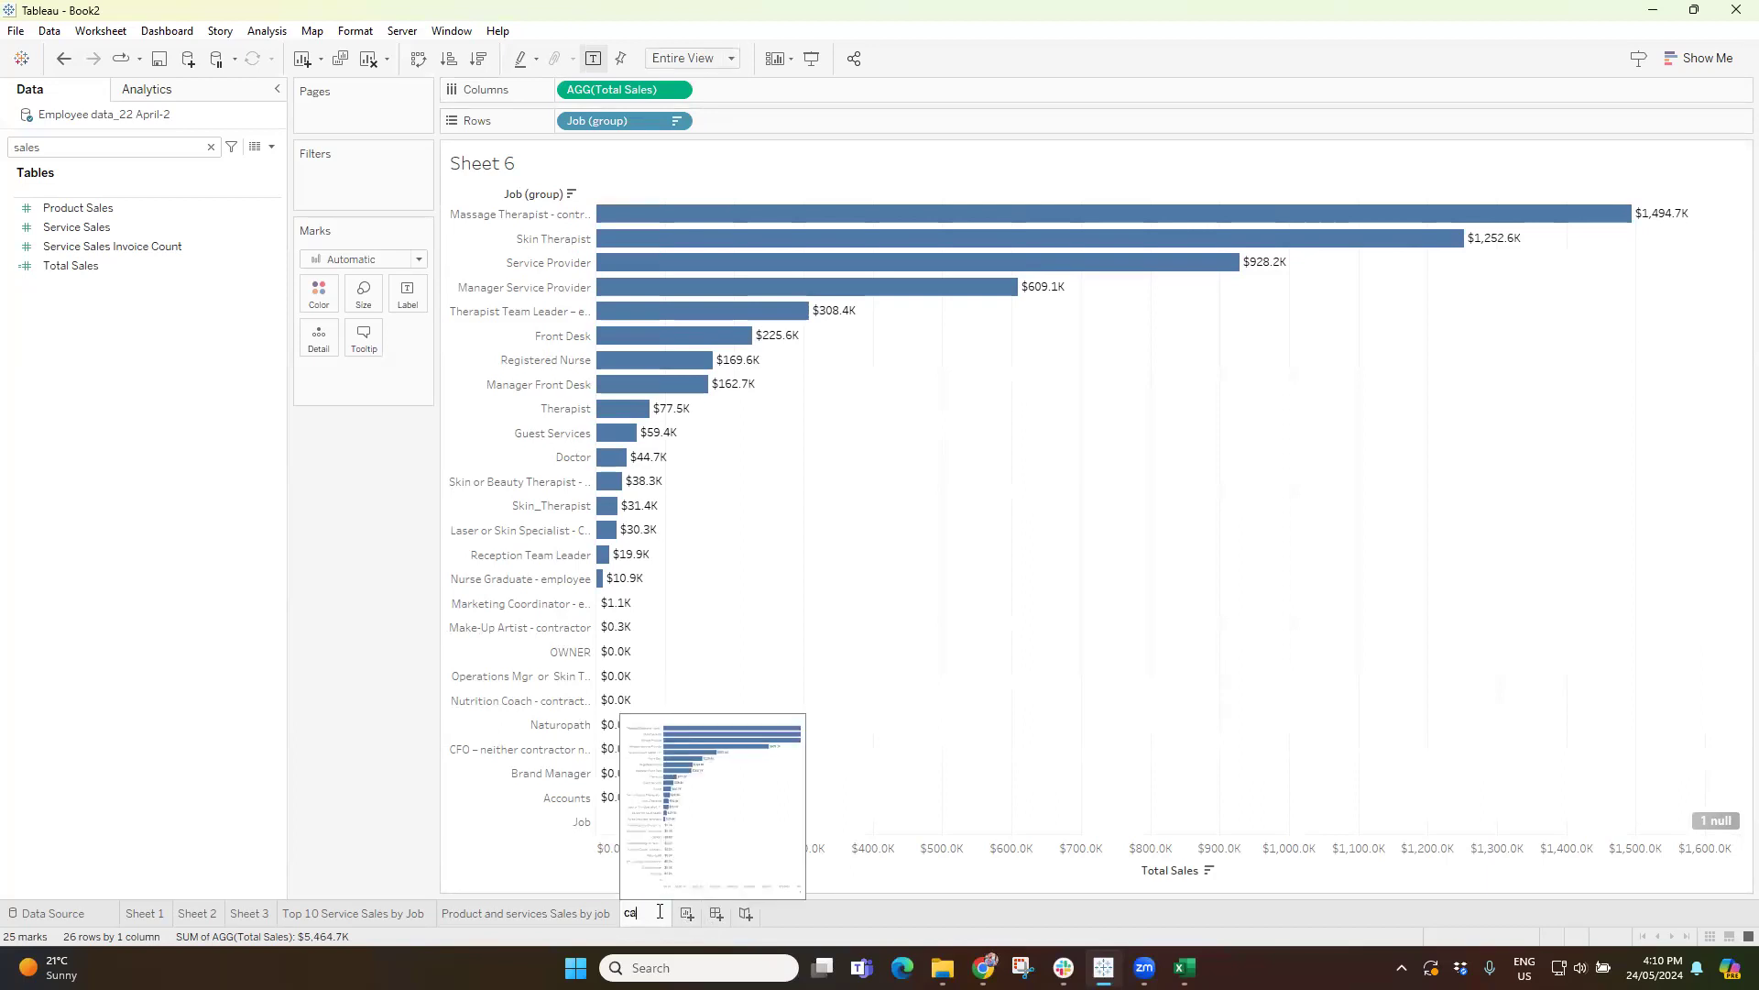
text(Total Sales)
key(Return)
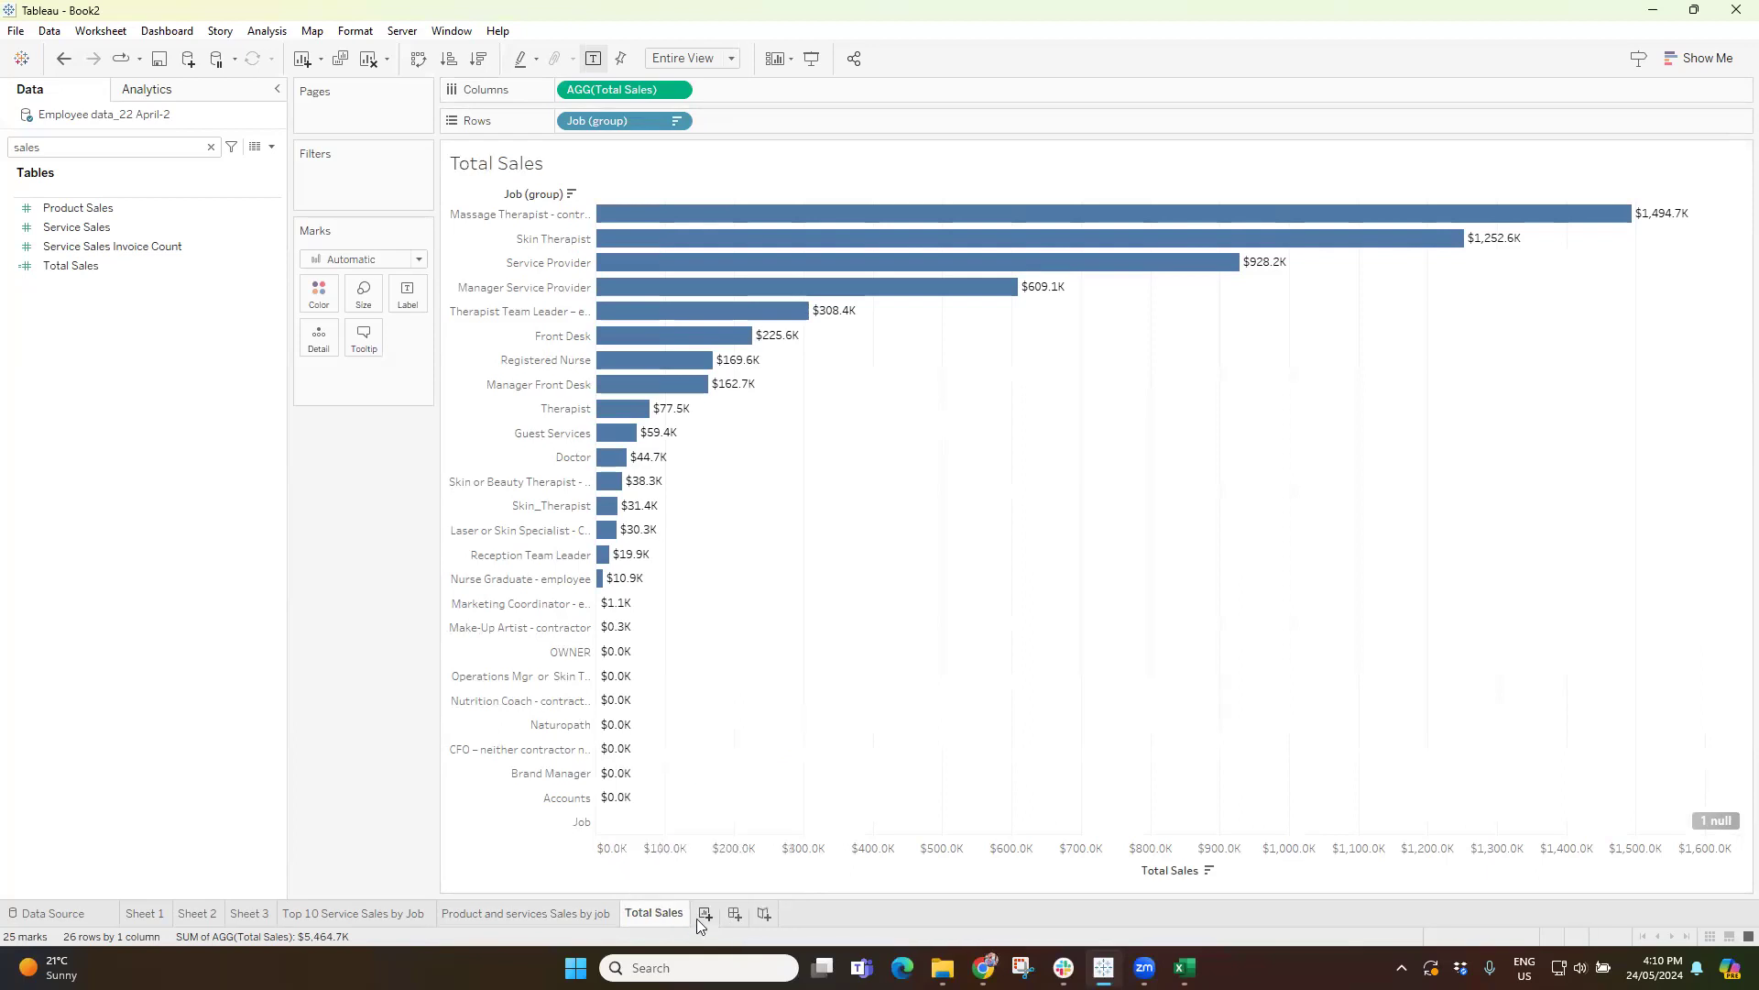
Add a new worksheet and clear the field search.
click(705, 913)
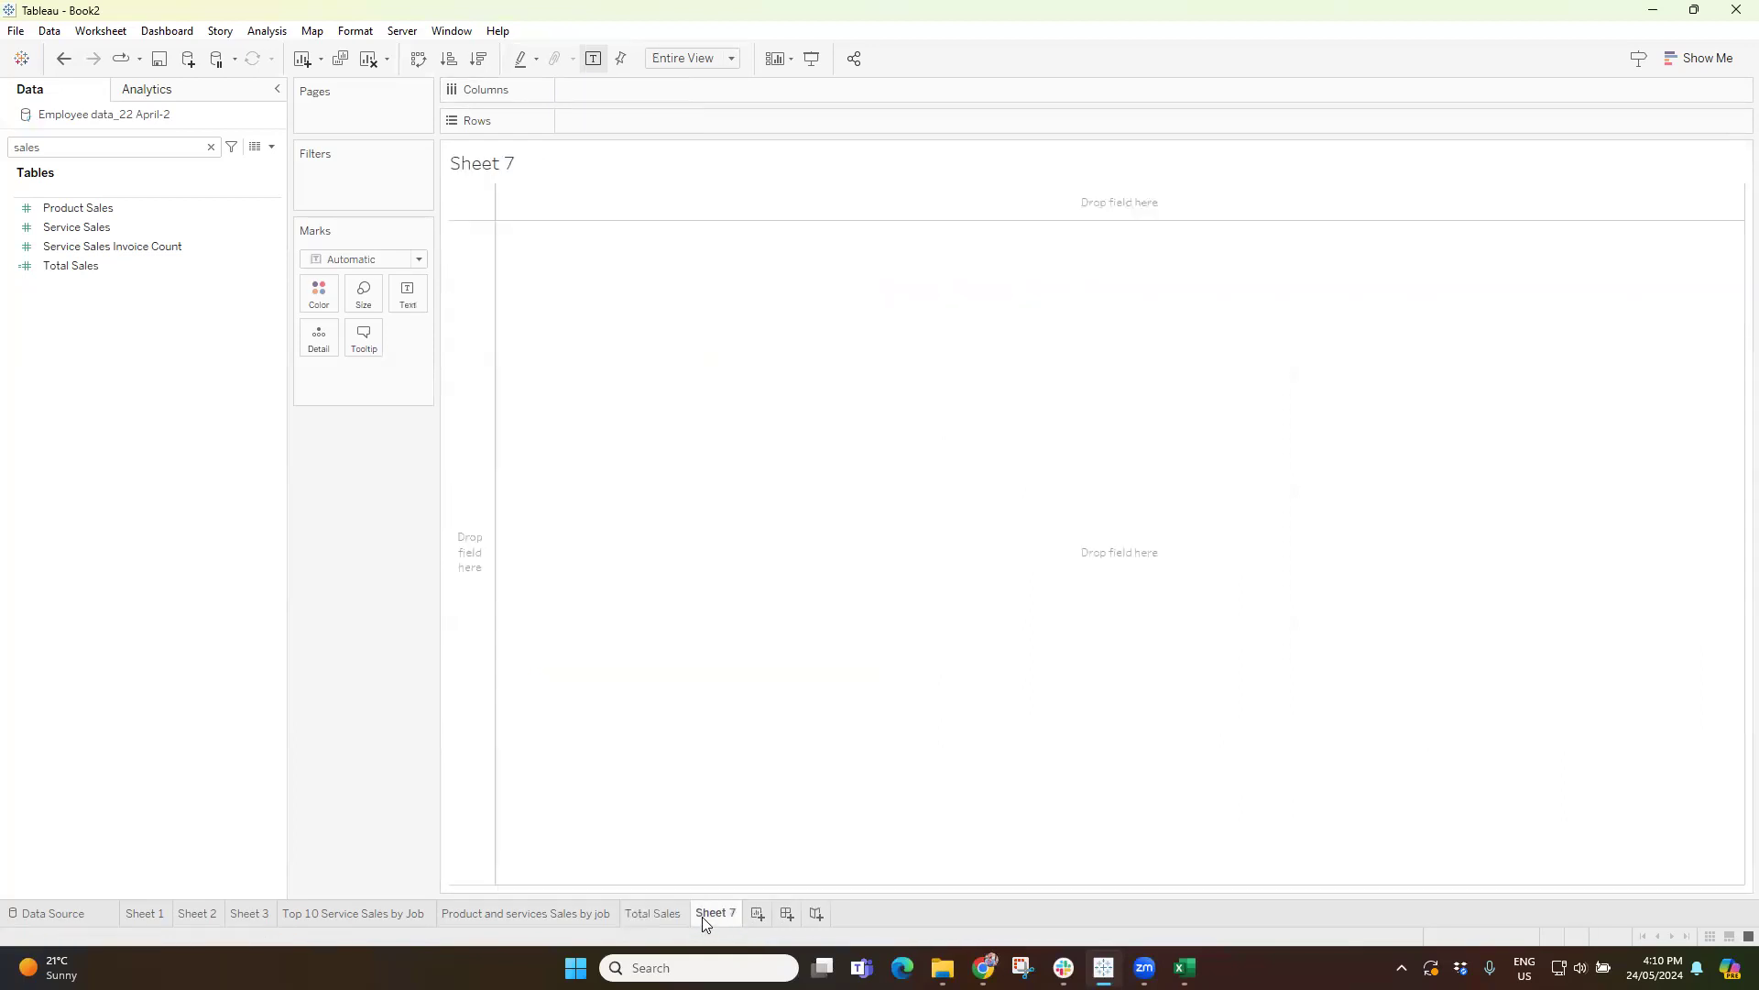
click(210, 147)
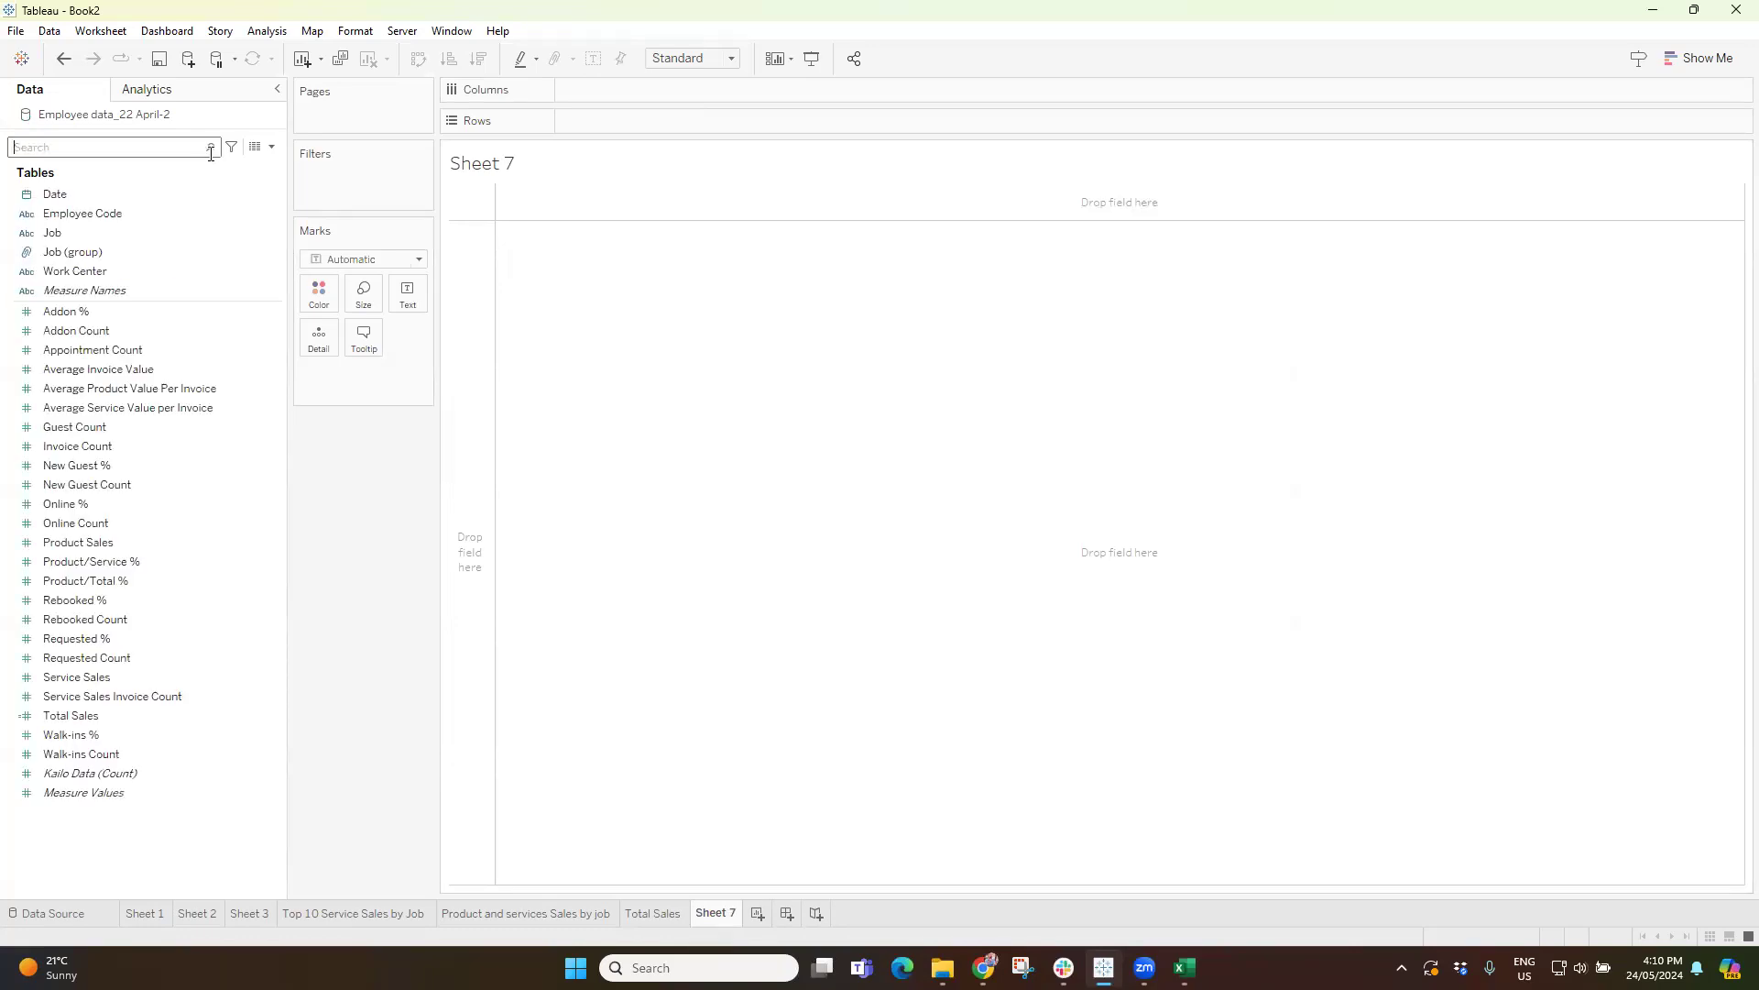
Examine which chart types are suggested for Date alone, Date with Service Sales, and Requested Count.
click(1703, 61)
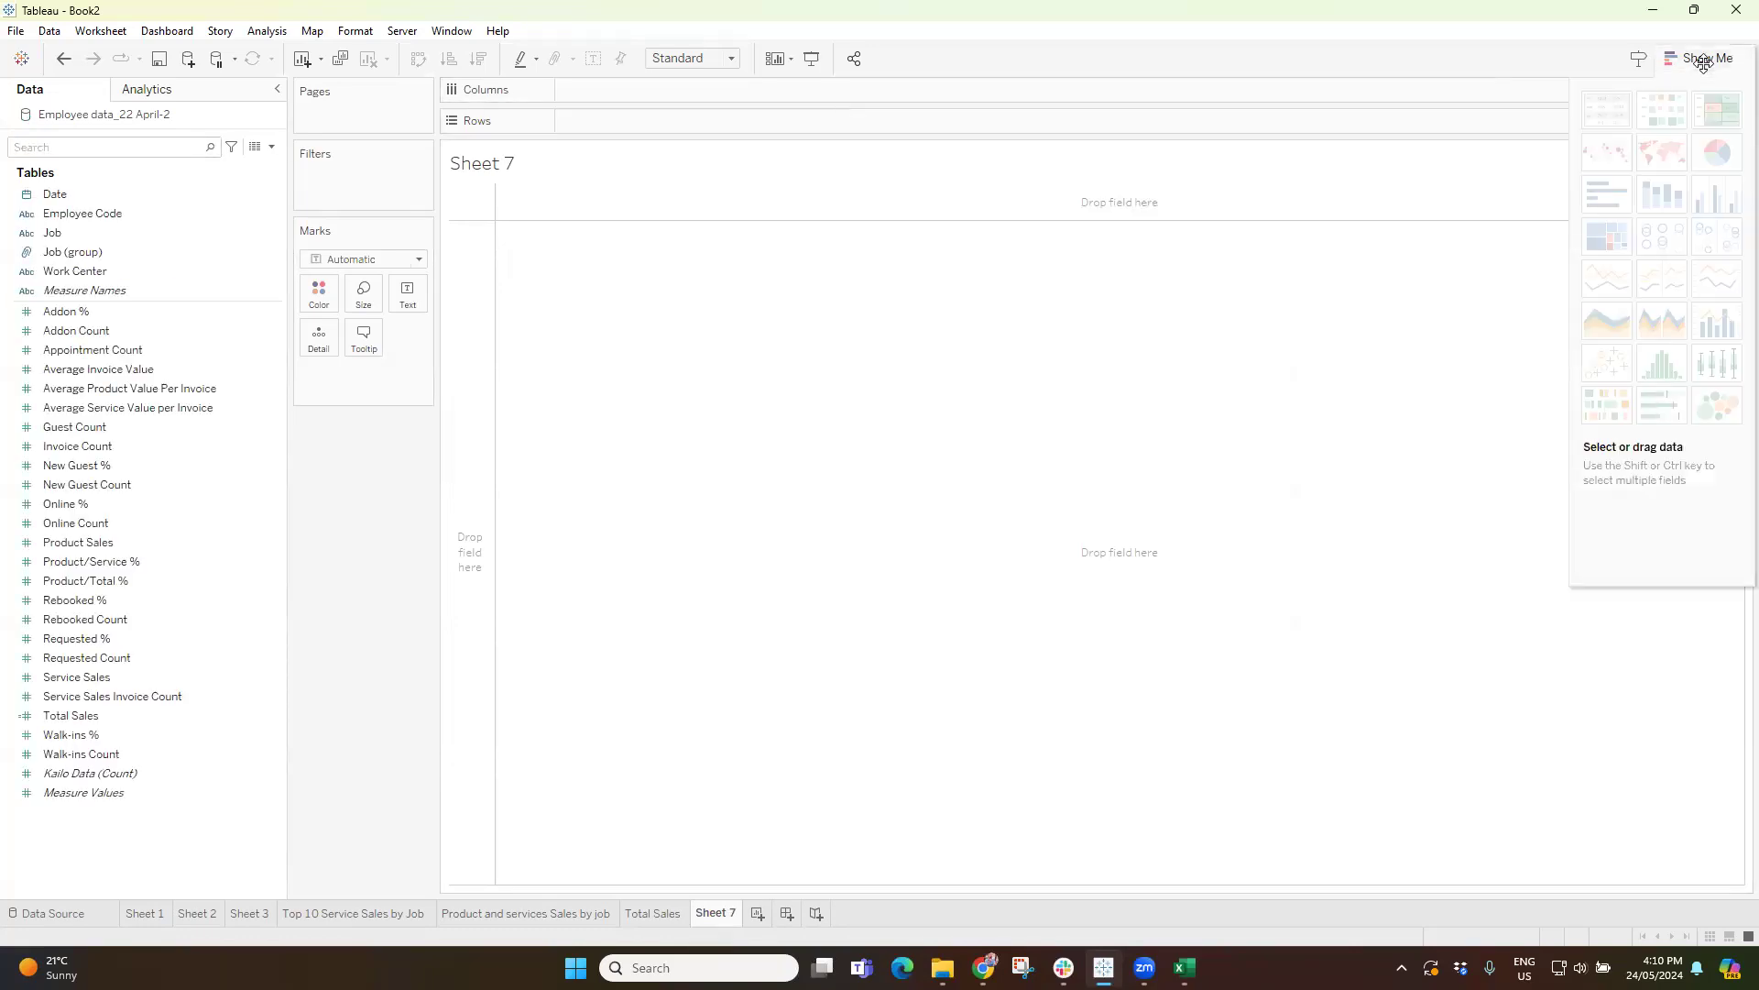
click(70, 196)
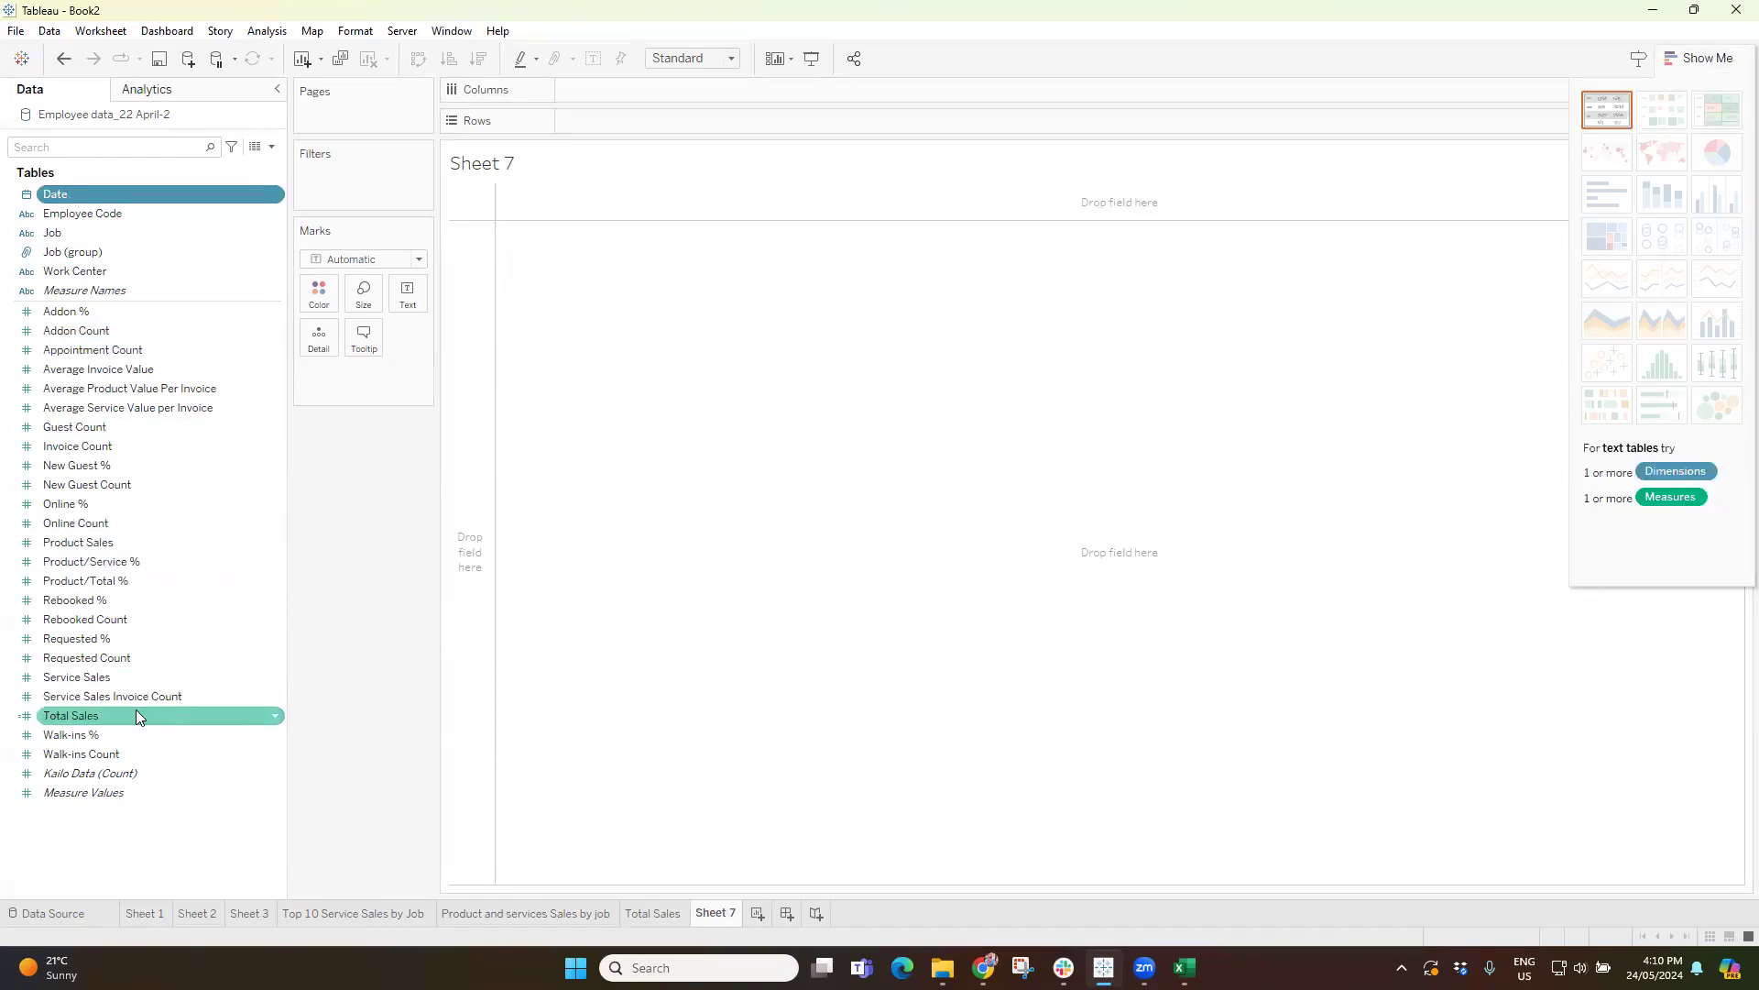
ctrl+click(90, 680)
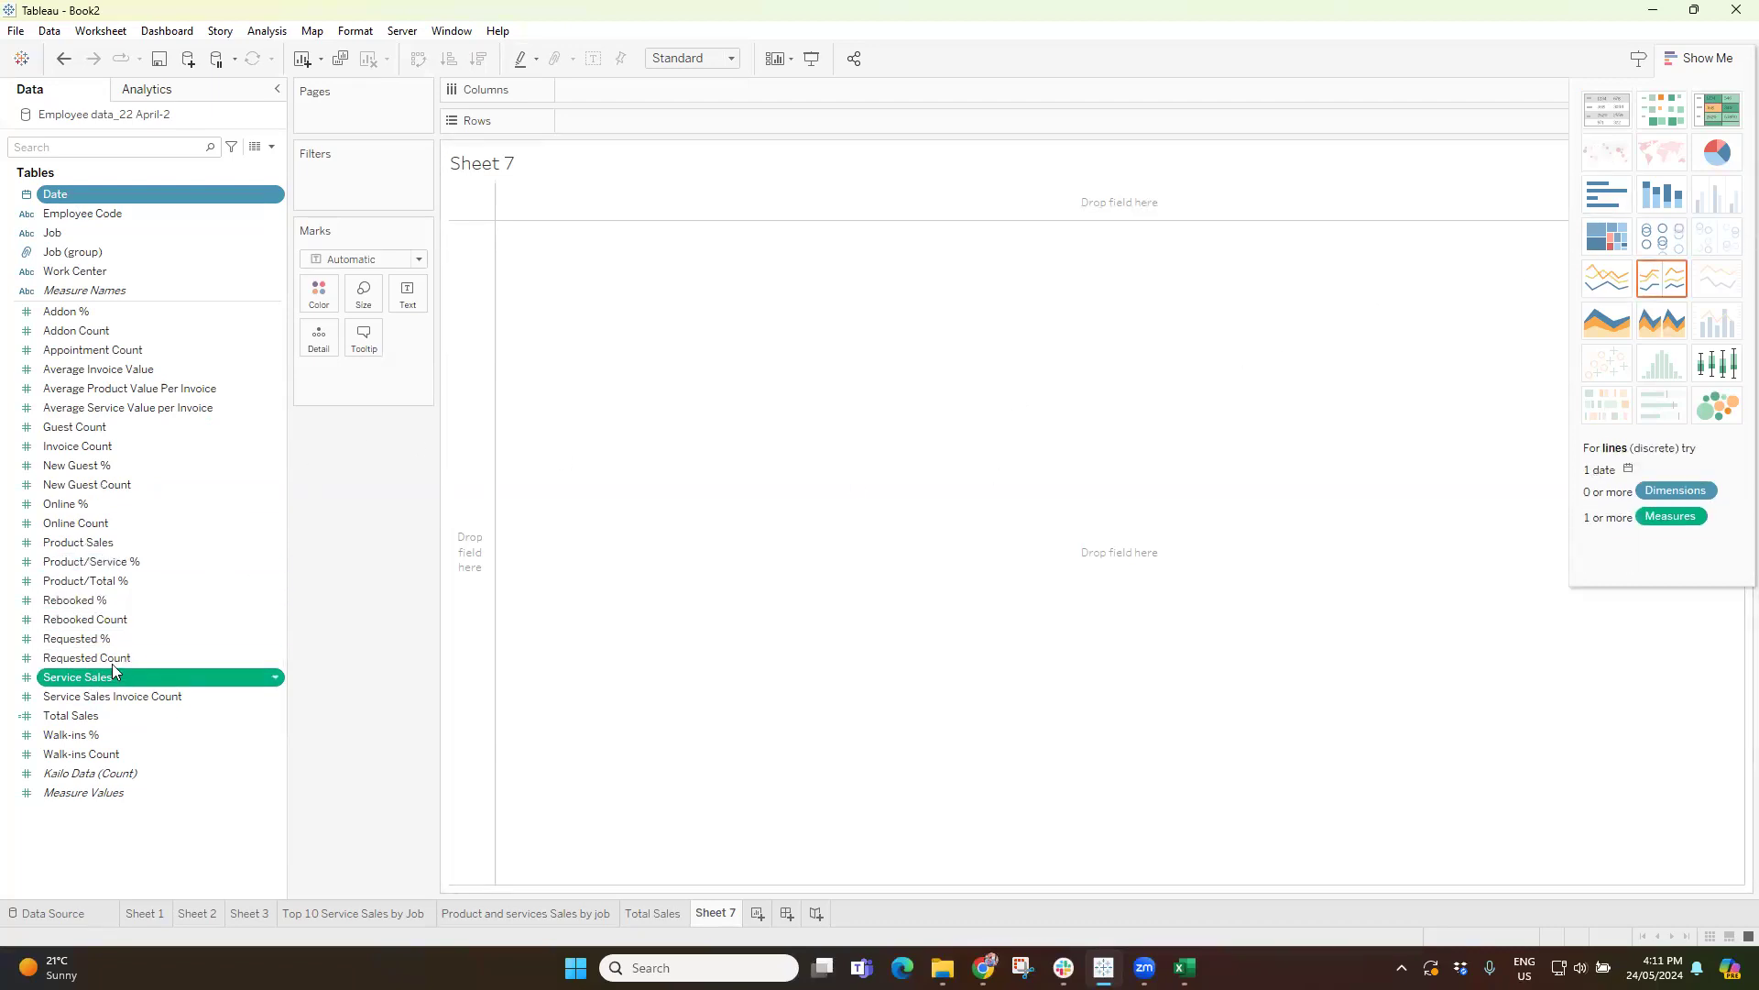
click(112, 659)
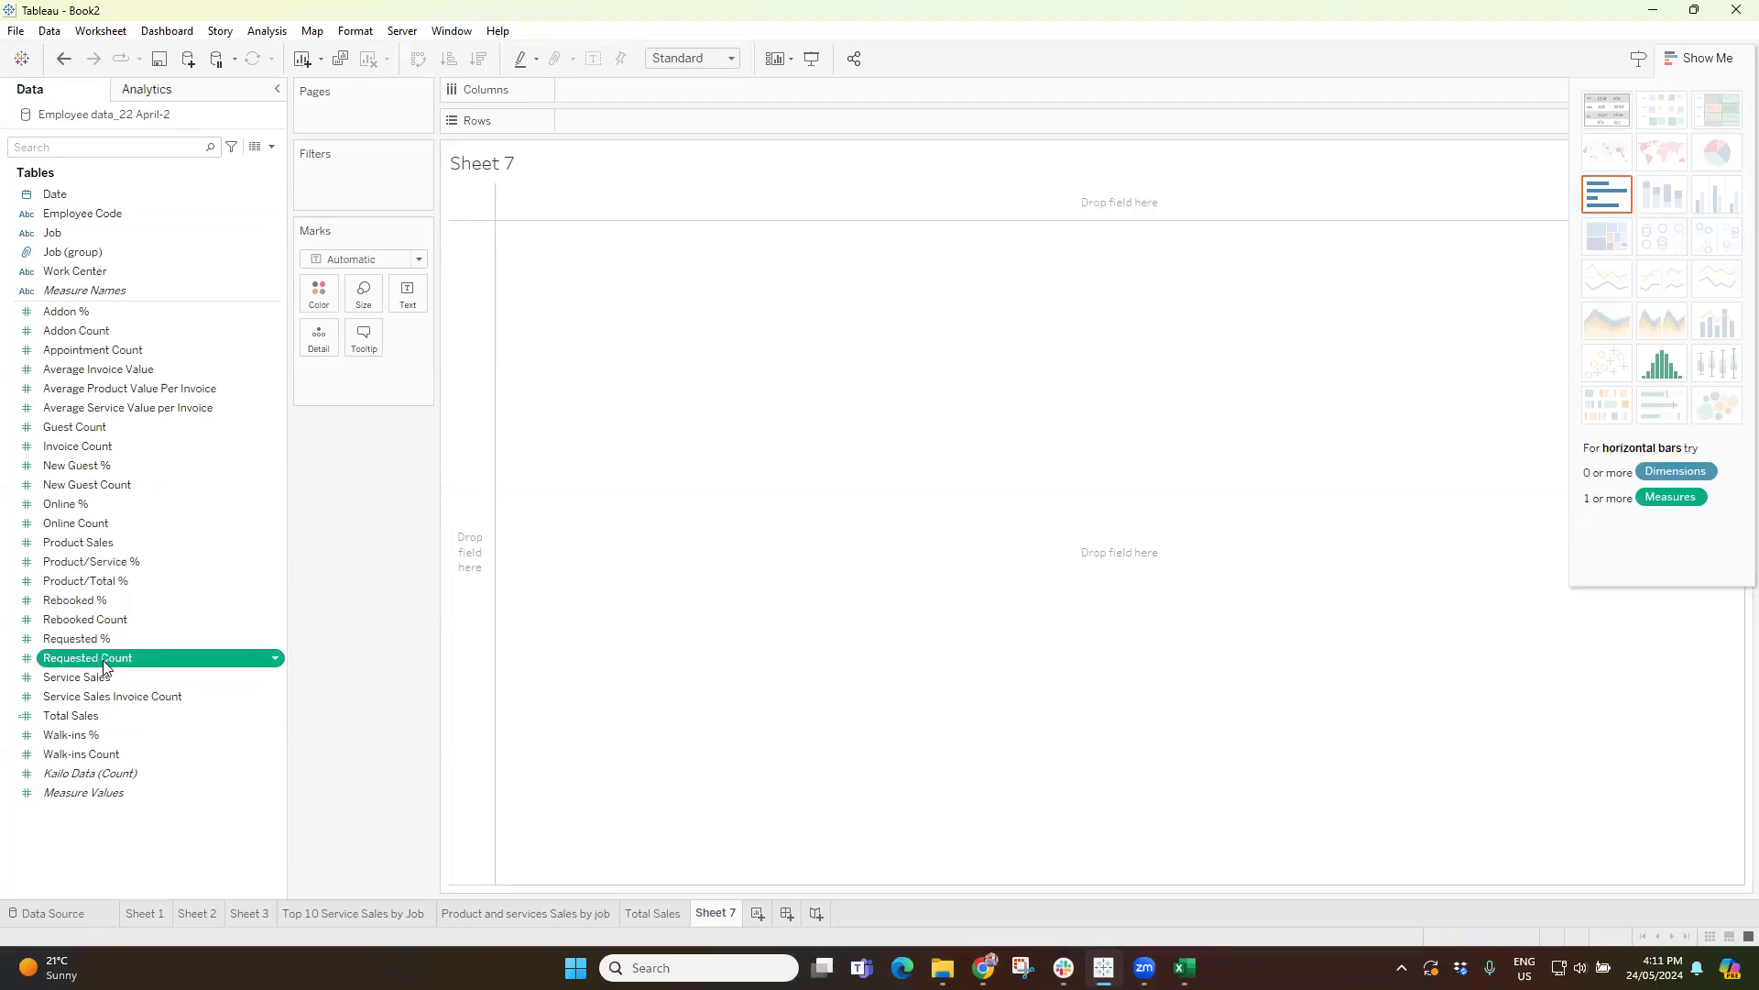
Try a text table built from the Date field alone, and undo it.
click(61, 200)
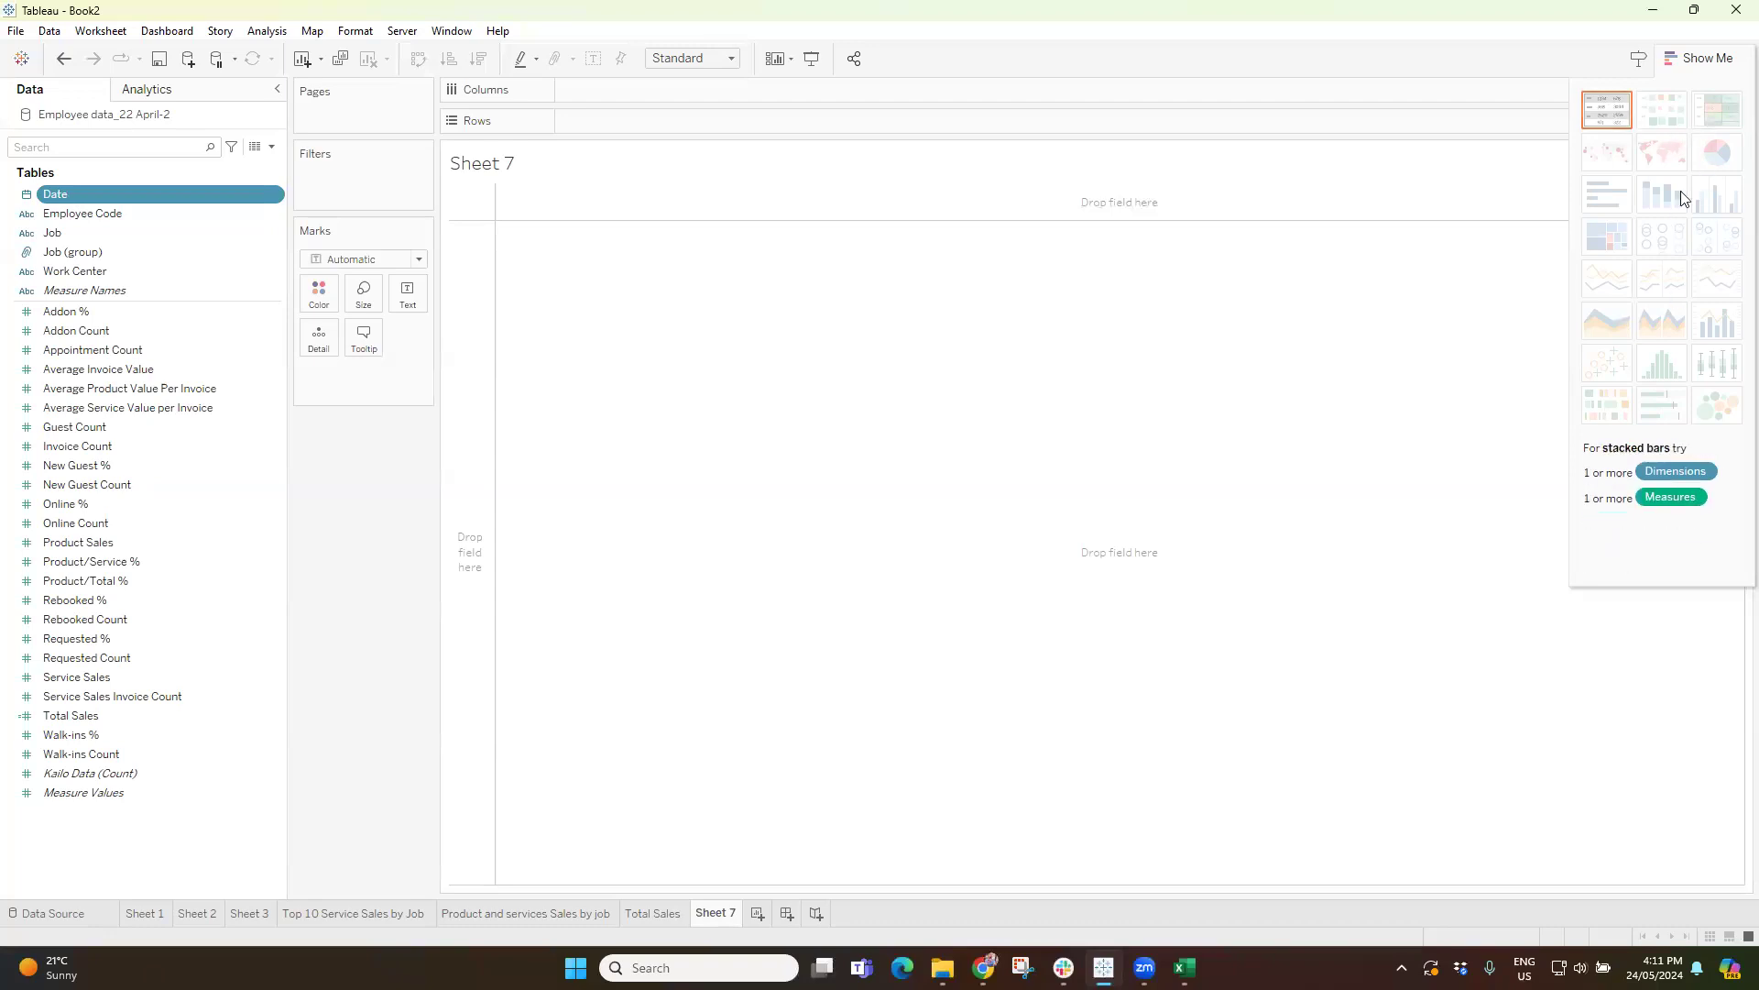
click(1714, 62)
click(1714, 62)
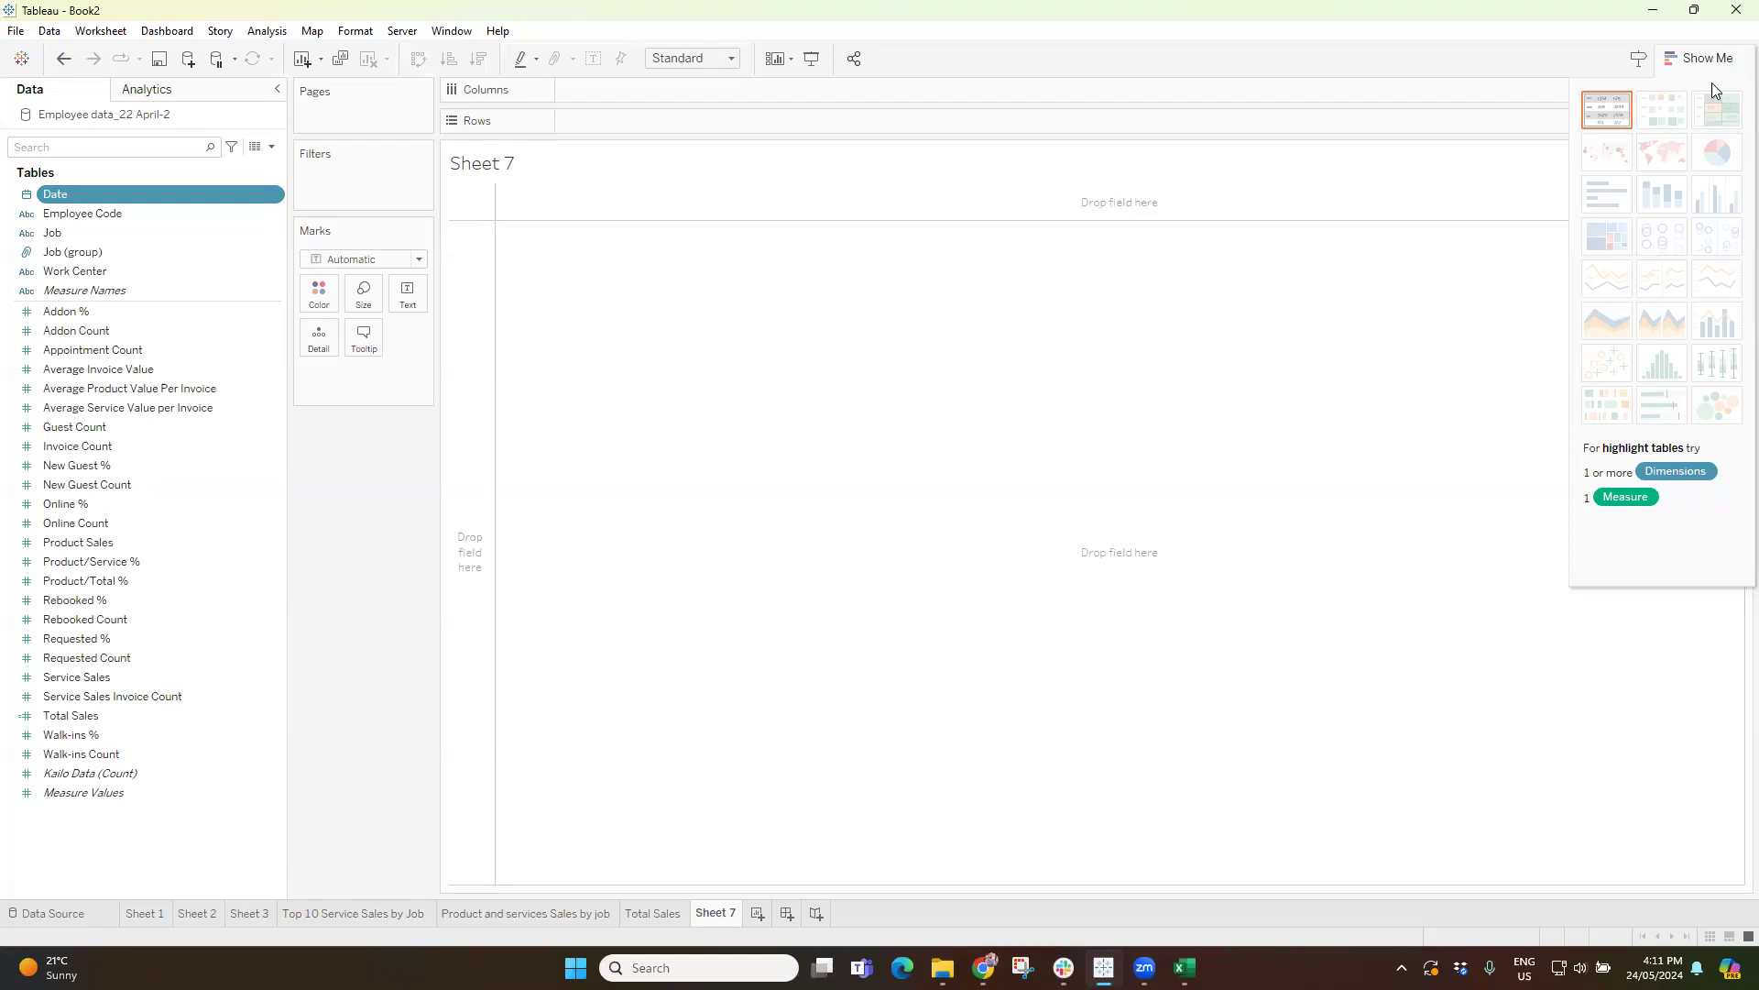
click(1608, 110)
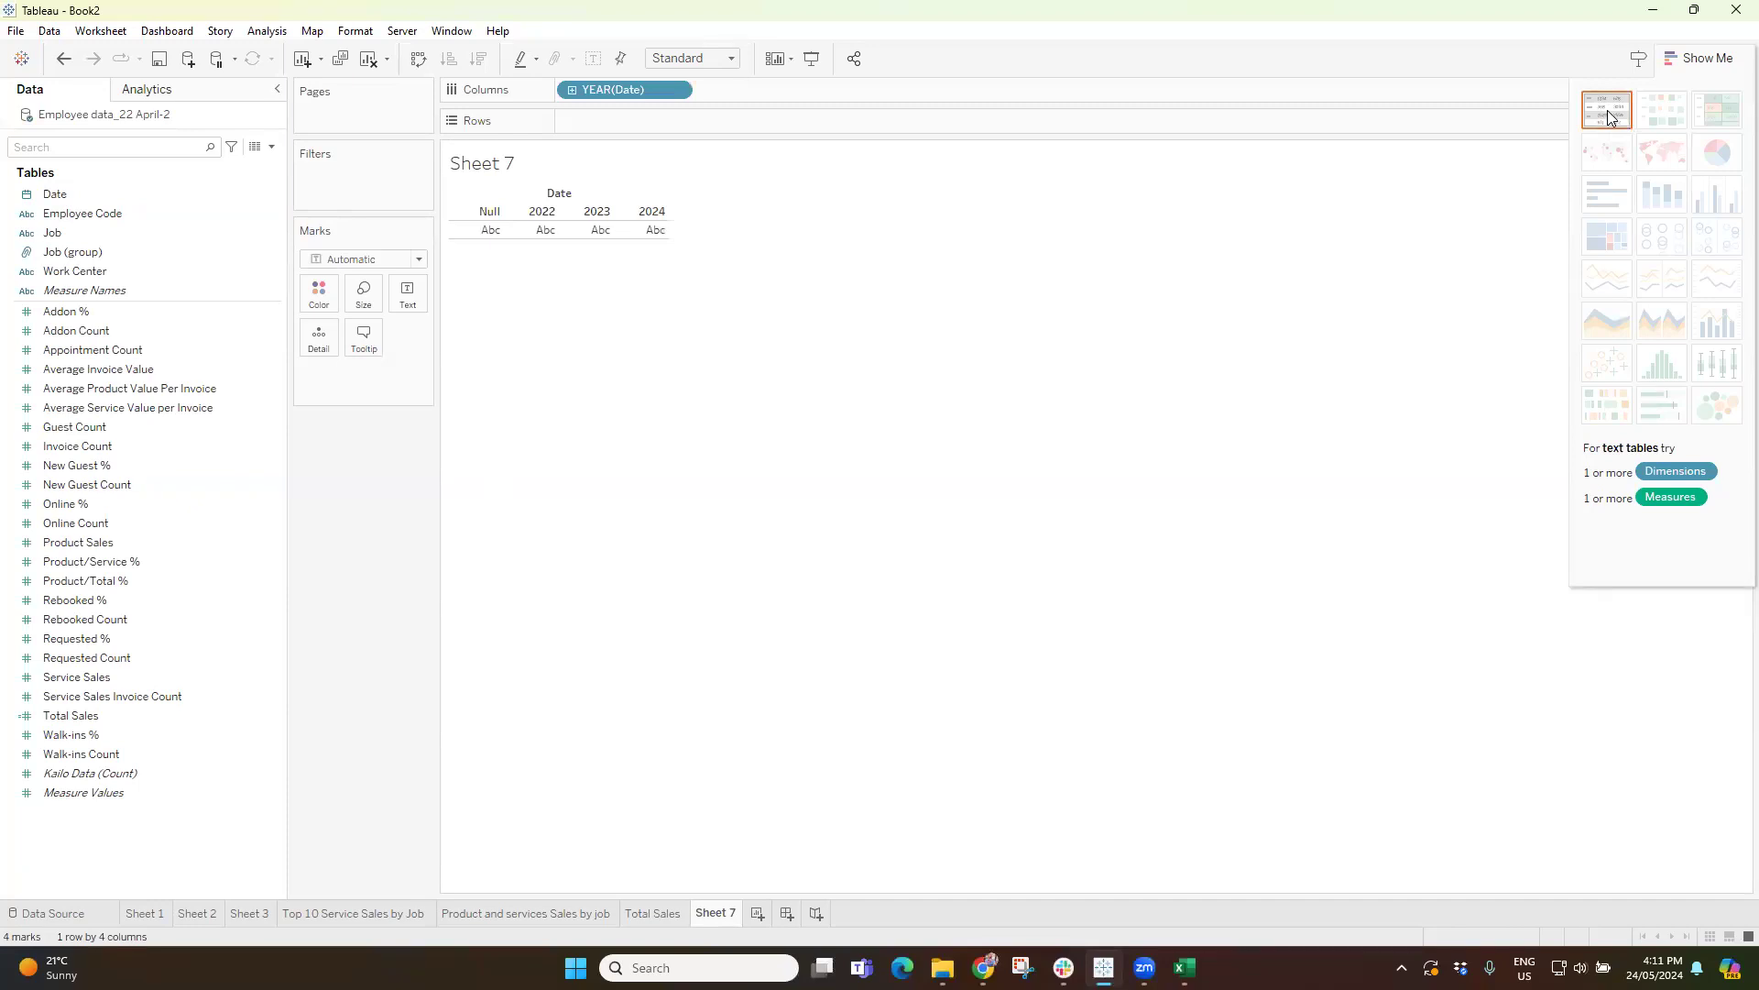
key(ctrl+z)
Create a pie chart of Product Sales split by the year of Date.
click(66, 196)
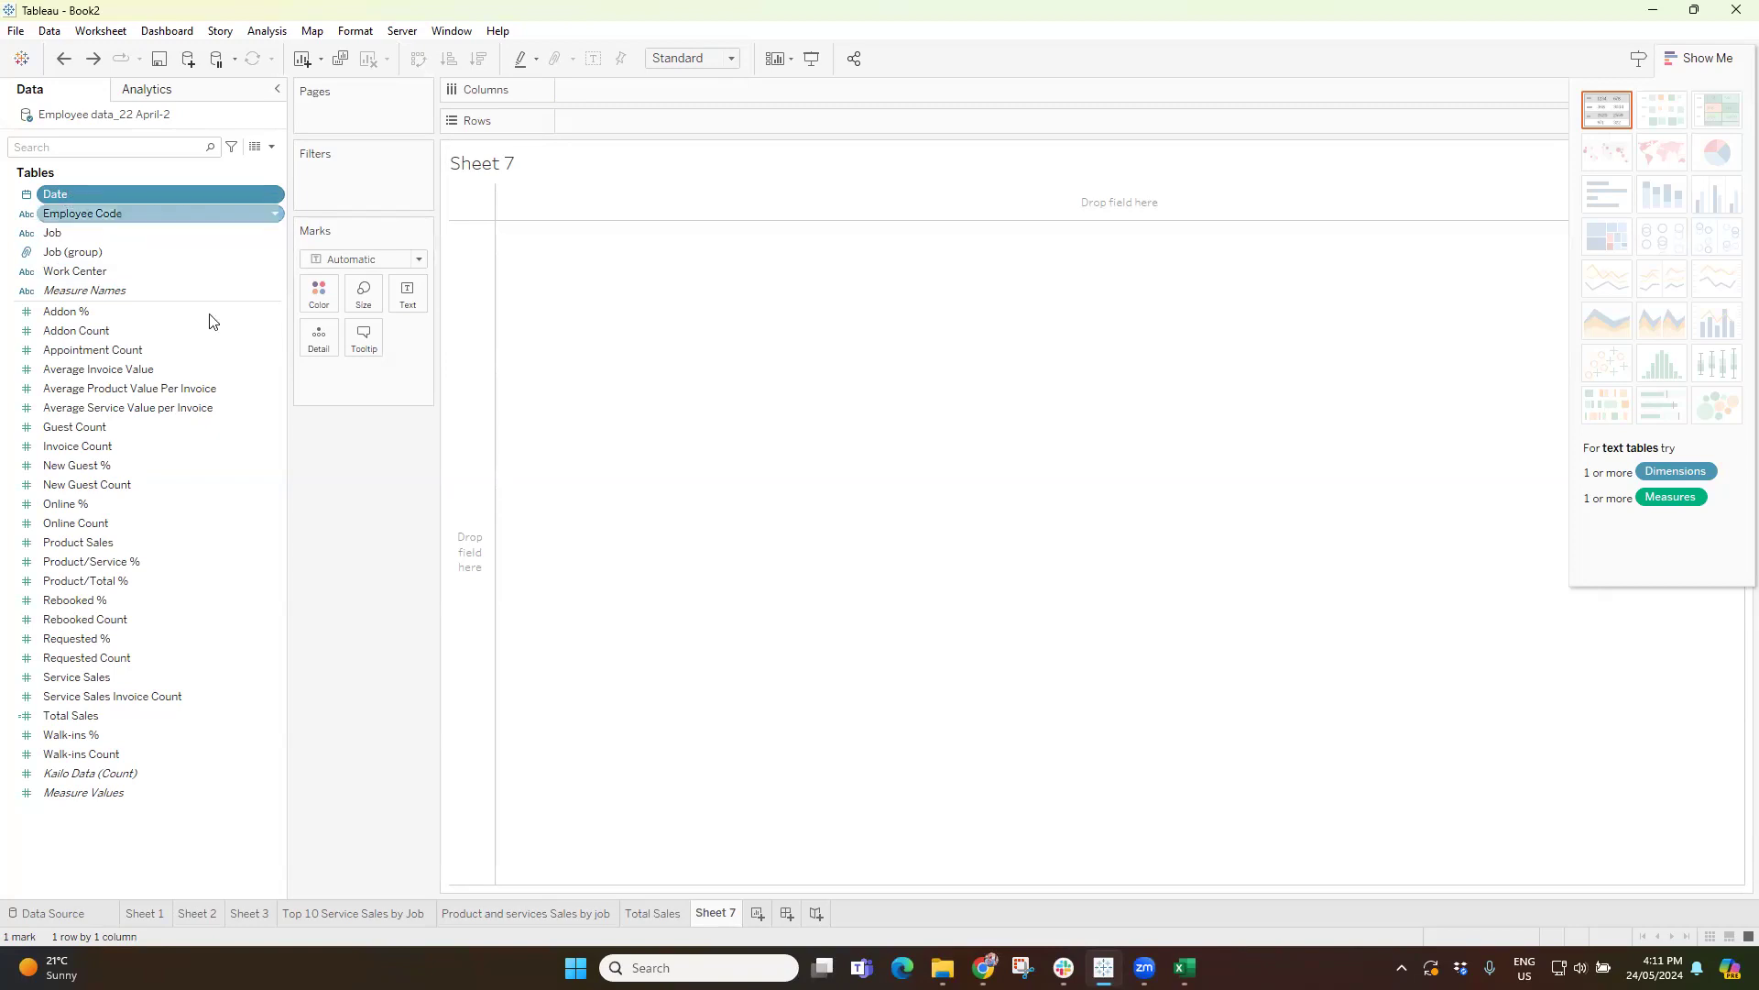
ctrl+click(88, 544)
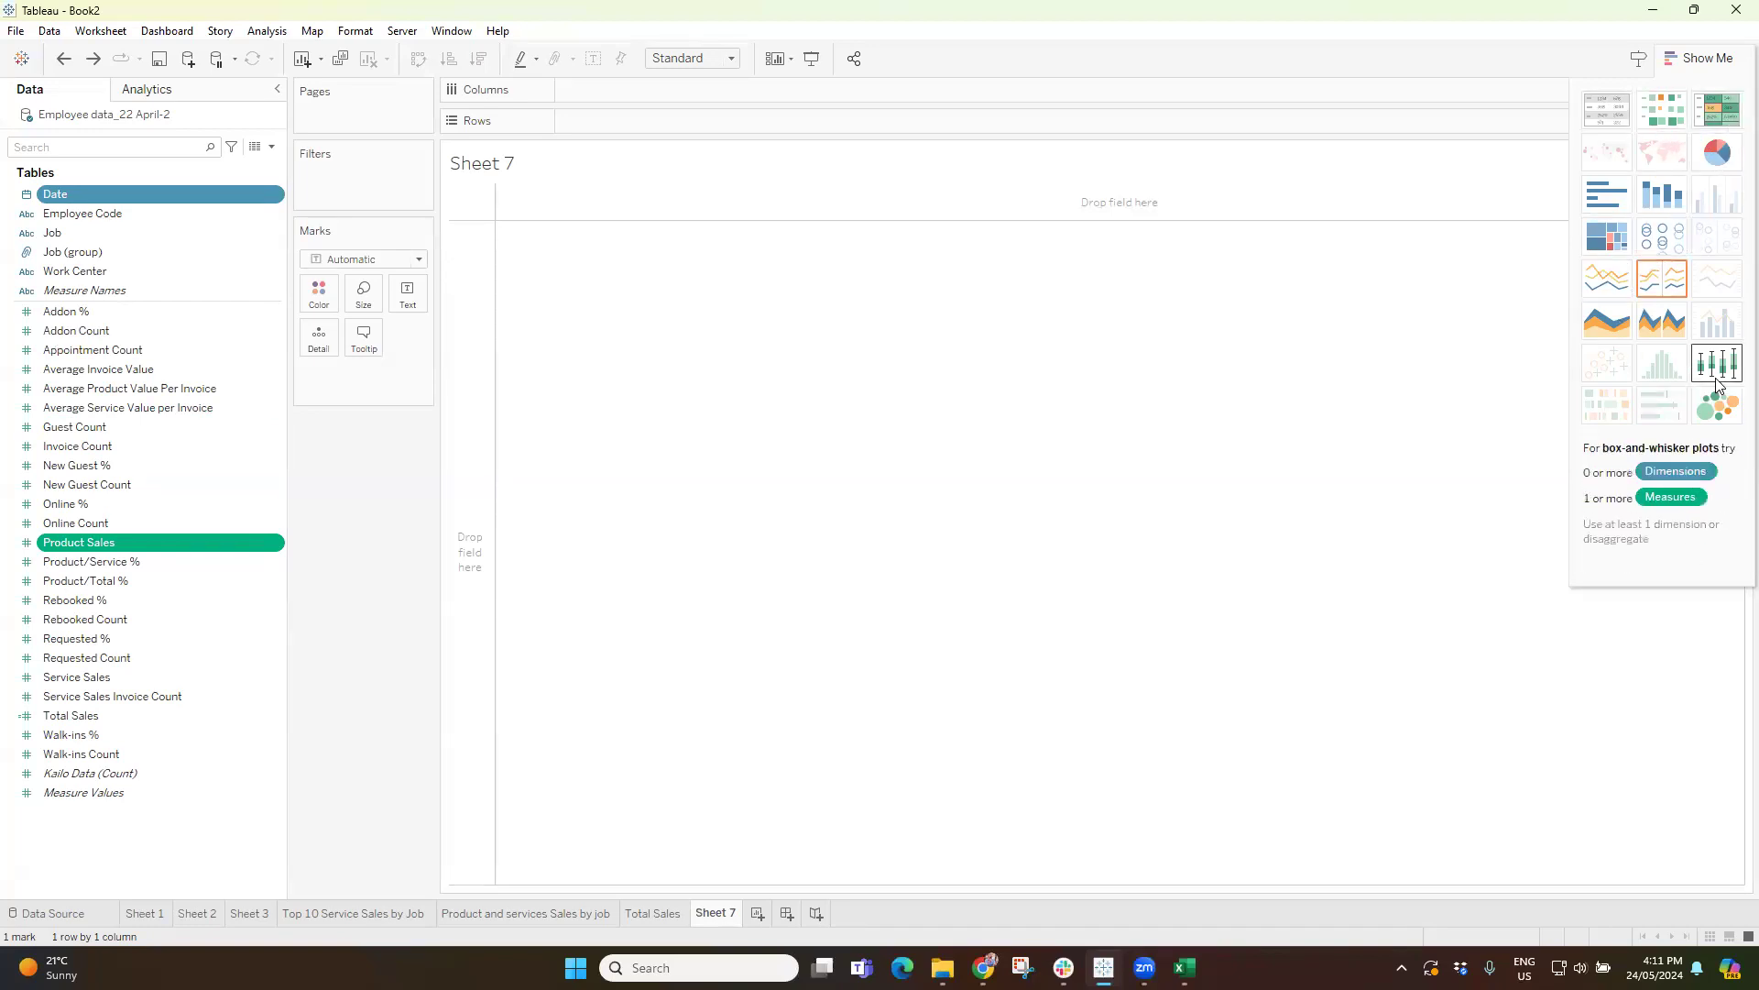
click(1719, 154)
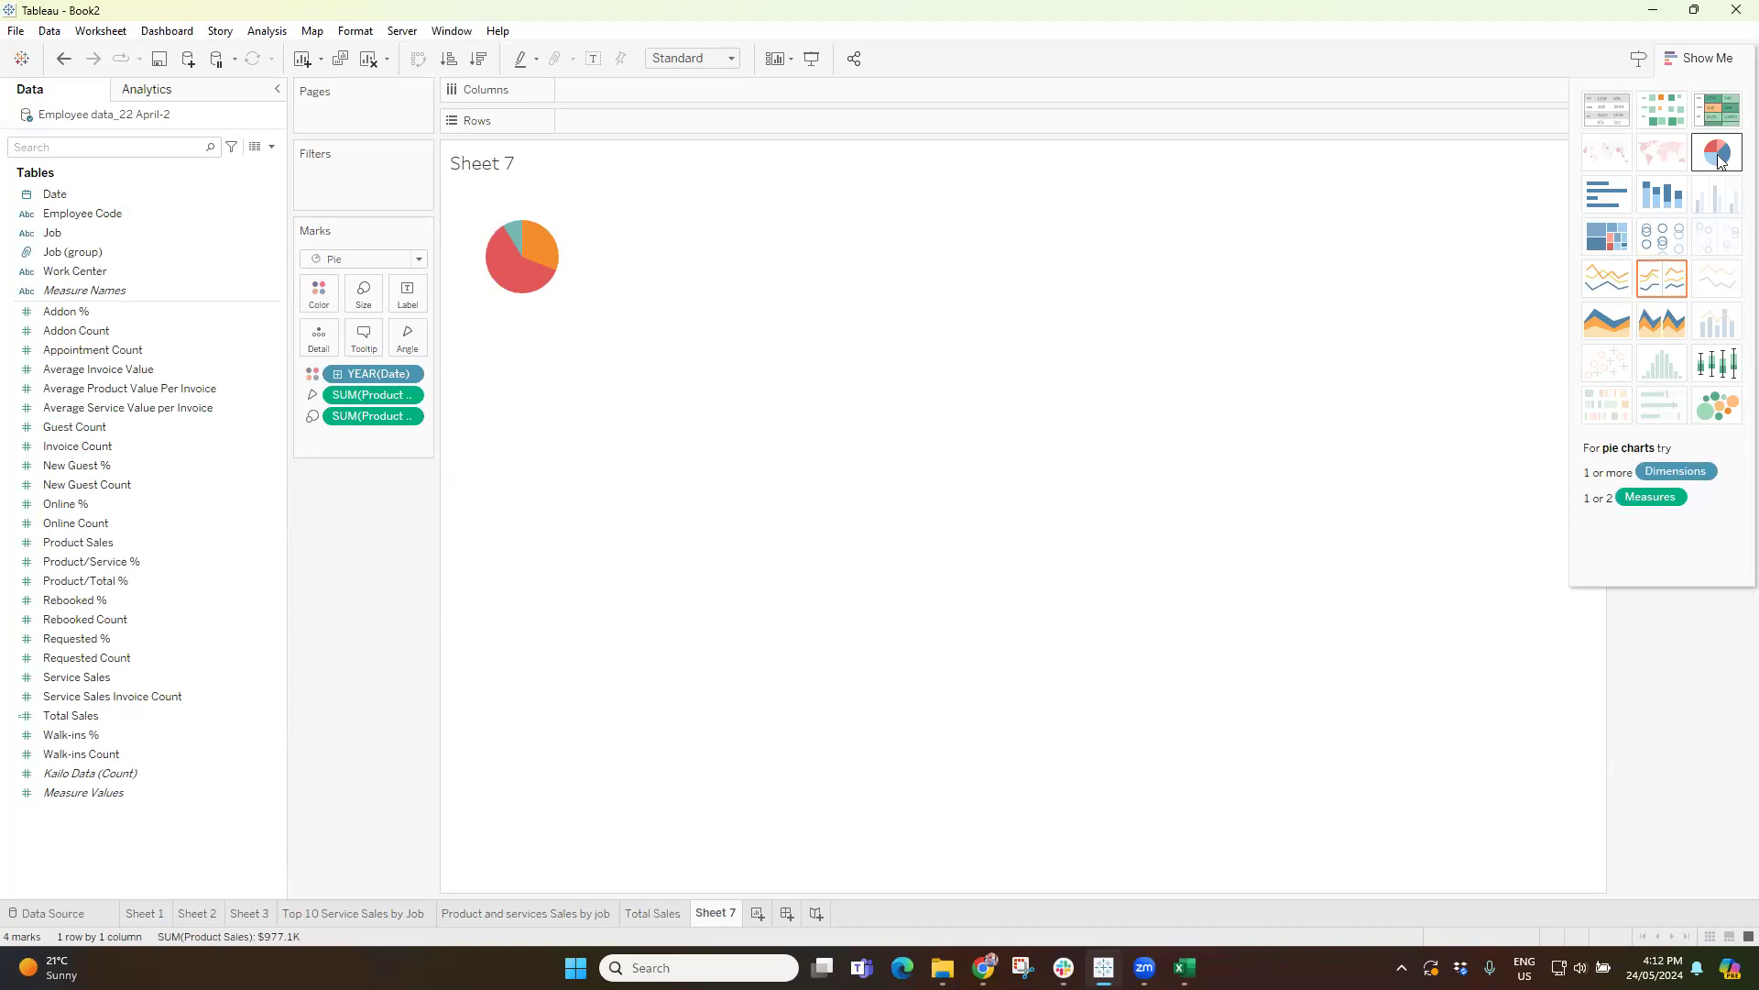
Fit the pie chart to the entire view, widen the marks card area and hide the chart suggestions to reveal the year legend.
click(691, 58)
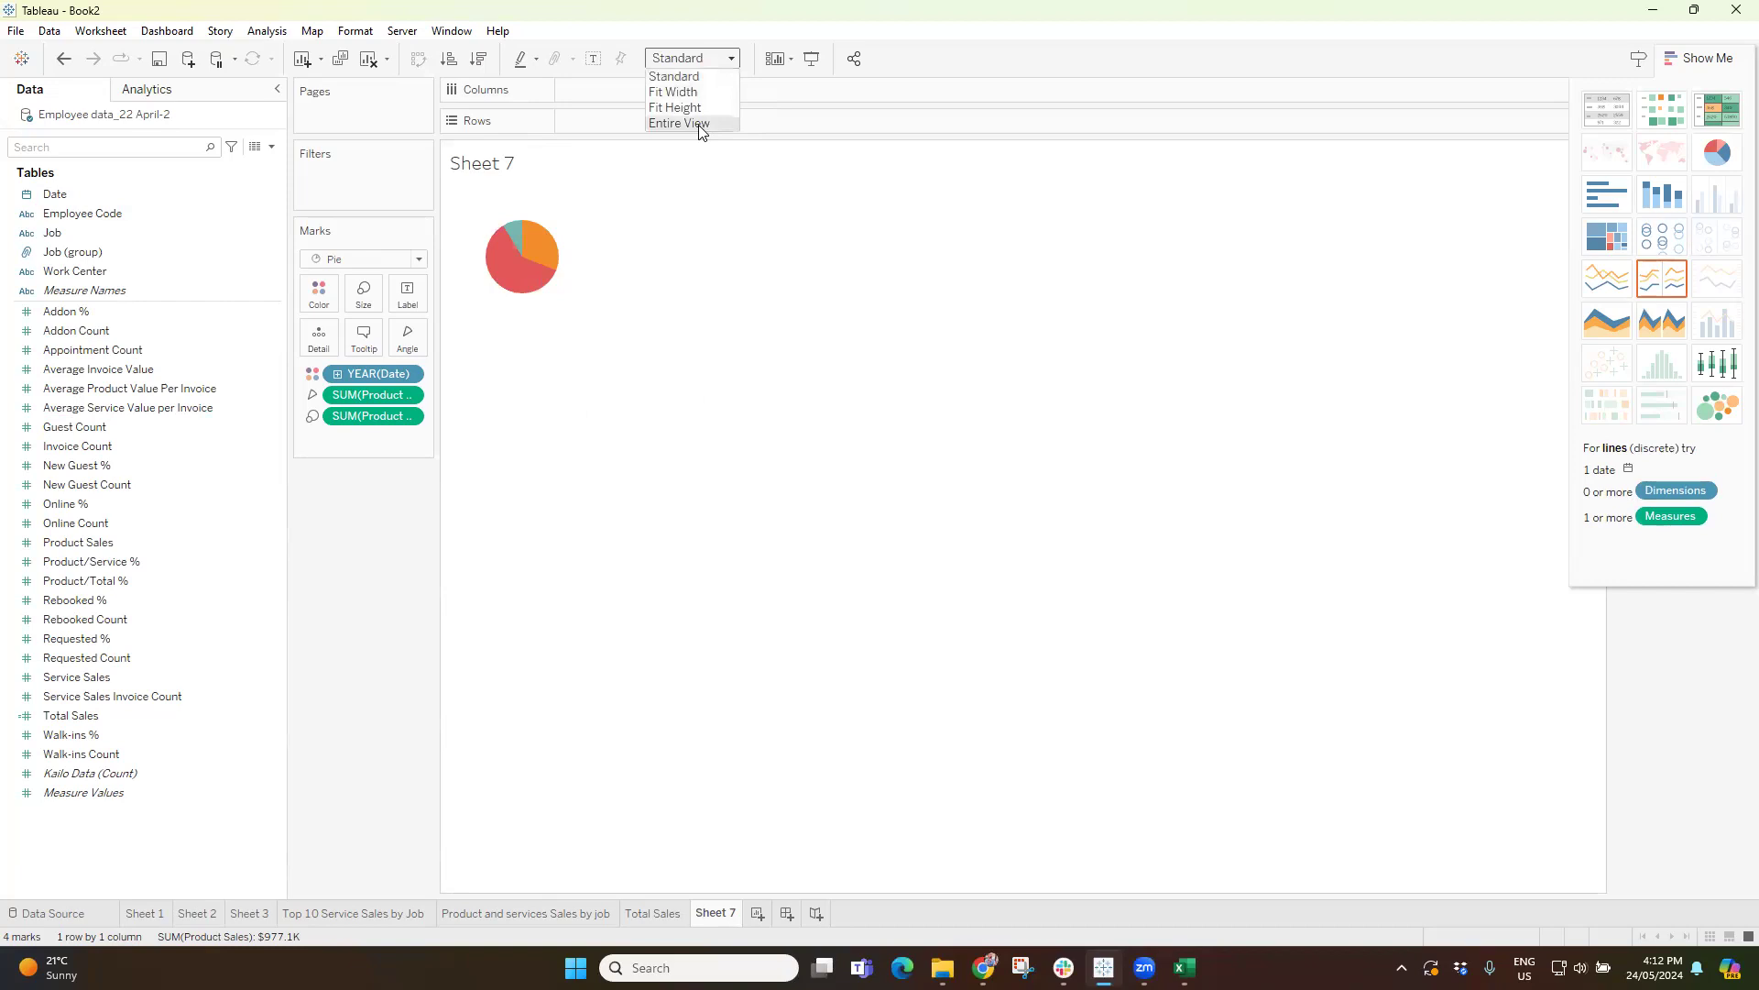
click(701, 125)
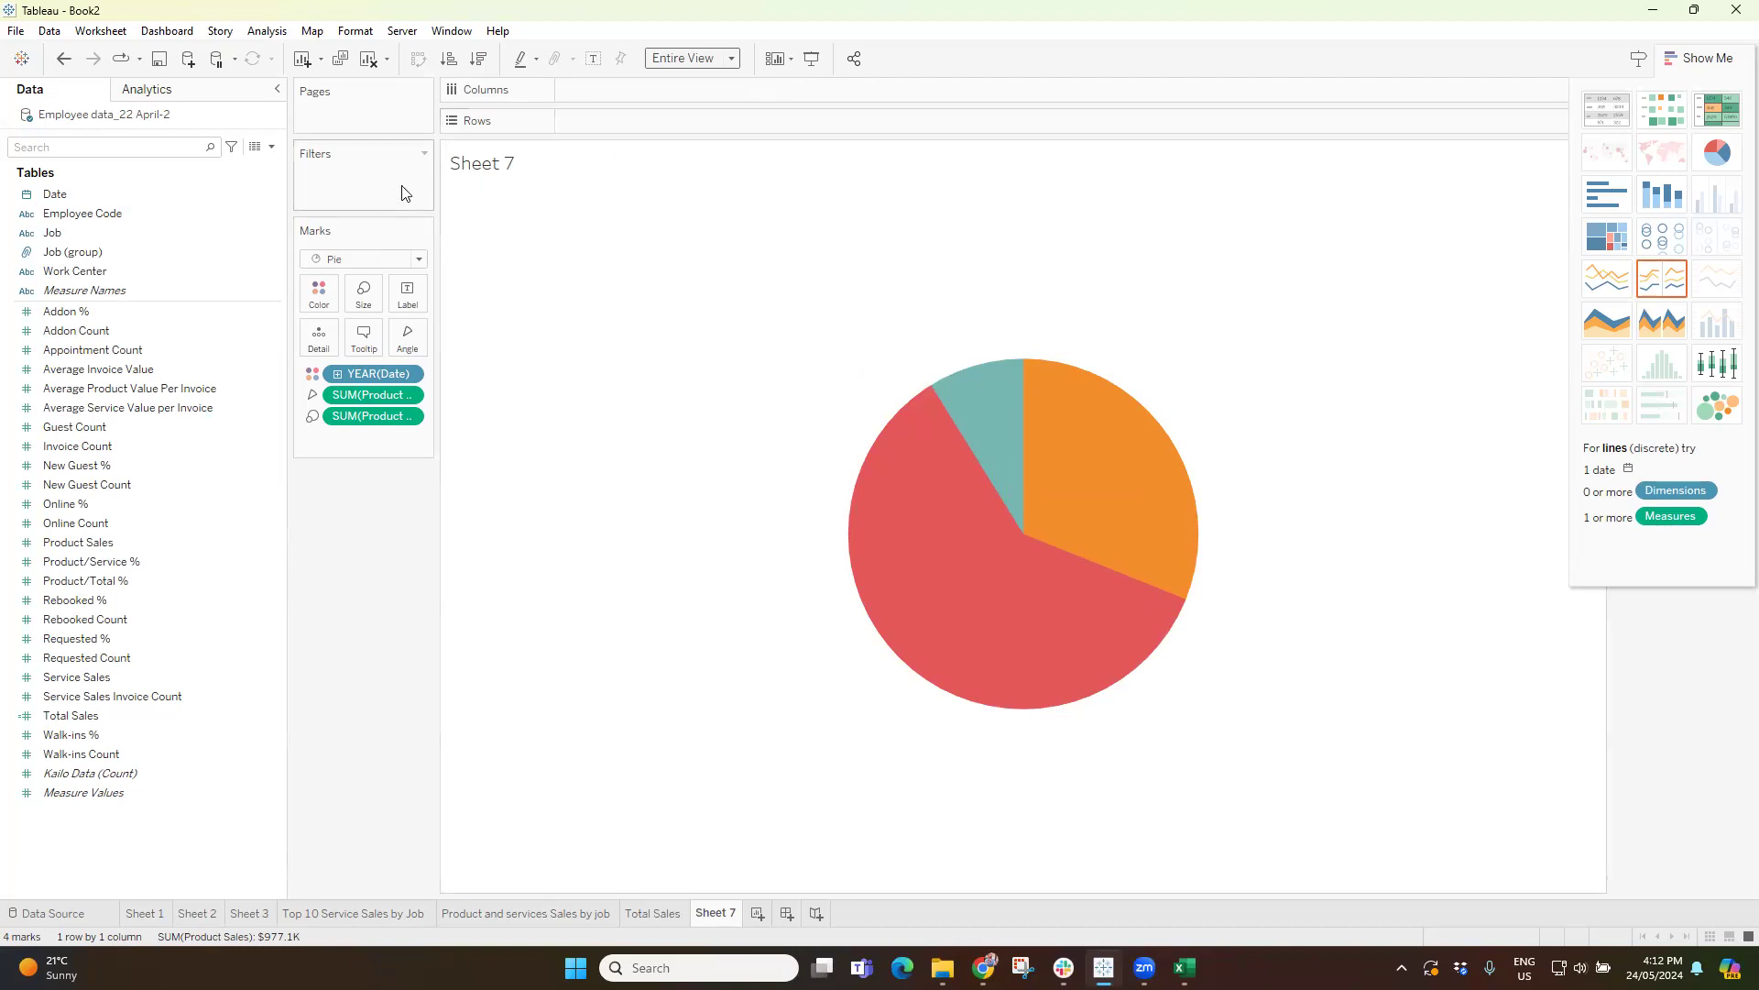
drag(436, 174, 524, 174)
mouse_move(958, 439)
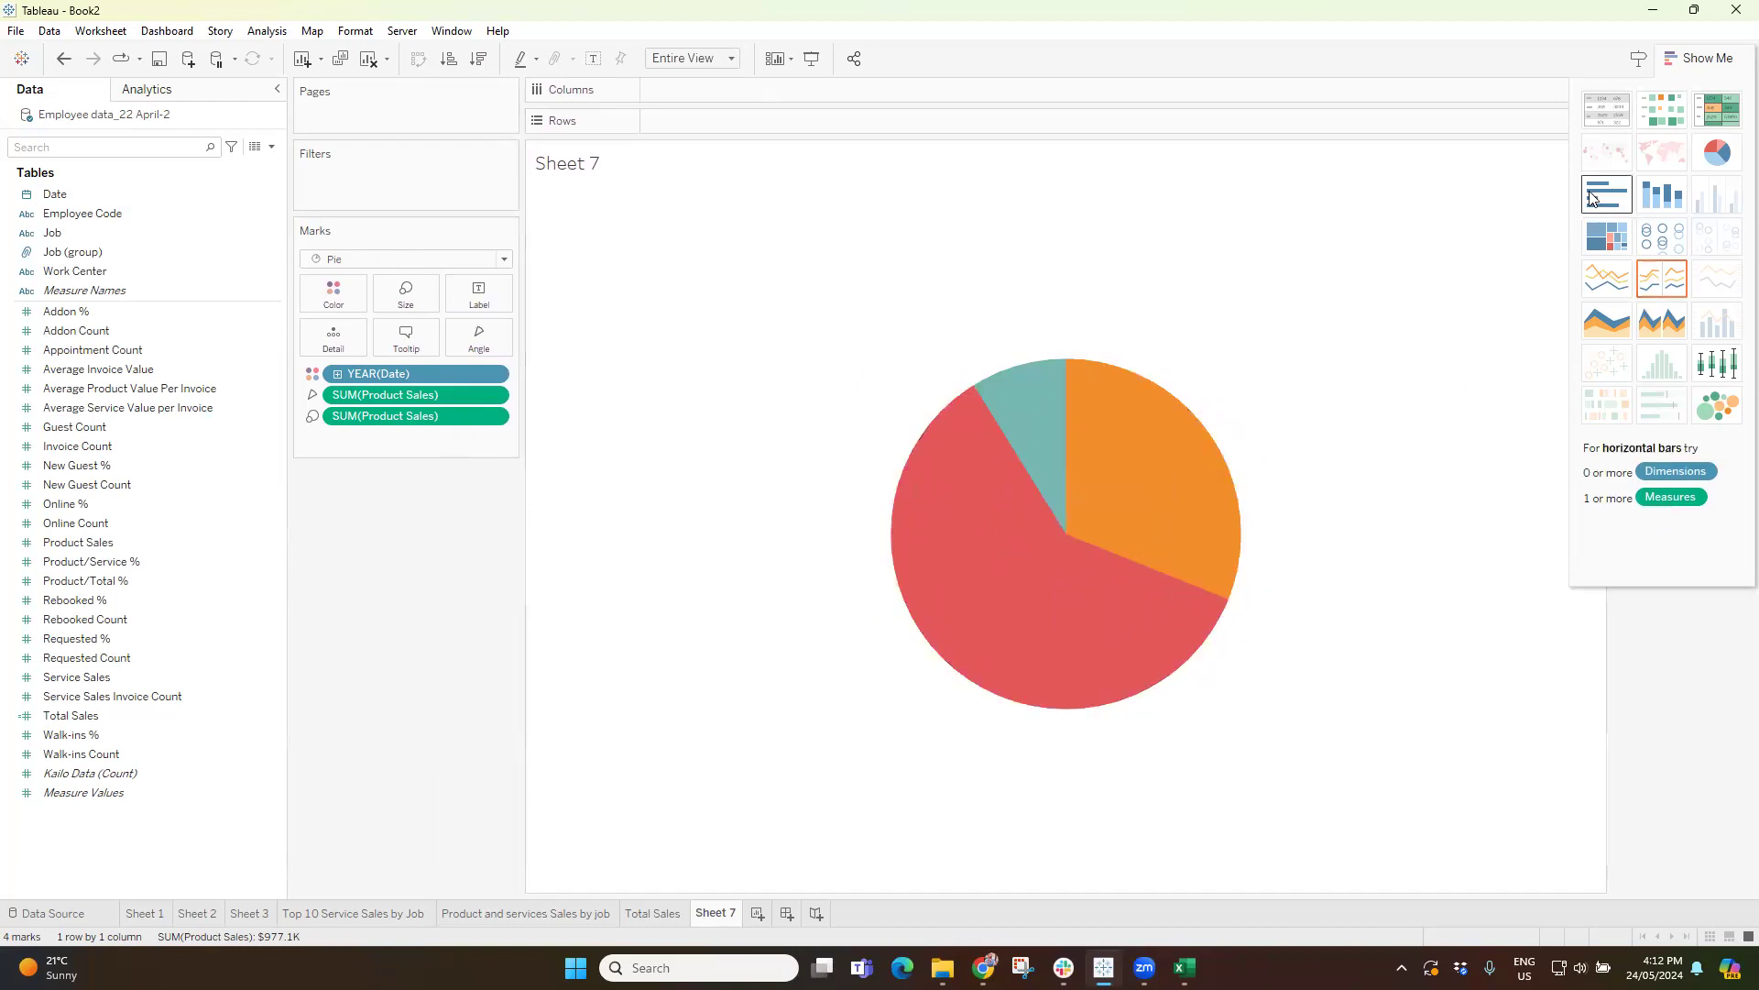
click(1710, 59)
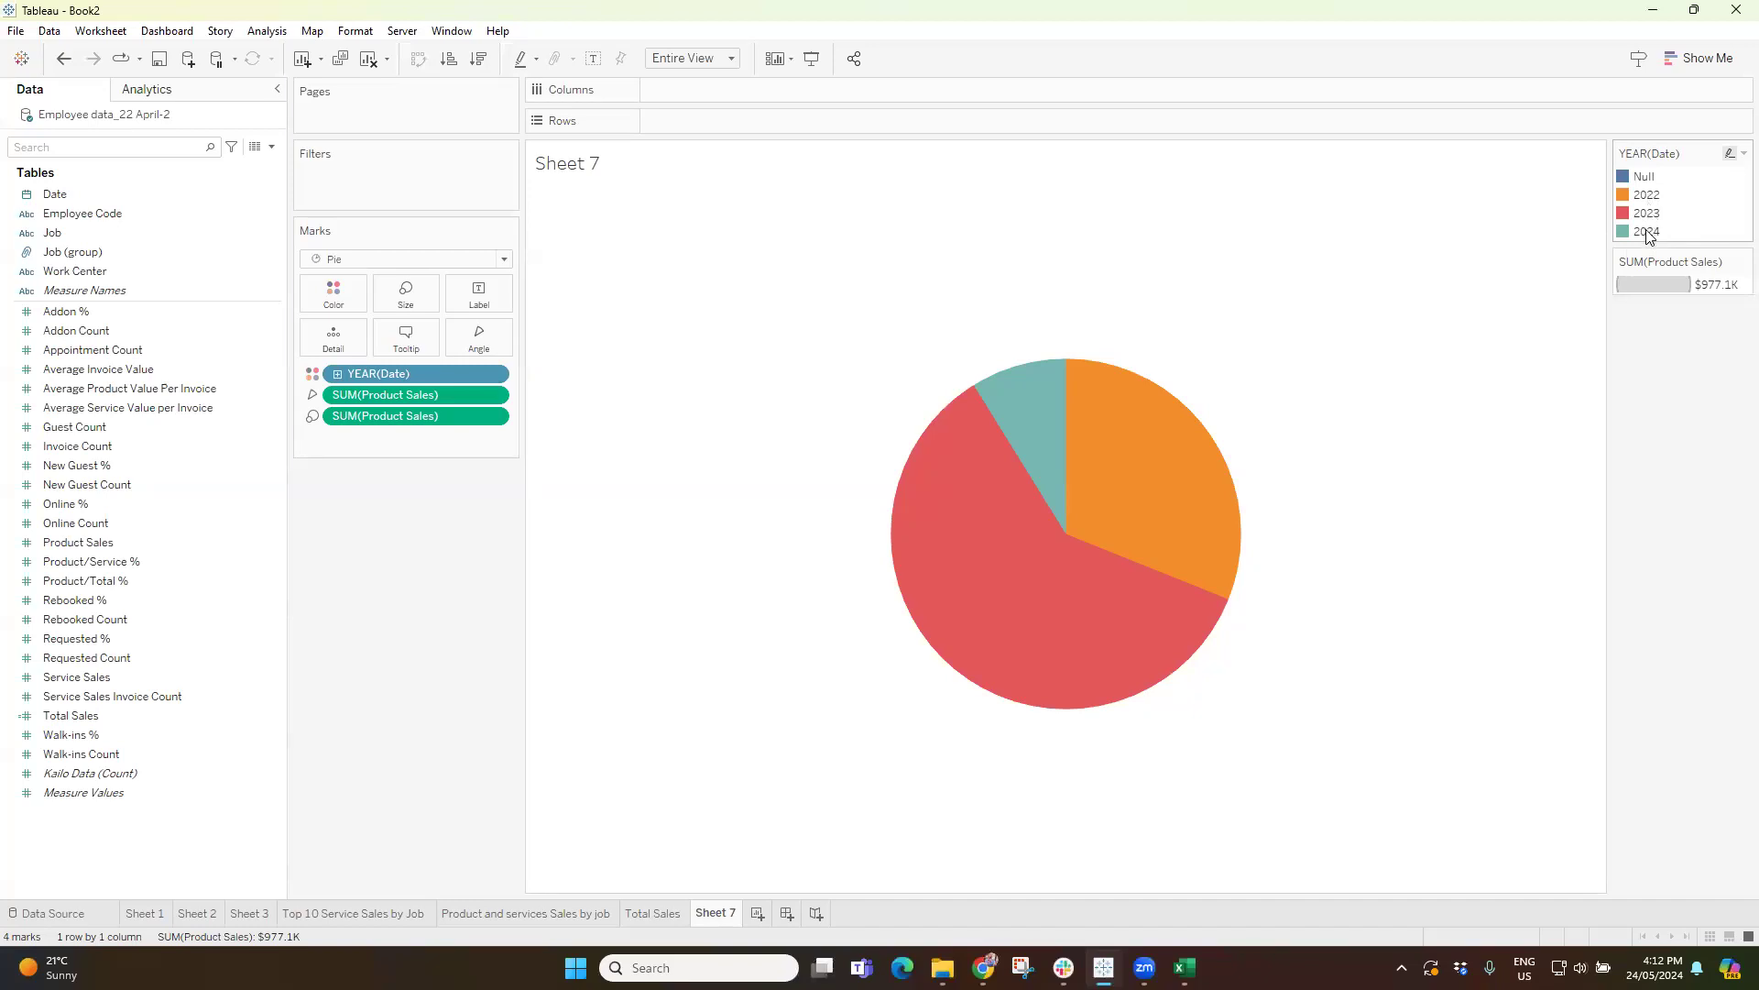
mouse_move(1190, 523)
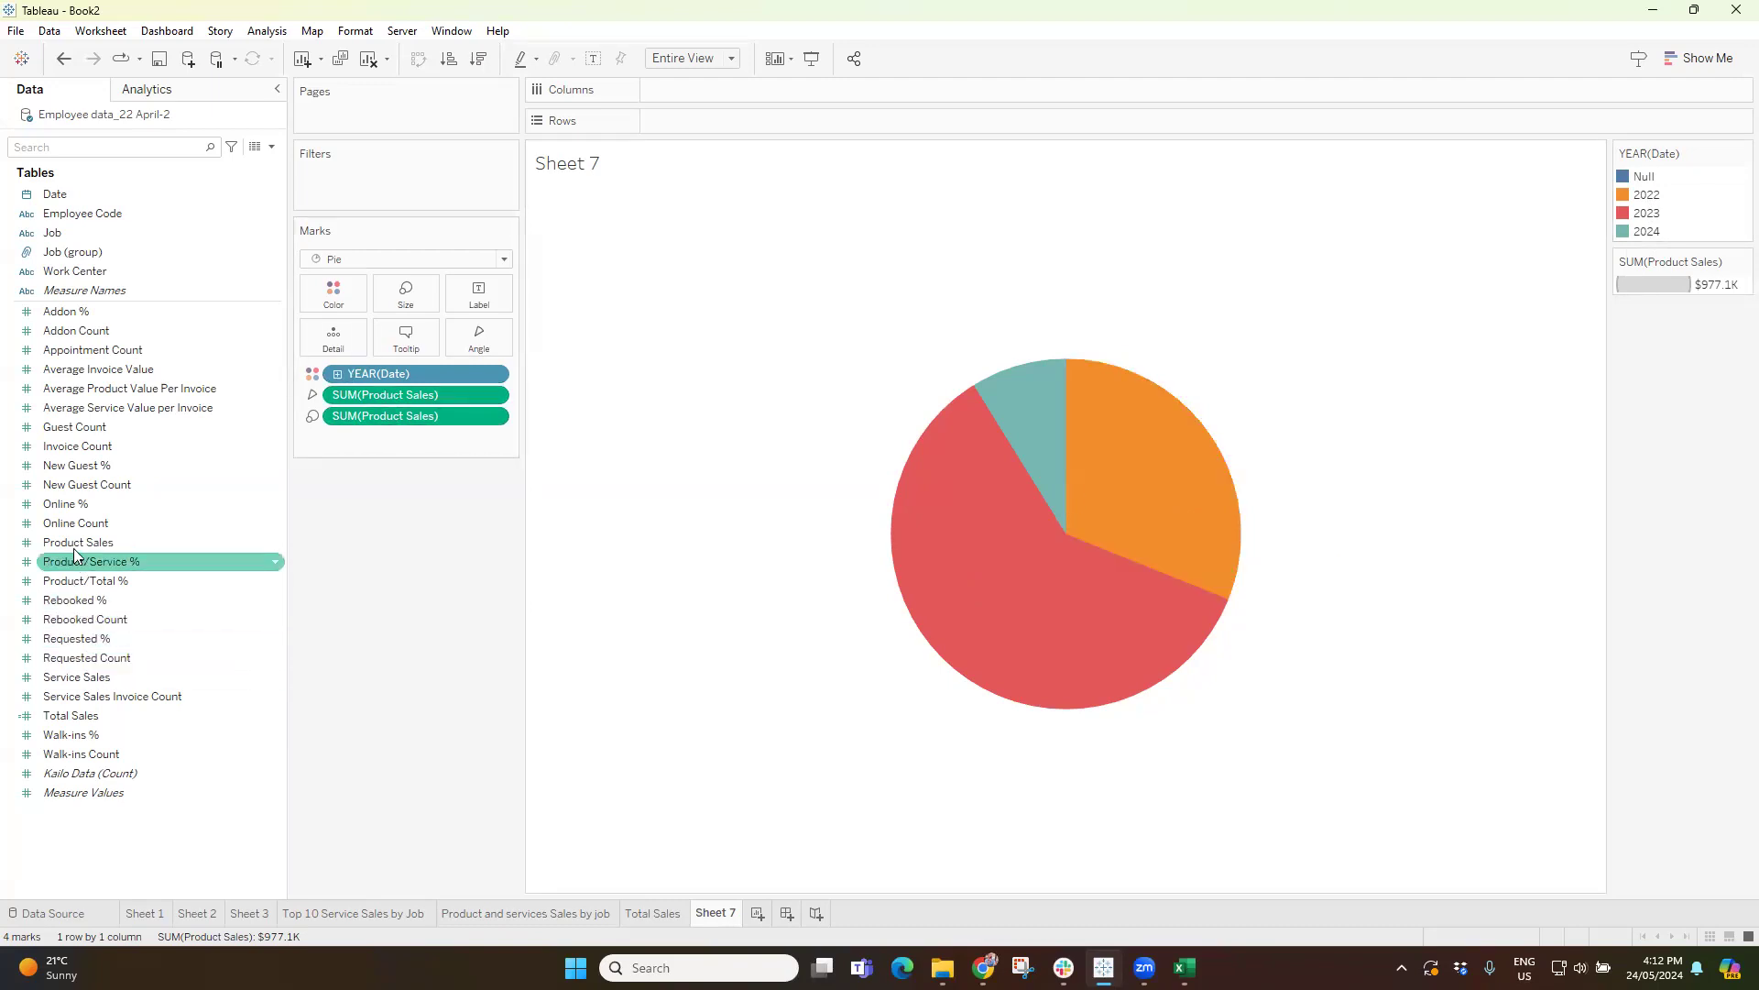
Label the pie slices with Product Sales and the year of Date.
drag(73, 543, 475, 303)
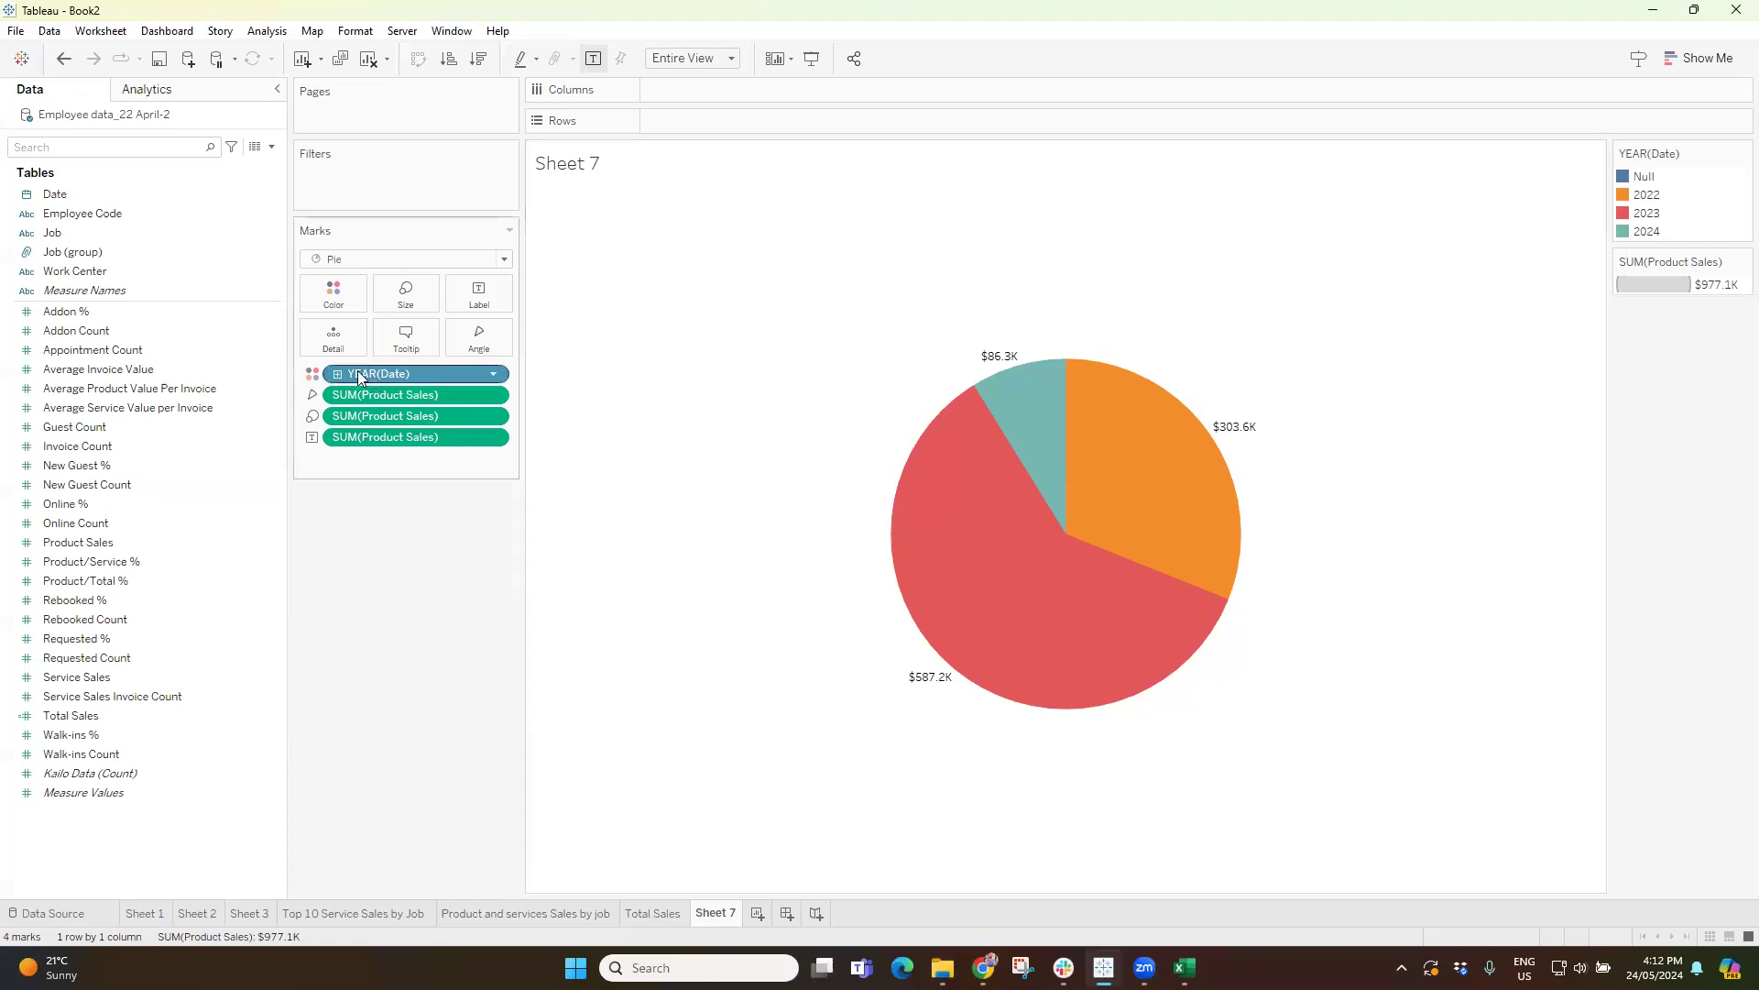
drag(374, 376, 495, 302)
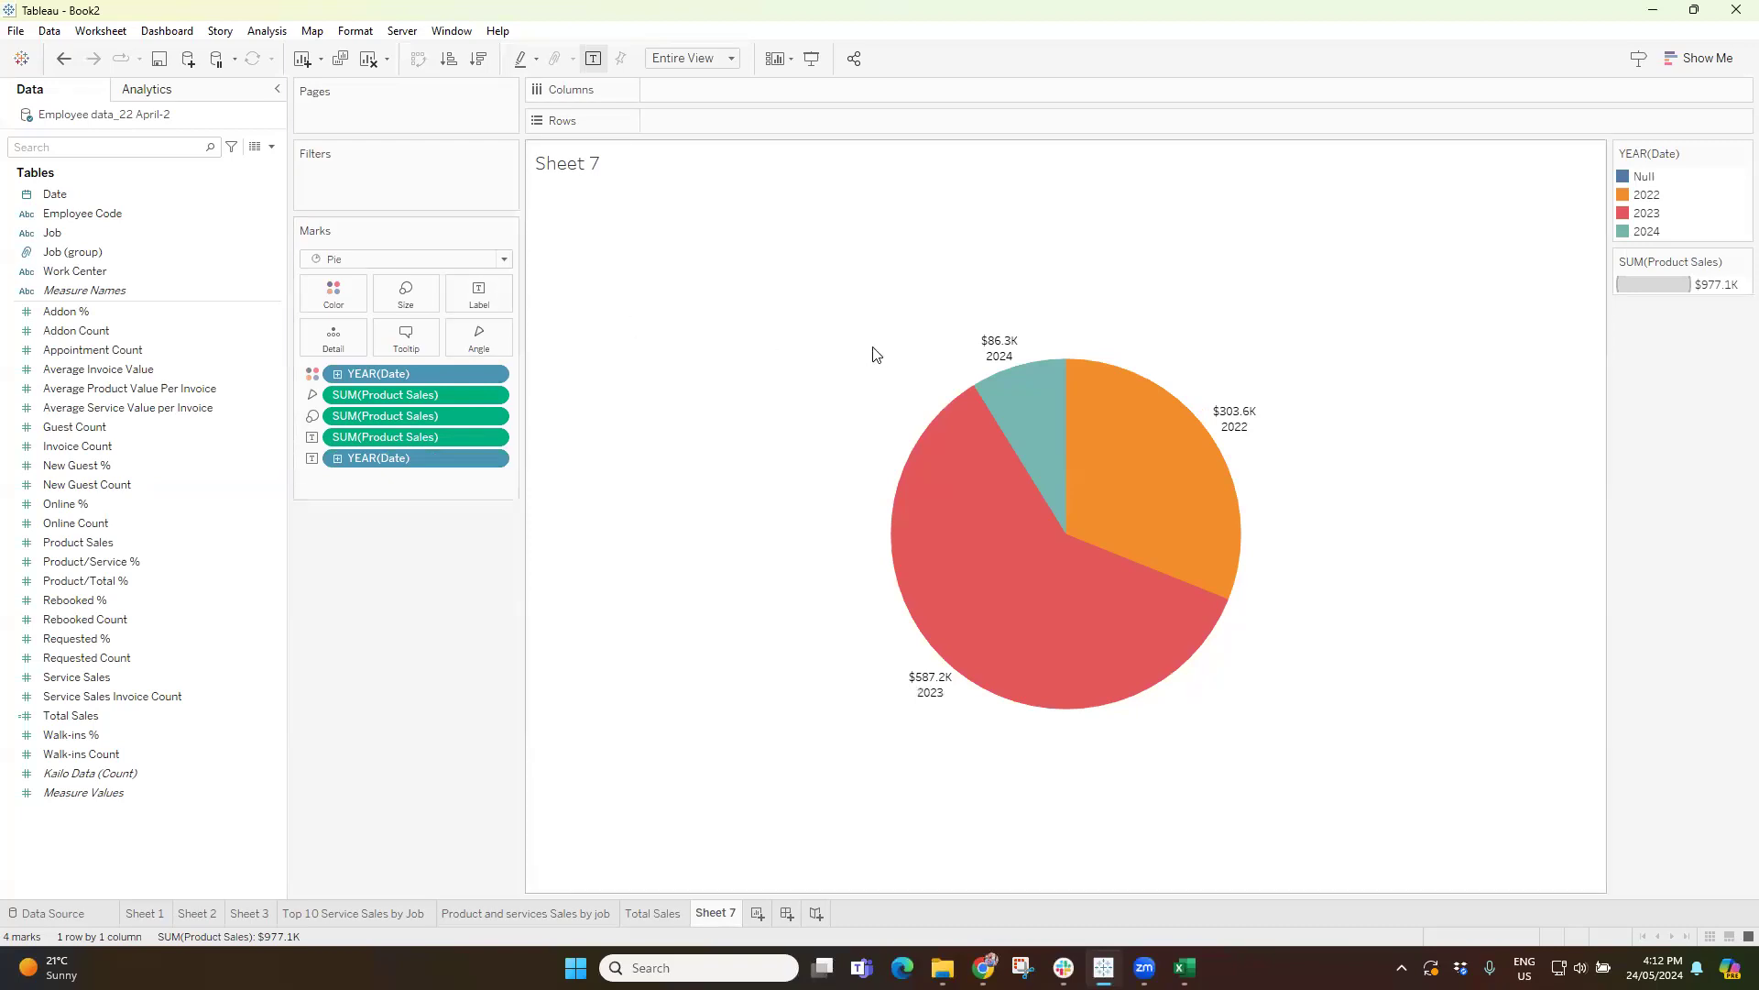
click(75, 271)
click(479, 293)
click(623, 389)
drag(918, 410, 792, 394)
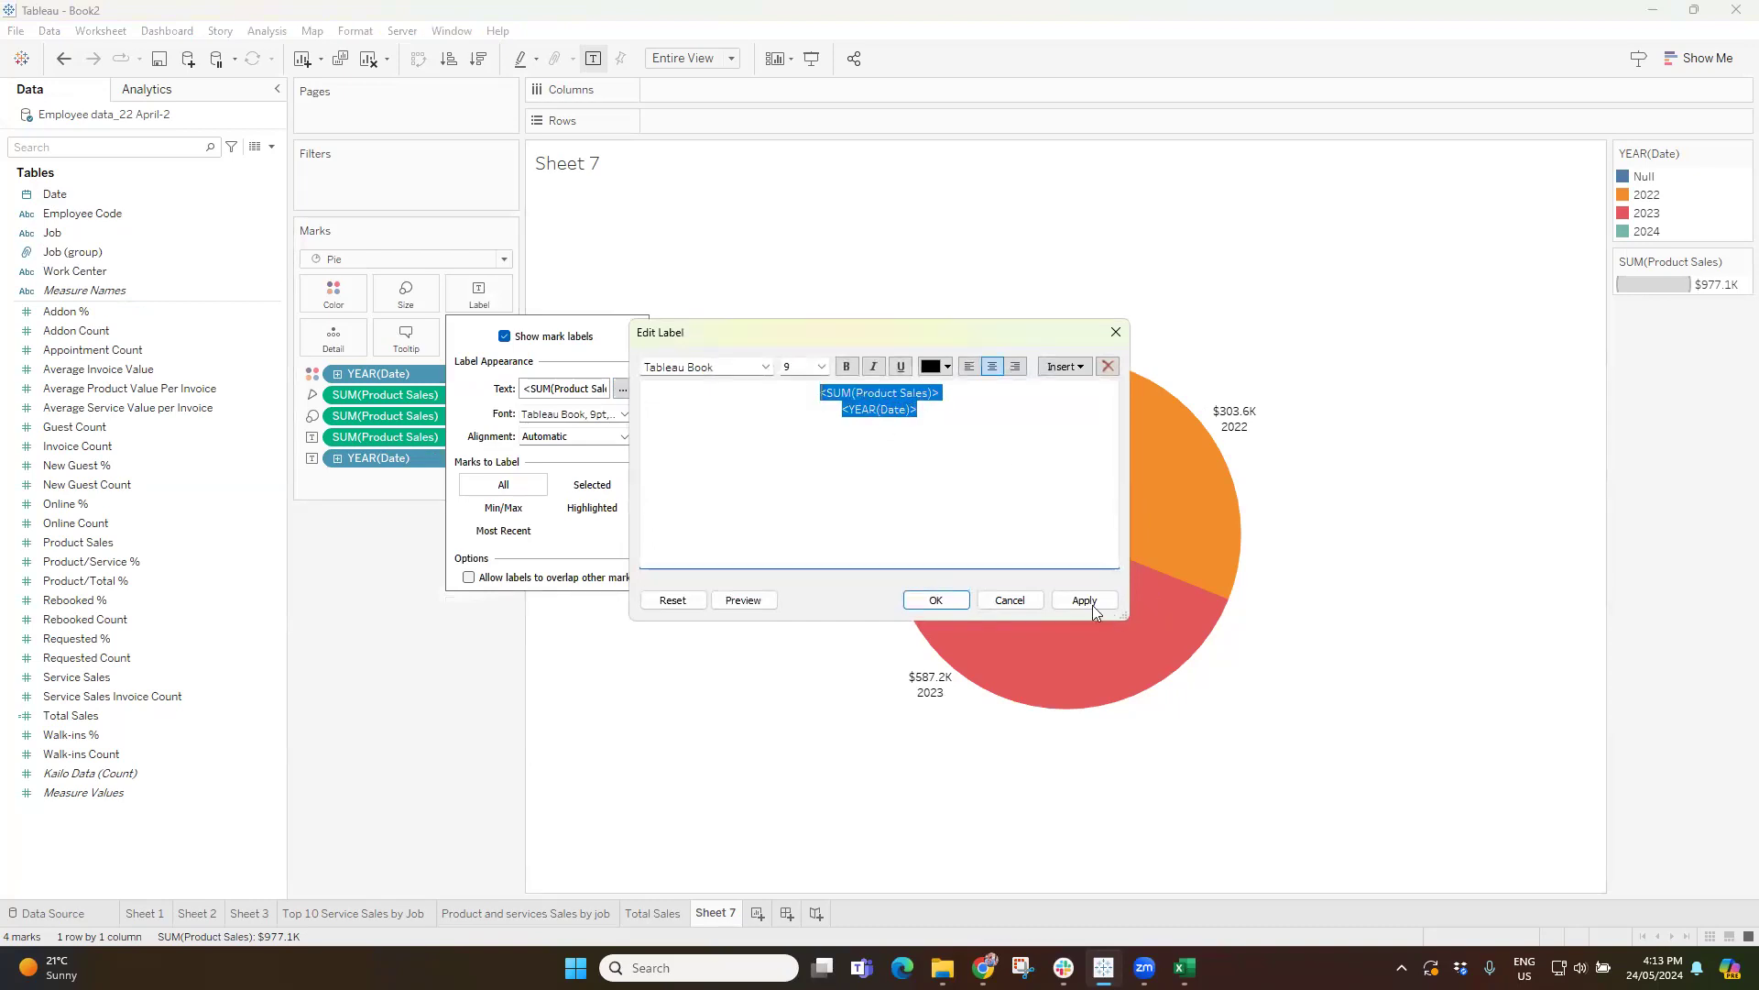
click(935, 599)
click(798, 627)
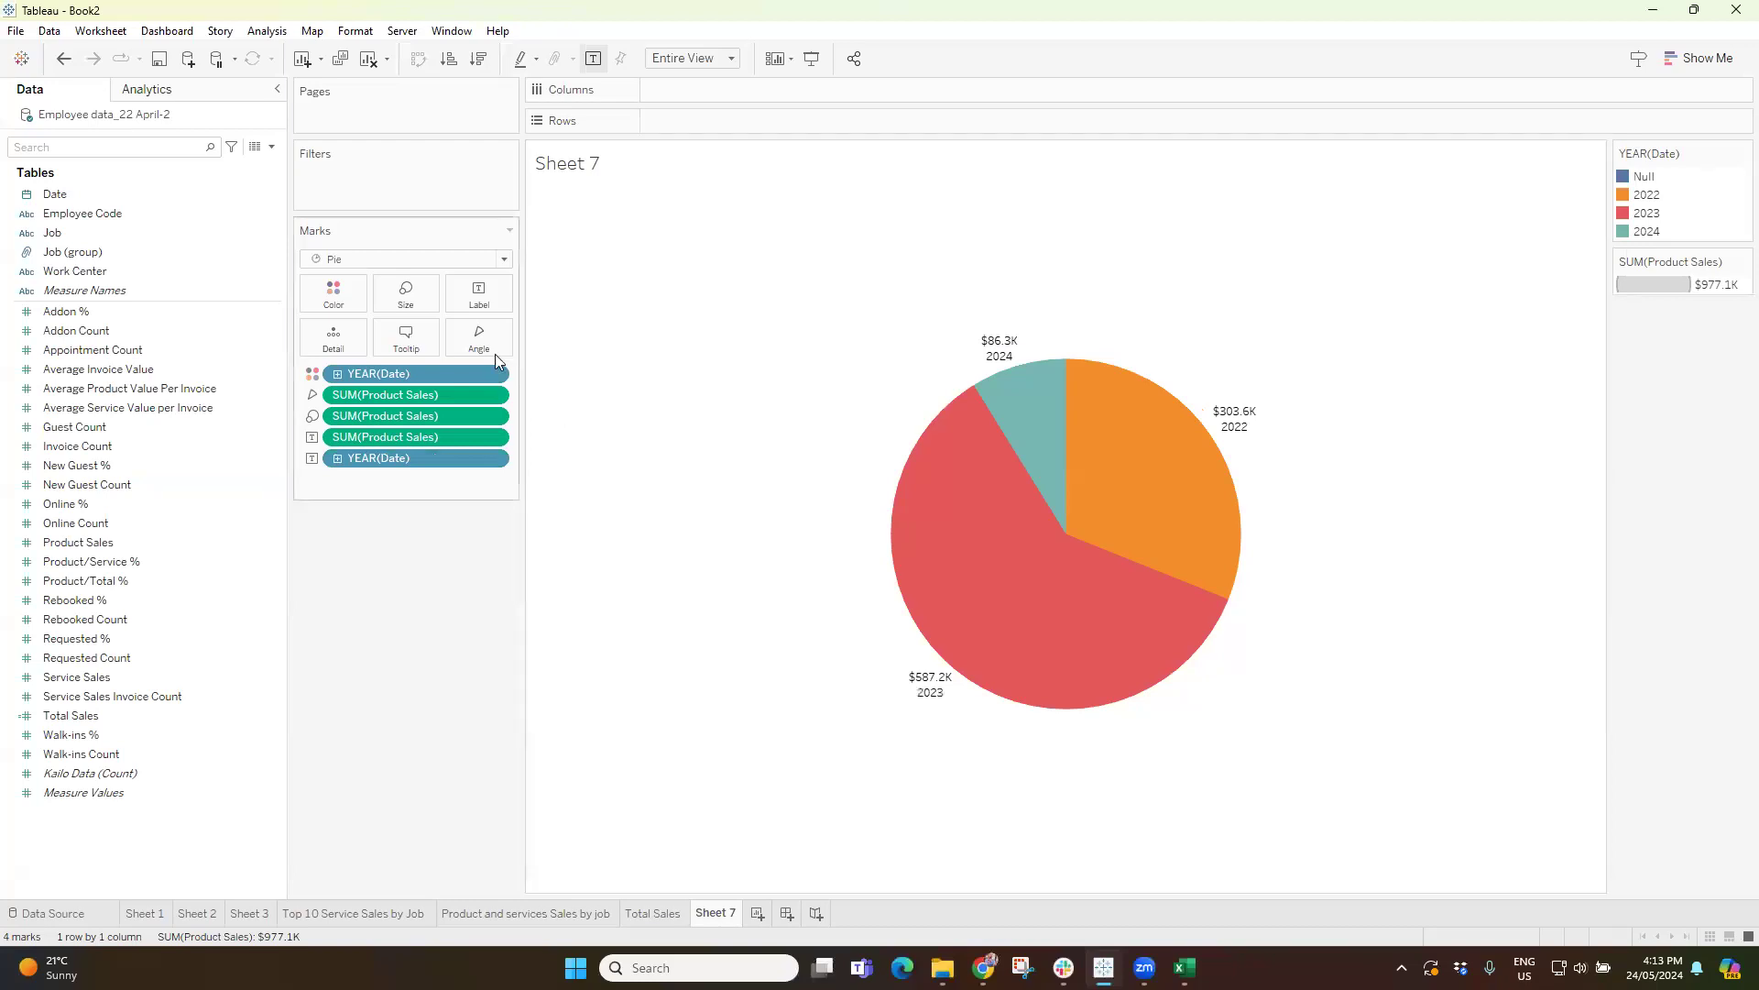
Set the font colour of the pie chart's labels to Match Mark Color.
click(479, 293)
click(579, 418)
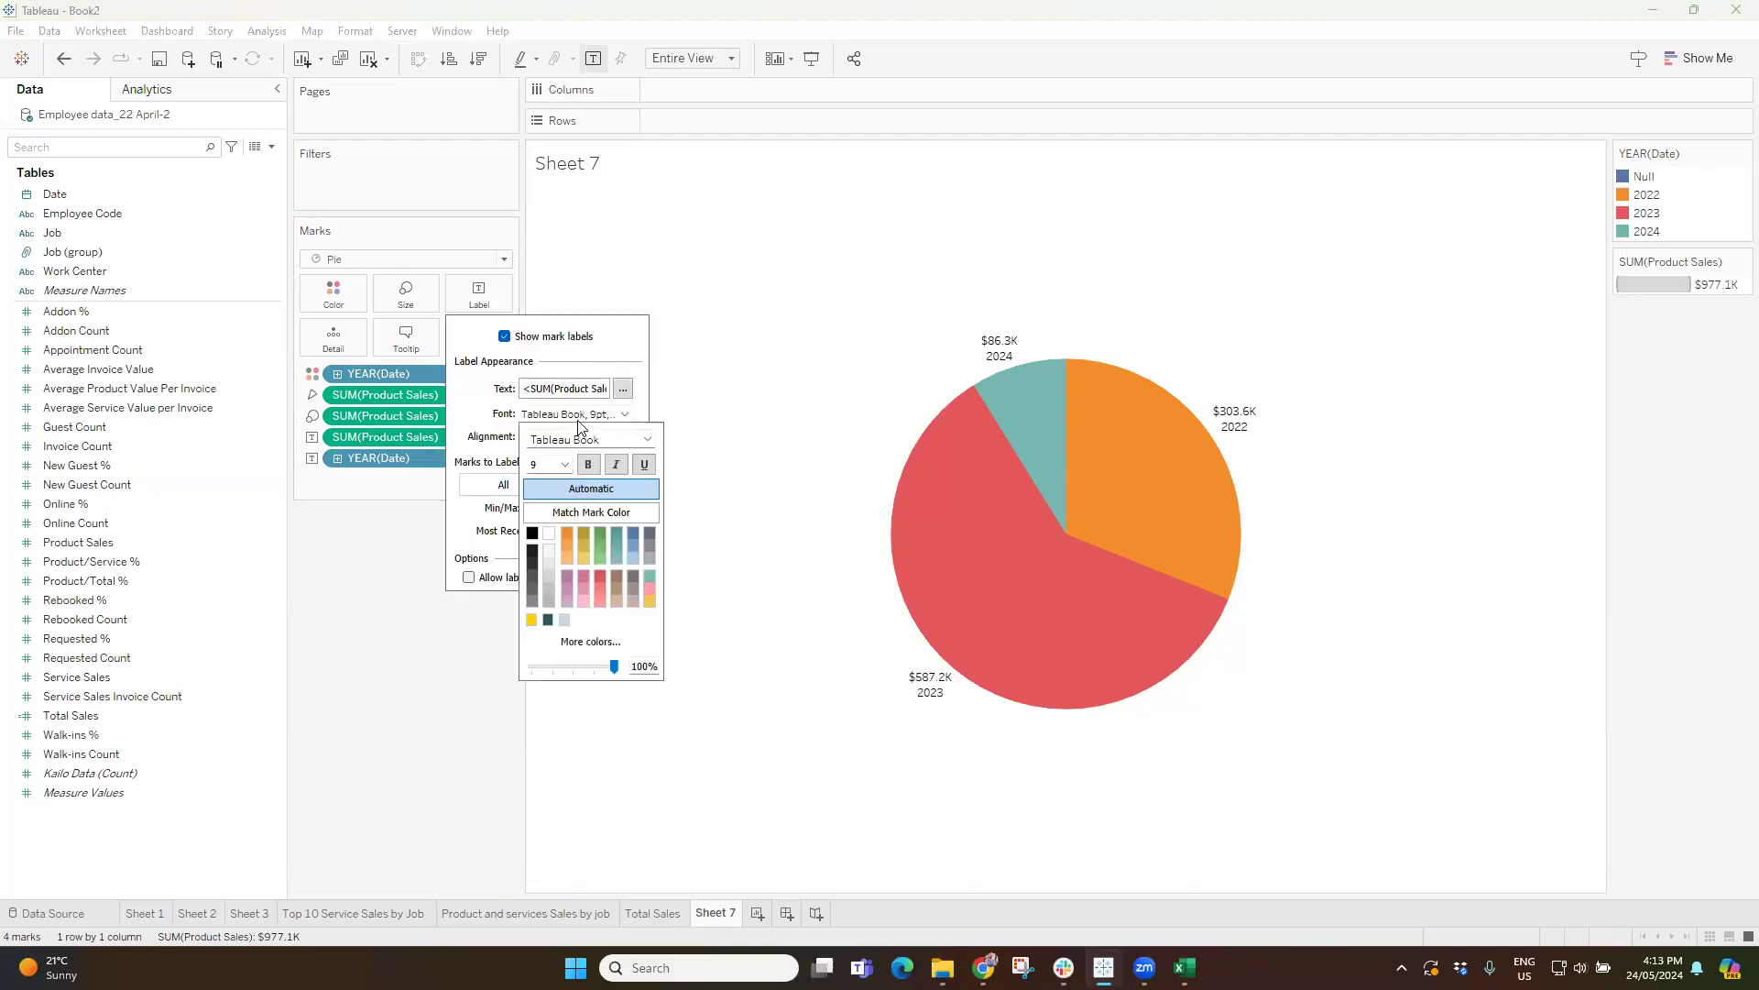
click(583, 510)
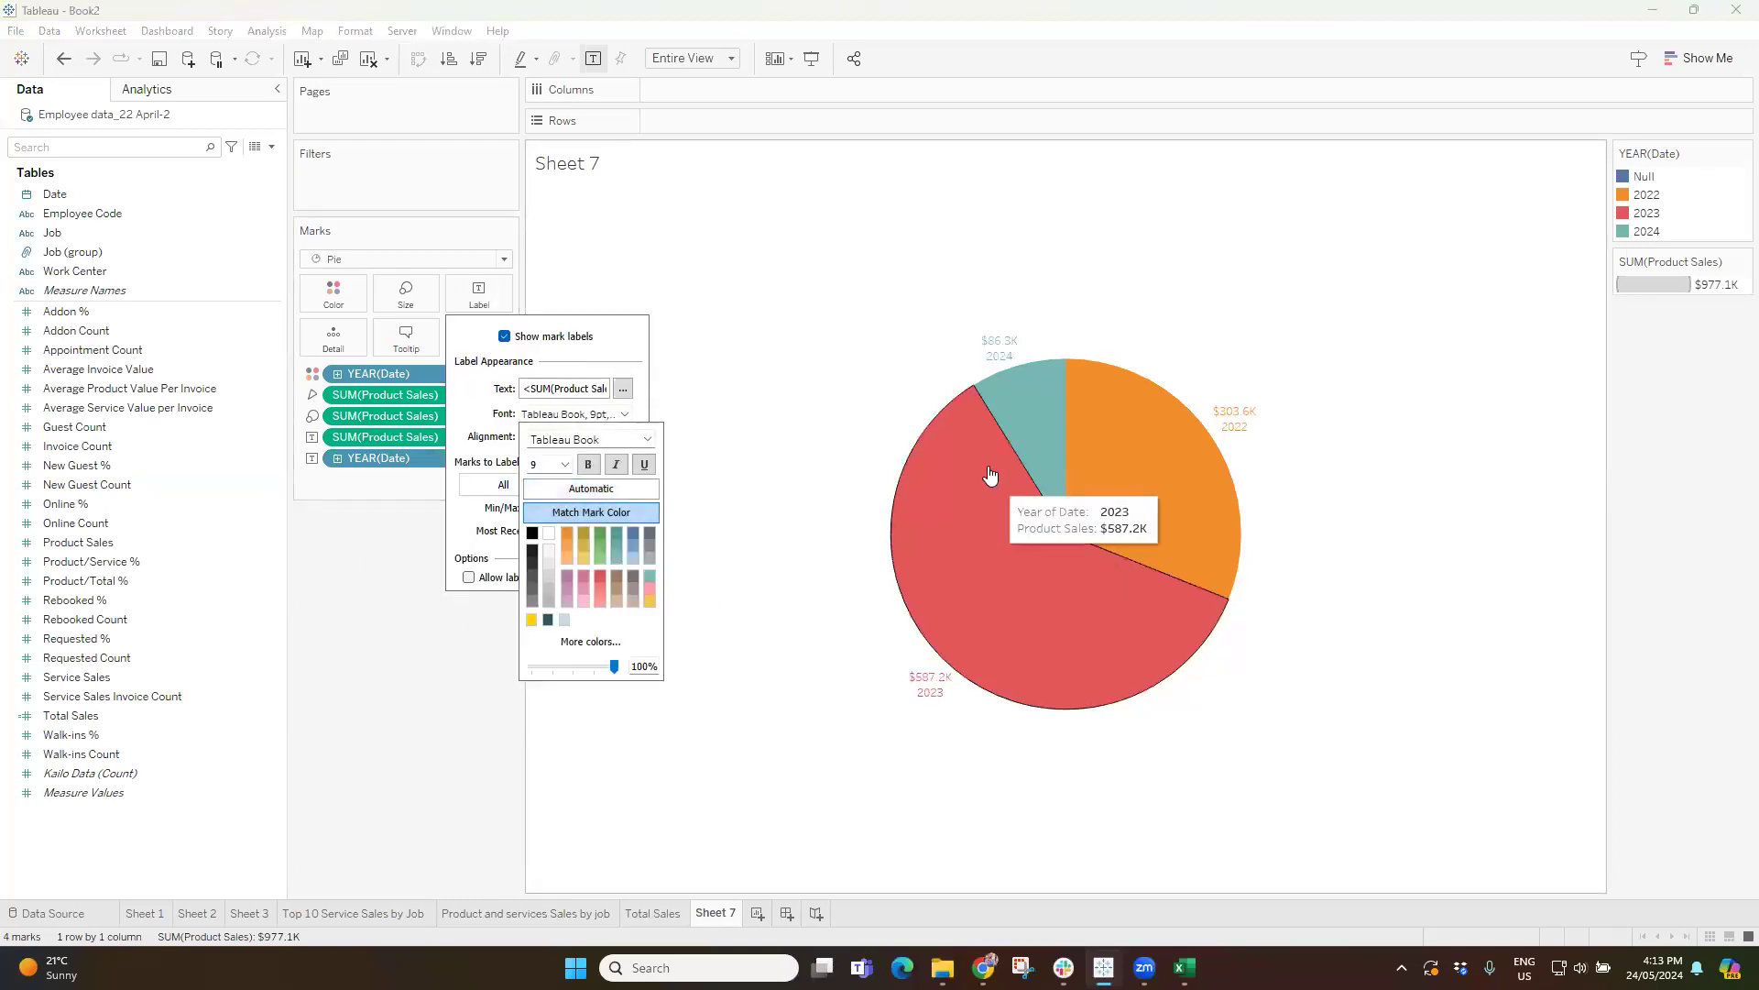
click(1443, 545)
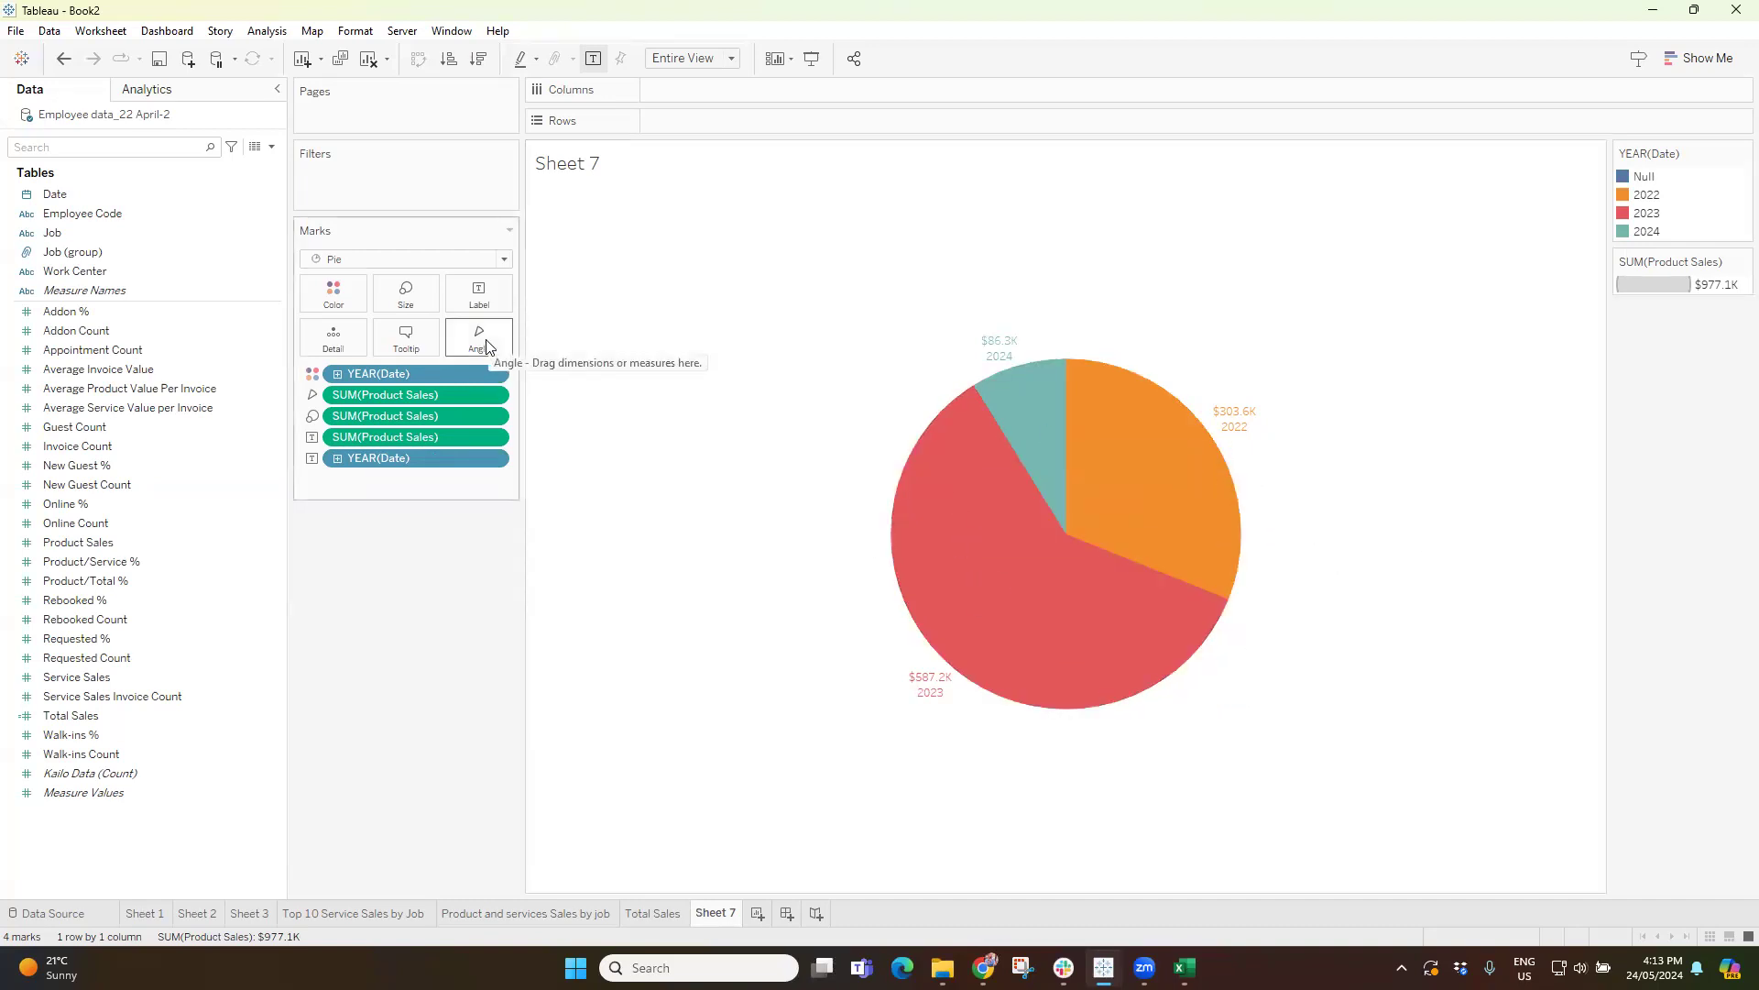
Try colouring the pie by Job (group) with all members added, and undo it.
drag(69, 256, 334, 304)
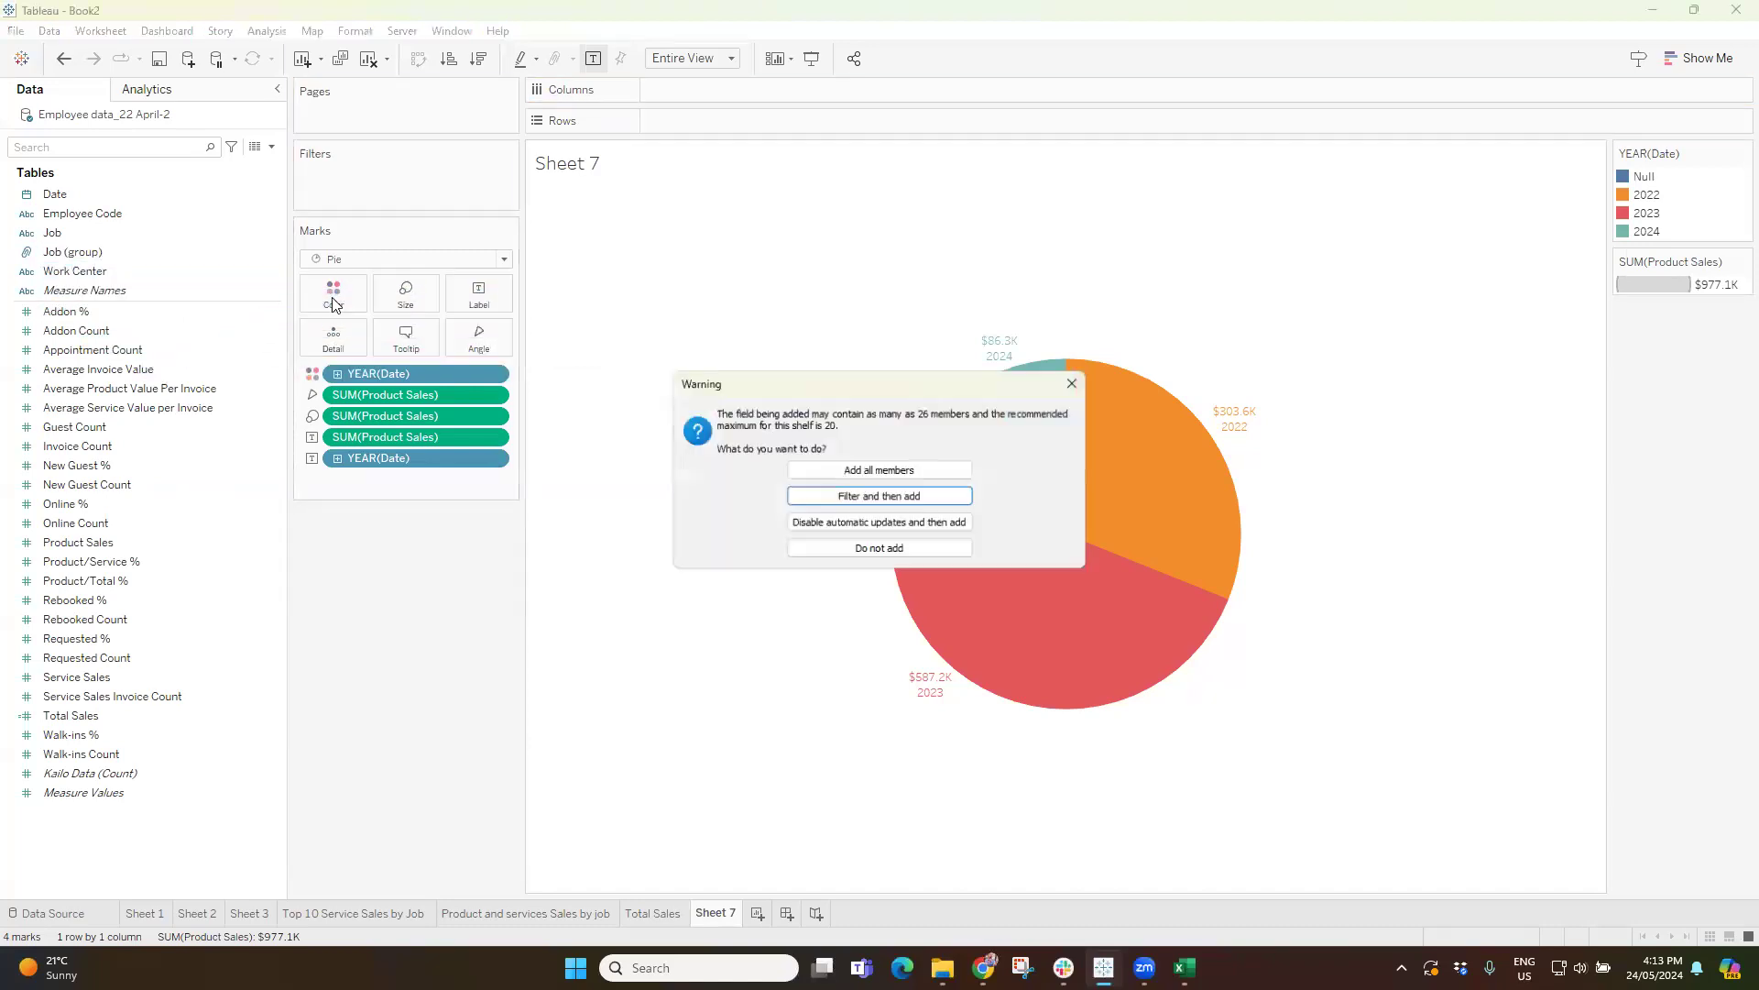
click(856, 470)
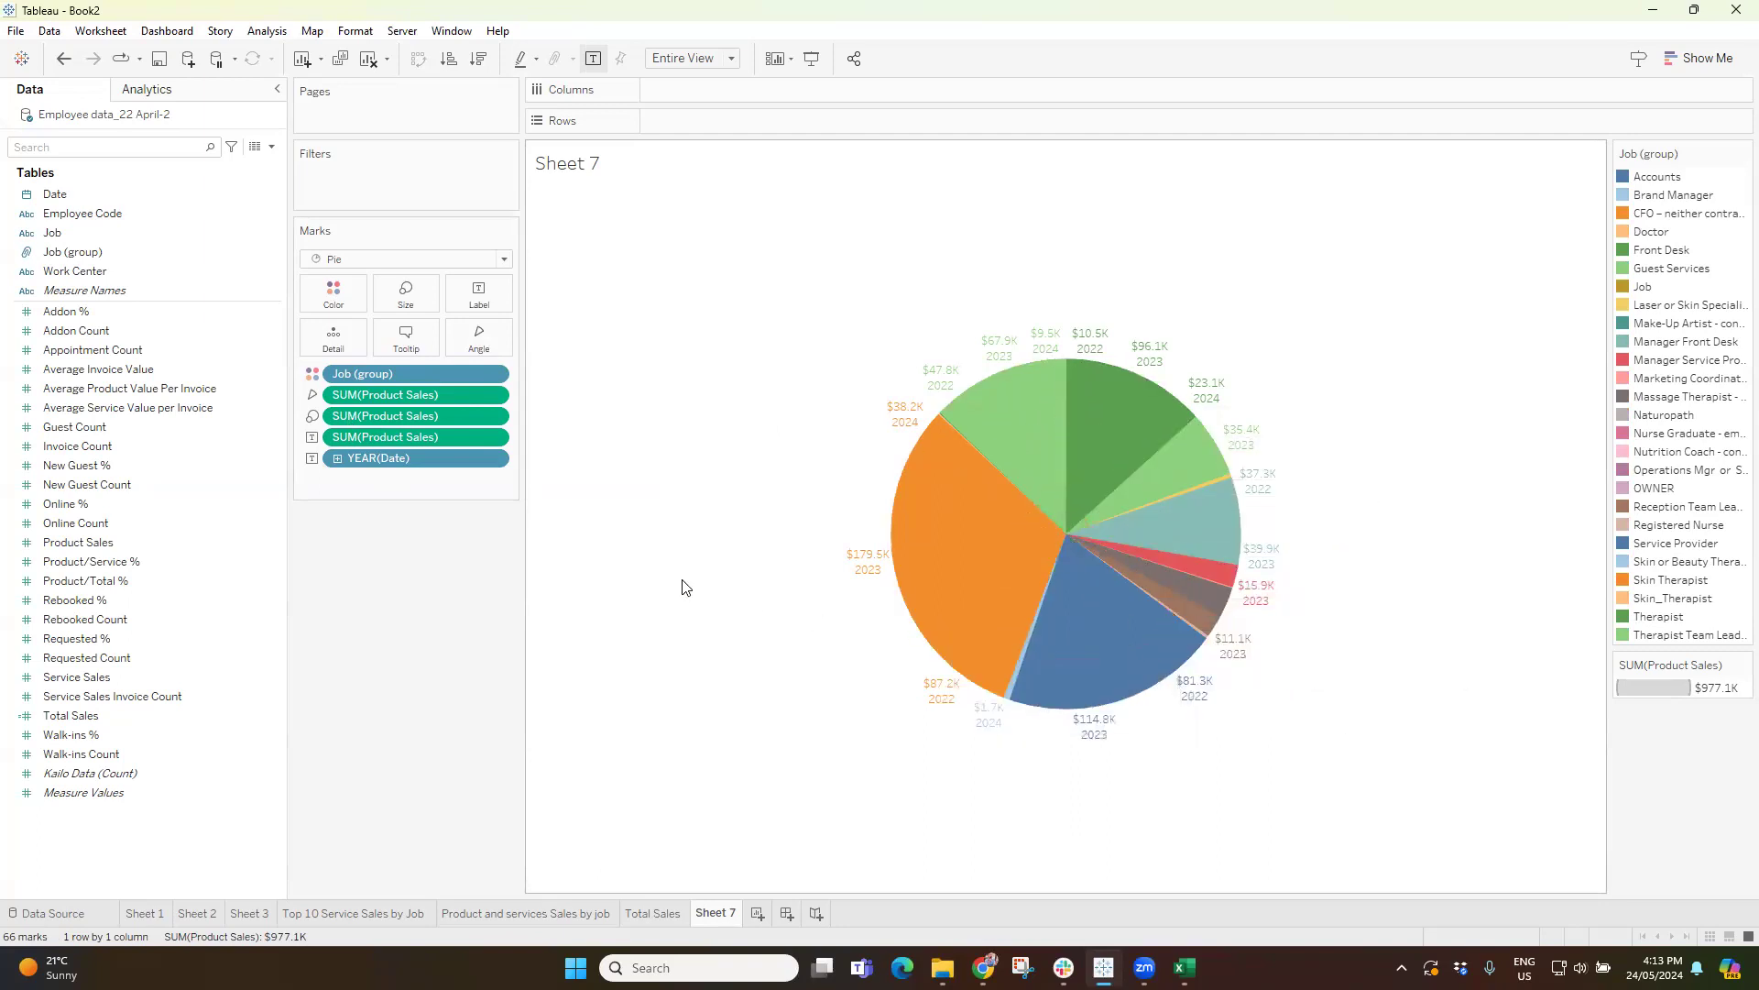
key(ctrl+z)
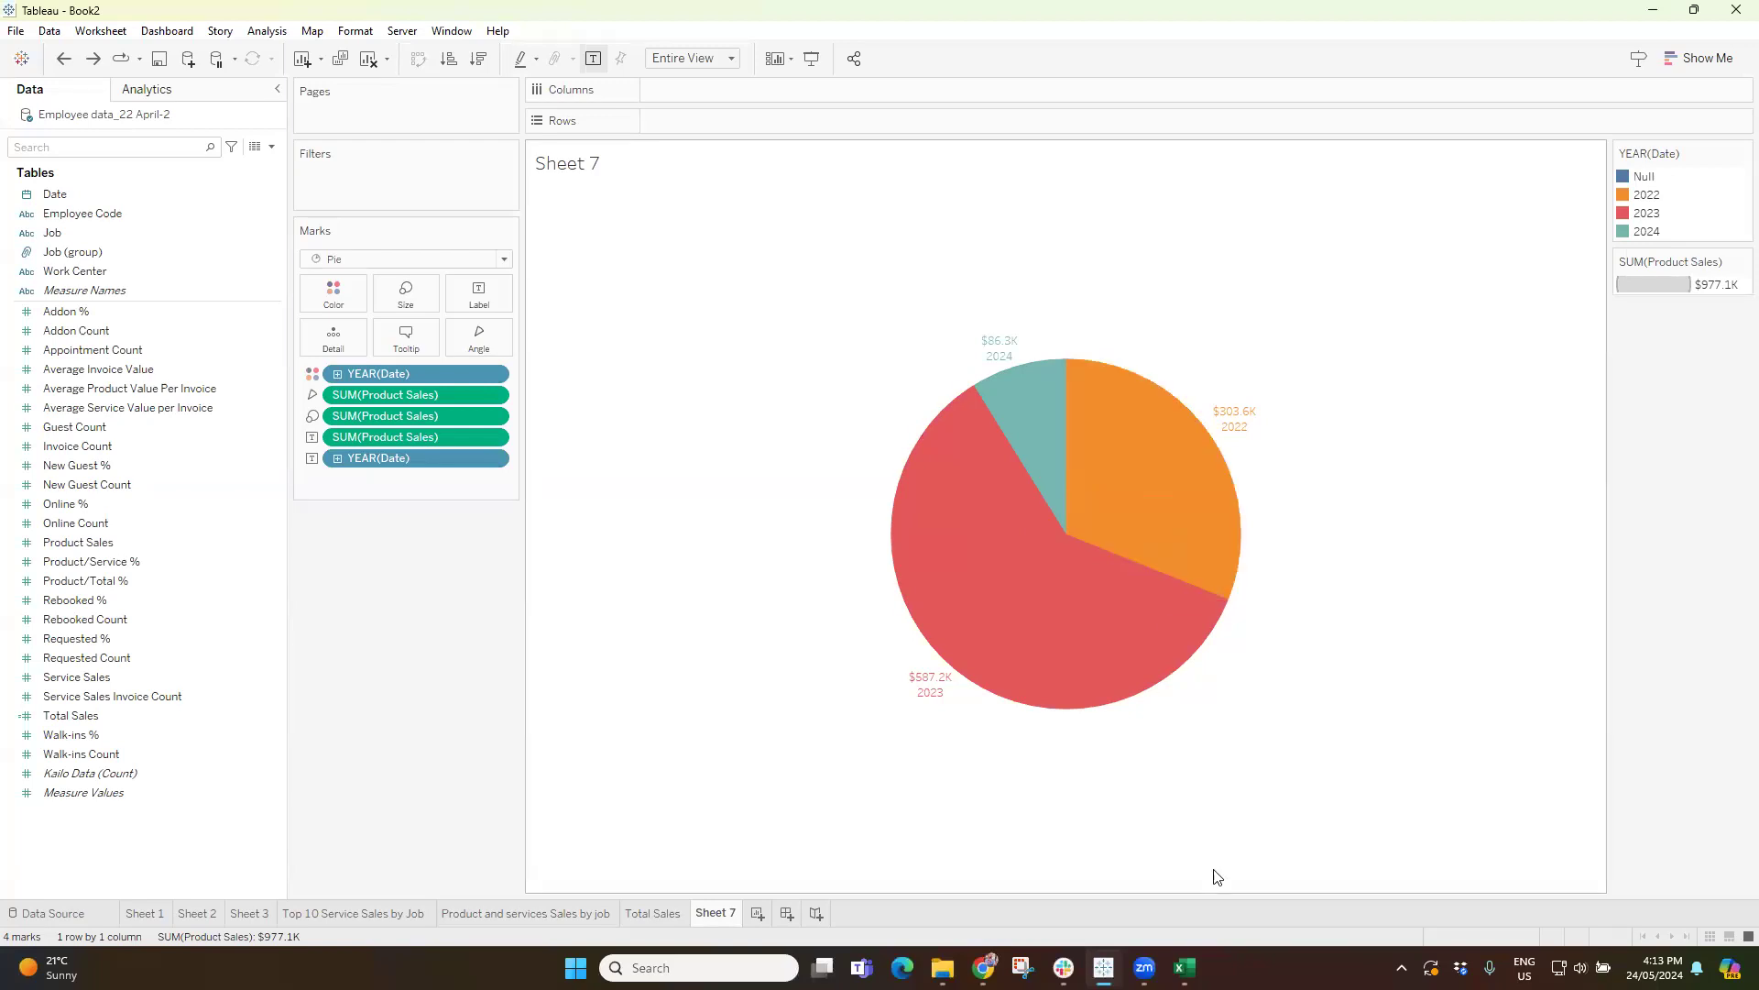
Switch to the Excel workbook, examine the Date column of Kailo Data from the first to the last row, and return to Tableau.
click(1184, 968)
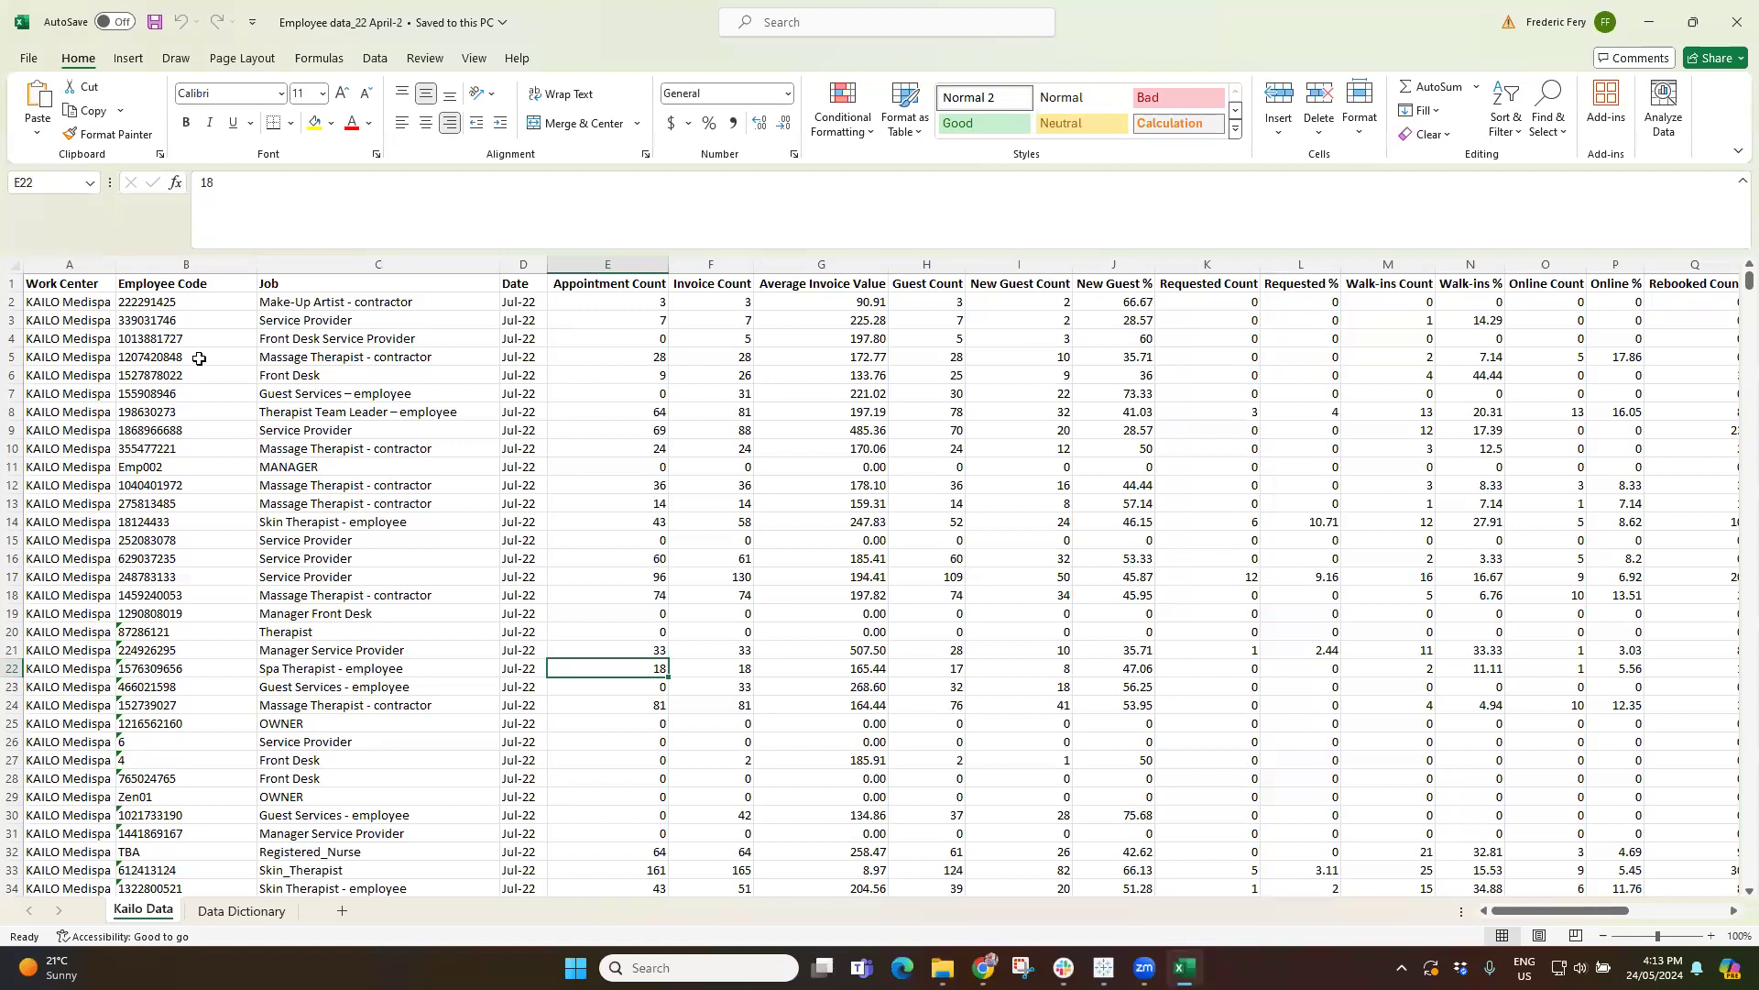
click(520, 302)
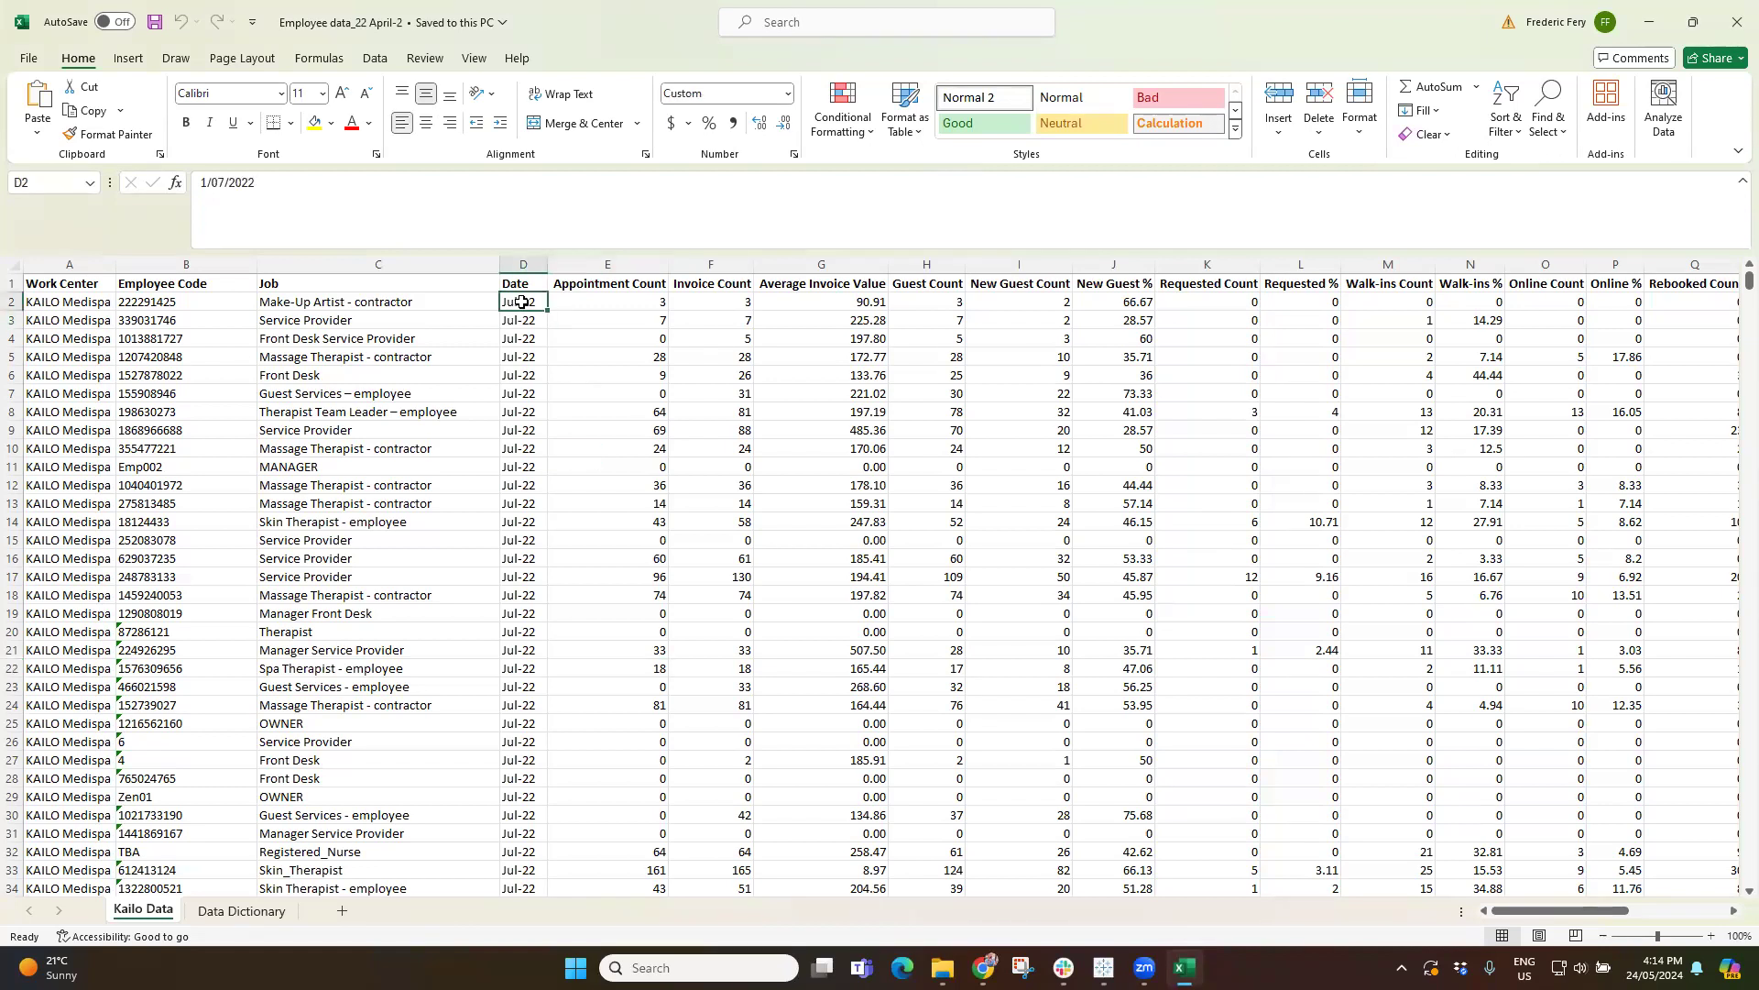
scroll(554, 502, down, 19)
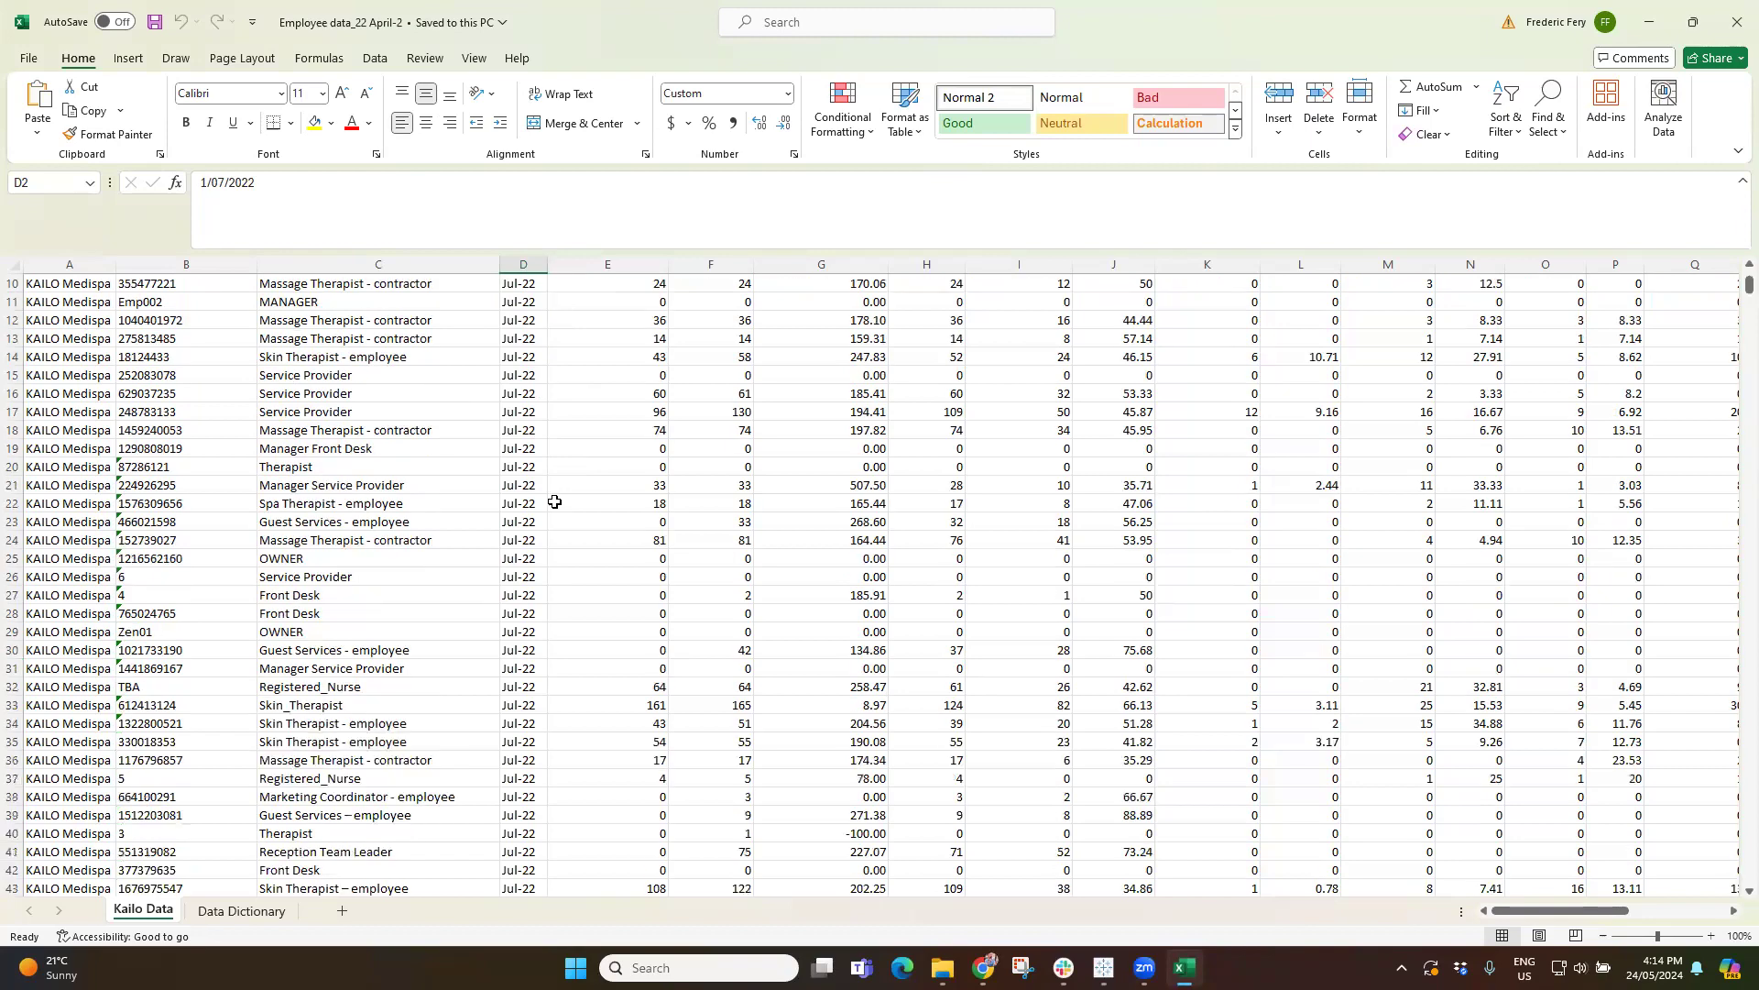
scroll(555, 502, down, 20)
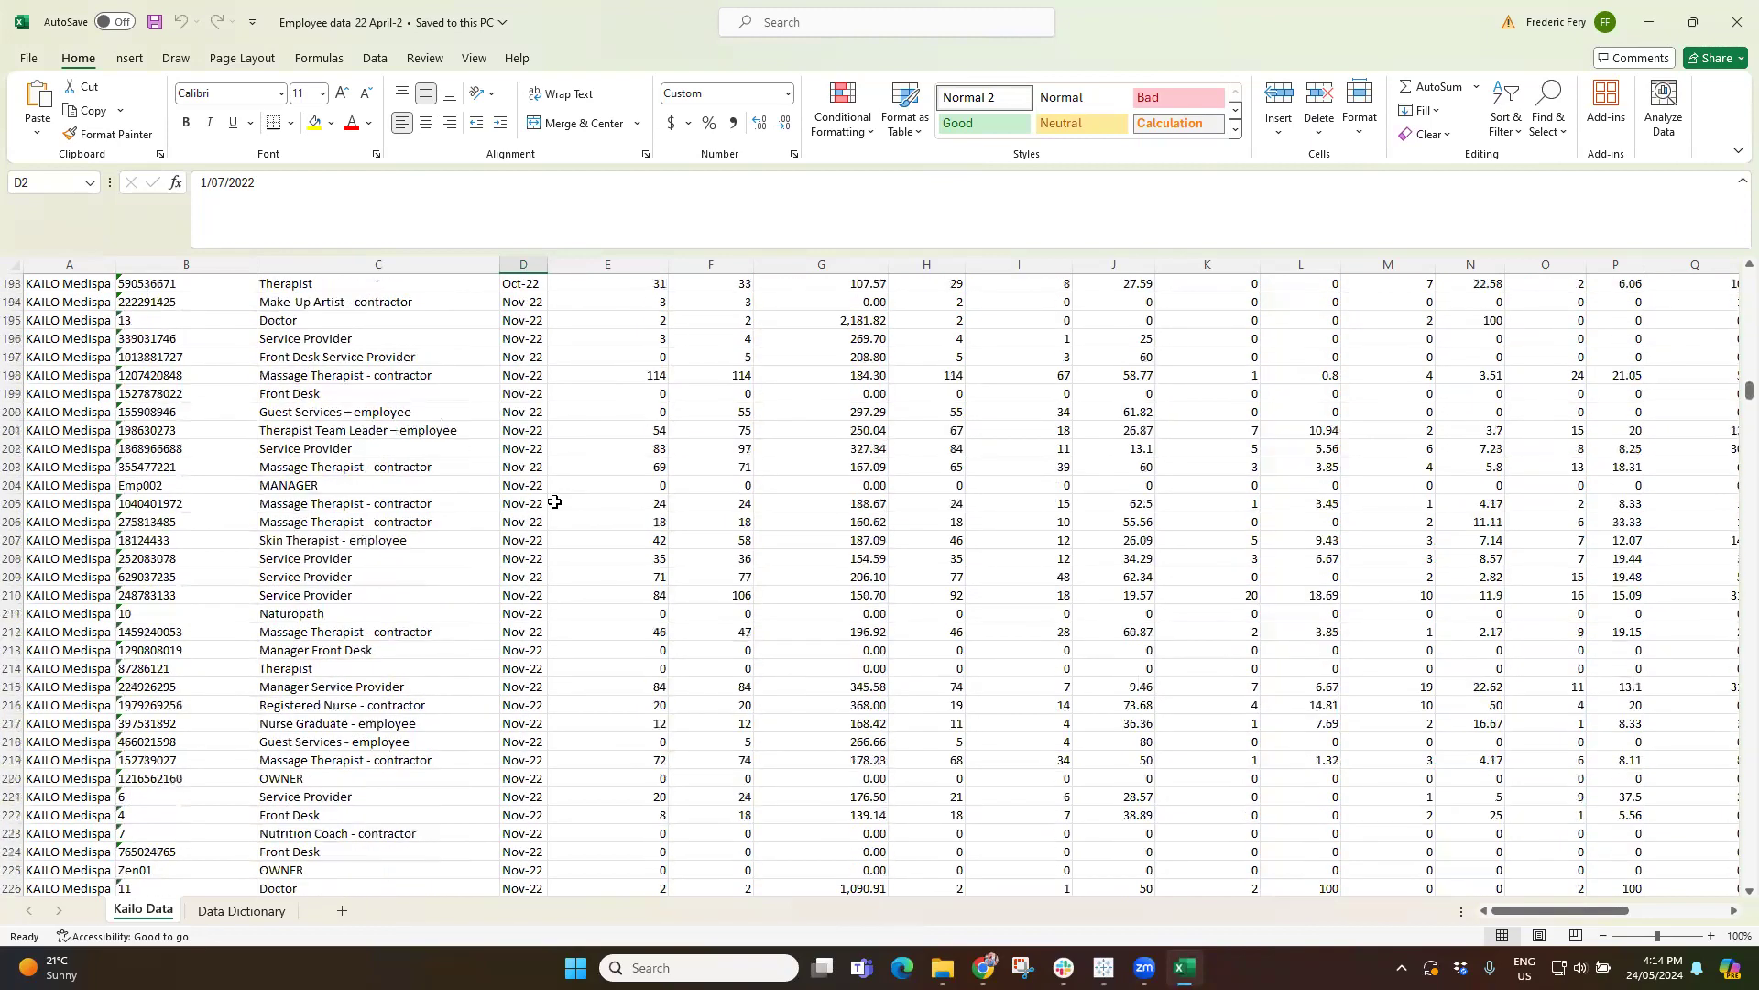
scroll(555, 502, up, 20)
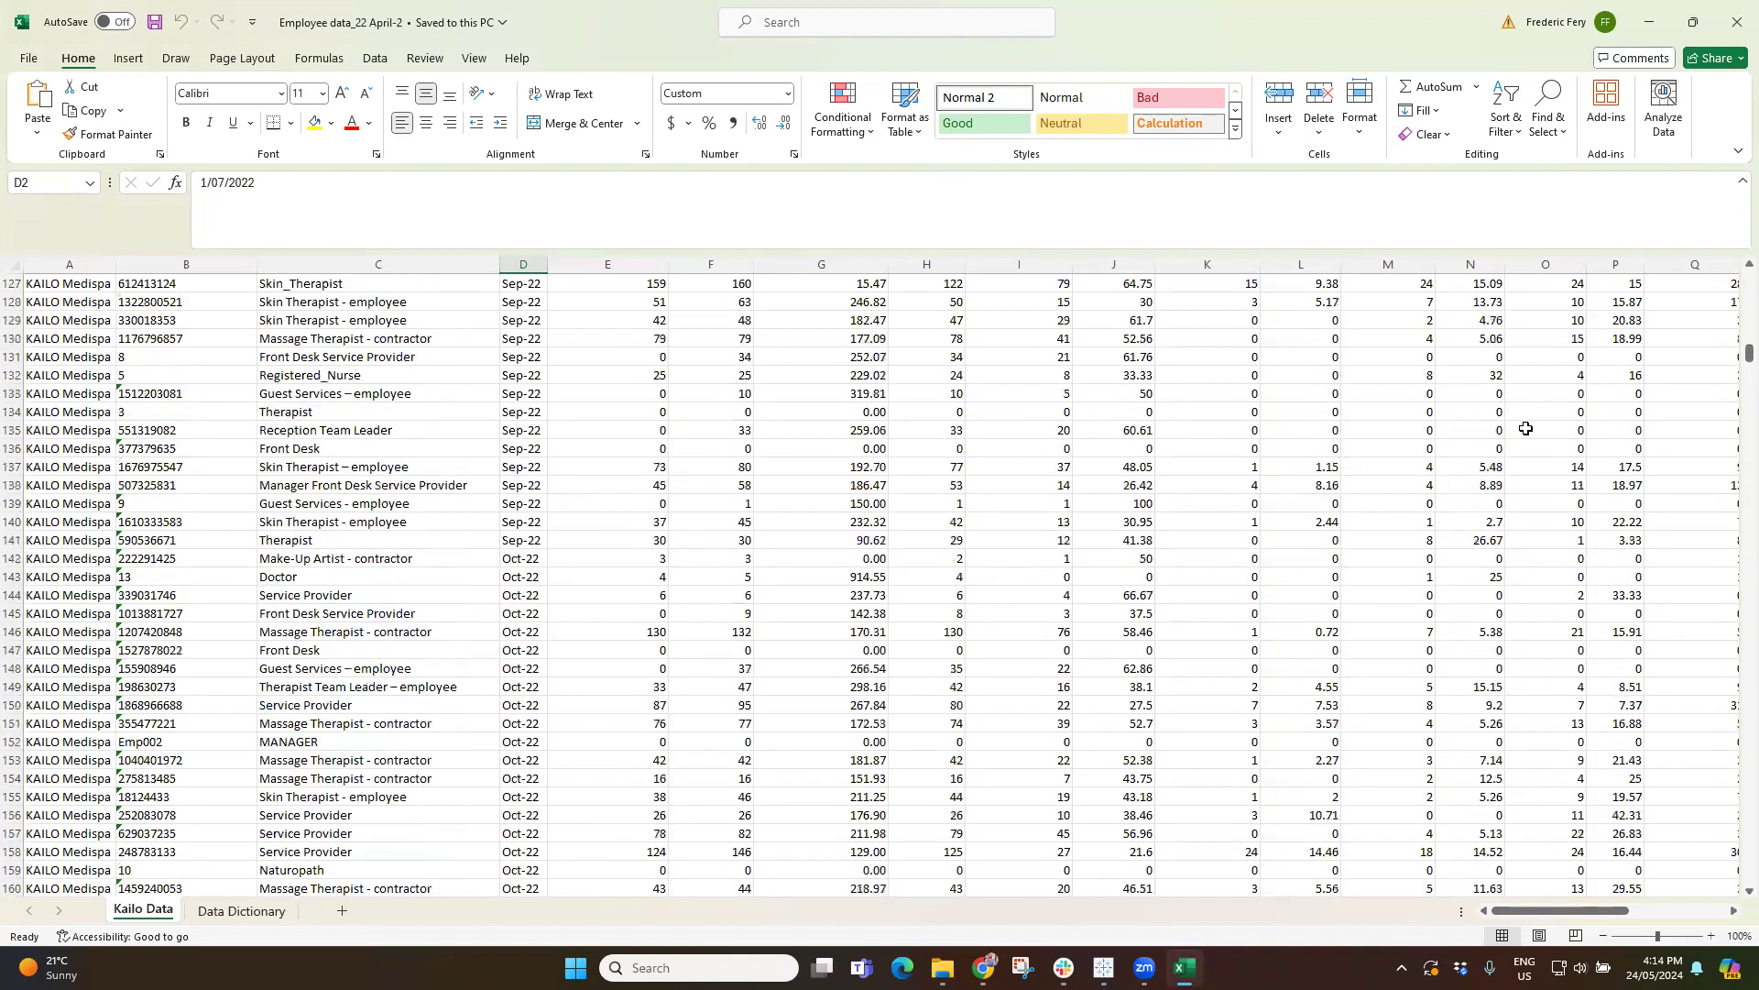
drag(1749, 346, 1749, 277)
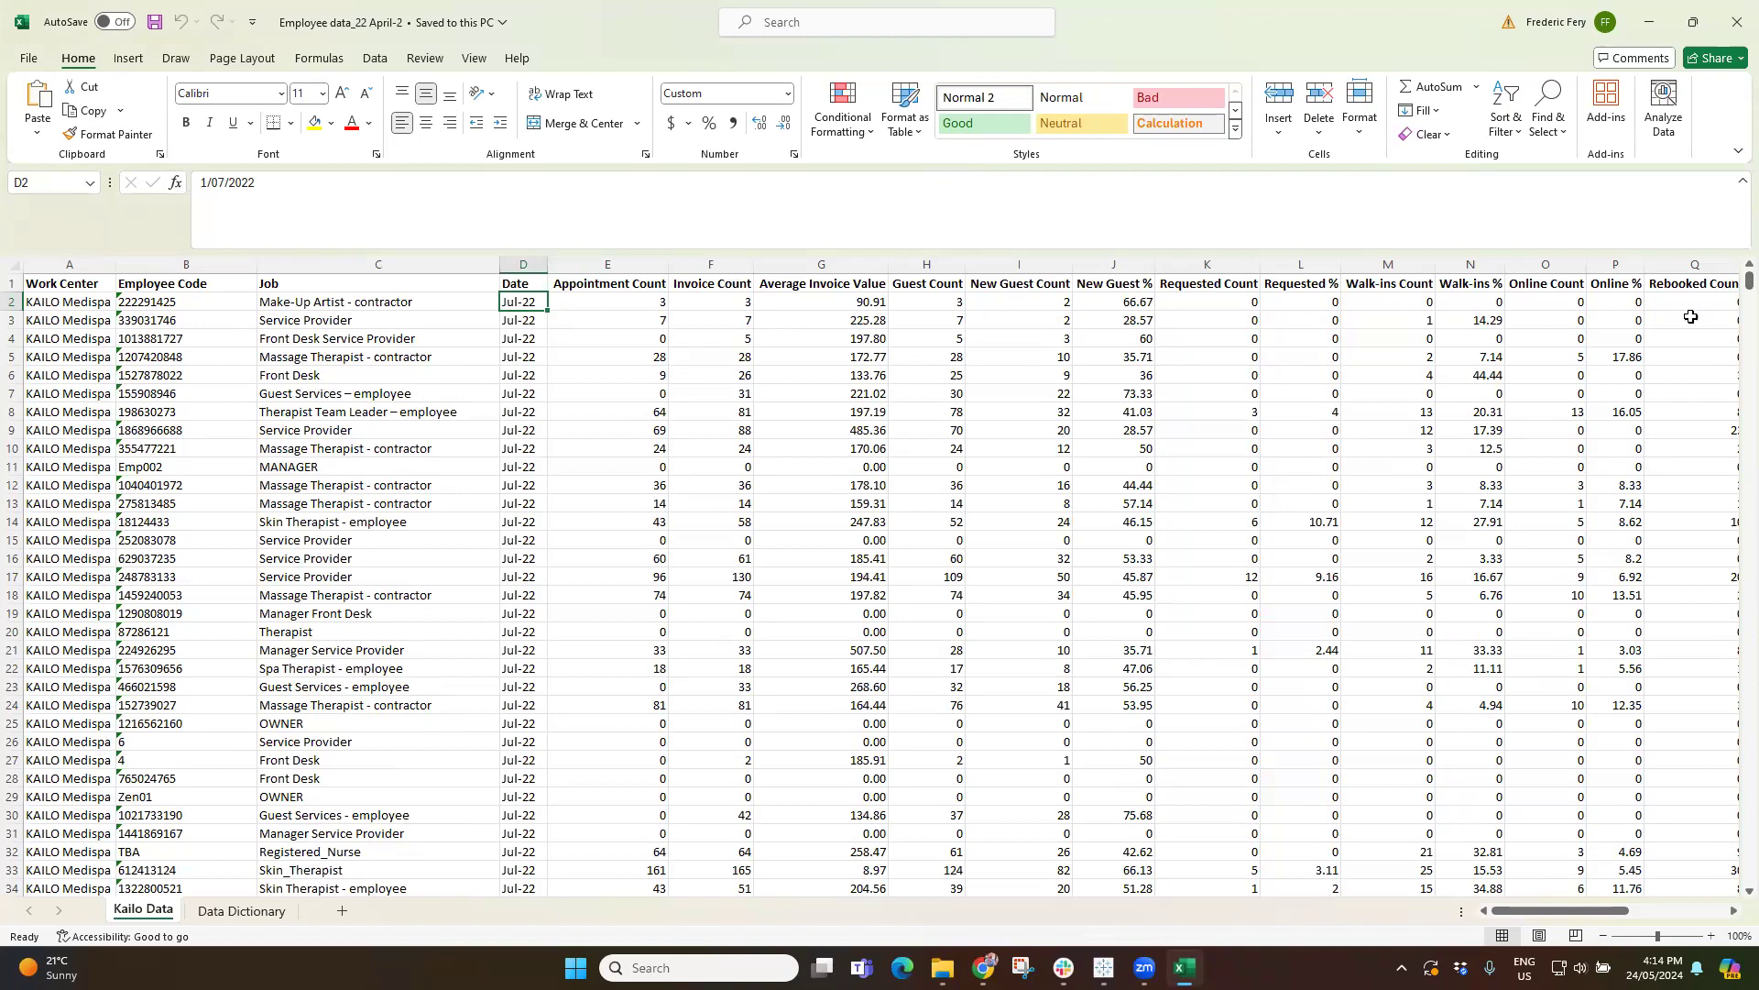
drag(1732, 291, 993, 501)
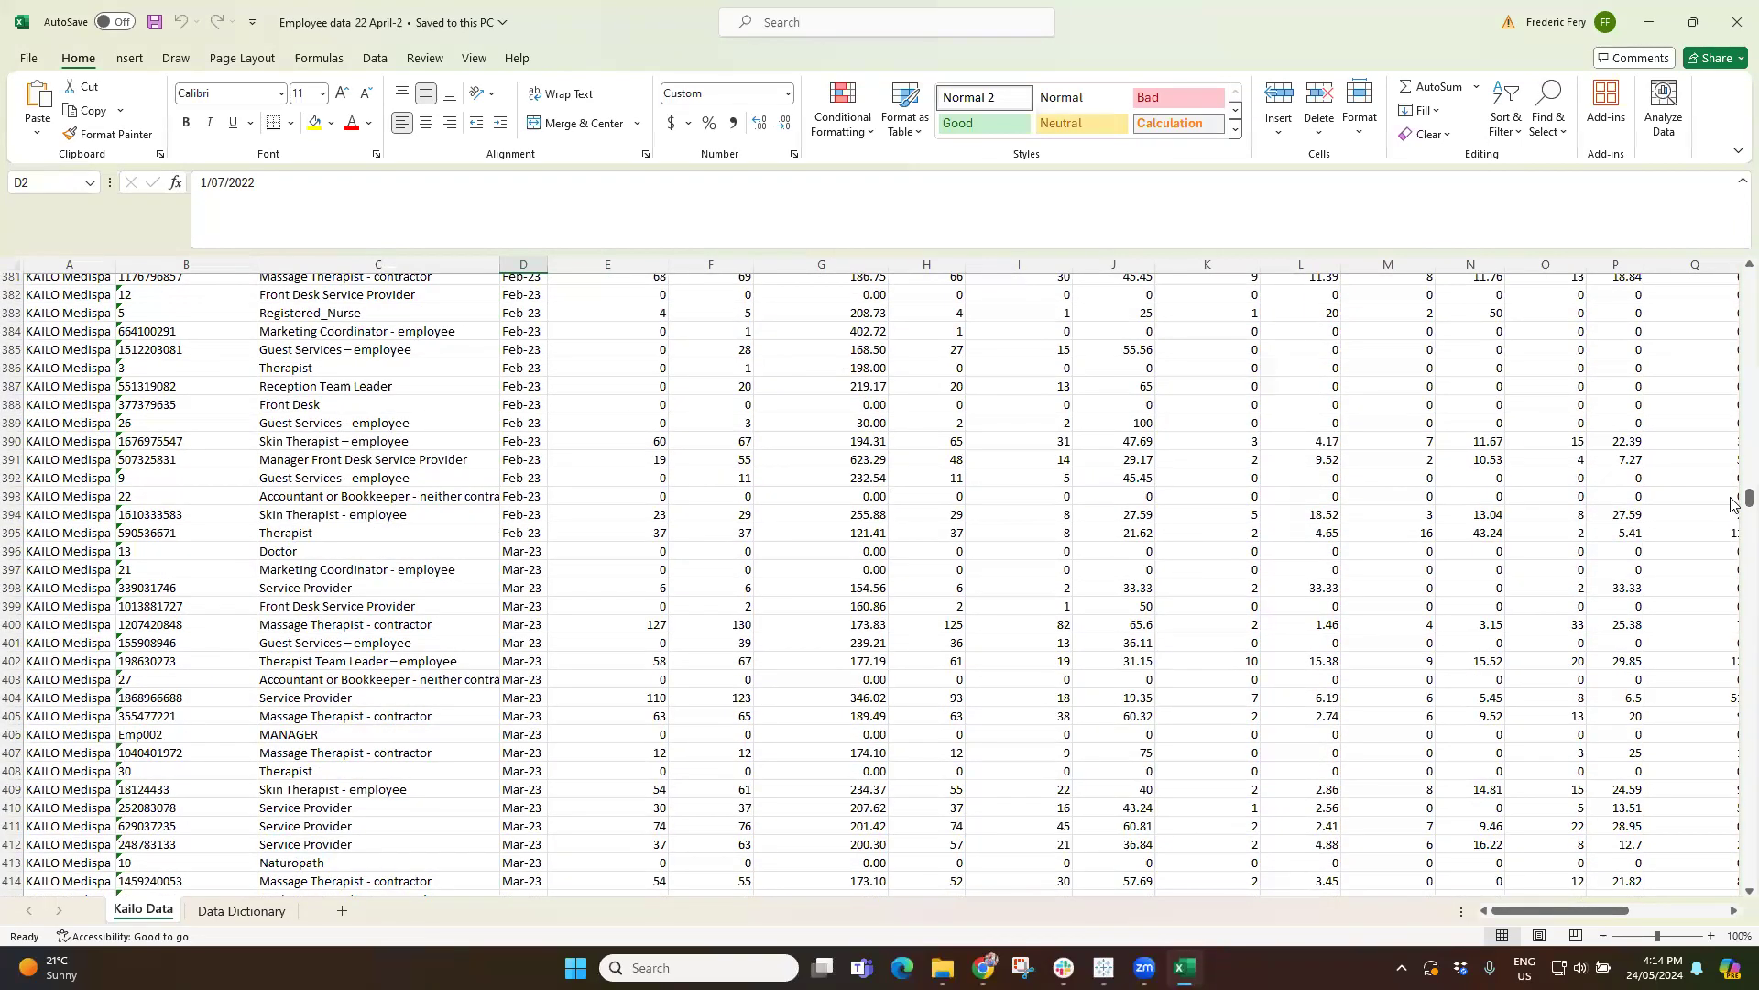
drag(1730, 501, 1732, 777)
scroll(461, 754, down, 20)
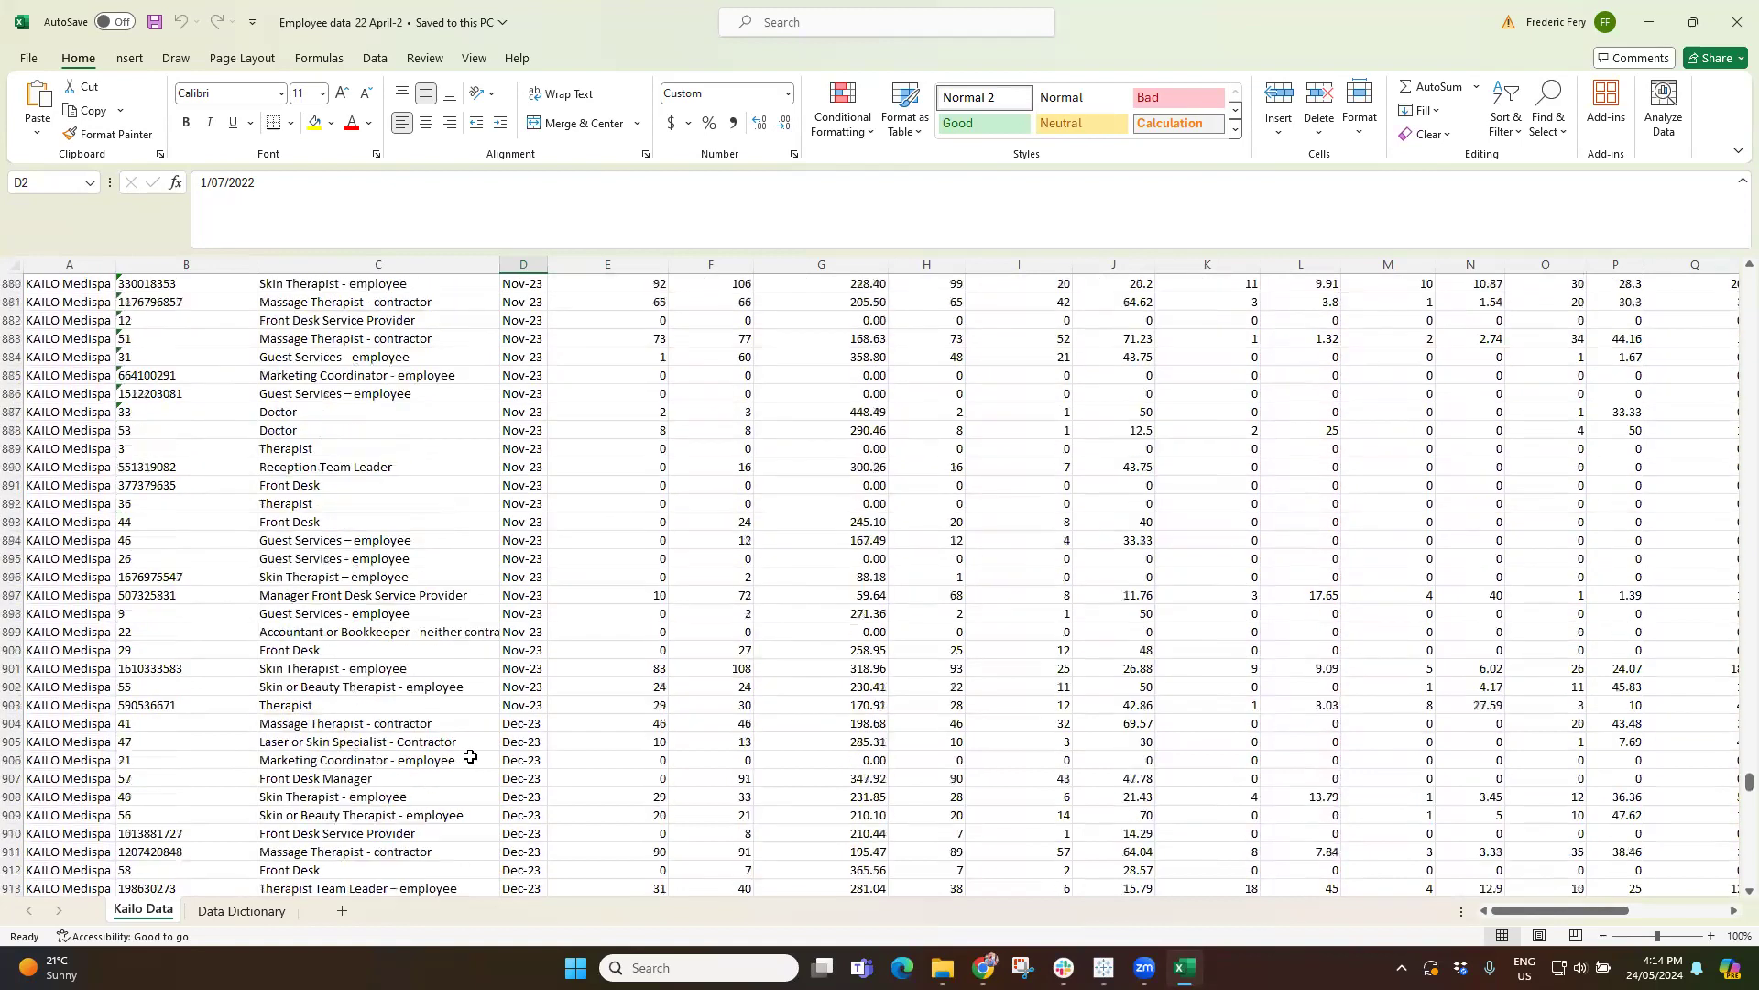
drag(1732, 794, 1732, 826)
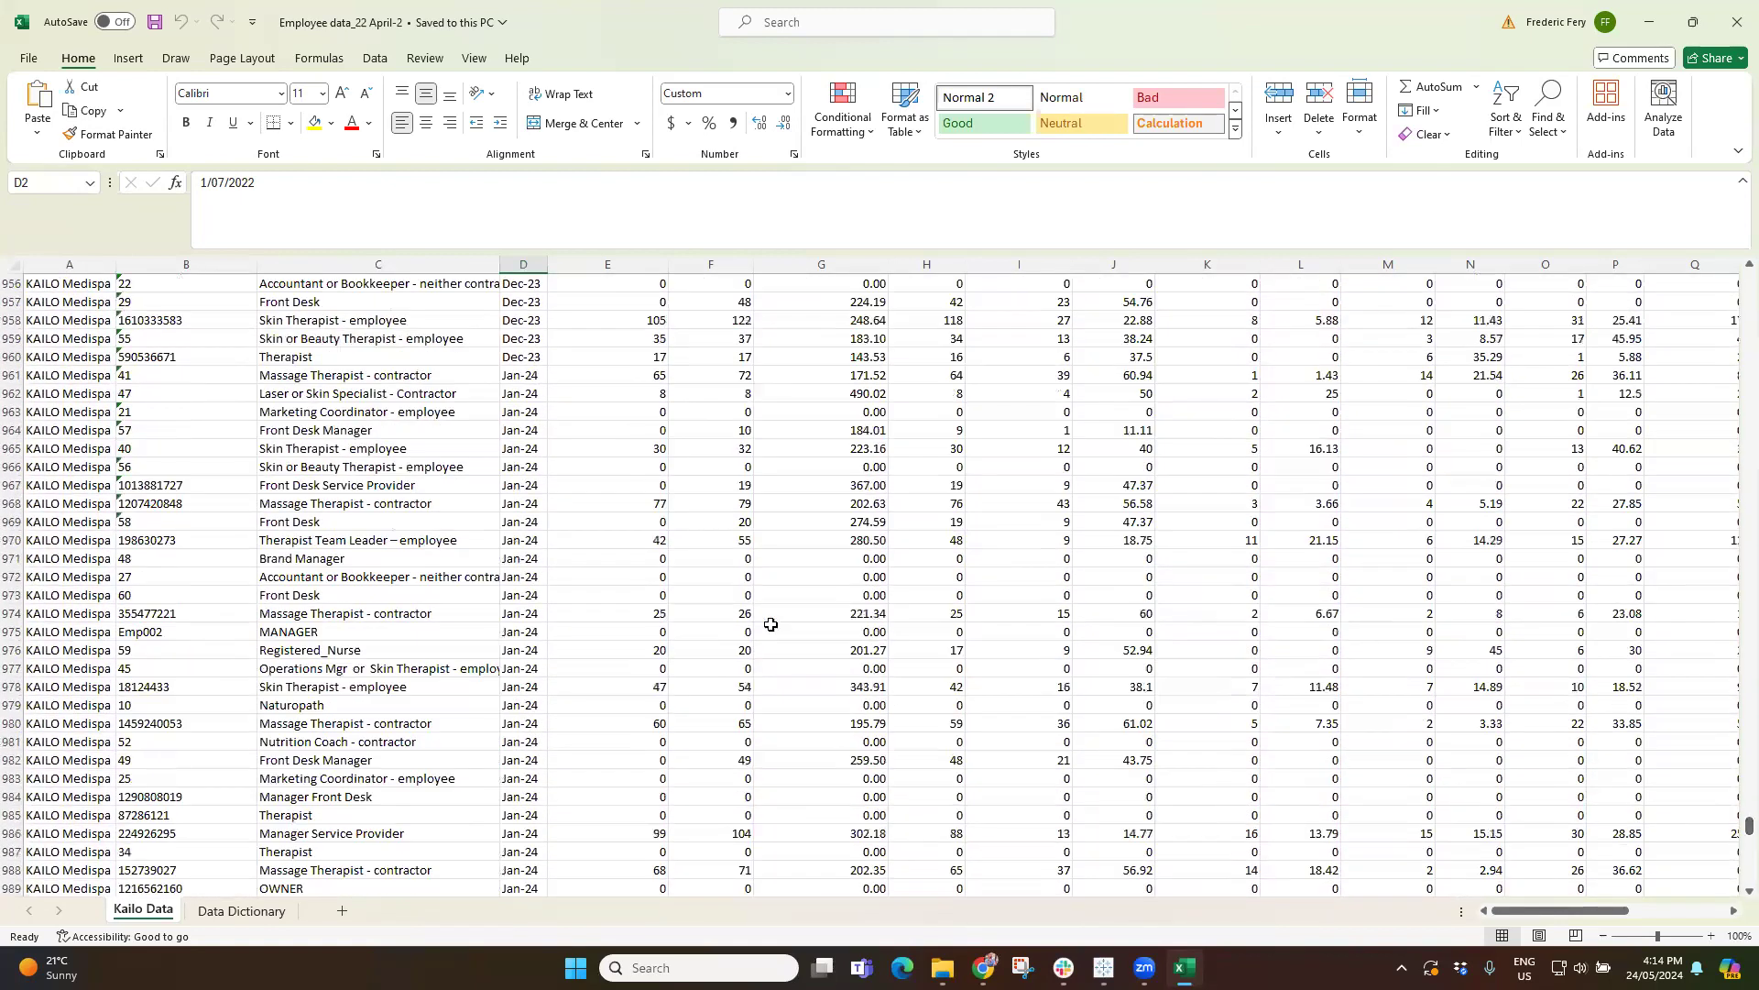
click(521, 540)
drag(1732, 830, 1732, 873)
click(522, 868)
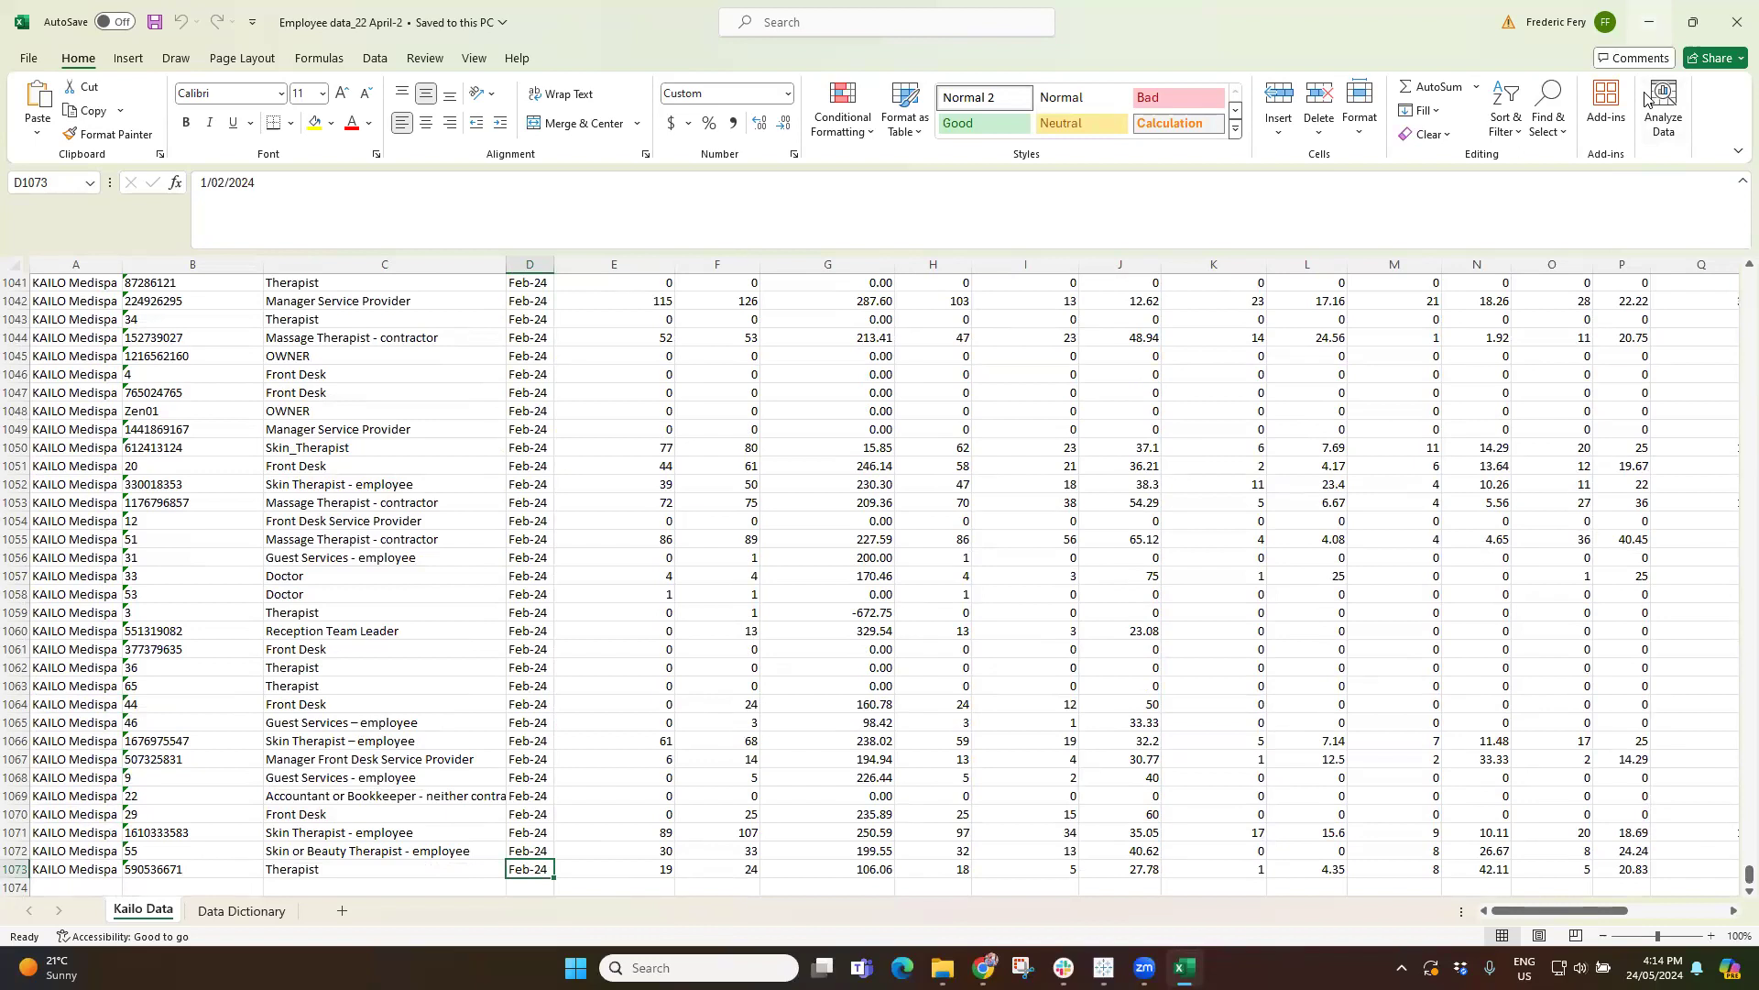
key(alt+Tab)
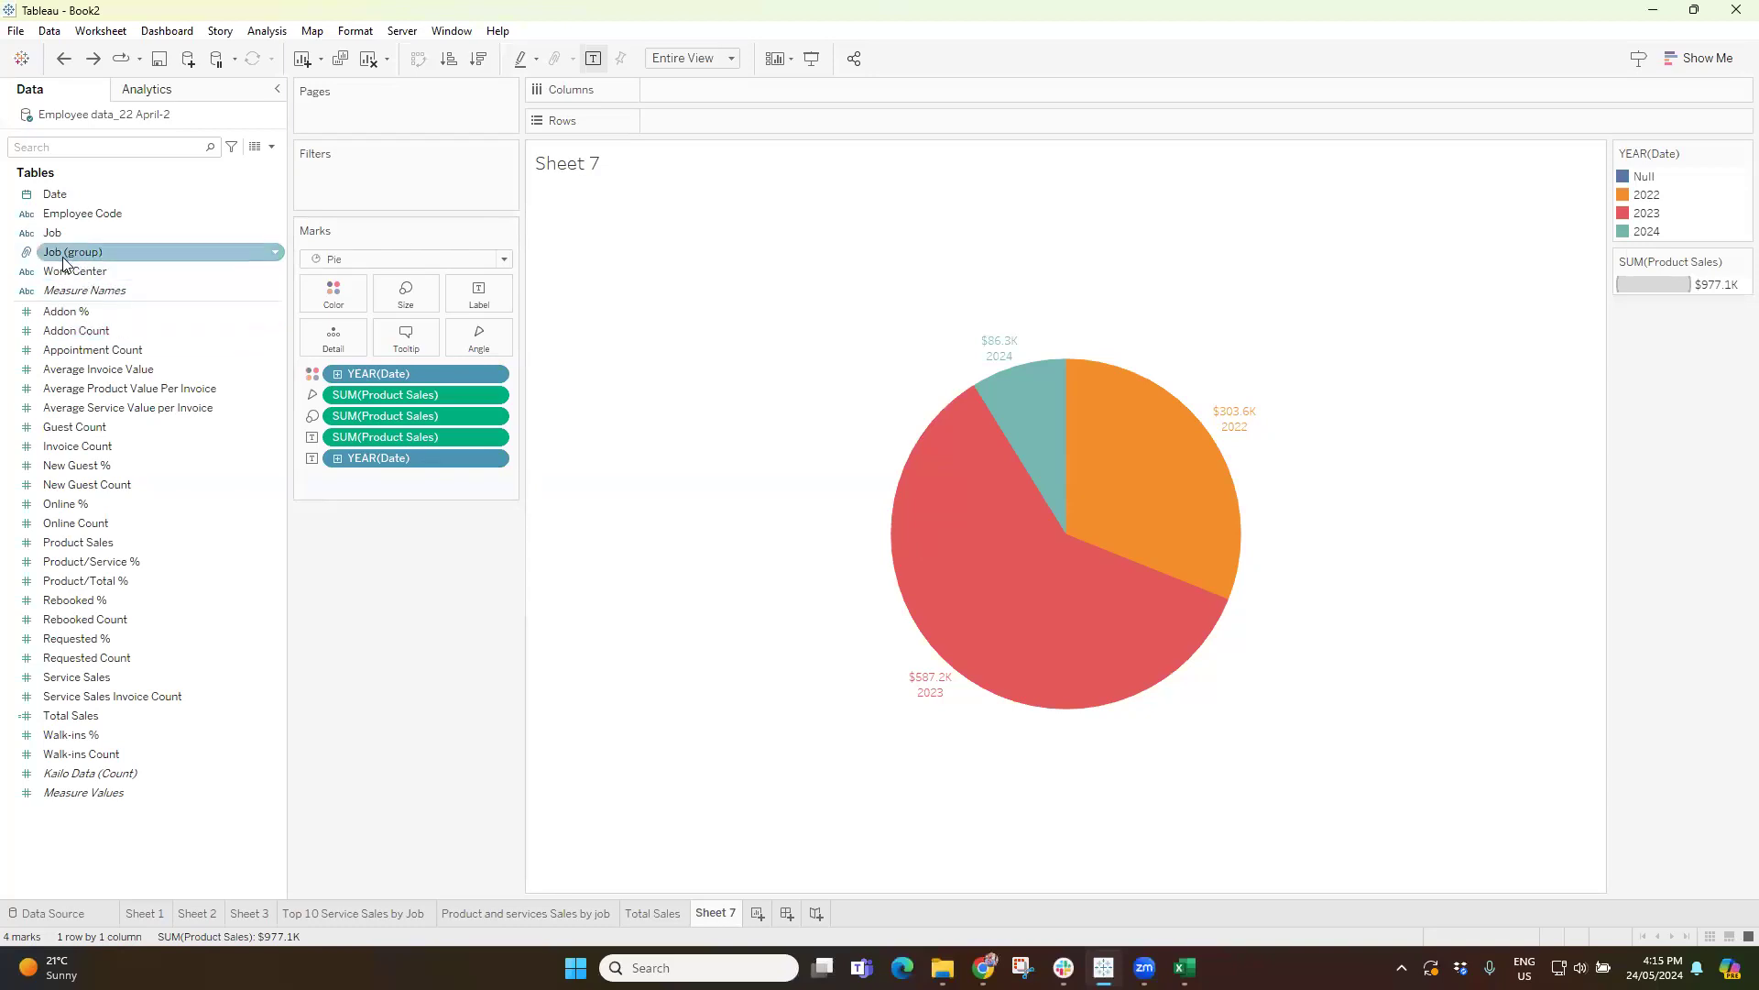
Try colouring the pie by Job (group) with all members and removing the year from its labels.
drag(60, 257, 332, 307)
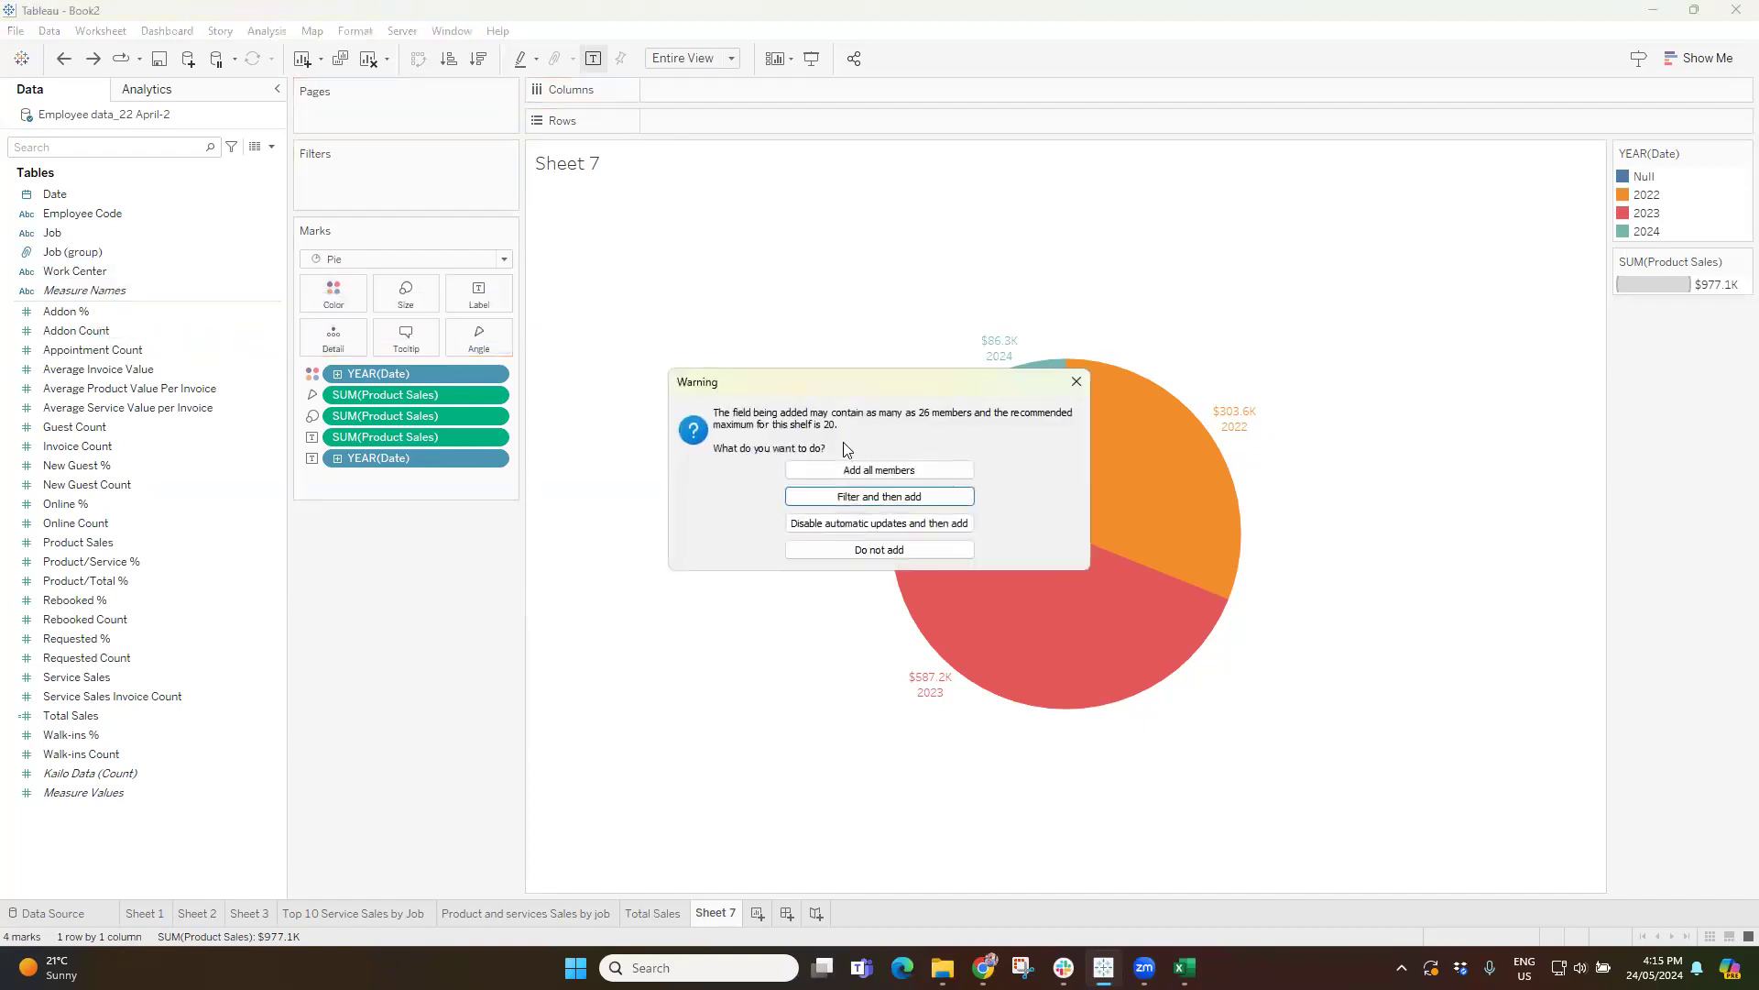
click(838, 471)
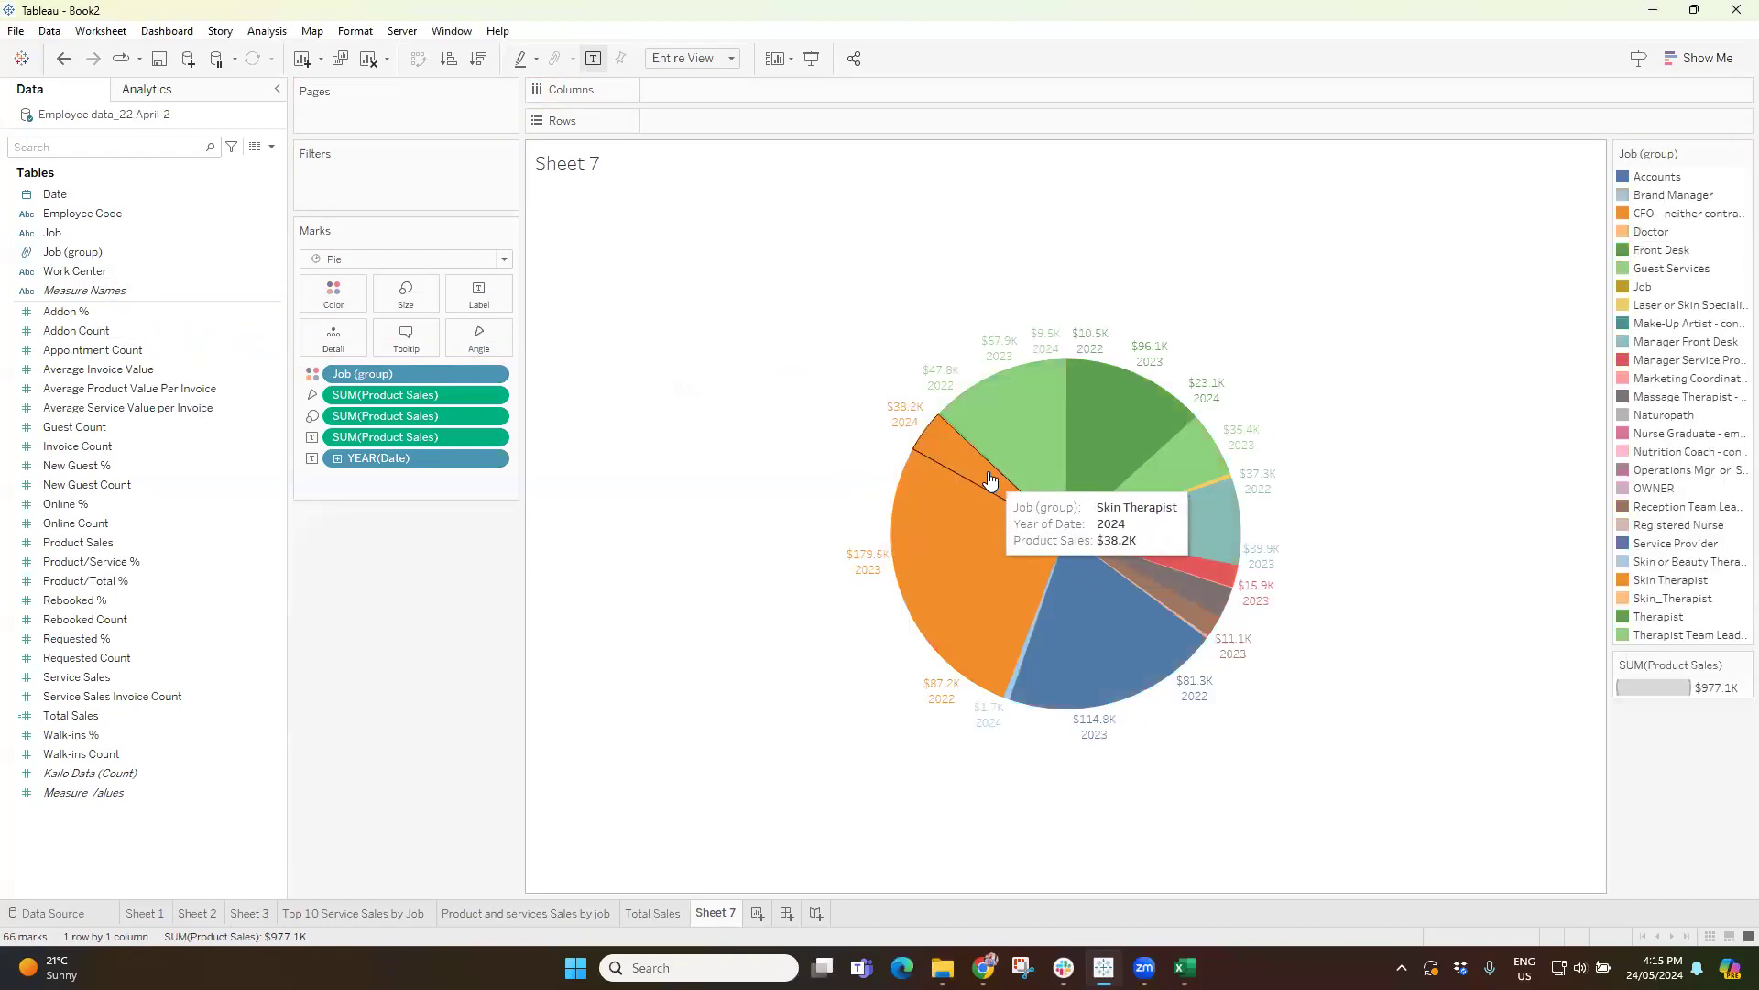
drag(379, 458, 417, 577)
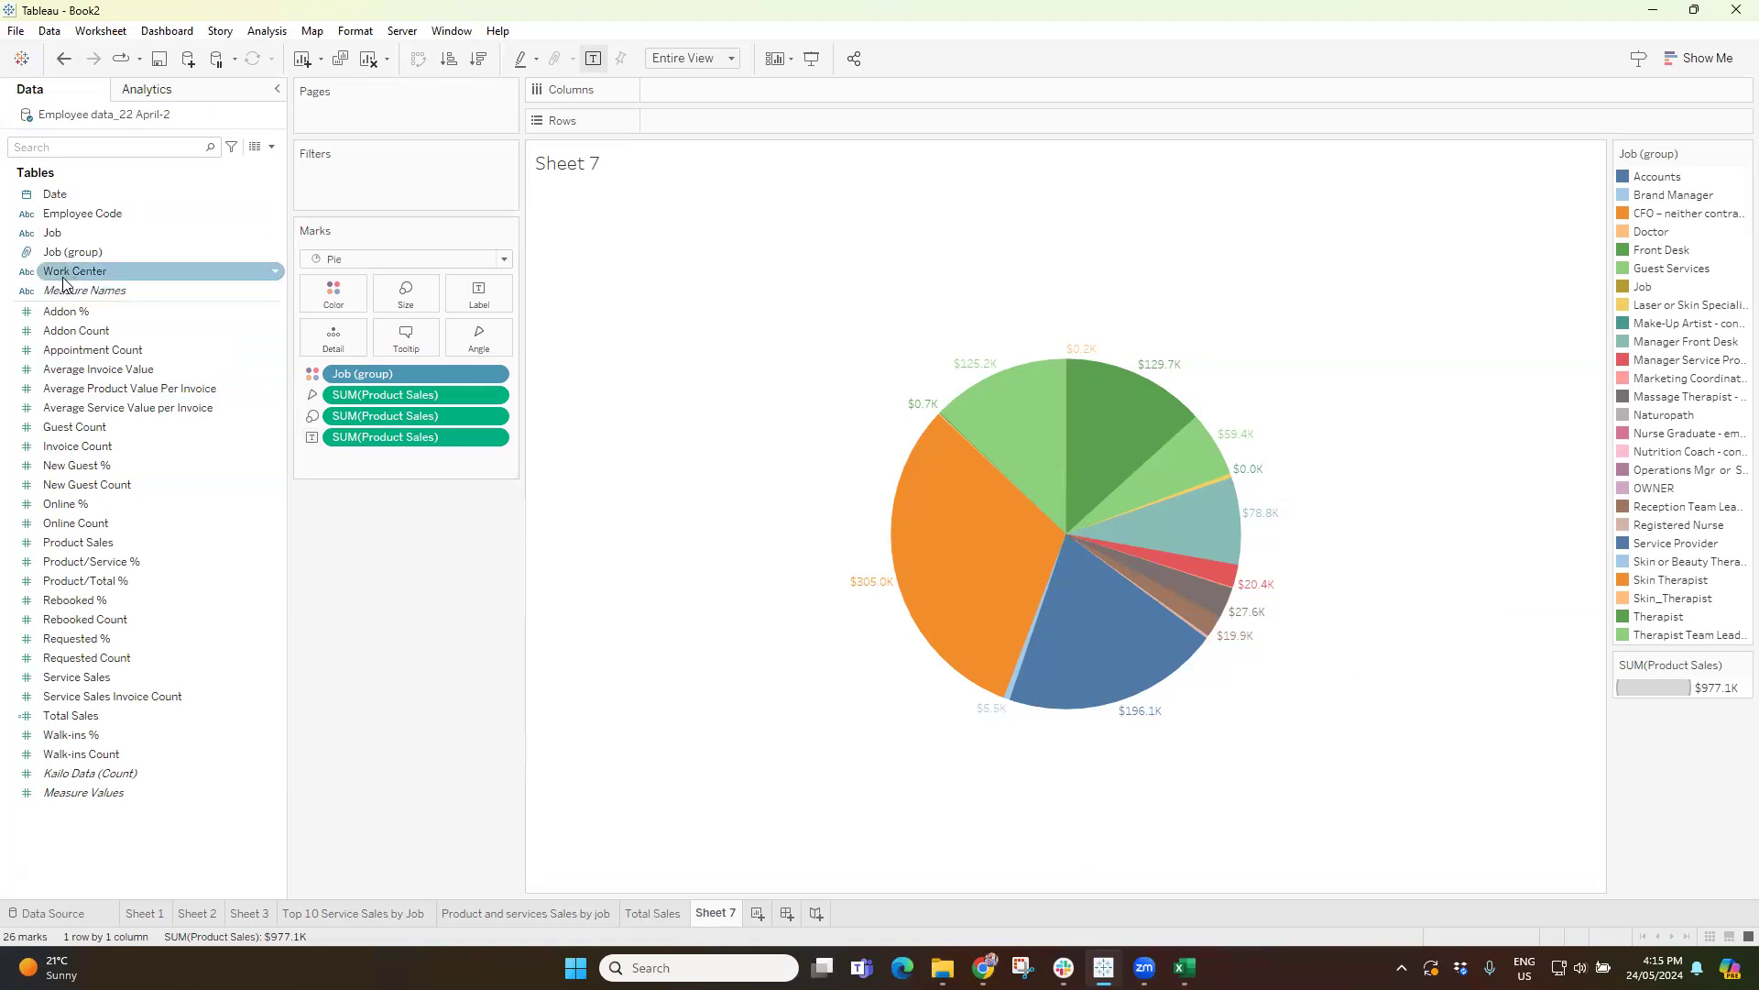
double_click(57, 196)
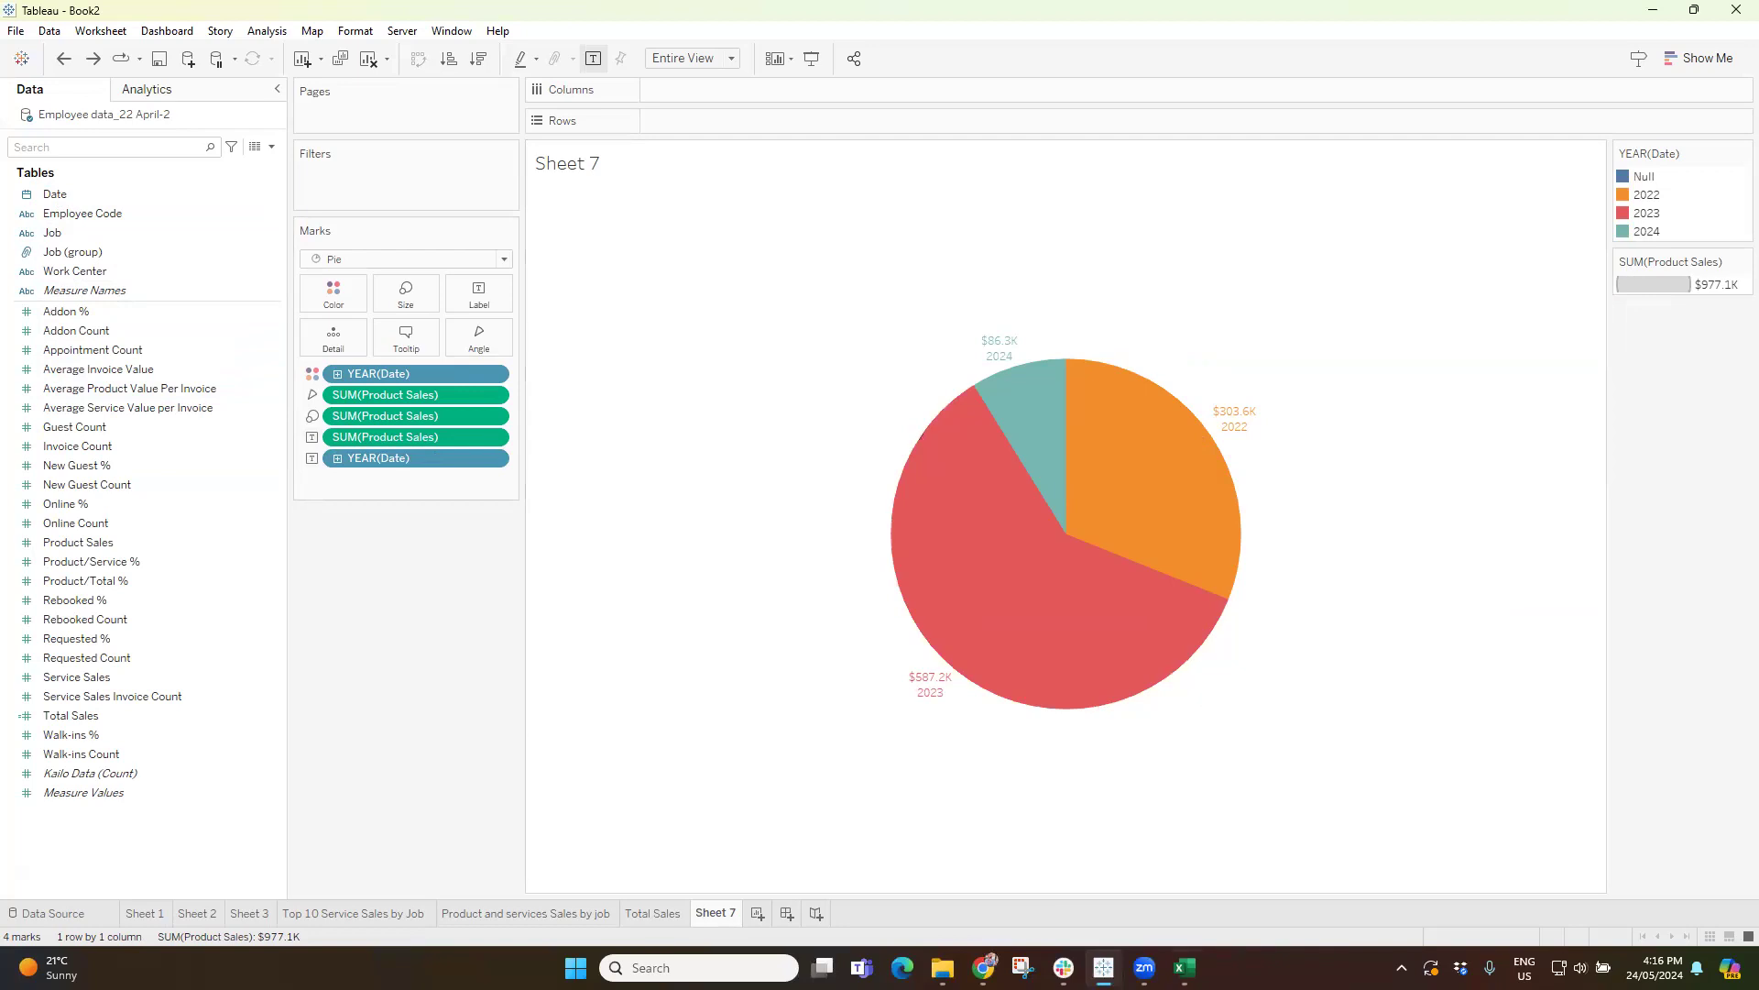
Recheck the last dates at the end of the Excel sheet's Date column and return to Tableau.
click(1185, 968)
scroll(561, 865, up, 2)
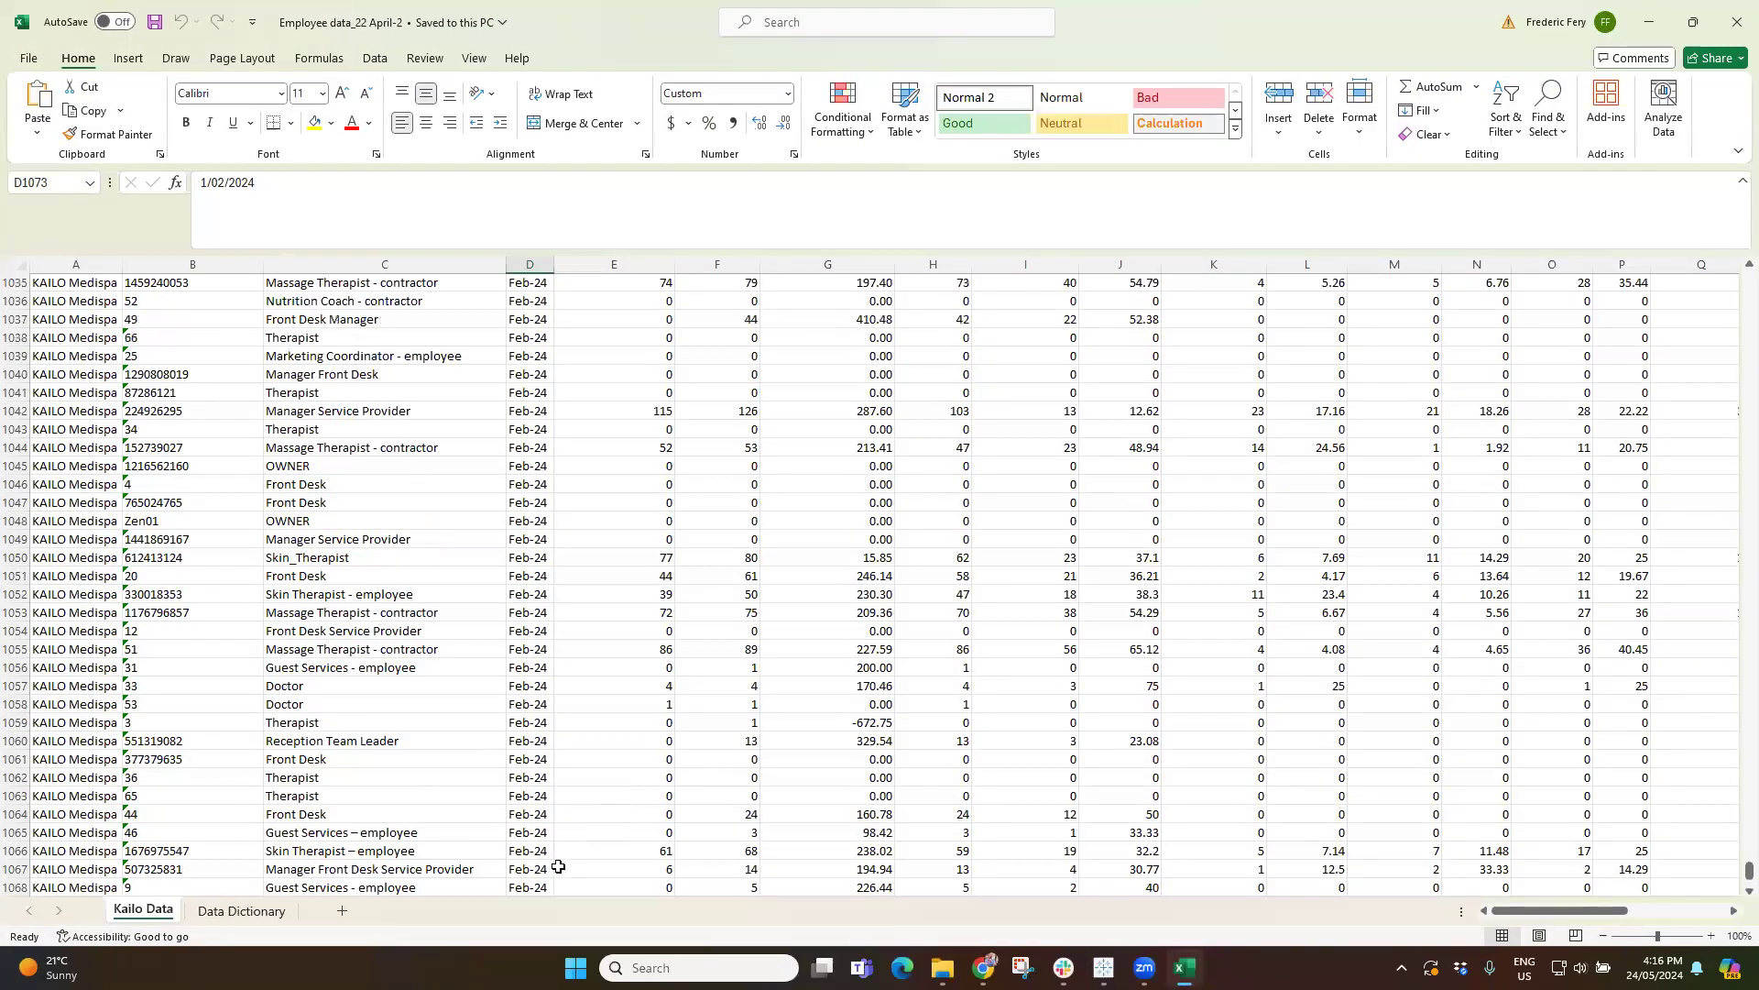
scroll(548, 865, down, 5)
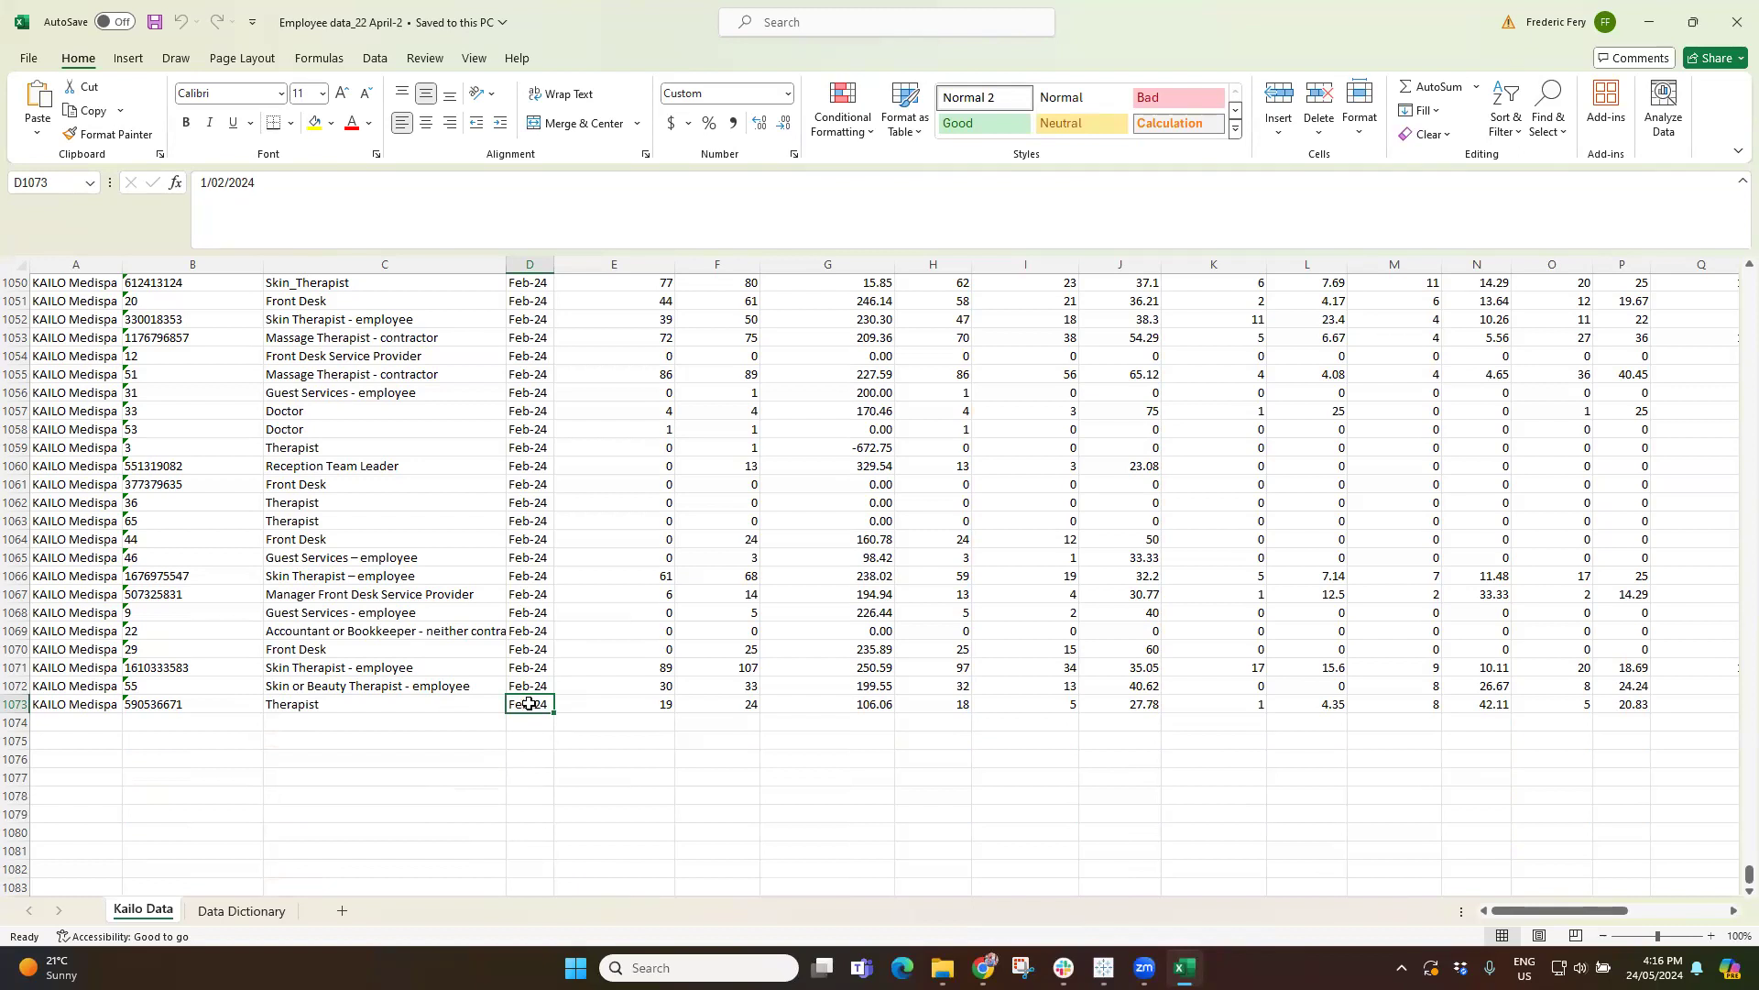
scroll(529, 703, up, 1)
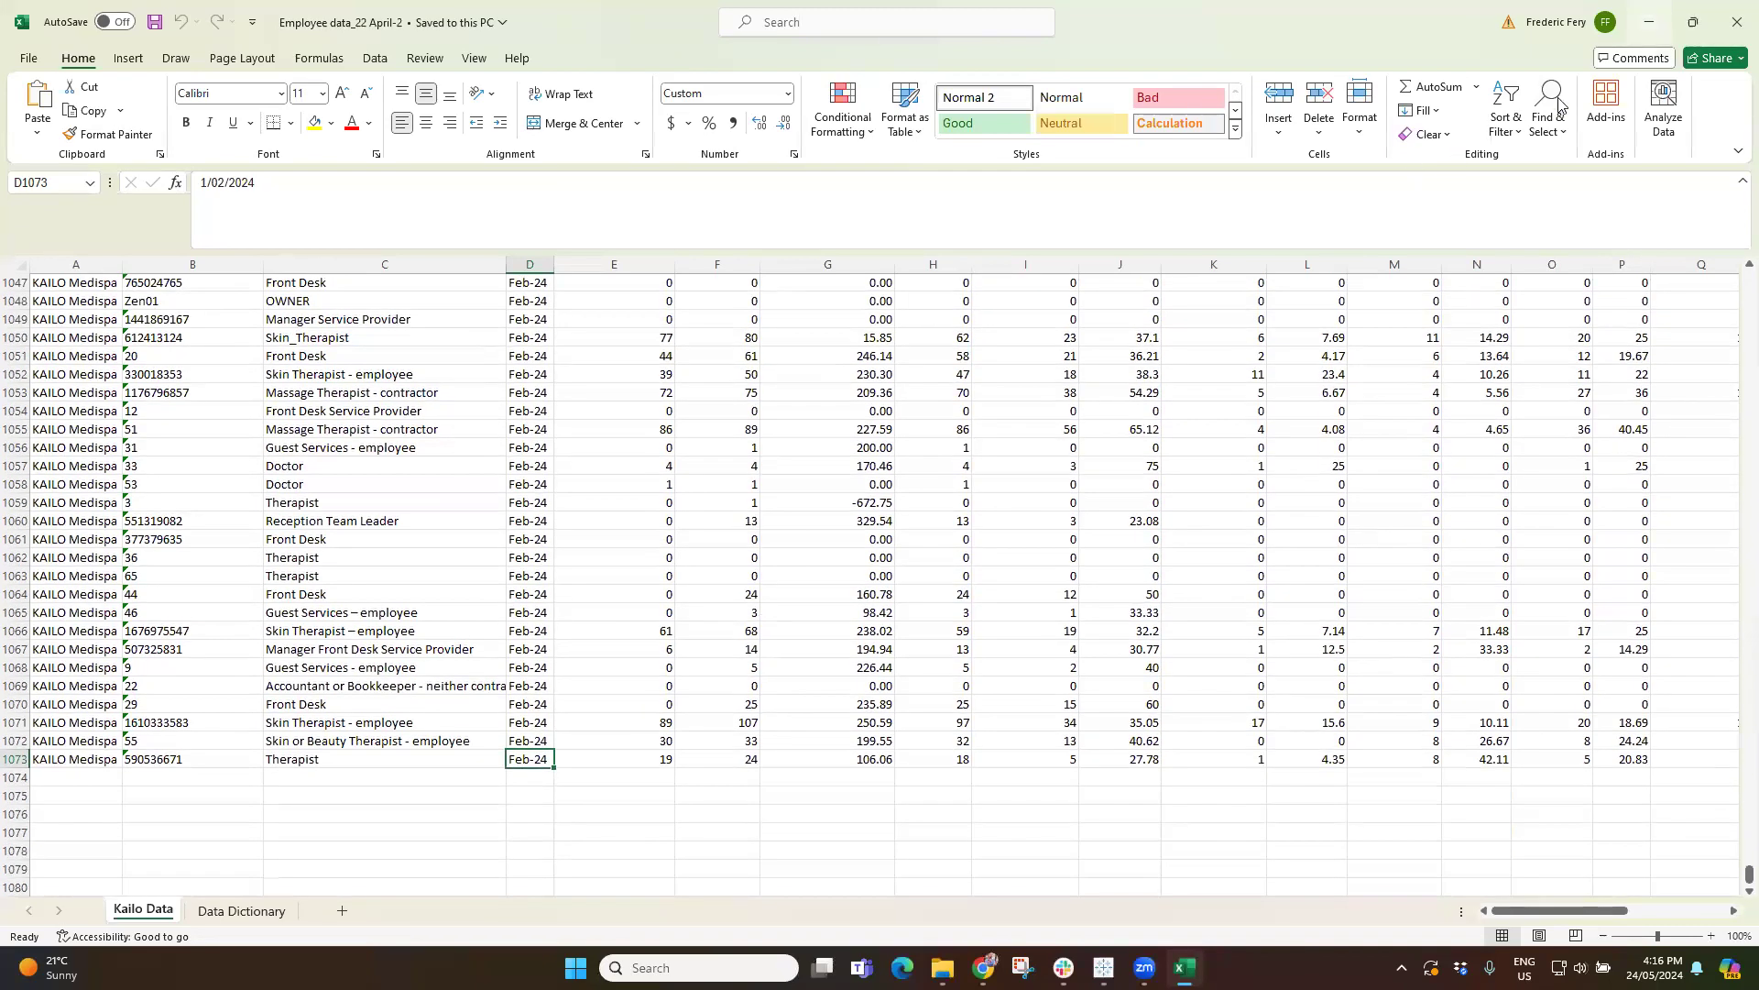
key(alt+Tab)
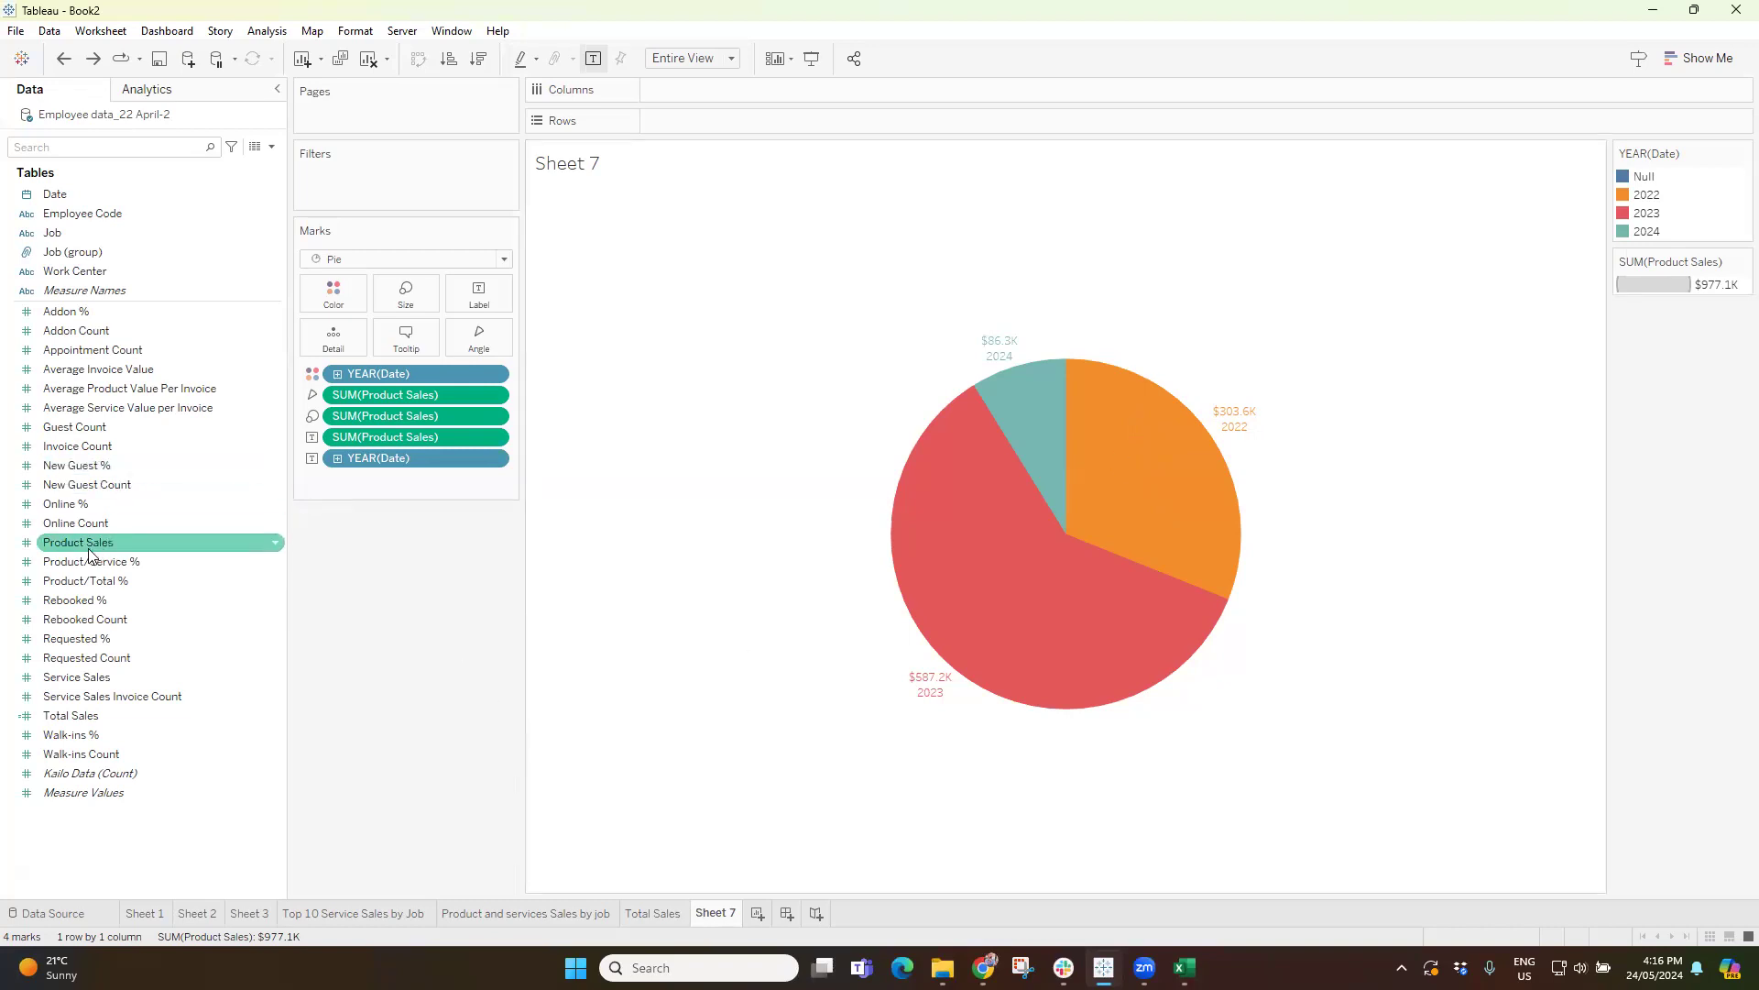
Open Sheet 1 and inspect the Service Sales bar for January 2024.
click(142, 912)
mouse_move(587, 236)
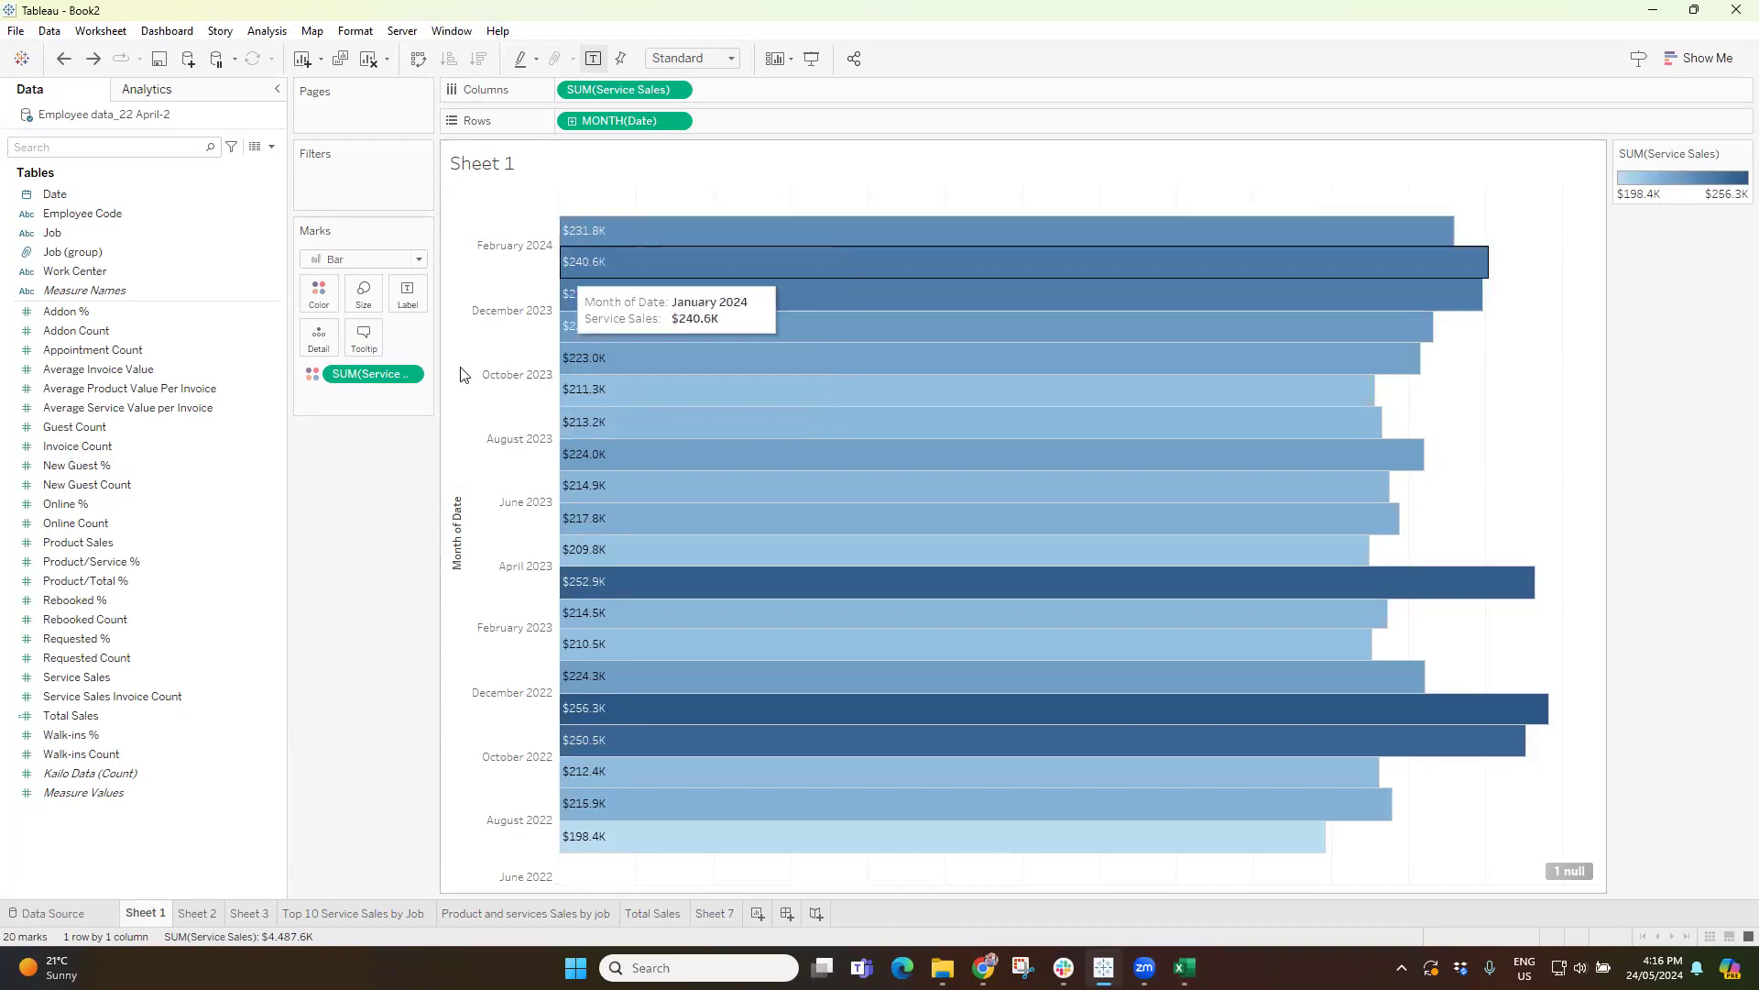
Check the default number format of the Product Sales field and leave it without making changes.
right_click(66, 544)
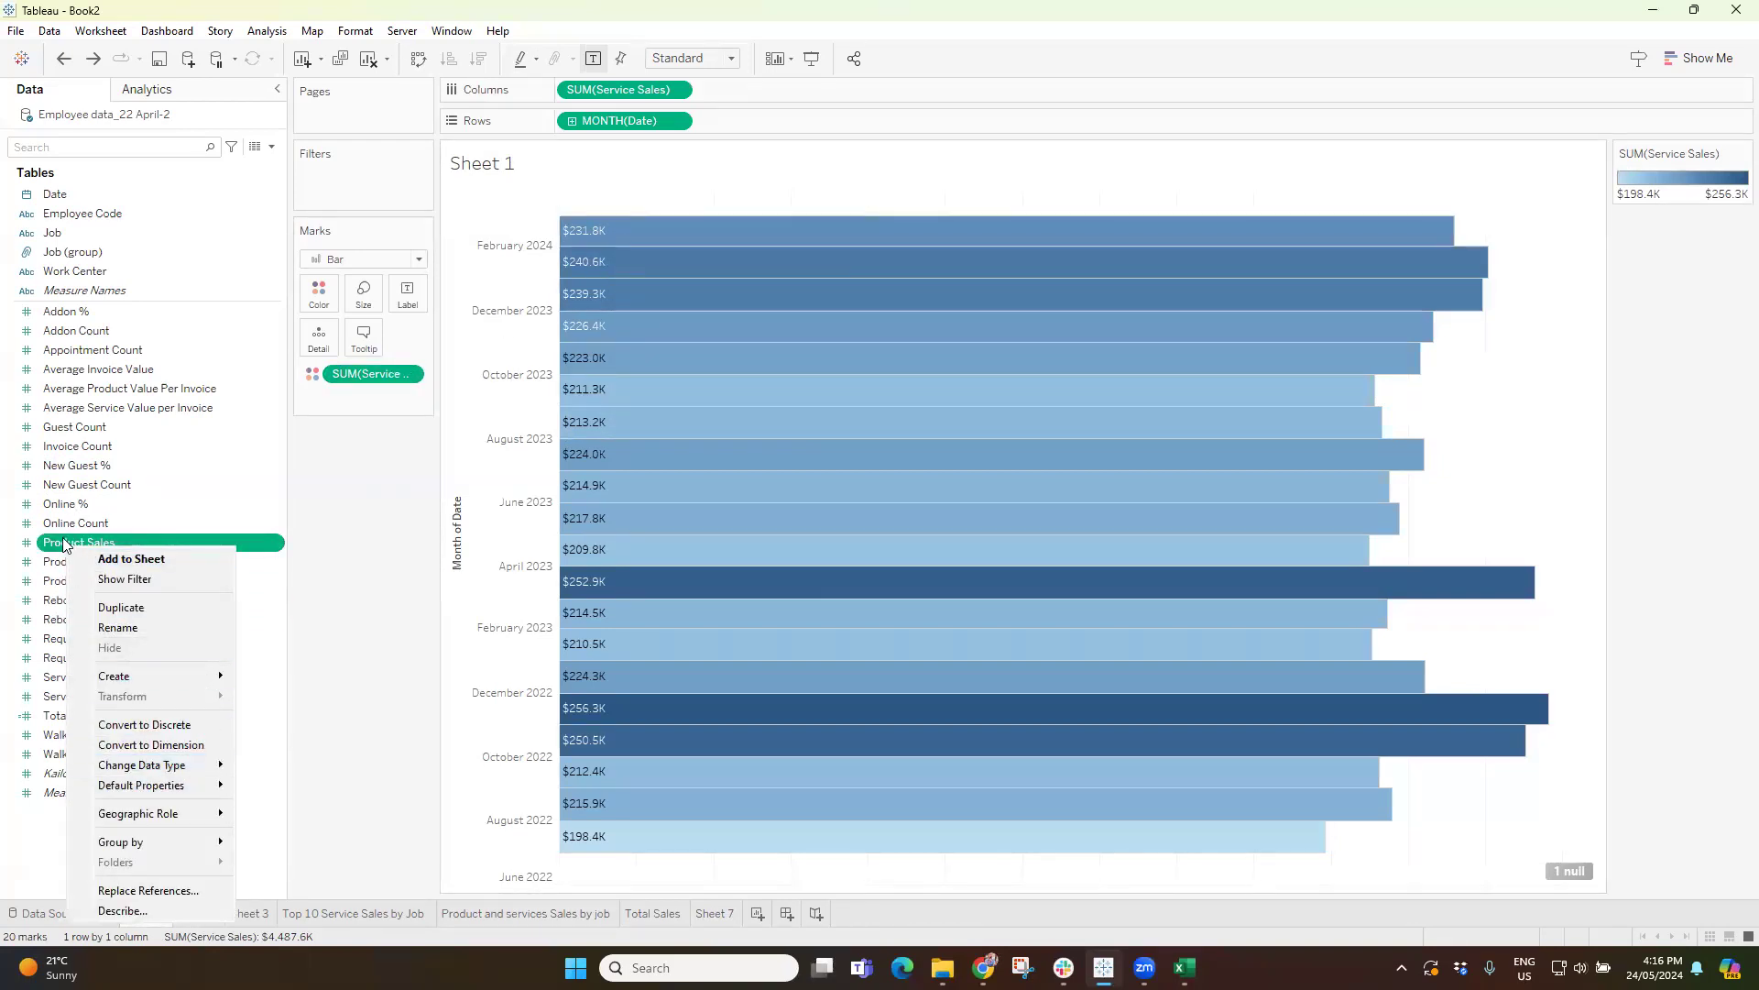
mouse_move(156, 790)
click(308, 823)
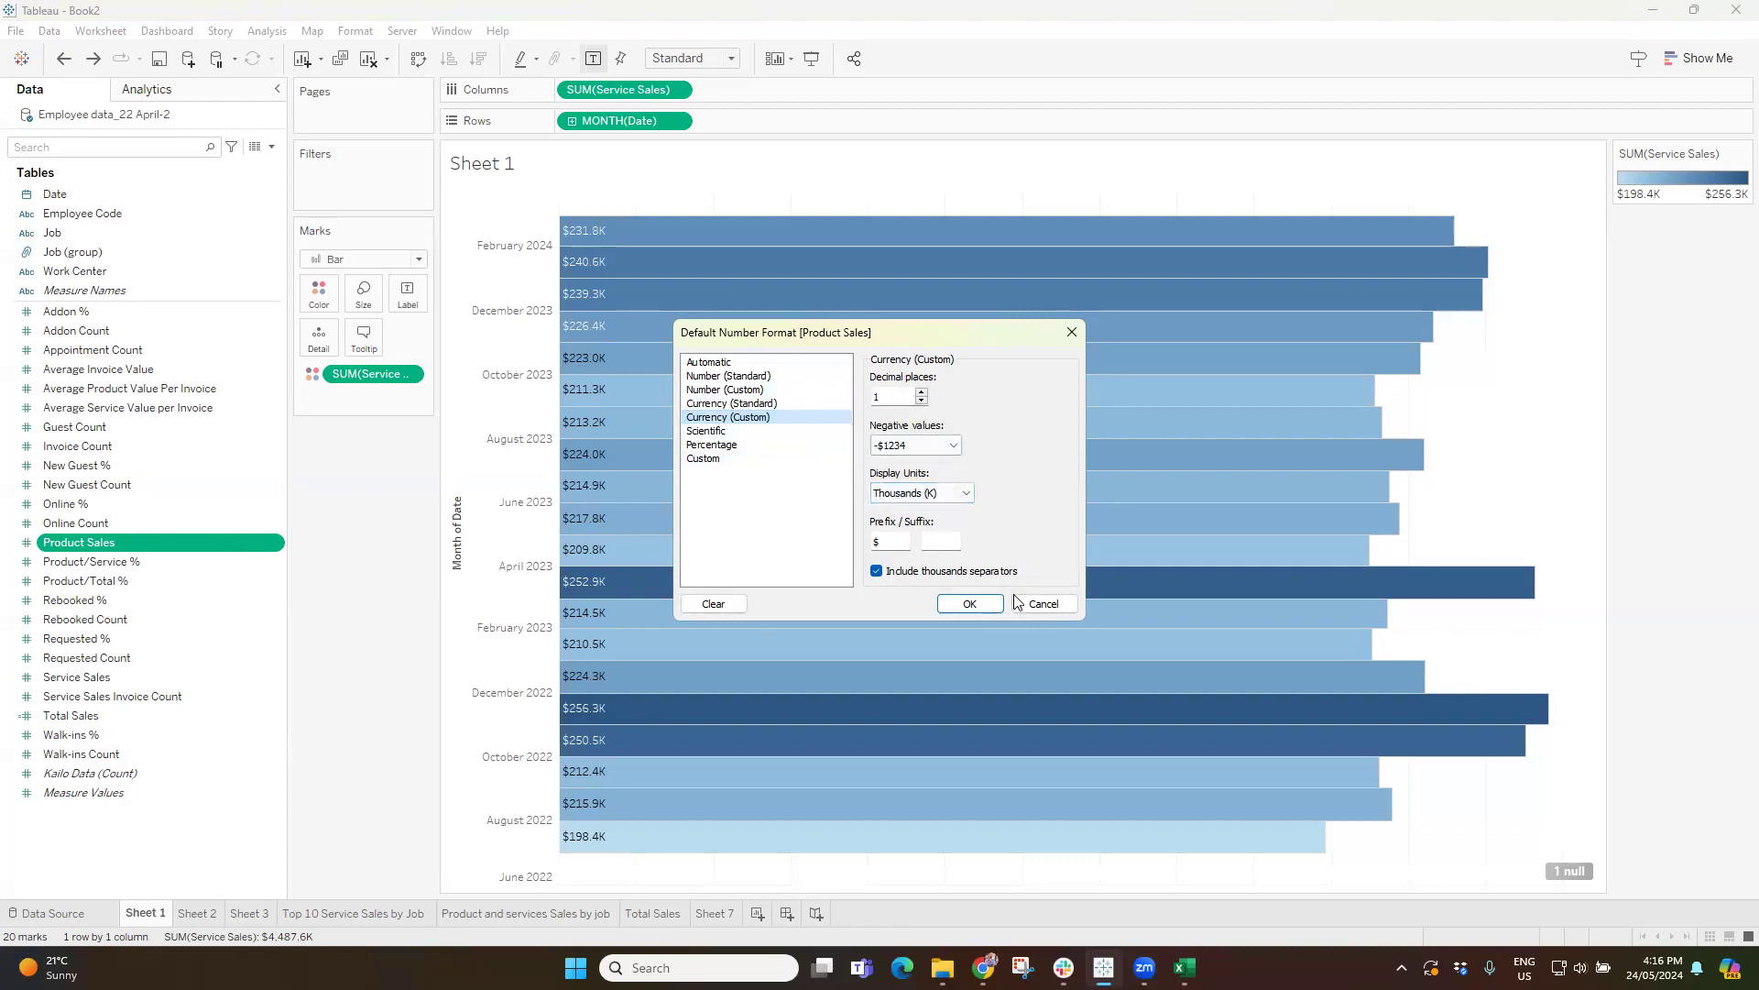
click(1044, 603)
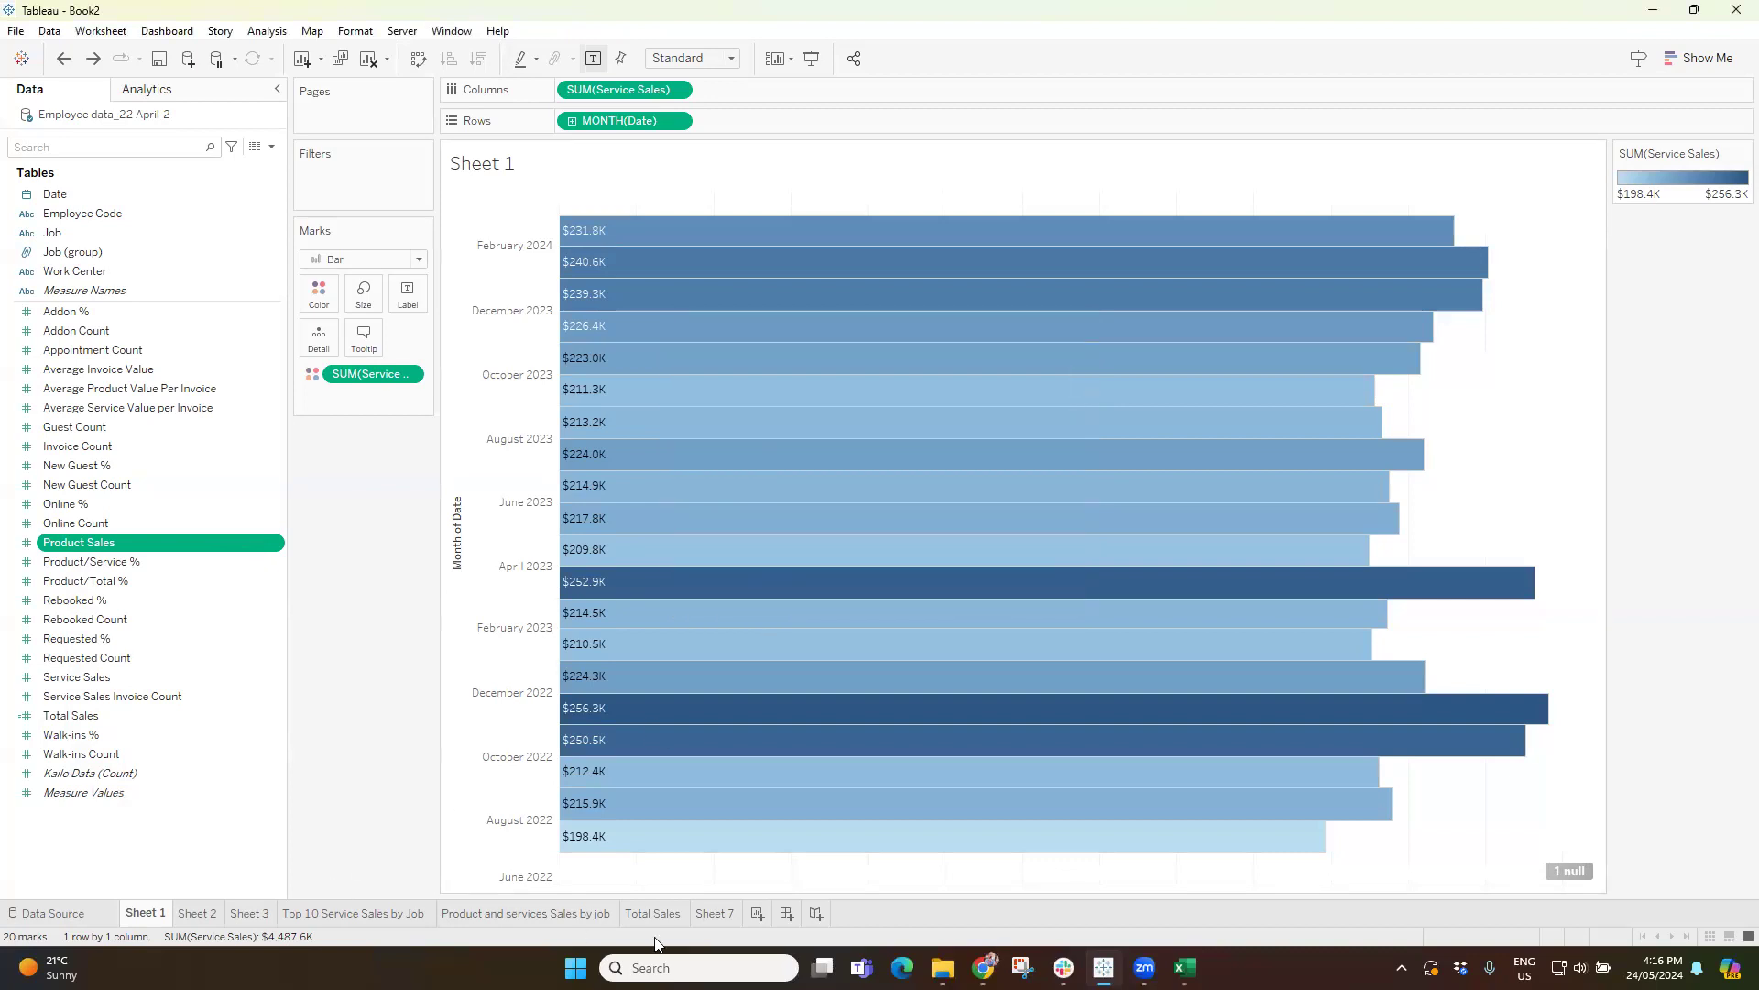
Create a new worksheet and add Date by year and Total Sales to it.
click(761, 913)
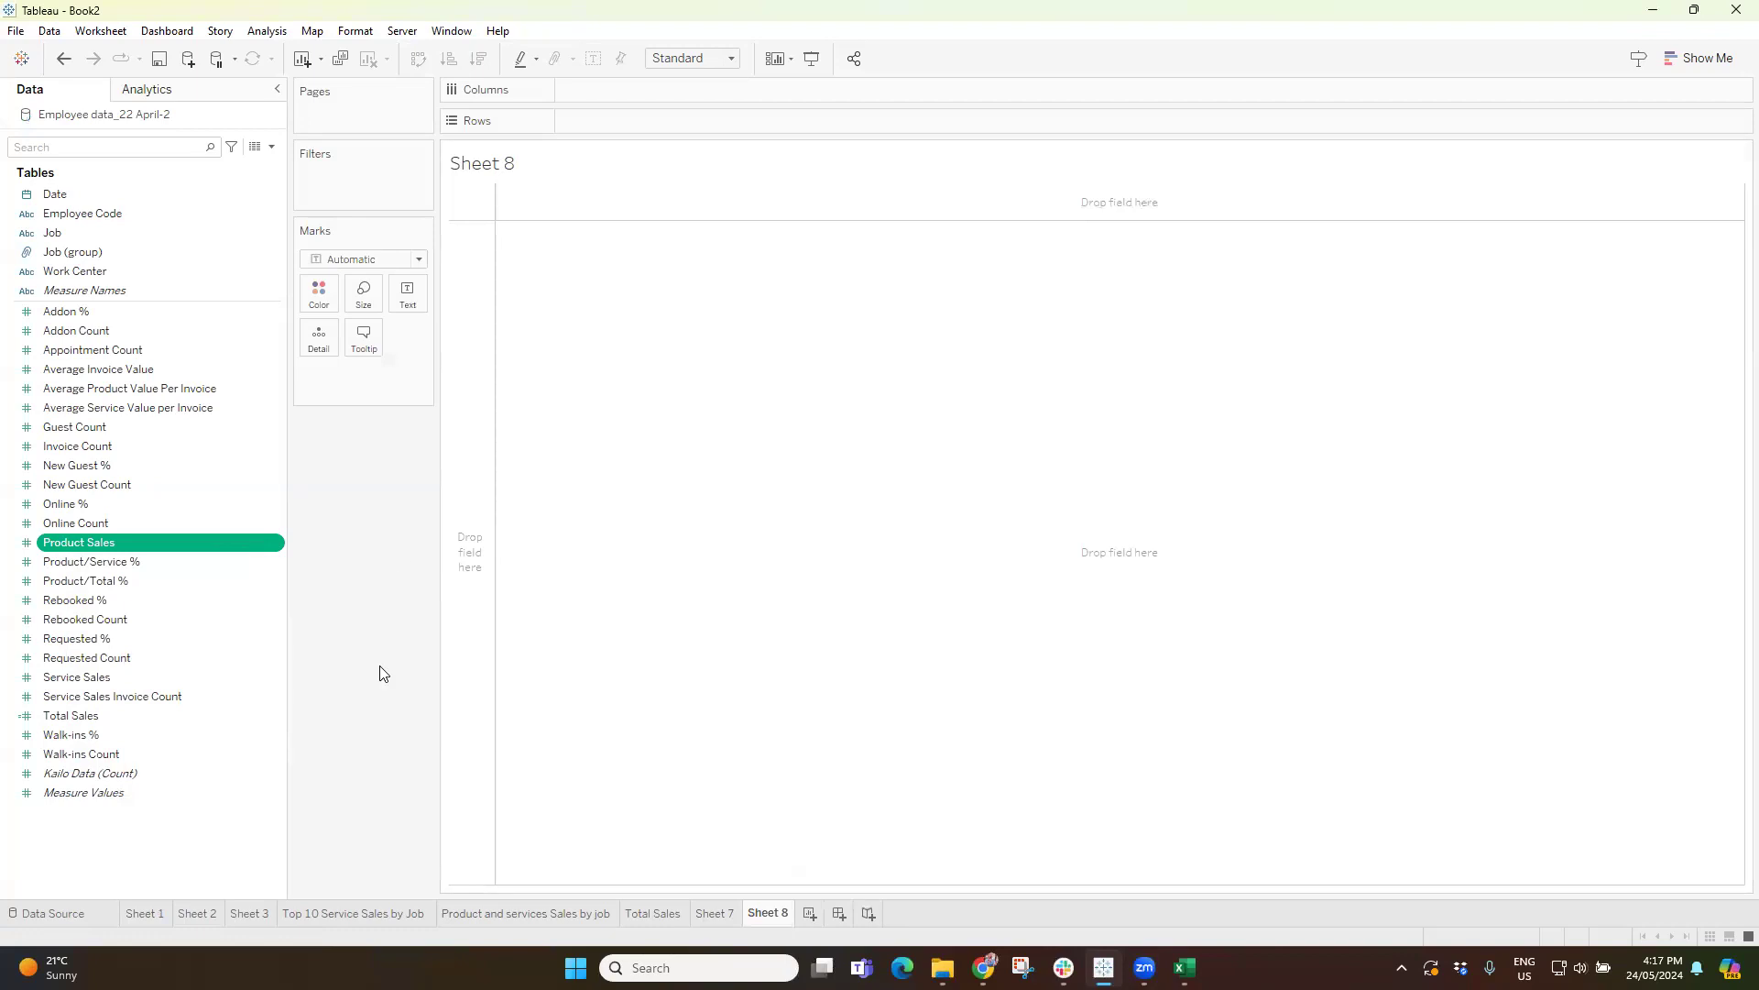
right_click(74, 542)
click(381, 627)
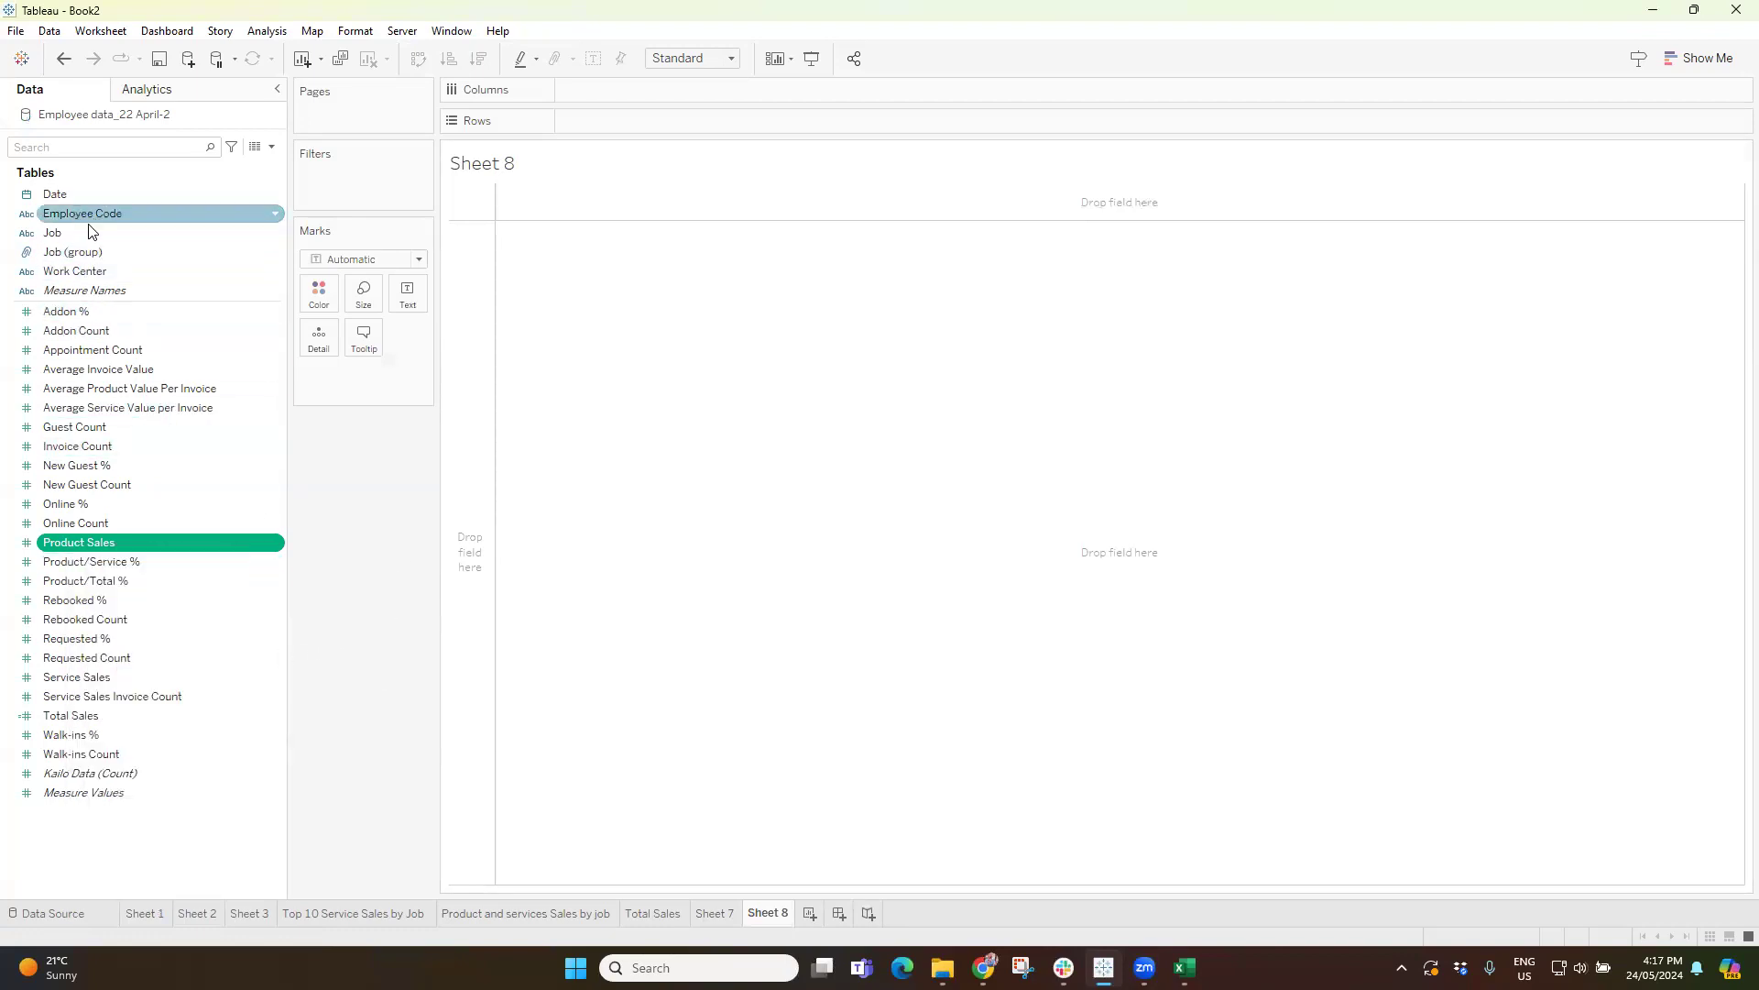
double_click(60, 195)
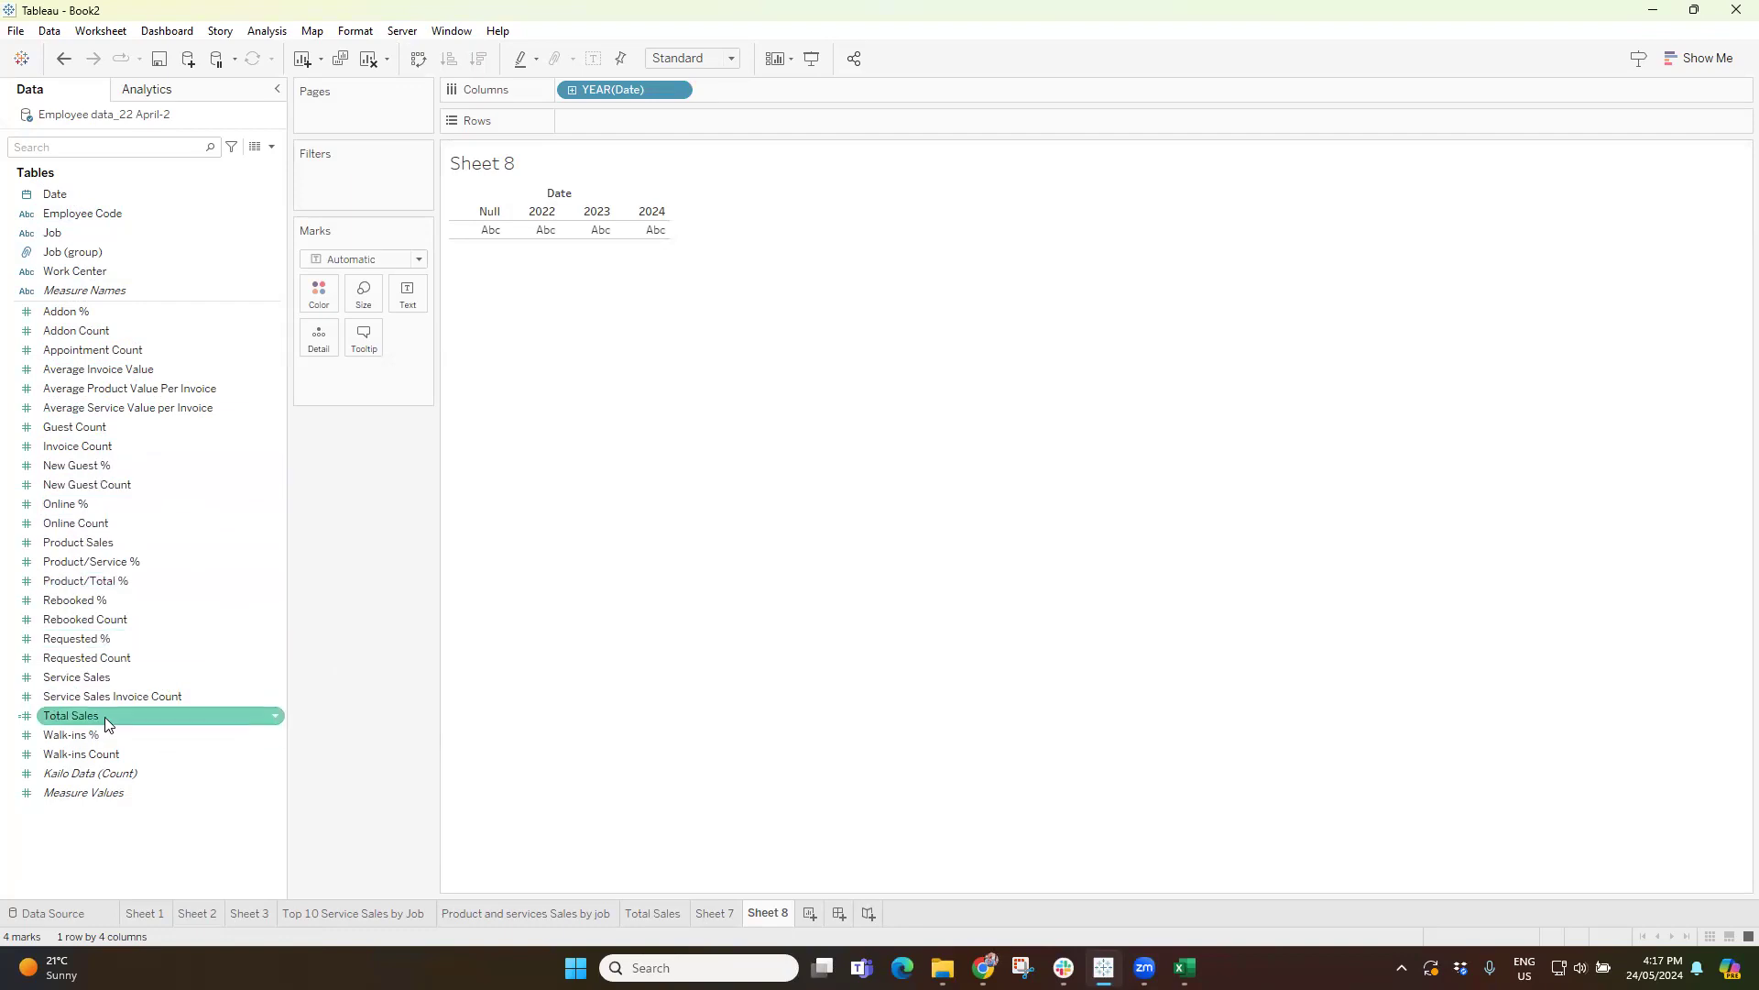
double_click(81, 713)
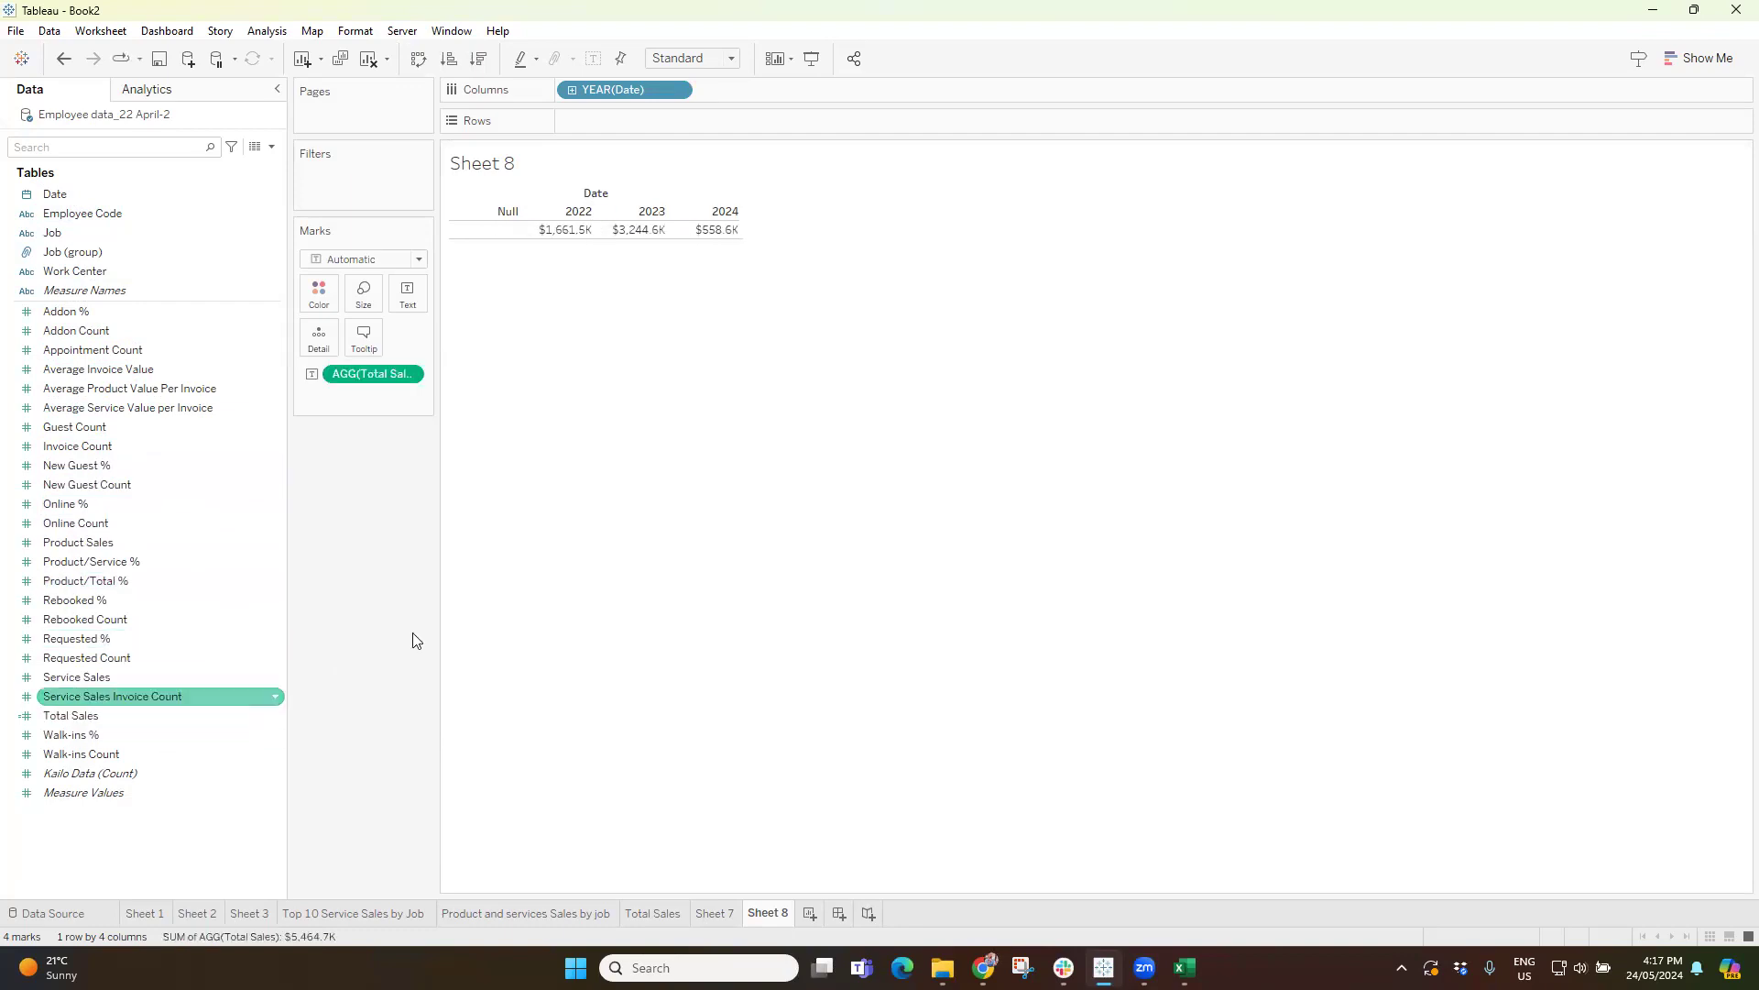
Convert the yearly Total Sales table into a horizontal bar chart.
click(1703, 40)
click(1611, 201)
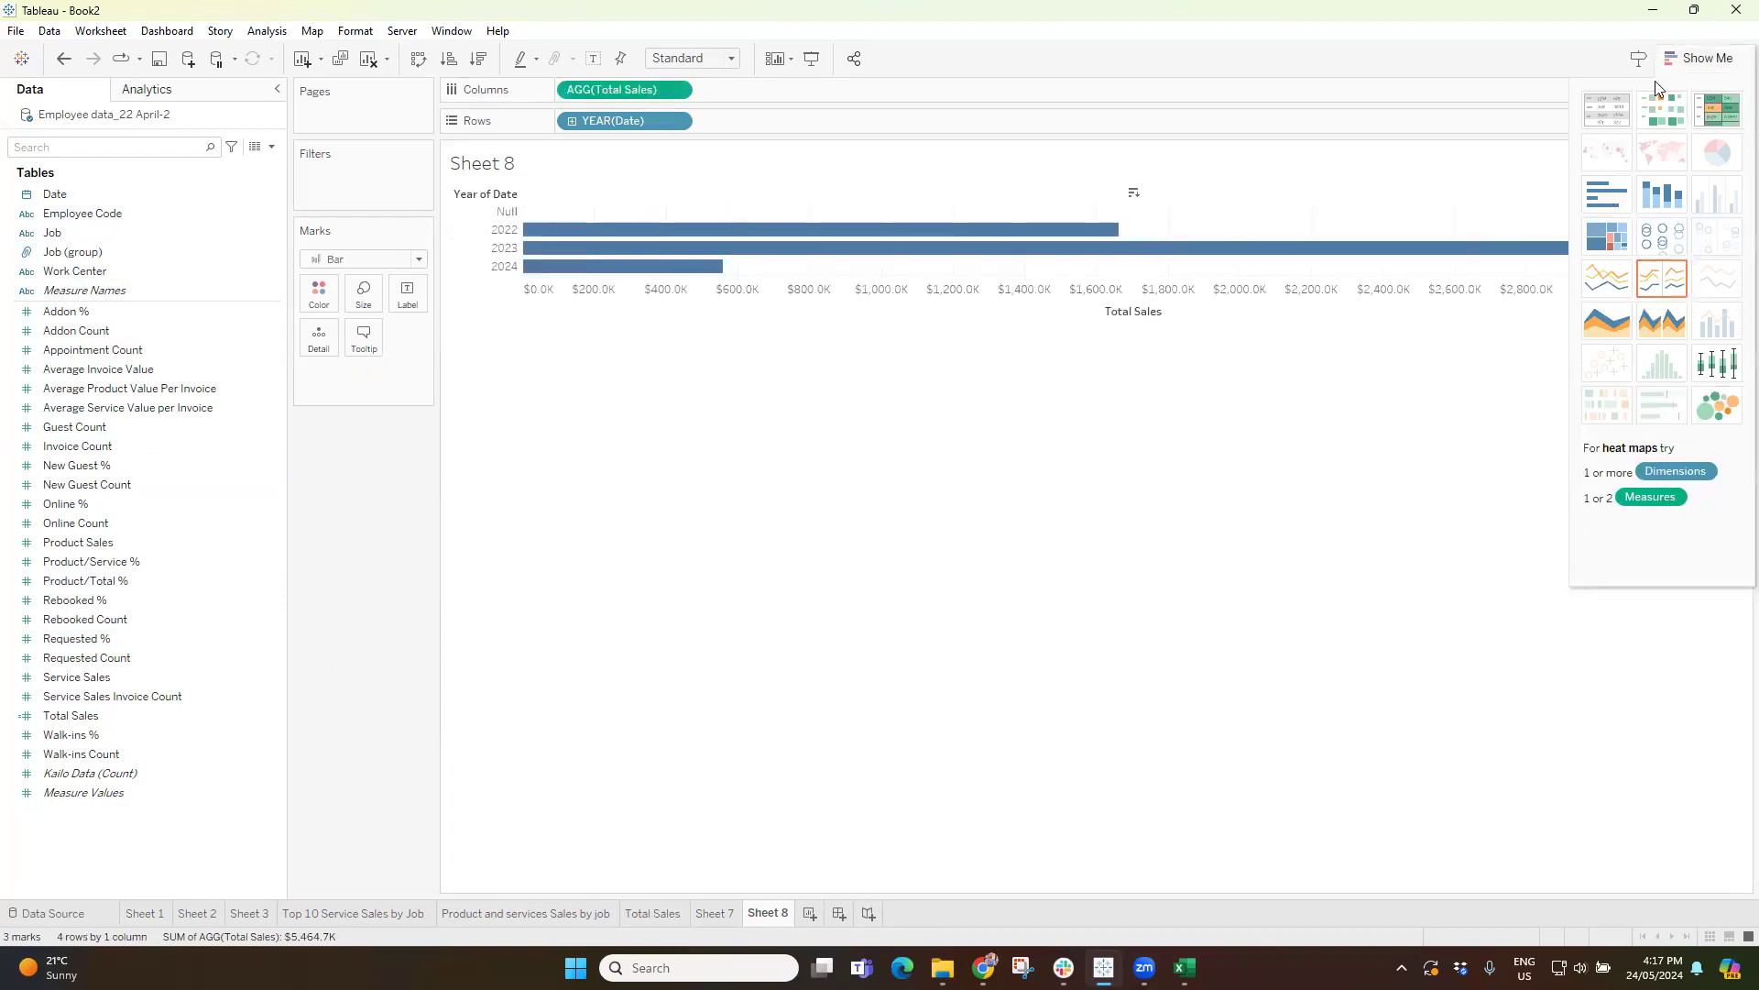
click(1701, 57)
Fit the bar chart to Entire View and show mark labels on the bars.
click(694, 58)
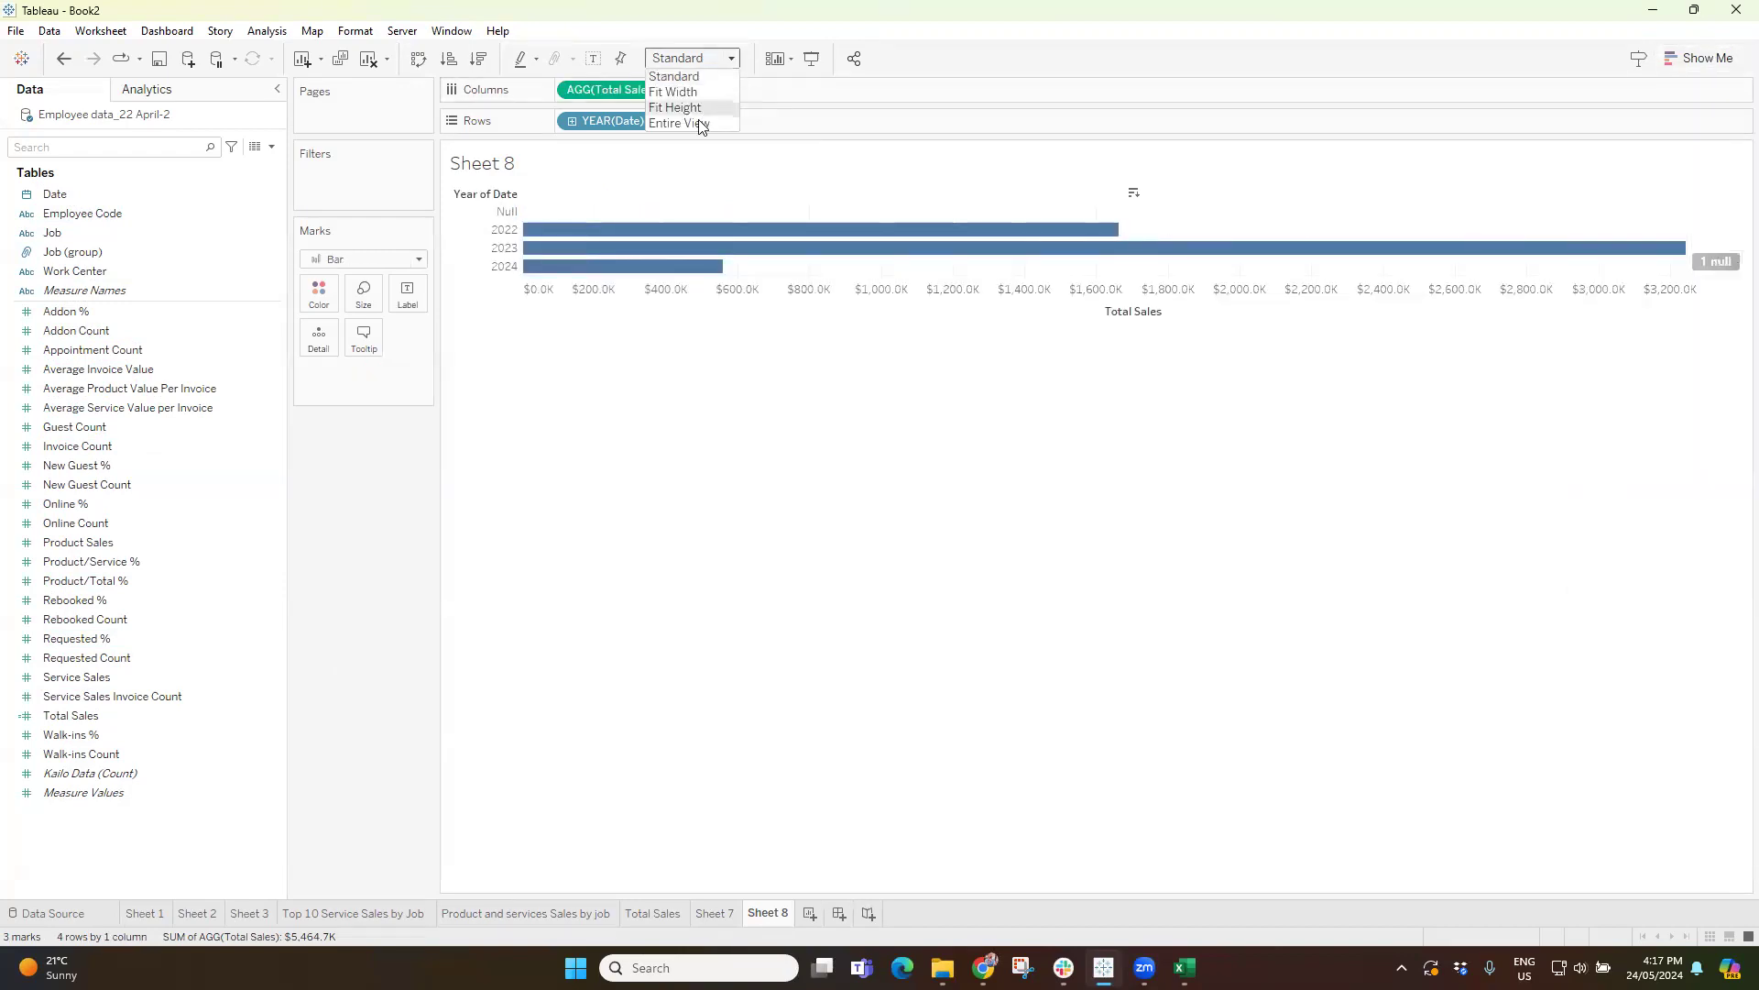
click(699, 126)
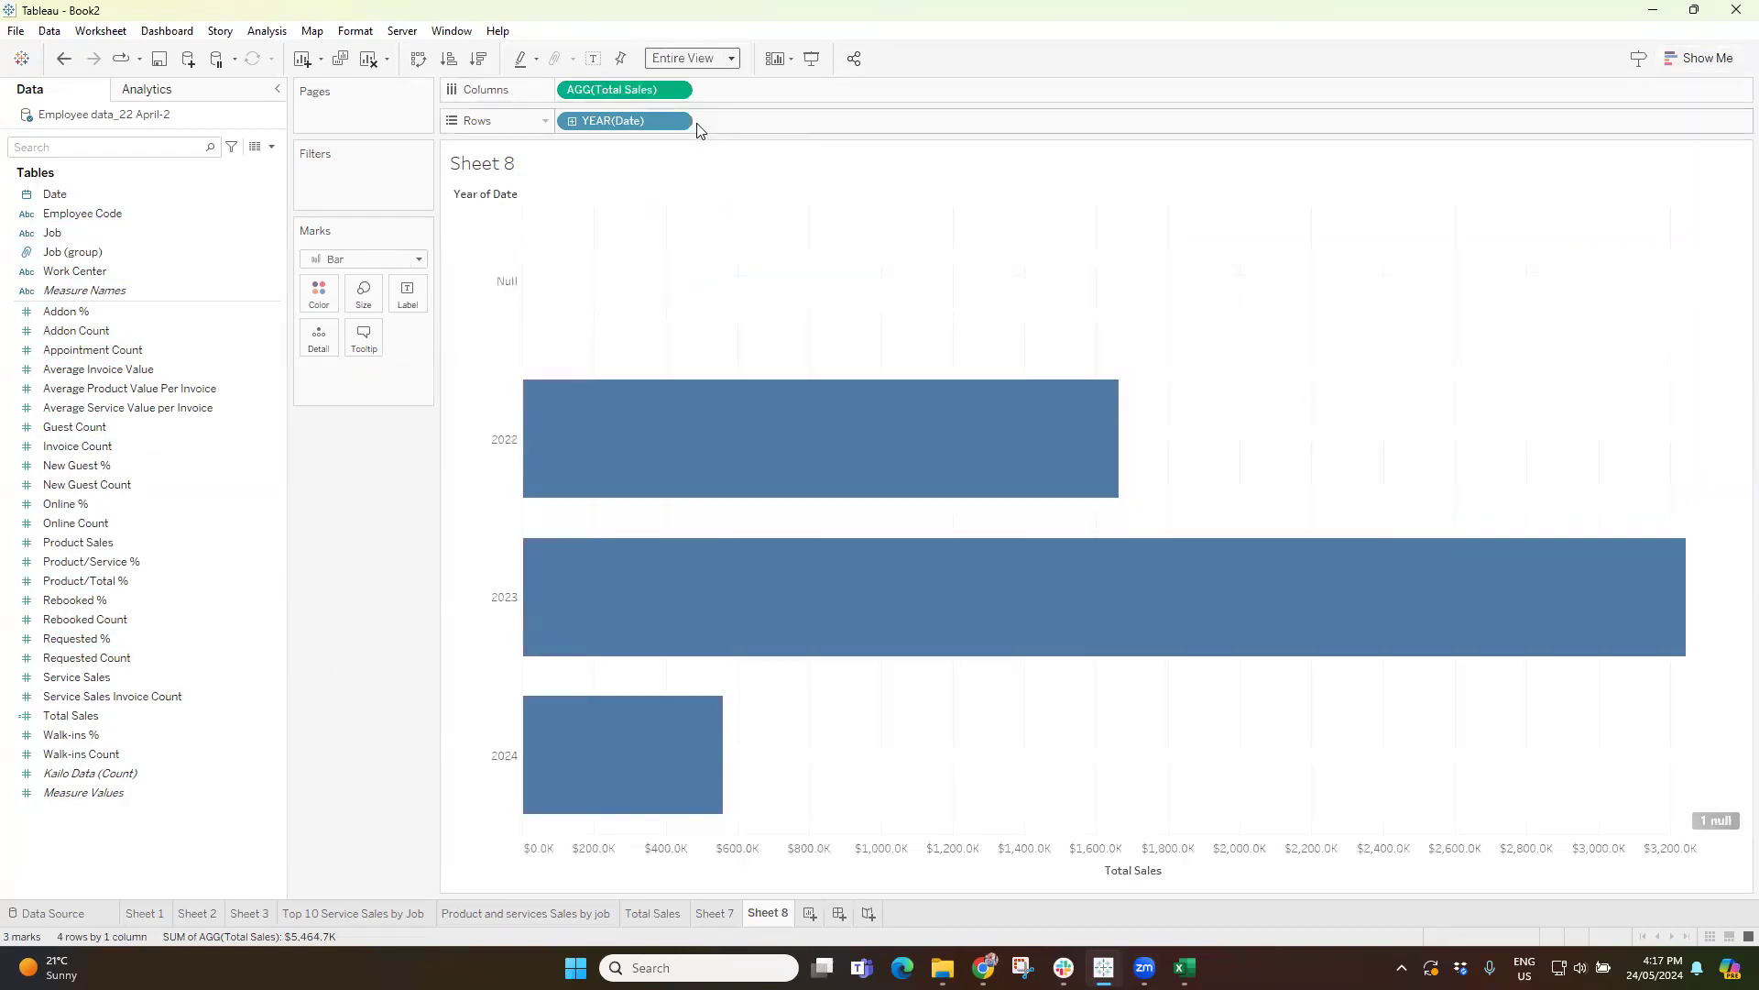
click(594, 58)
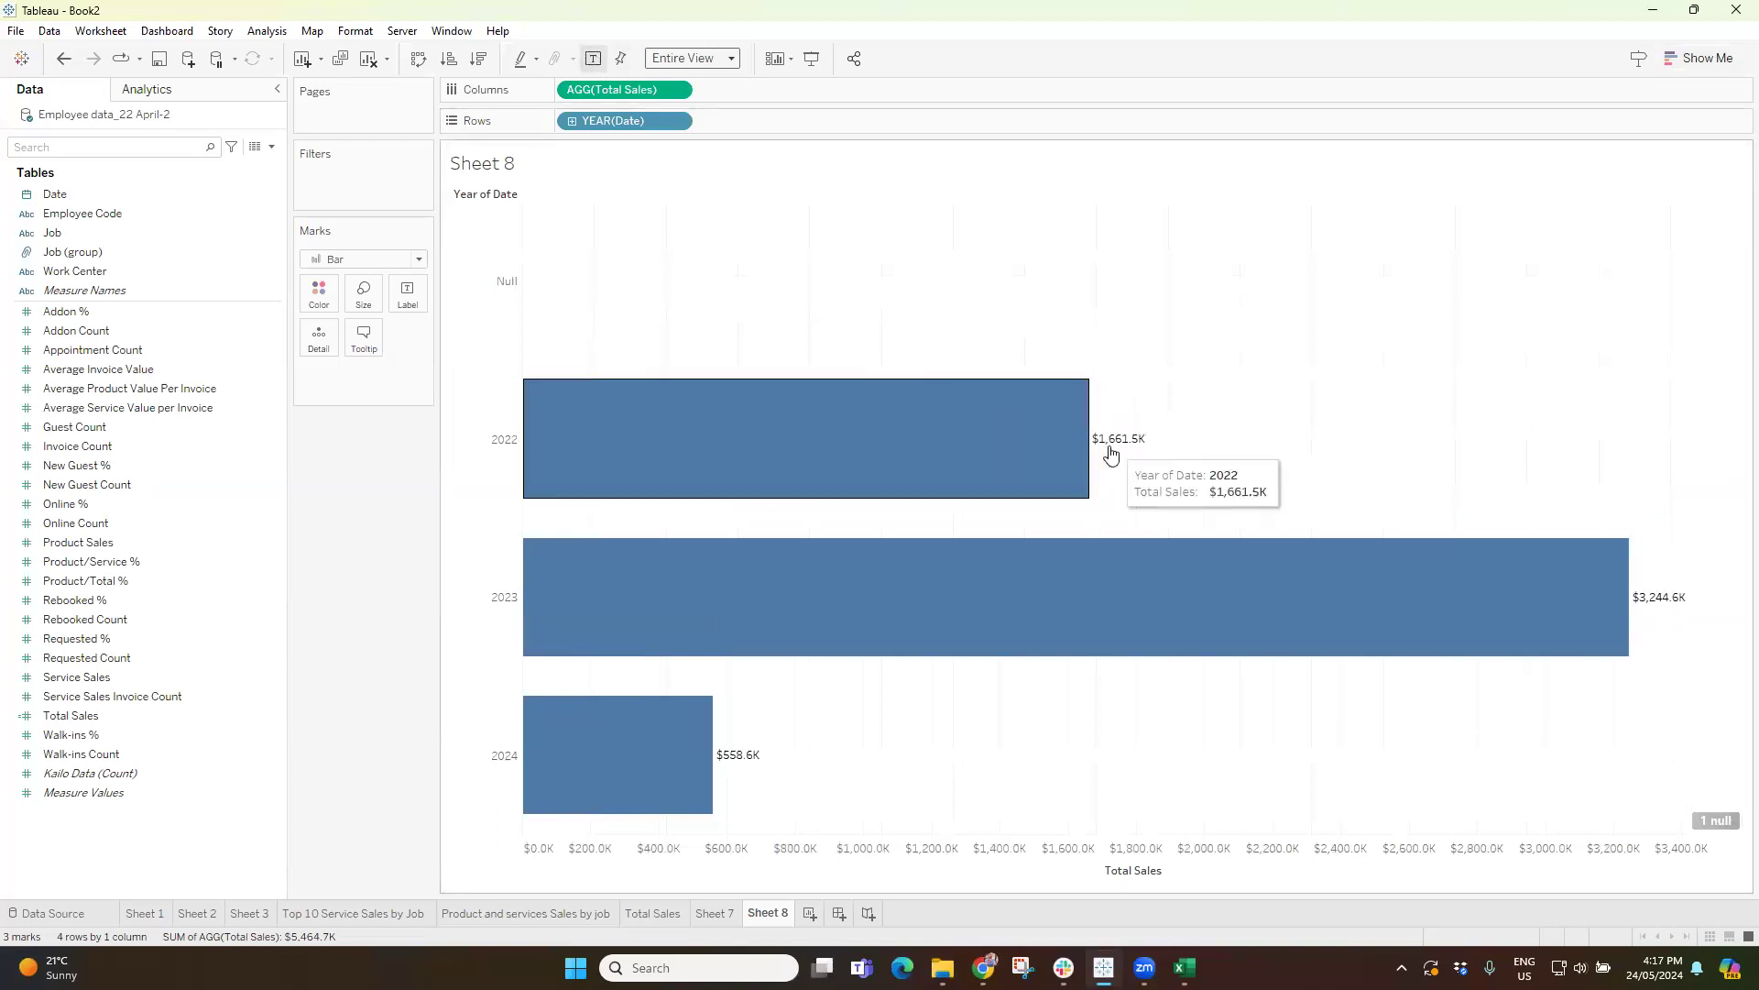
mouse_move(1129, 444)
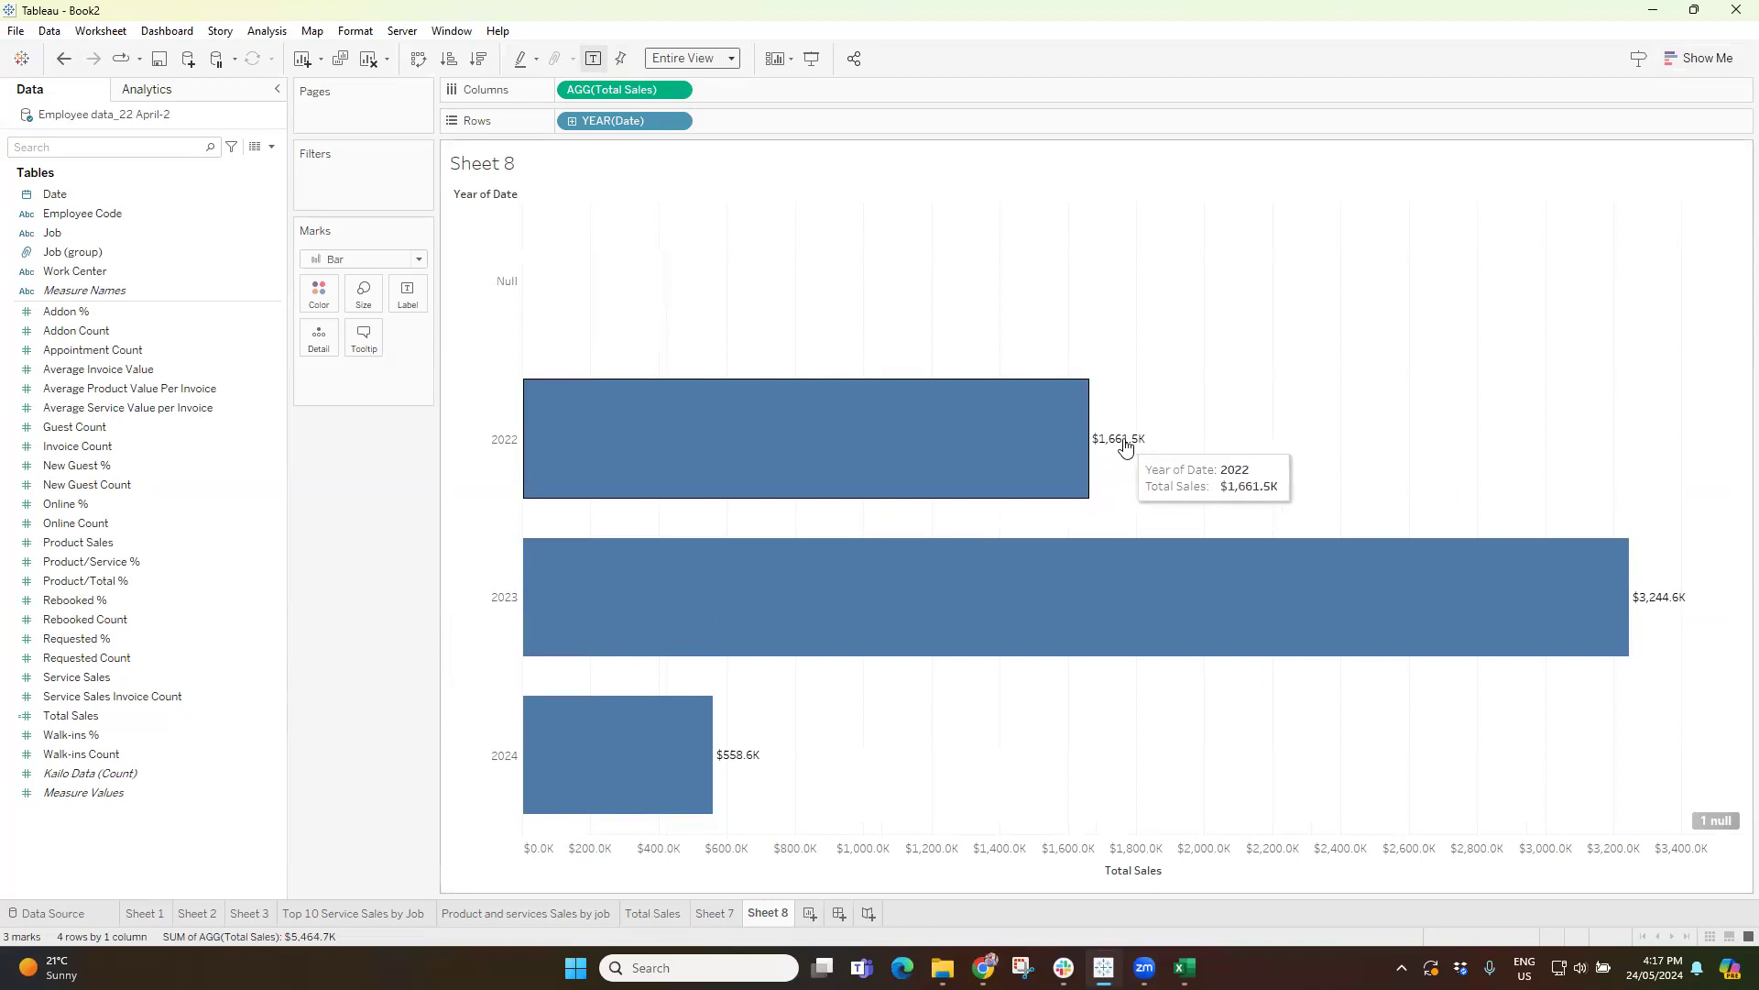
Check the default number format of the Total Sales field and leave it without making changes.
right_click(71, 716)
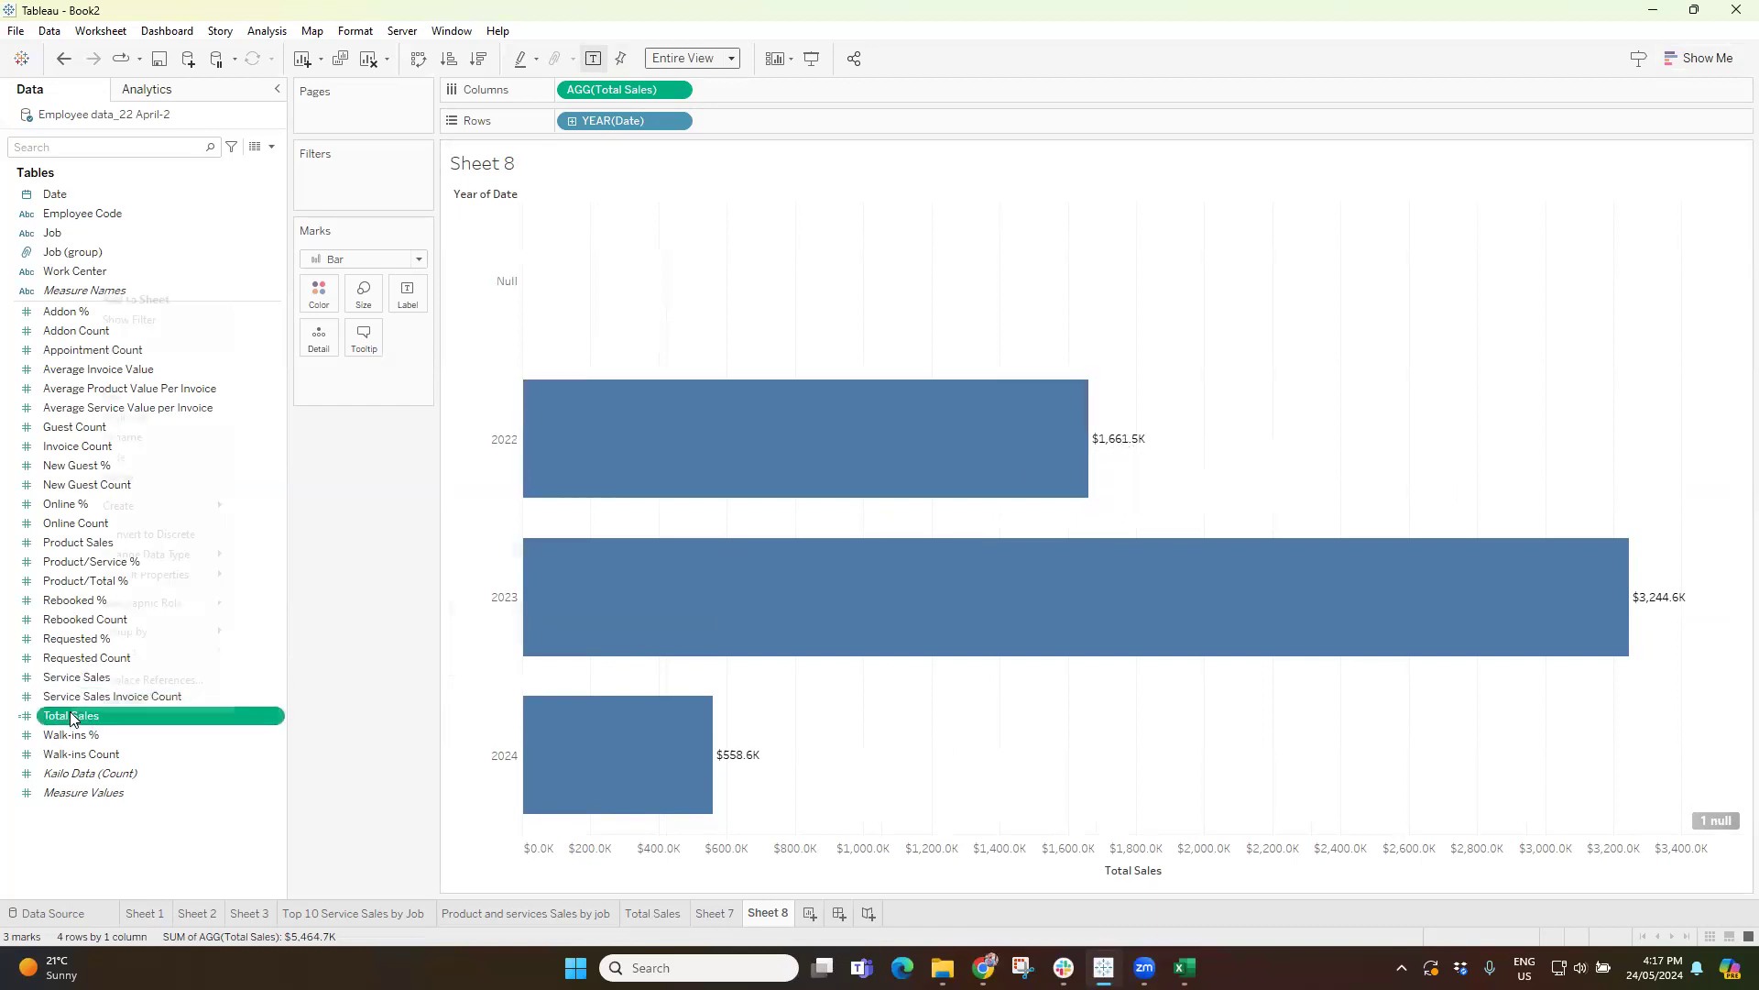
mouse_move(206, 574)
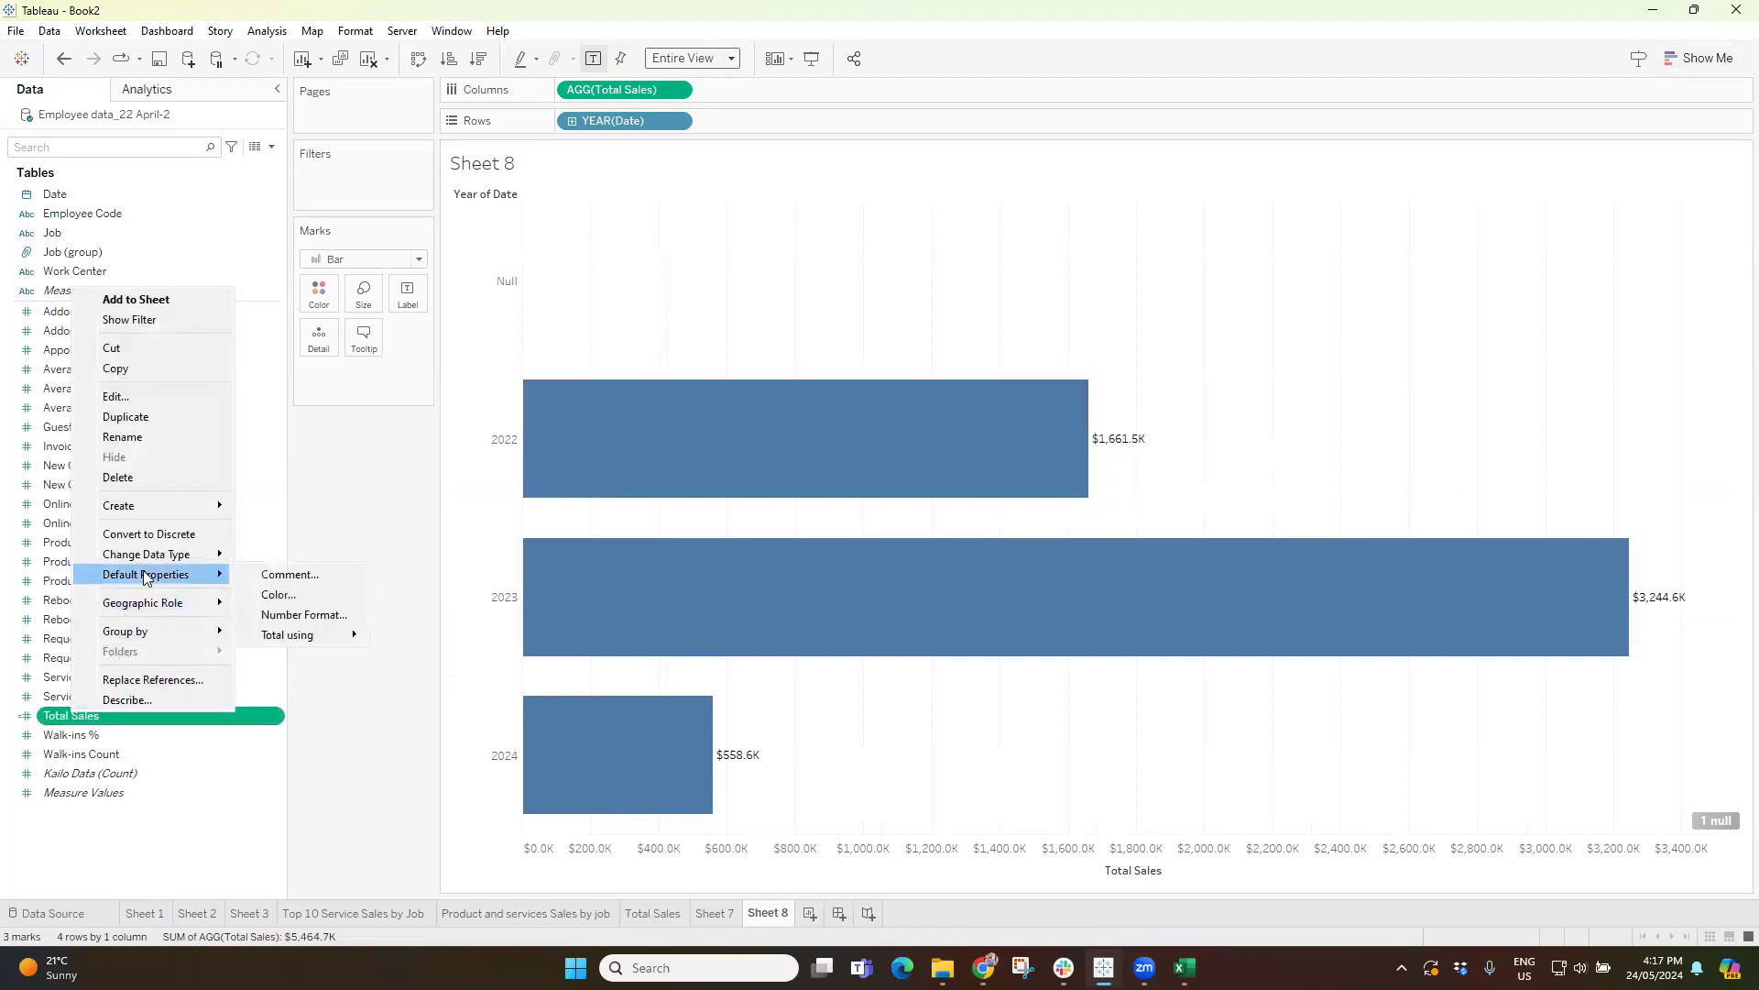
click(276, 624)
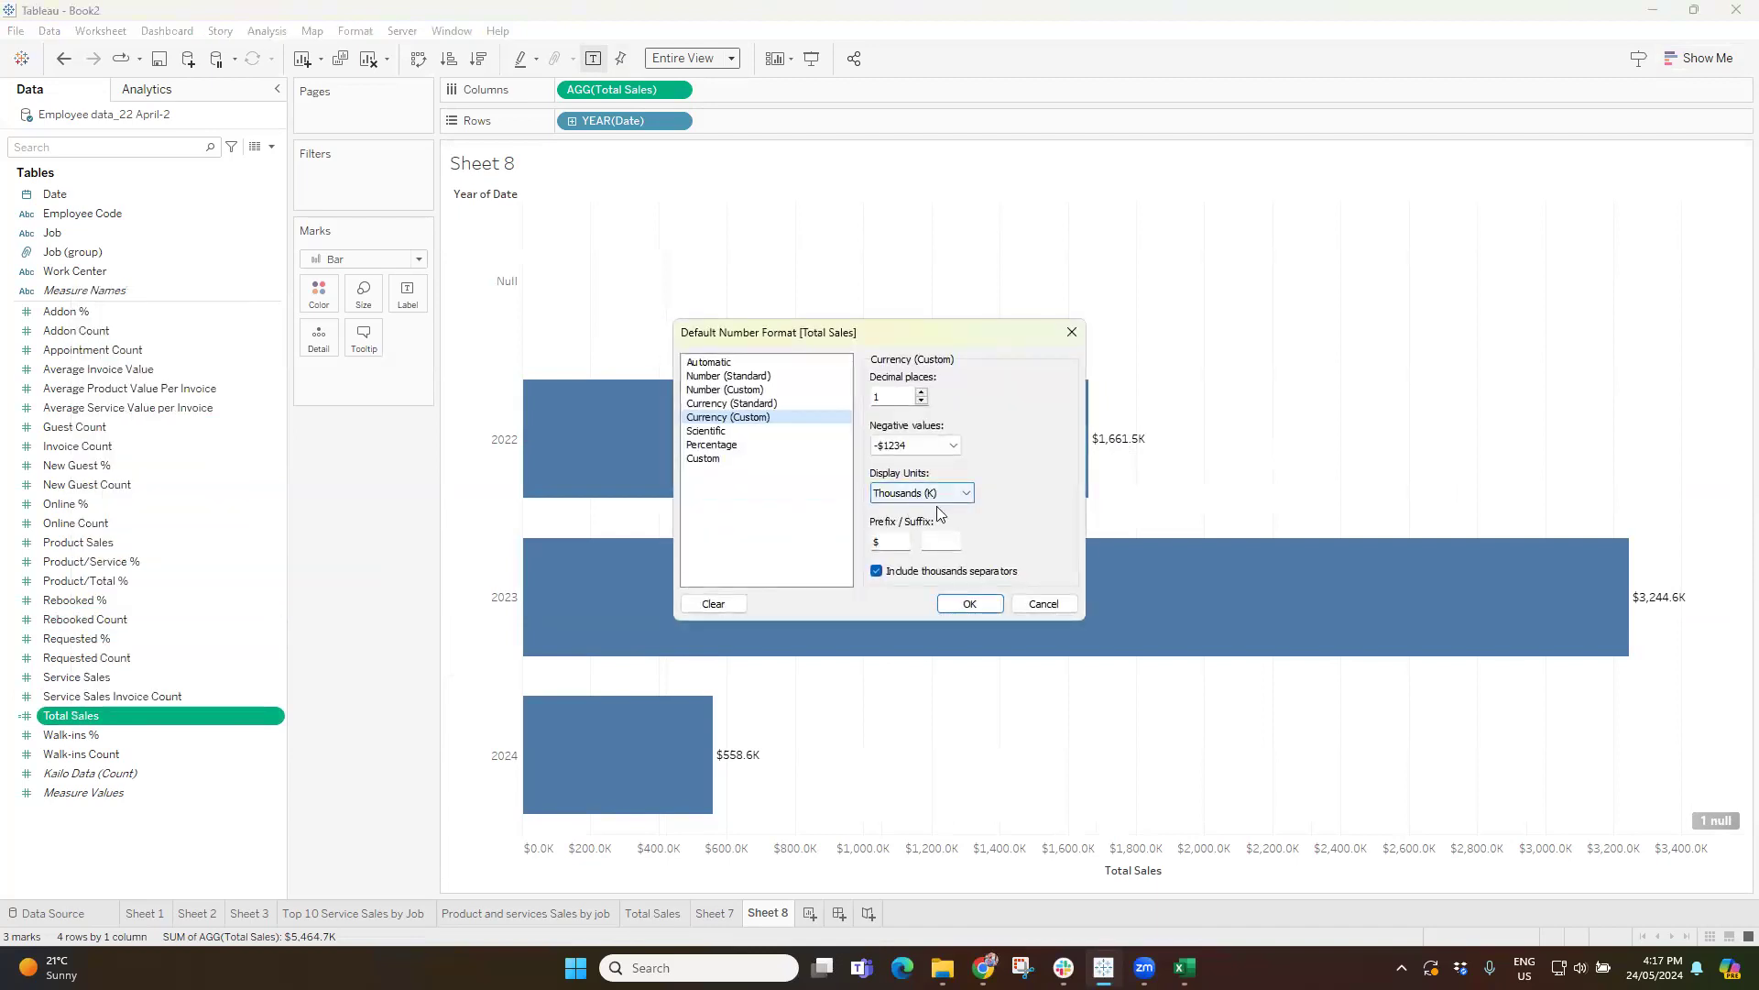
click(1043, 603)
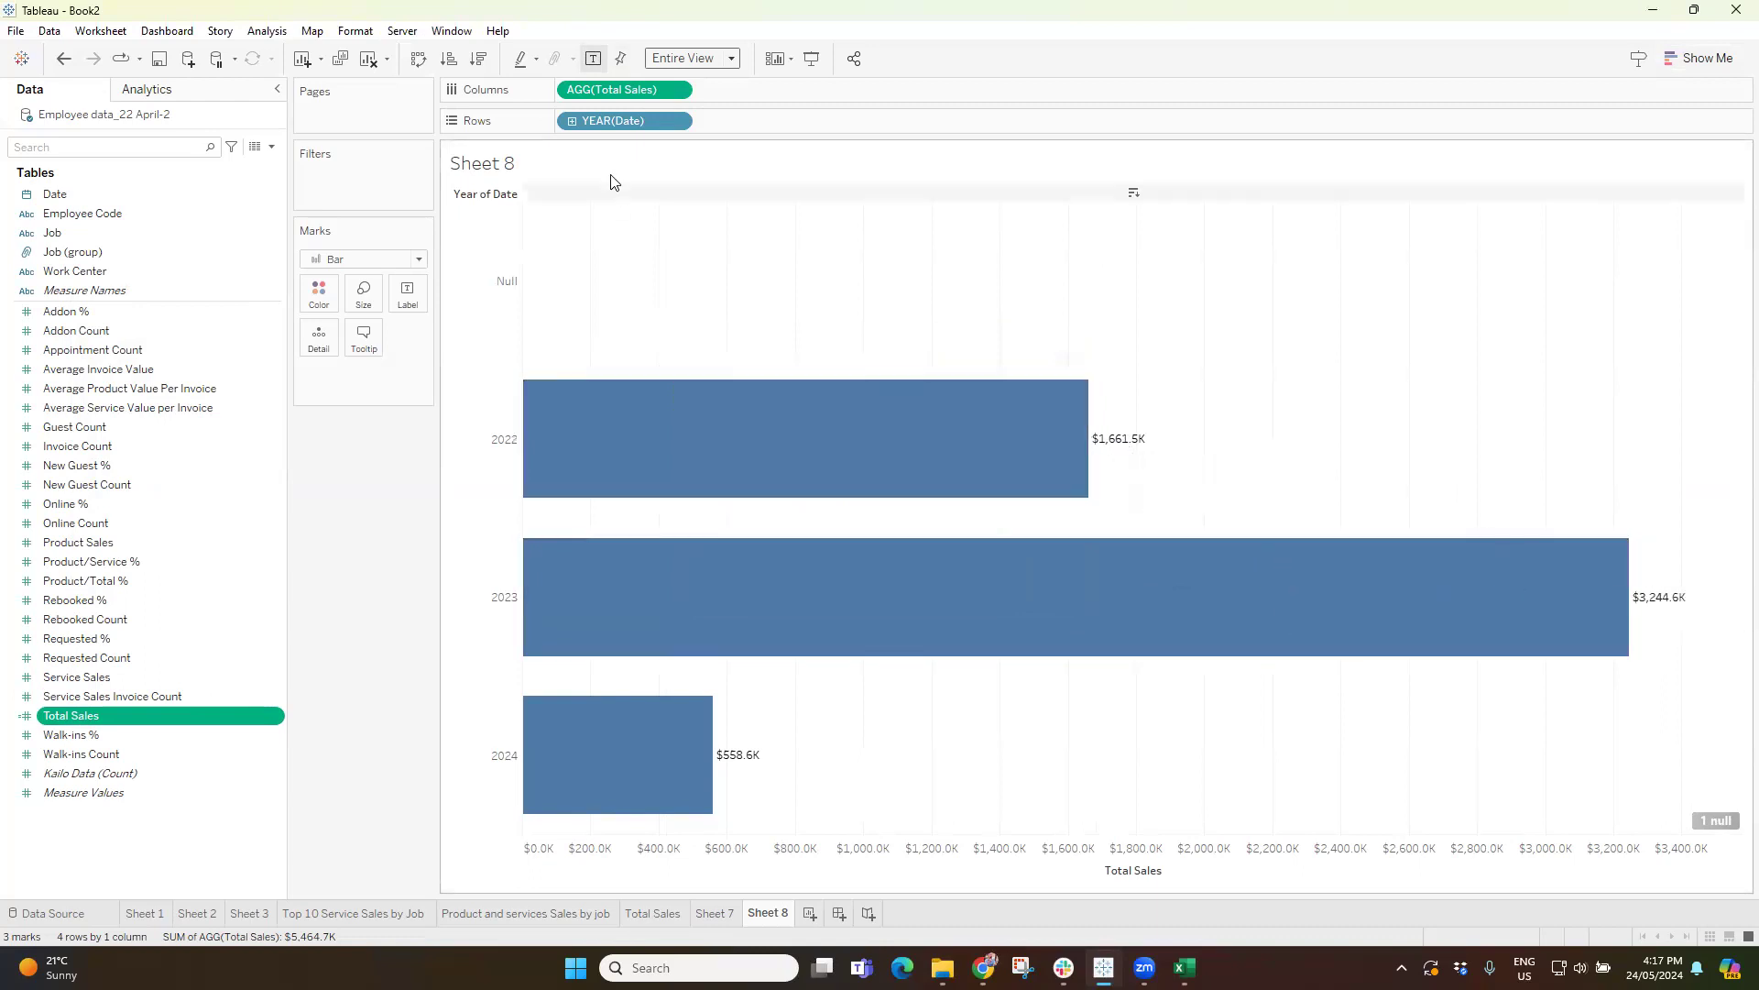
Format the Total Sales axis numbers as Currency (Custom) in Millions (M) with 1 decimal place.
right_click(603, 88)
click(674, 175)
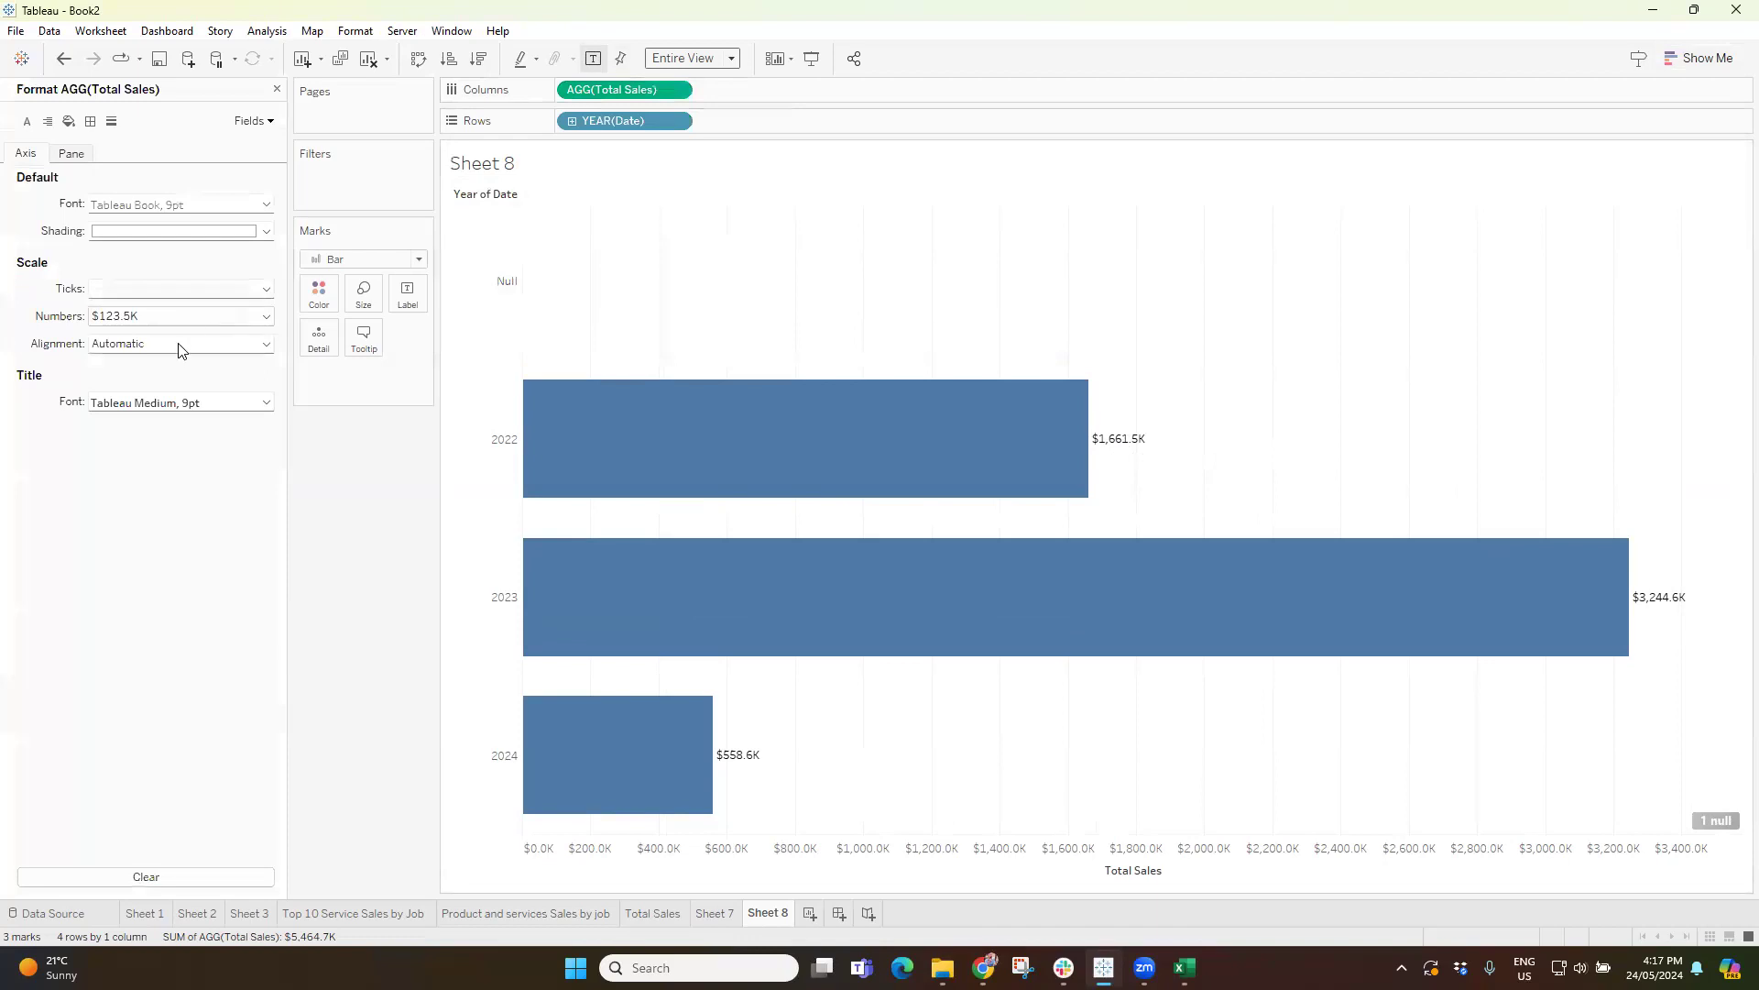
click(142, 317)
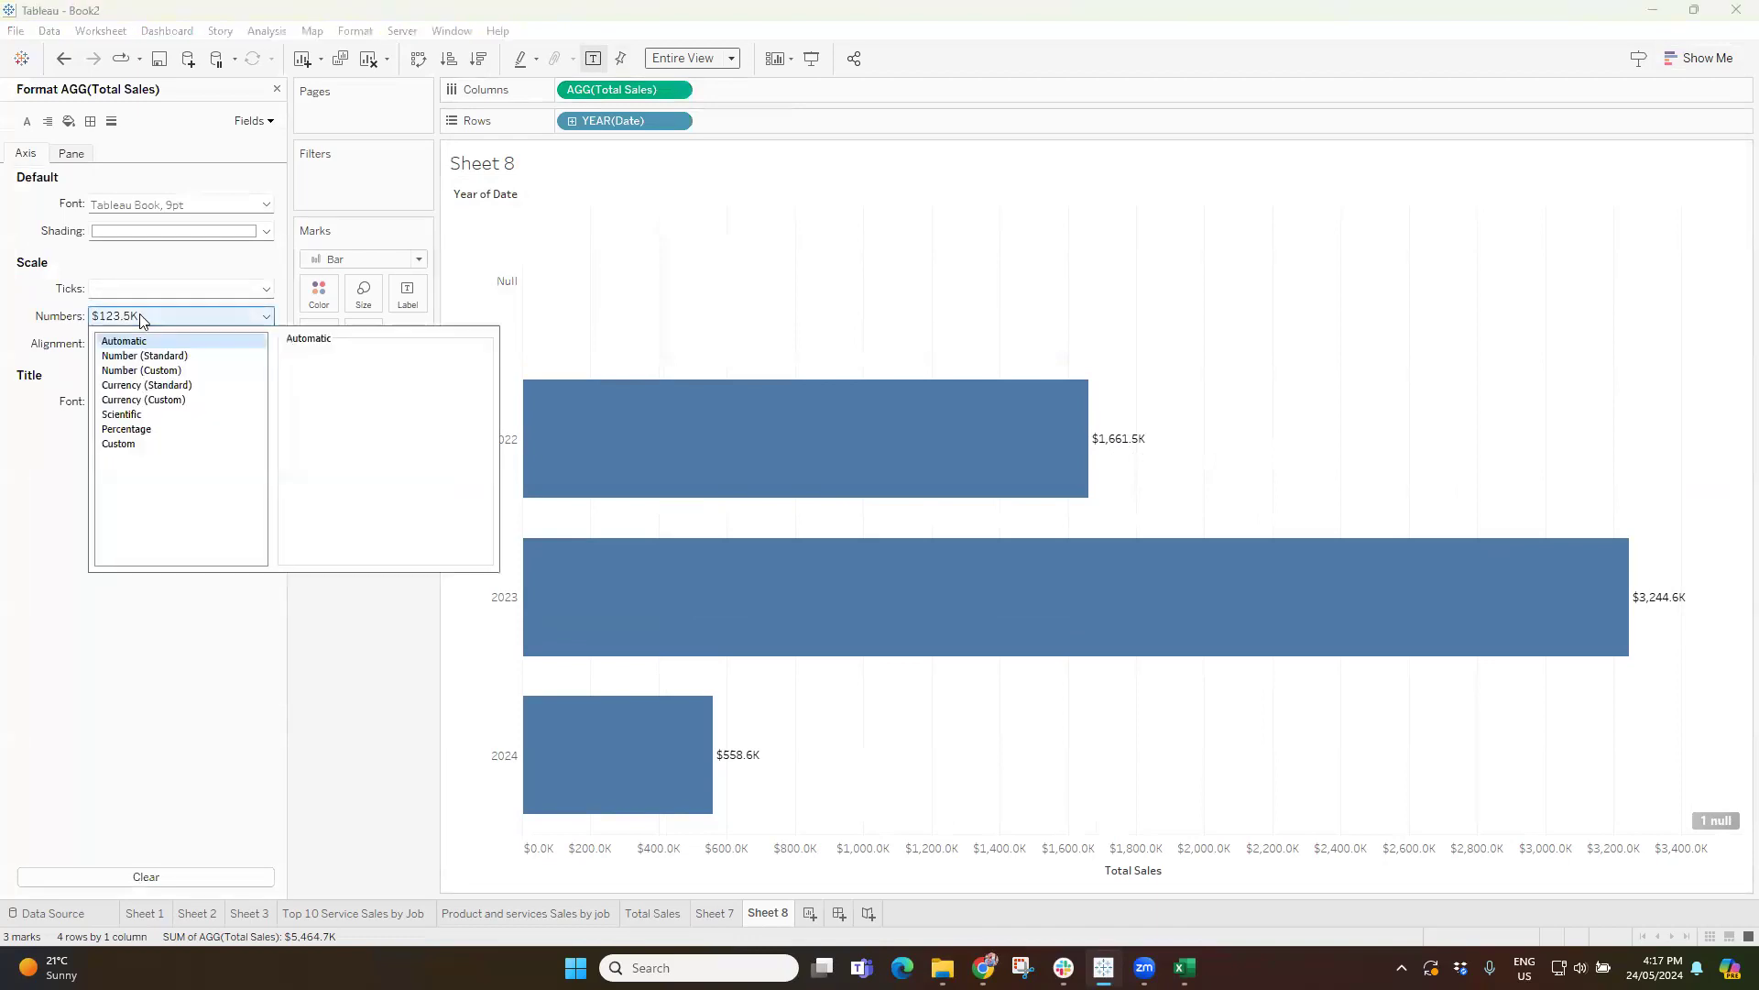
click(165, 384)
click(144, 399)
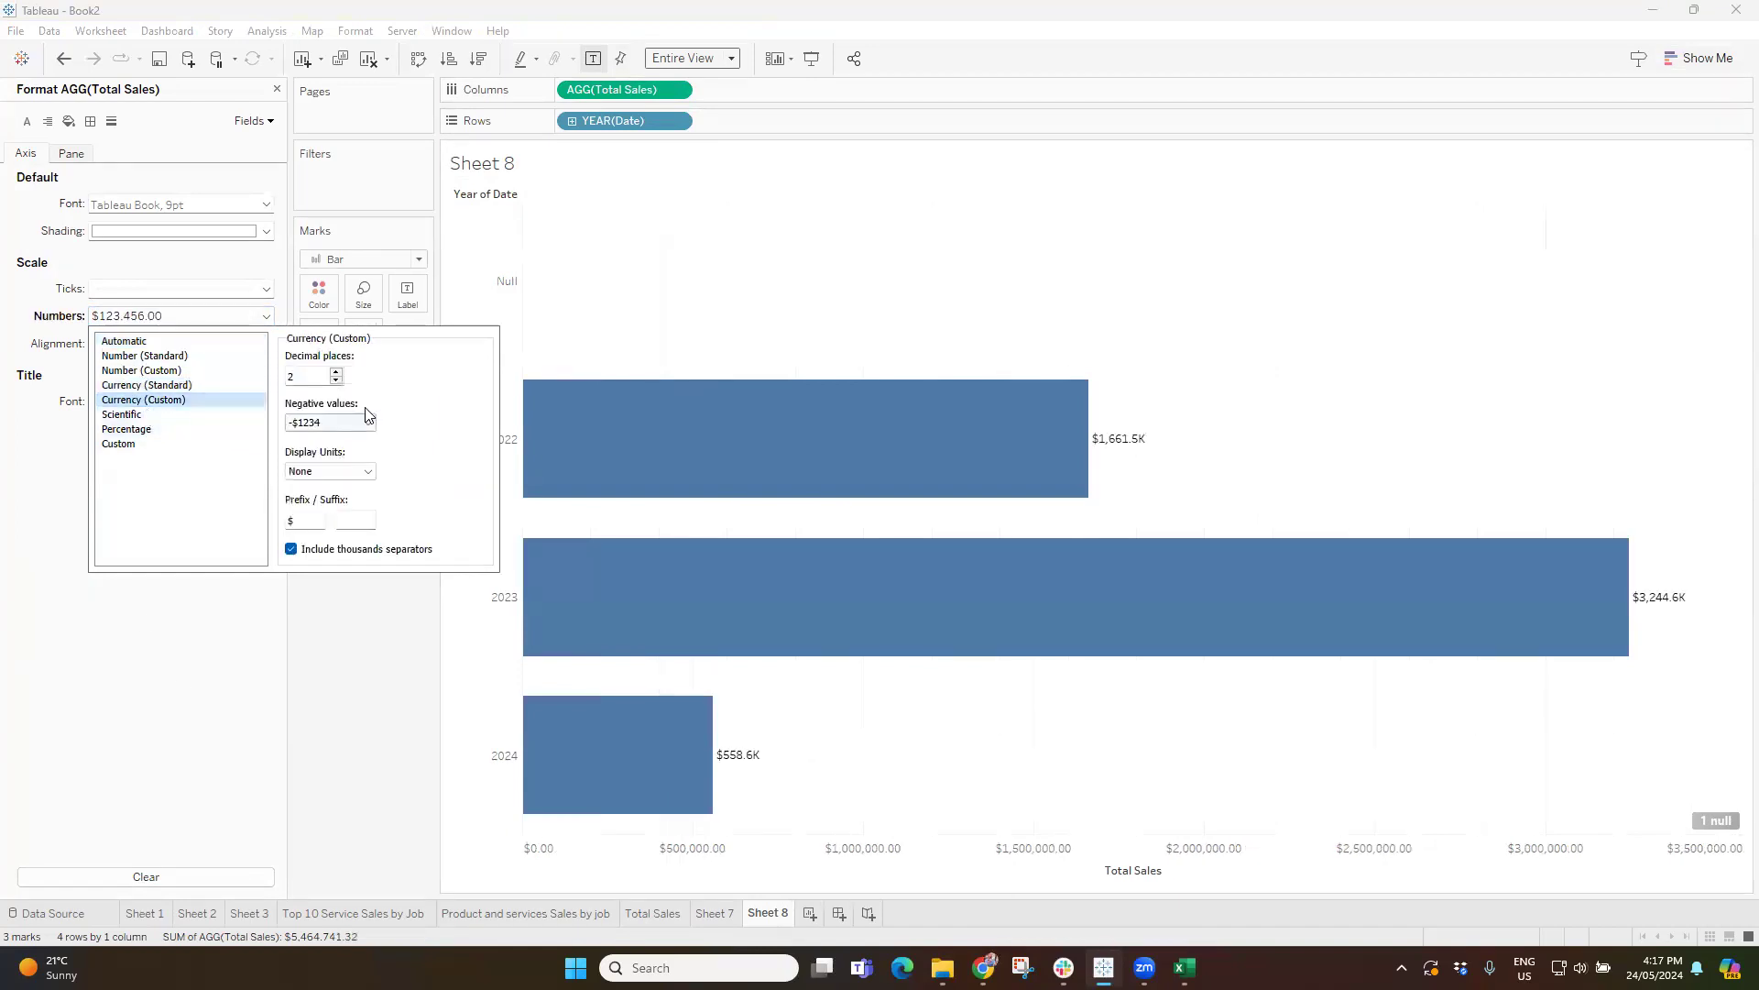
click(333, 471)
click(330, 513)
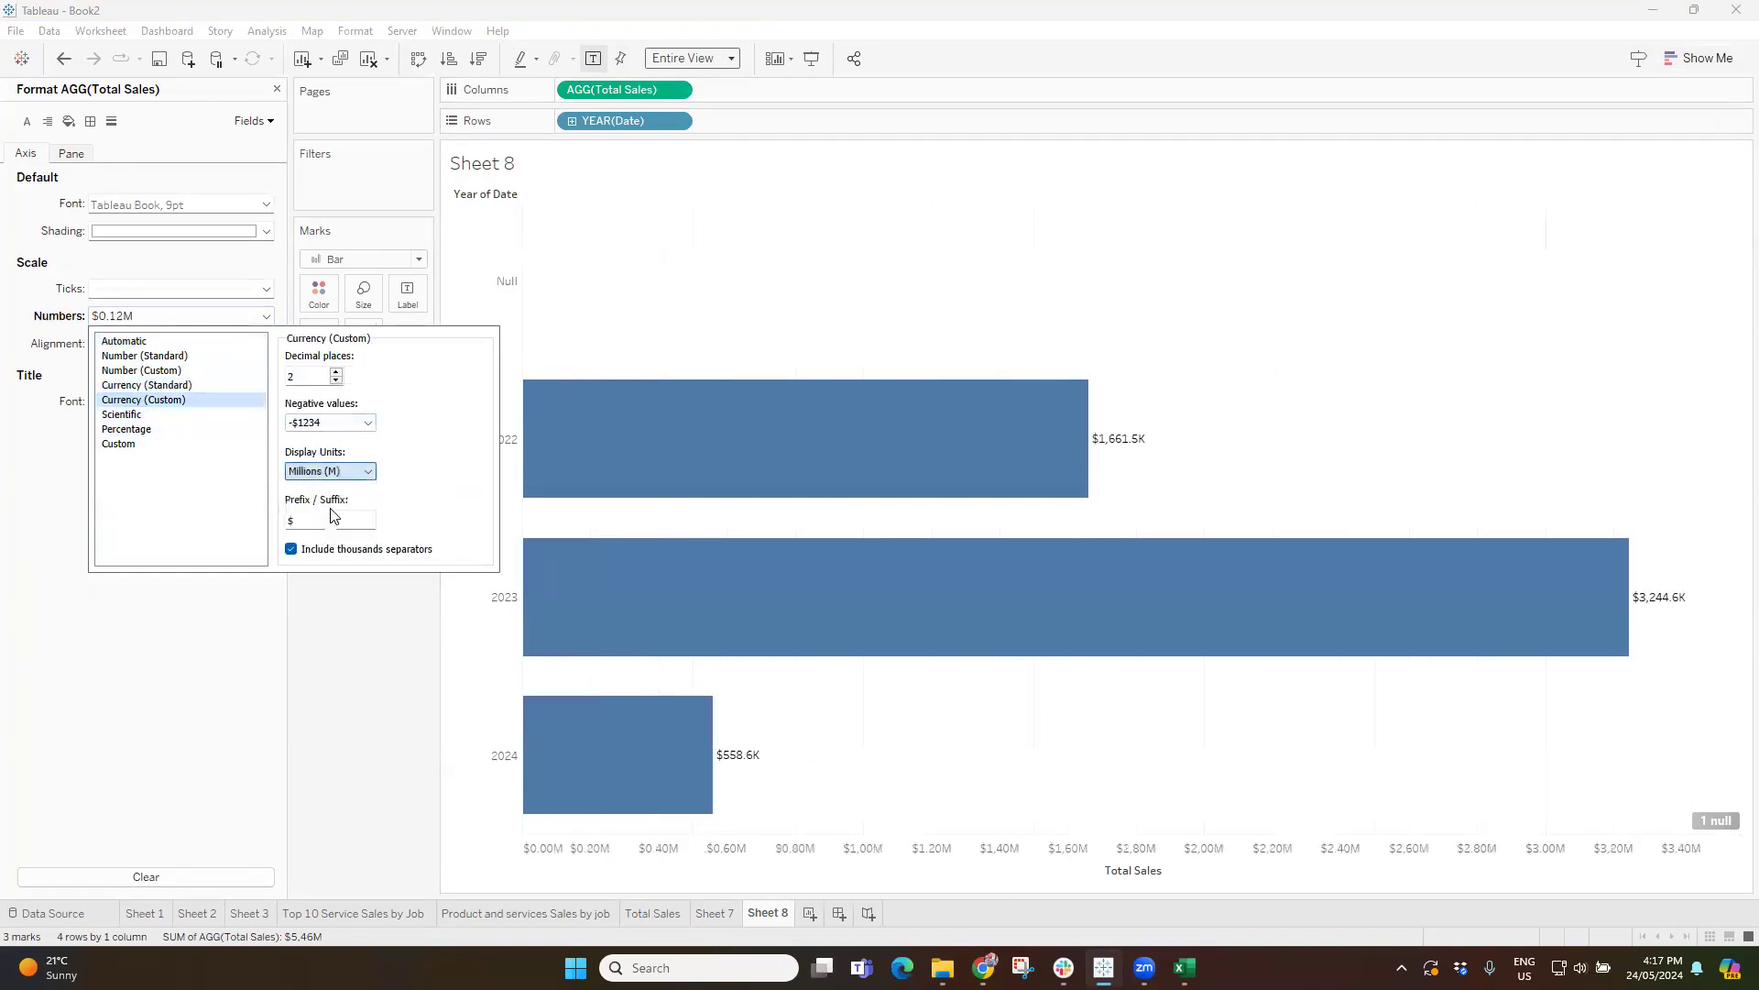
click(337, 382)
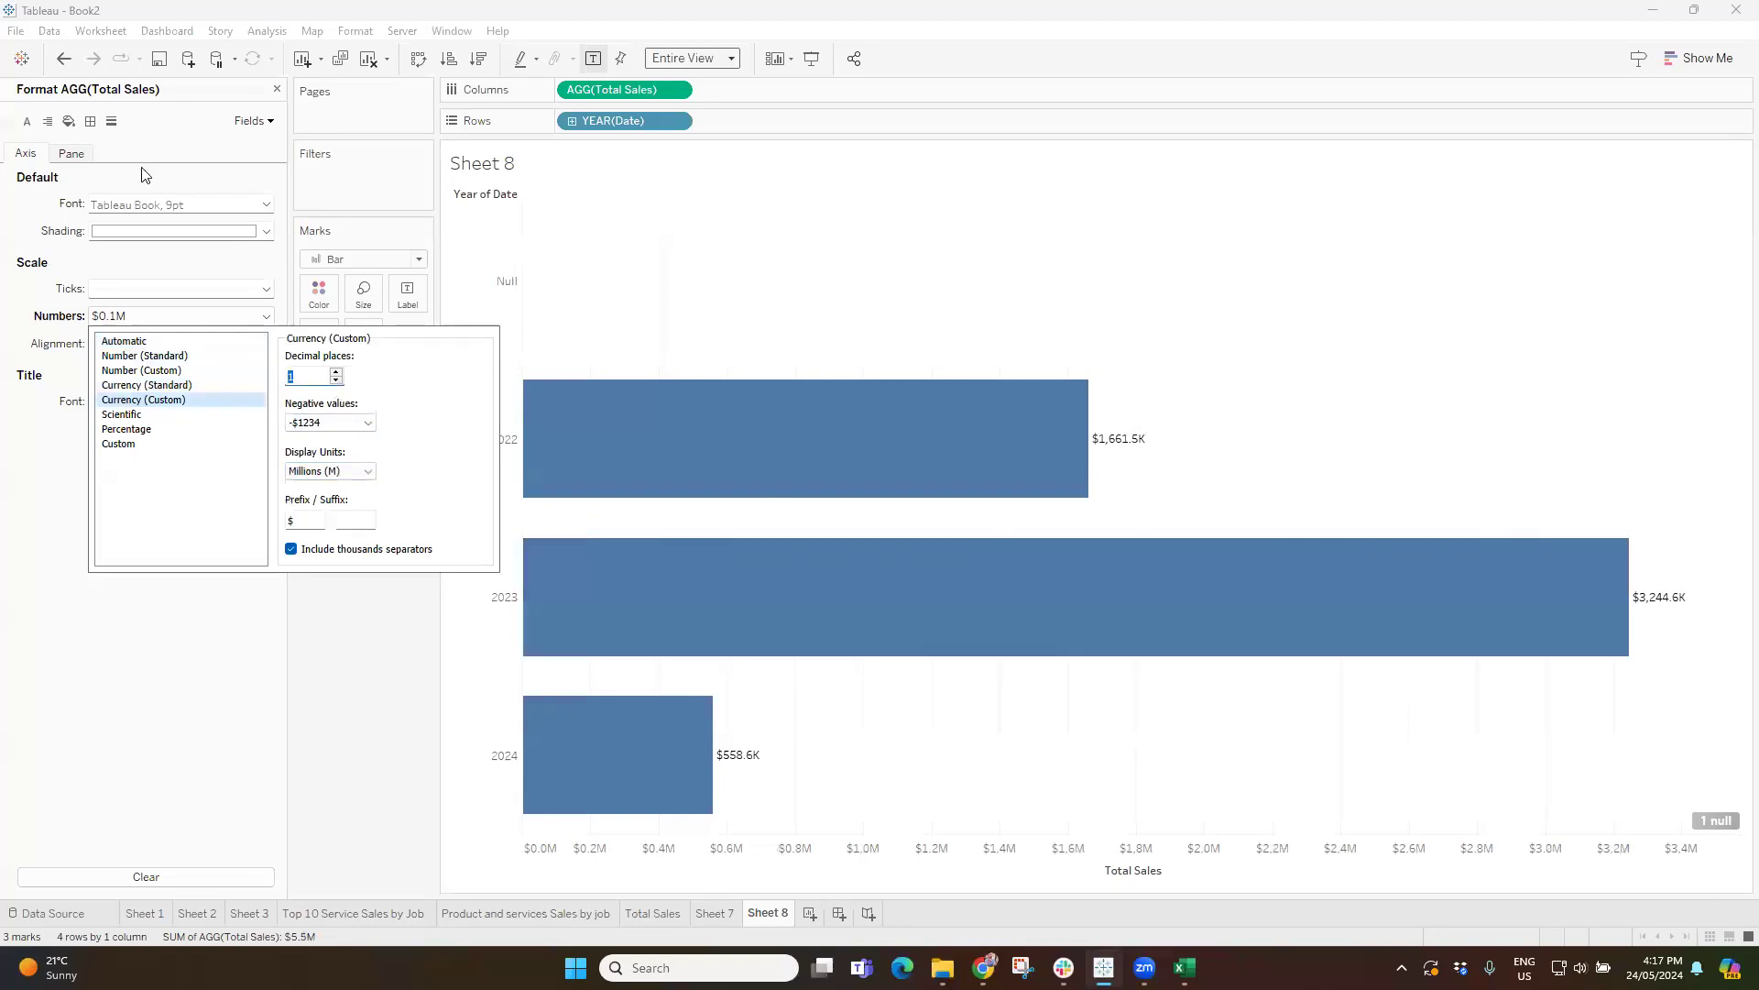
Format the Total Sales pane numbers as Currency (Custom) in Millions (M) with 1 decimal place.
click(66, 154)
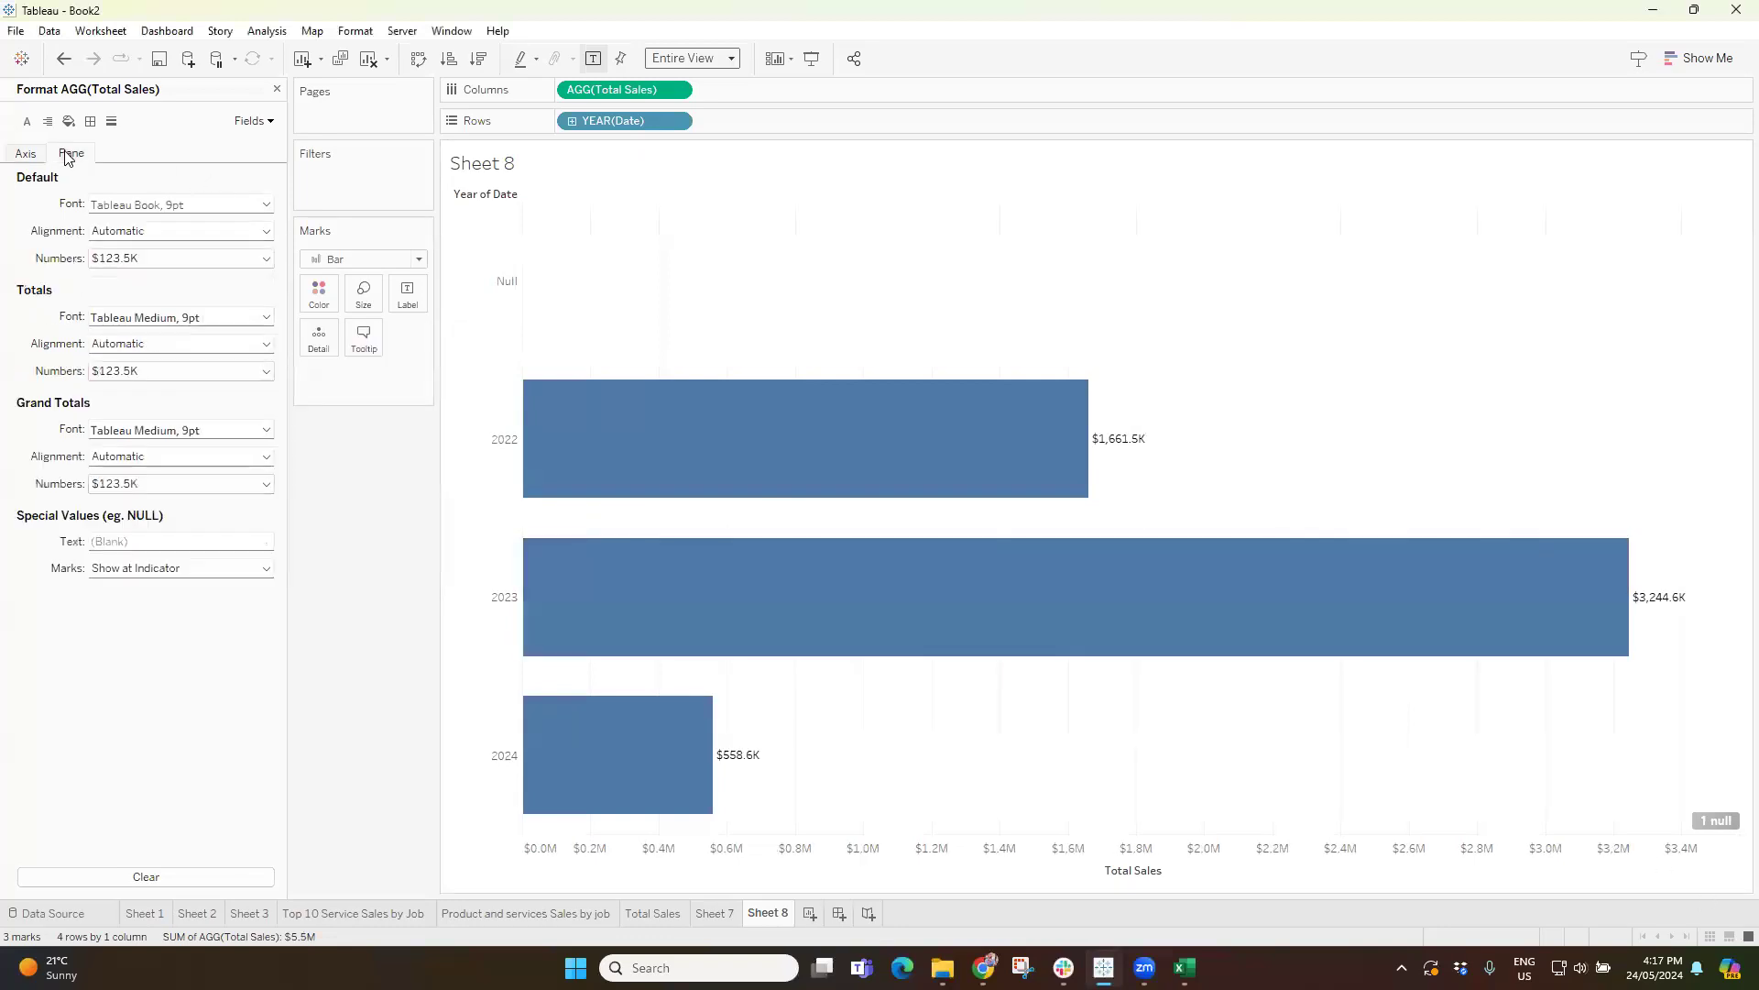
click(147, 258)
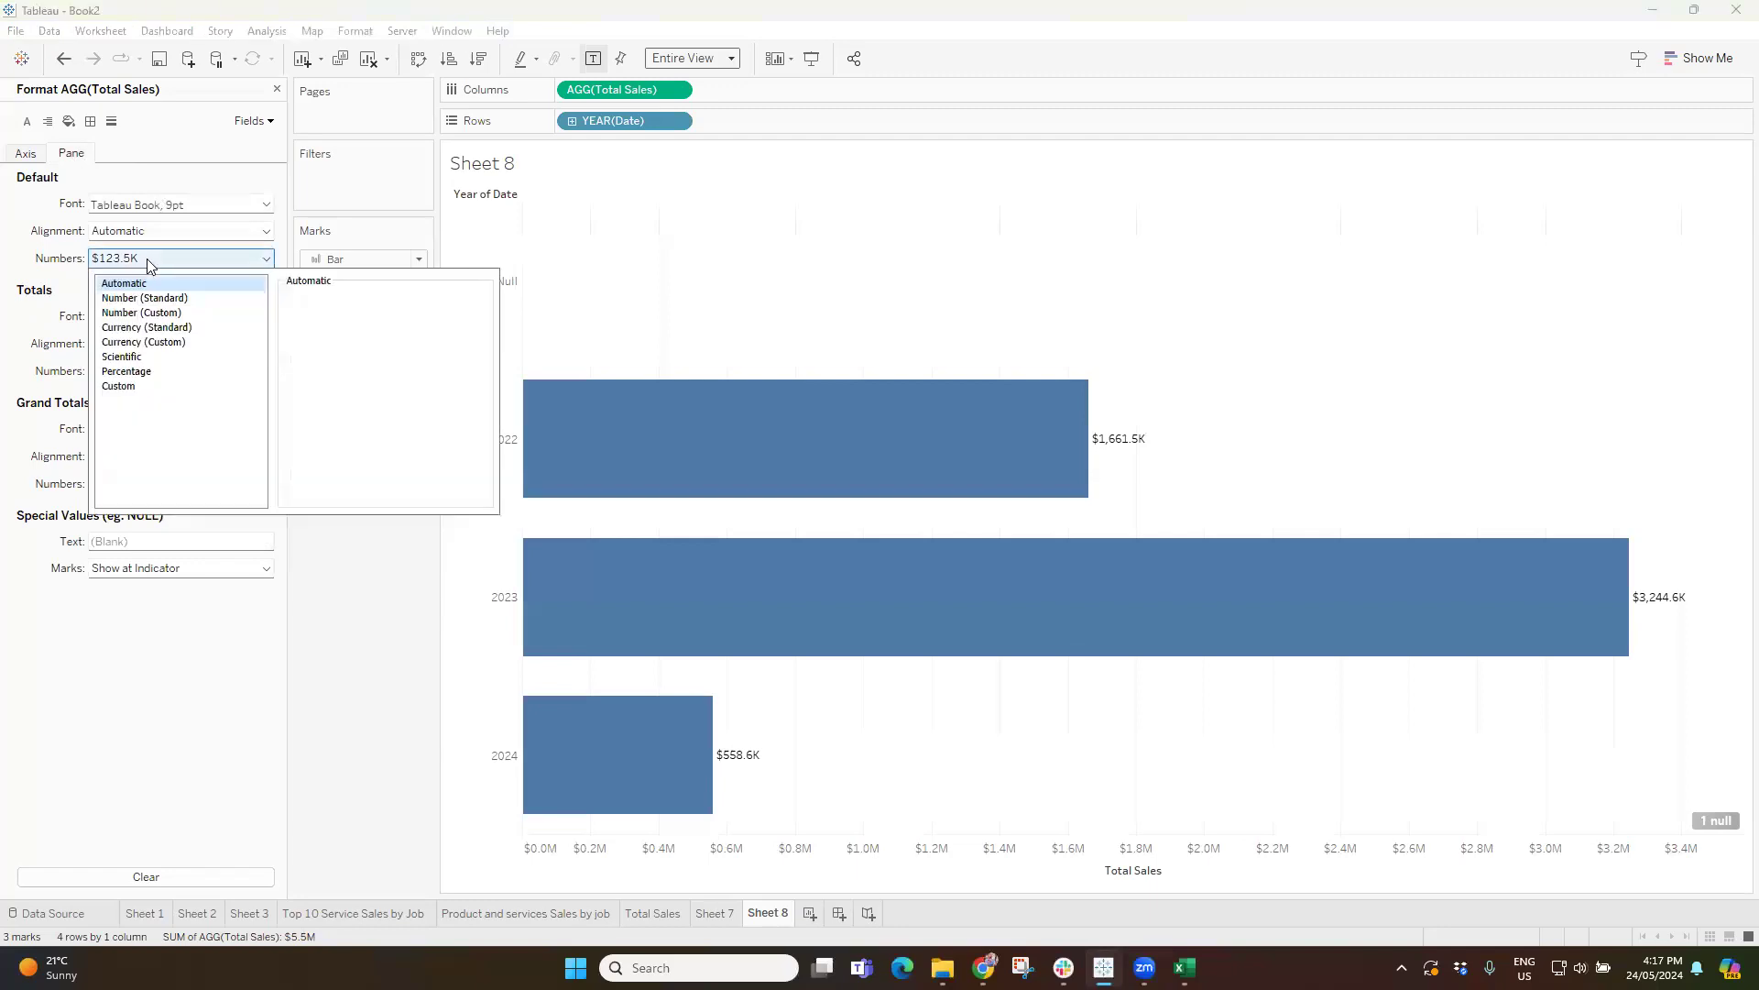
click(153, 343)
click(332, 414)
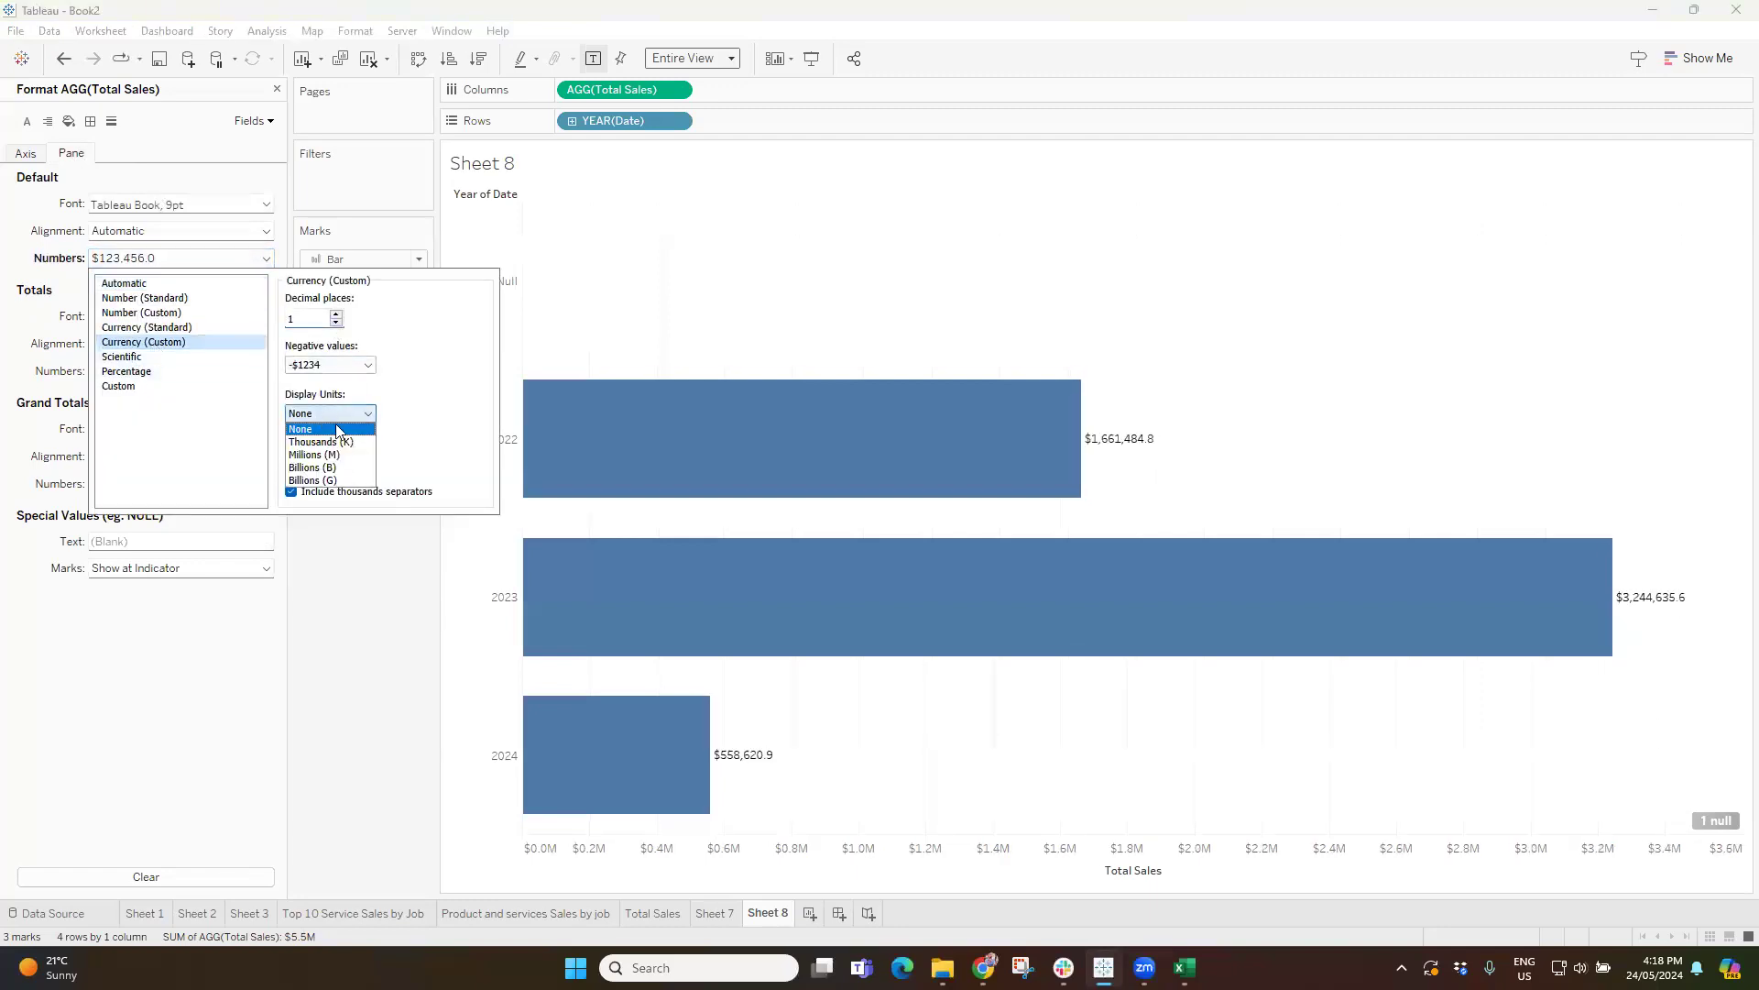
click(332, 454)
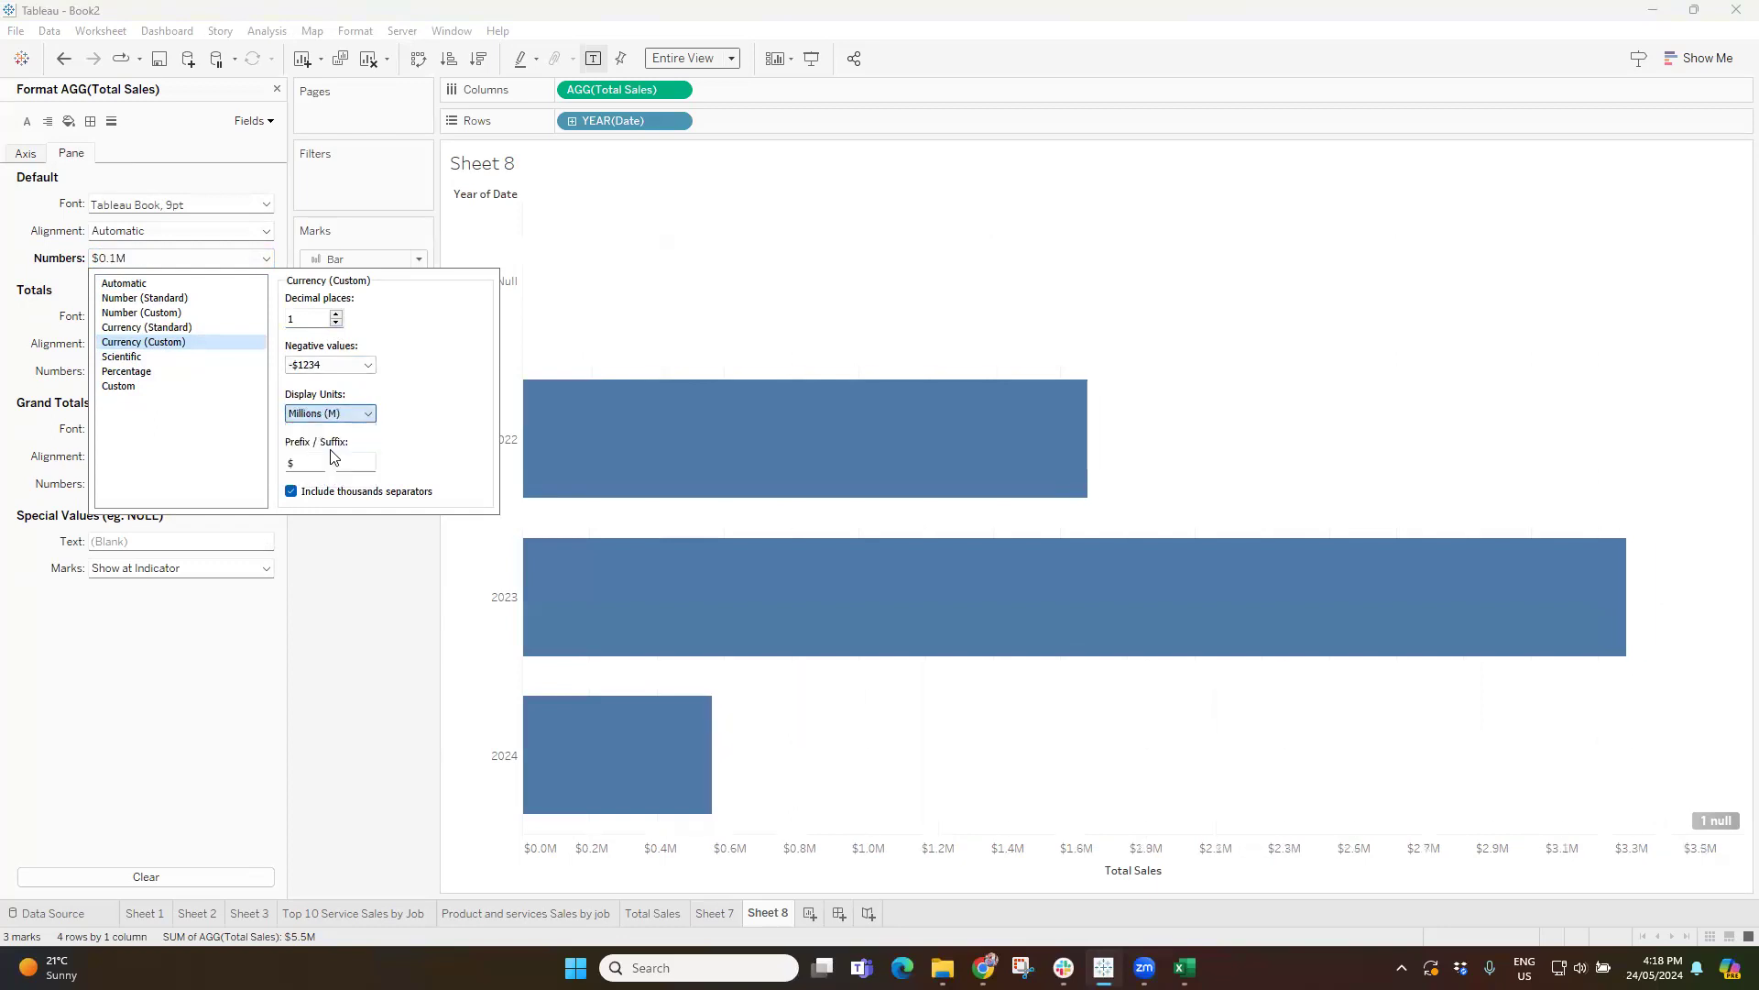
click(866, 279)
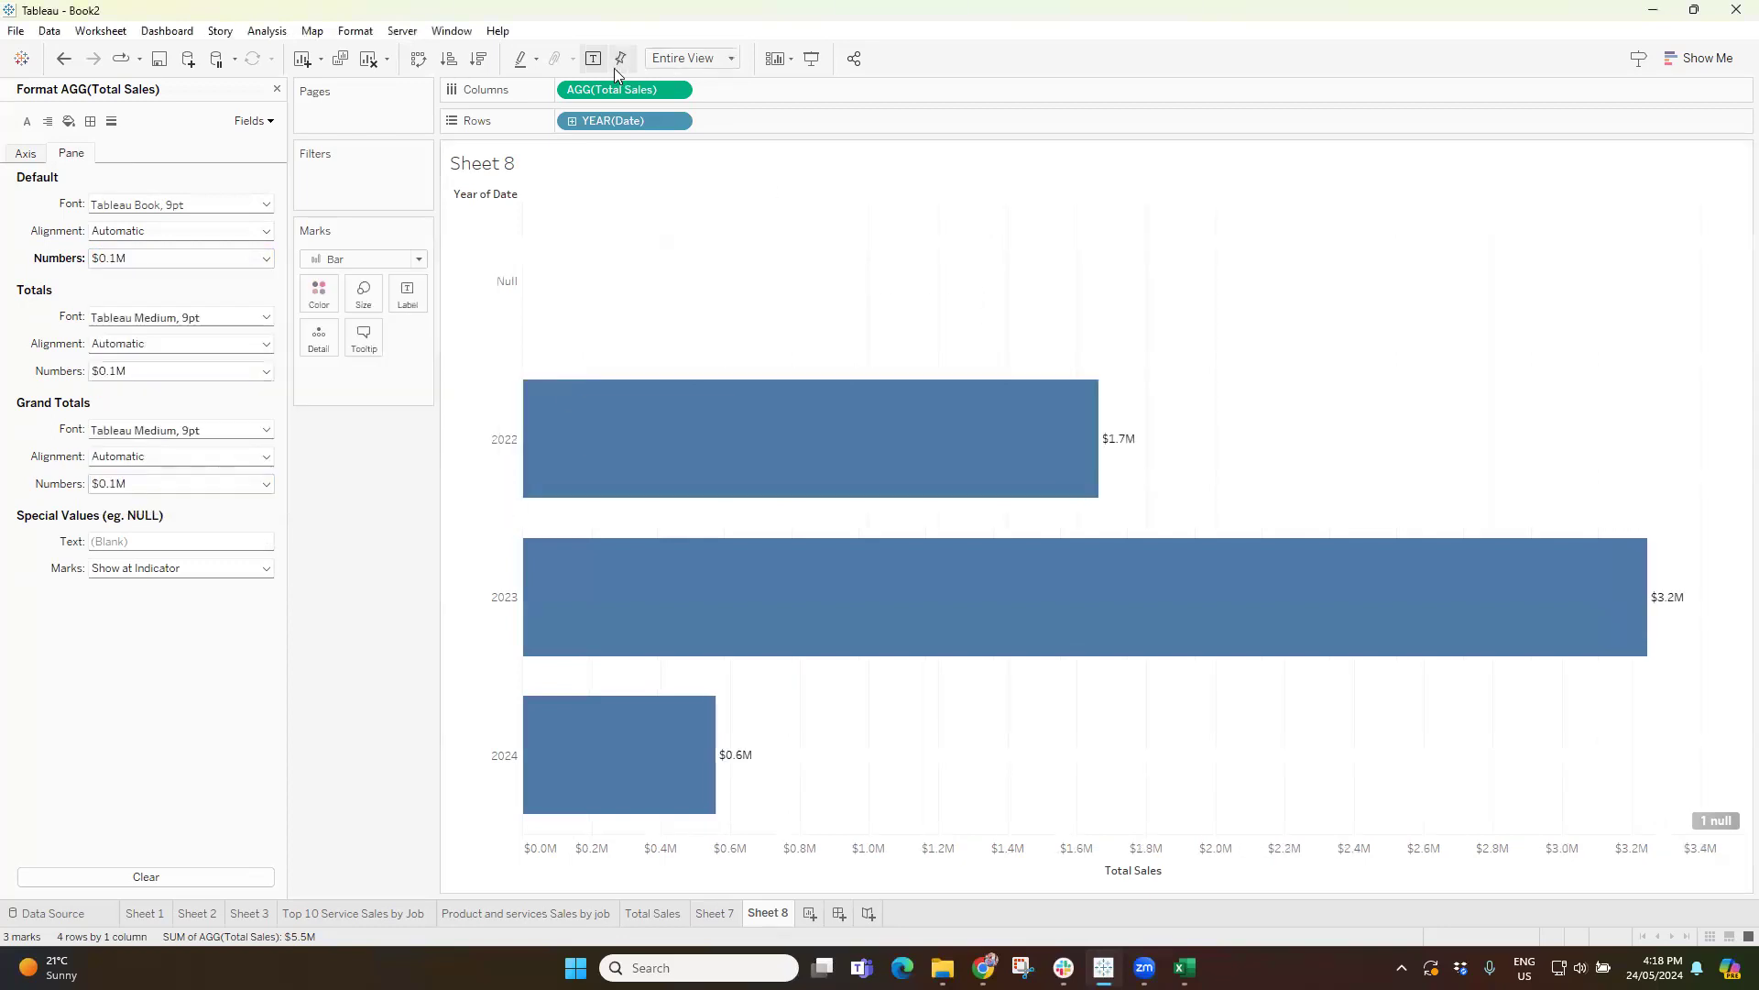
Set the horizontal alignment of the bar labels to Left.
click(407, 295)
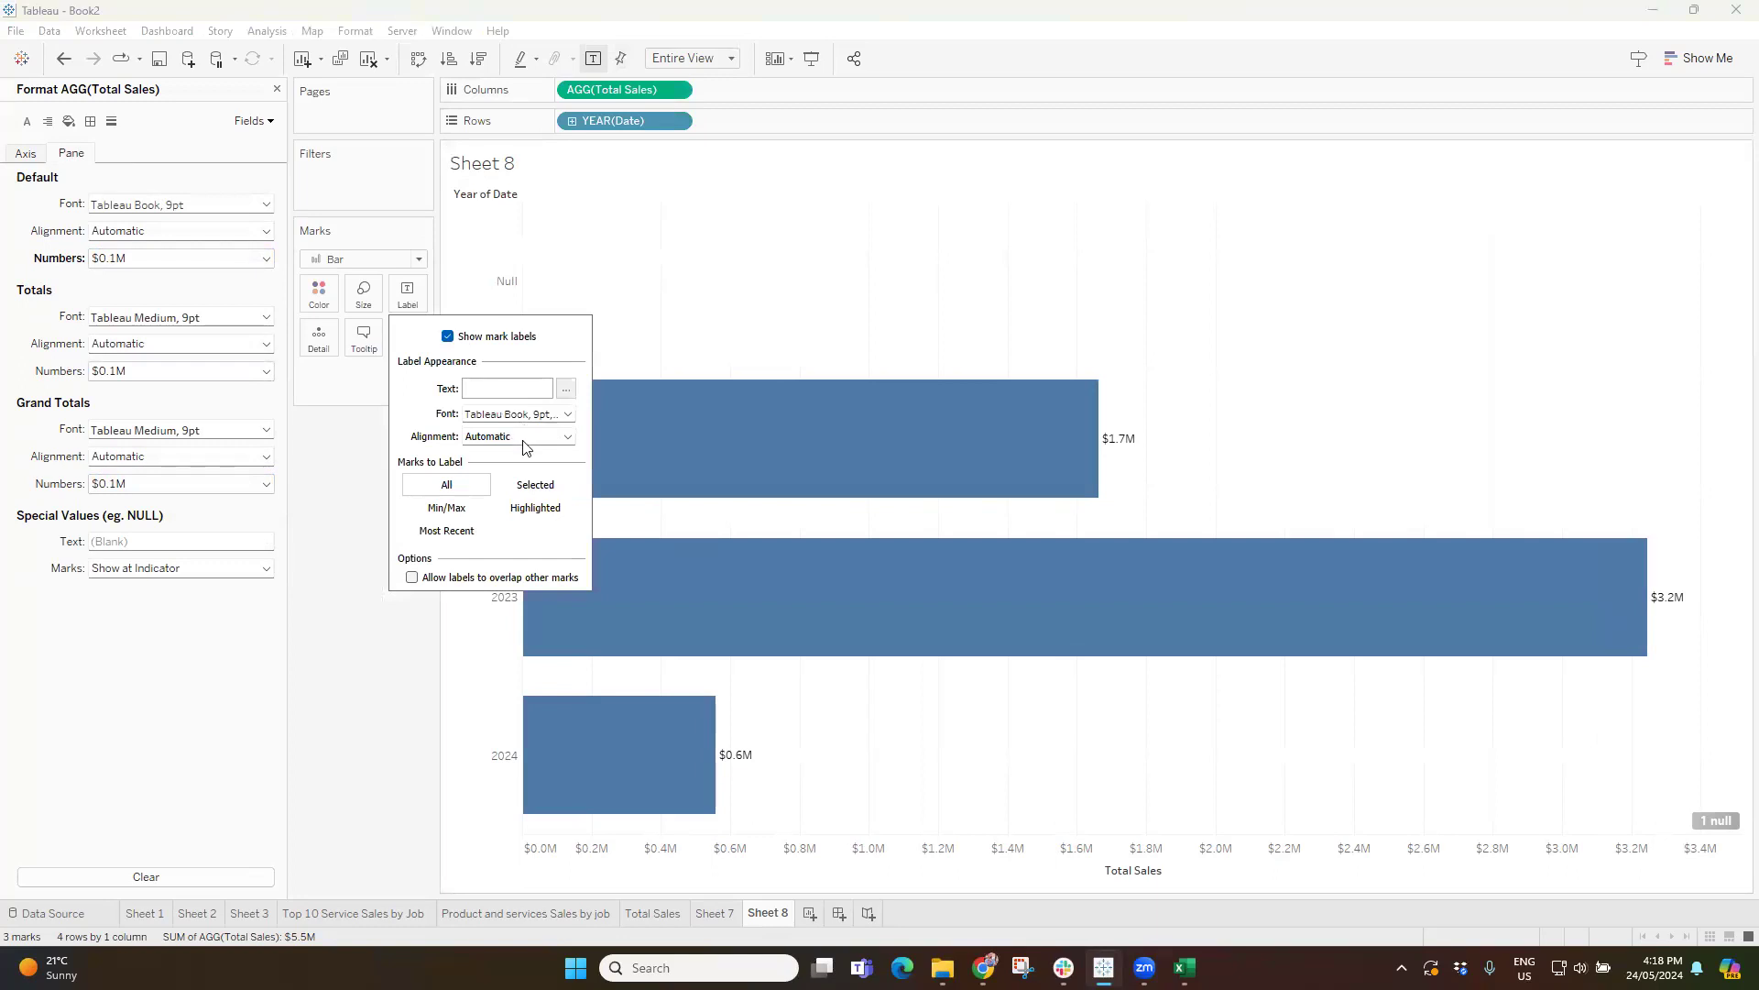
click(525, 438)
click(487, 508)
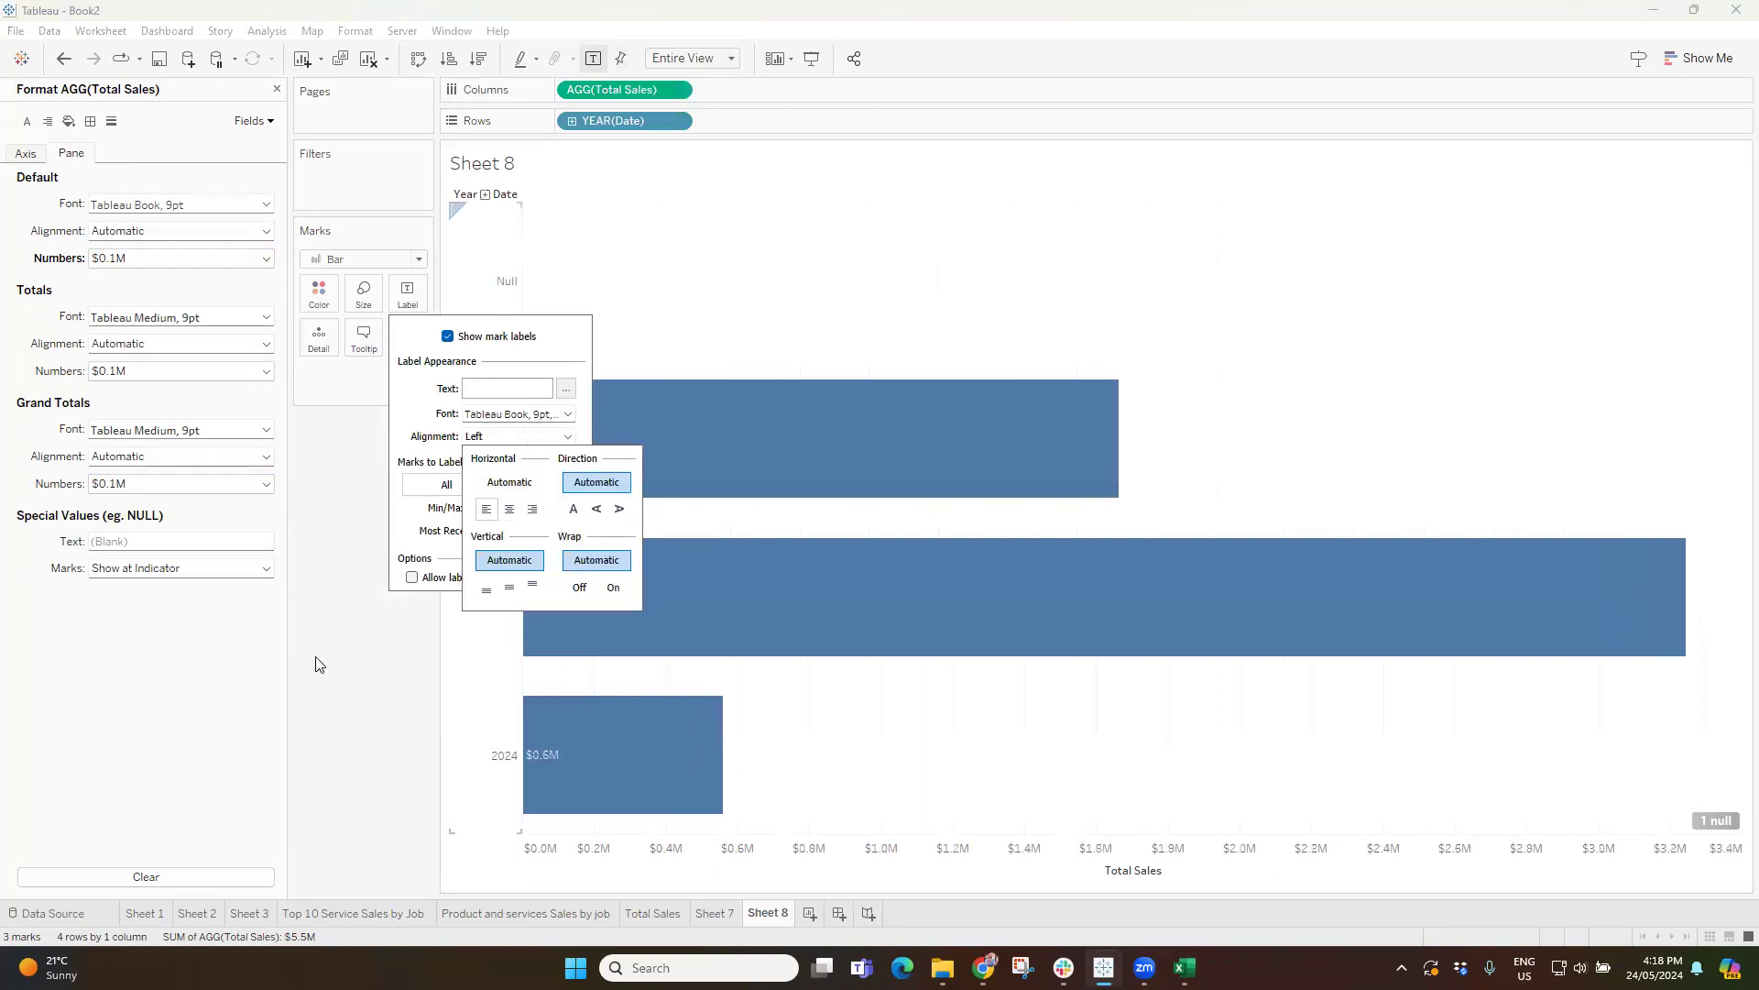
click(316, 664)
Hide the Total Sales axis header and exclude the Null year from the chart.
right_click(980, 854)
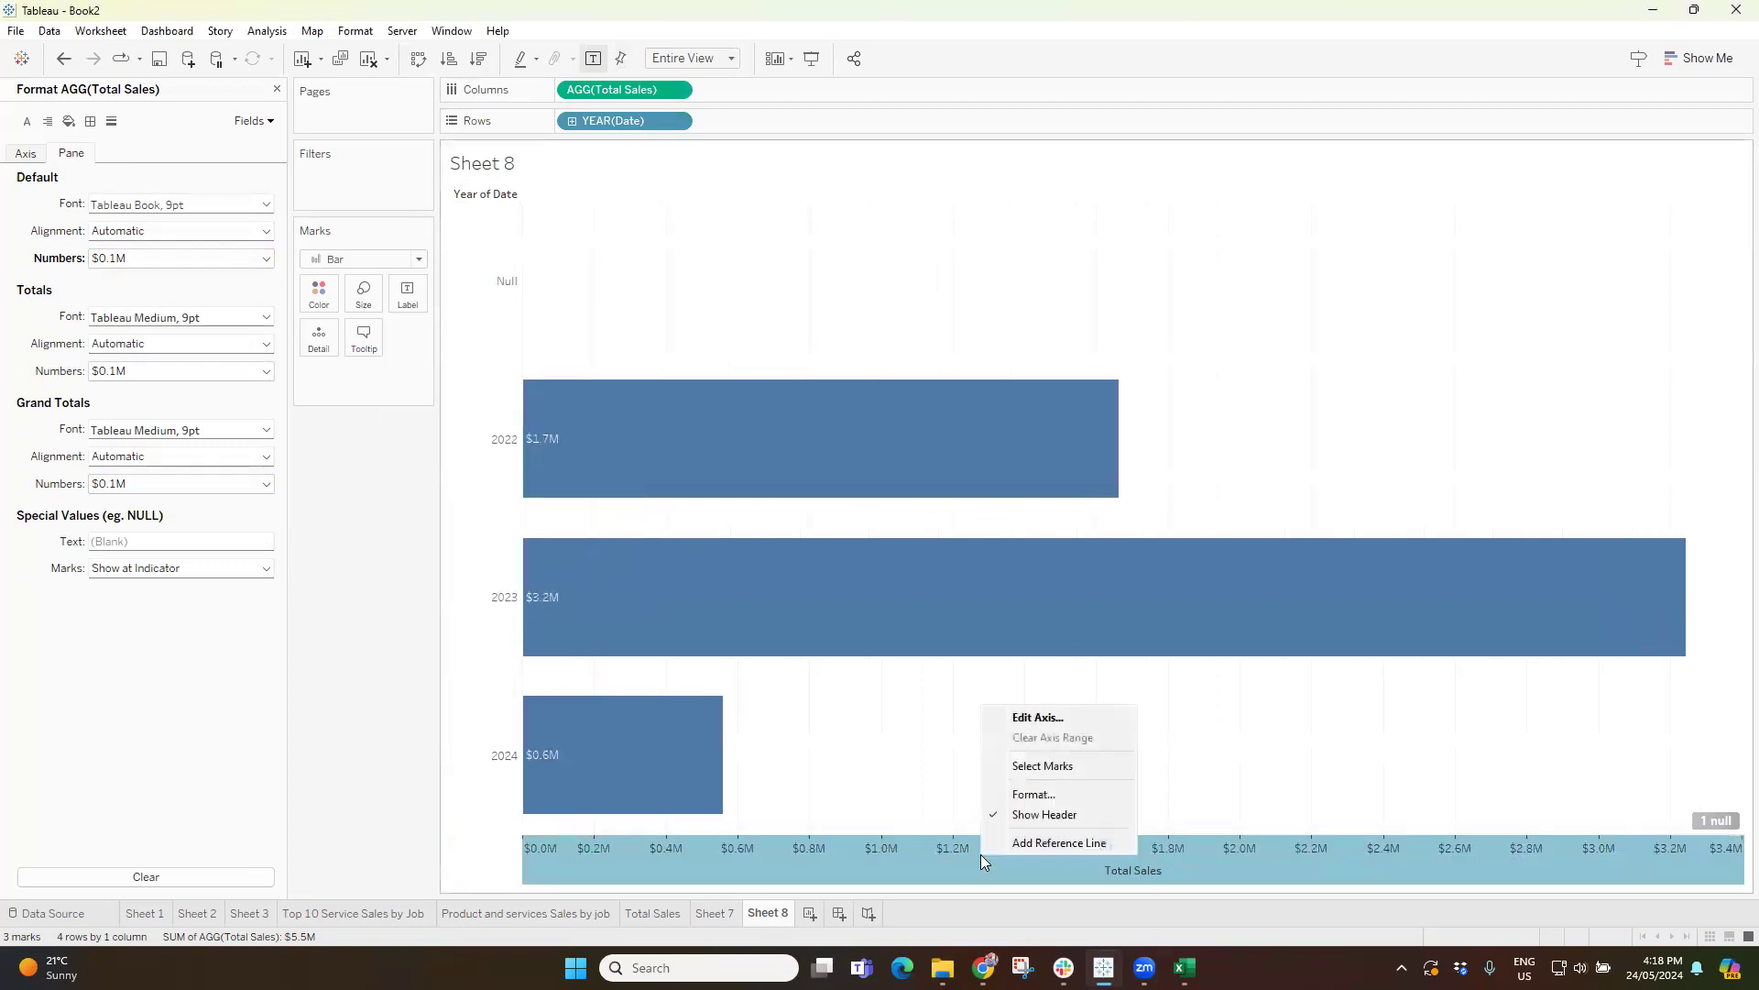
click(1045, 814)
click(504, 293)
click(656, 324)
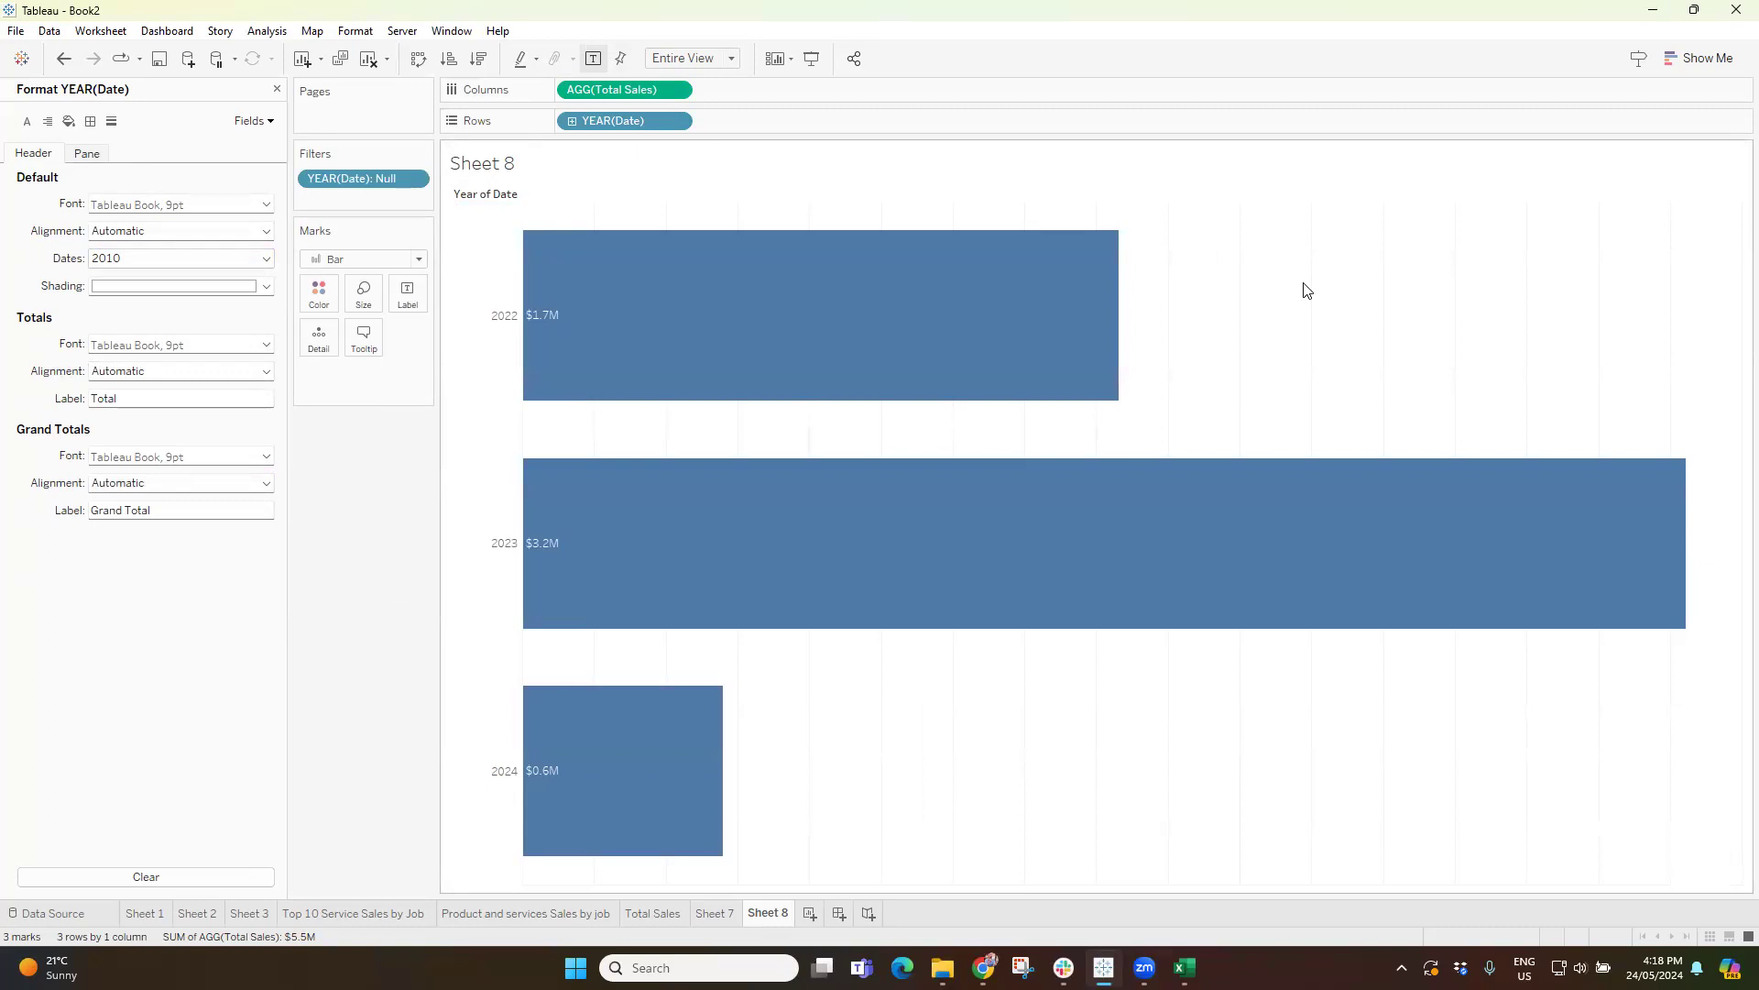
Set the bar label font to bold, size 14.
click(410, 295)
click(550, 414)
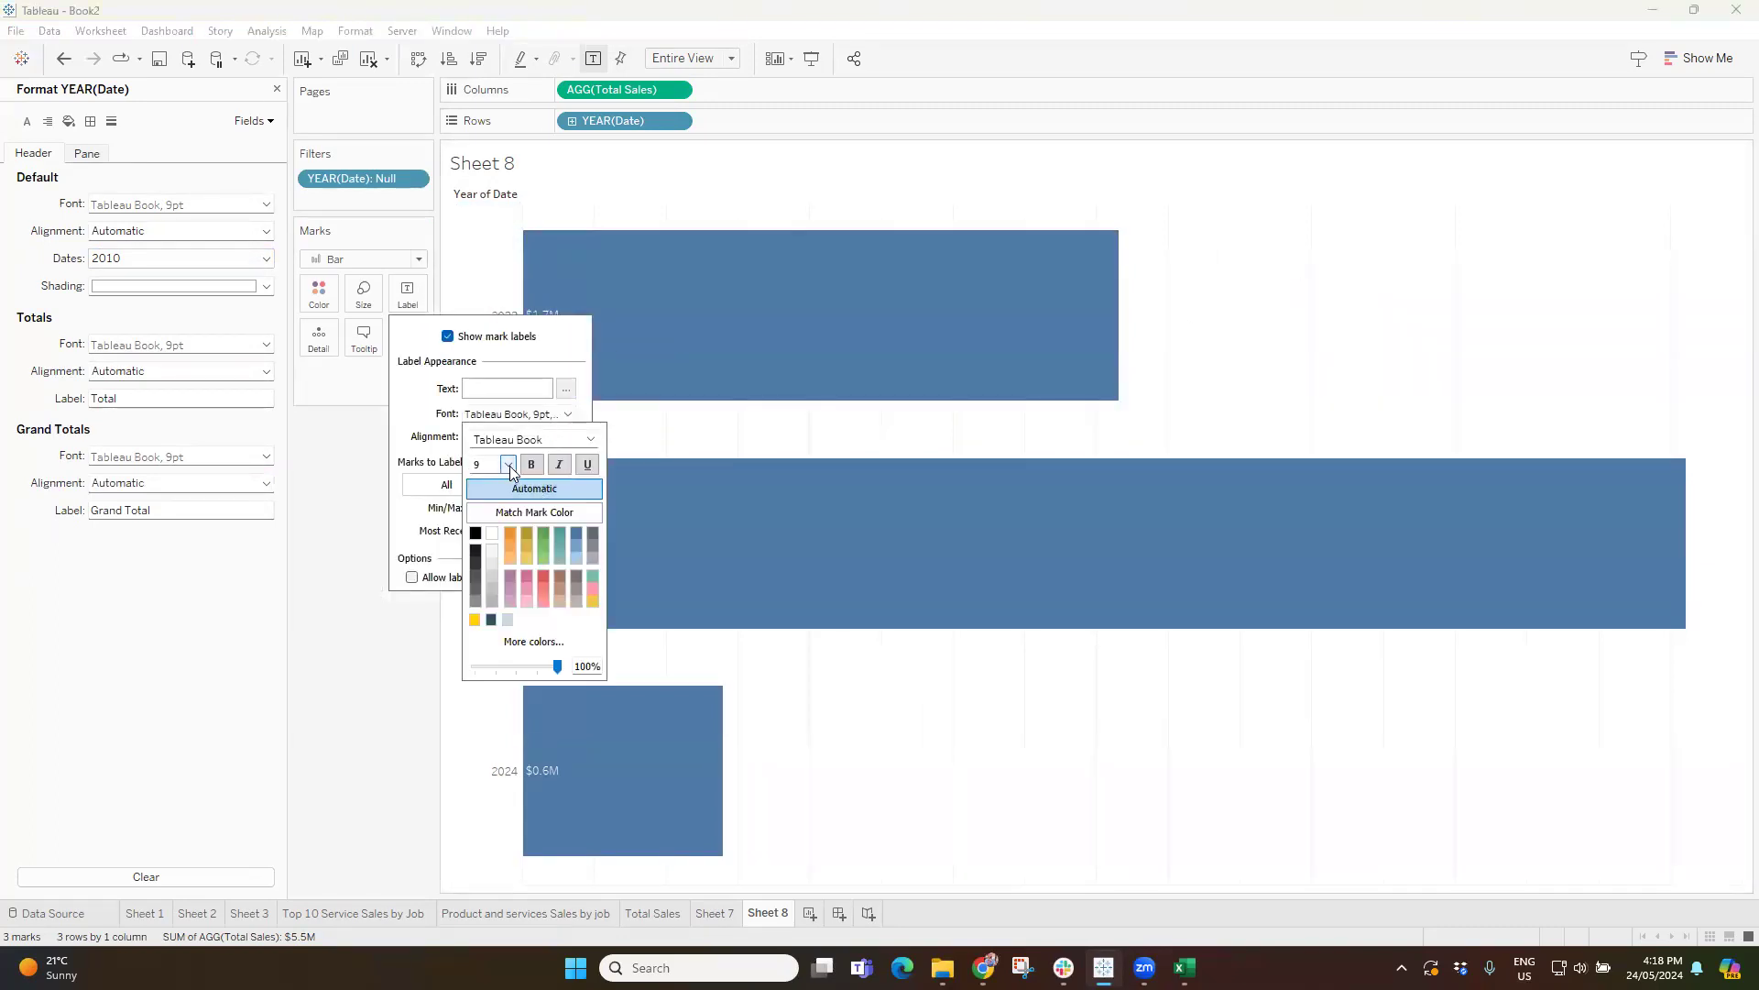
click(507, 465)
click(499, 546)
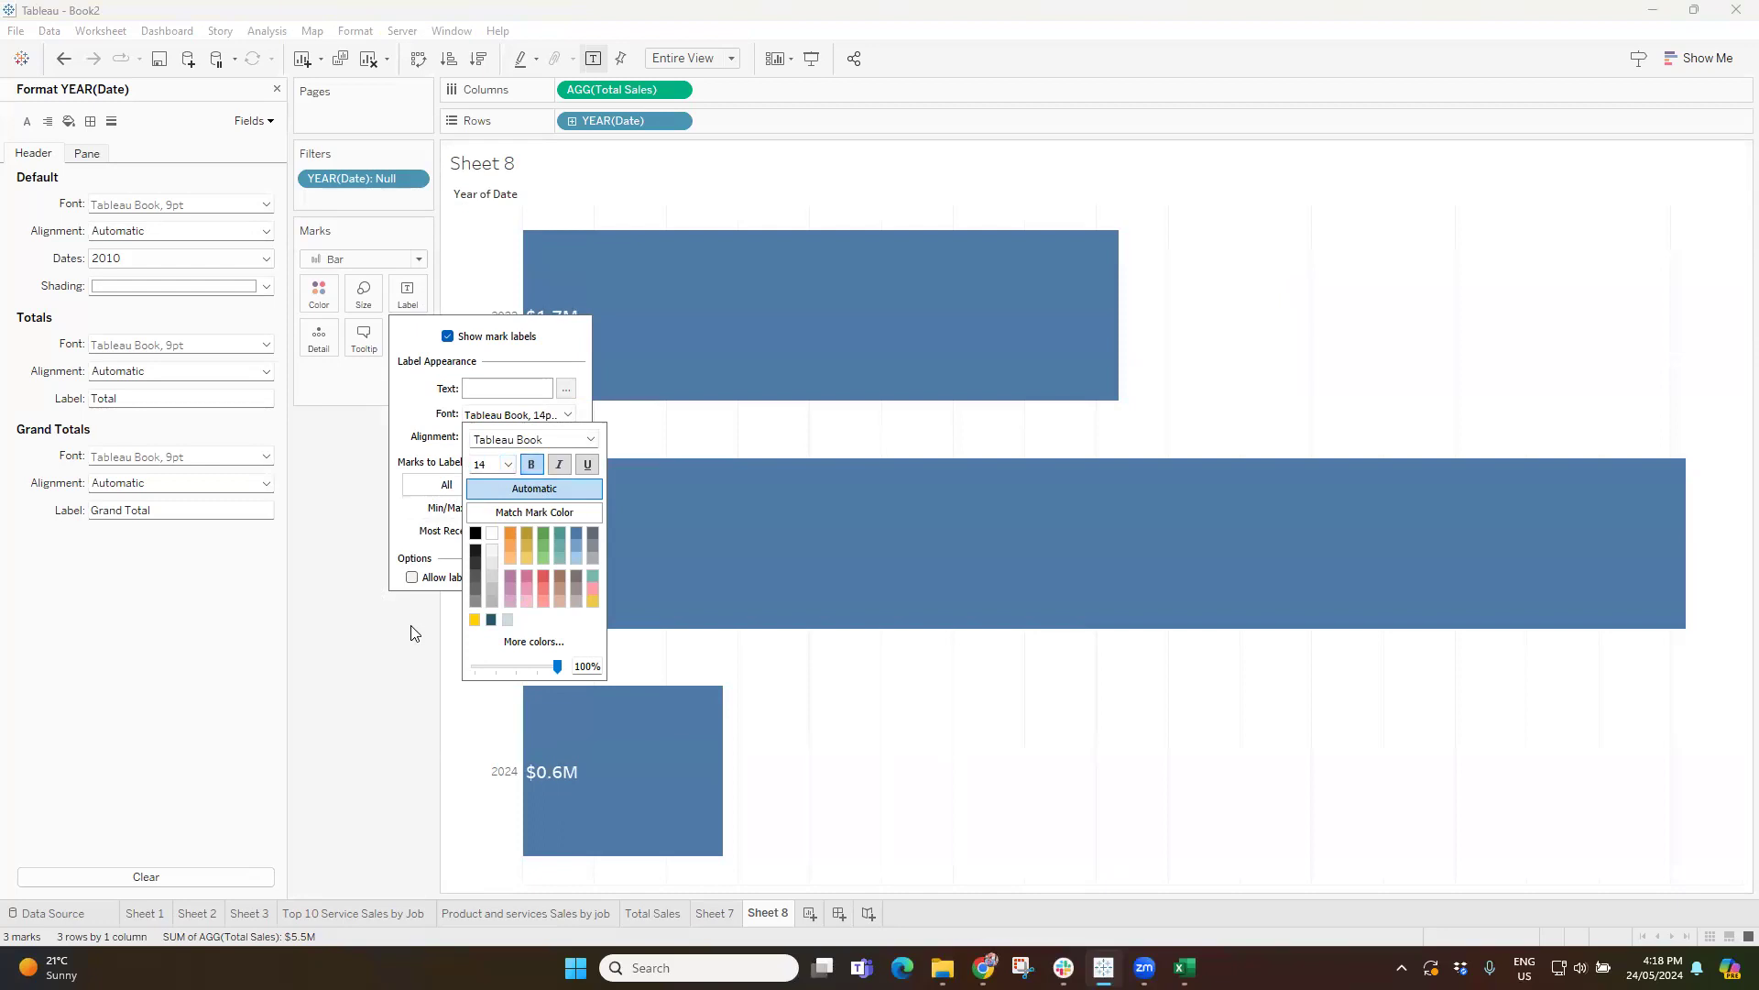
click(383, 662)
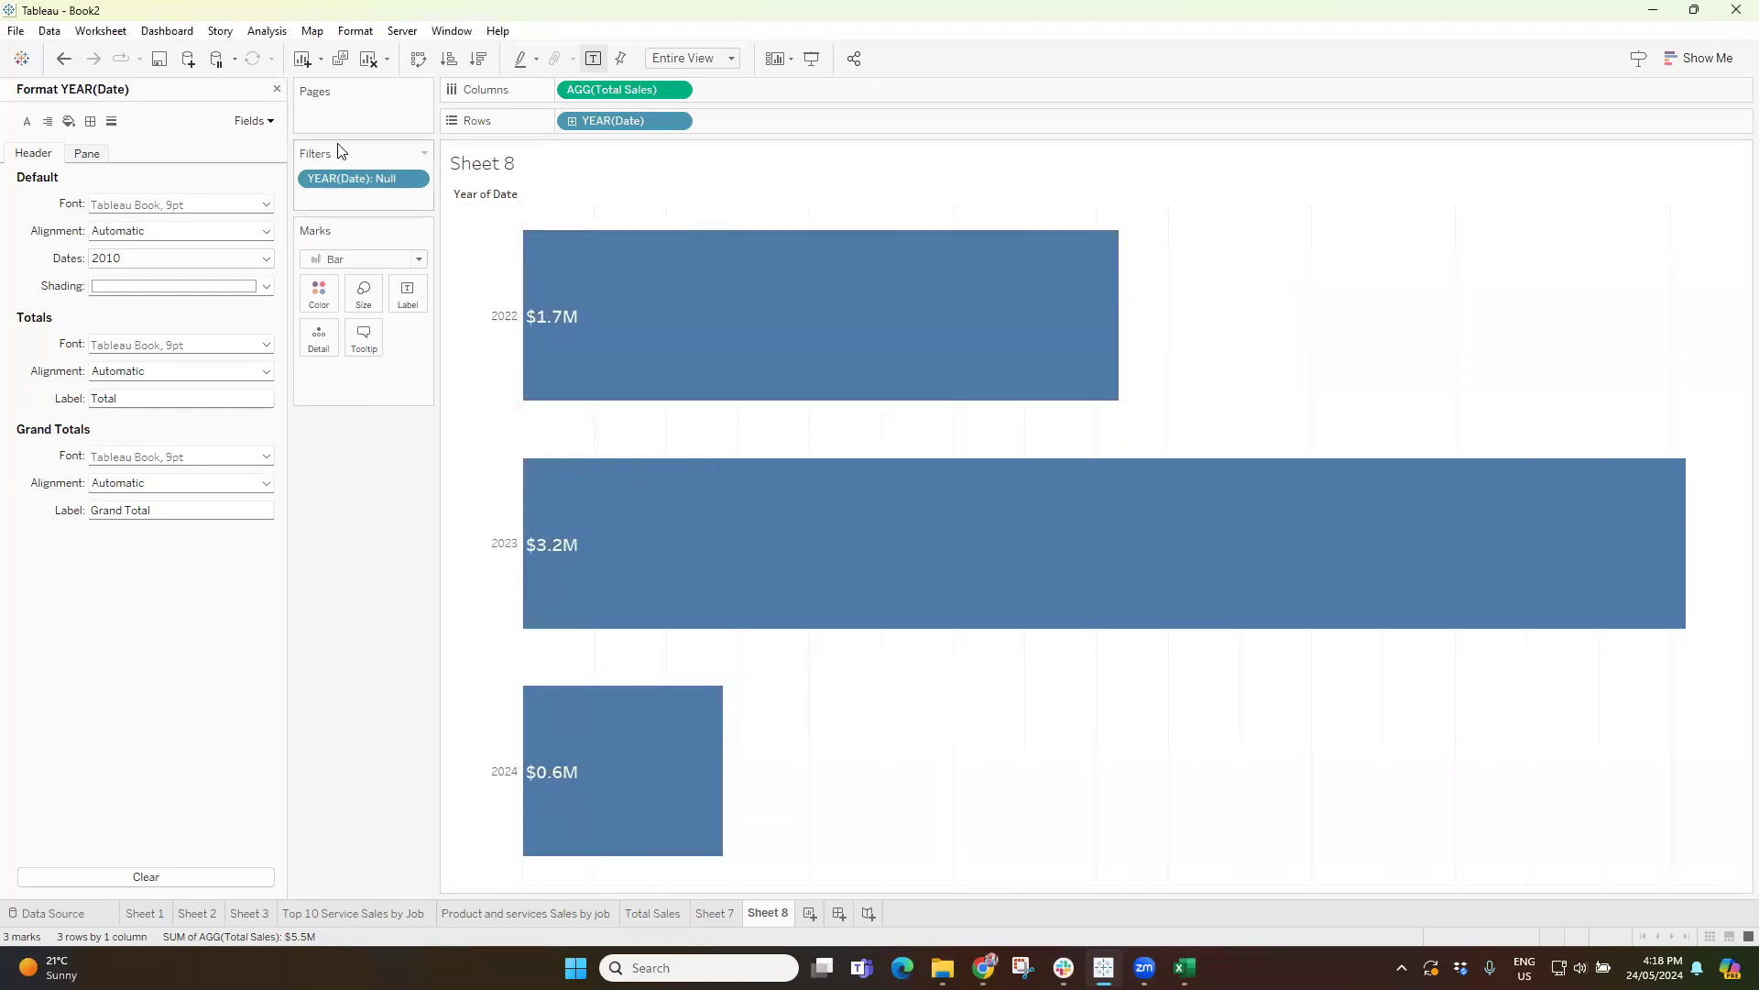
Close the formatting options and rename the Sheet 8 worksheet as "top sales".
click(275, 85)
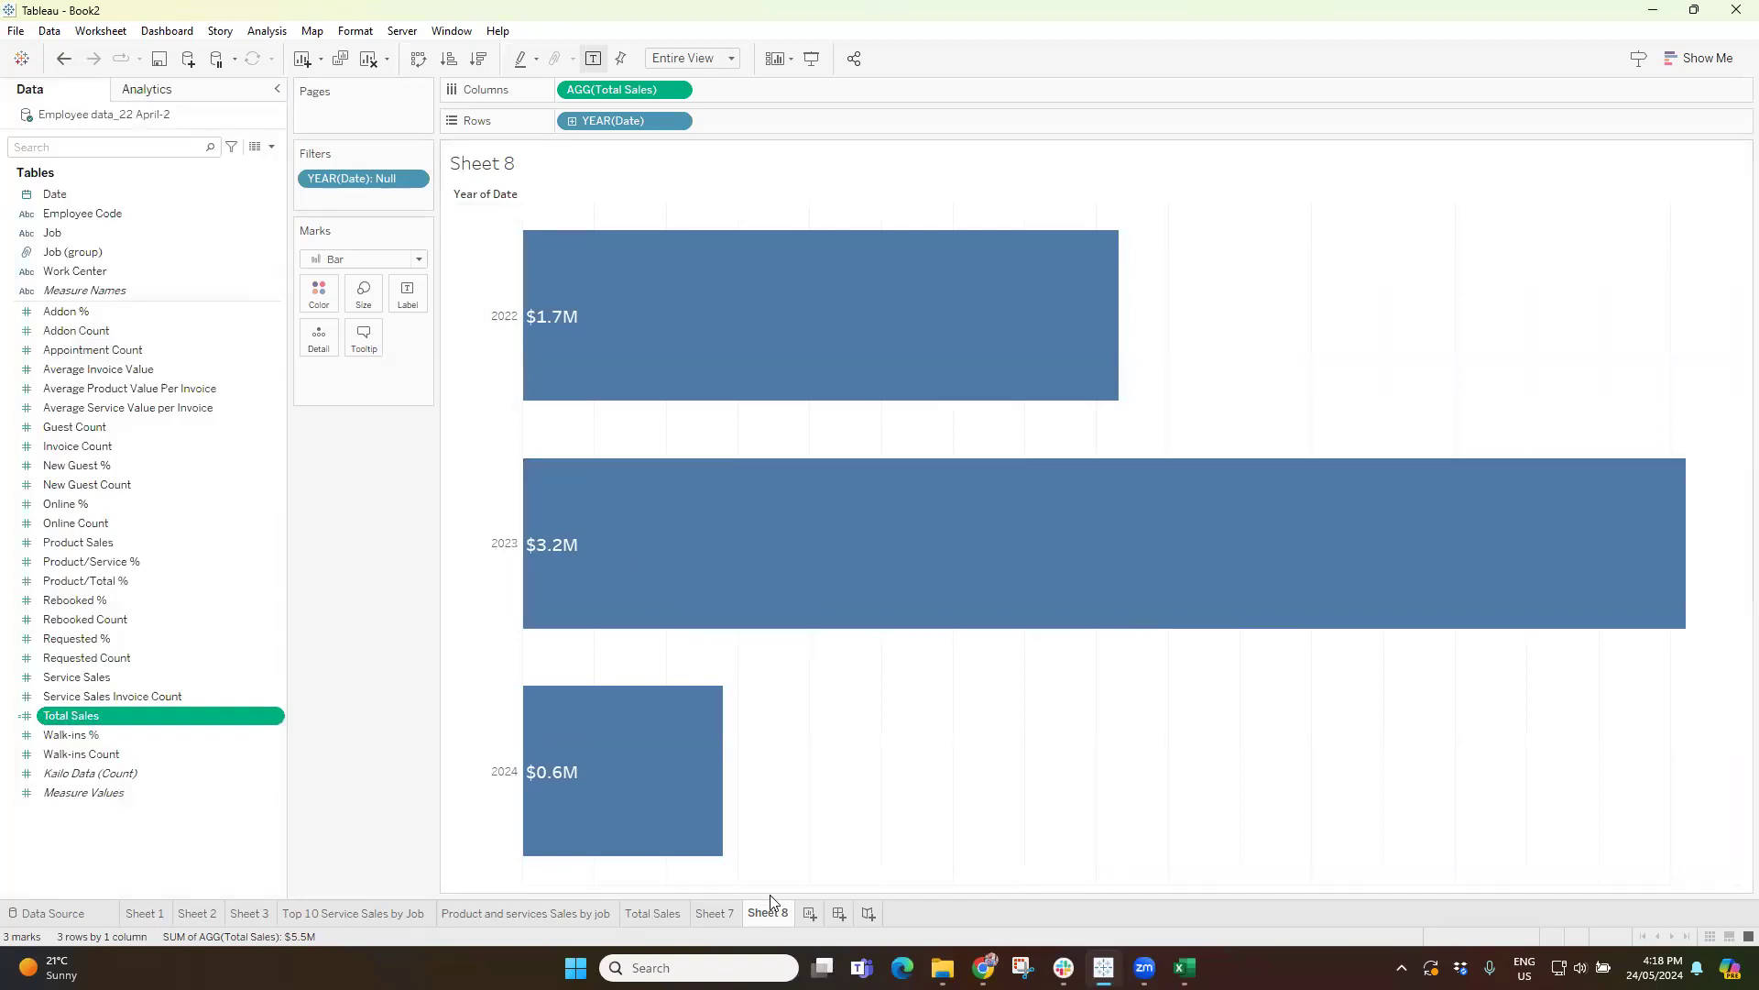
text(to)
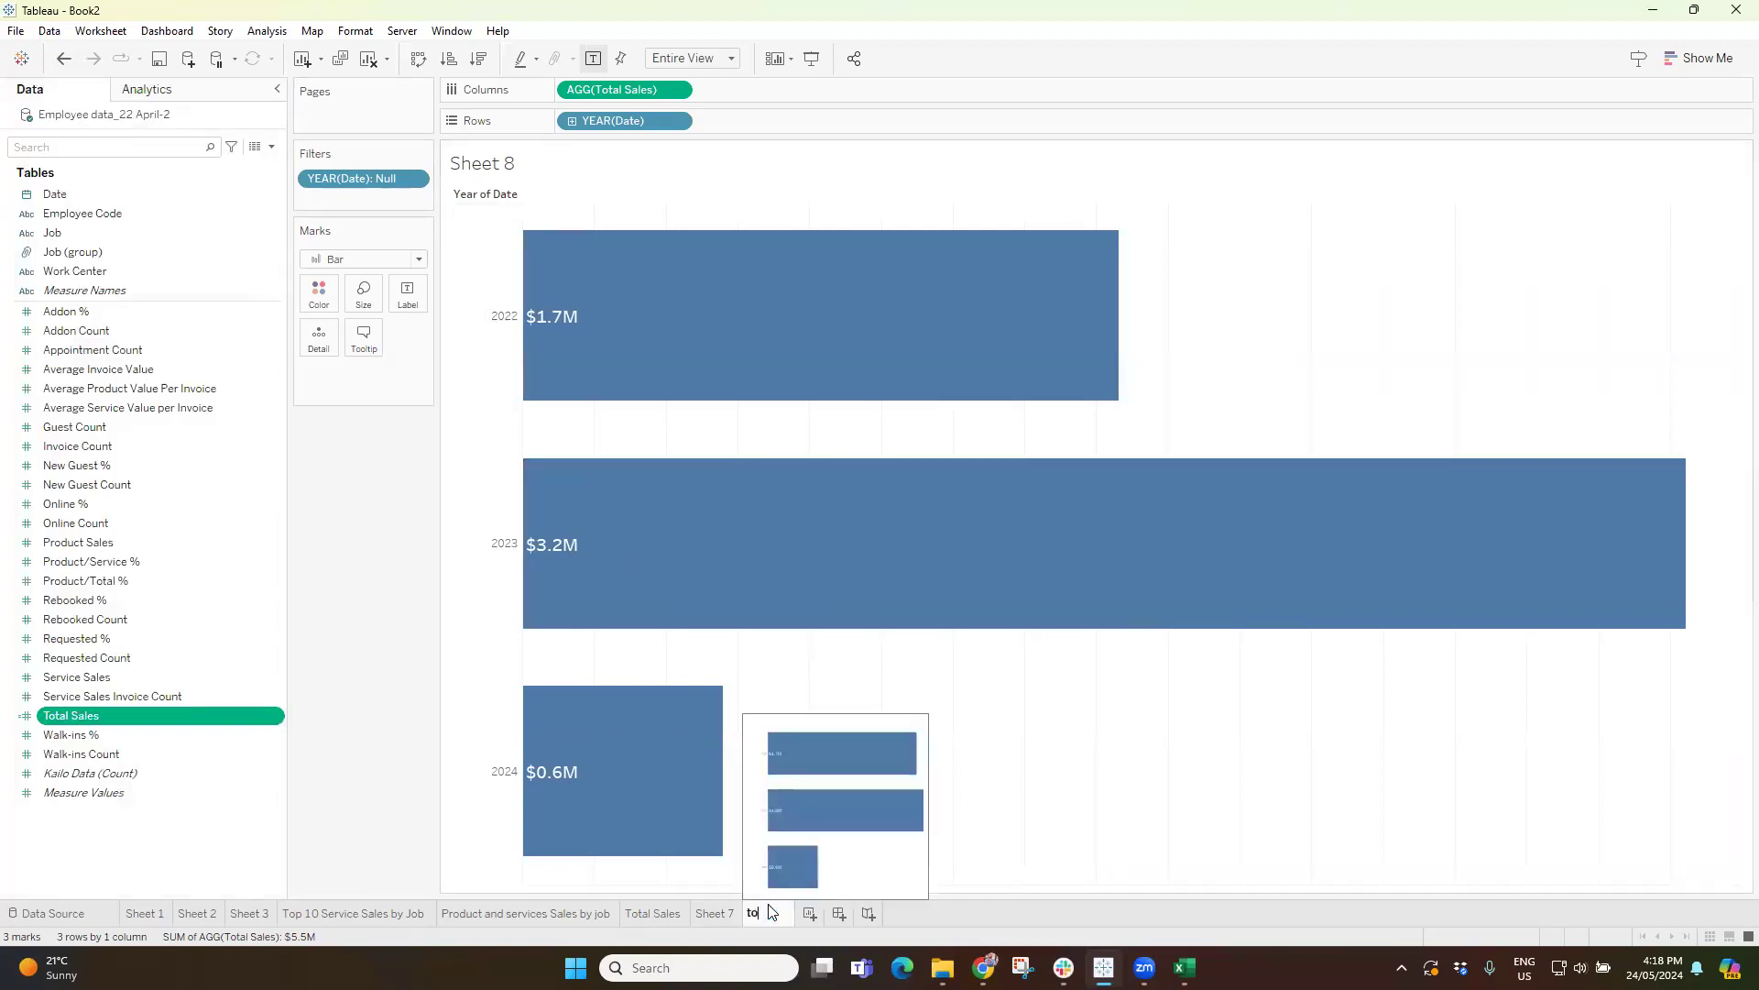
text(p sales)
key(Return)
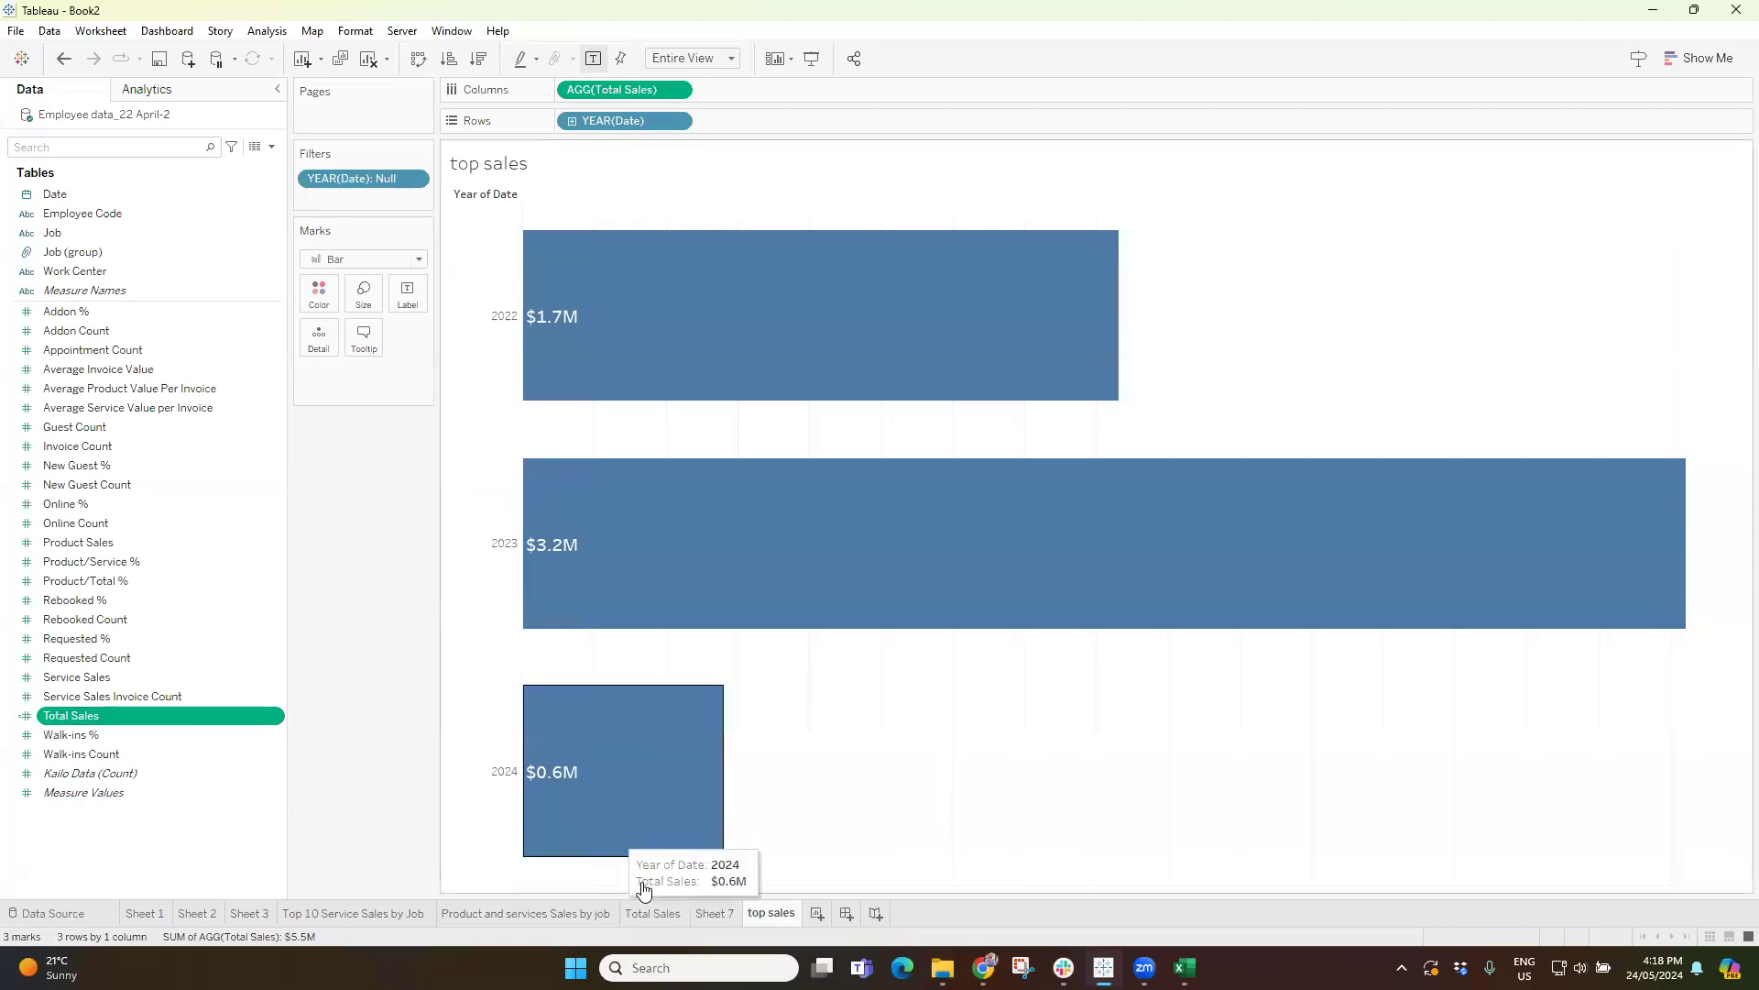
Show Total Sales as text on a new worksheet, formatted as Currency (Custom) in Millions (M) with 1 decimal place.
click(816, 913)
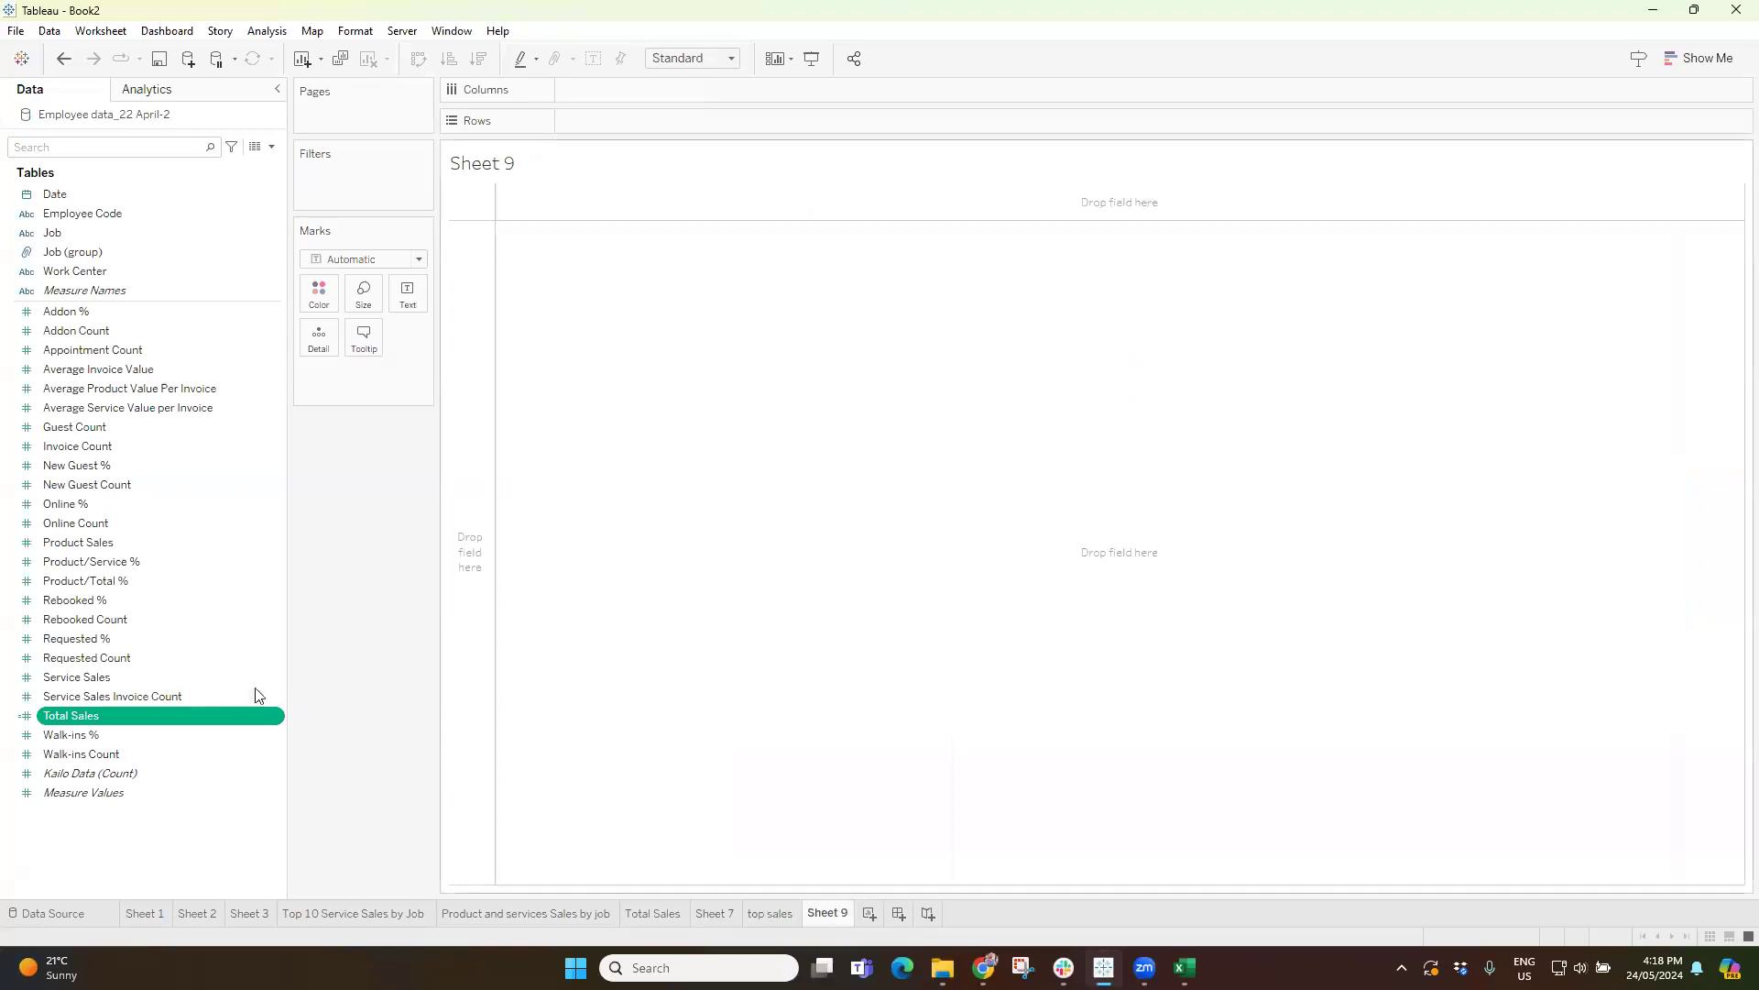
drag(77, 730, 403, 306)
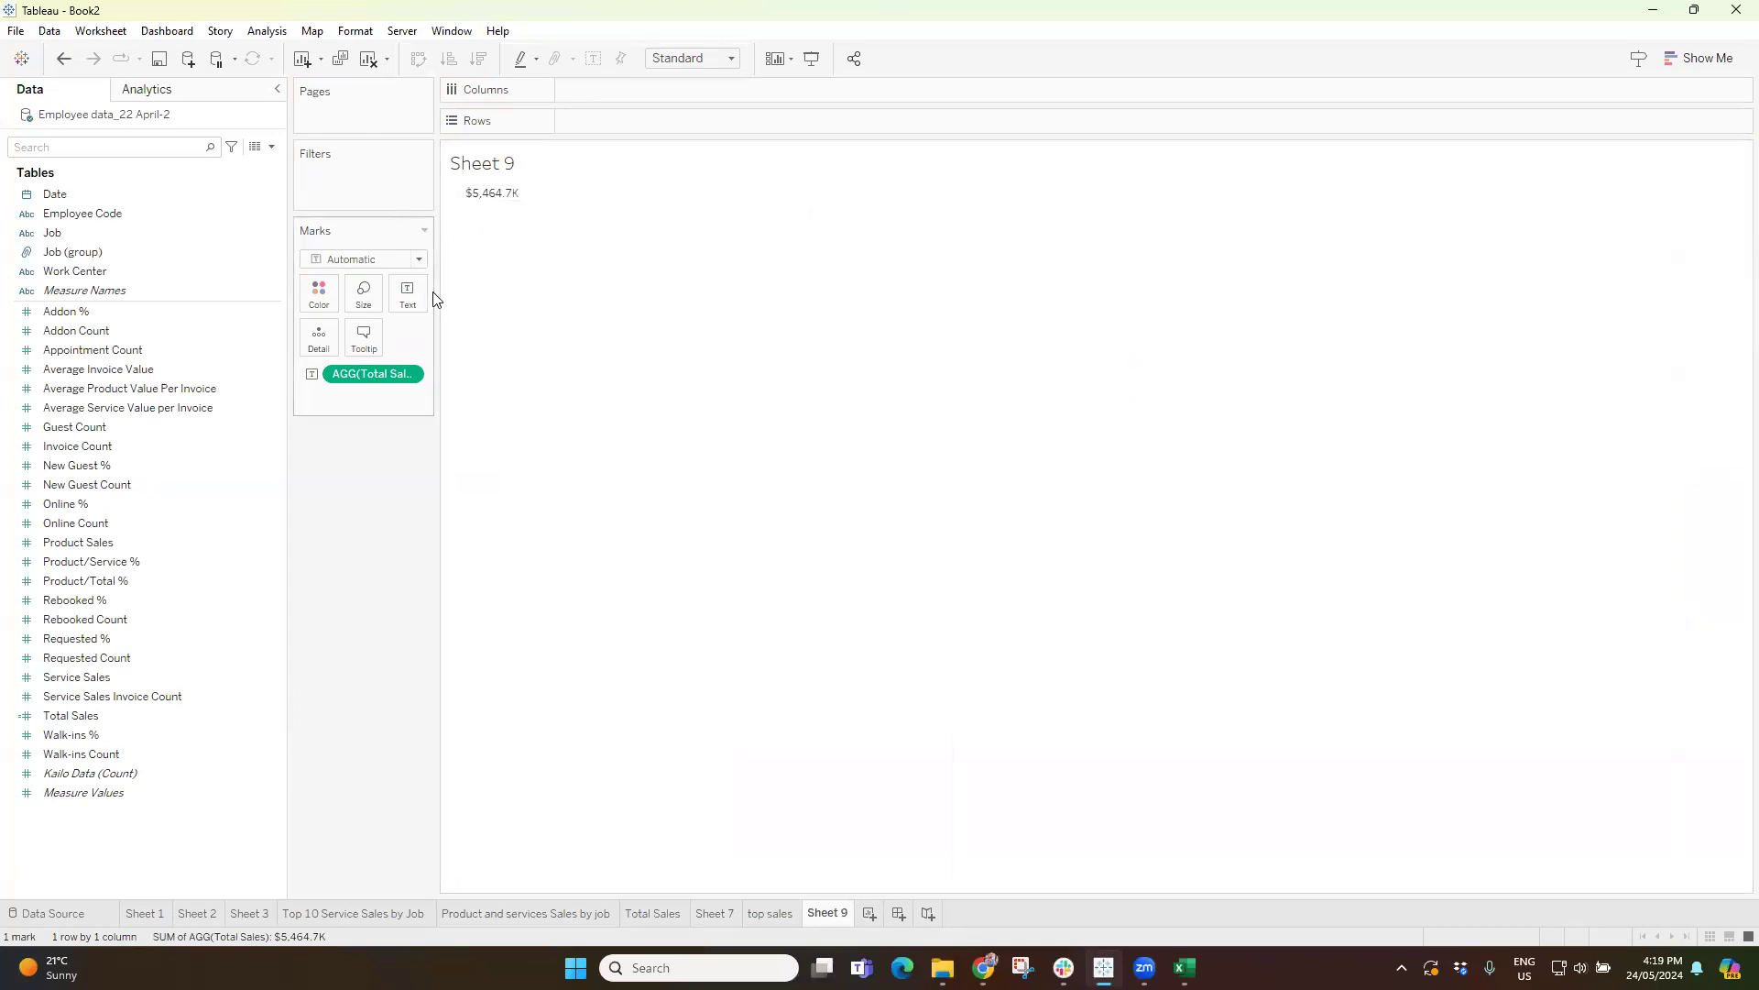
right_click(346, 375)
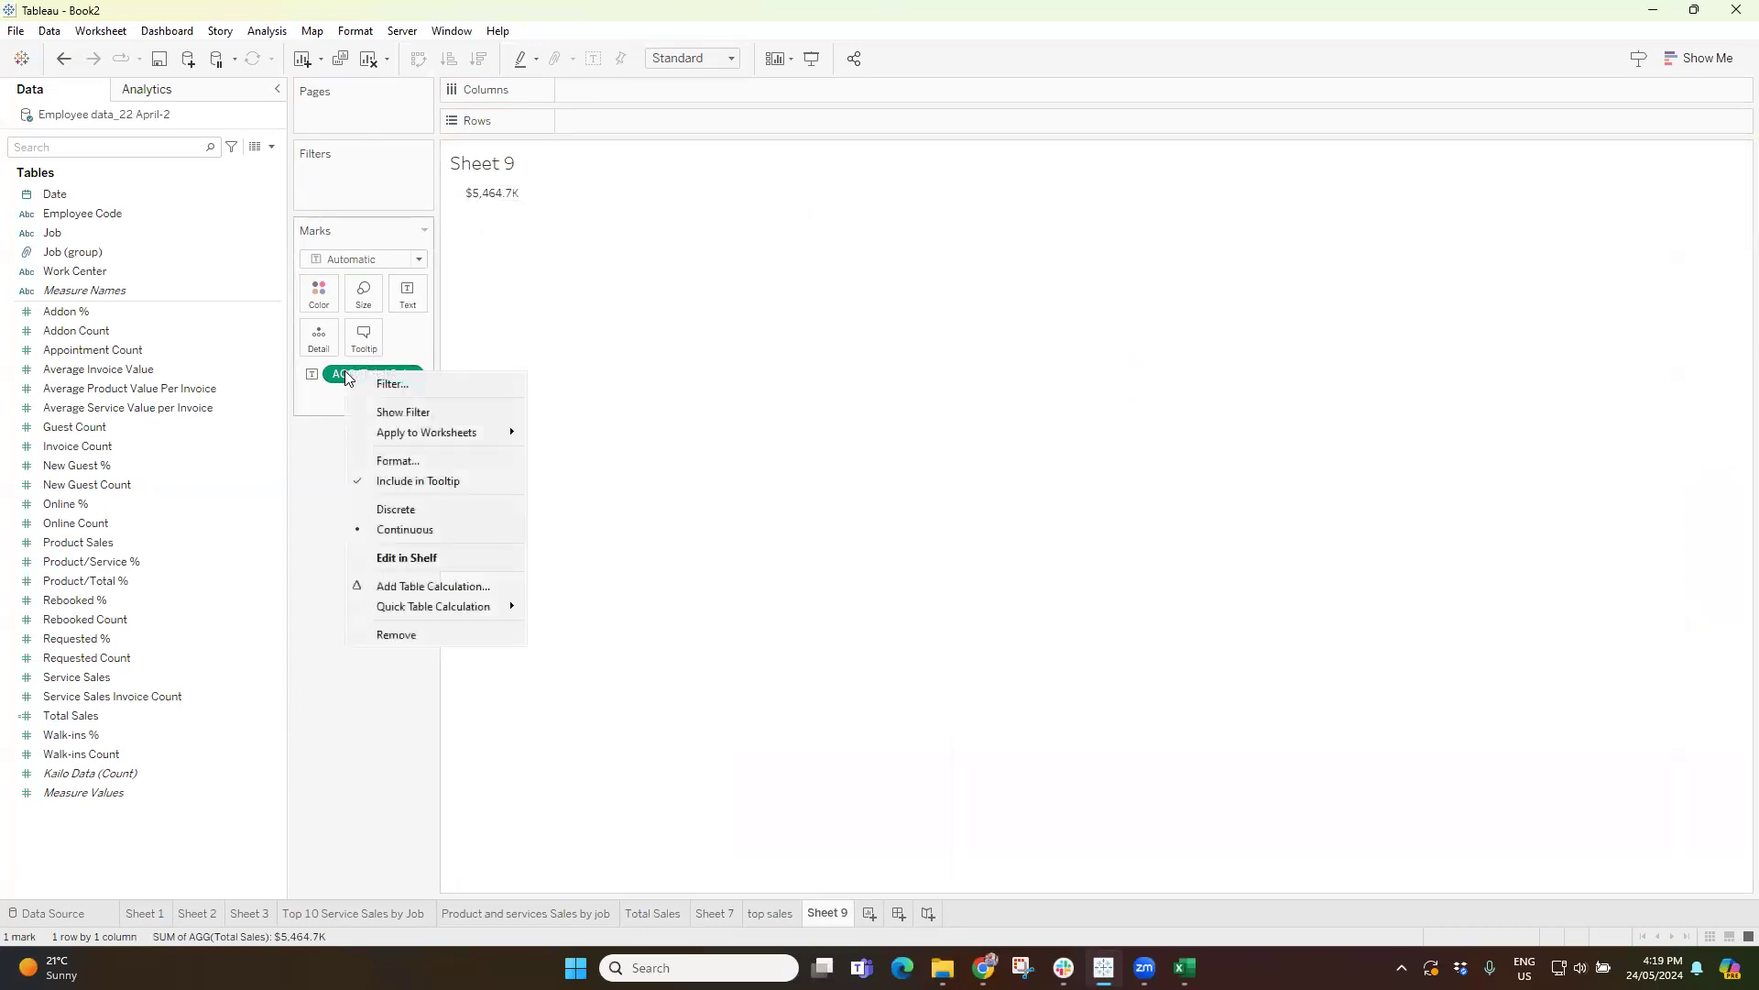
click(398, 460)
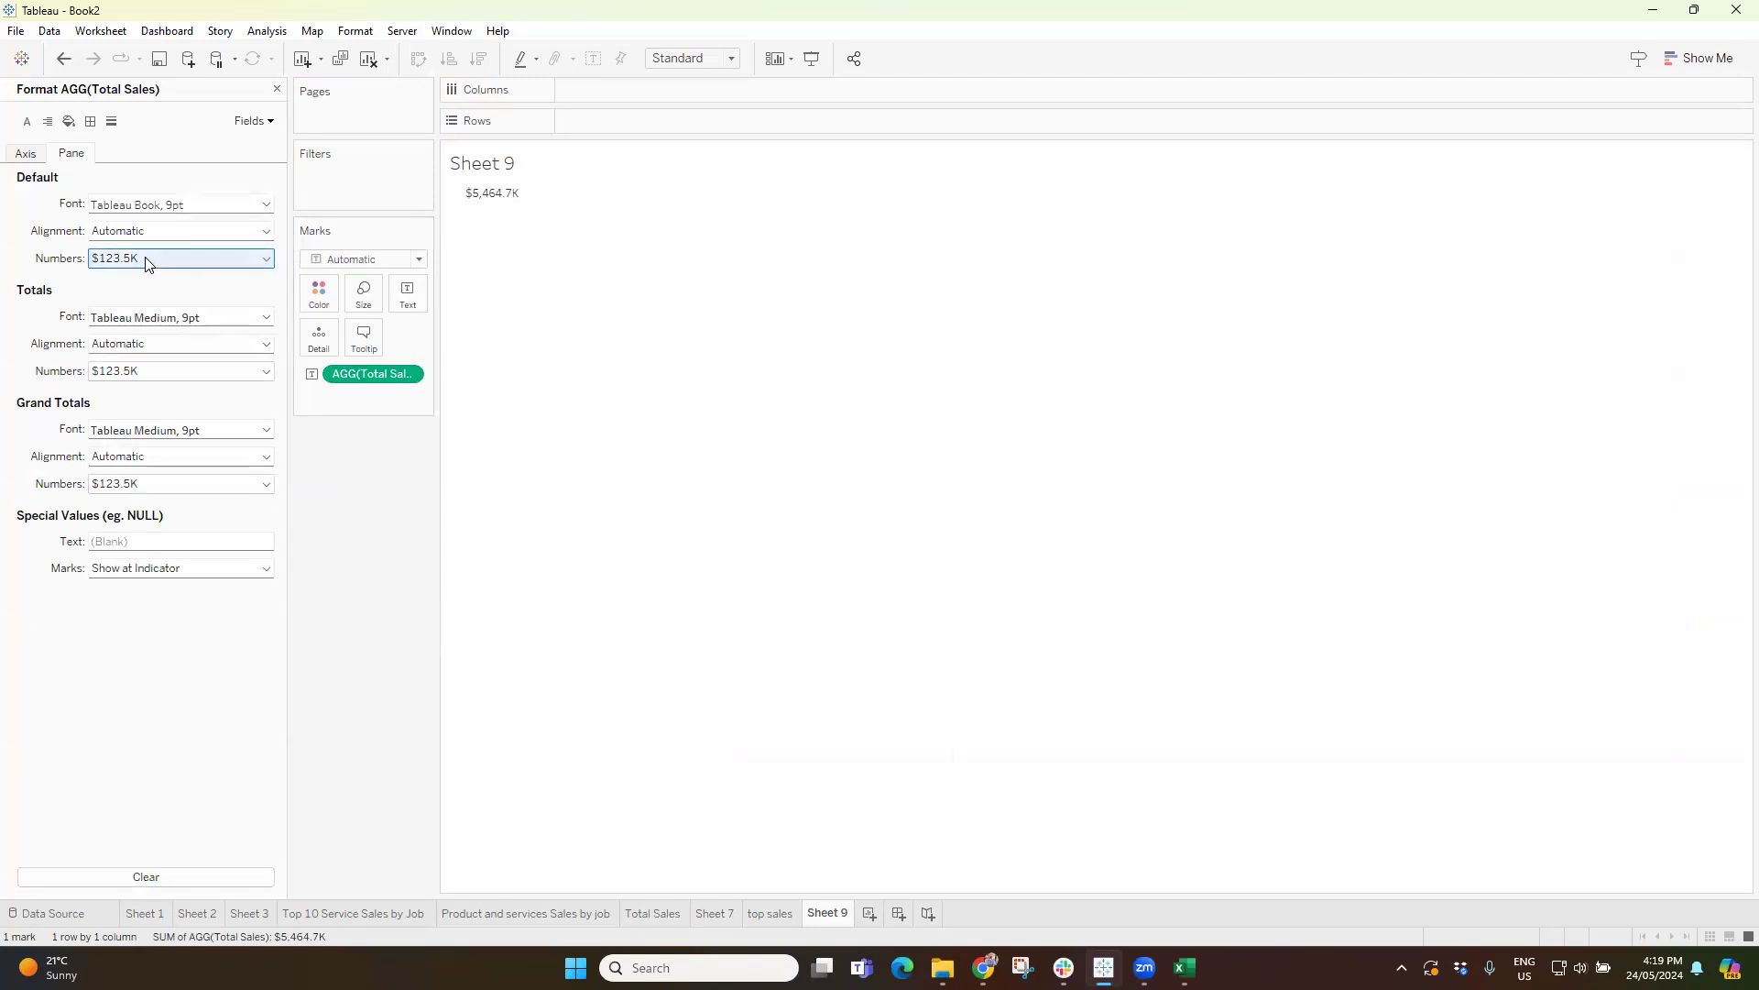
click(147, 260)
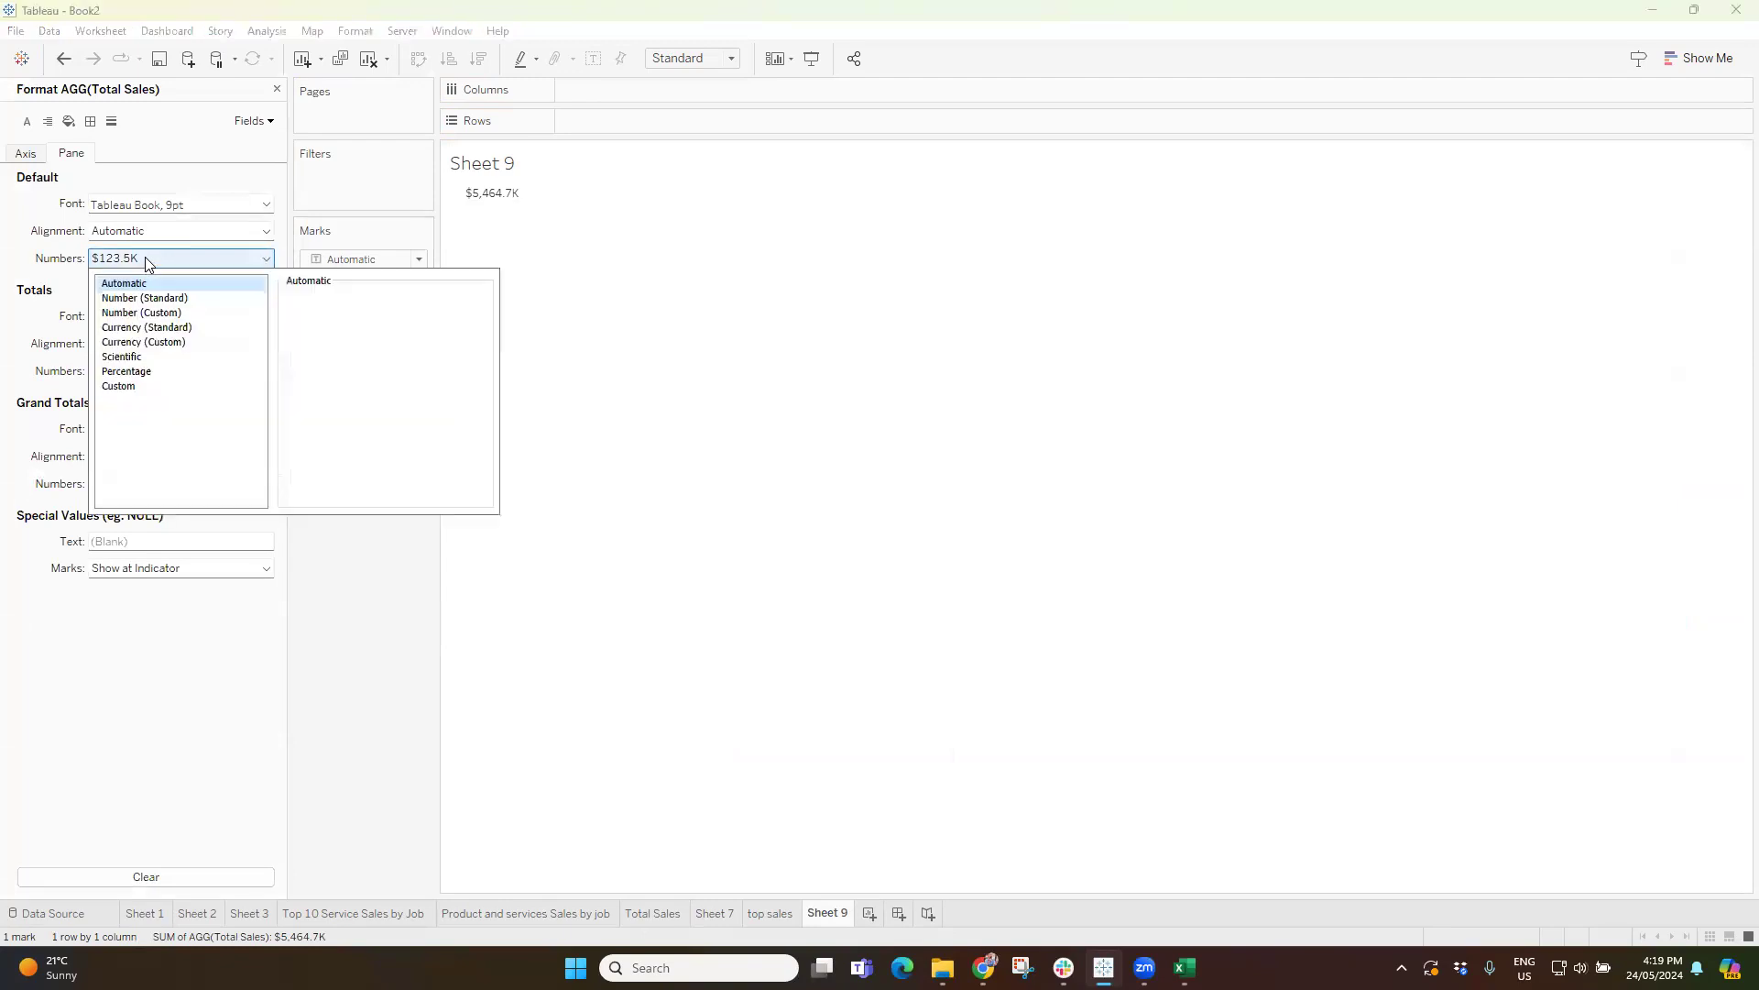
click(152, 328)
click(142, 342)
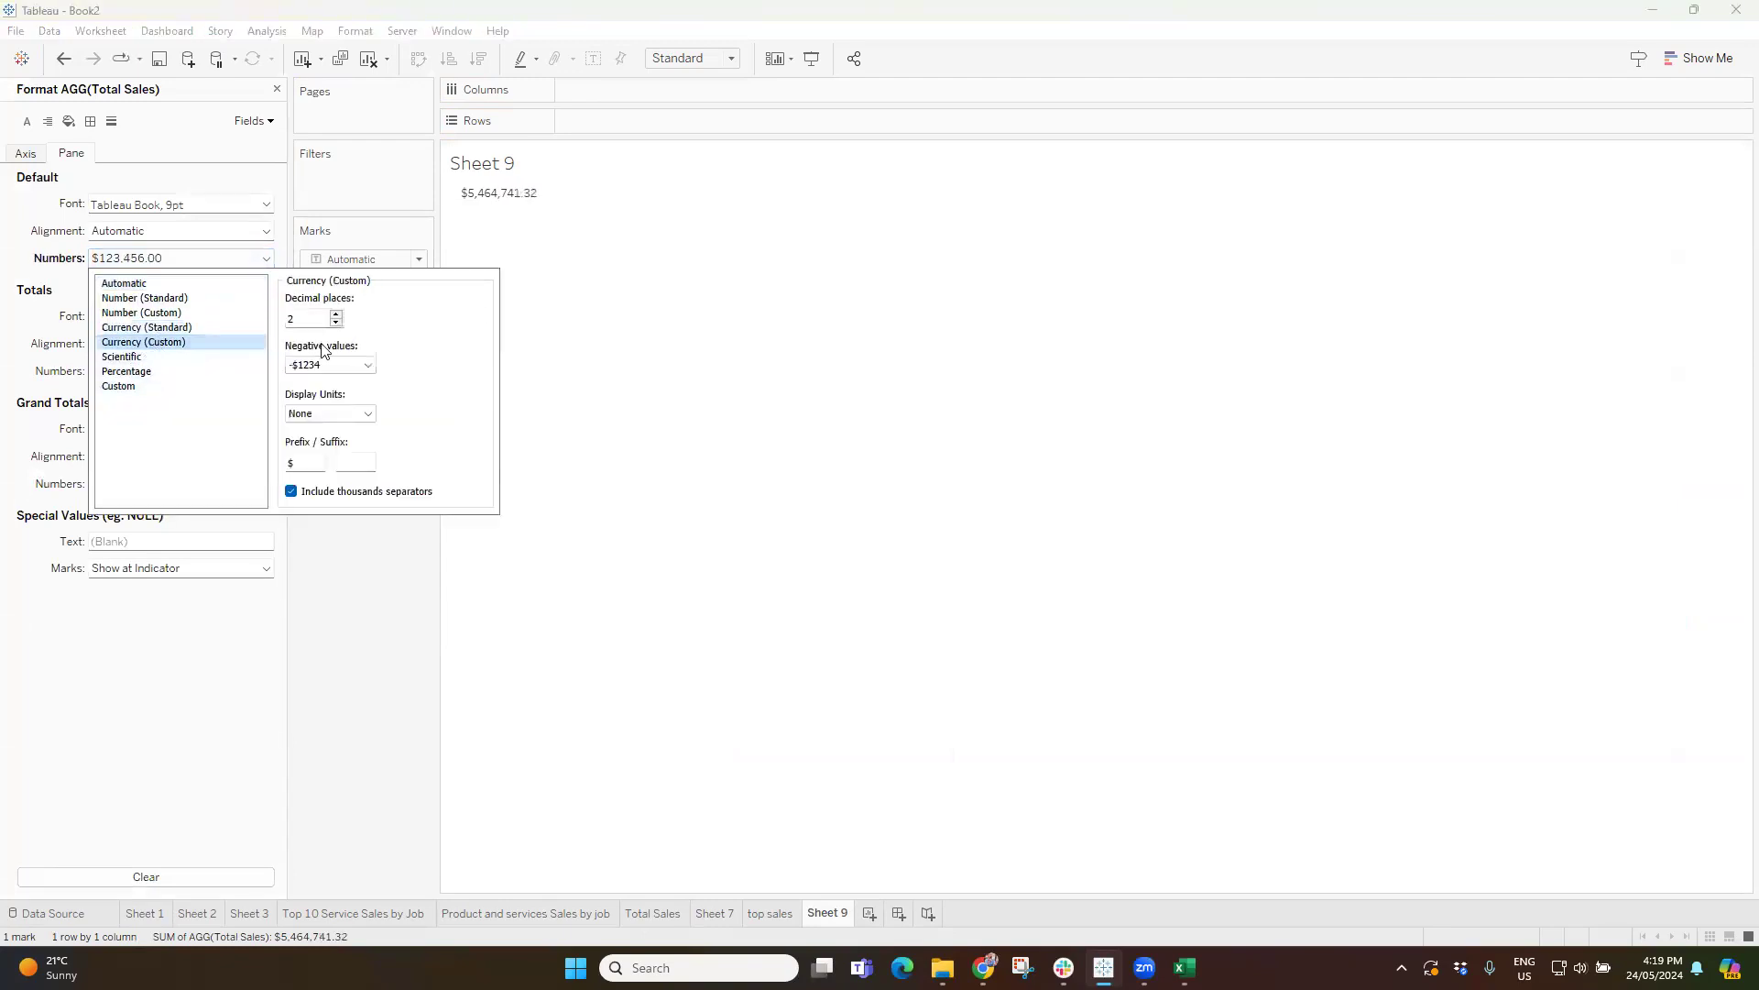
click(343, 412)
click(337, 450)
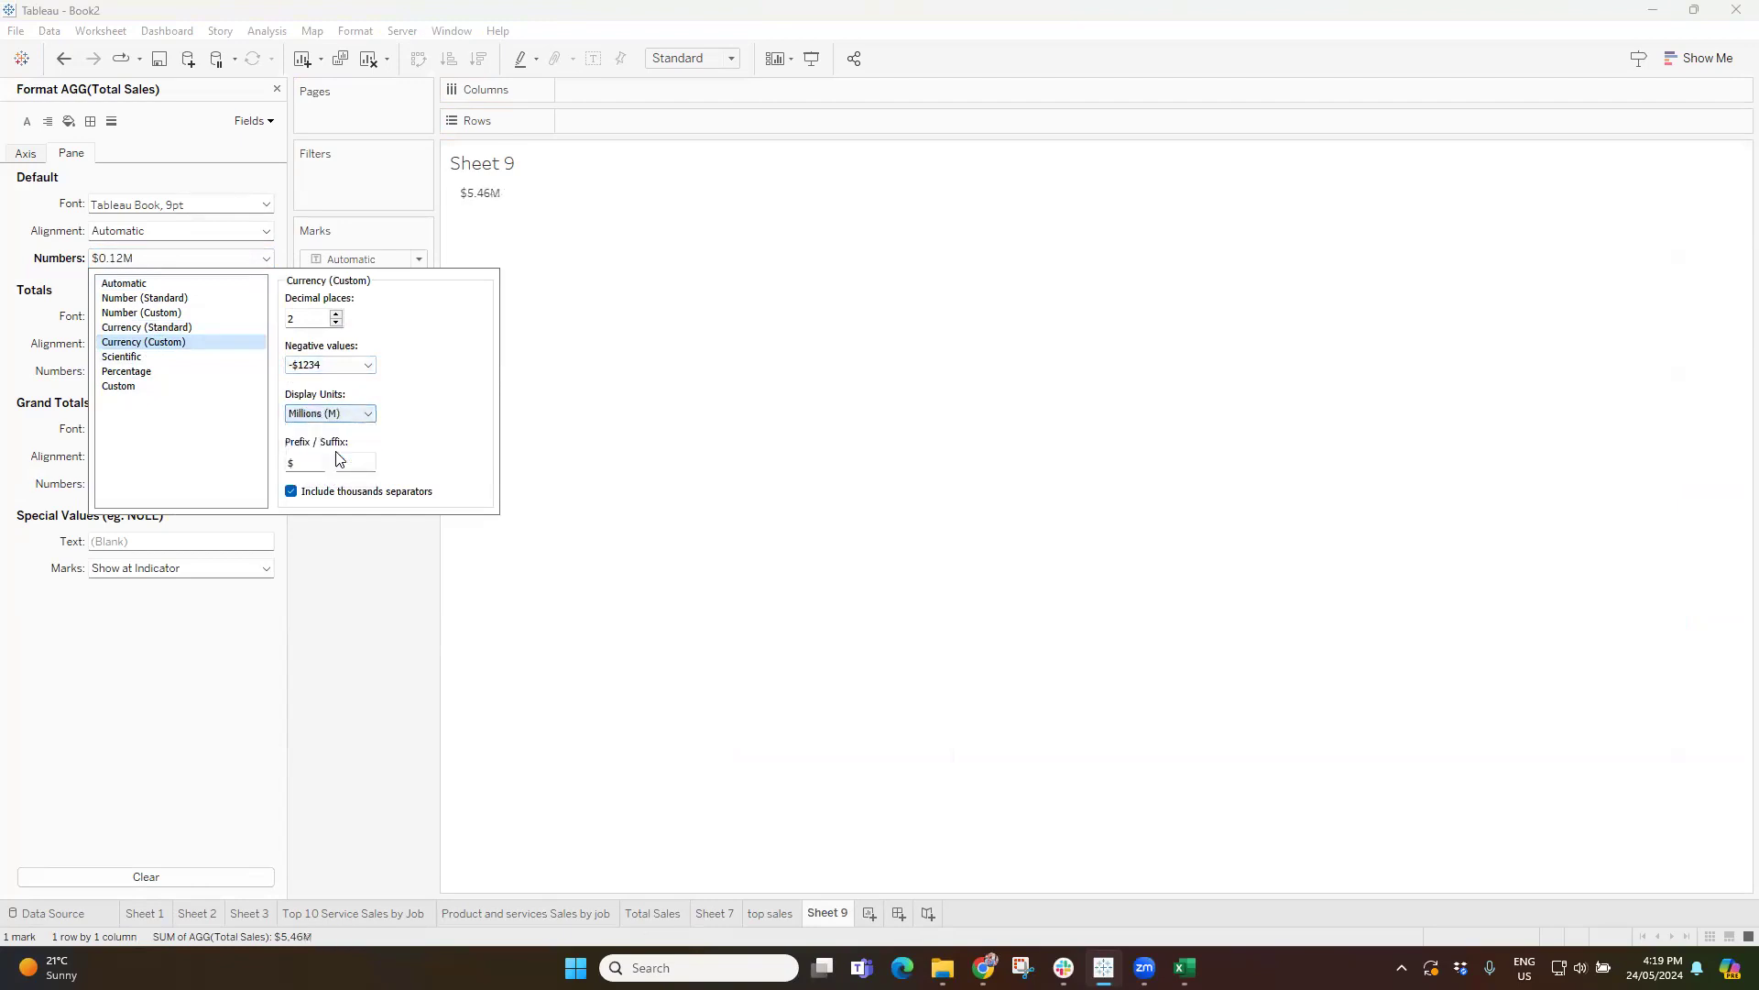
click(337, 323)
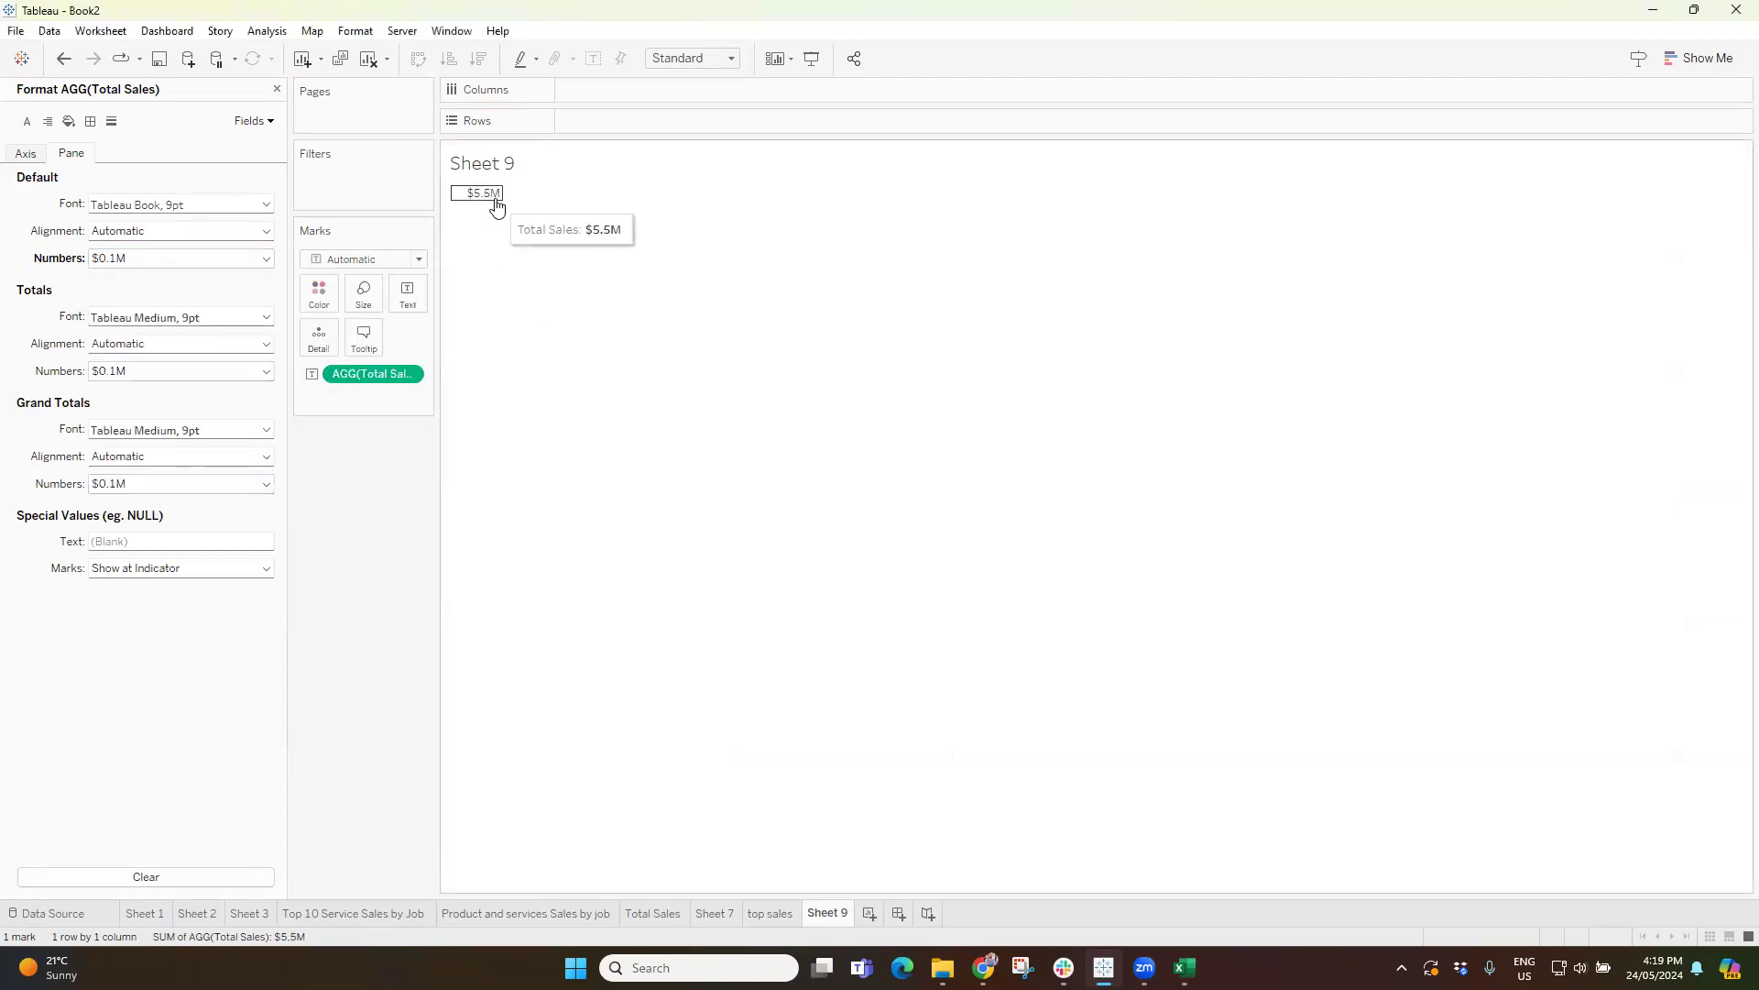
click(279, 88)
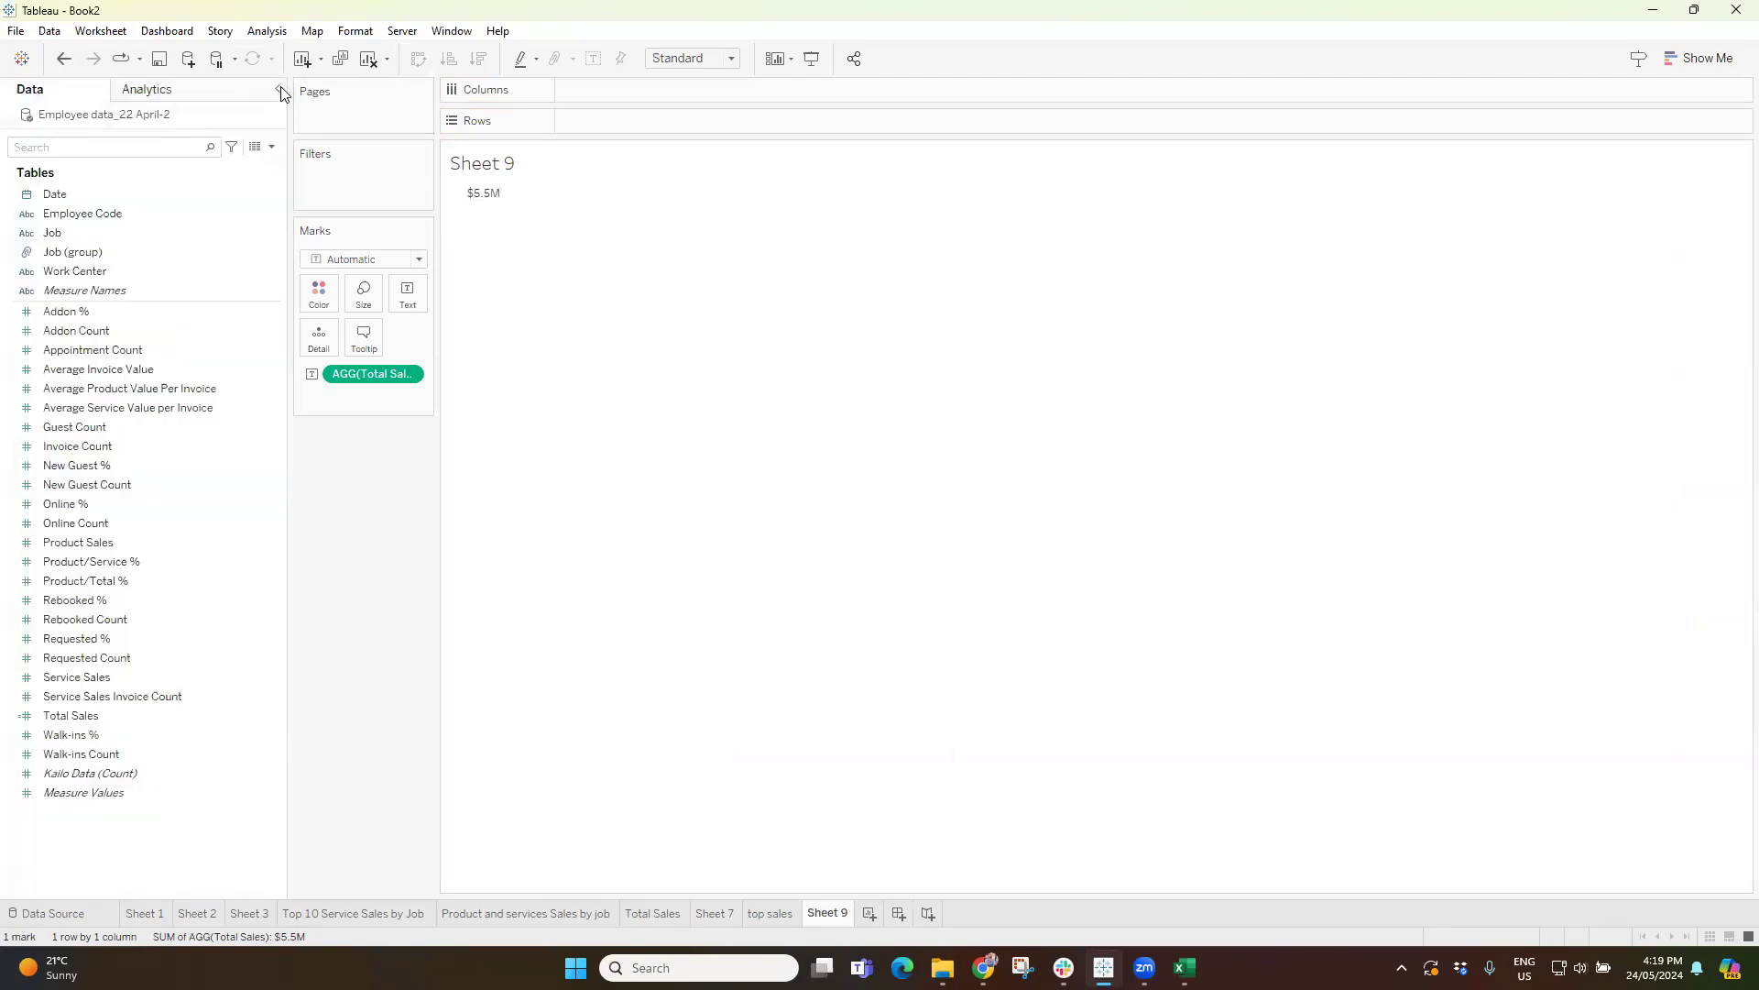
Set the Total Sales label text to font size 36 and enlarge the cell around it.
click(405, 298)
click(565, 336)
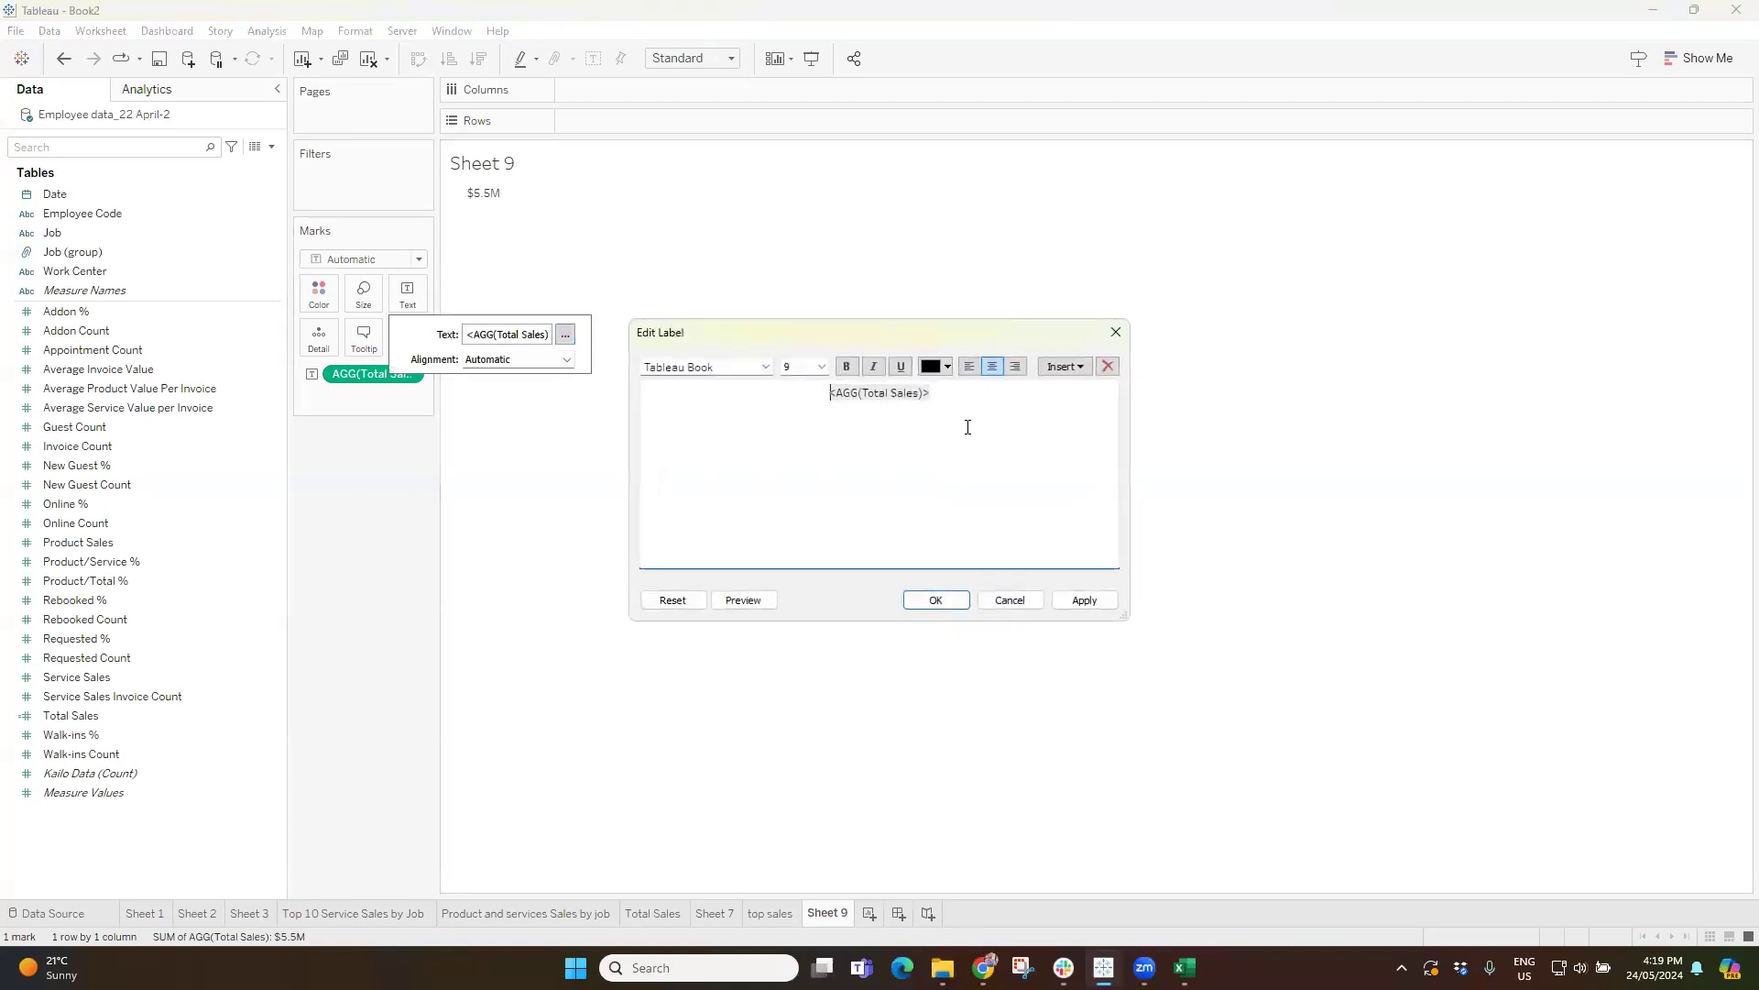
drag(931, 395, 827, 396)
click(821, 366)
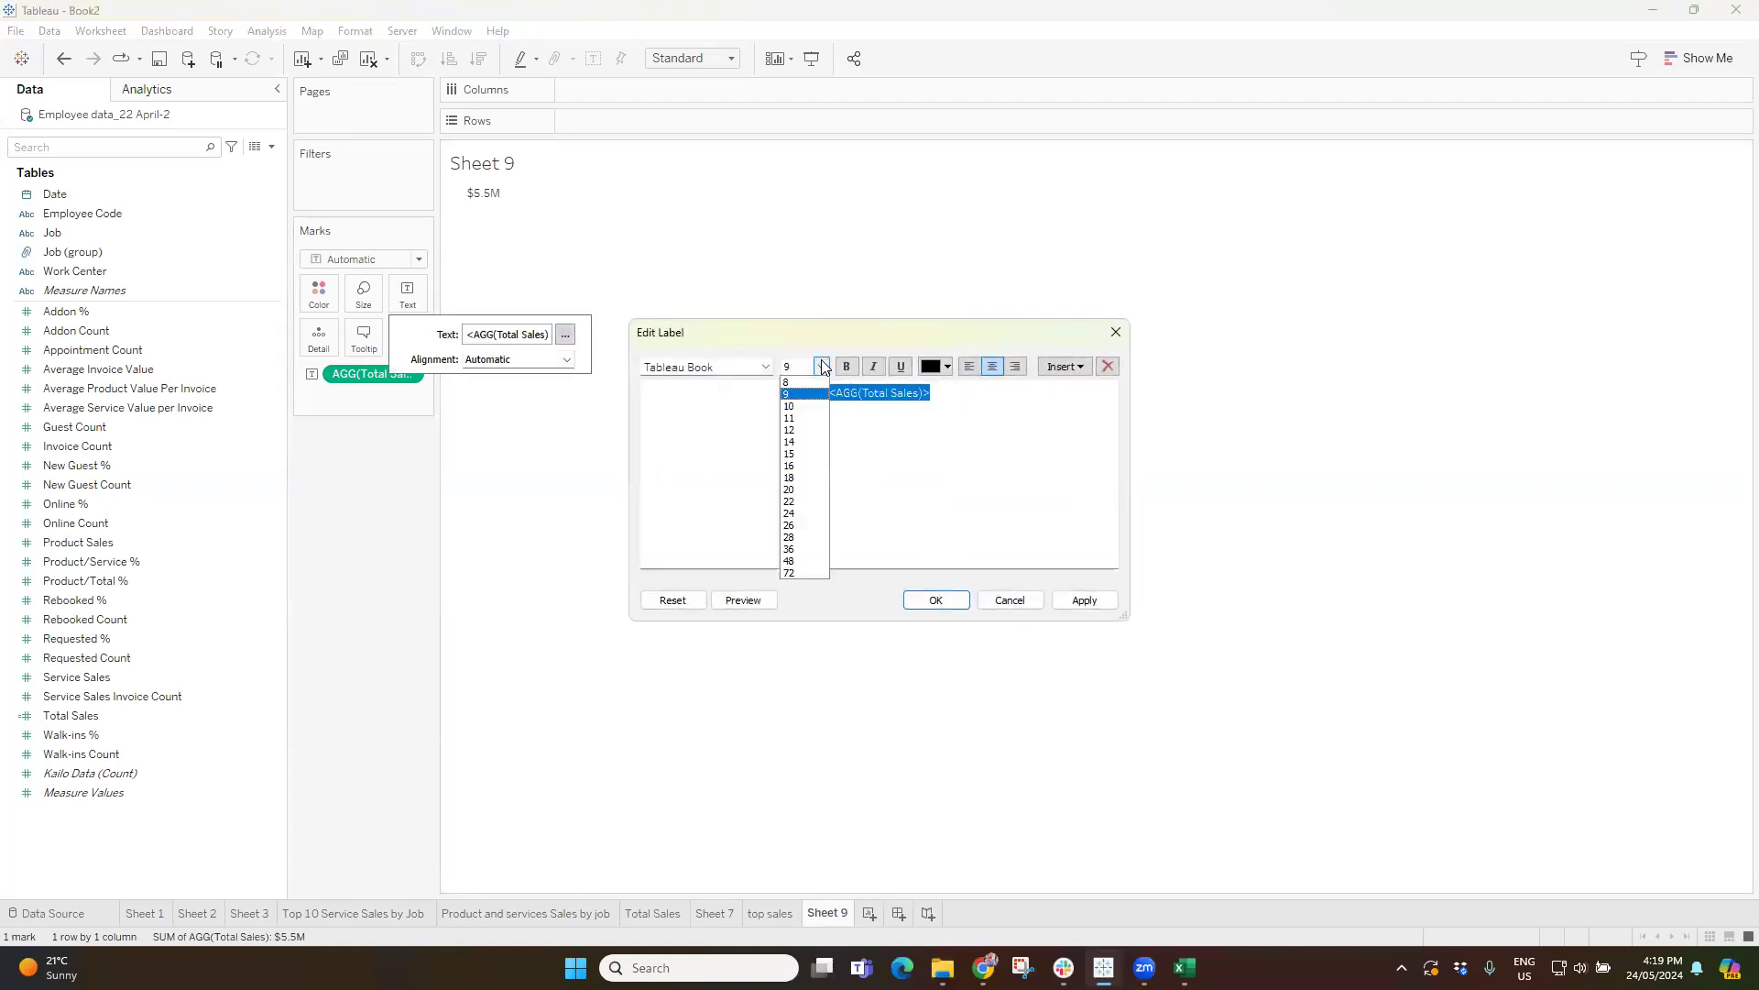
click(905, 584)
click(1084, 600)
click(936, 600)
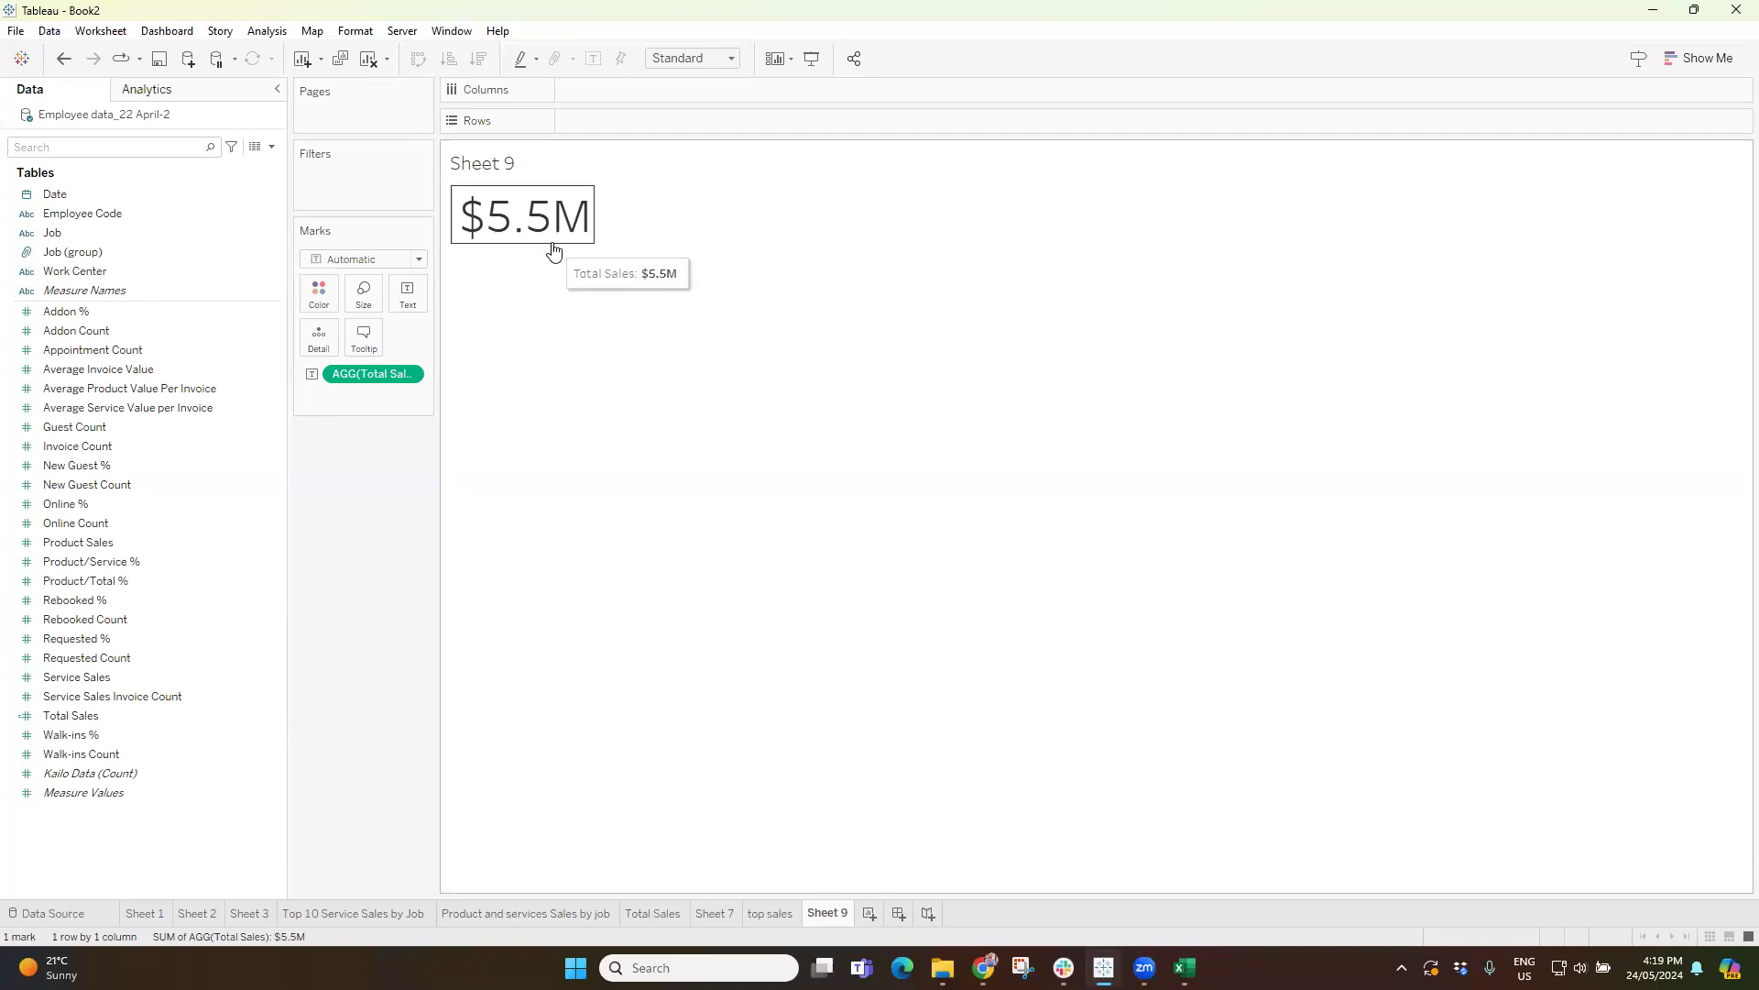
drag(554, 246, 680, 258)
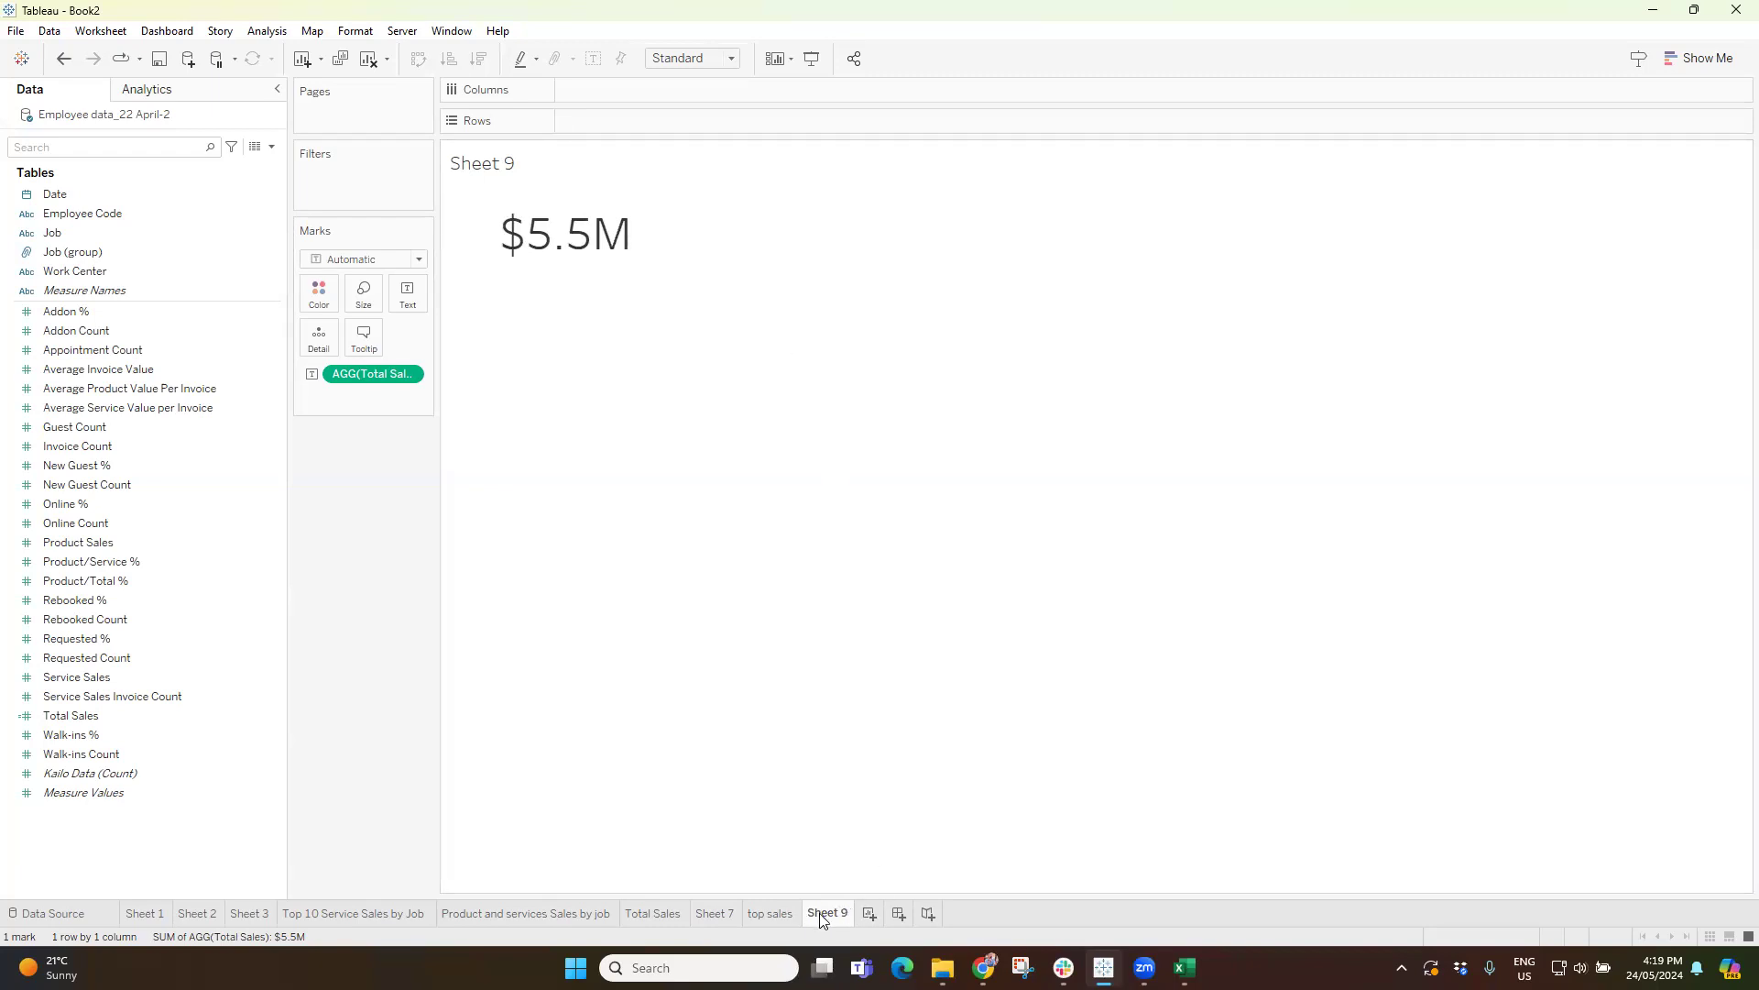
Rename the new worksheet as "Total Sales KPI".
text(Total Sales KPI)
key(Return)
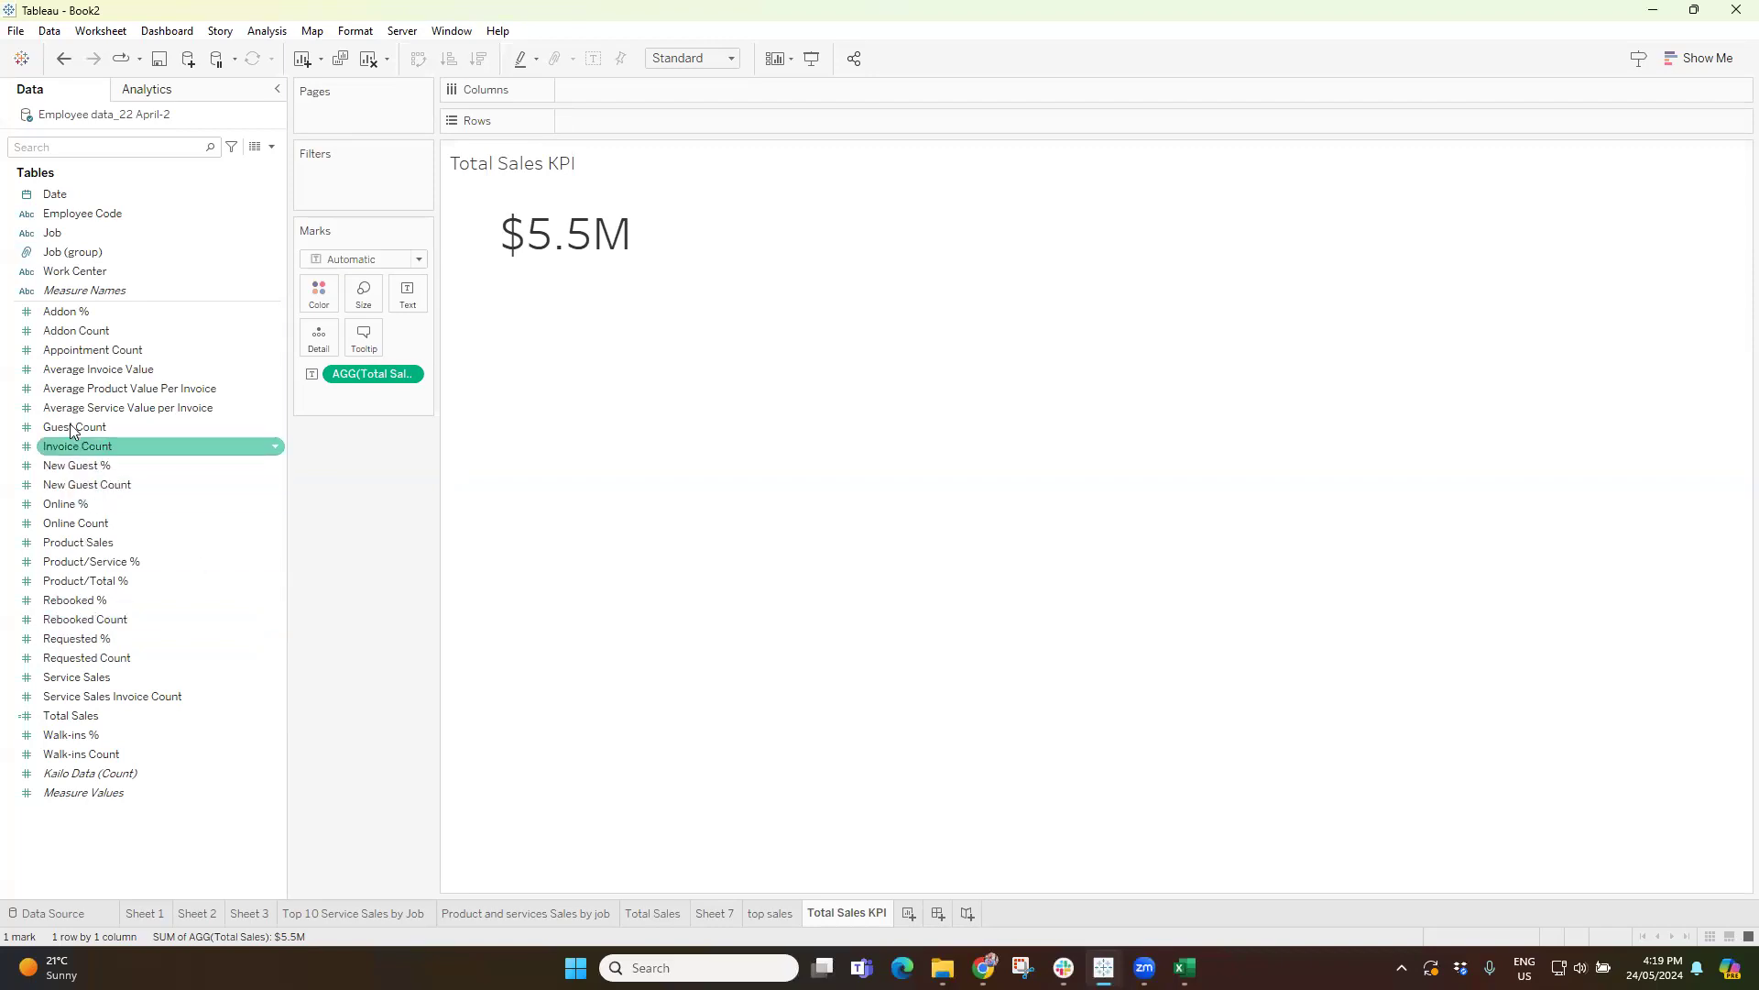
Try splitting the Total Sales figure by year of Date, remove the split, and check the top sales sheet.
mouse_move(582, 234)
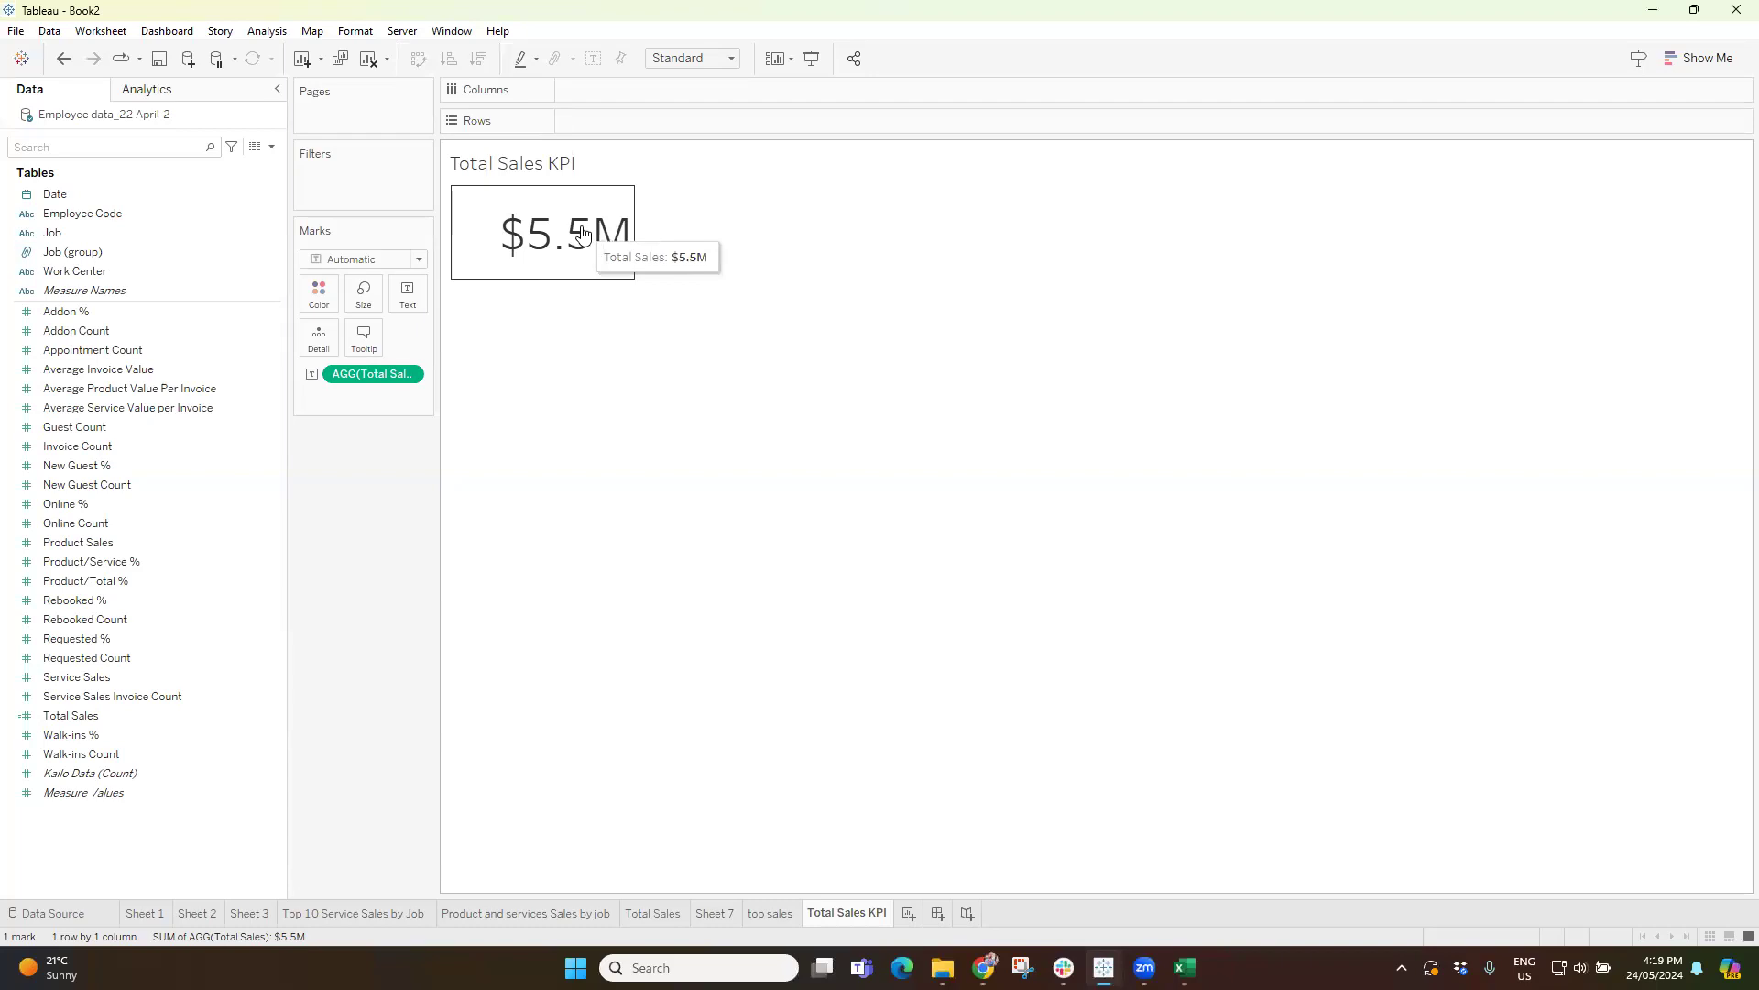
drag(55, 194, 607, 92)
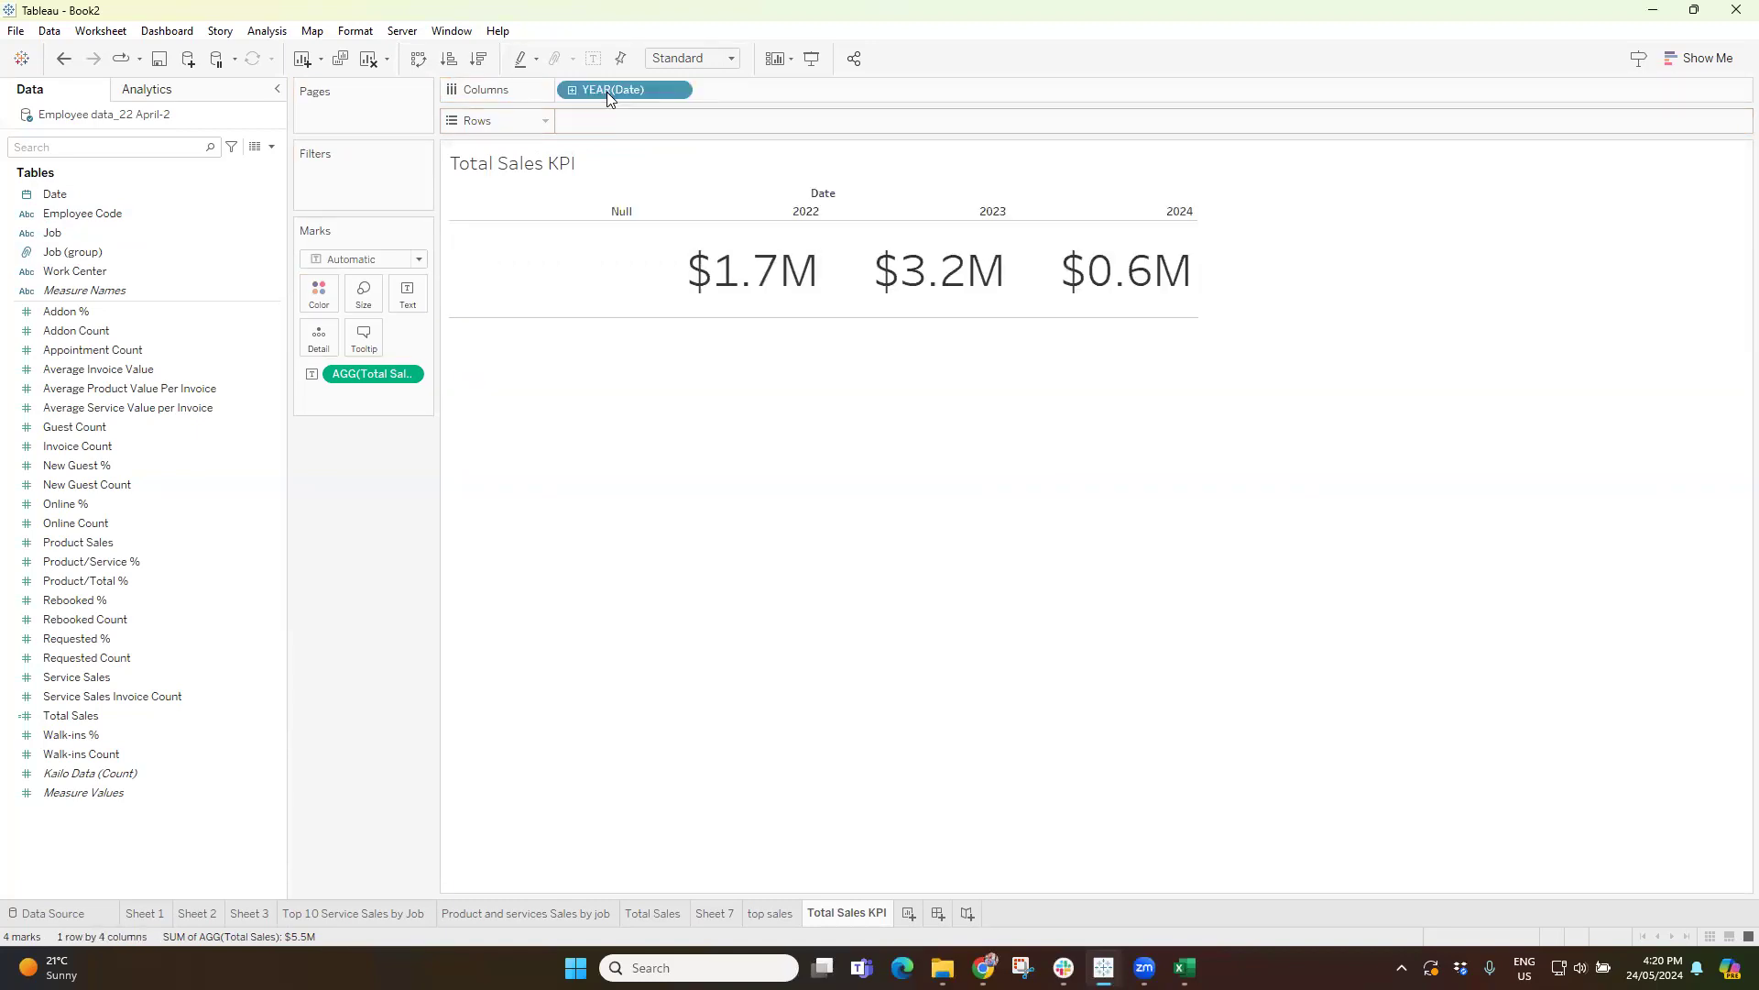
key(Delete)
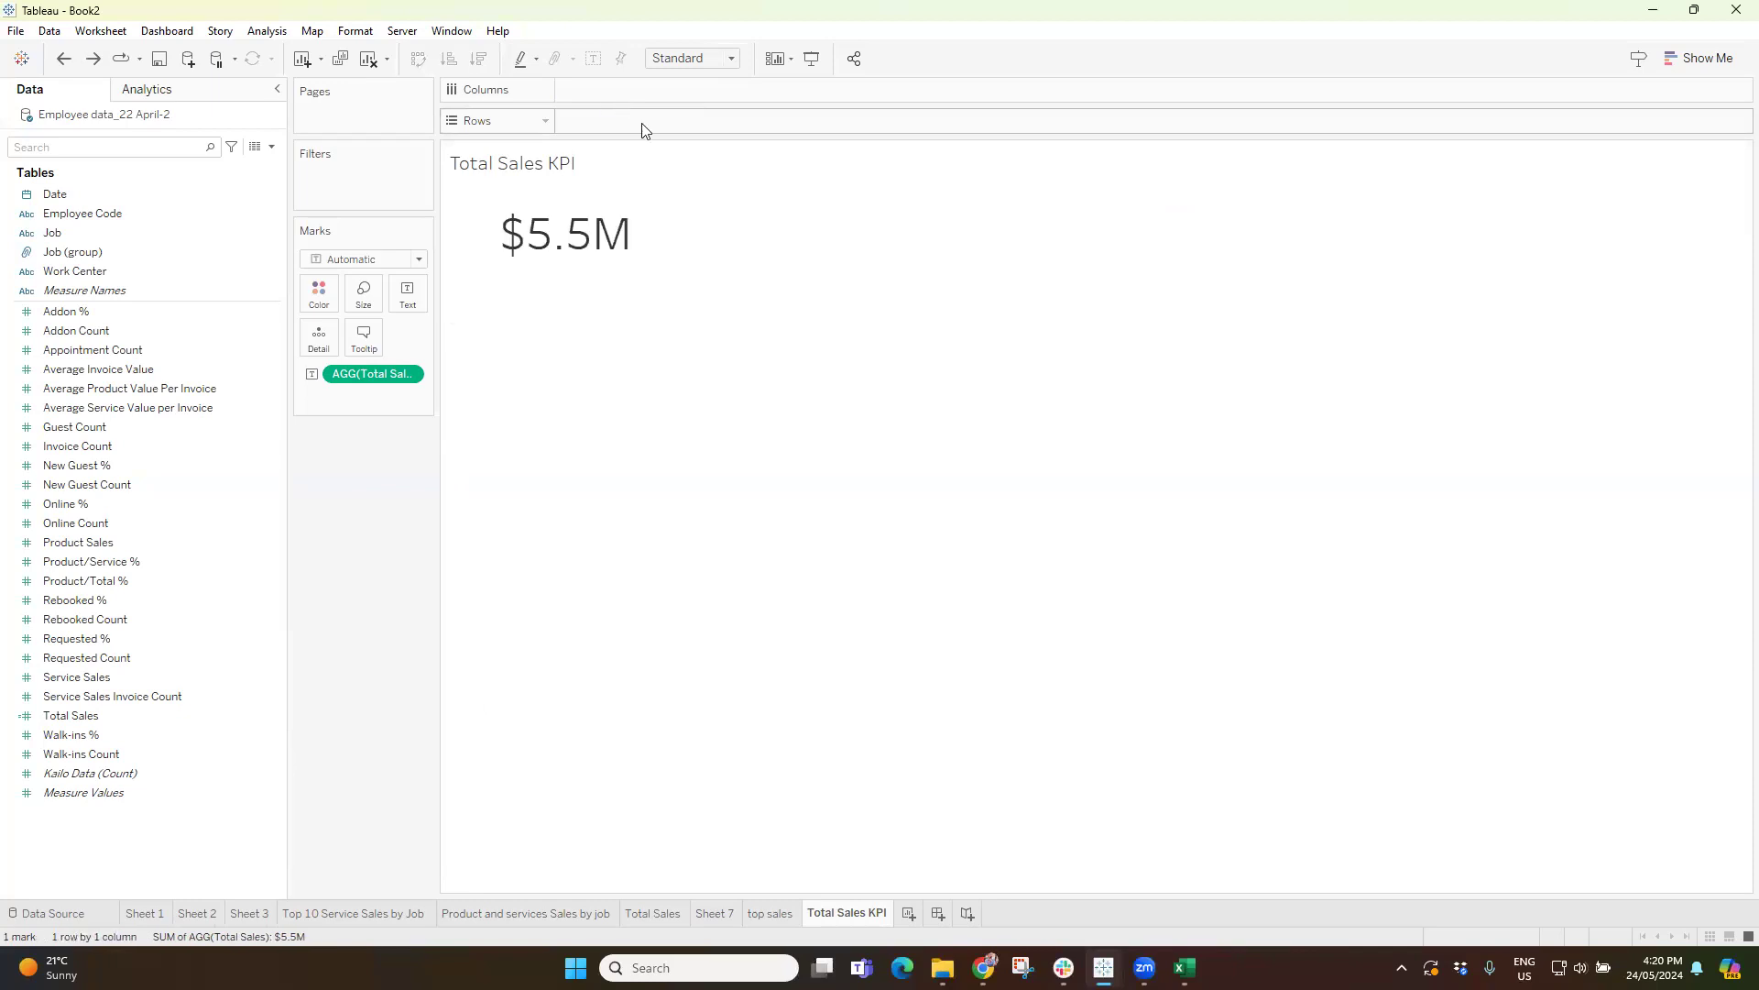
click(794, 913)
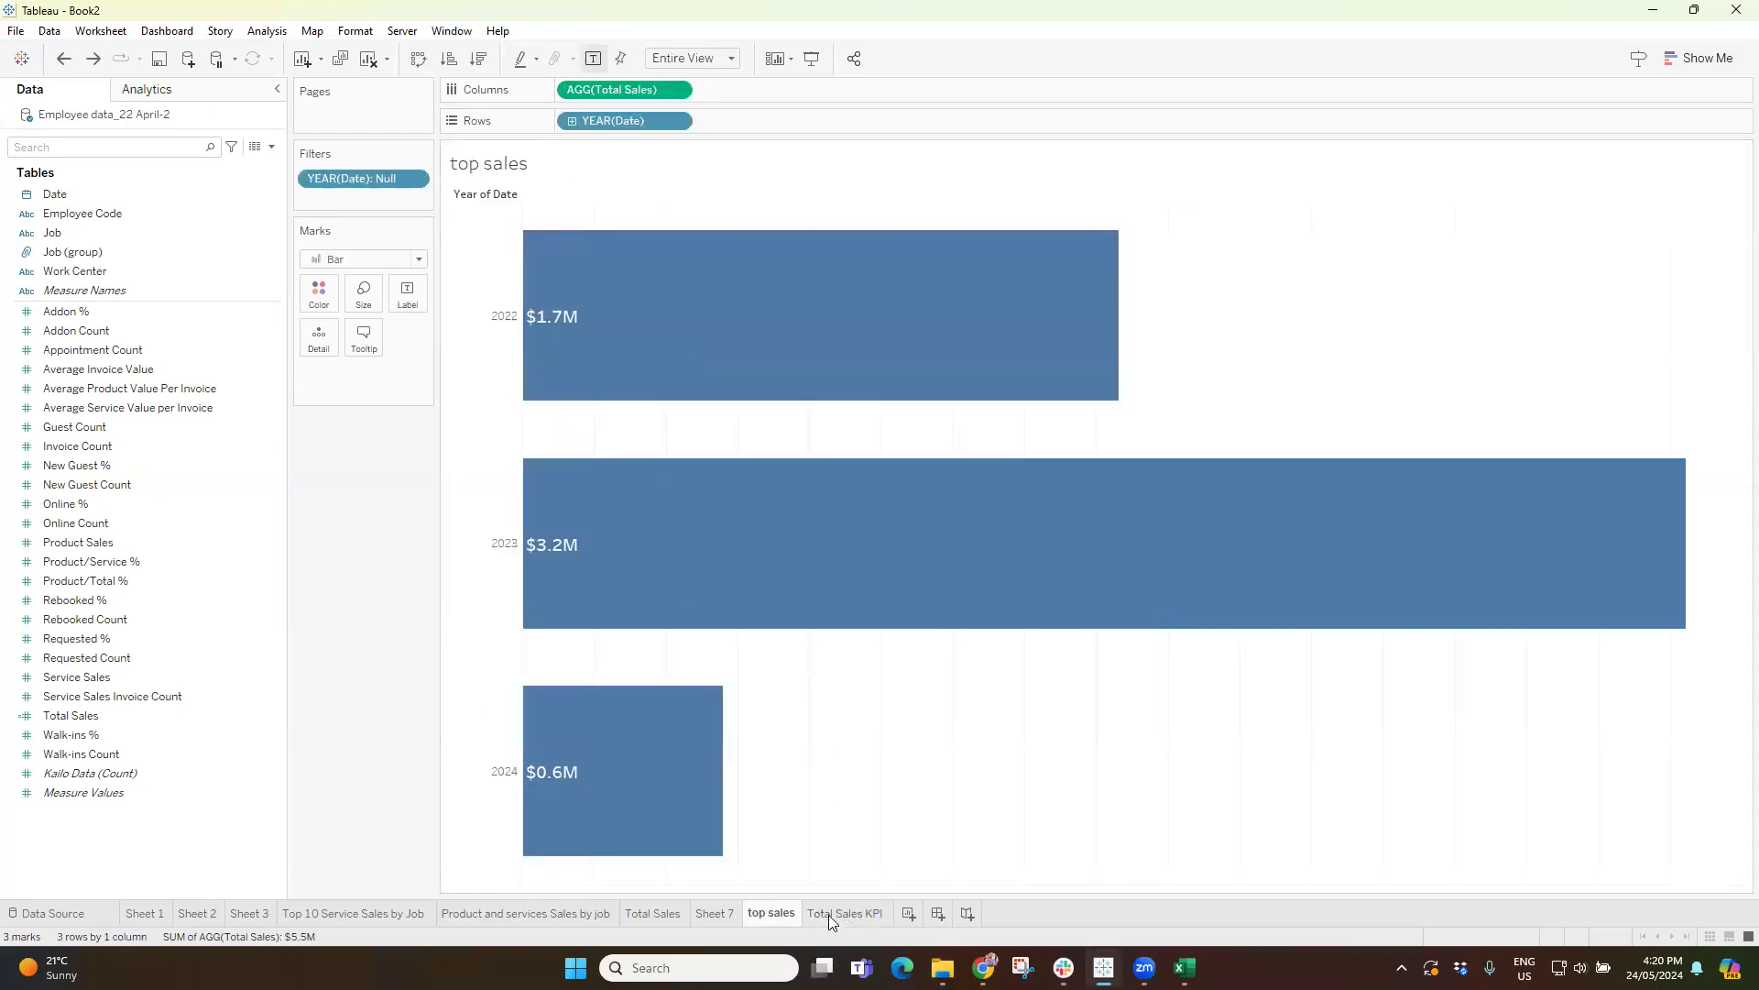
click(830, 915)
Break the Total Sales figure down by year of Date across columns in Entire View, excluding the Null year.
click(55, 197)
drag(55, 200, 581, 94)
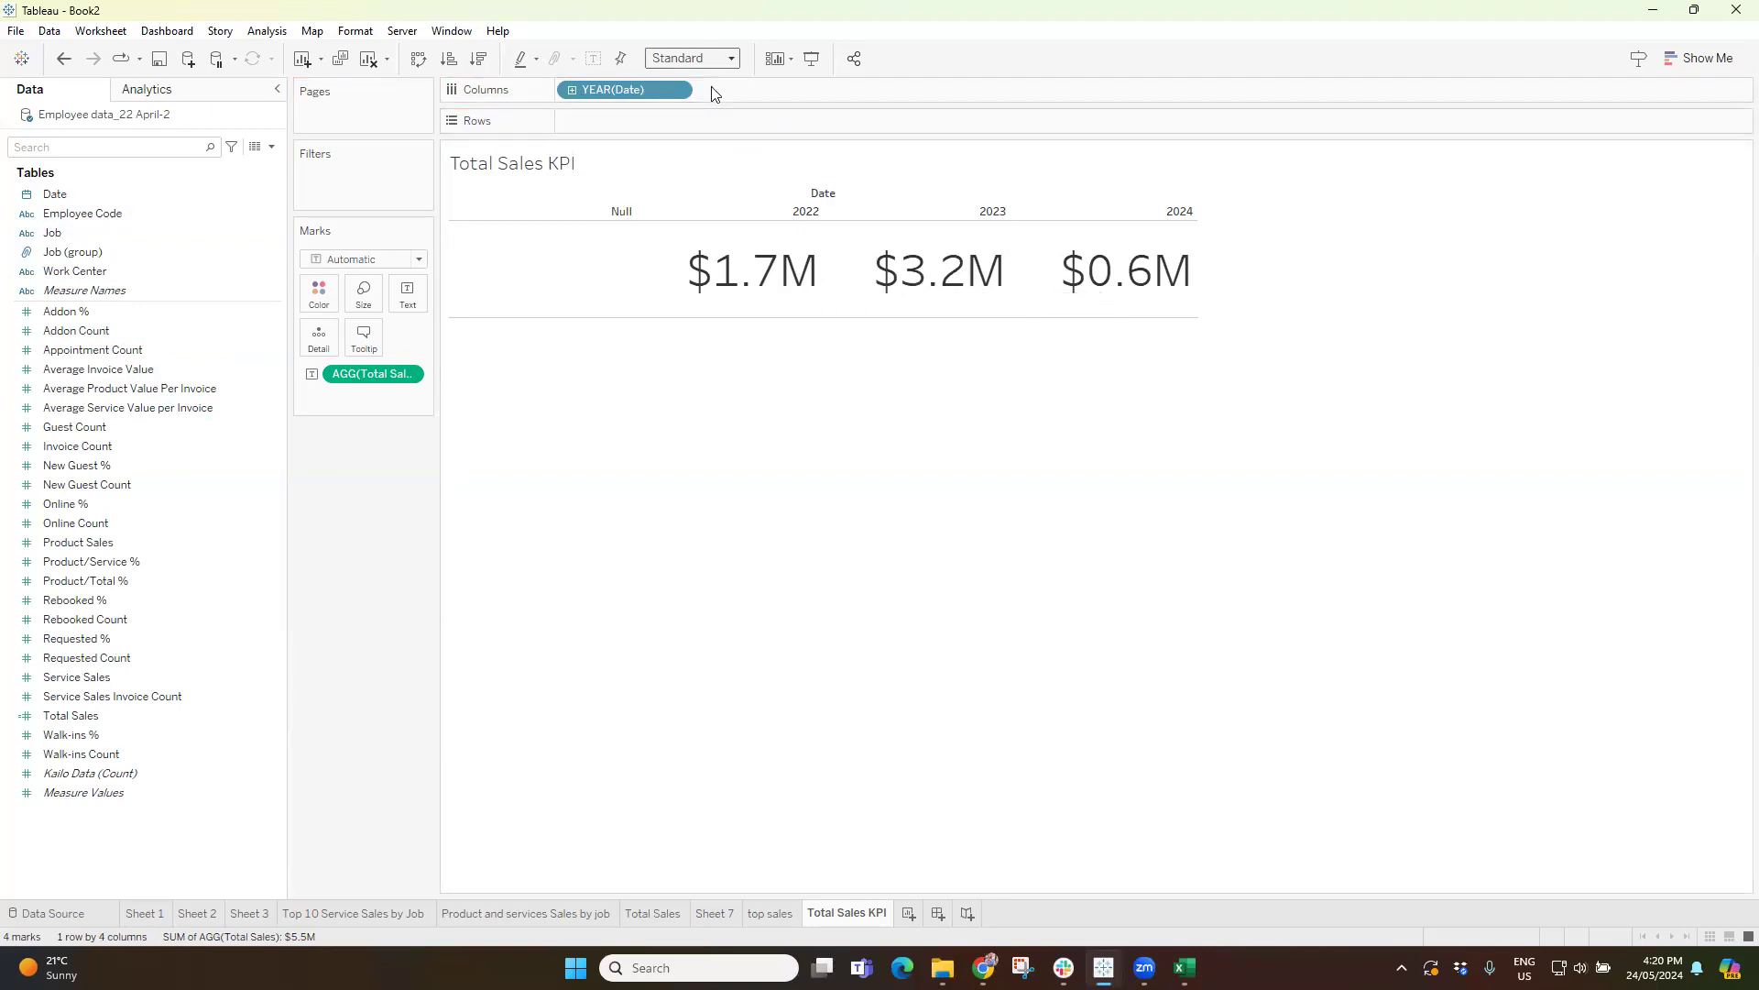
click(710, 58)
click(706, 121)
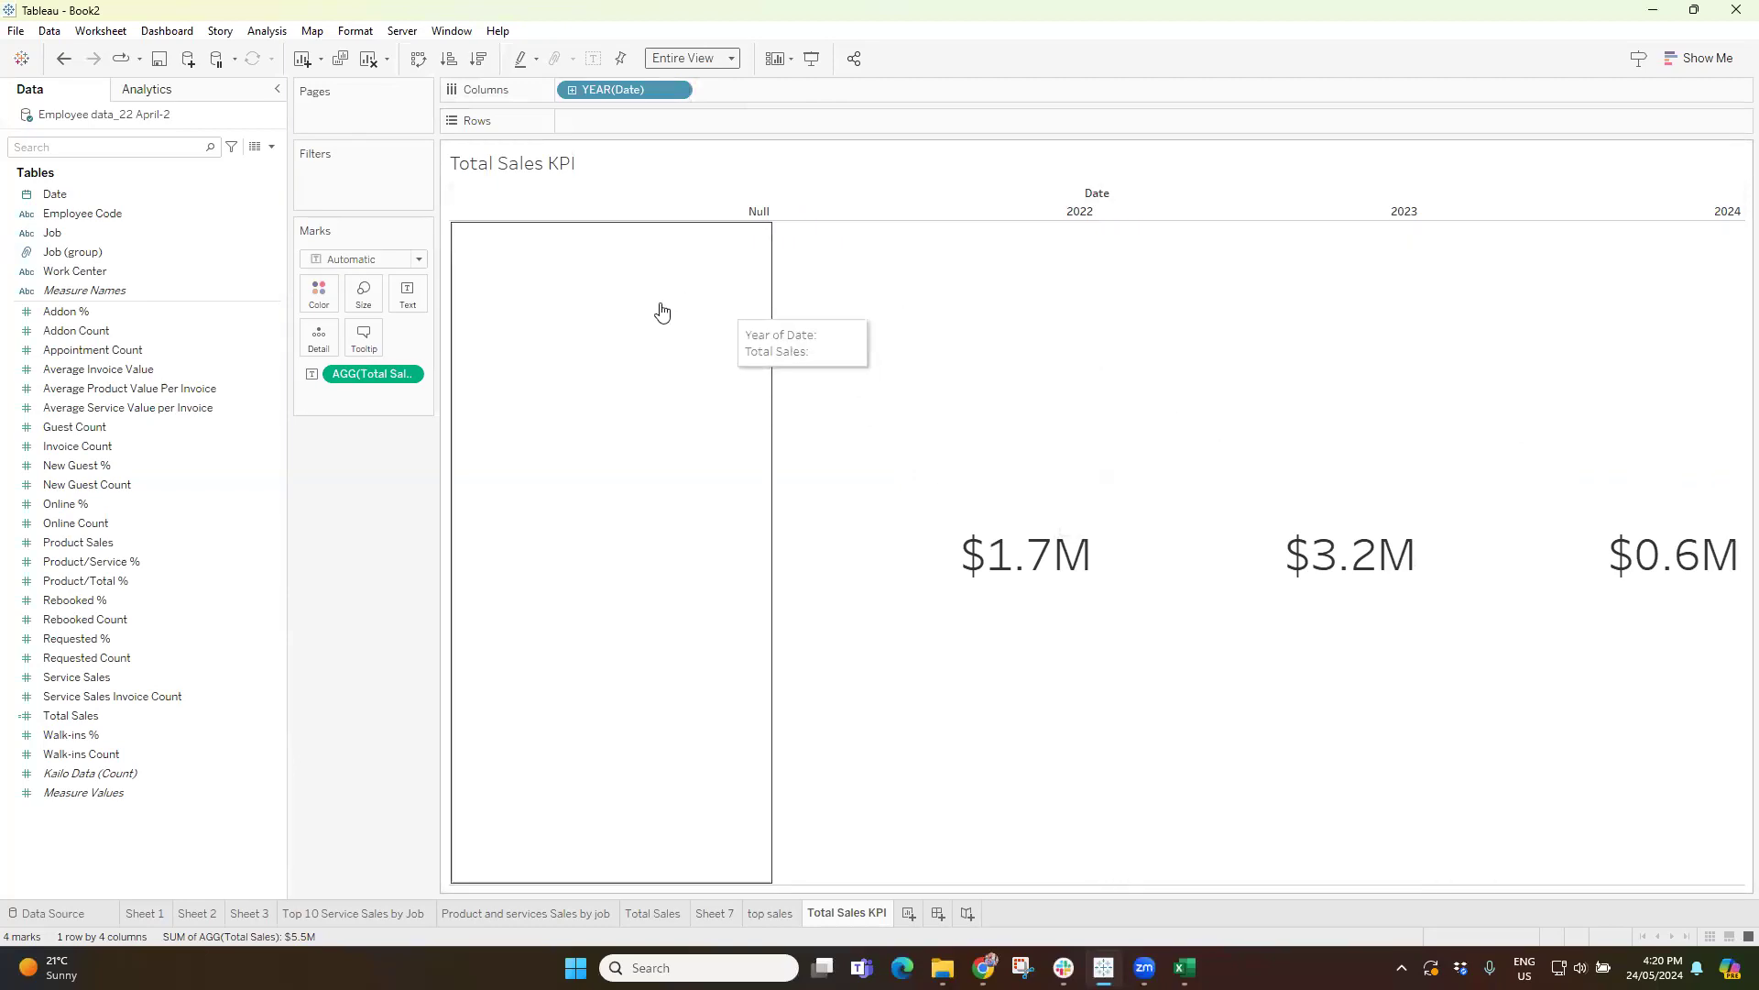
click(754, 212)
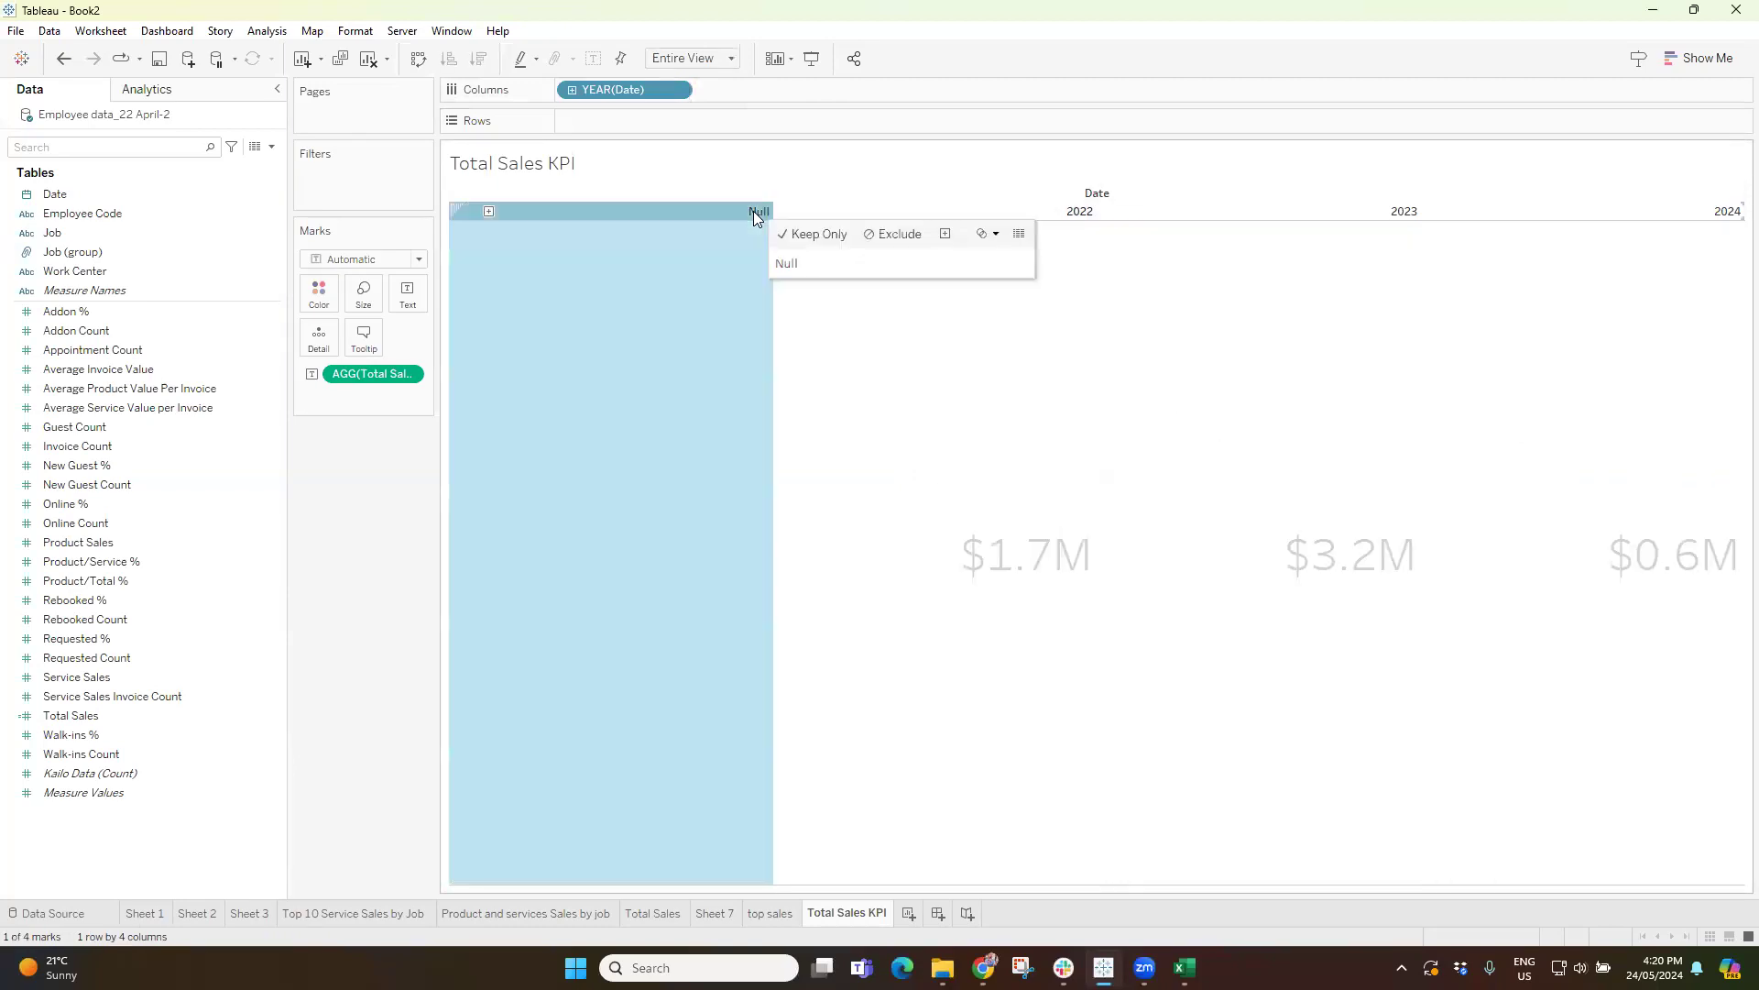
click(898, 236)
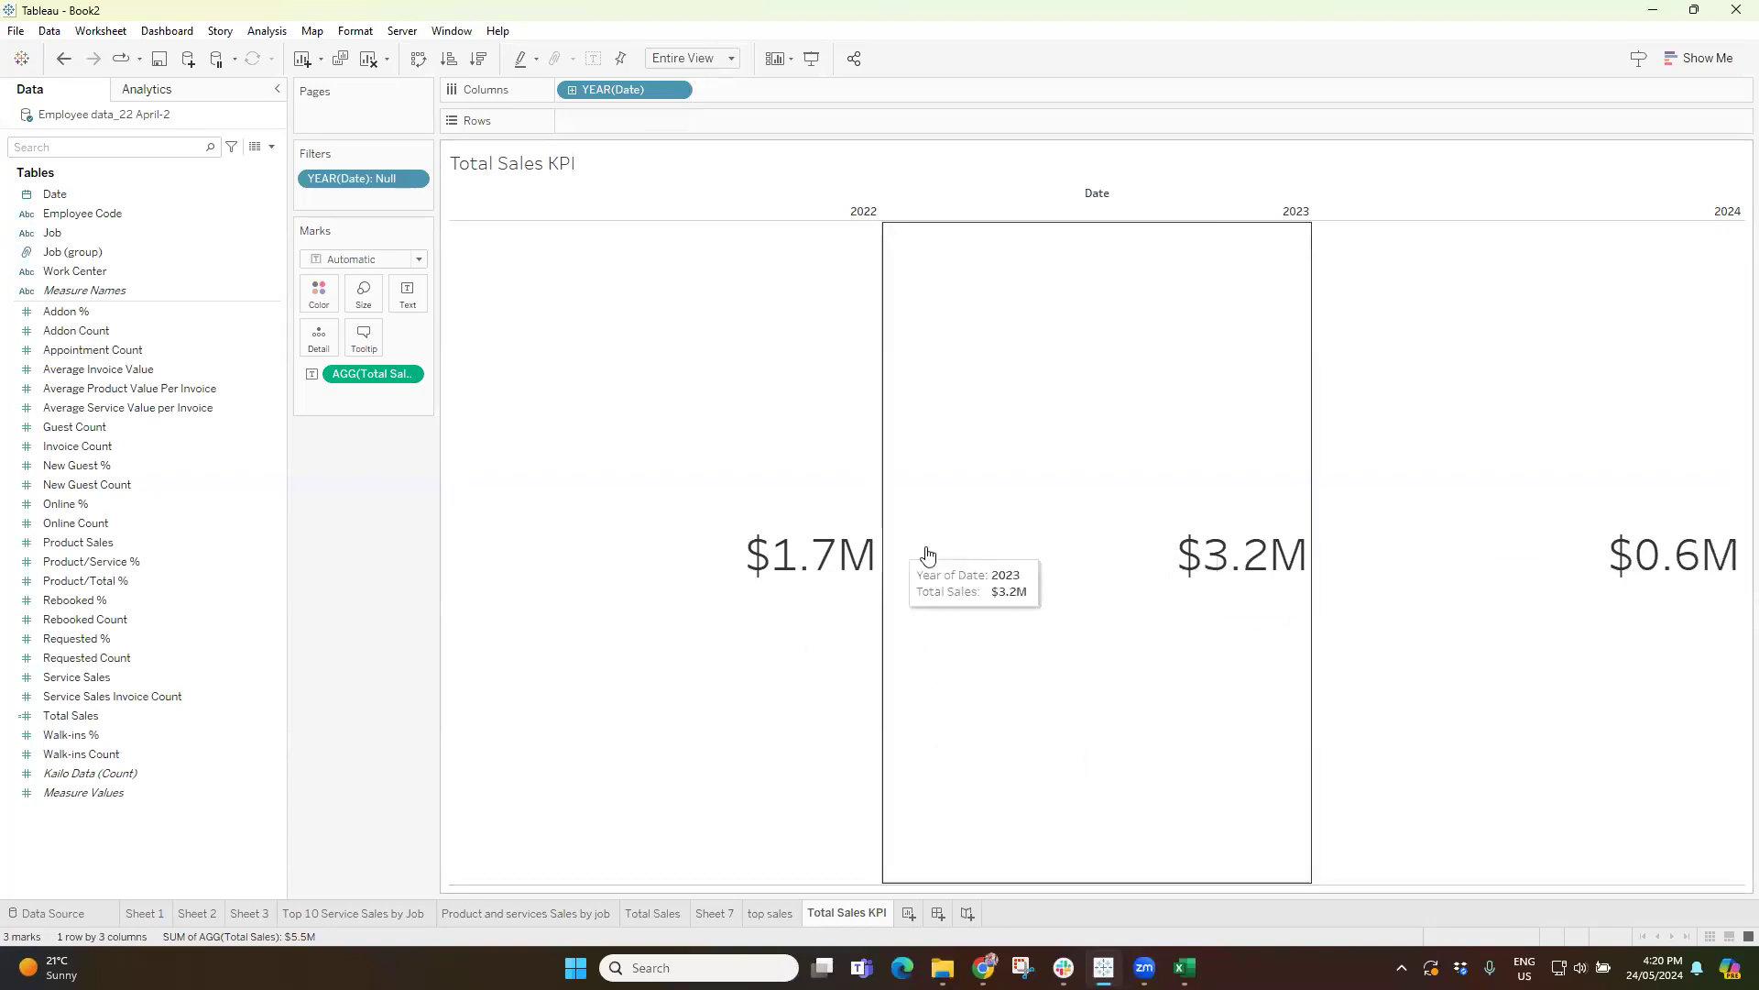
Set the horizontal alignment of the Total Sales KPI text to Center.
click(408, 295)
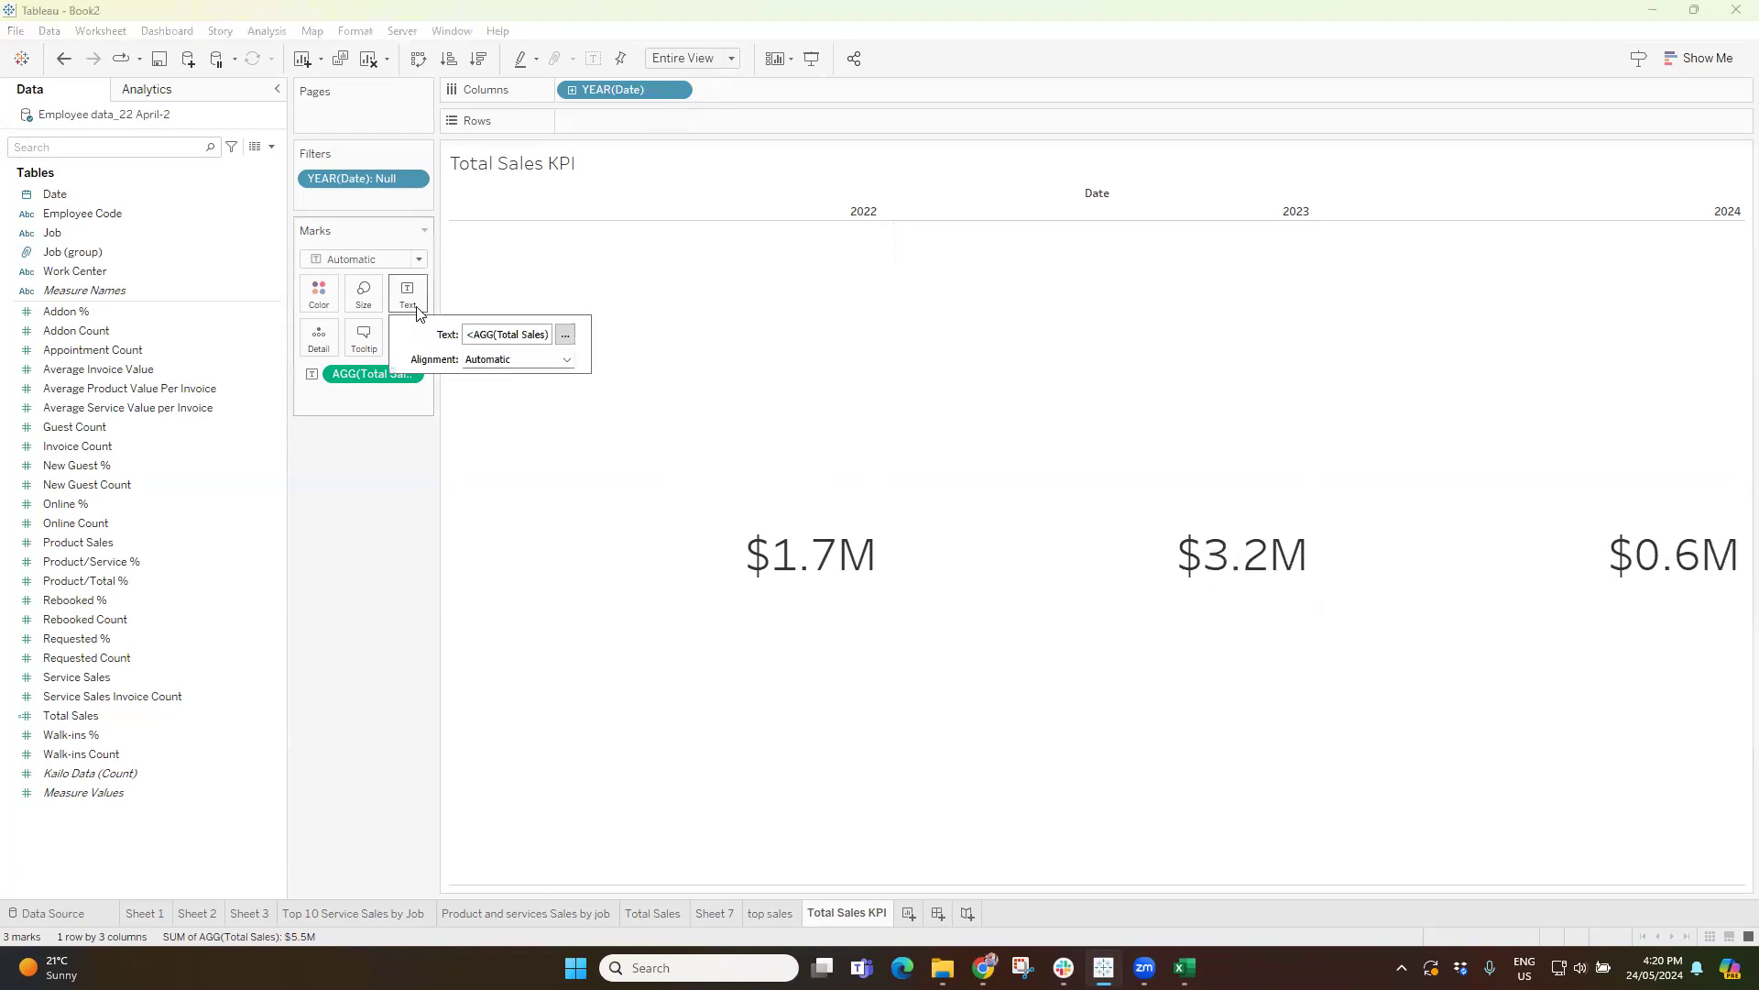
click(516, 365)
click(511, 436)
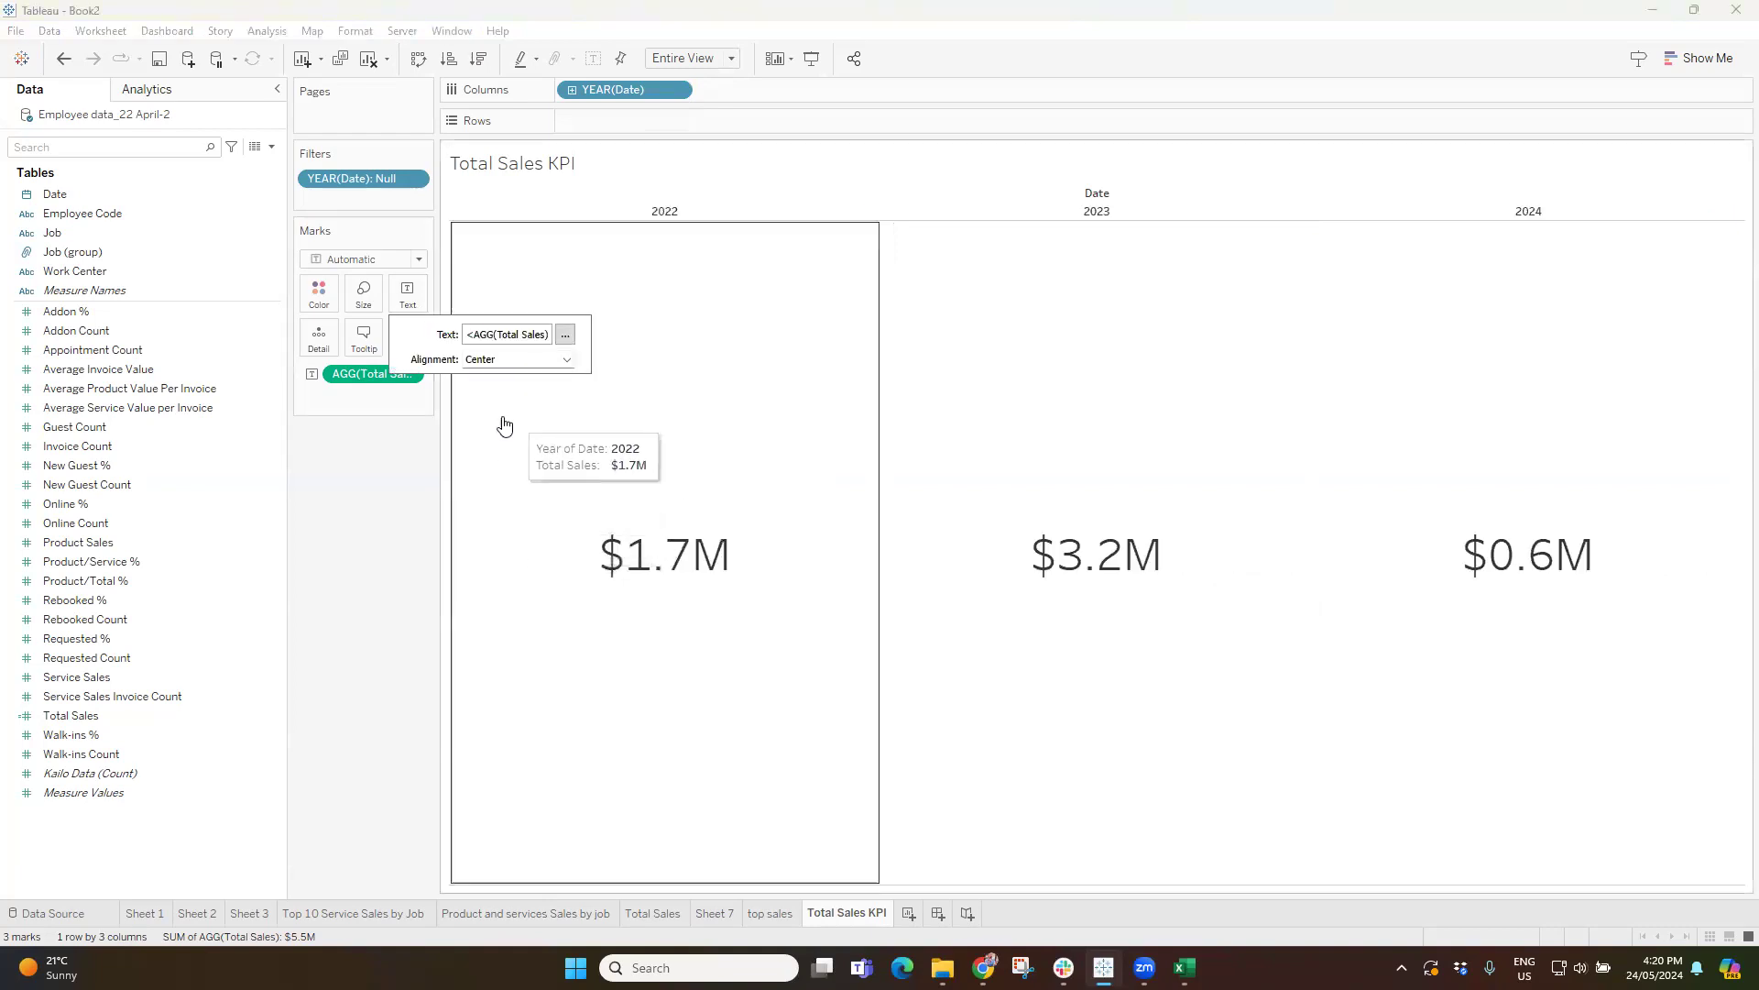
click(393, 585)
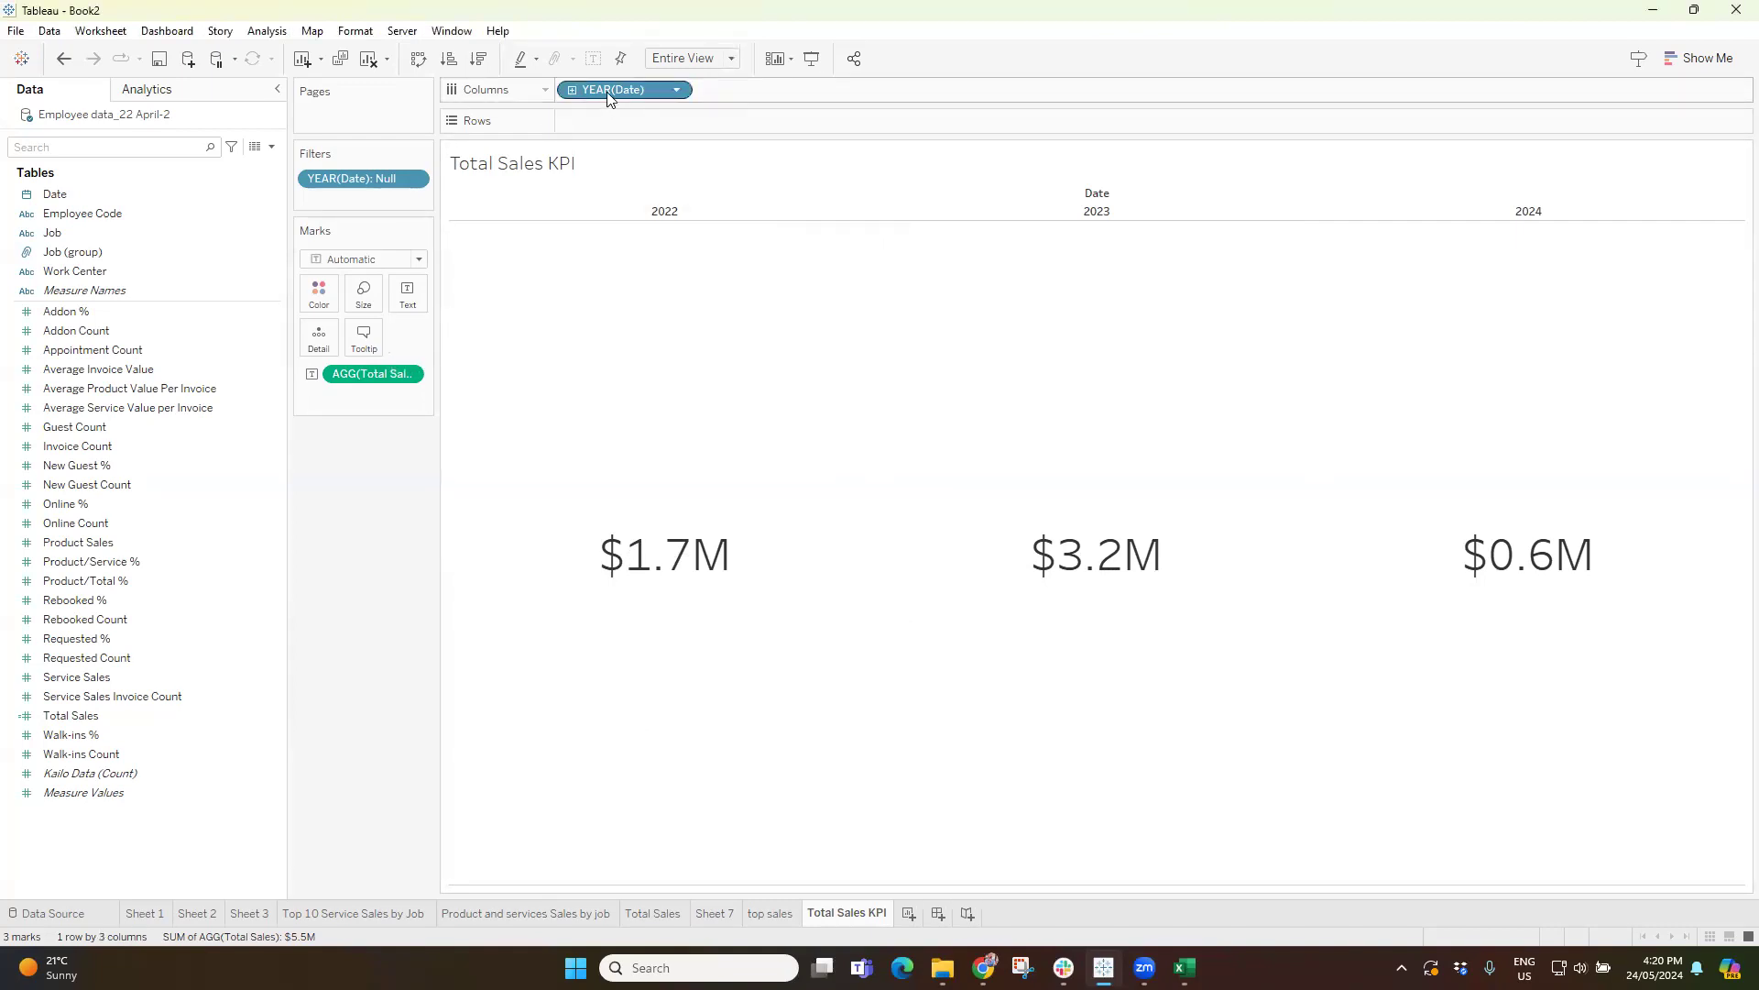
Add YEAR(Date) to the KPI text under the sales amount and set its font size to 20.
drag(607, 92, 404, 294)
click(403, 300)
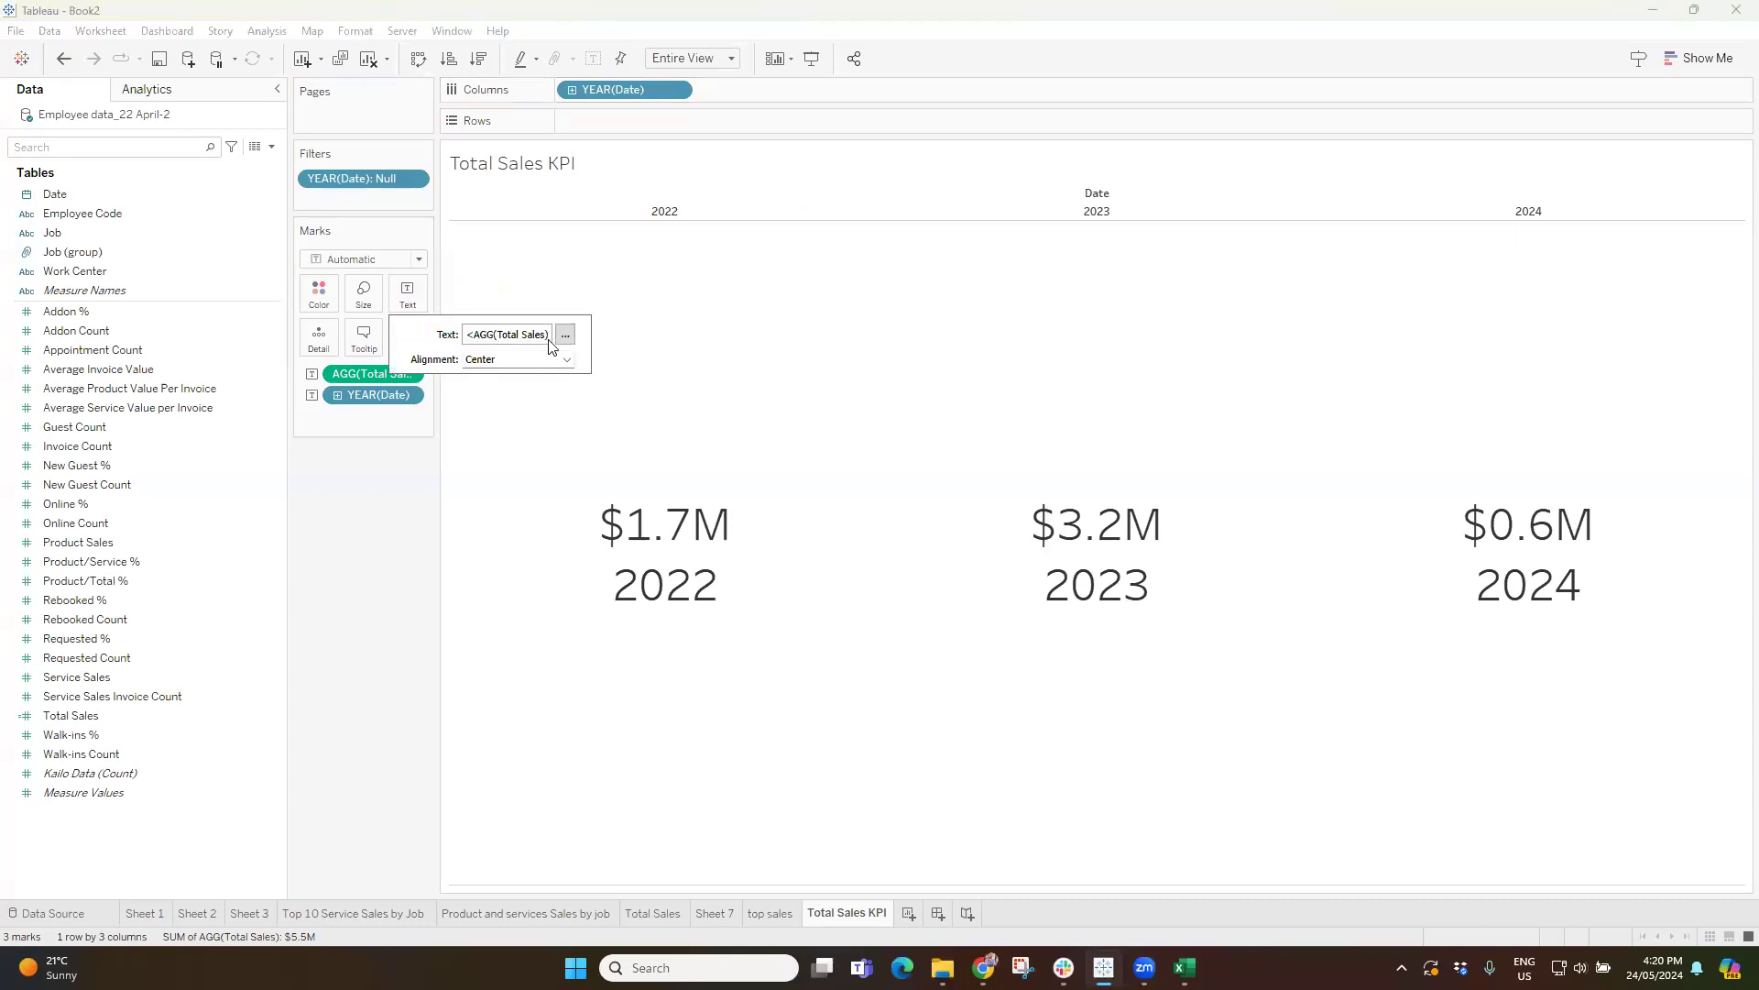
click(565, 333)
drag(1034, 481, 733, 476)
click(822, 366)
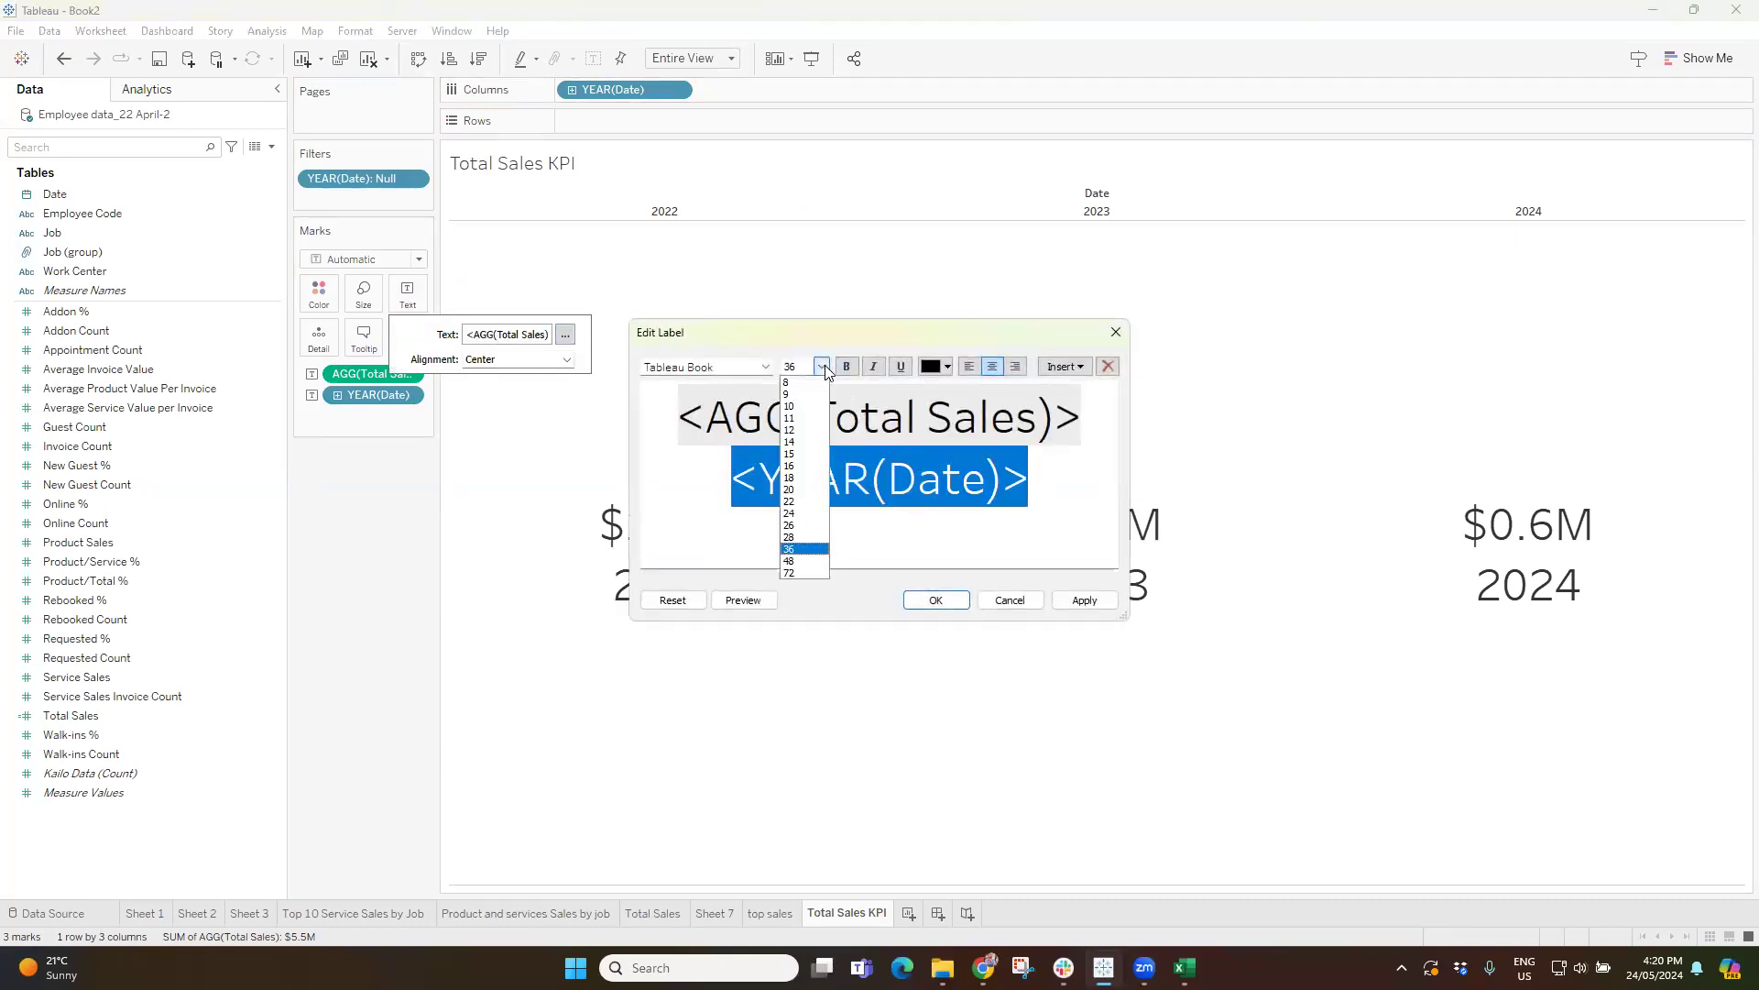
click(805, 498)
click(1063, 605)
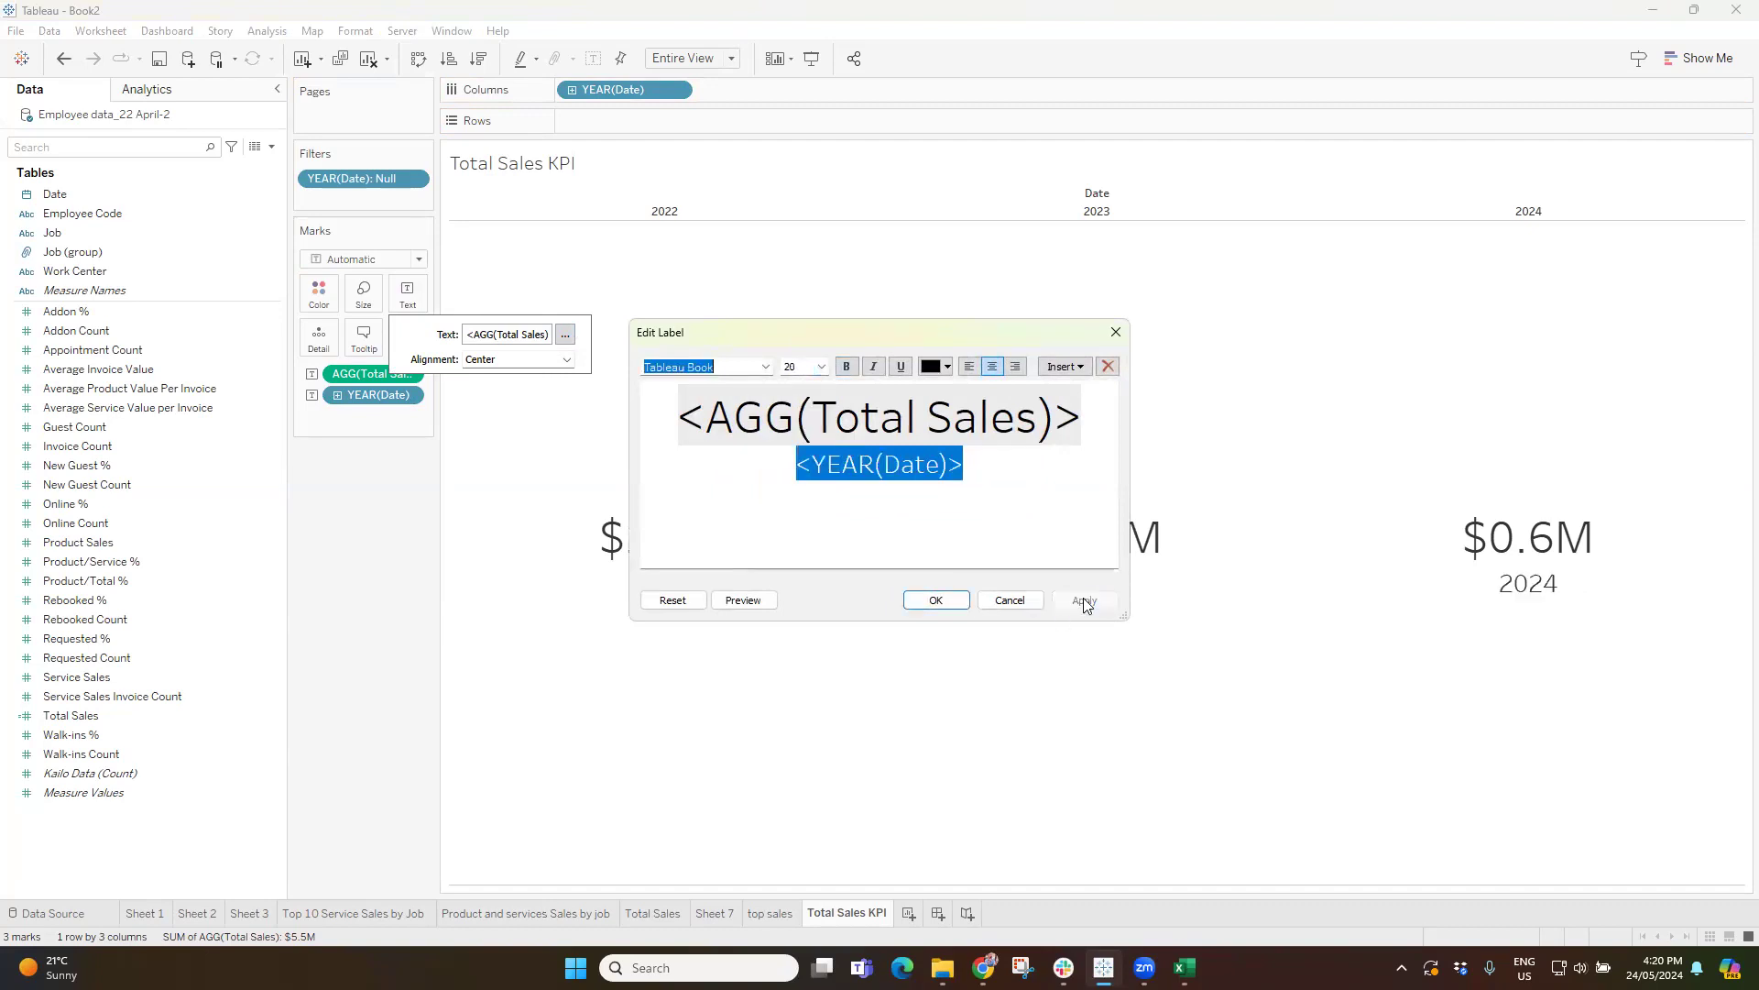
click(932, 601)
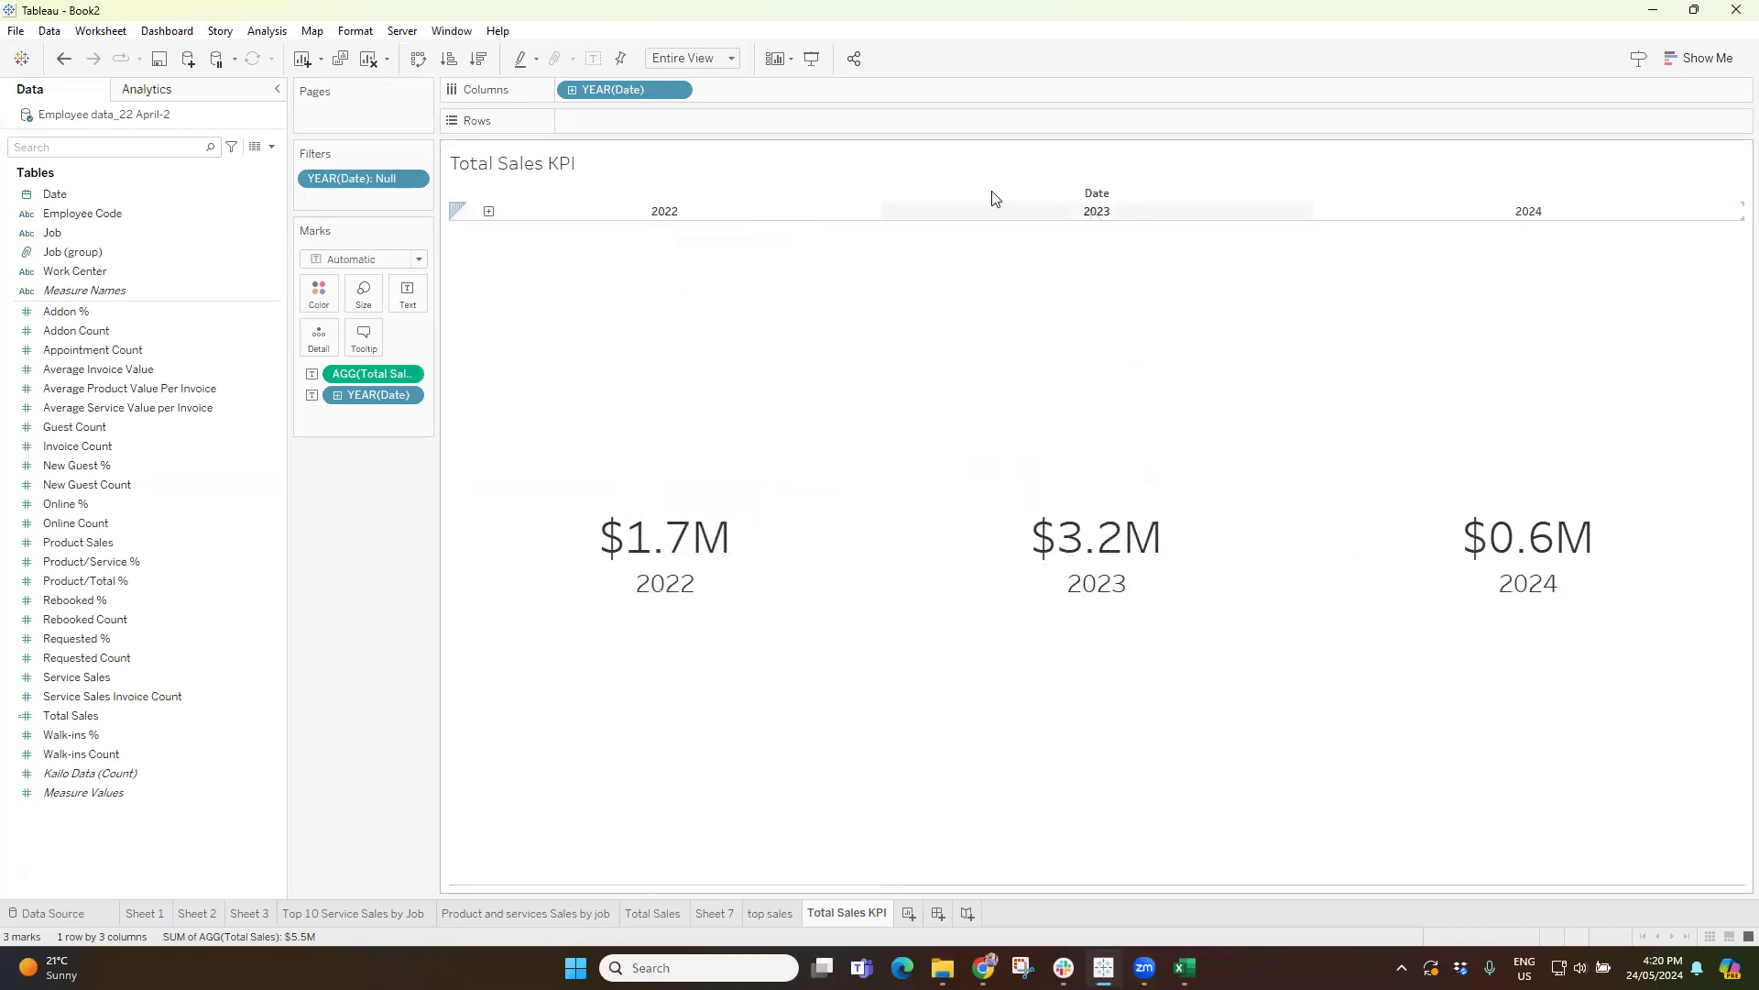
Hide the year header above the KPI figures and clear the selection.
right_click(1103, 209)
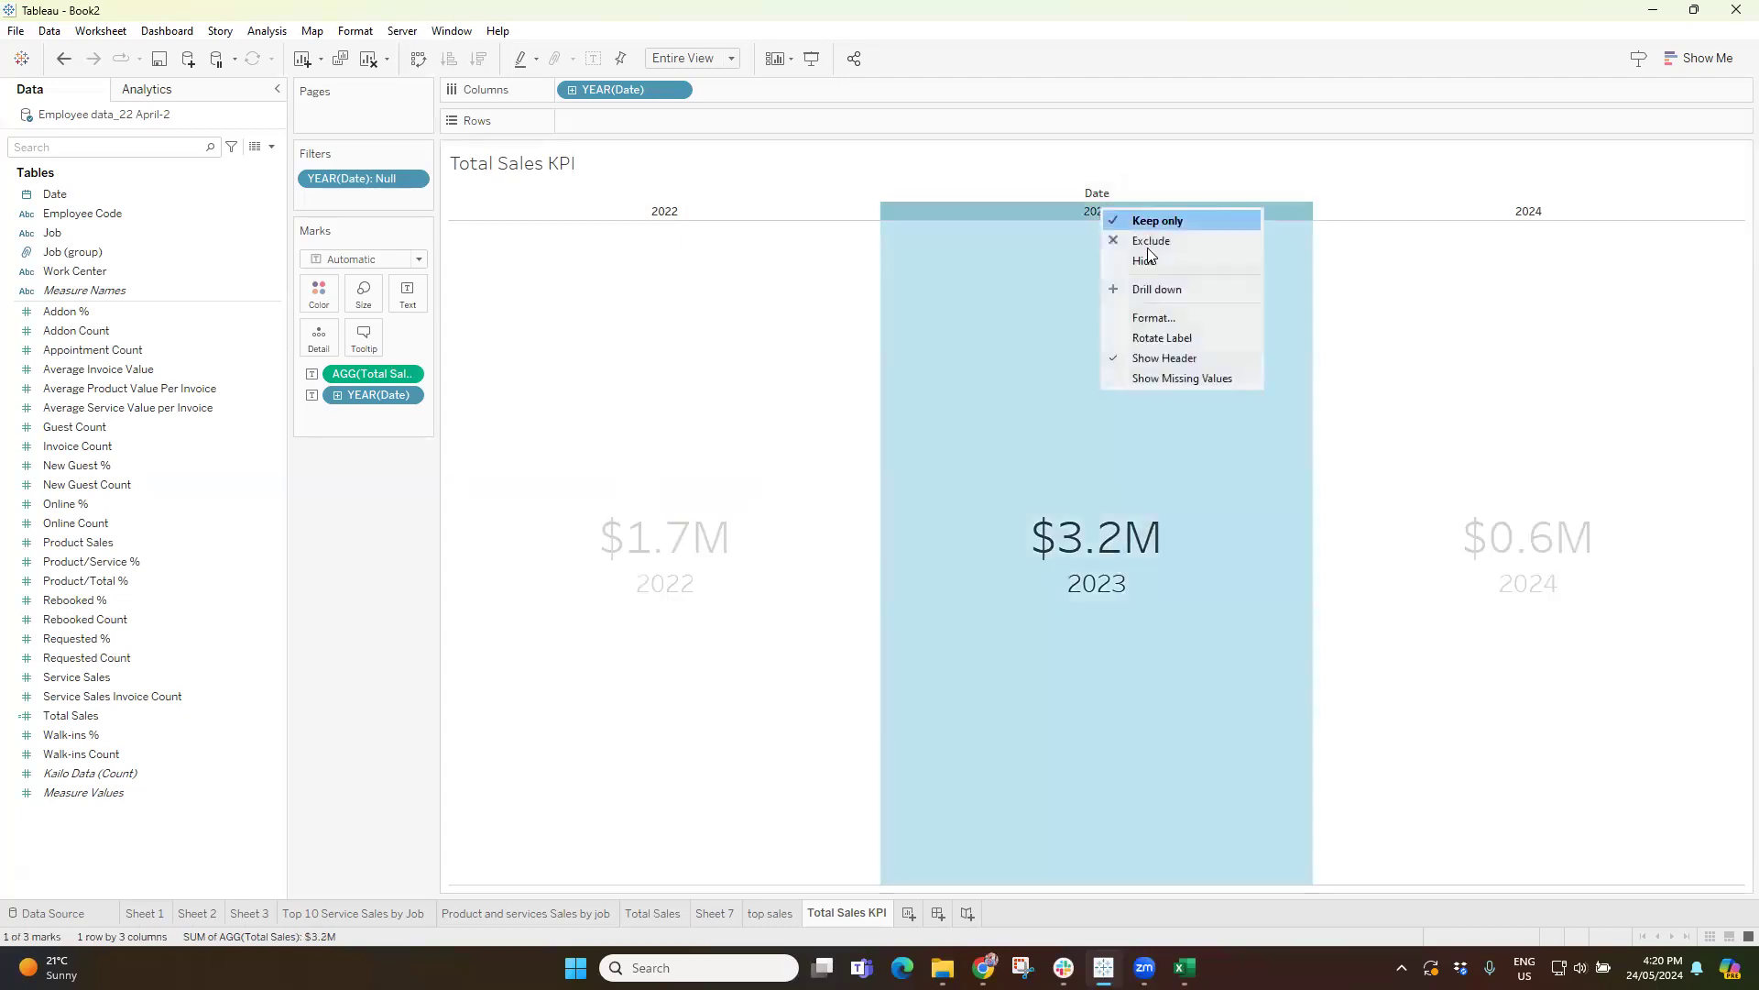
click(1164, 360)
click(256, 658)
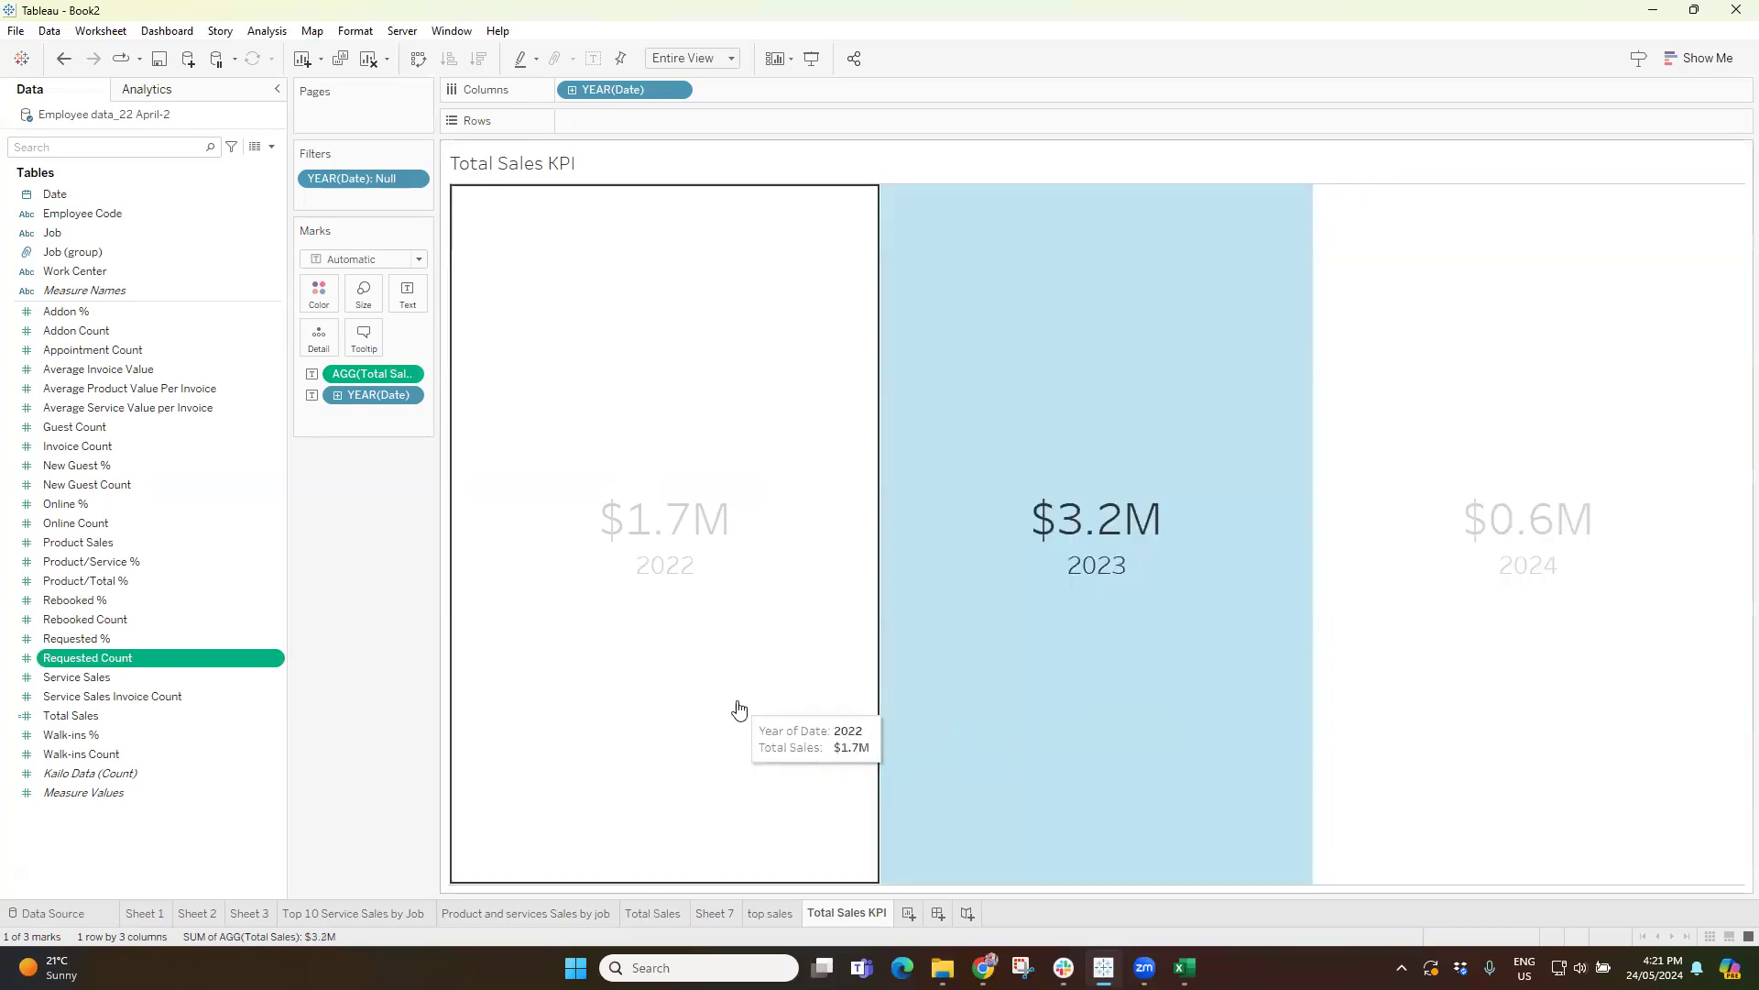
click(739, 709)
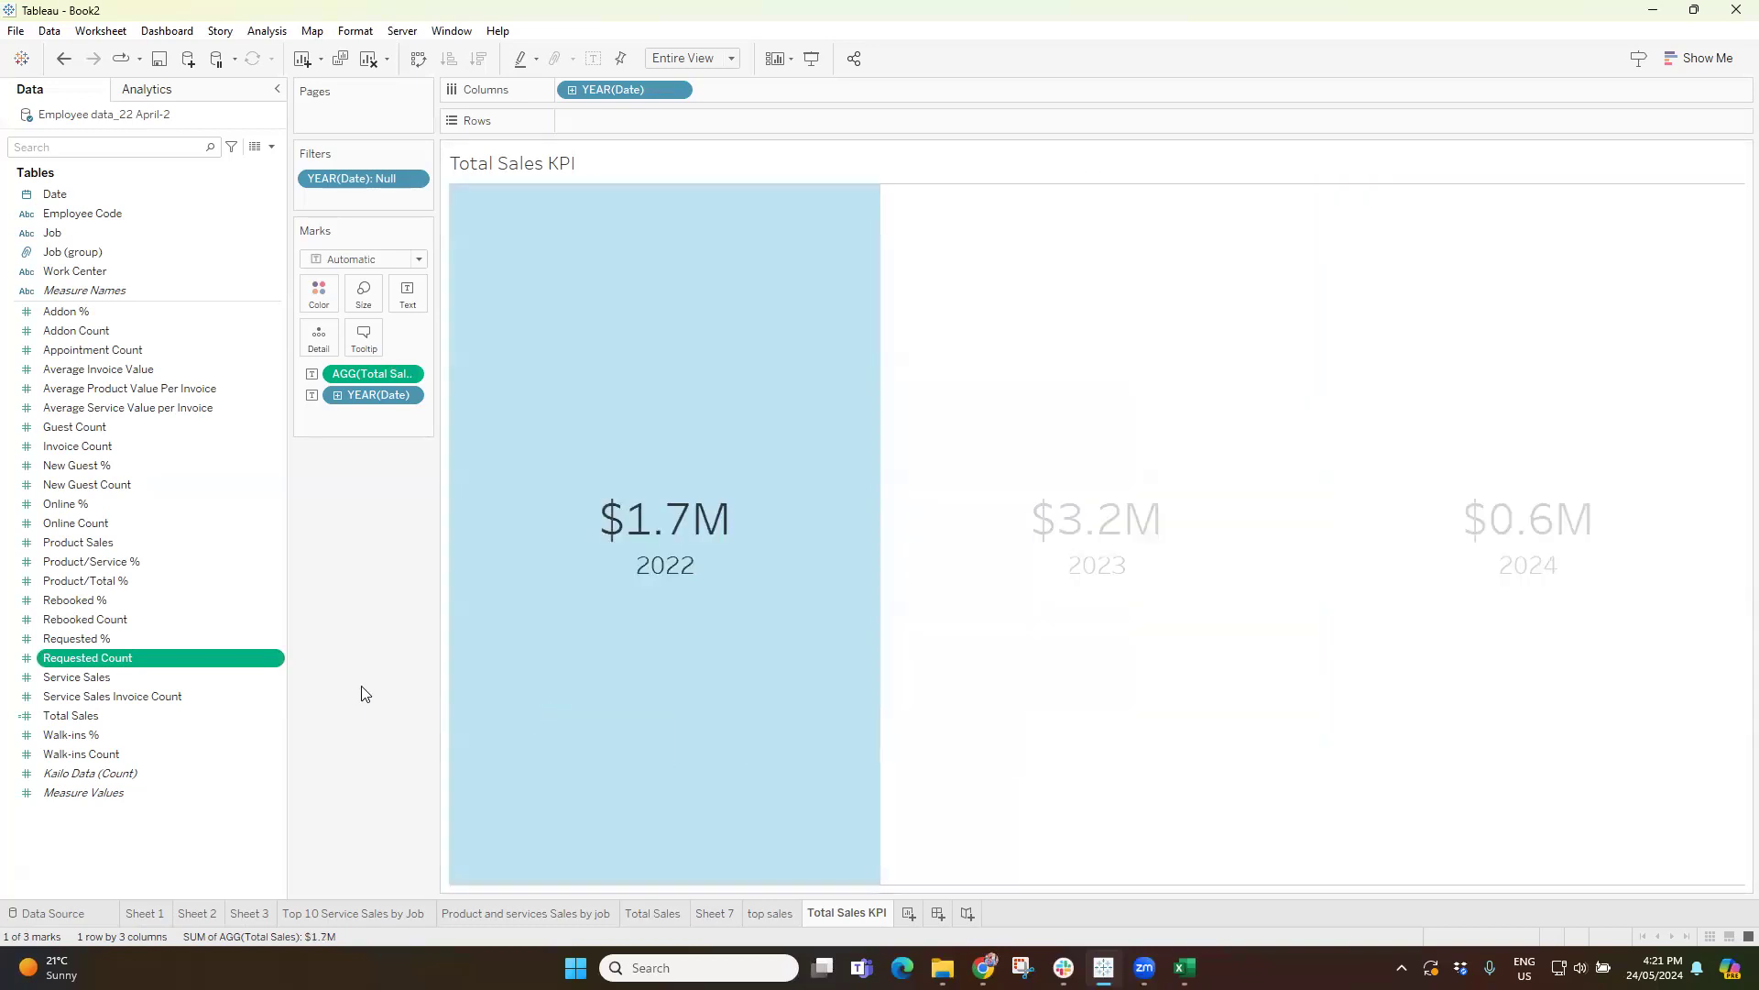
click(366, 695)
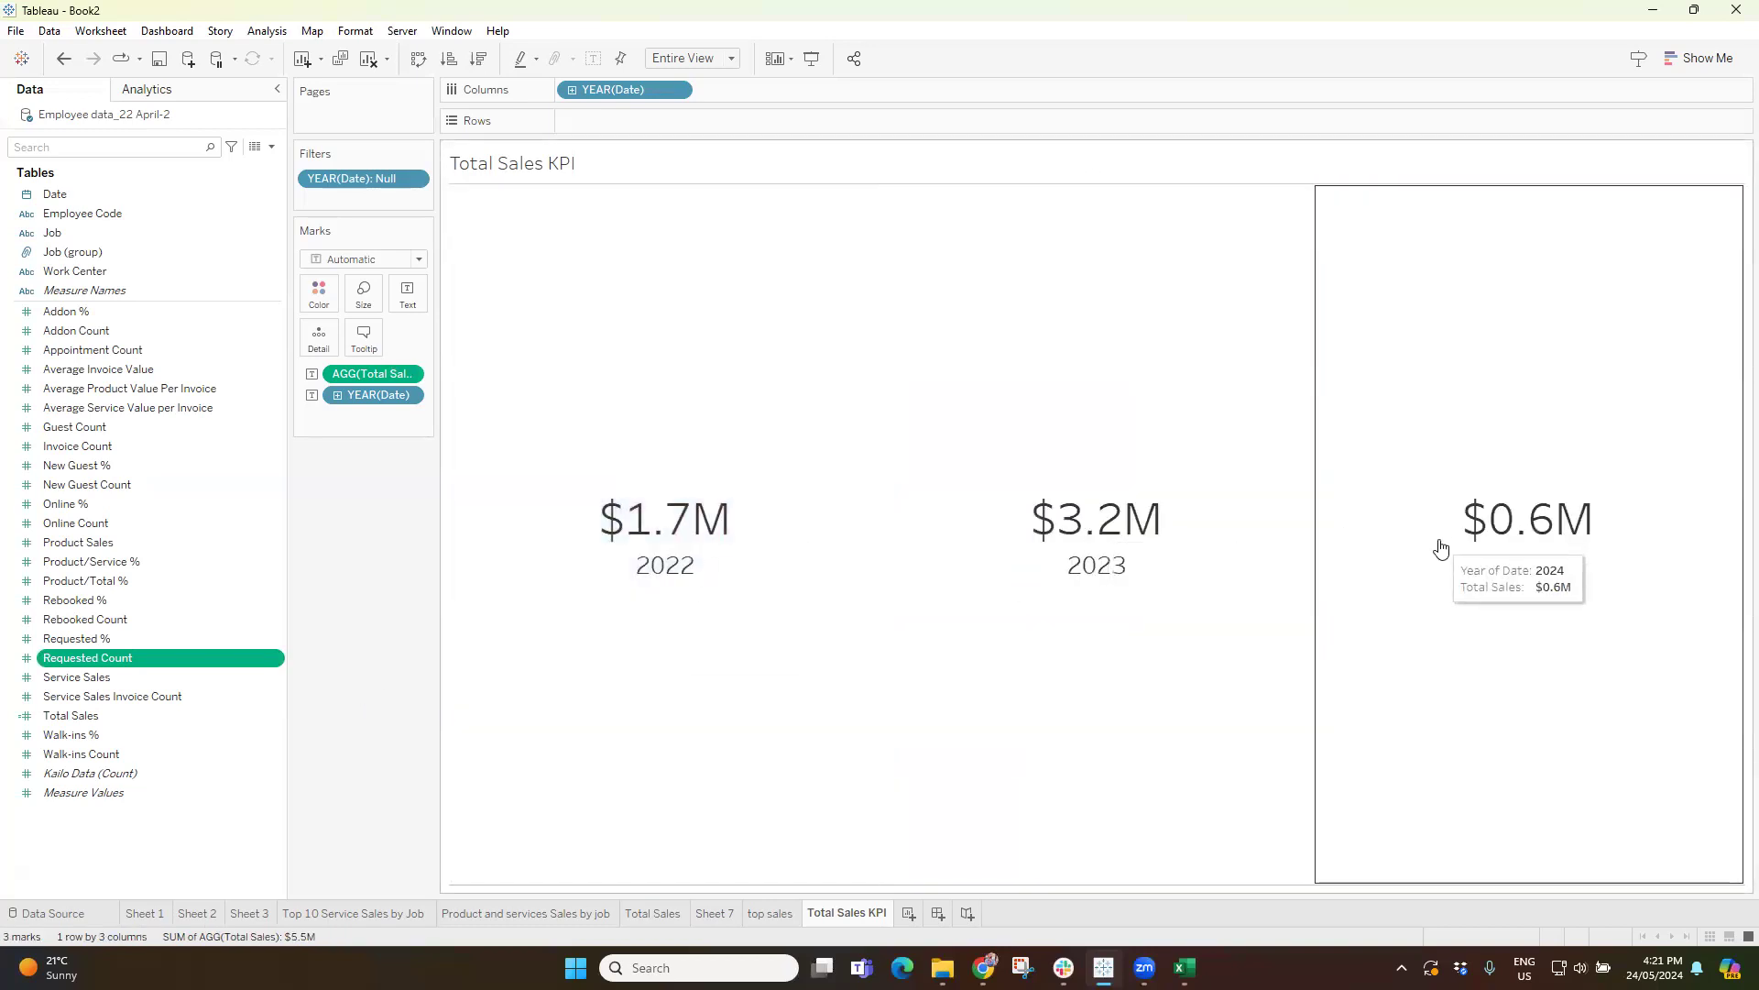